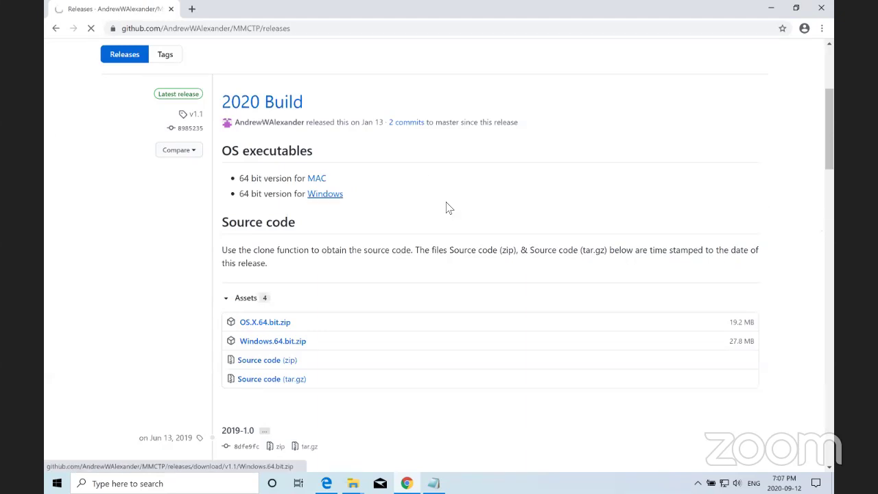
- Download Windows.64.bit.zip from the MMCTP 2020 Build release assets and return to the Install MMCTP on Windows wiki page
right_click(330, 197)
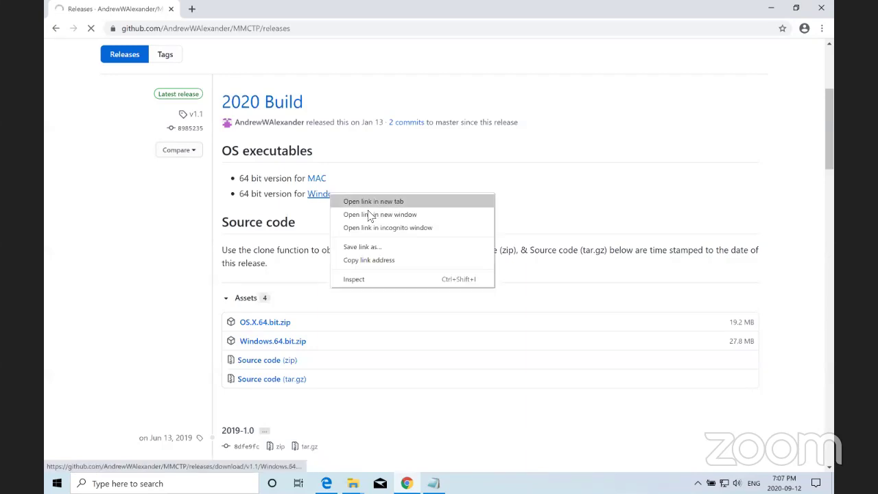
left_click(386, 165)
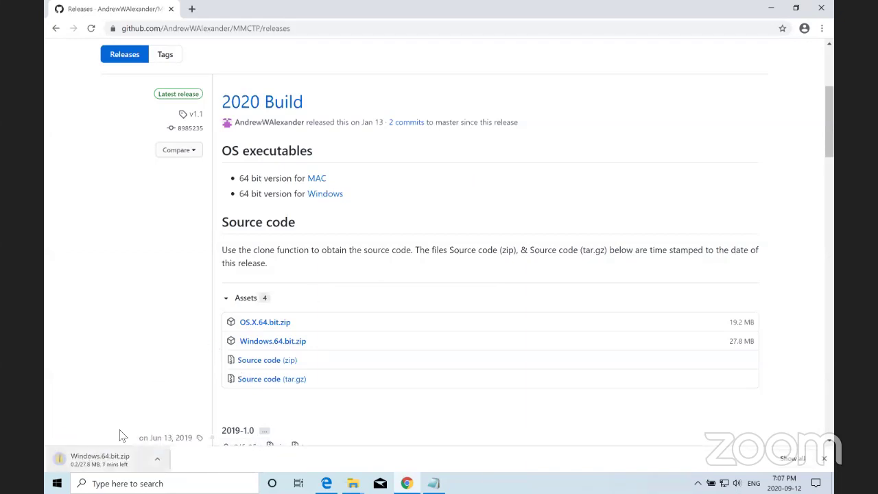
left_click(108, 55)
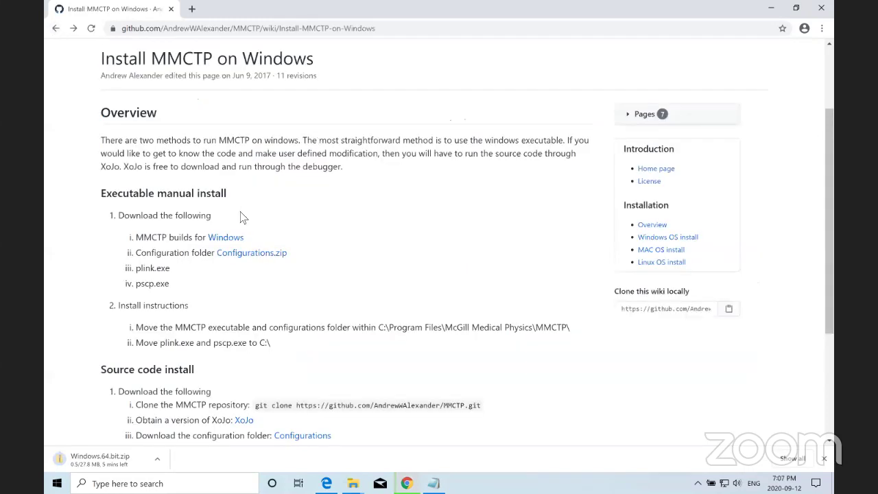
- Download Configurations.zip from the wiki's install list and restore the Chrome window to a smaller size
left_click(252, 254)
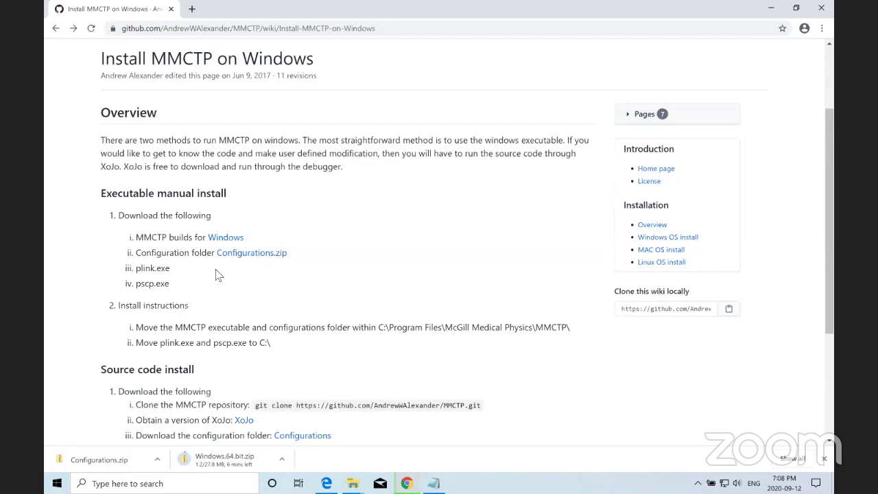
scroll(215, 274, "down", 1)
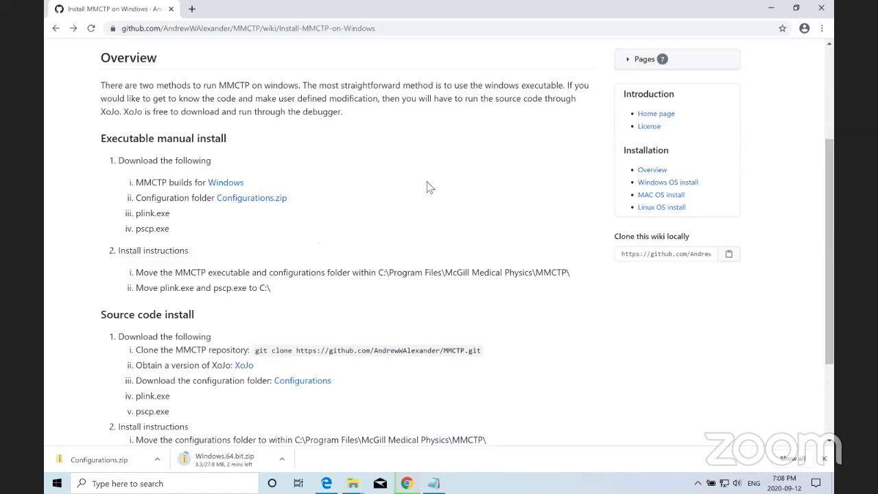
left_click(794, 8)
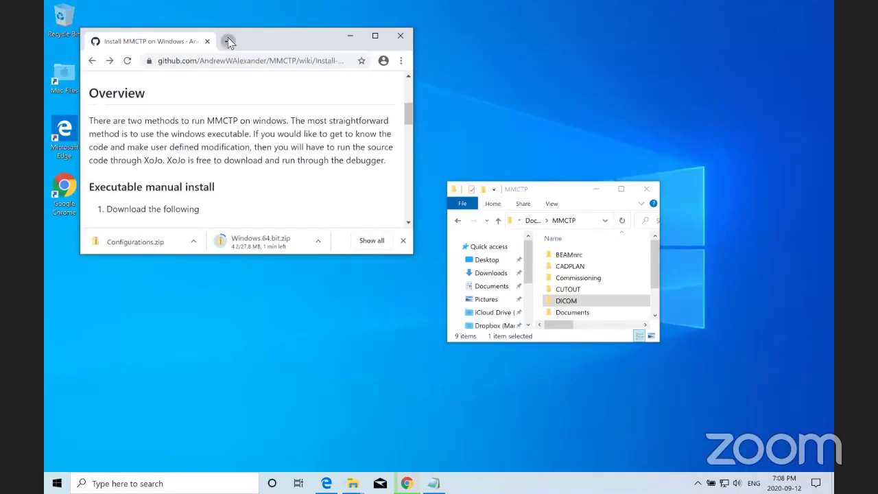
- Add two New Tab pages, switch to the first new tab, and maximize Chrome
left_click(227, 41)
left_click_drag(314, 41, 413, 107)
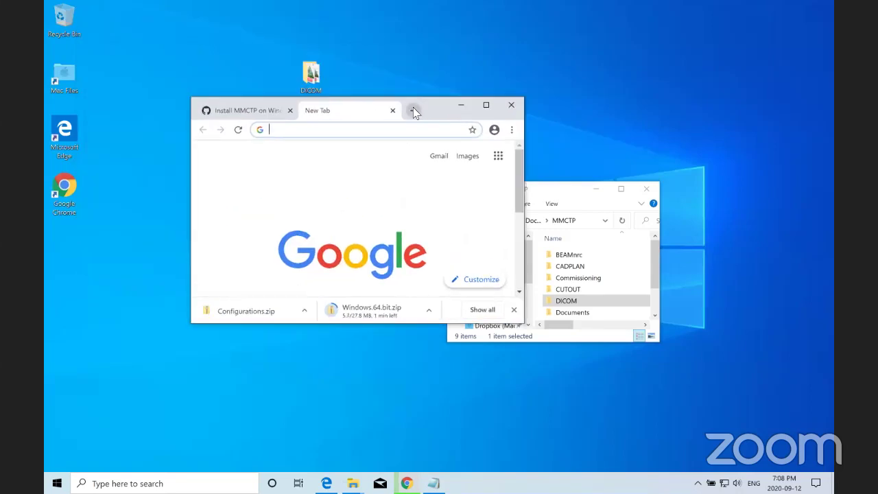
left_click(412, 110)
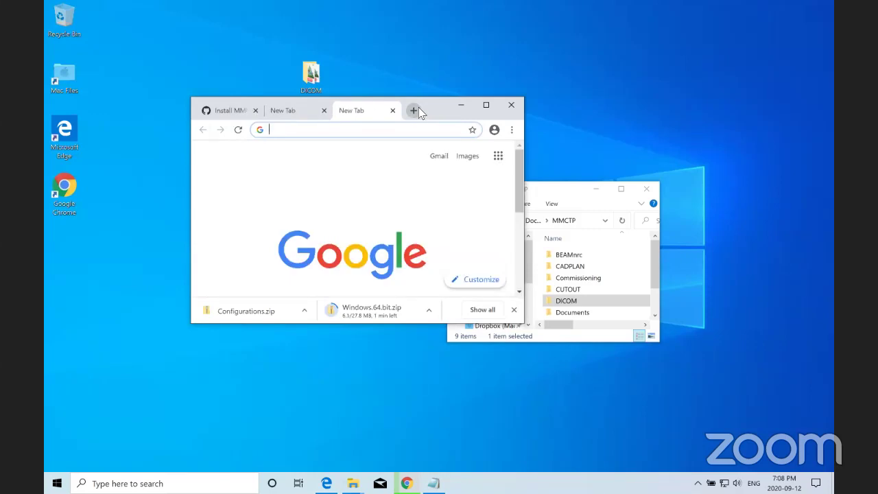
left_click_drag(523, 196, 708, 198)
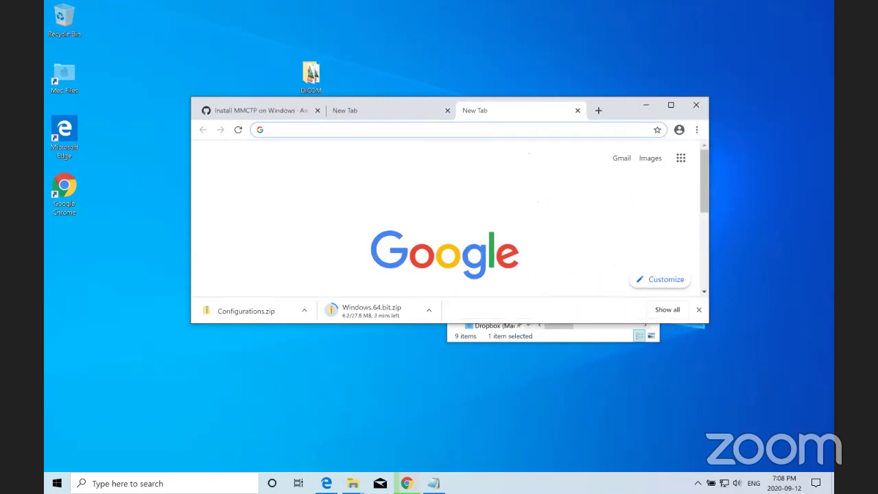
left_click(402, 110)
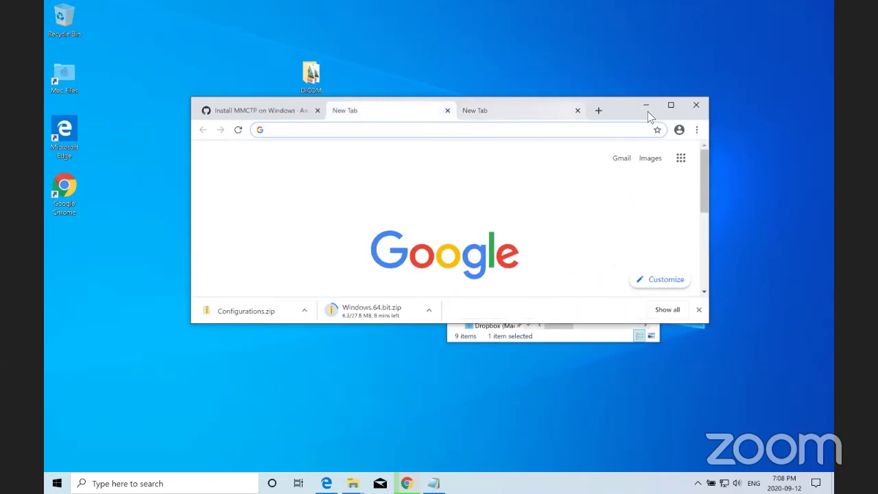
left_click(670, 106)
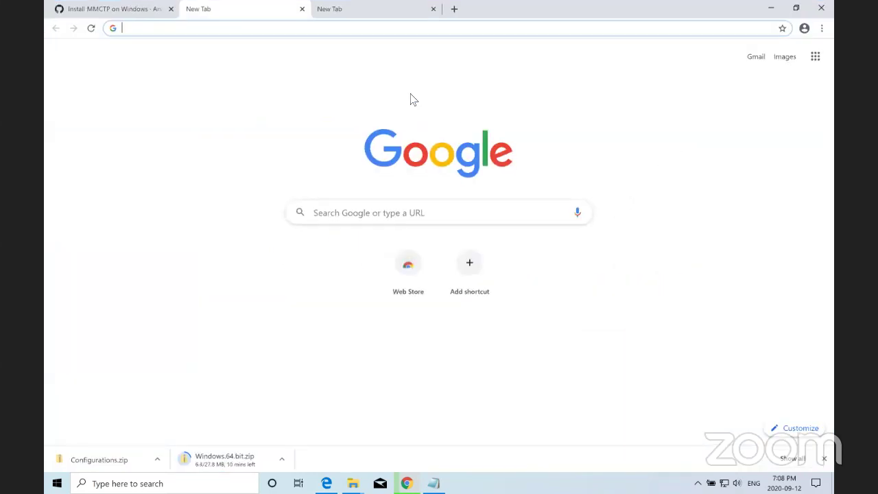
- Search Google for 'plink.exe download' from the address bar
type("plink")
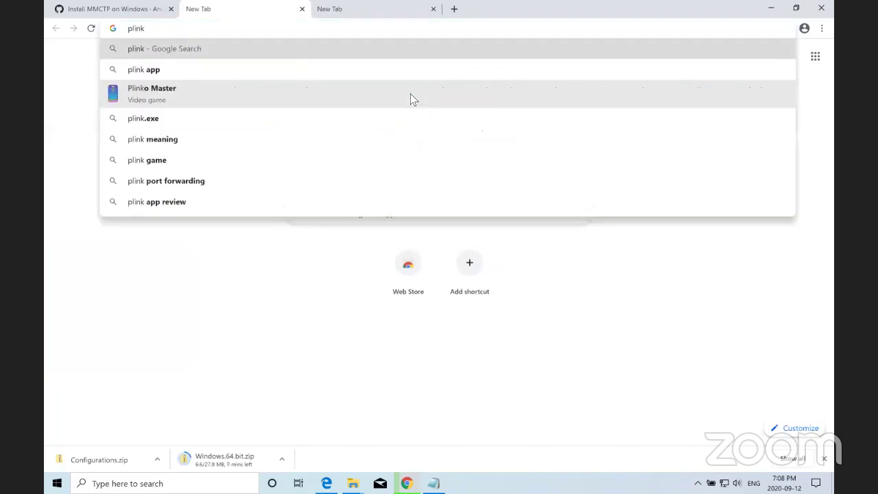
type(".exe ")
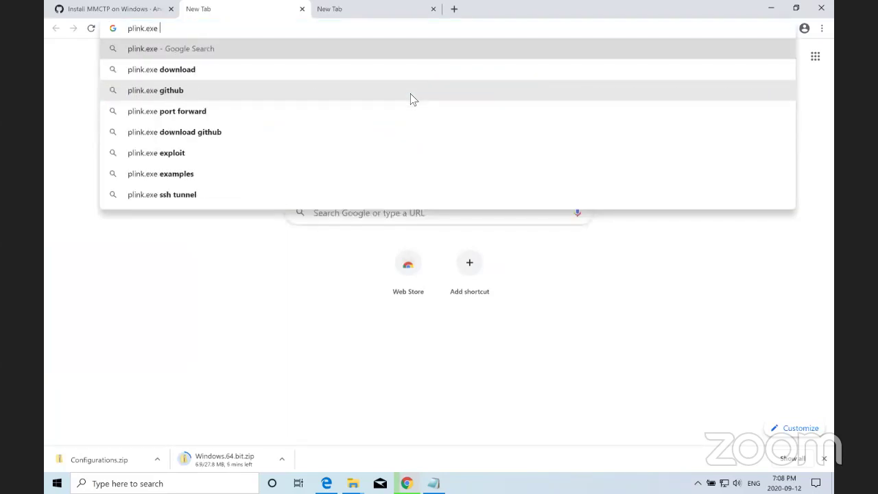
type("down")
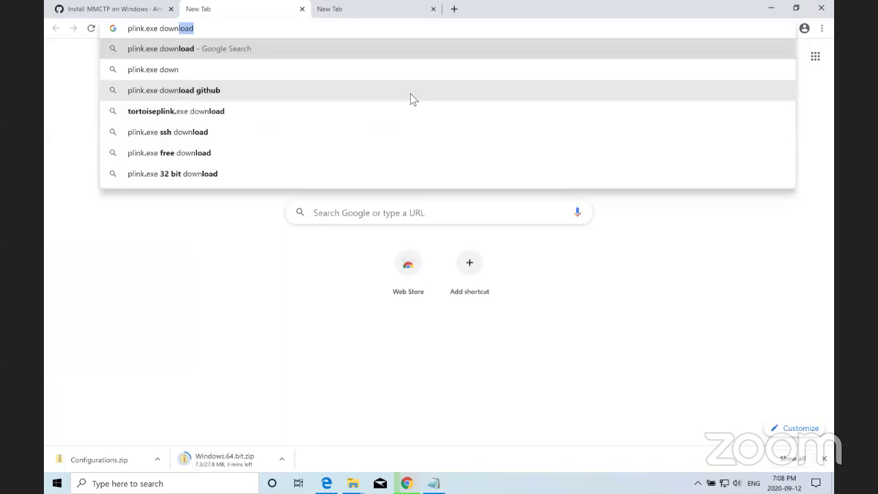
key("Return")
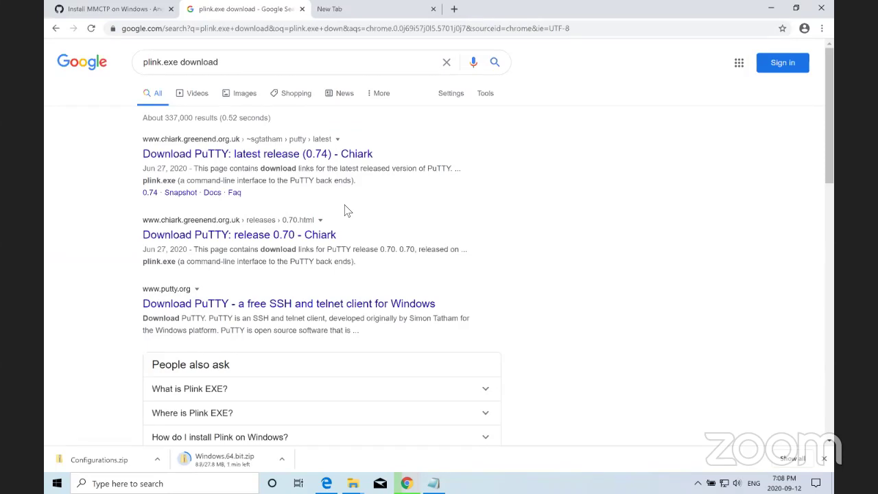
scroll(345, 207, "down", 1)
scroll(344, 207, "up", 1)
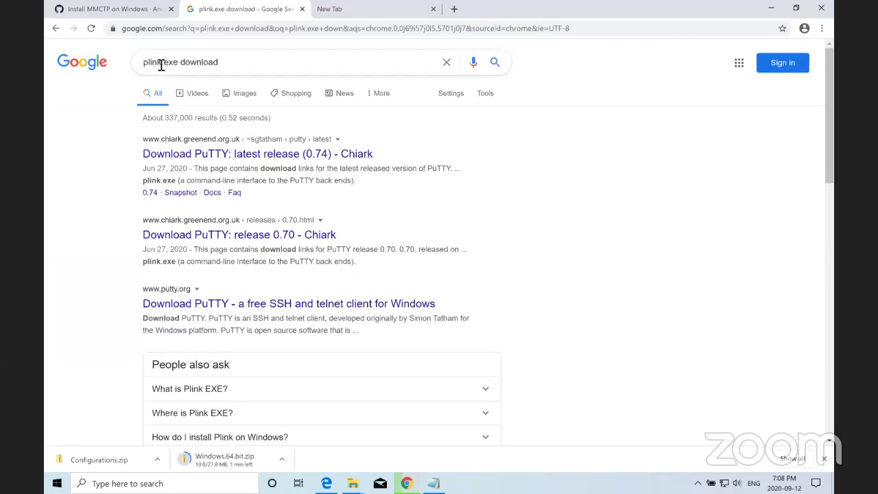
- Shorten the query to 'plink', search again, and open the plink.gg result
left_click_drag(162, 62, 270, 67)
key("BackSpace")
key("Return")
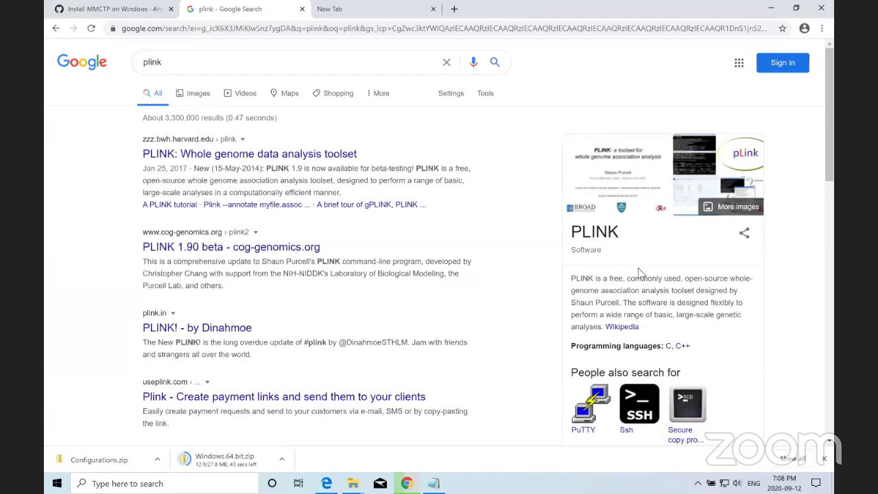
scroll(633, 271, "down", 1)
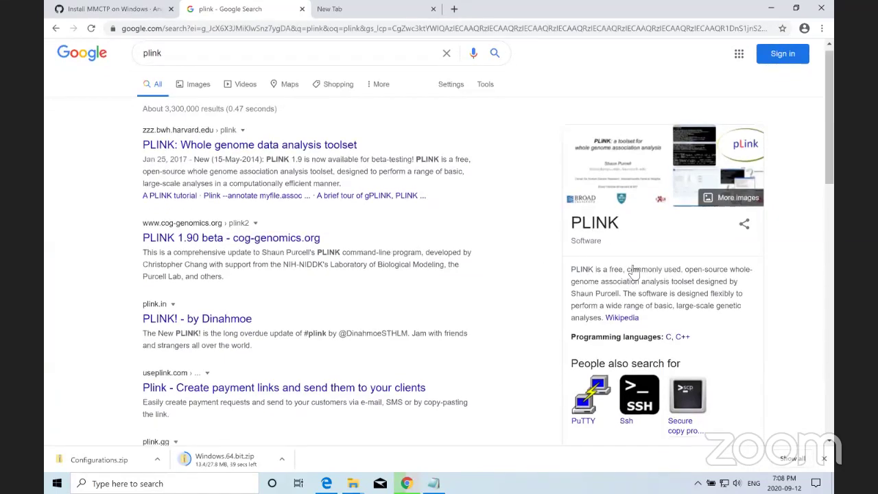
scroll(634, 271, "up", 1)
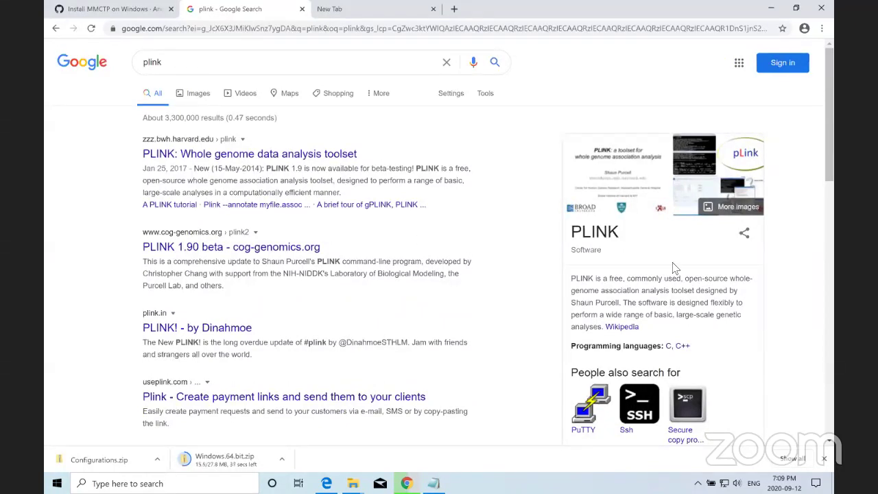
scroll(645, 257, "down", 2)
scroll(303, 264, "down", 3)
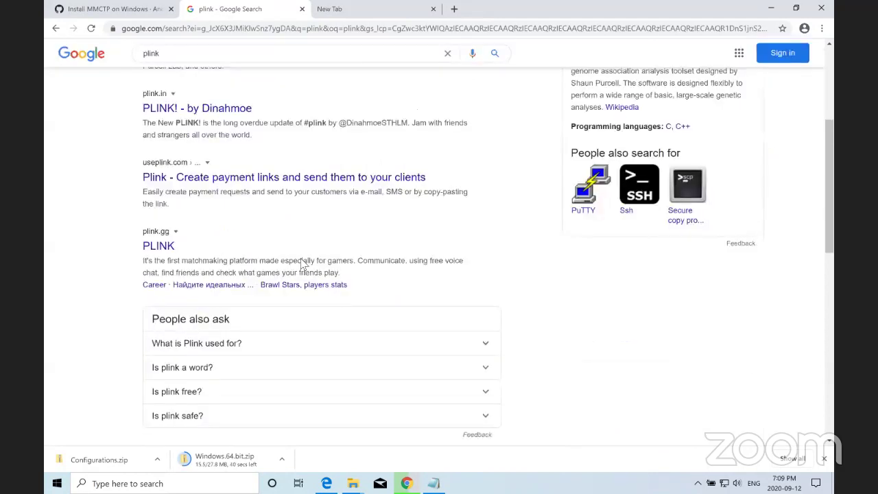
left_click(160, 247)
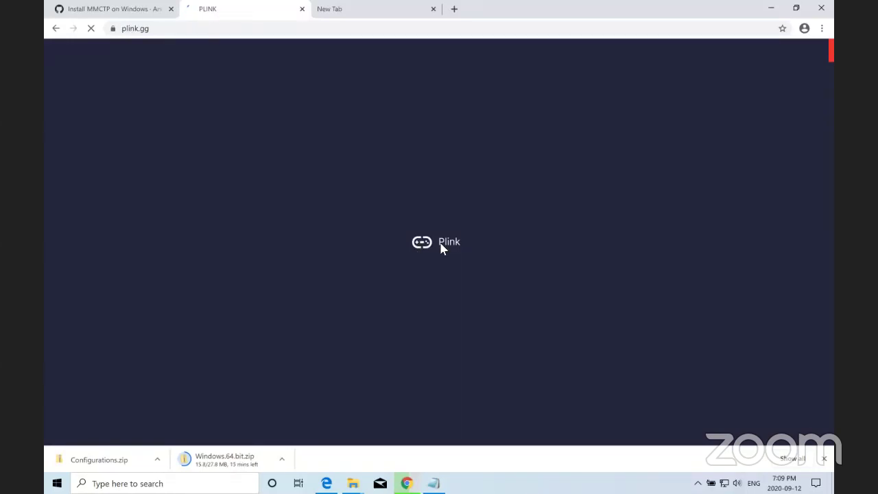
- Leave plink.gg for the plink search results and open the PLINK whole genome toolset site
left_click(57, 29)
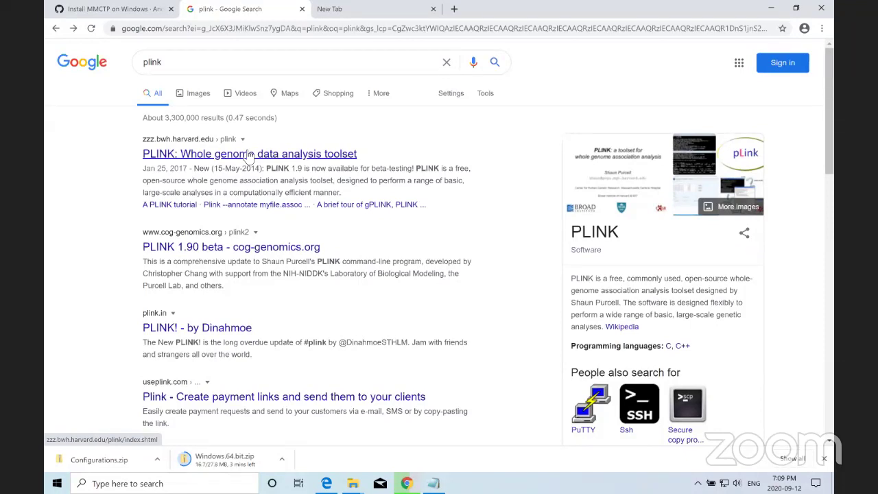
left_click(252, 154)
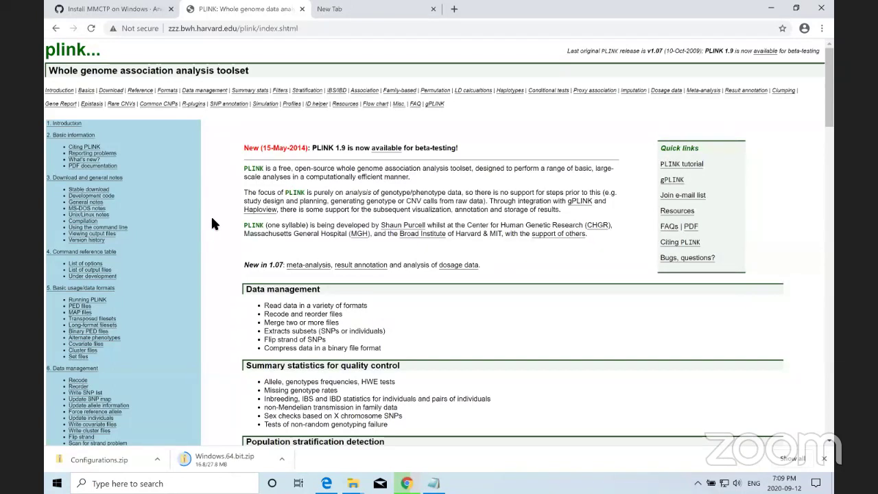
- View the PLINK stable download section, then go back to the PLINK home page and the plink results
left_click(88, 190)
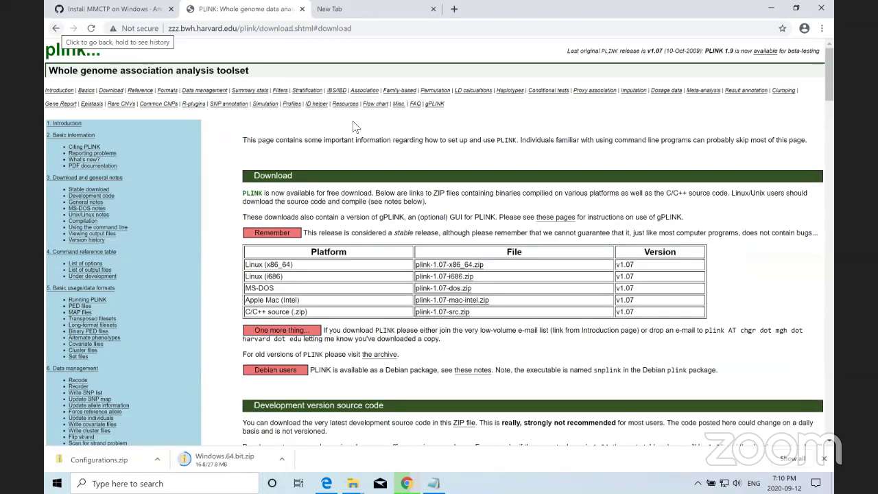
key("alt+Left")
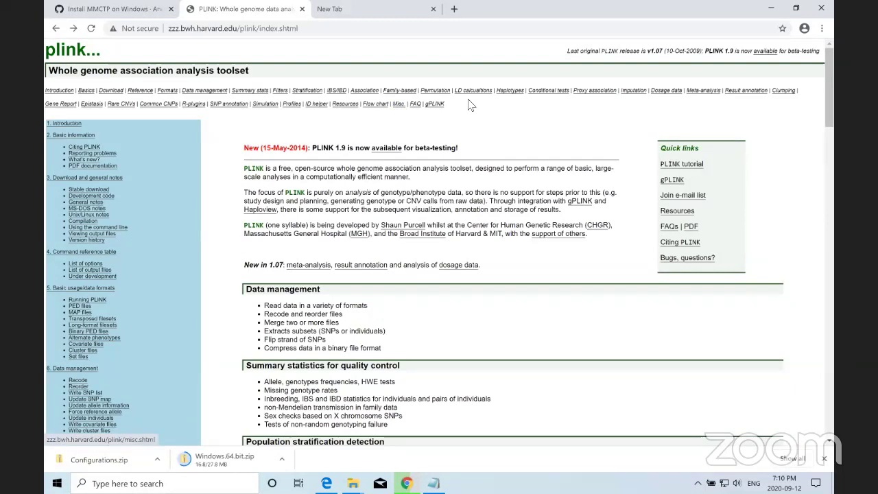
left_click(55, 28)
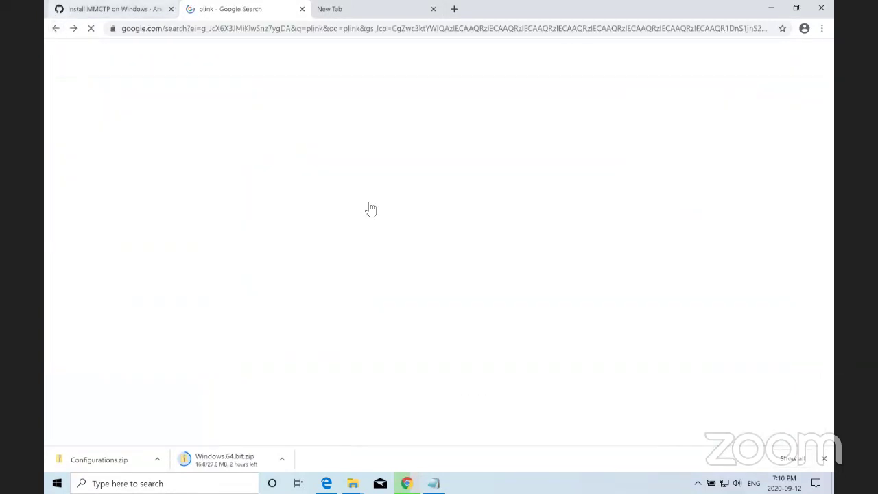
- Return to the 'Install MMCTP on Windows' tab and scroll to the top of the page
left_click(124, 9)
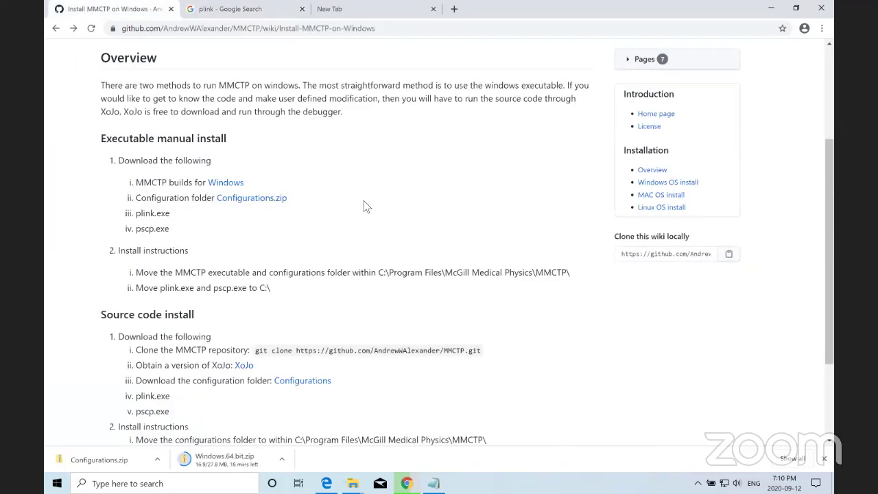
scroll(412, 172, "up", 3)
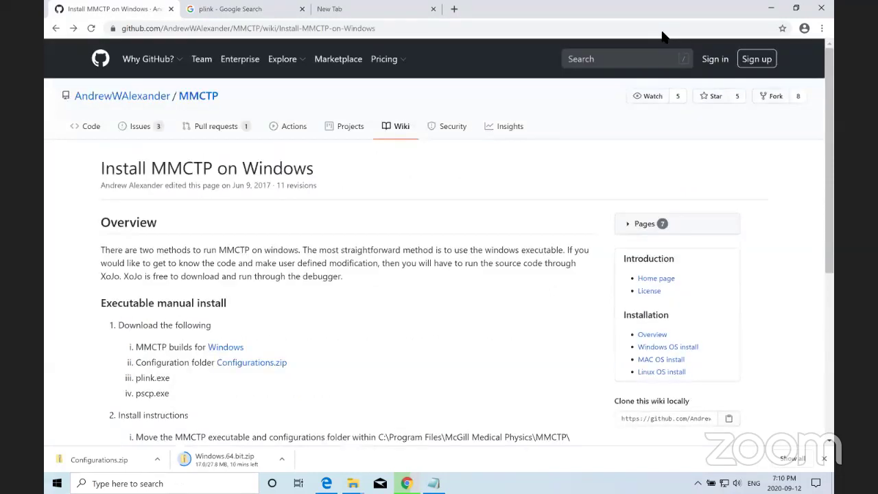
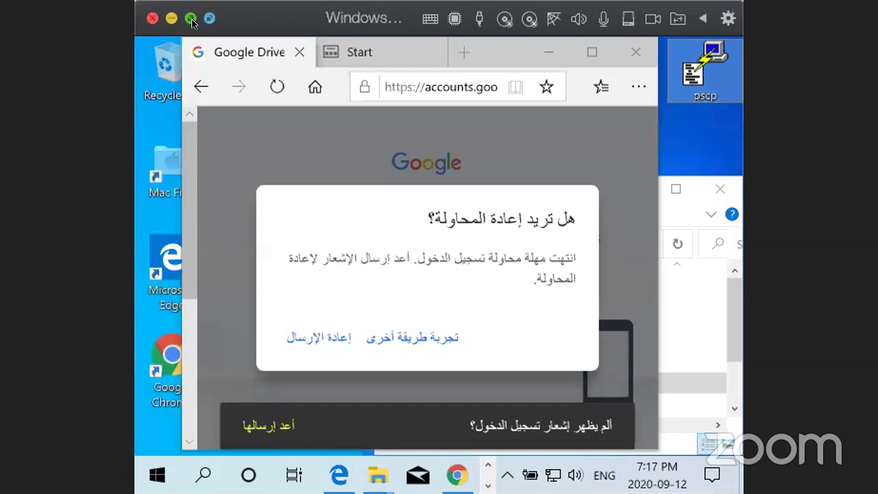
- Switch Edge to its Start page and take the virtual machine out of full screen
left_click(191, 19)
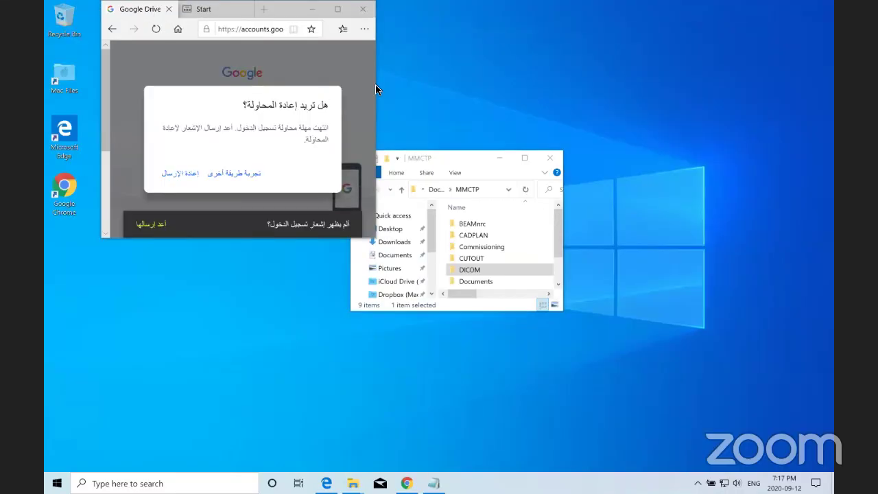
left_click(184, 10)
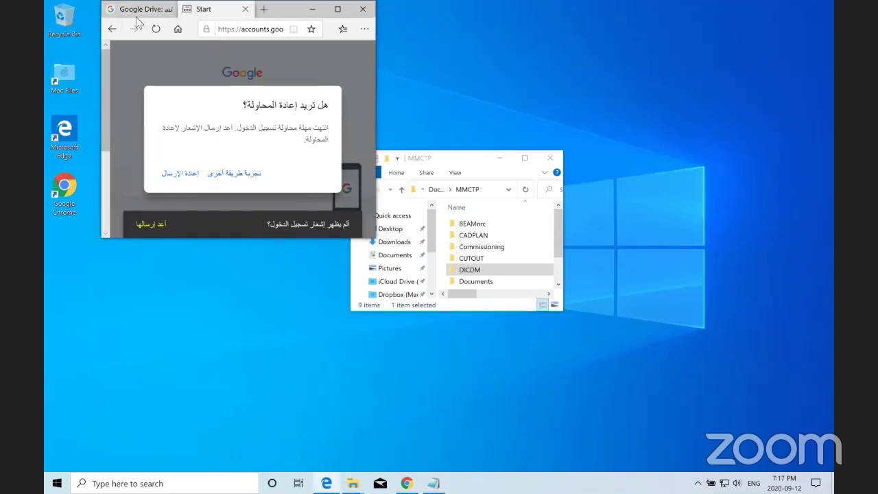
left_click(170, 9)
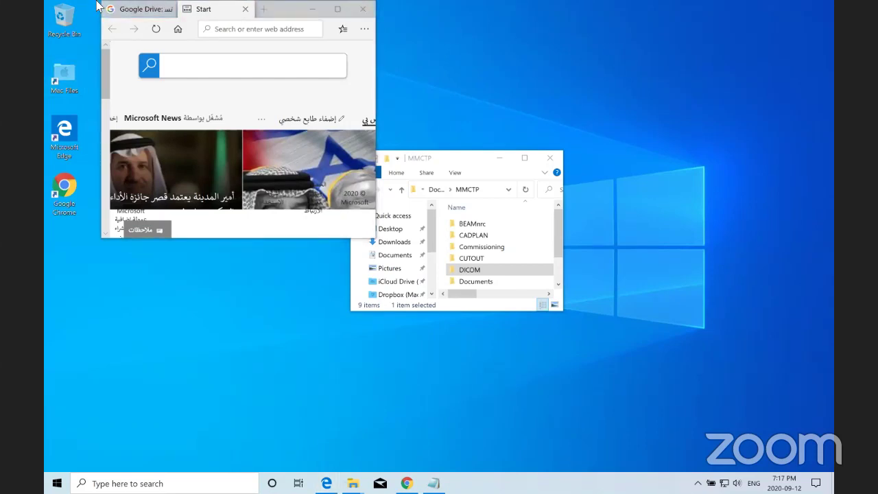
mouse_move(94, 3)
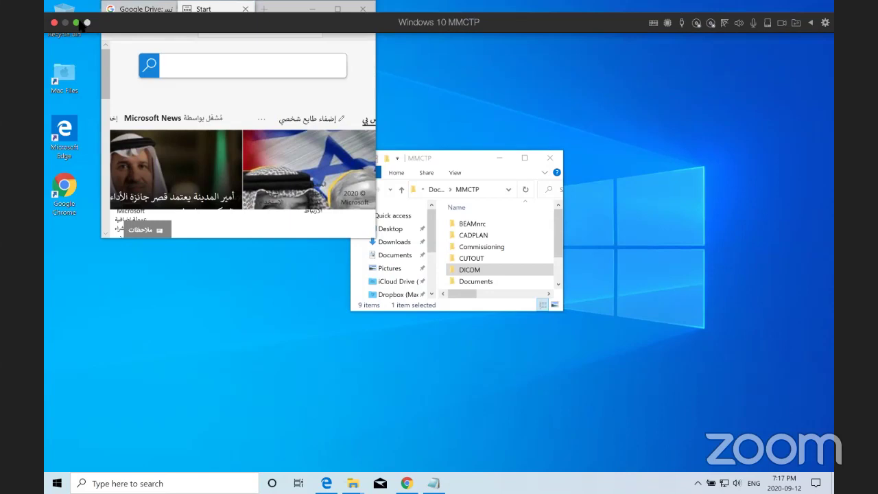
left_click(76, 22)
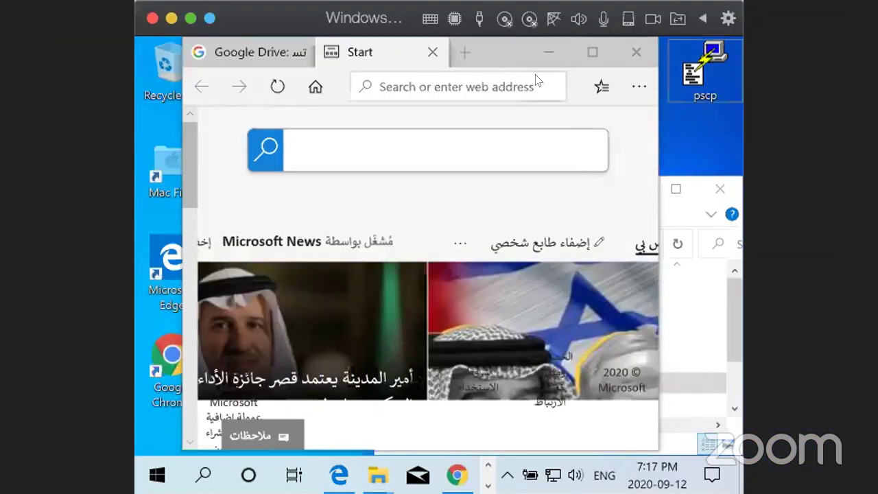
- Group the plink and pscp shortcuts on the desktop and maximize Edge
left_click_drag(518, 50, 589, 320)
left_click_drag(400, 69, 254, 165)
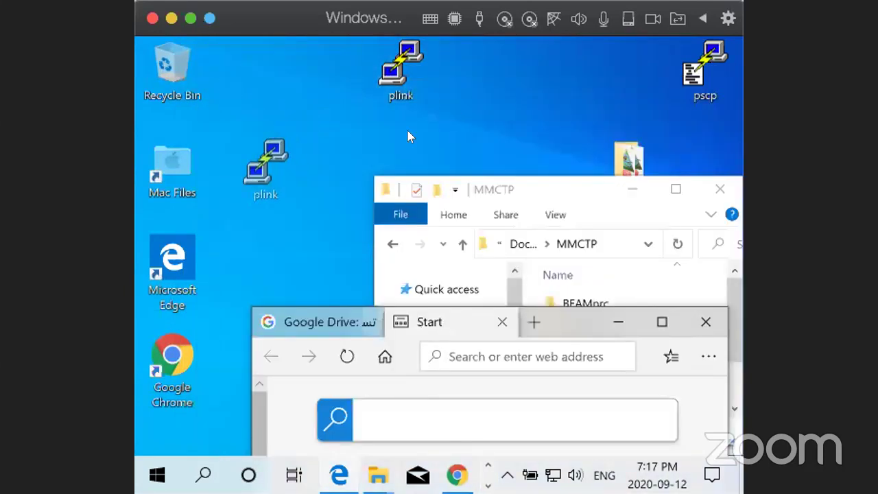
left_click_drag(705, 68, 310, 168)
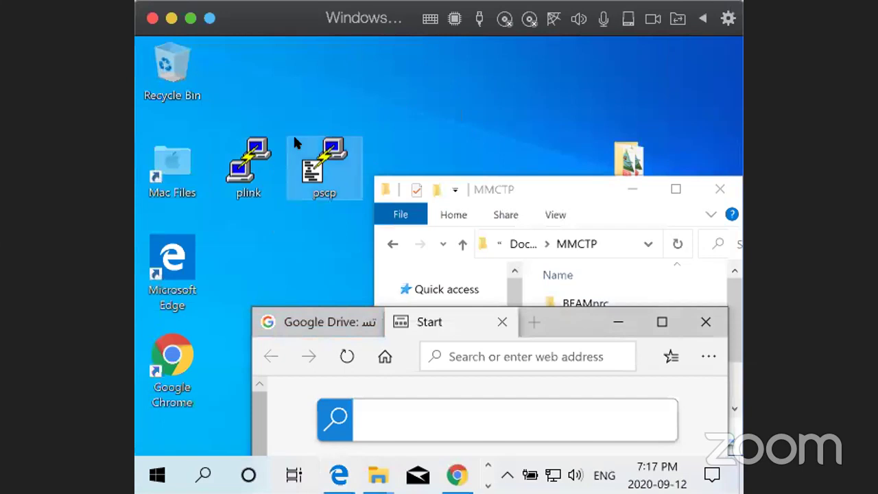
left_click(190, 18)
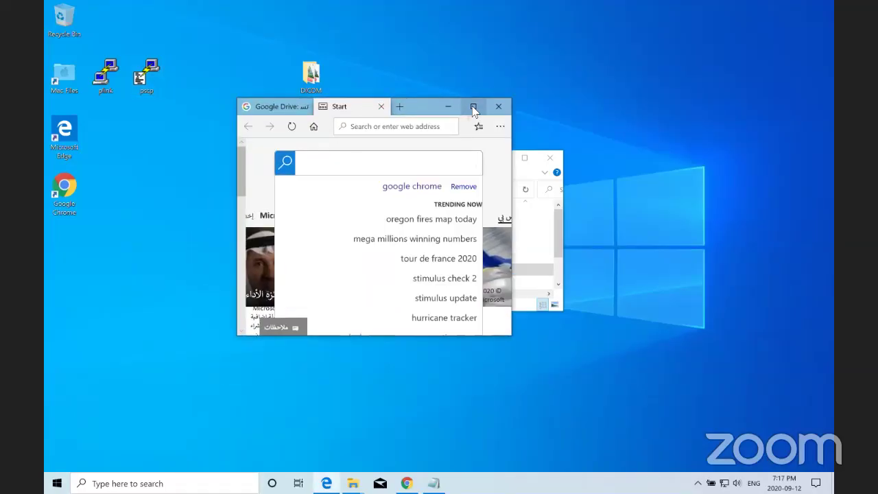
double_click(342, 110)
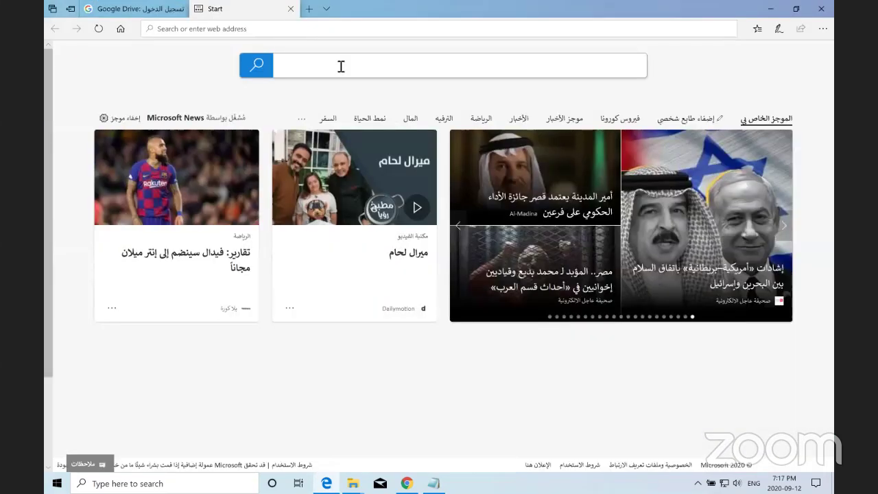
- Search the web for 'putty' from the Edge Start page
left_click(340, 65)
type("pu")
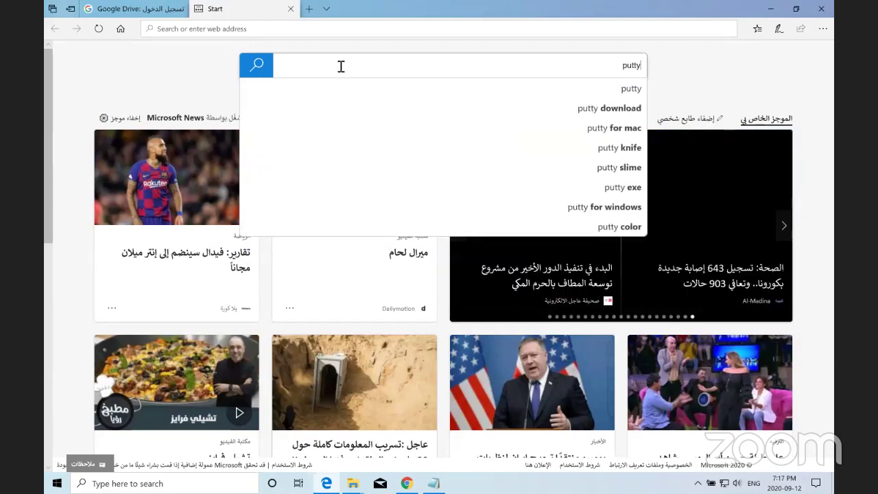
type("tty")
key("Return")
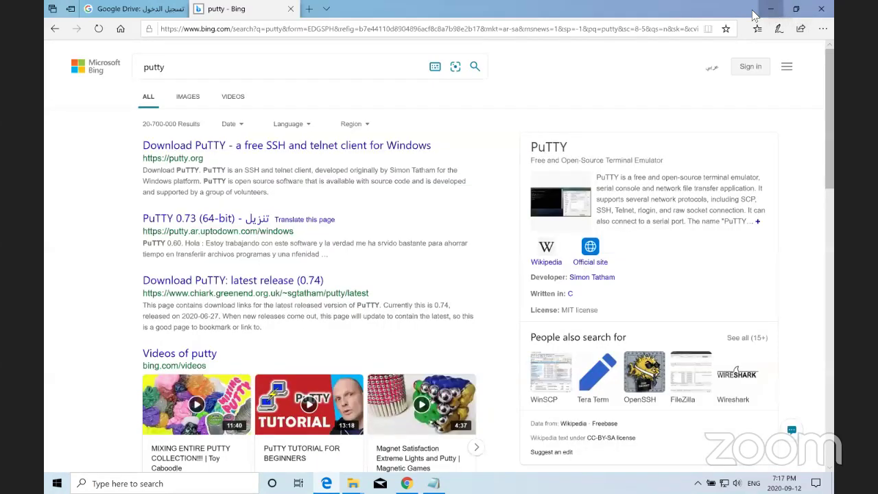
- Minimize Edge, enlarge the MMCTP folder window, and shrink Chrome's wiki window to the right side
left_click(770, 8)
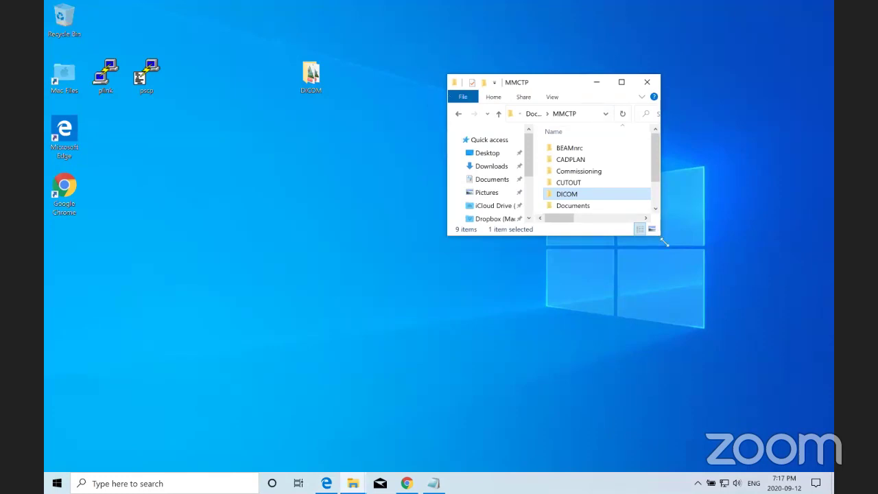
left_click_drag(664, 242, 759, 340)
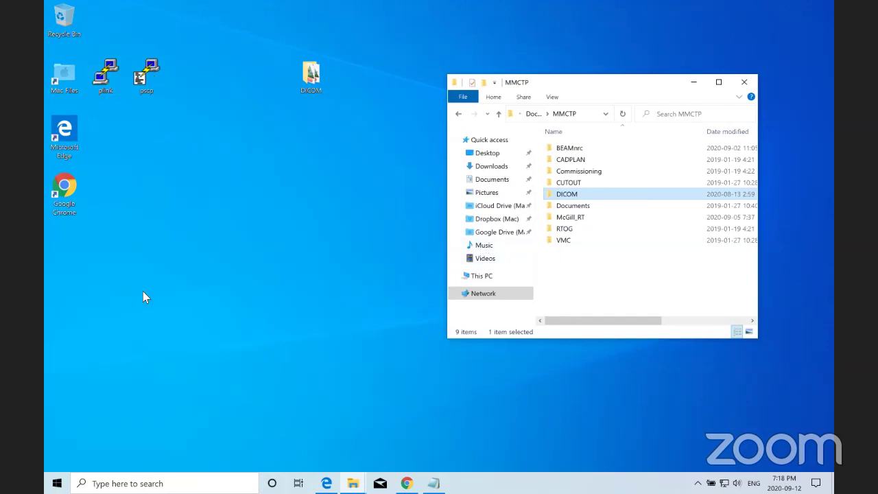
left_click(412, 446)
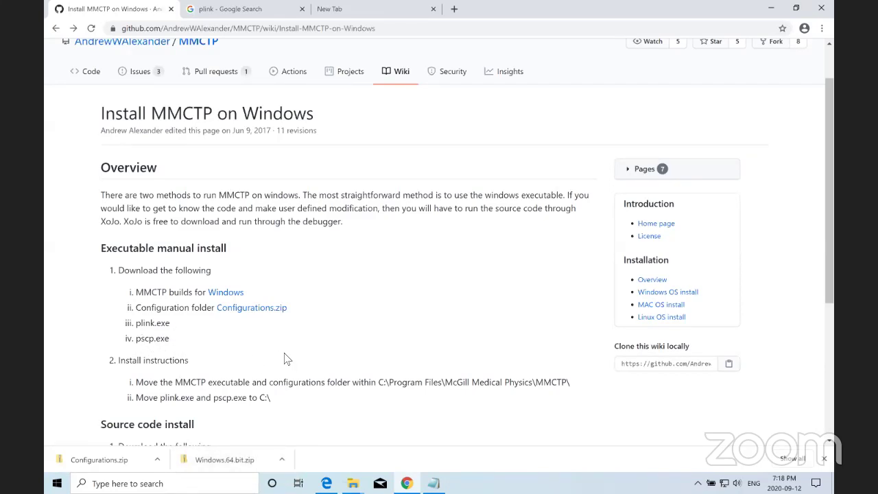
scroll(253, 362, "down", 1)
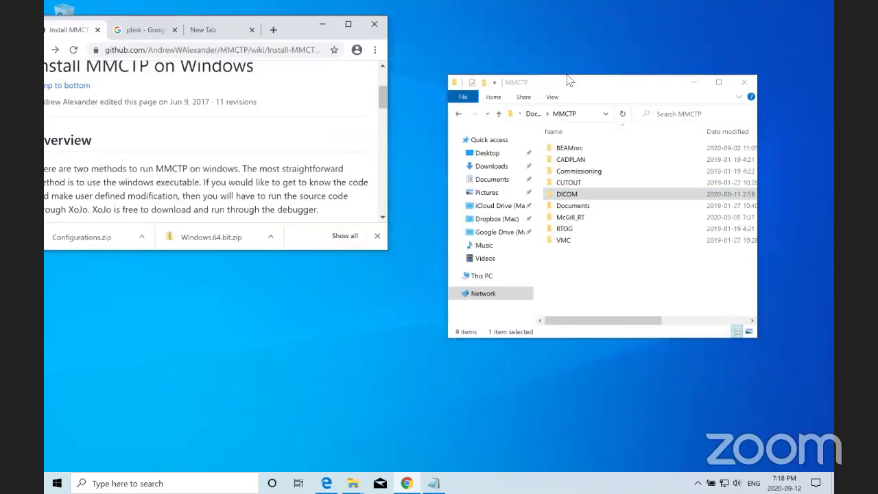
left_click(795, 8)
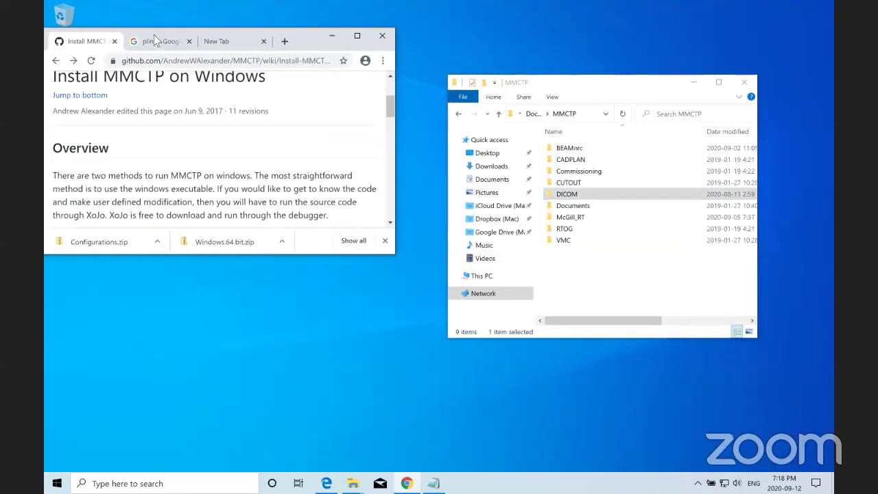
left_click_drag(312, 36, 670, 157)
left_click(57, 483)
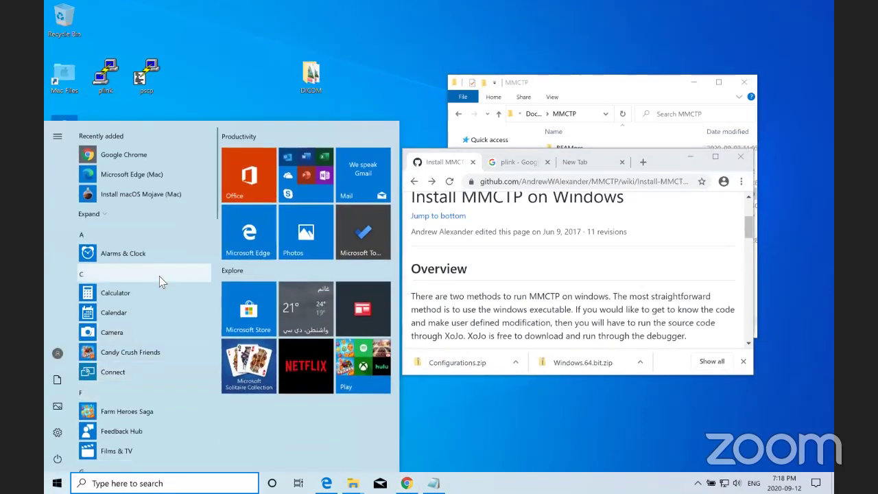
- Search 'com' to open This PC, then move its window left and widen it
left_click(157, 483)
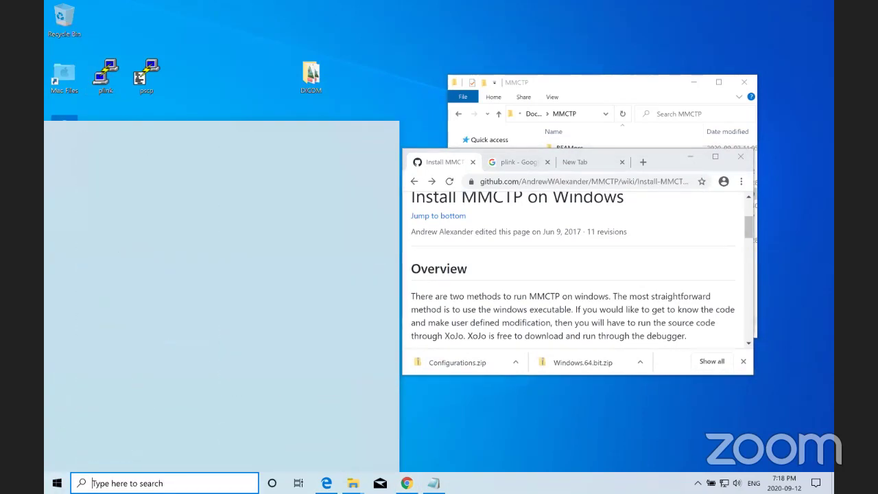
type("com")
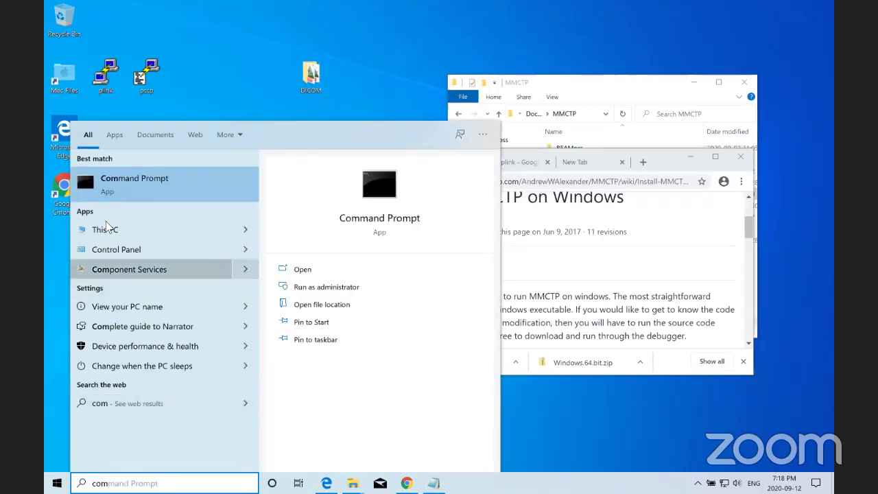
left_click(108, 229)
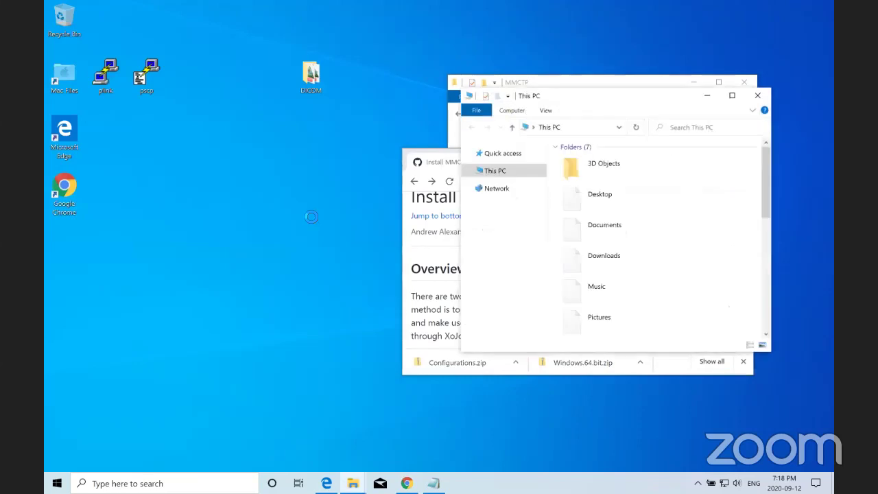
left_click_drag(609, 94, 393, 82)
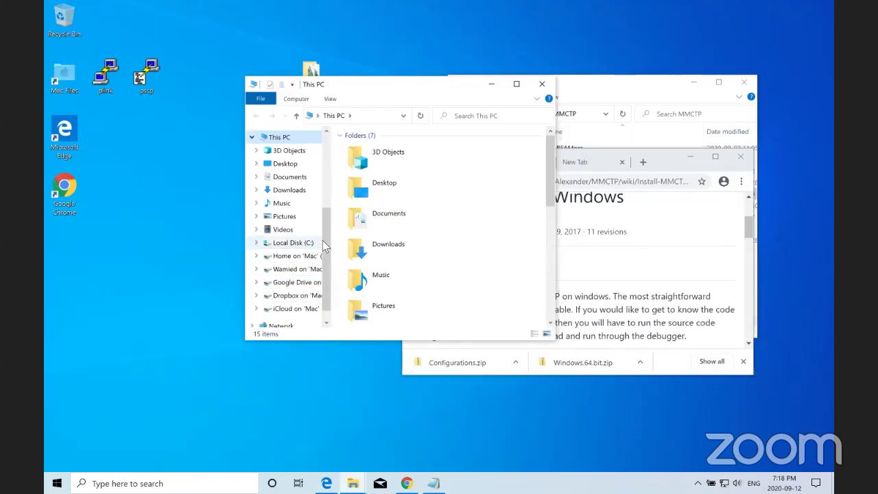
scroll(328, 233, "up", 1)
scroll(328, 233, "up", 1)
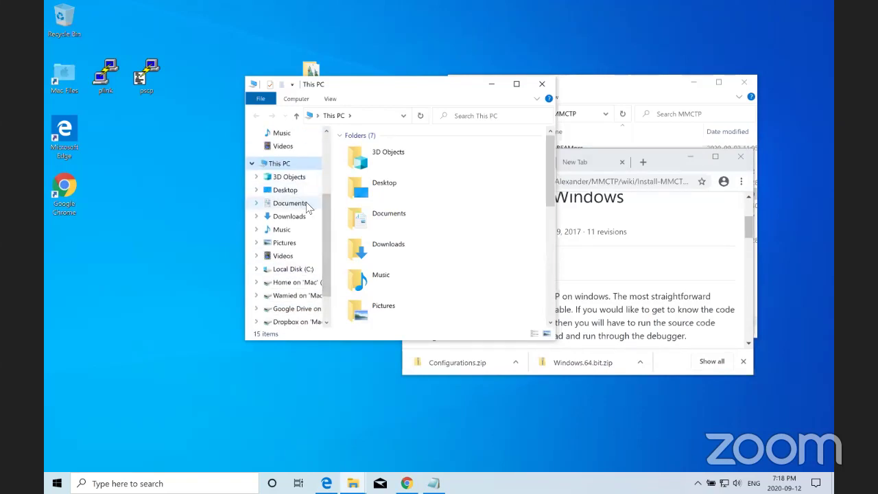
scroll(323, 226, "down", 2)
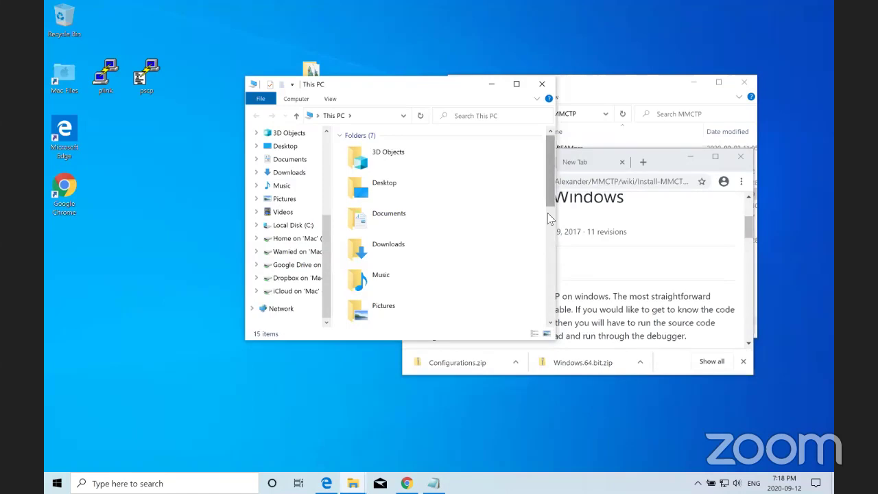
left_click_drag(547, 212, 371, 194)
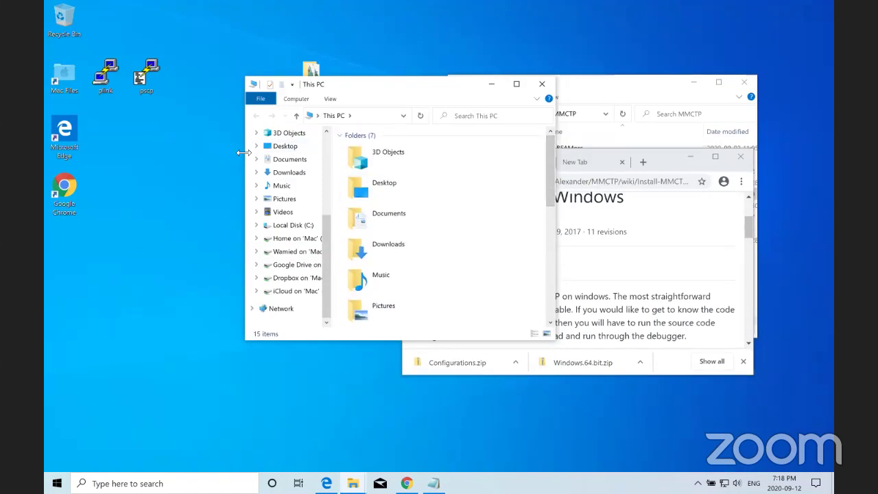
left_click_drag(226, 151, 48, 155)
left_click_drag(147, 221, 147, 143)
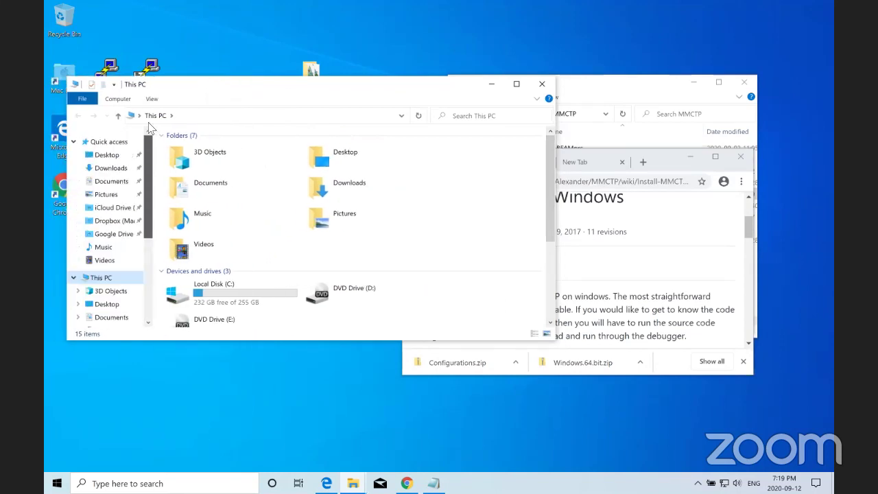
- Open C:\Program Files and arrange the MMCTP folder and wiki windows beside it
double_click(216, 291)
double_click(203, 160)
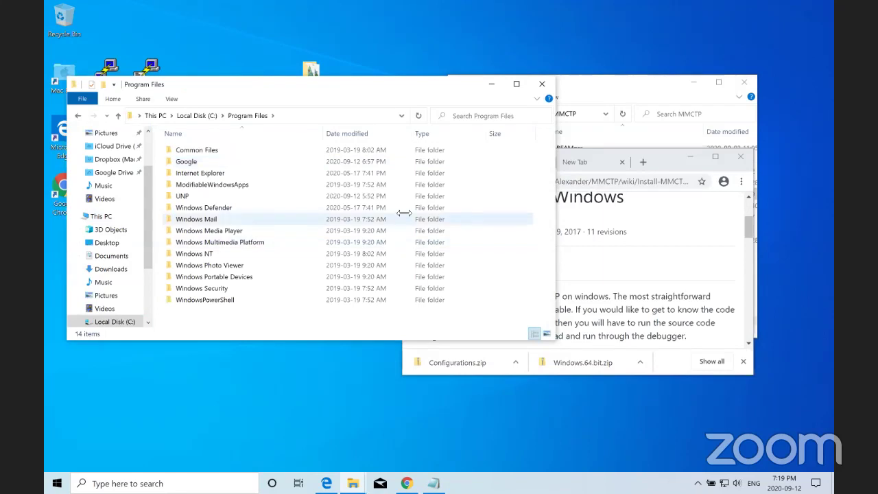
left_click_drag(652, 82, 742, 100)
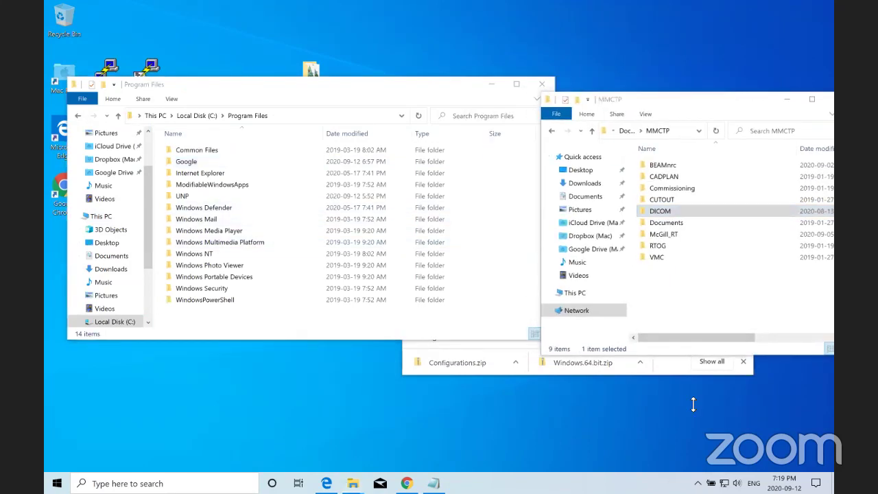
left_click_drag(658, 104, 733, 291)
left_click(733, 292)
left_click_drag(734, 153, 809, 132)
scroll(696, 266, "down", 2)
scroll(697, 265, "down", 3)
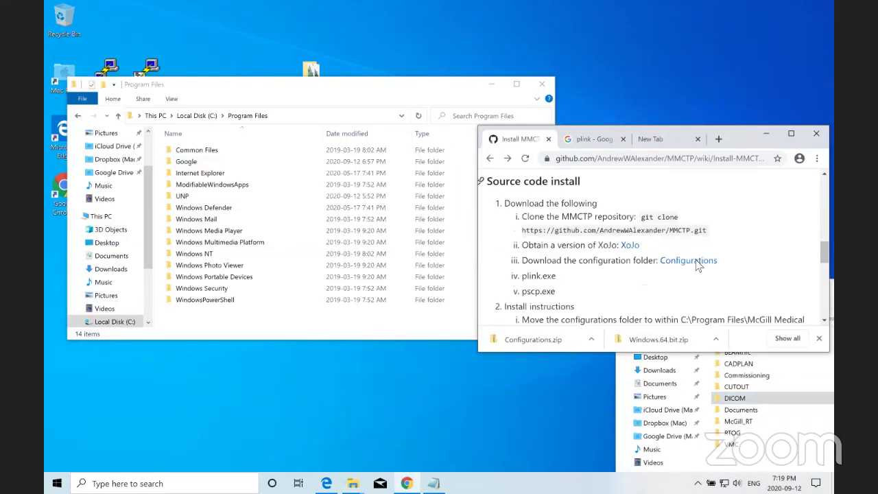
scroll(697, 266, "up", 3)
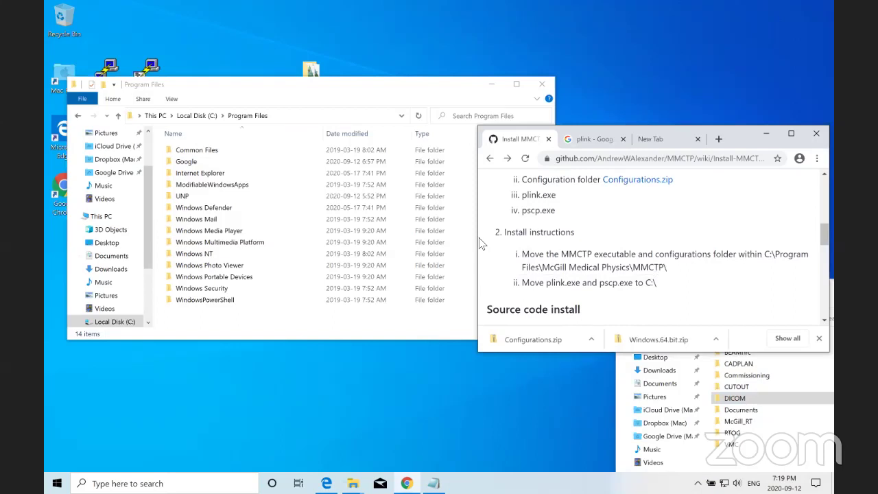
left_click_drag(478, 236, 374, 232)
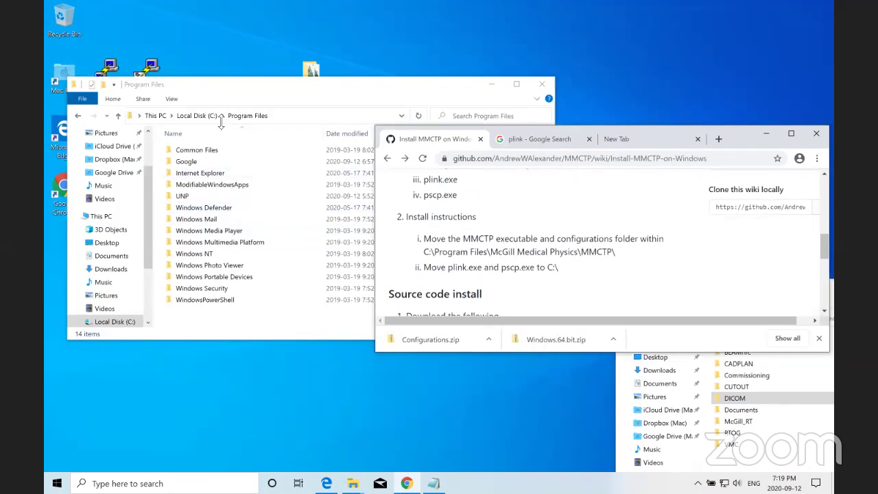
- Select the 'McGill Medical Physics' part of the wiki's install path
left_click(203, 85)
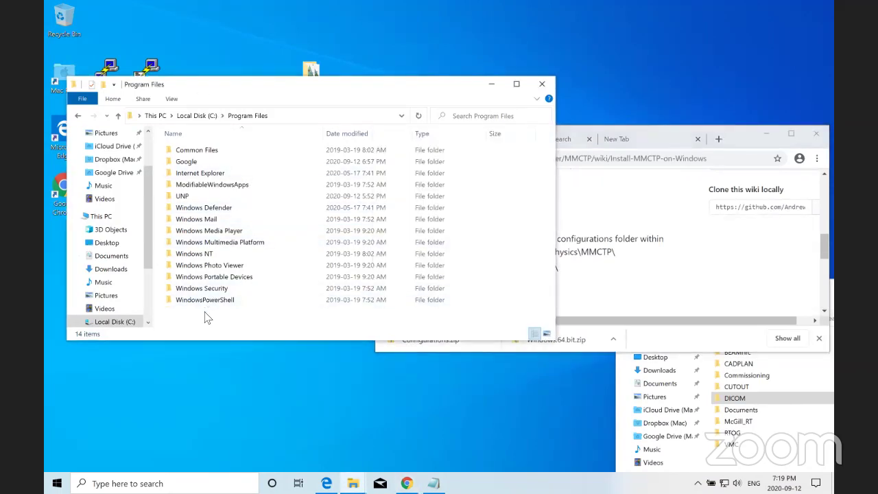
right_click(207, 316)
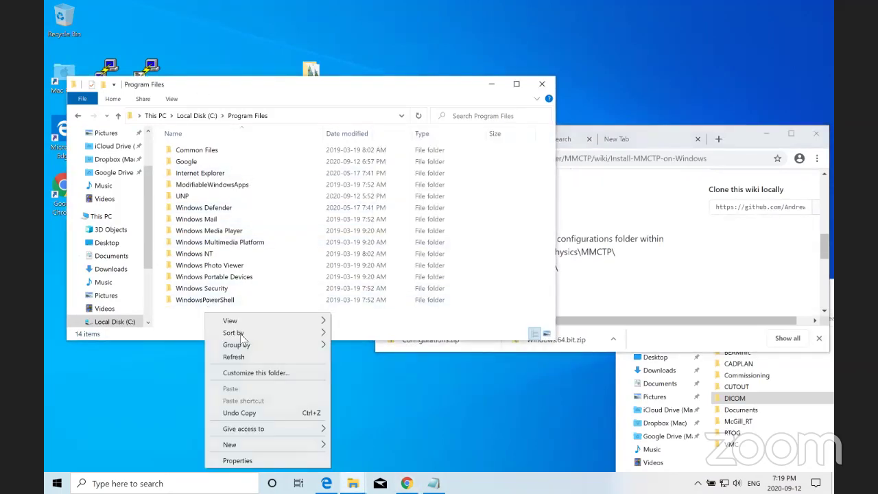
left_click(662, 317)
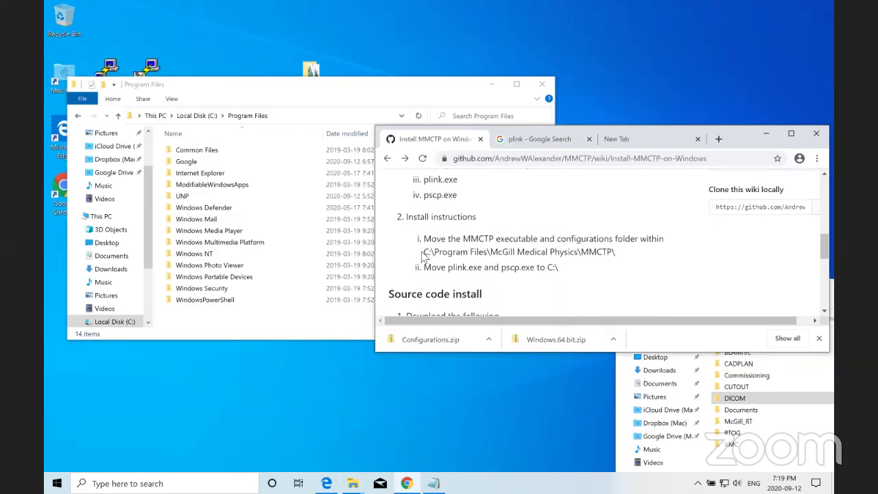
left_click_drag(423, 252, 613, 252)
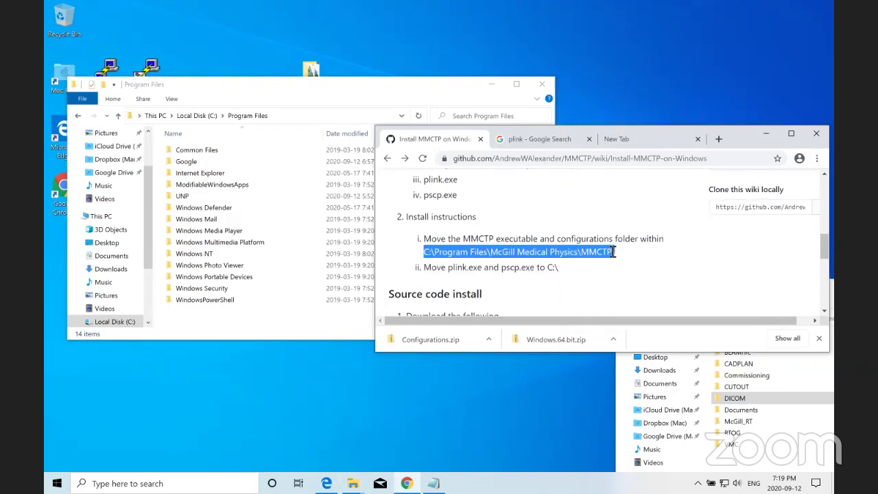
left_click(499, 252)
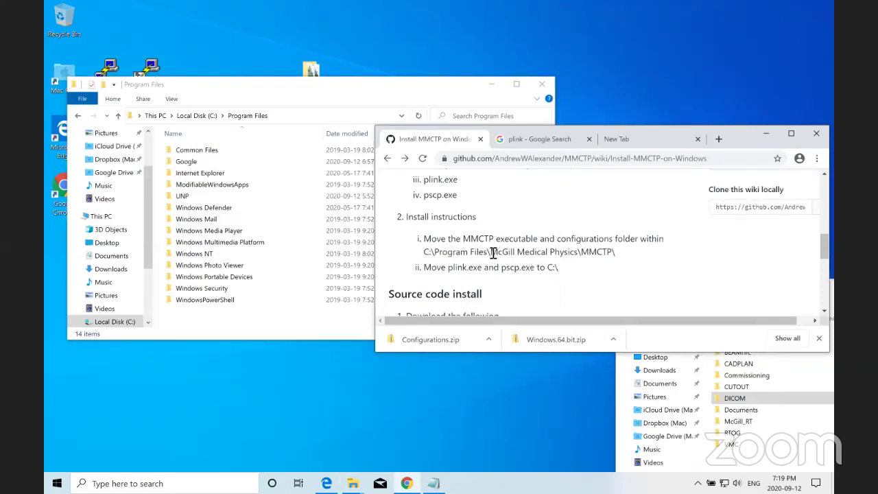
left_click_drag(508, 252, 579, 254)
key("ctrl+c")
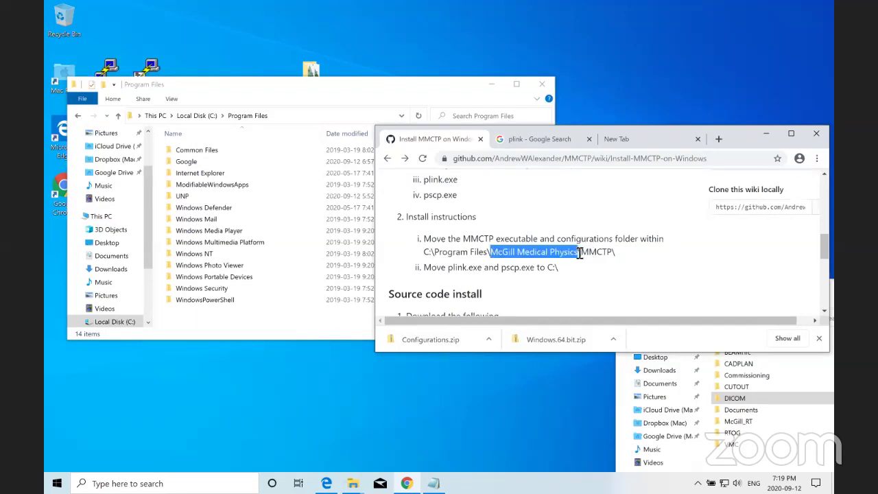
- Create a new folder in Program Files named 'McGill Medical Physics'
right_click(242, 317)
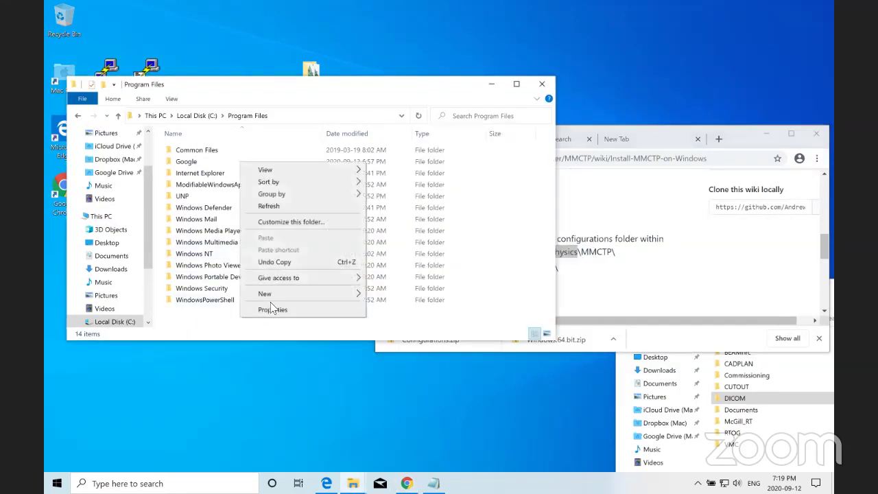
mouse_move(328, 295)
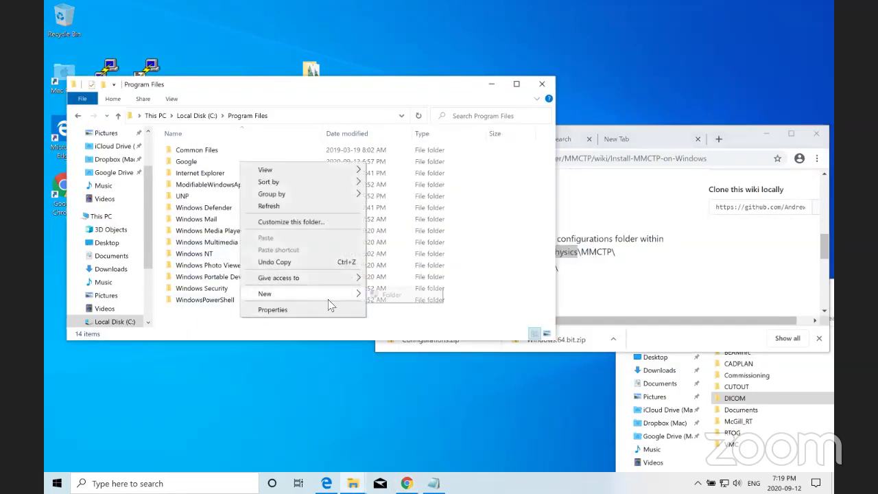
left_click(392, 295)
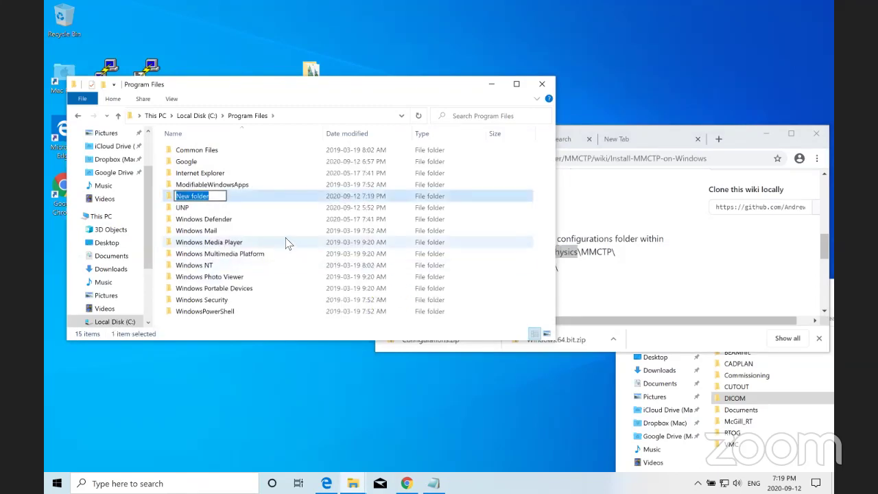
key("ctrl+v")
key("Return")
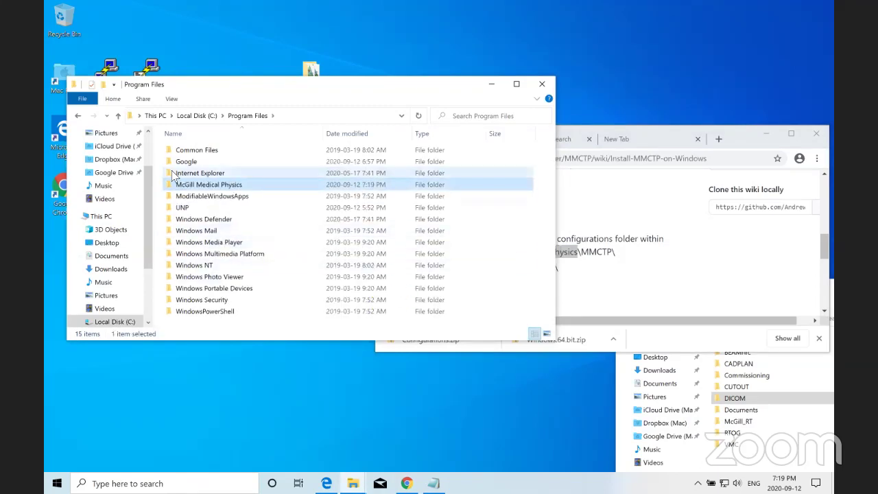
- Inside McGill Medical Physics, create a folder named 'MMCTP' from the wiki path and open it
double_click(173, 185)
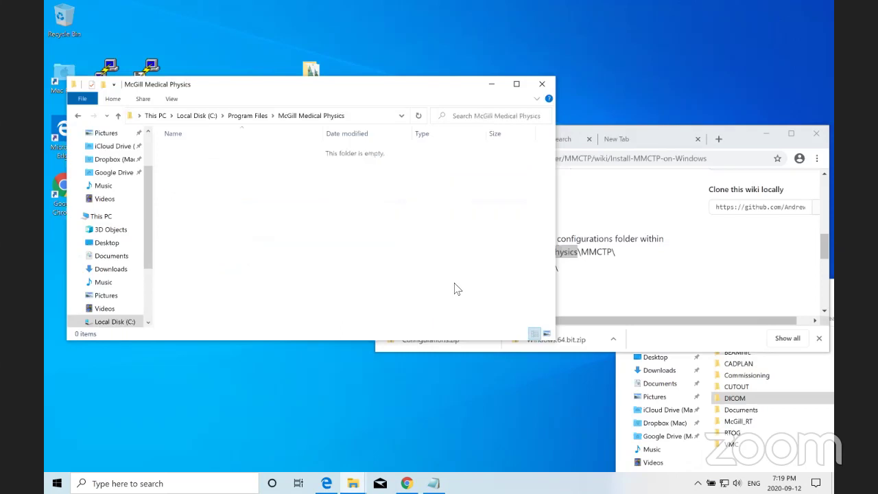
left_click(597, 269)
left_click_drag(582, 252, 618, 253)
key("ctrl+c")
left_click(250, 257)
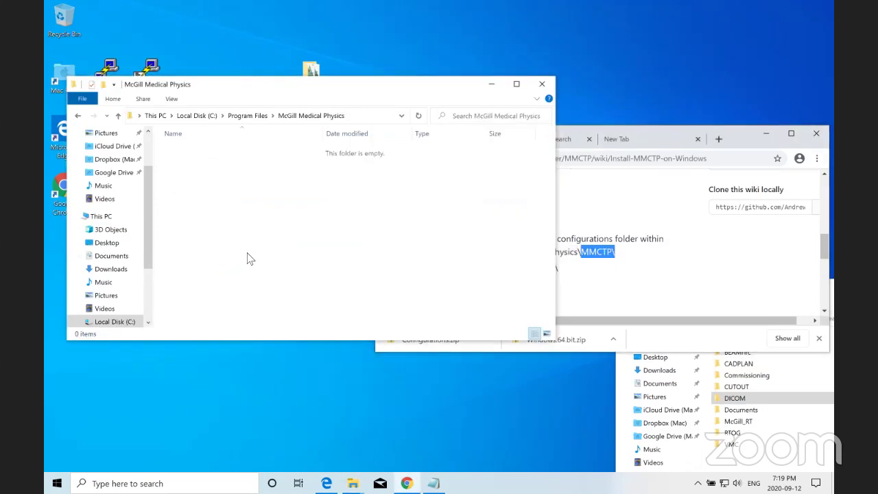
right_click(249, 256)
mouse_move(298, 375)
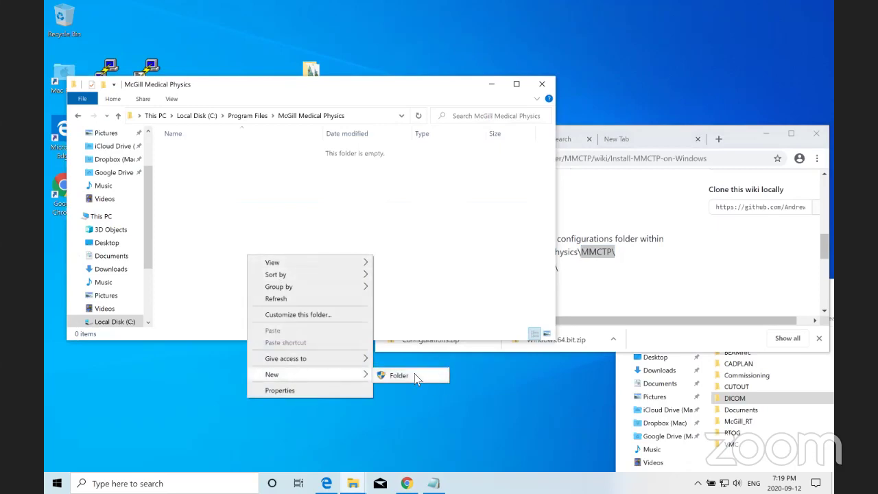
left_click(432, 376)
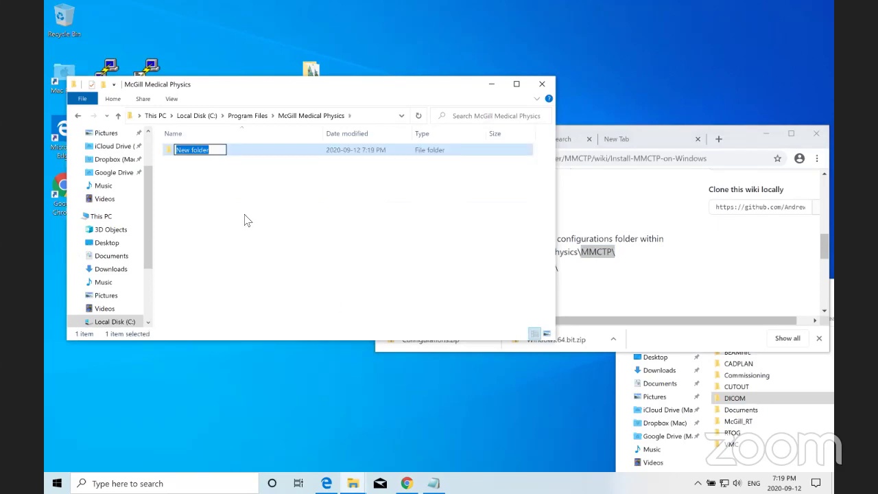
key("ctrl+v")
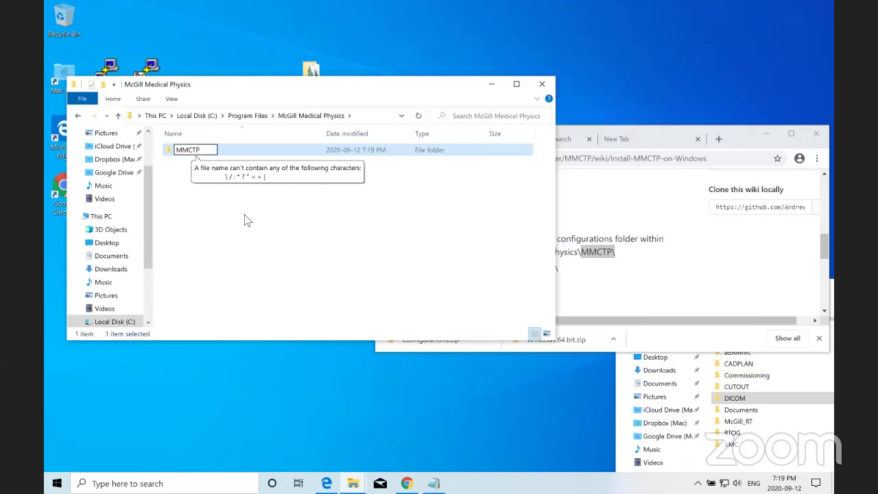
key("Return")
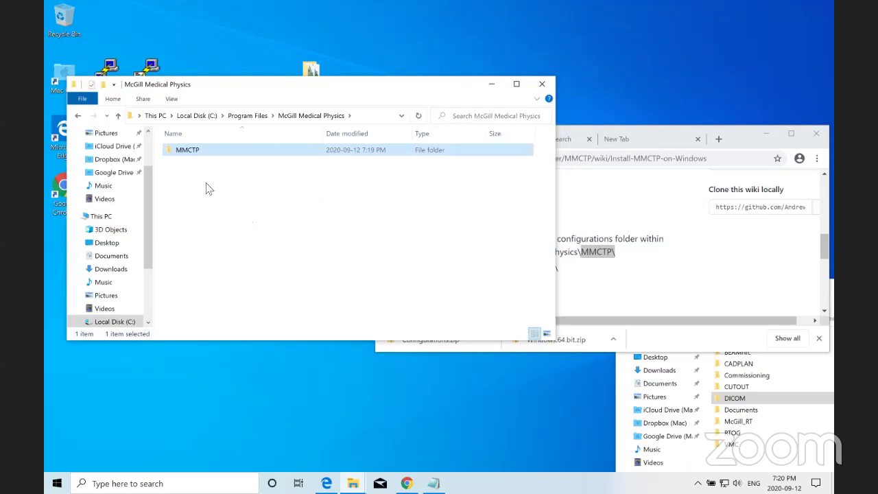
double_click(179, 149)
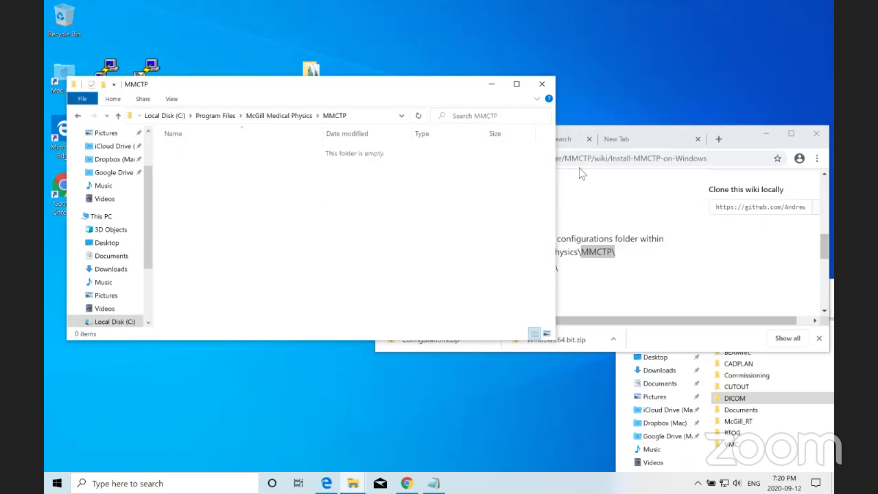
- Rearrange the browser and MMCTP folder windows so the install instructions are visible
left_click(736, 135)
left_click_drag(737, 135, 752, 116)
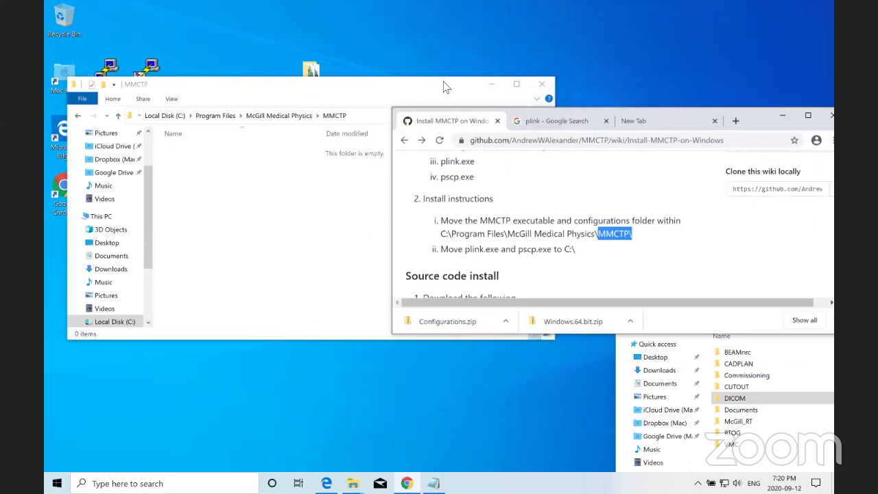
left_click_drag(449, 87, 439, 124)
left_click_drag(750, 114, 814, 131)
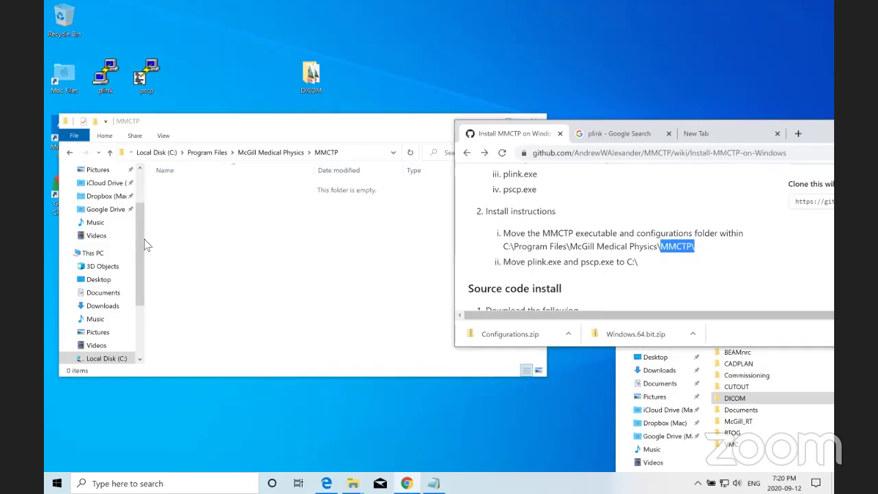
left_click_drag(139, 241, 137, 253)
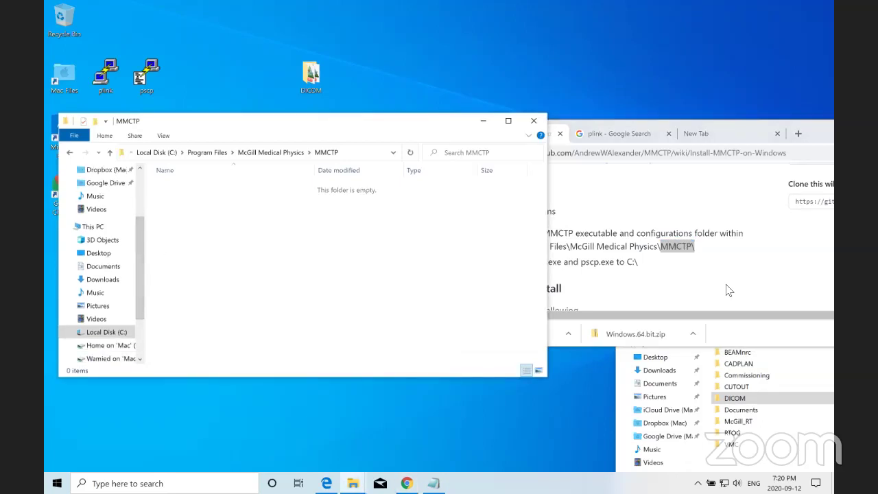
left_click(730, 295)
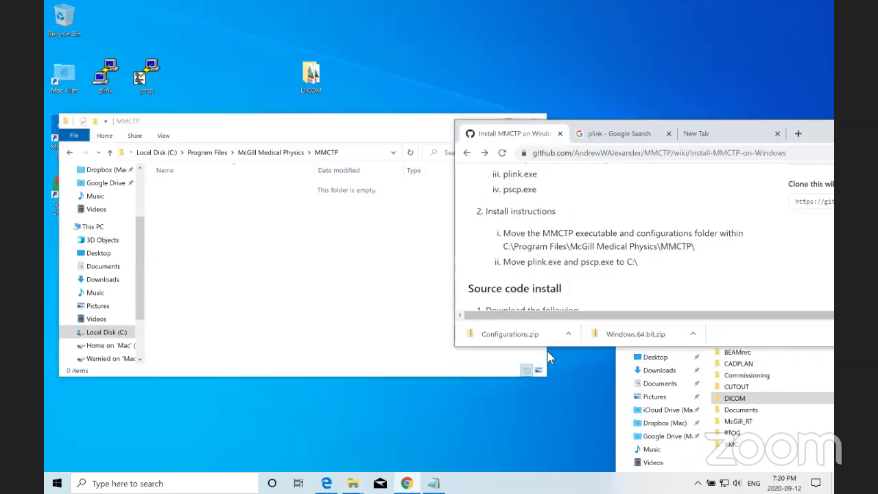
- Show the downloaded Configurations.zip in its Downloads folder
left_click(568, 334)
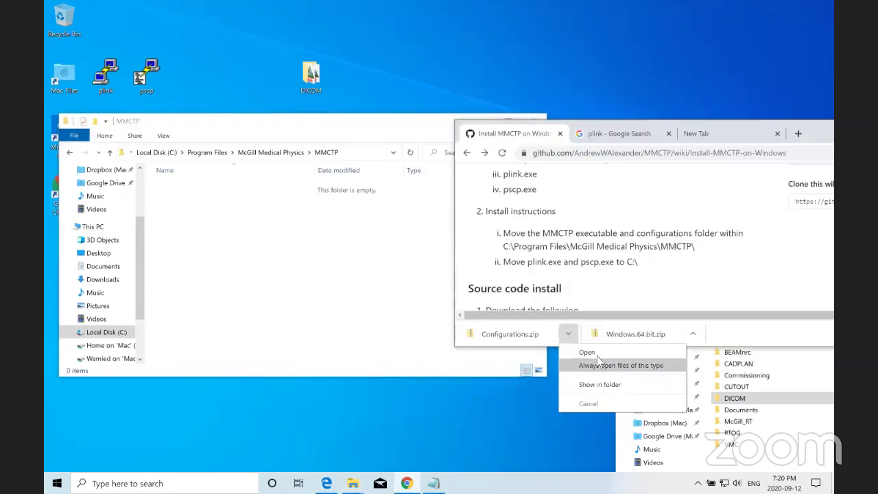
left_click(607, 384)
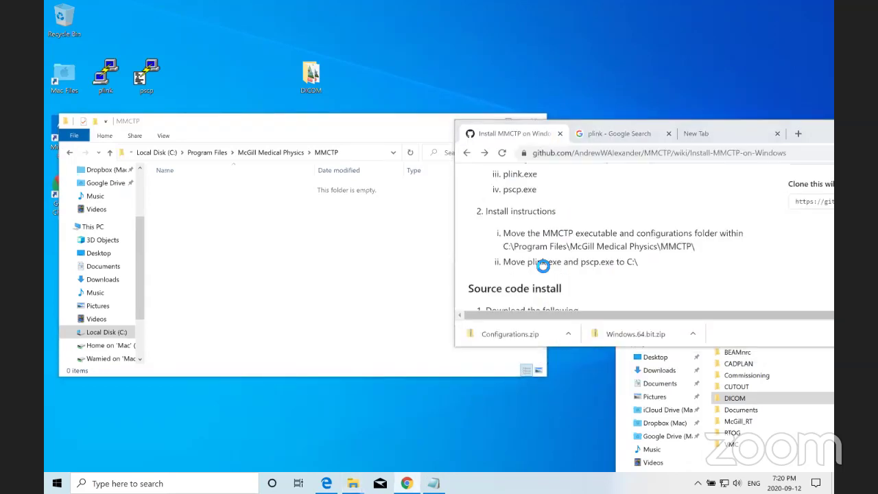
left_click_drag(326, 132, 617, 171)
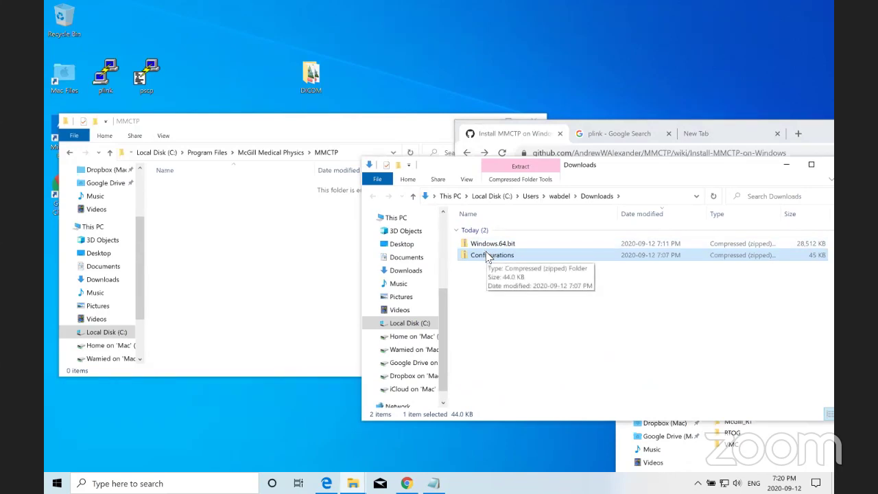
- Try opening the Configurations and Windows.64.bit zip archives from Downloads
double_click(487, 255)
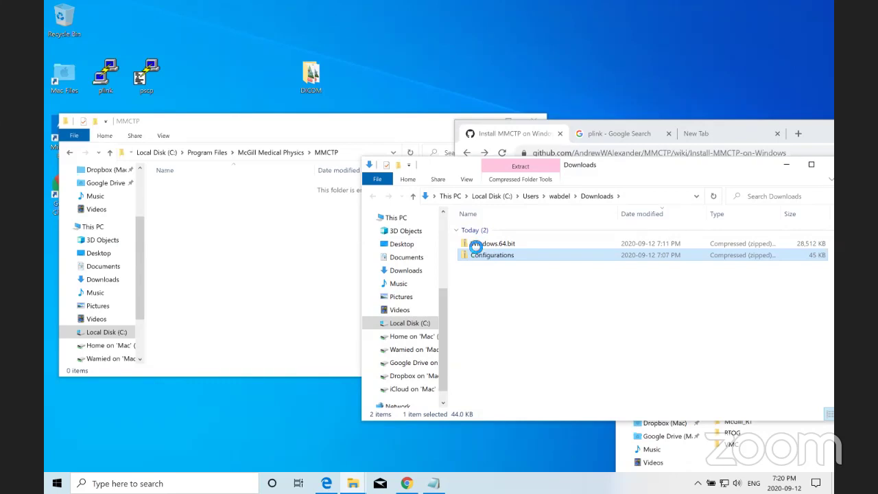
right_click(483, 255)
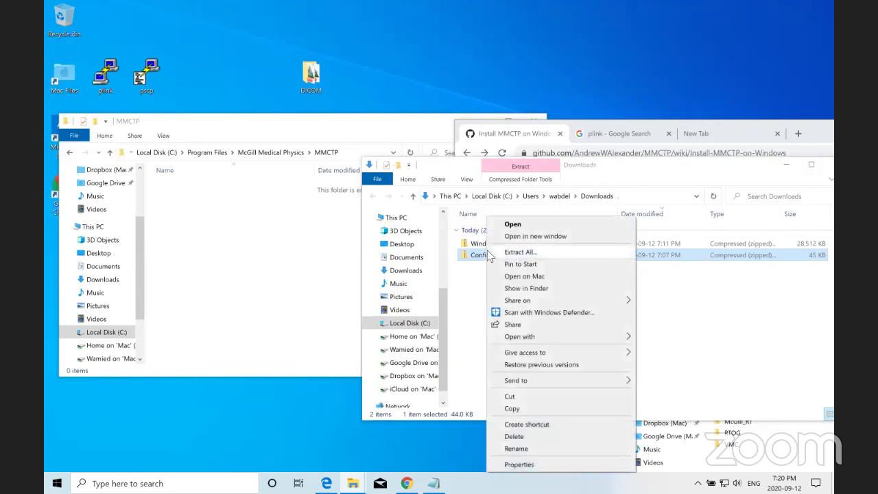
left_click(468, 278)
left_click(478, 258)
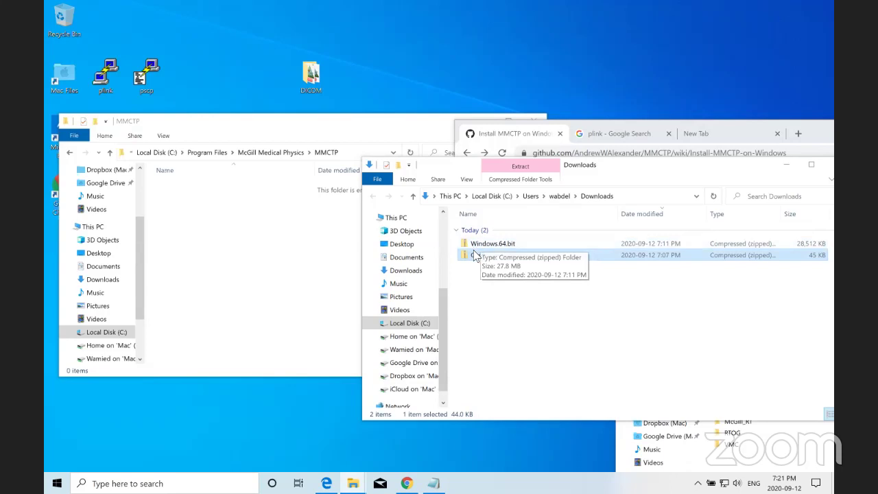
double_click(470, 243)
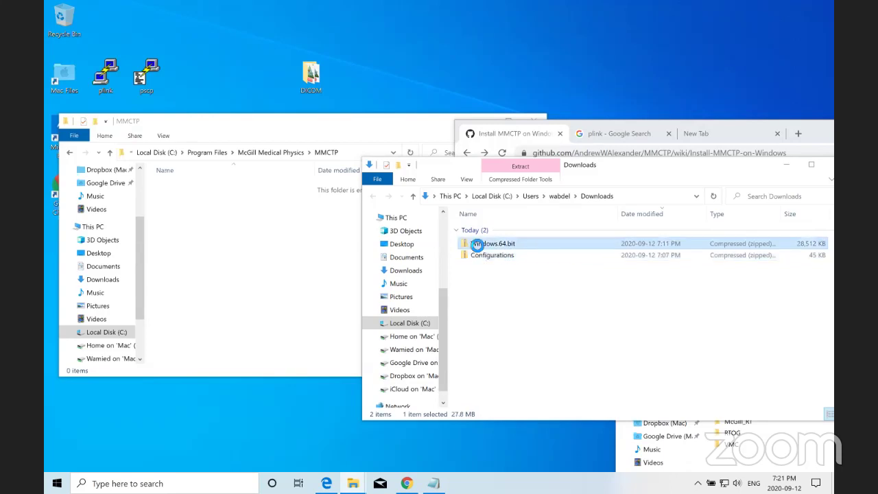
key("Escape")
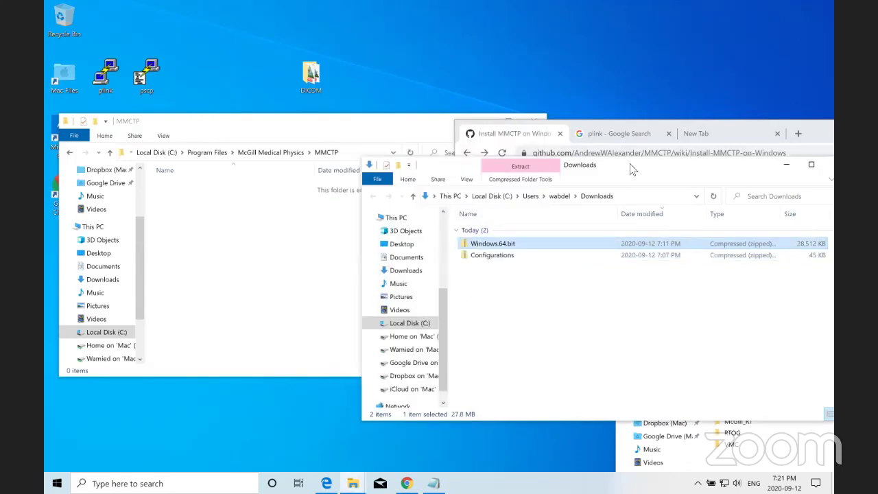
left_click_drag(631, 171, 543, 121)
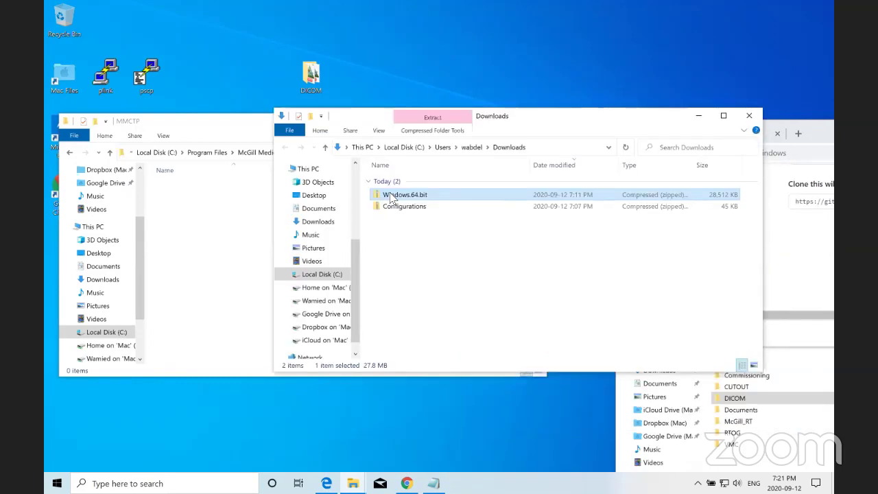
- Open Windows.64.bit.zip in File Explorer and drag its eight MMCTP files into Program Files MMCTP
double_click(392, 196)
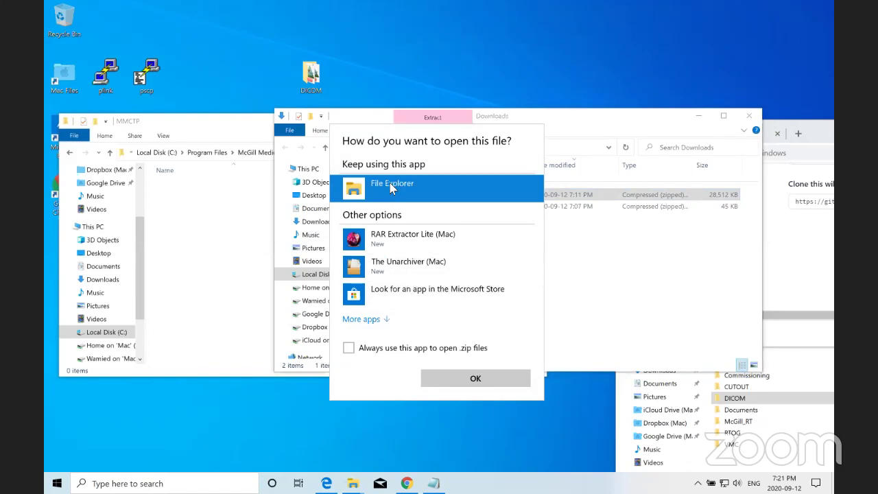
left_click(482, 374)
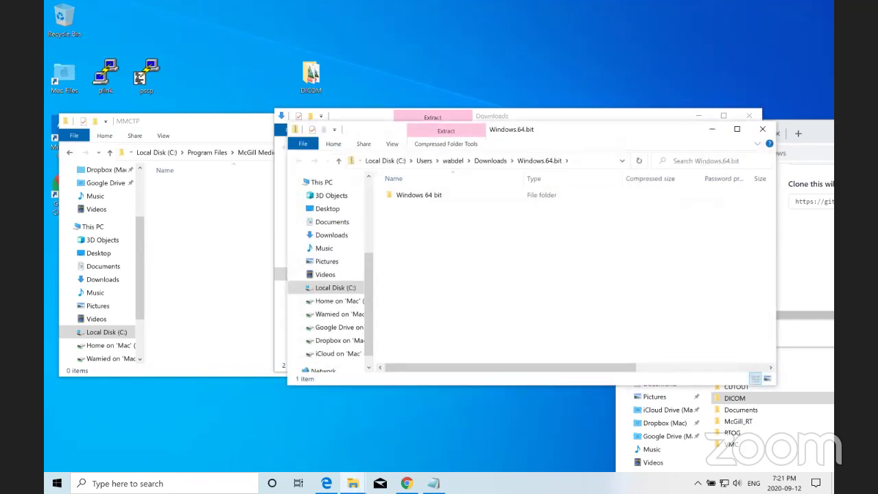
left_click_drag(567, 136, 795, 214)
double_click(638, 272)
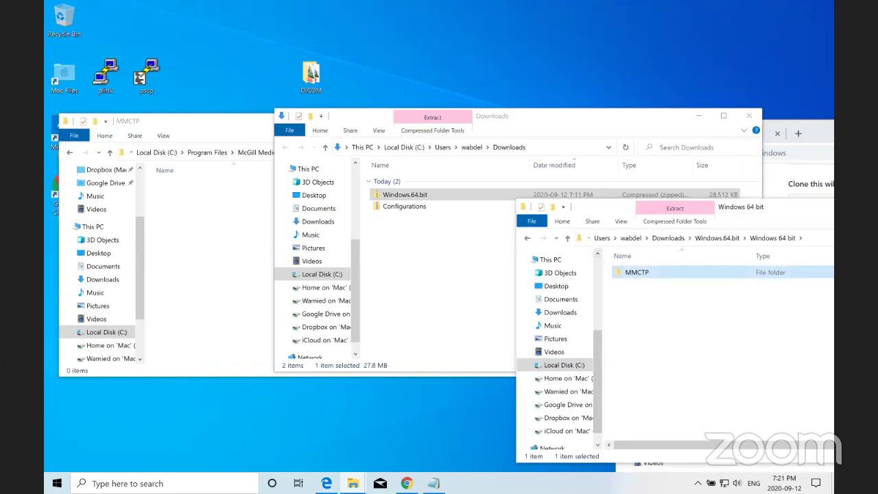
double_click(638, 272)
left_click_drag(768, 384, 217, 288)
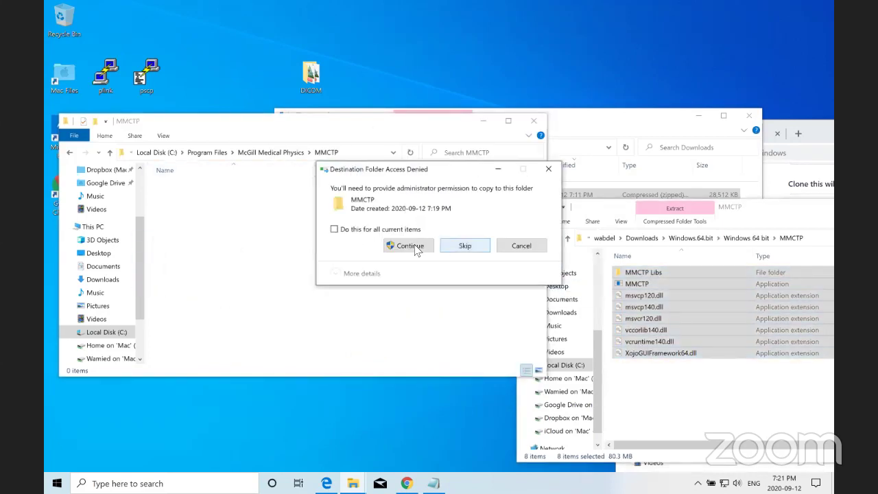
- Grant administrator permission to copy all eight MMCTP files
left_click(411, 246)
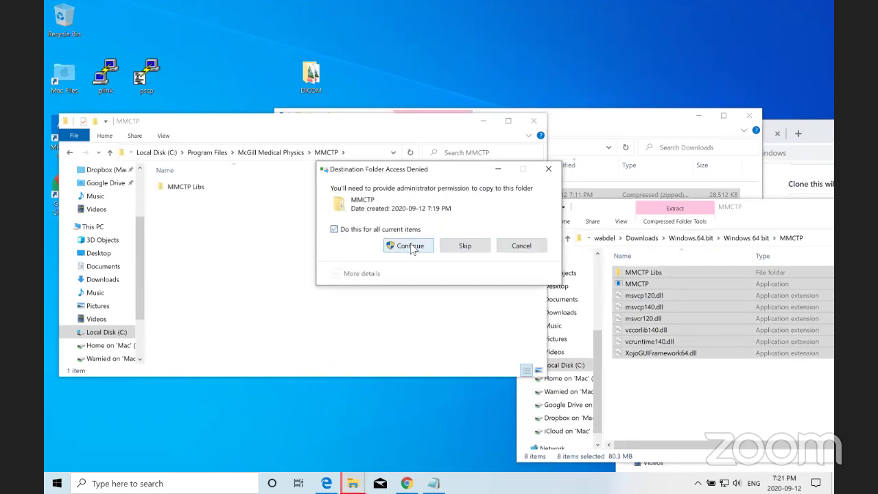
left_click(411, 246)
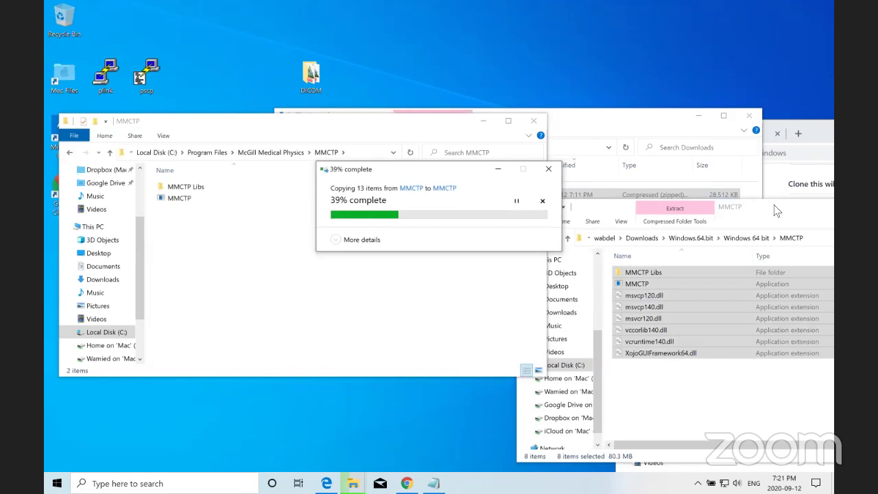
left_click_drag(778, 210, 794, 279)
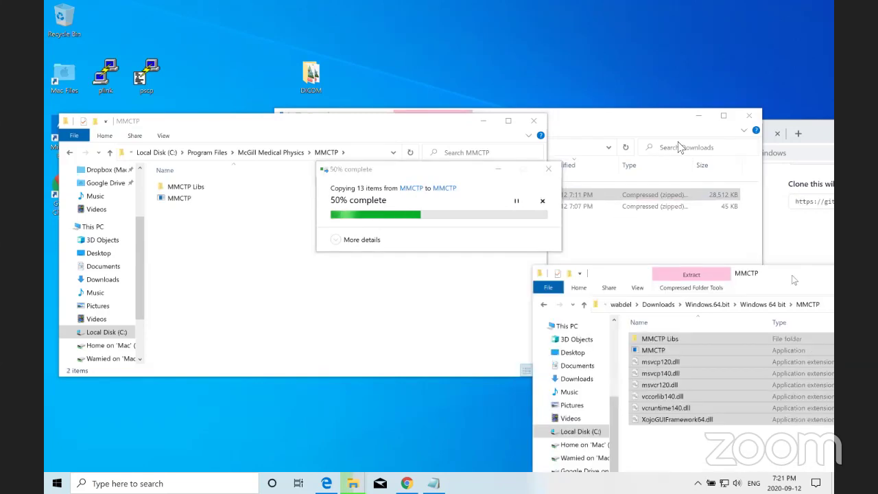
- Copy the Configurations folder from Configurations.zip into MMCTP and check its contents
double_click(401, 206)
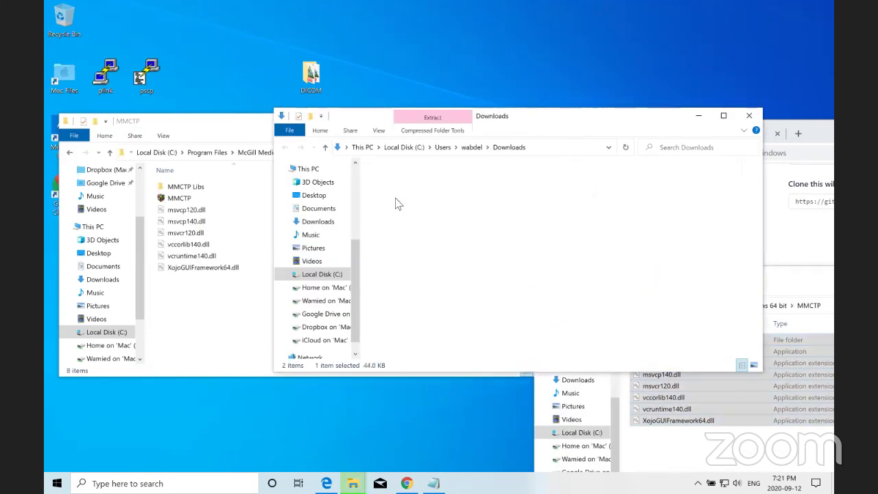
left_click_drag(394, 187, 210, 323)
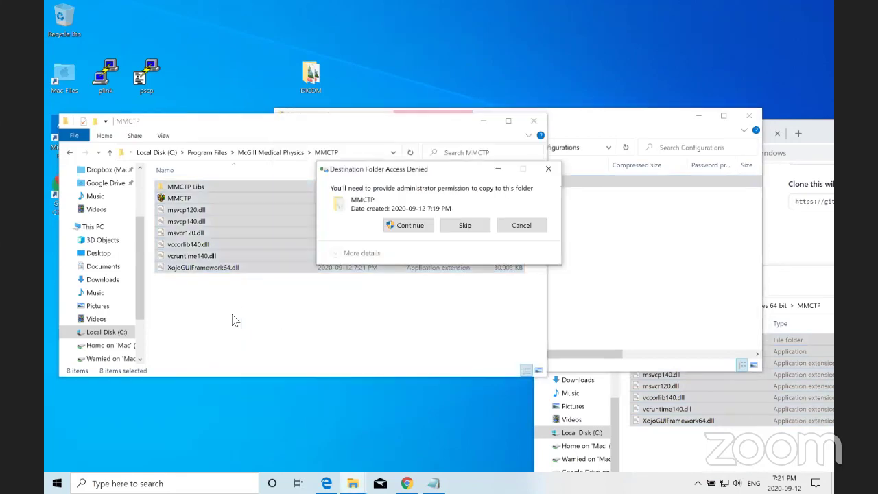
left_click(410, 227)
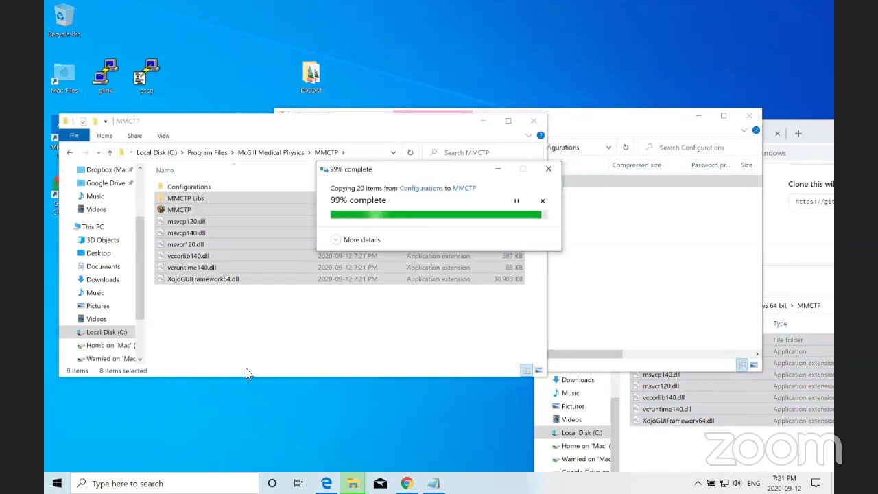
left_click(280, 347)
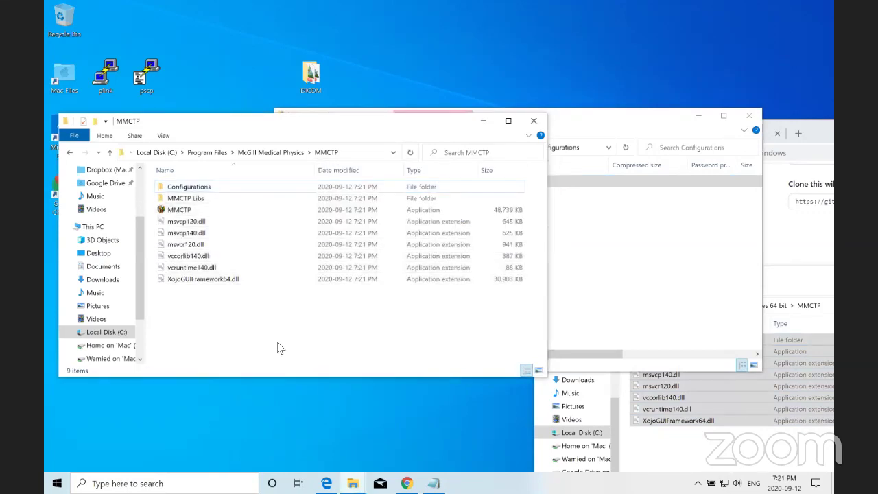
double_click(202, 187)
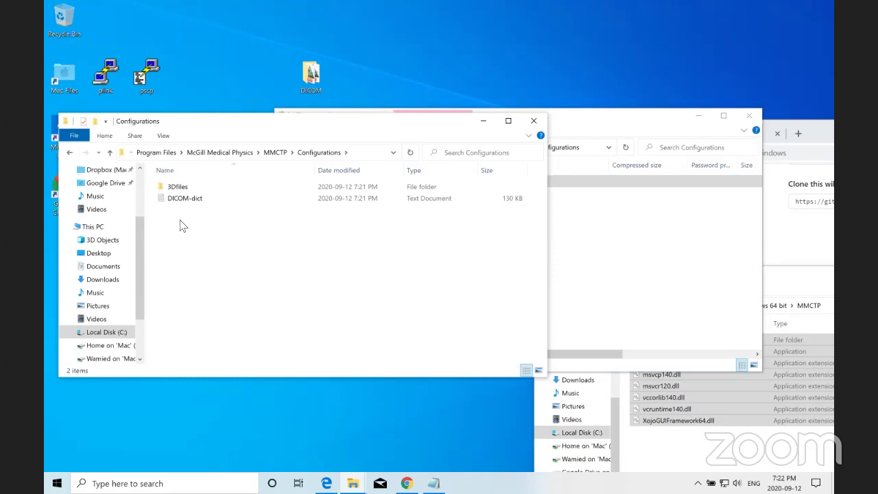
left_click(110, 153)
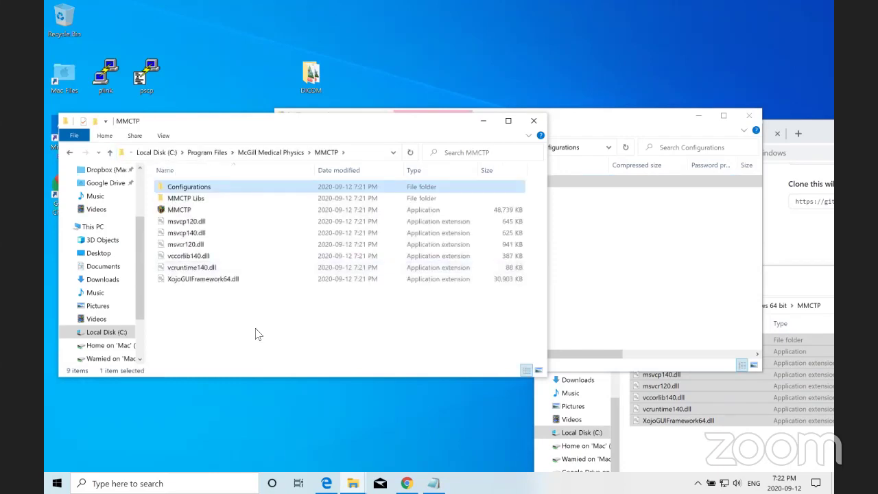
left_click_drag(651, 120, 604, 168)
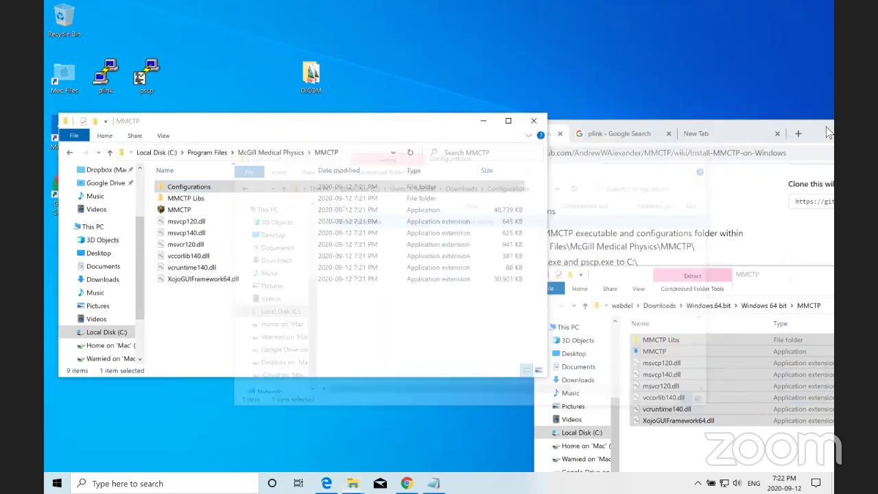
left_click_drag(831, 135, 582, 73)
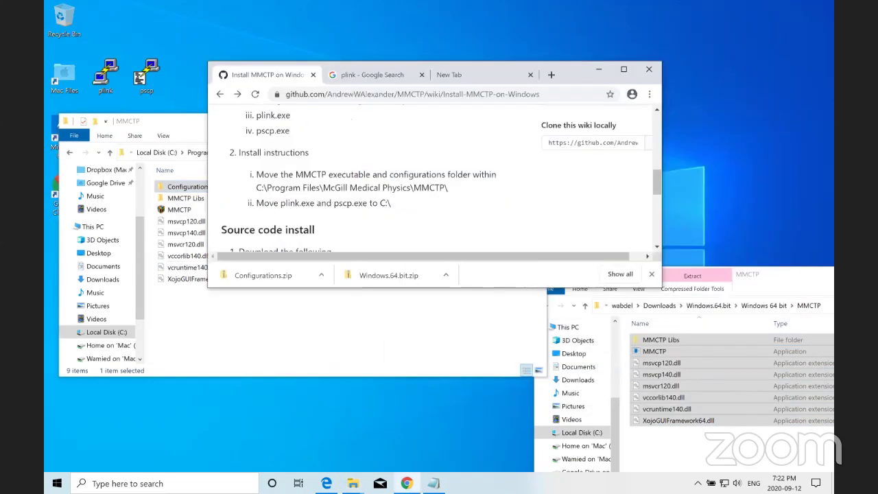
- Scroll the wiki to the step about placing plink.exe and pscp.exe in C:\
left_click_drag(804, 278, 809, 221)
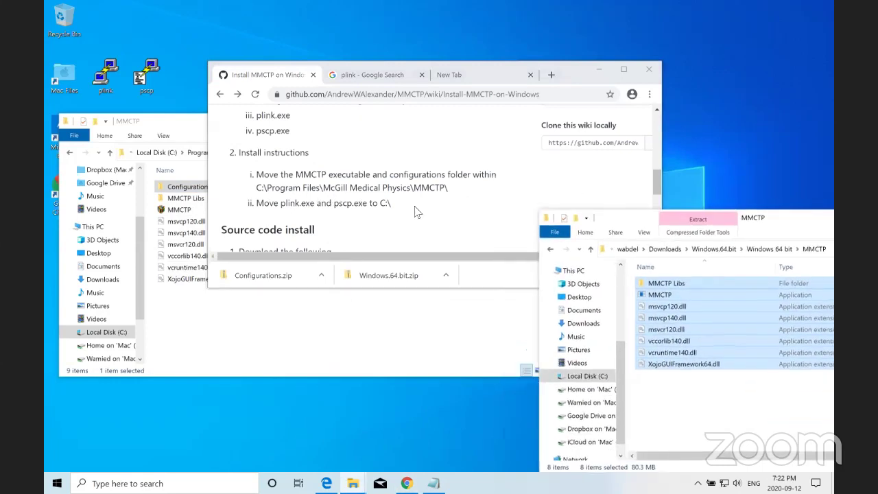
left_click(415, 210)
scroll(415, 210, "down", 1)
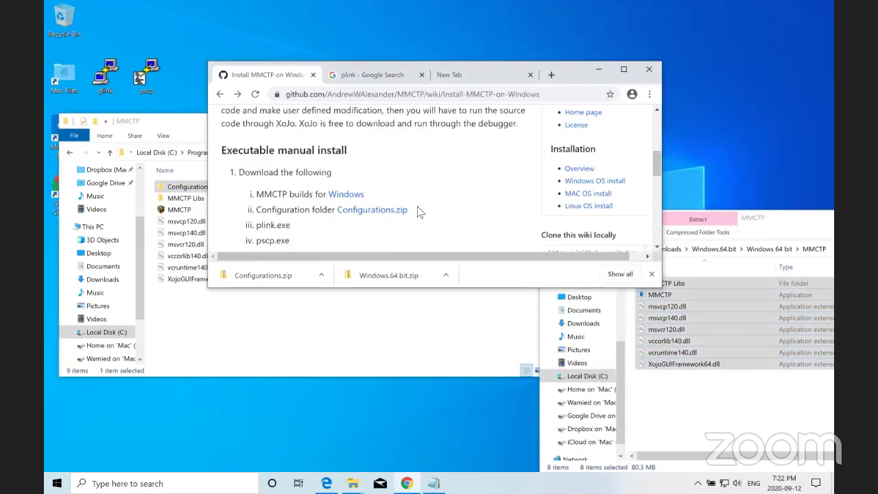
scroll(420, 211, "down", 2)
scroll(420, 211, "up", 1)
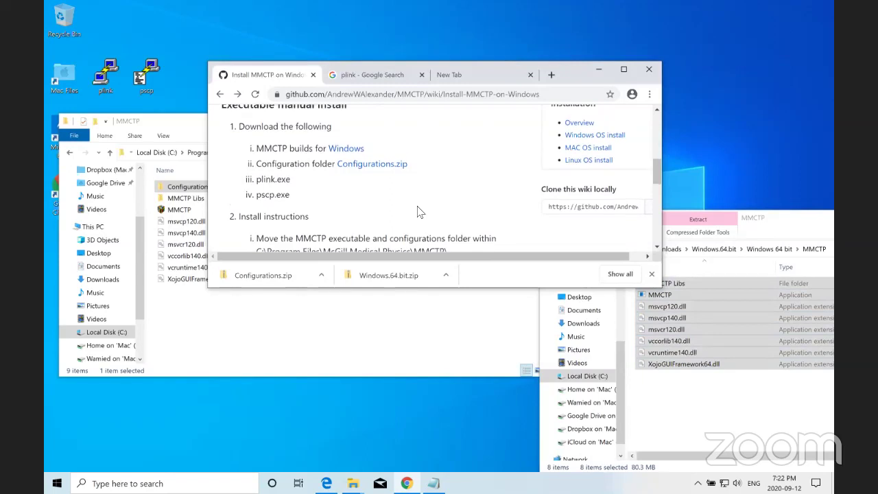
scroll(419, 211, "down", 1)
scroll(420, 211, "up", 1)
scroll(417, 211, "down", 1)
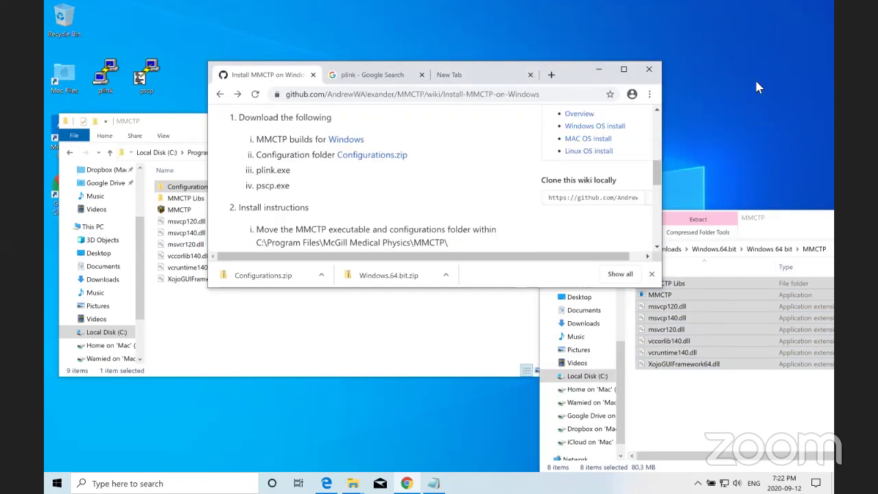
left_click_drag(480, 70, 661, 82)
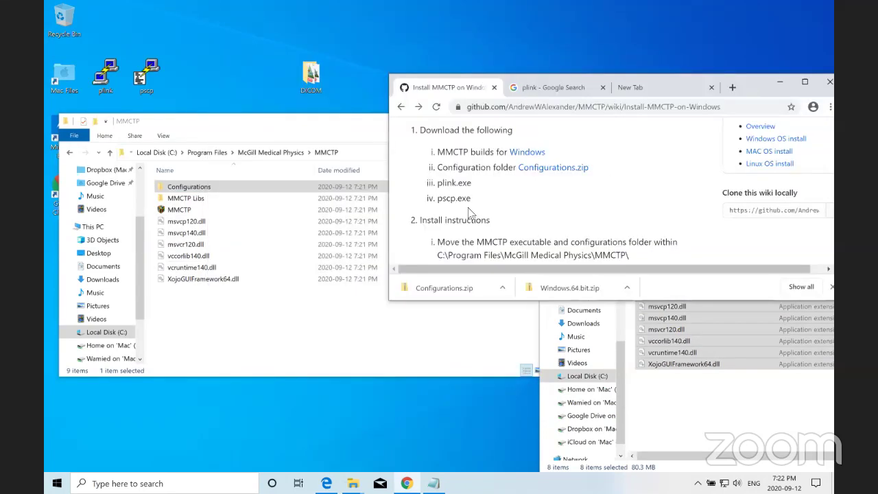
scroll(469, 211, "down", 1)
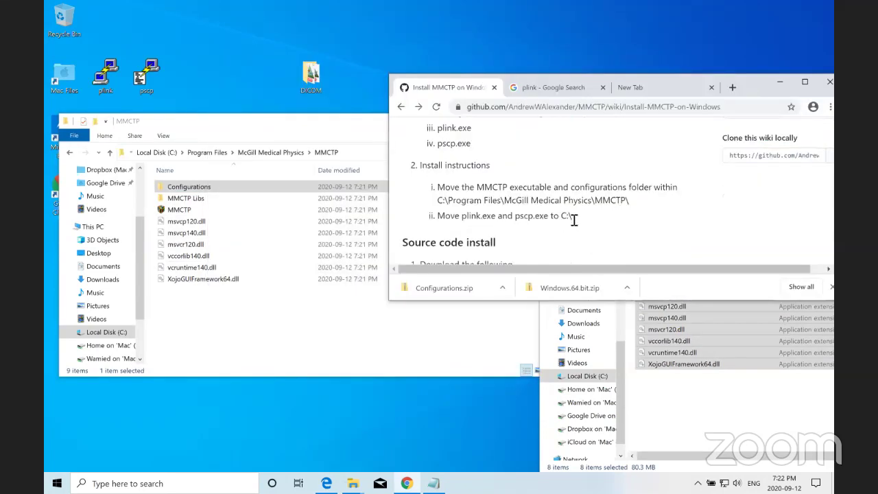
left_click(316, 122)
- Move plink and pscp from the desktop into C:\ and confirm their sizes (276 KB, 288 KB)
left_click(157, 153)
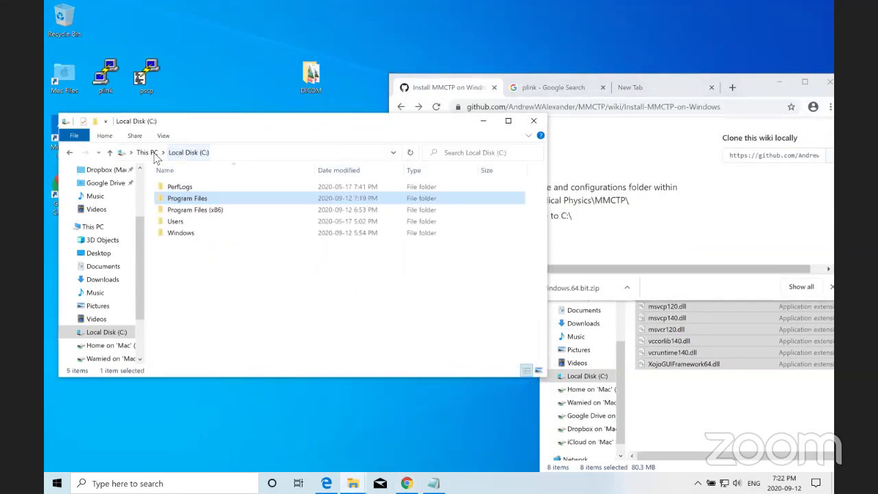
left_click_drag(168, 71, 192, 297)
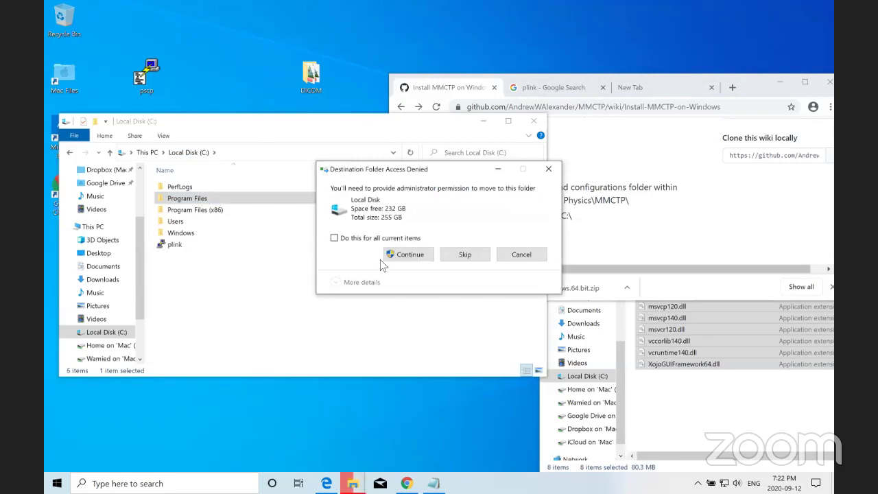
left_click(406, 255)
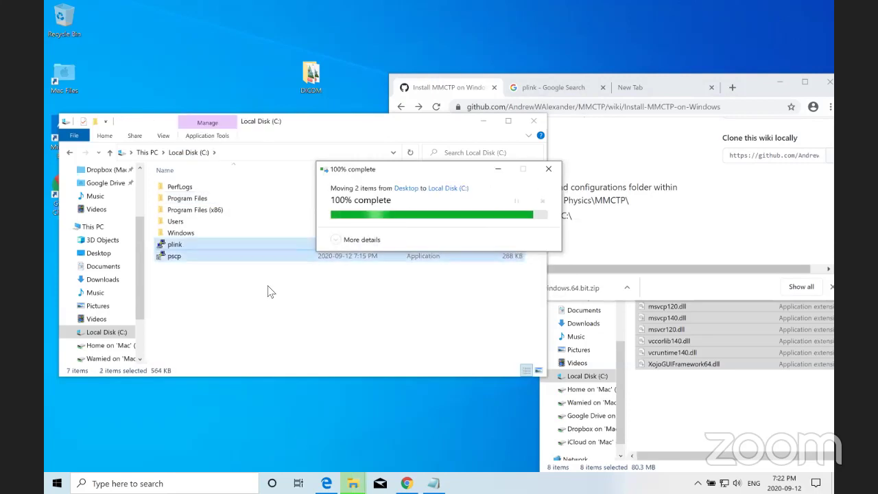
left_click(206, 288)
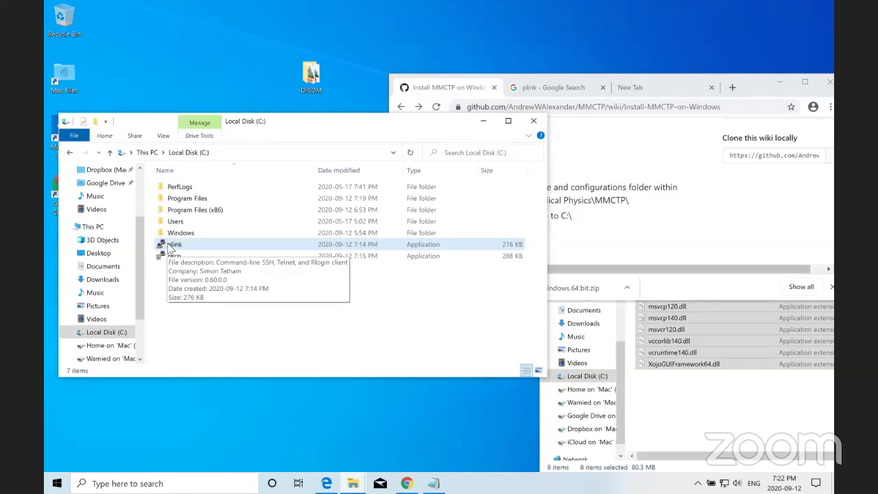
left_click(170, 248)
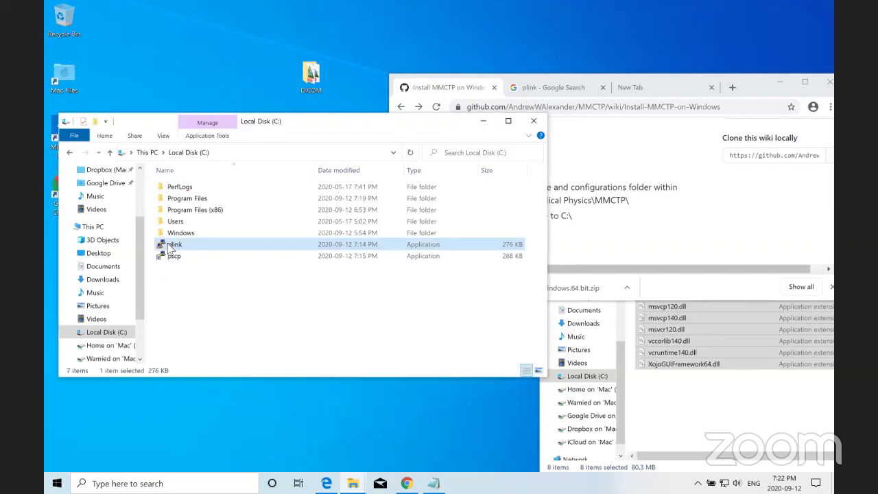
left_click(171, 258)
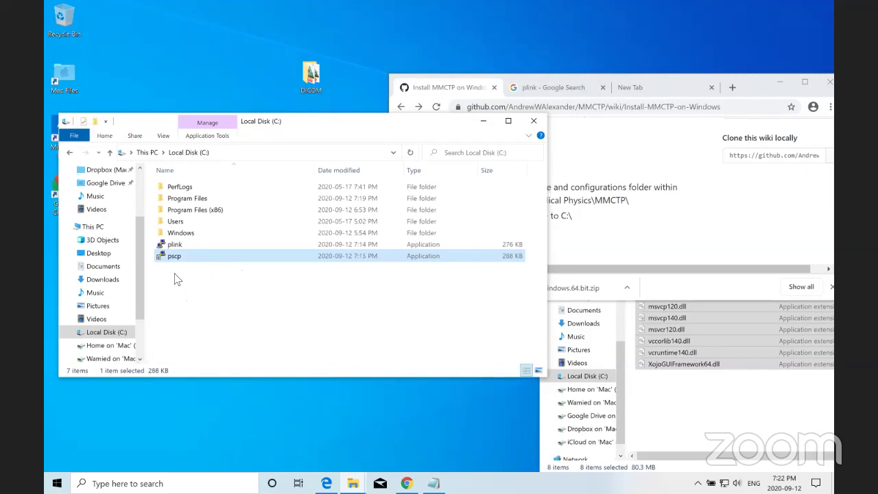
- Create a desktop shortcut to MMCTP.exe from Program Files\McGill Medical Physics\MMCTP
double_click(191, 199)
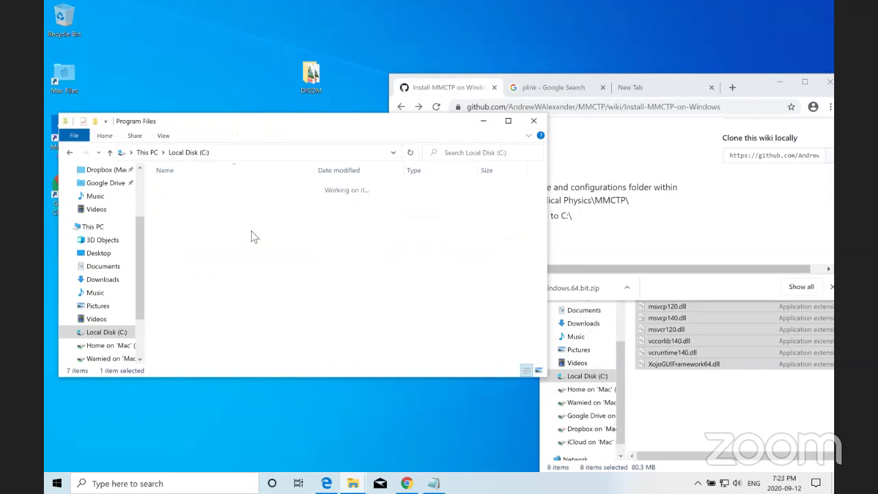
left_click(214, 225)
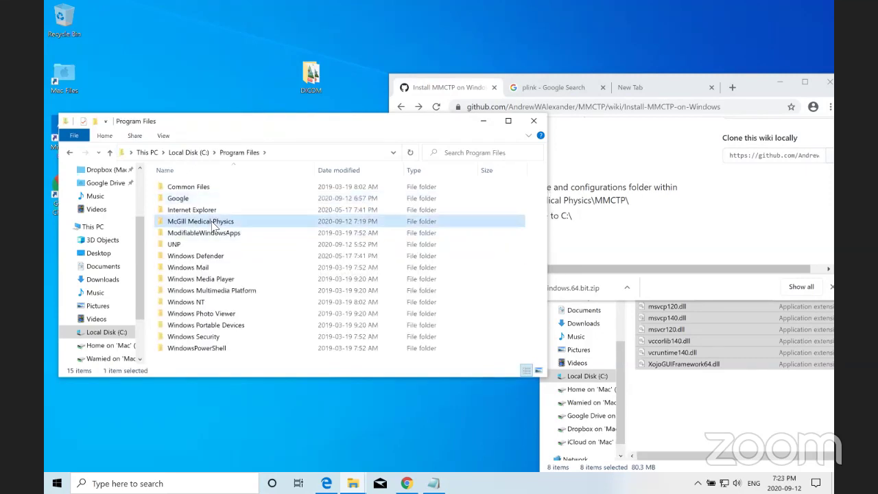
double_click(213, 224)
double_click(177, 188)
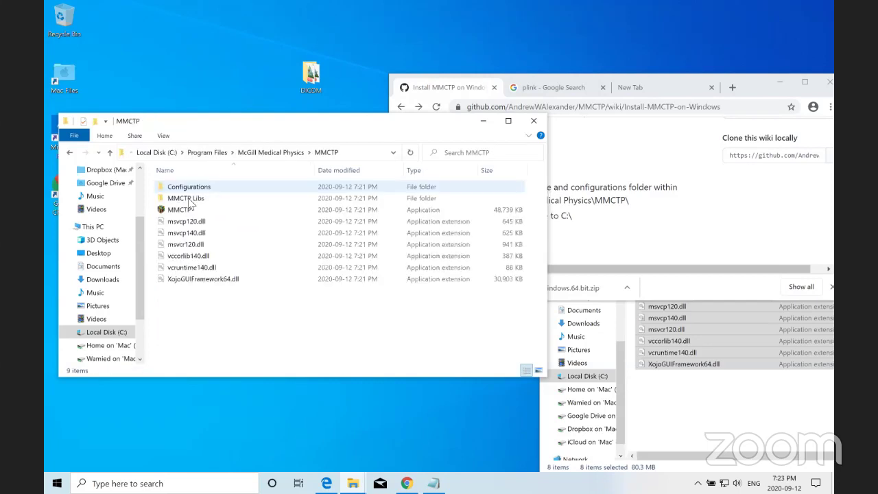
left_click_drag(179, 209, 176, 229)
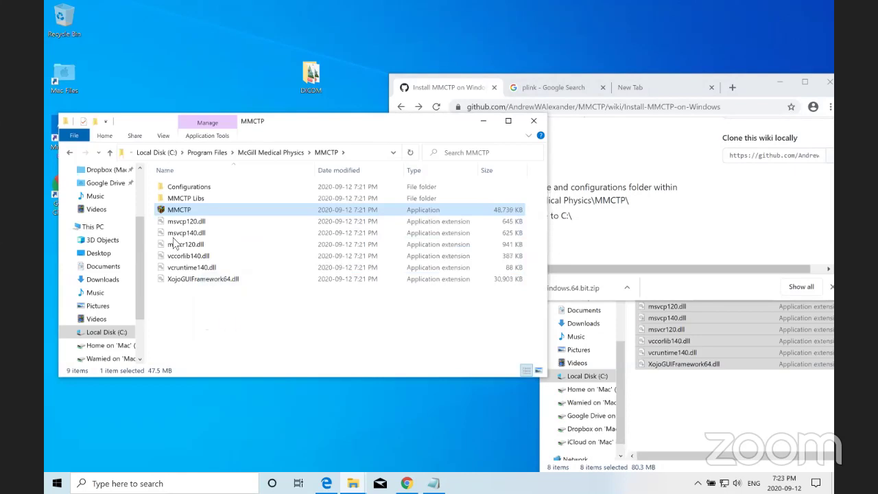
right_click(180, 214)
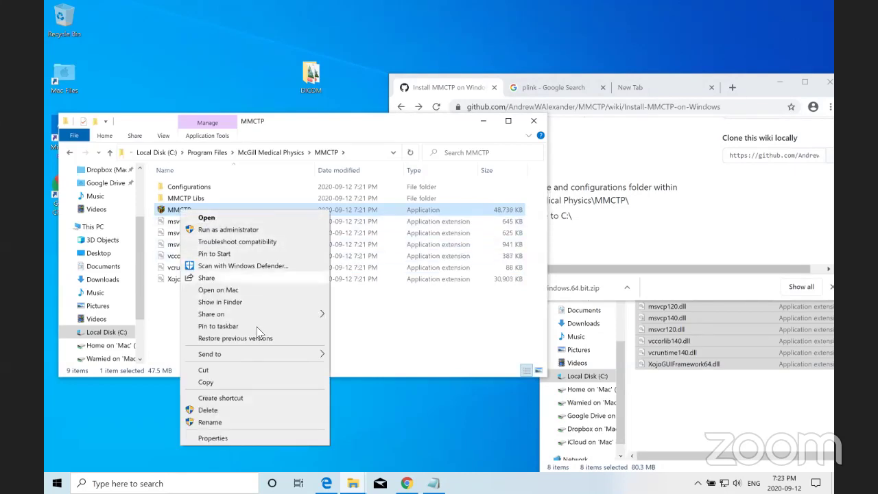
left_click(248, 398)
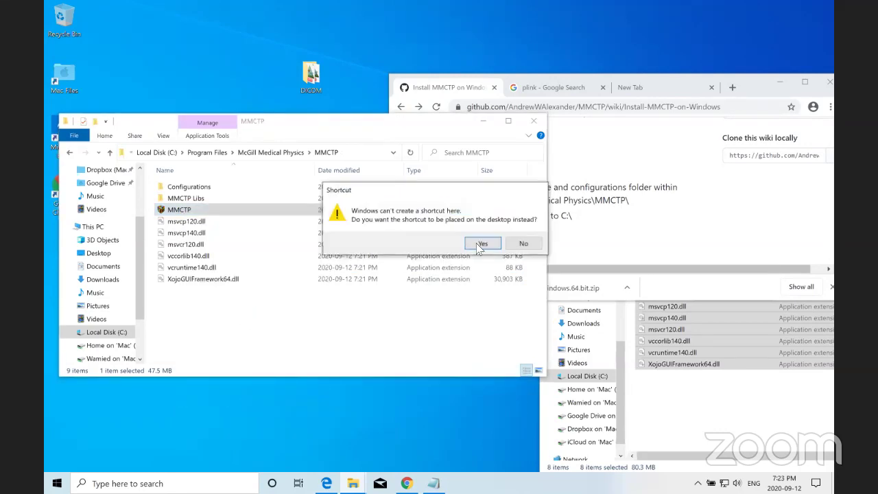
left_click(484, 243)
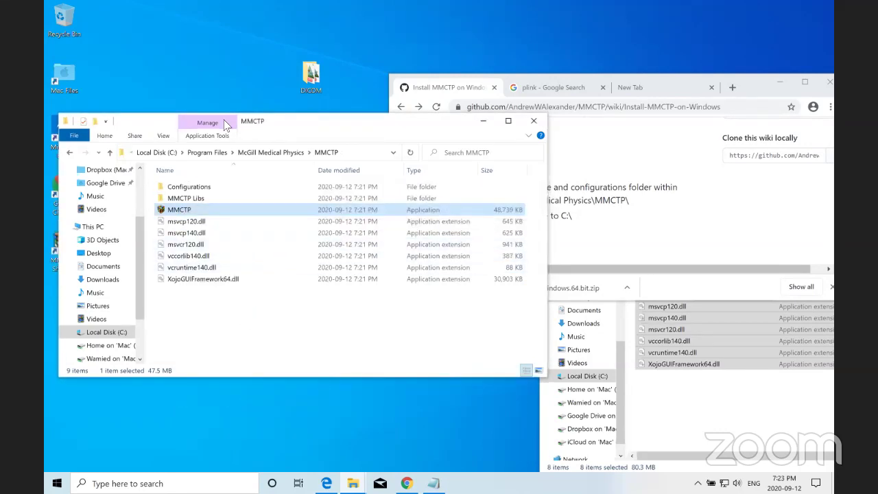
left_click_drag(308, 121, 497, 122)
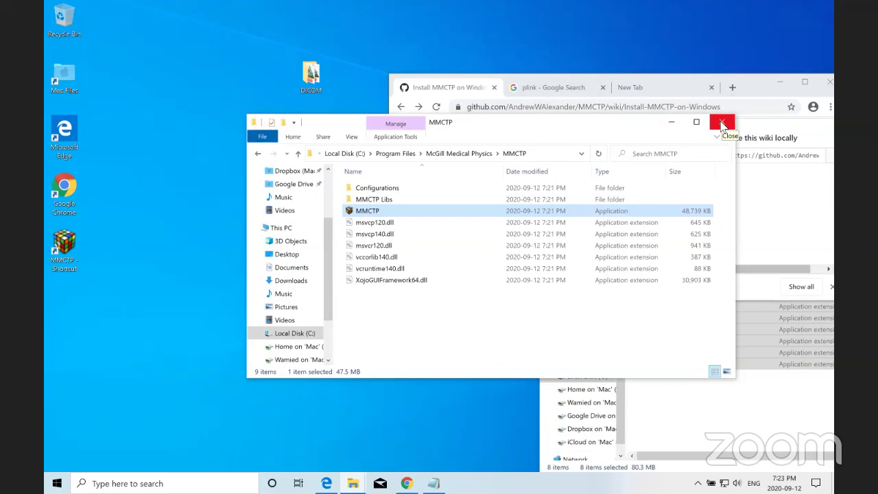
- Close the MMCTP folder window, move the browser aside, and open then close the desktop DICOM folder
left_click(722, 123)
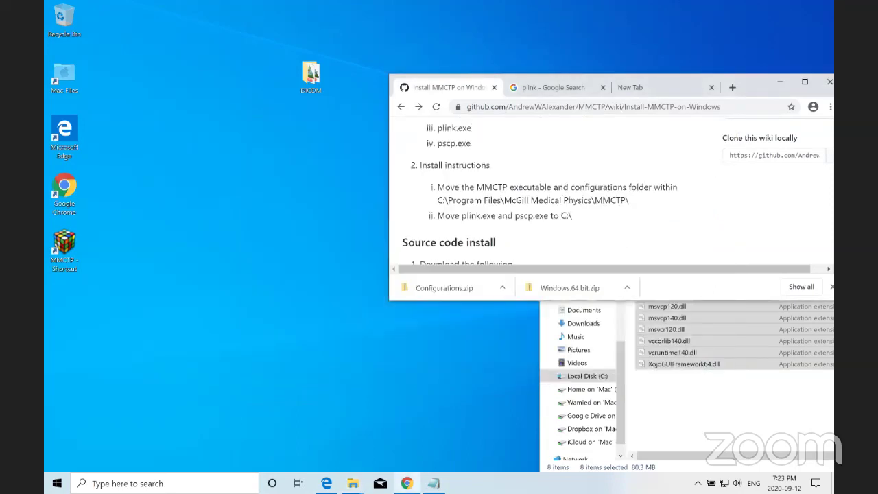
left_click_drag(753, 80, 572, 240)
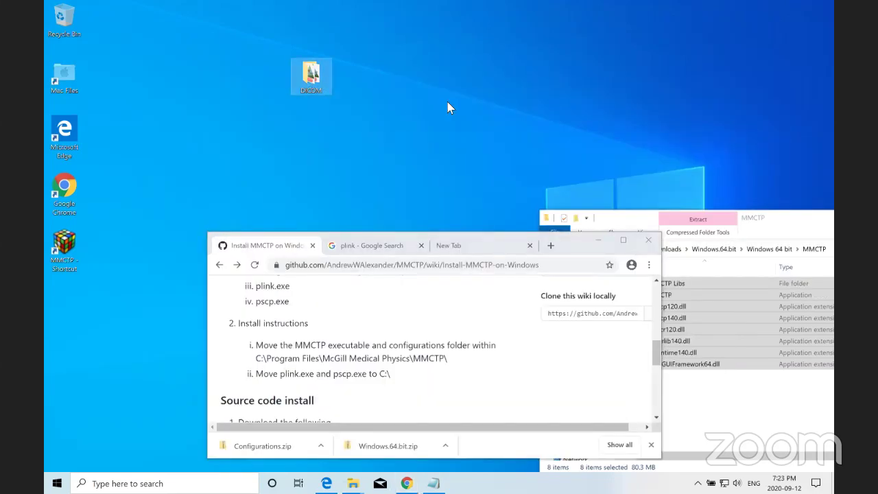
left_click_drag(576, 242, 725, 214)
left_click(308, 72)
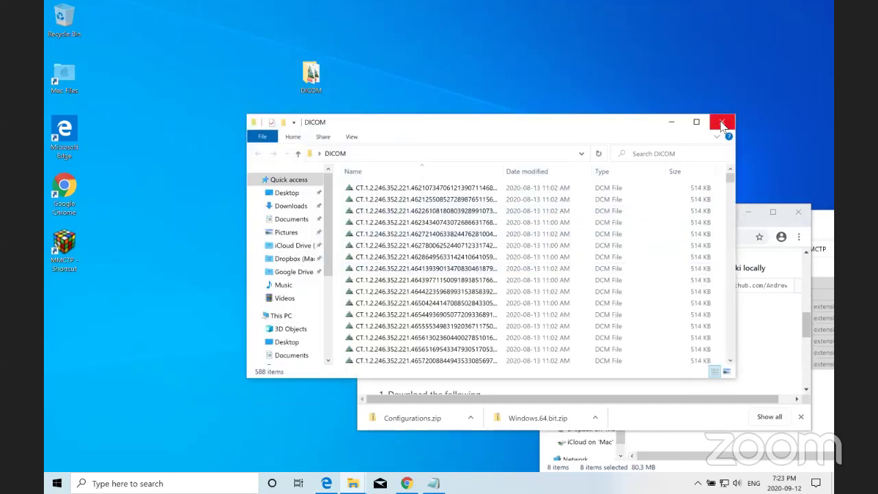
left_click(722, 123)
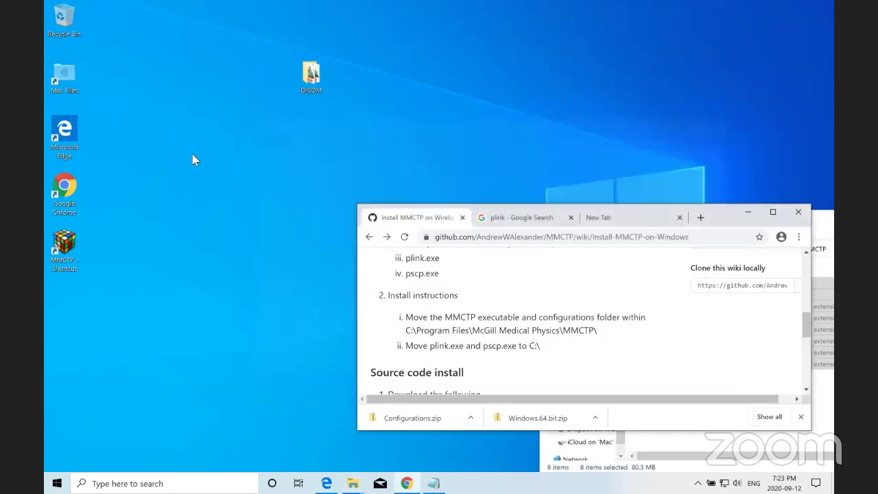
- Launch MMCTP from its desktop shortcut, run it past the SmartScreen warning, and accept the licensing terms
double_click(67, 248)
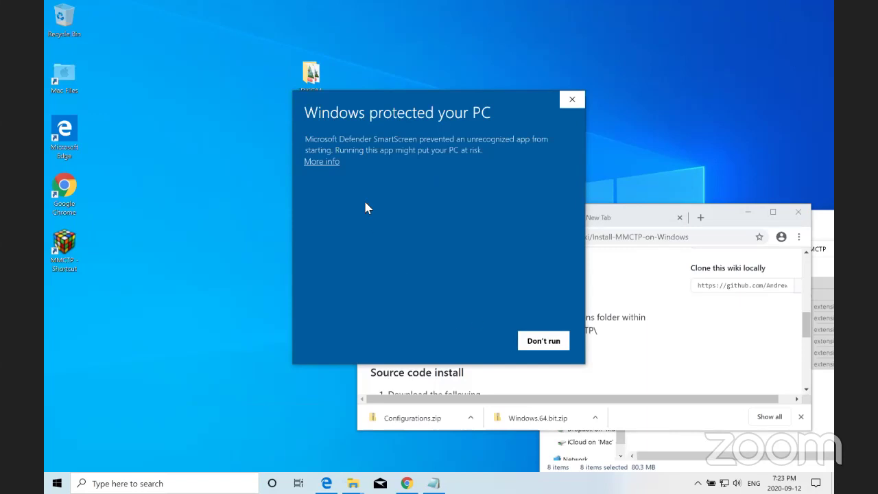
left_click(322, 162)
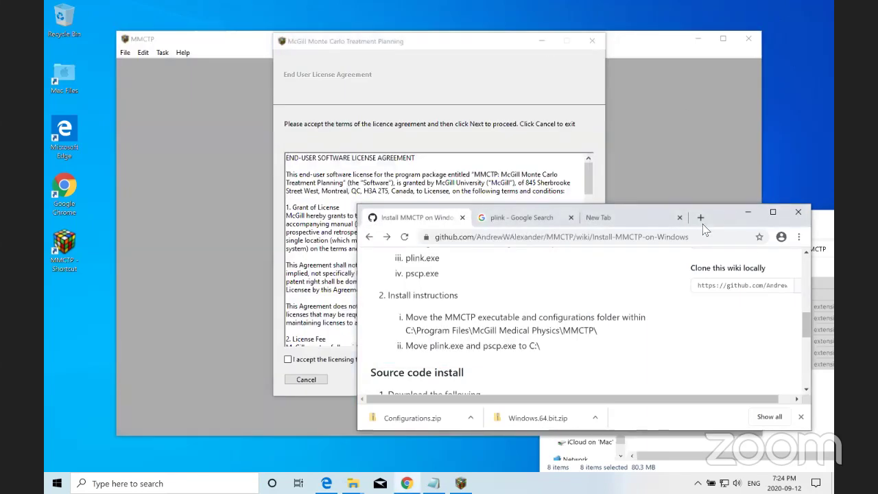
left_click_drag(720, 216, 822, 460)
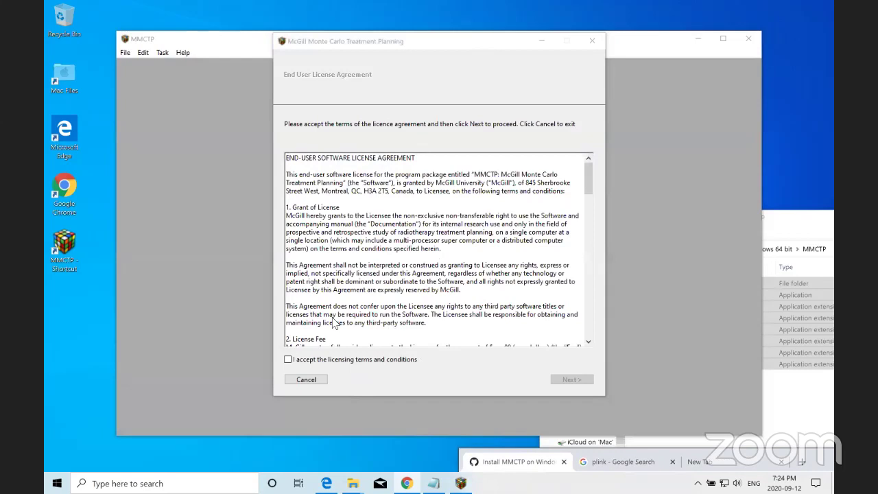
left_click(318, 366)
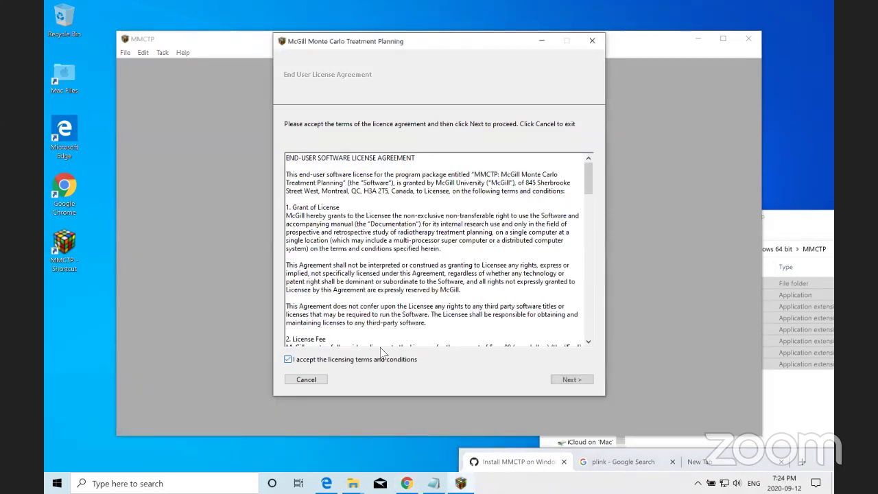
left_click(571, 380)
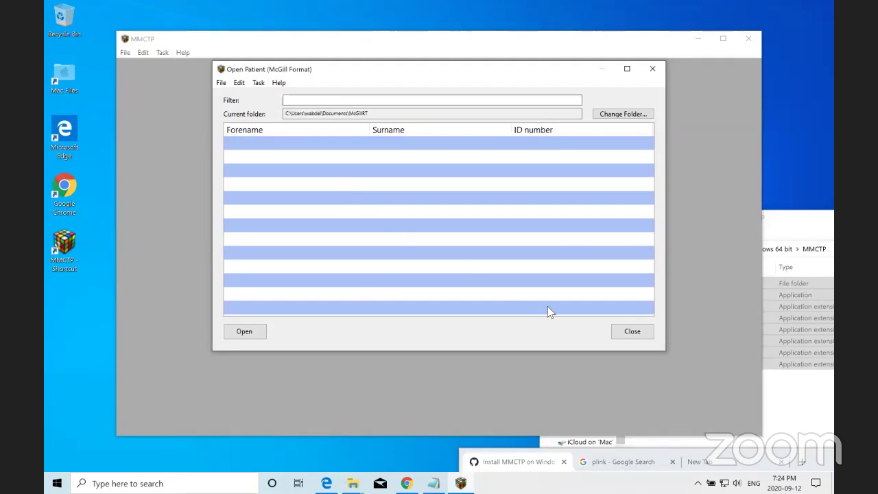
- Dismiss Open Patient and open System admin settings at the Folder location preferences tab
left_click(629, 332)
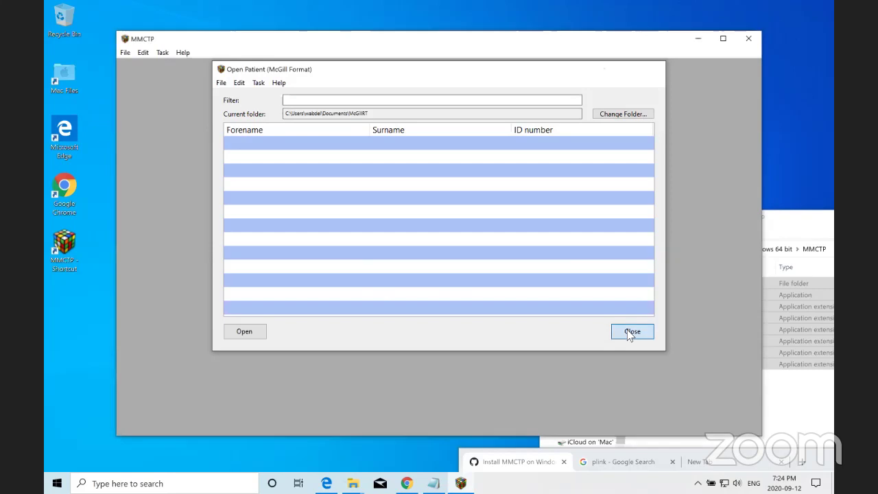
left_click(126, 52)
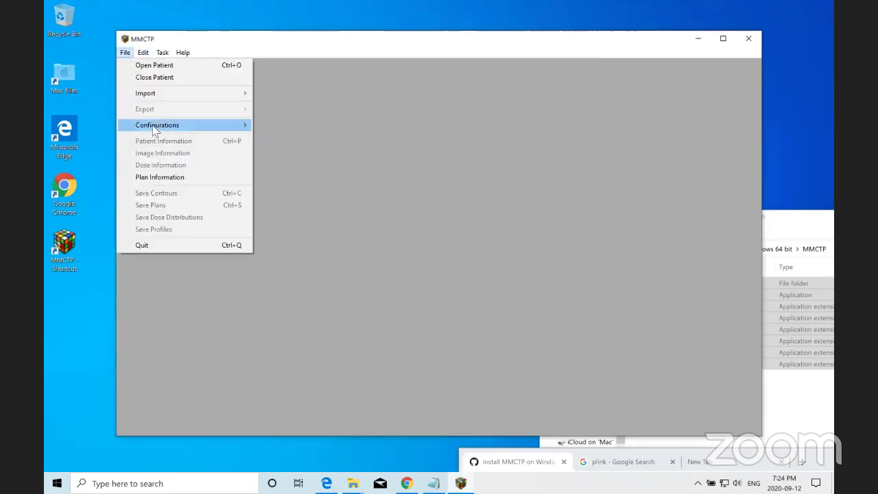
mouse_move(156, 129)
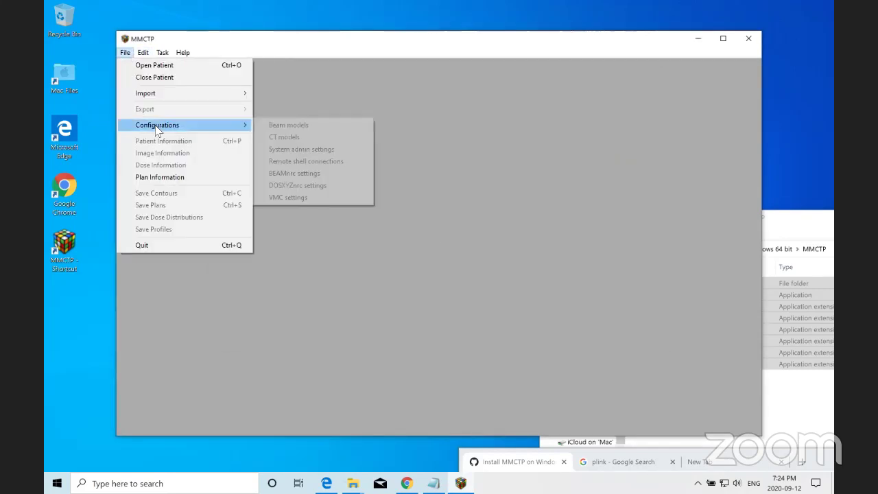
left_click(288, 147)
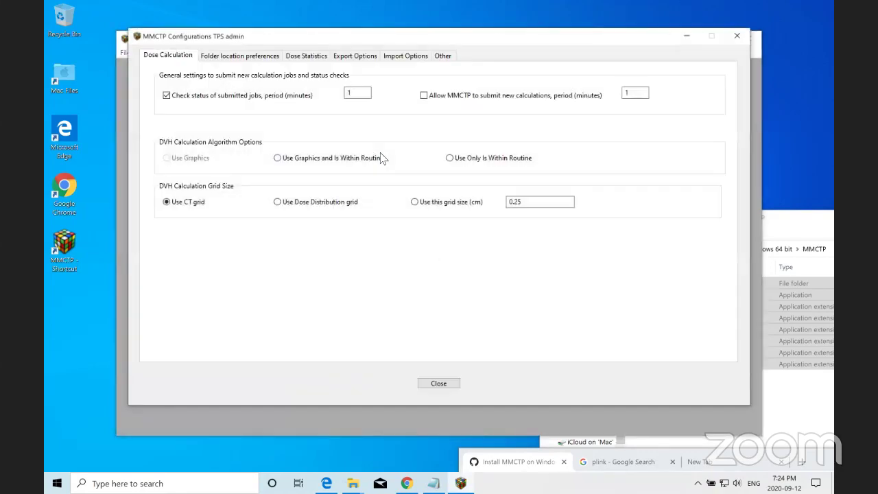
left_click(245, 58)
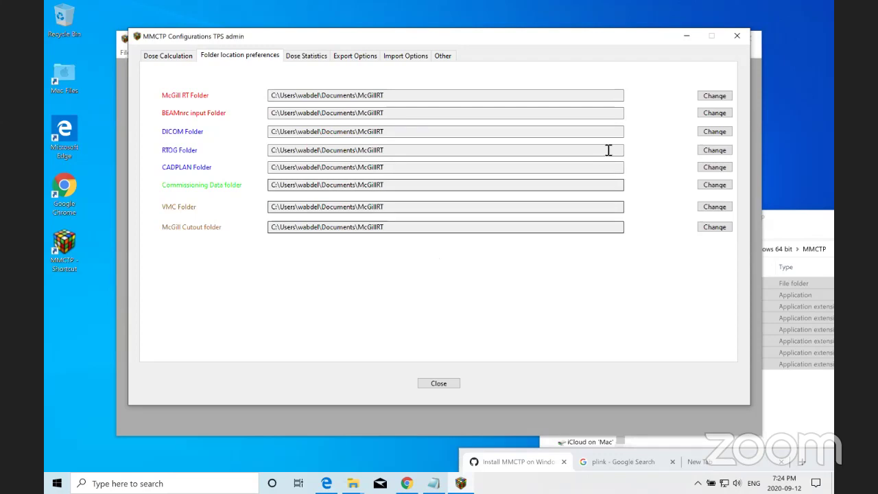
- Change the McGill RT Folder to the Documents folder
left_click(715, 96)
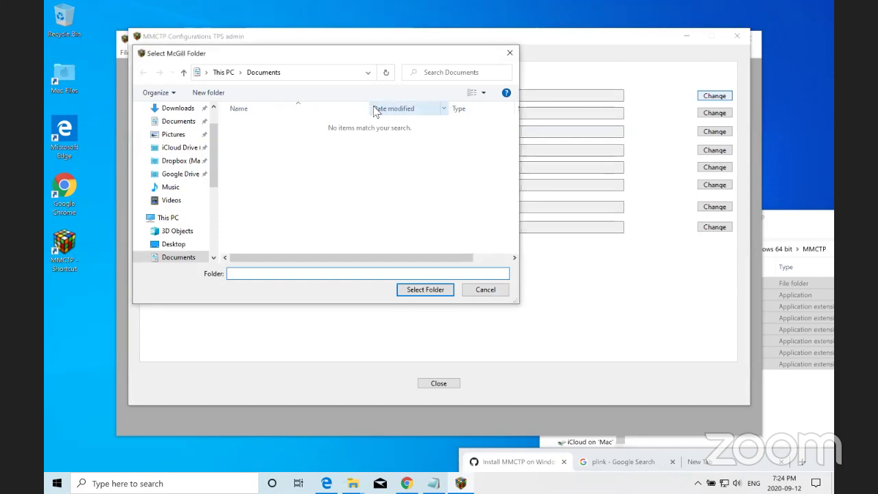
left_click(426, 289)
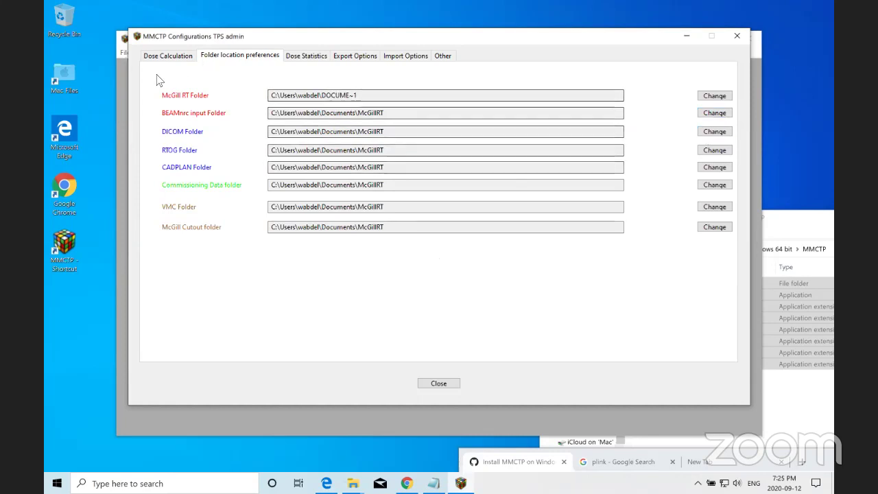
left_click(65, 71)
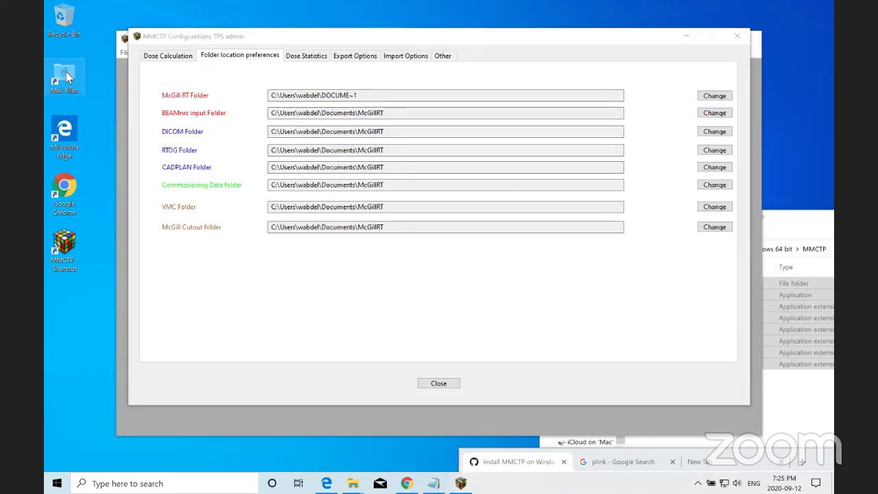
- Reopen the McGill RT folder picker and attempt a new 'McG' folder in Documents, dismissing the error
double_click(65, 72)
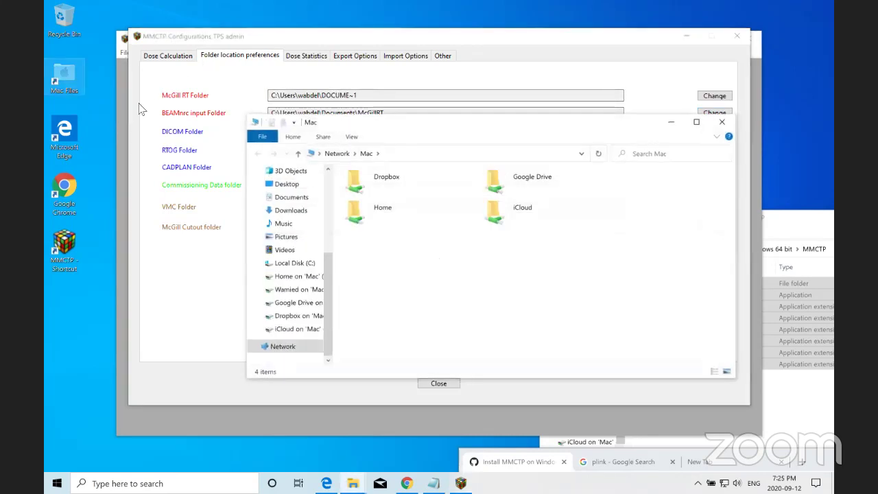
left_click(671, 121)
left_click(714, 96)
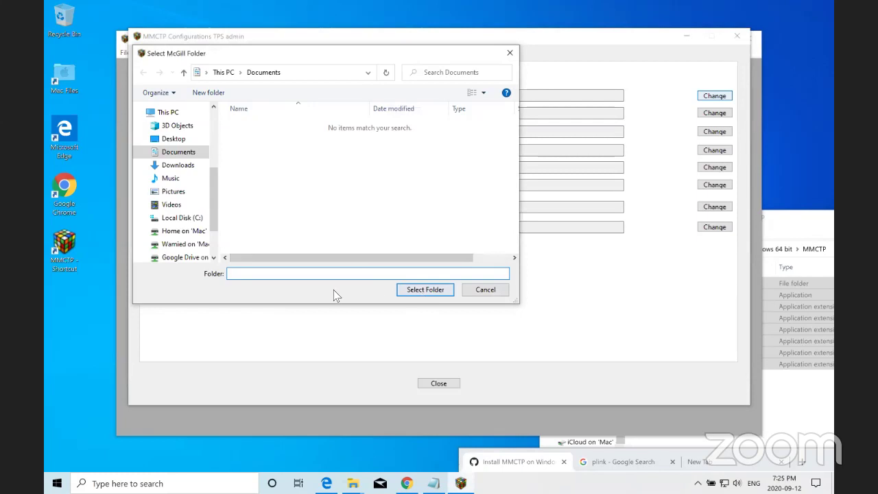
left_click(206, 93)
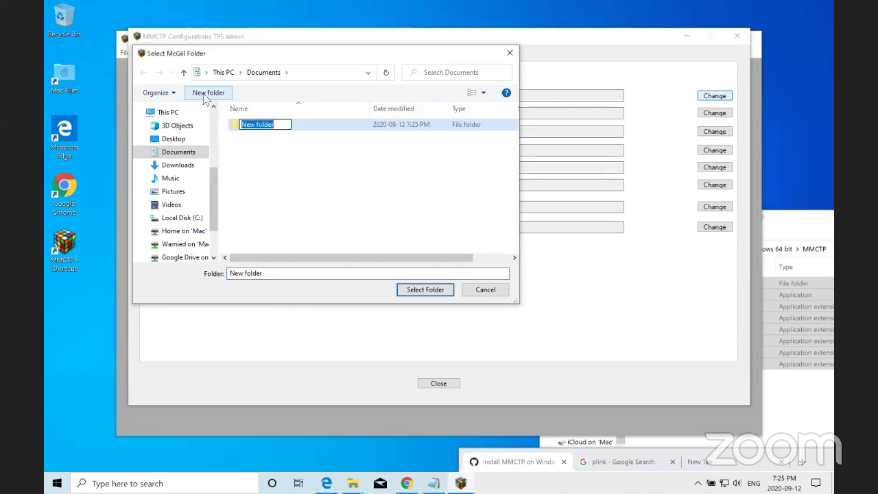
left_click_drag(251, 53, 464, 142)
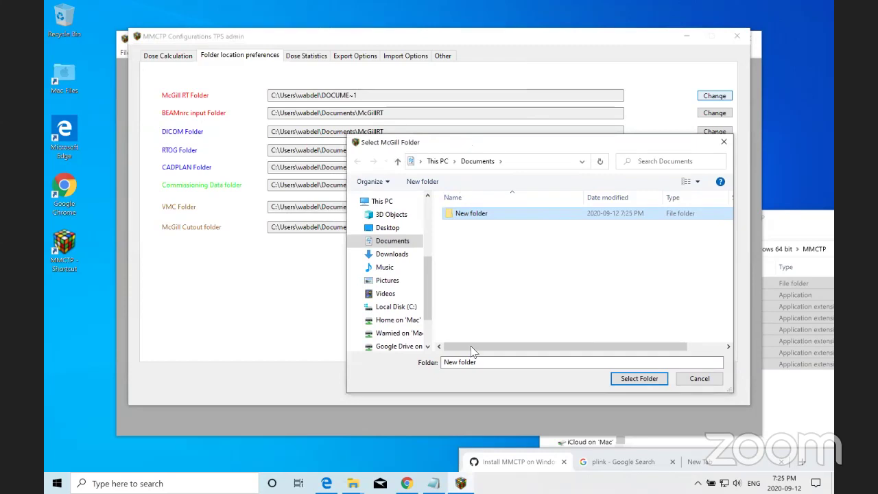
left_click_drag(486, 361, 425, 357)
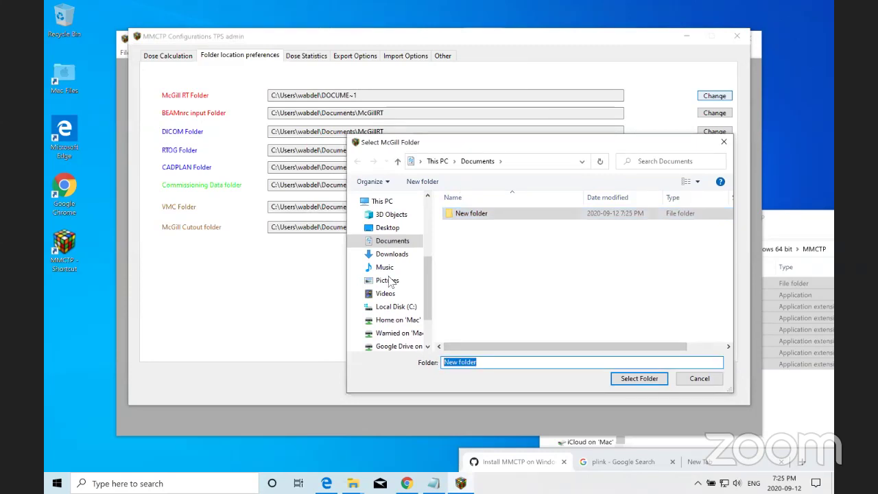
type("Mc")
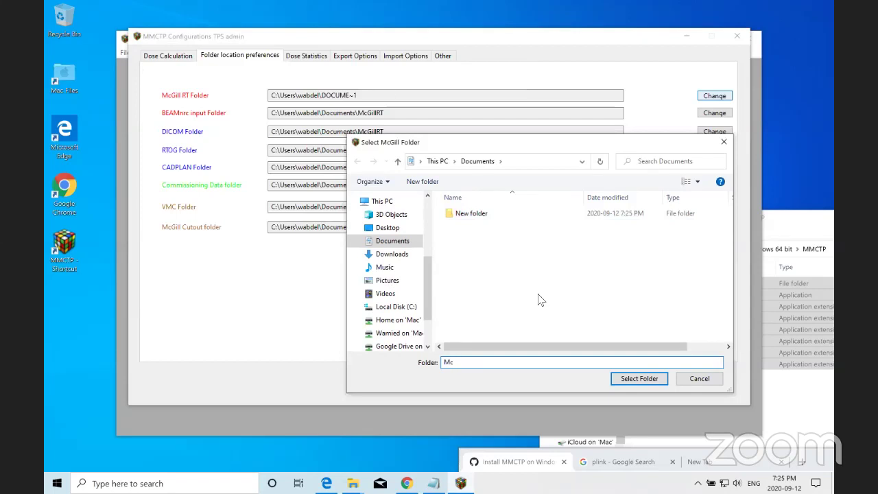
type("Gill RT")
key("Return")
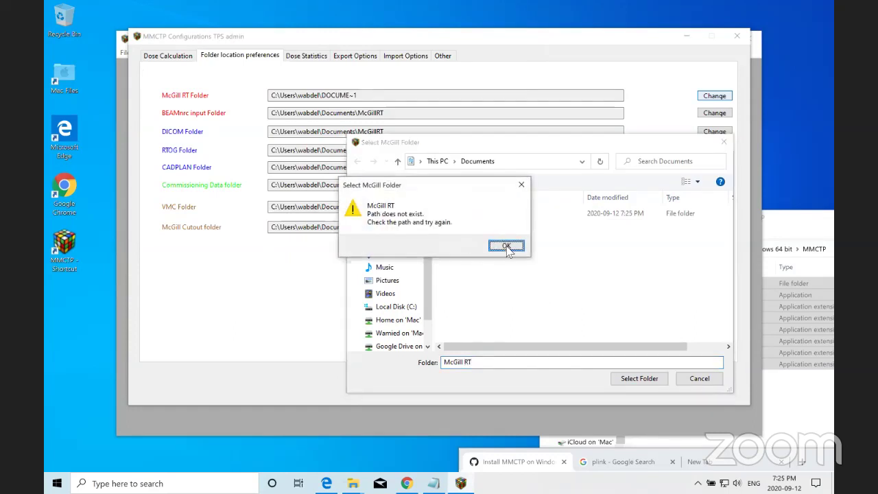
left_click(506, 246)
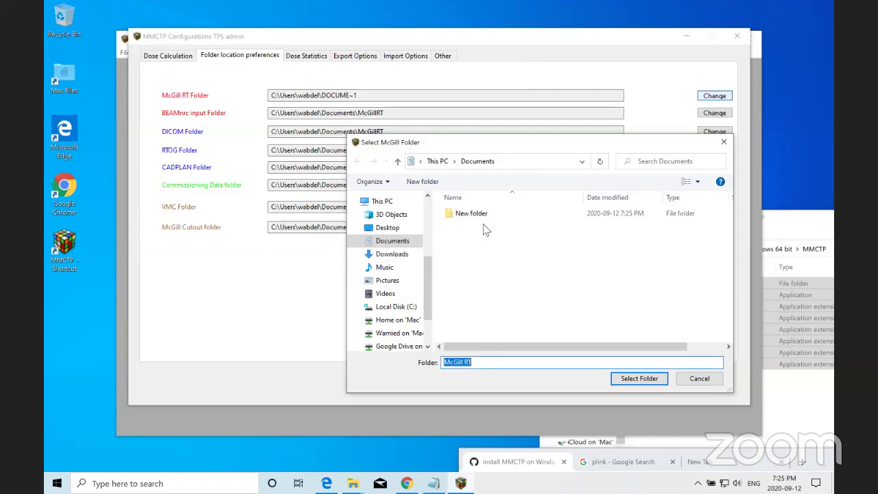
- Create a 'McGill RT' folder in Documents and rename it to McGill_RT
left_click(419, 181)
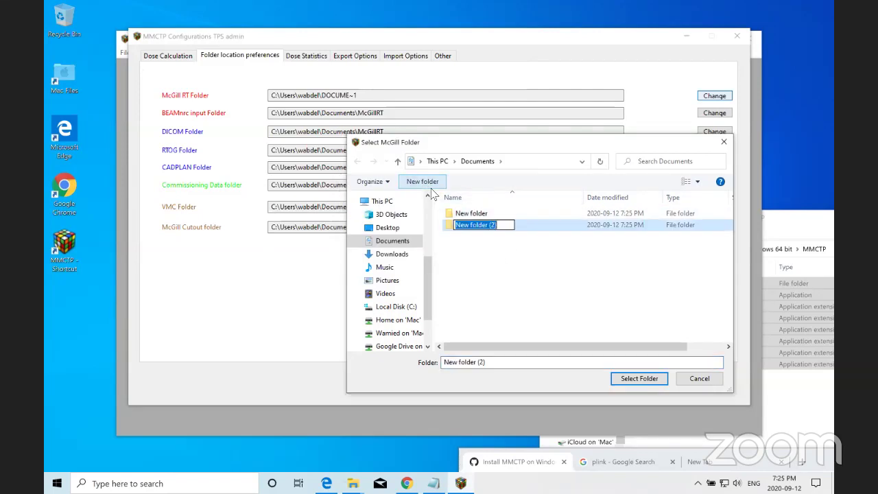
left_click(473, 225)
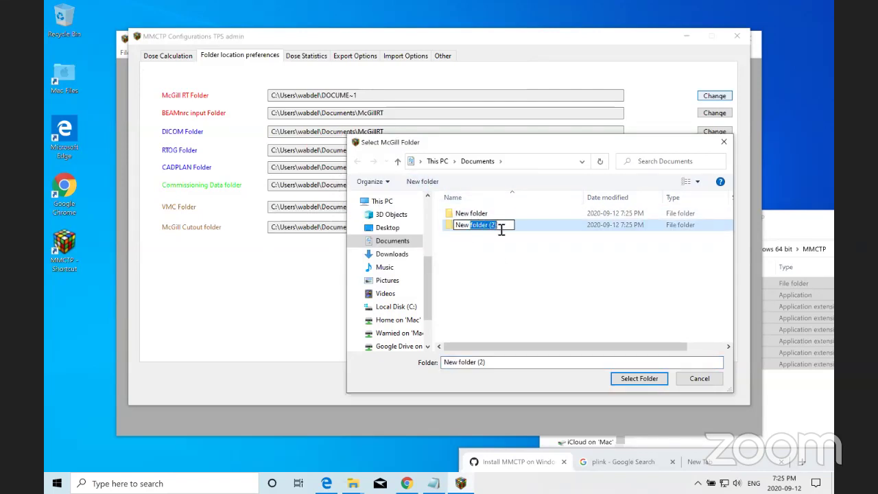
left_click_drag(504, 226, 450, 221)
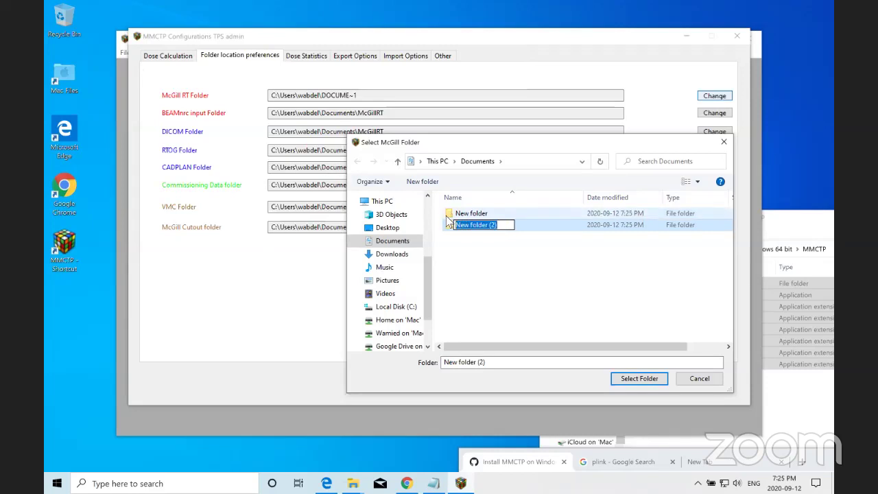
type("McG")
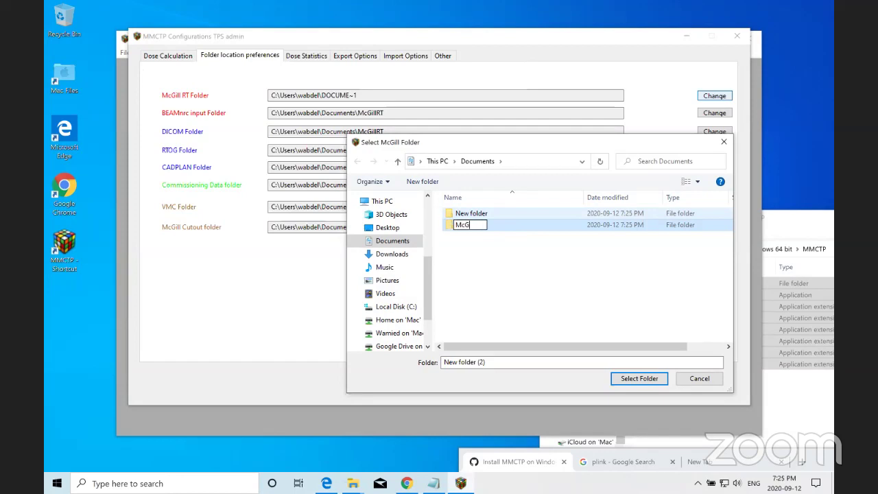
type("ill RT")
left_click(470, 261)
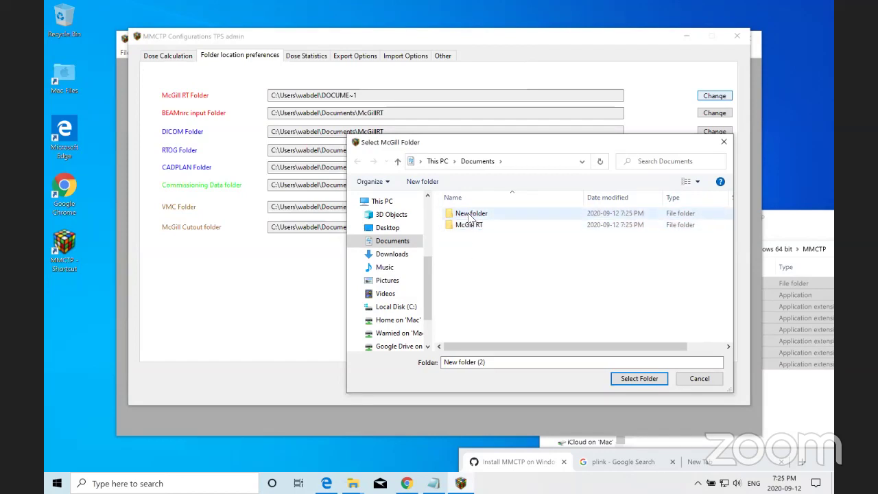
left_click(470, 214)
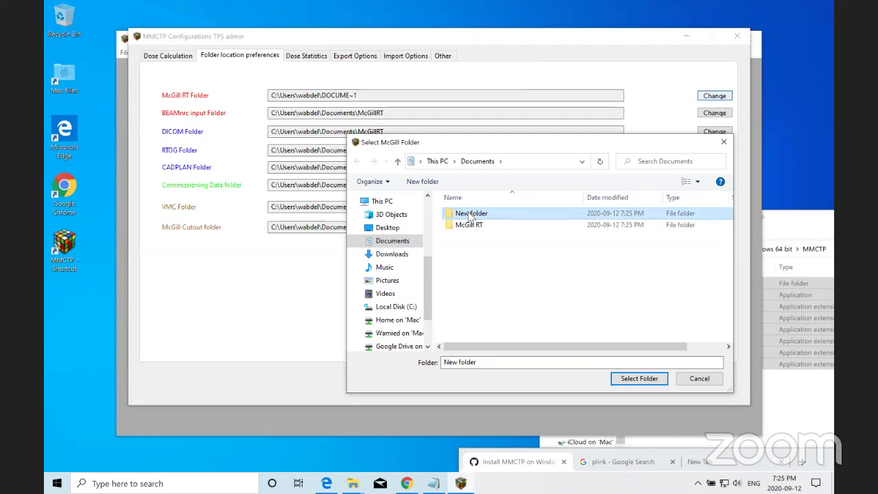
double_click(471, 214)
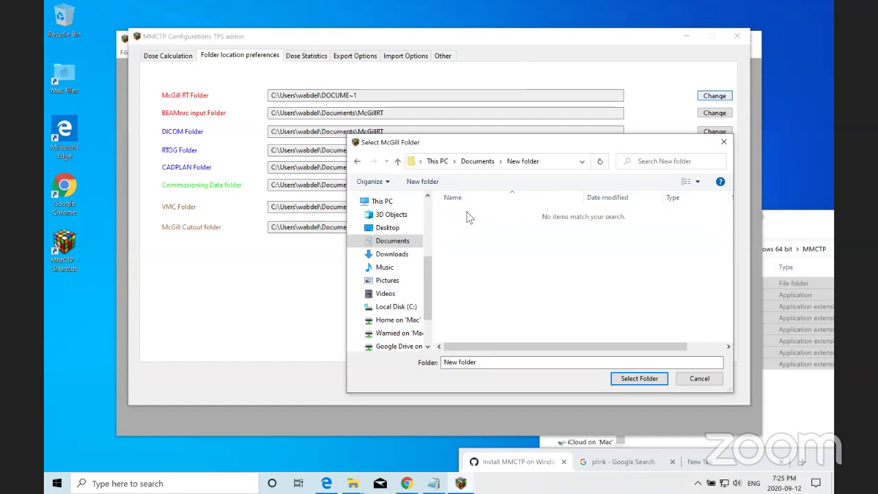
left_click(357, 162)
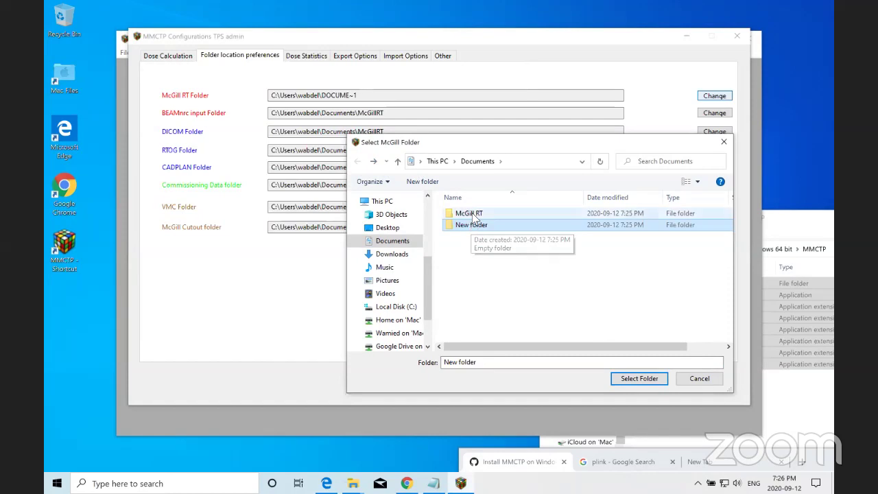
left_click(475, 216)
left_click(475, 216)
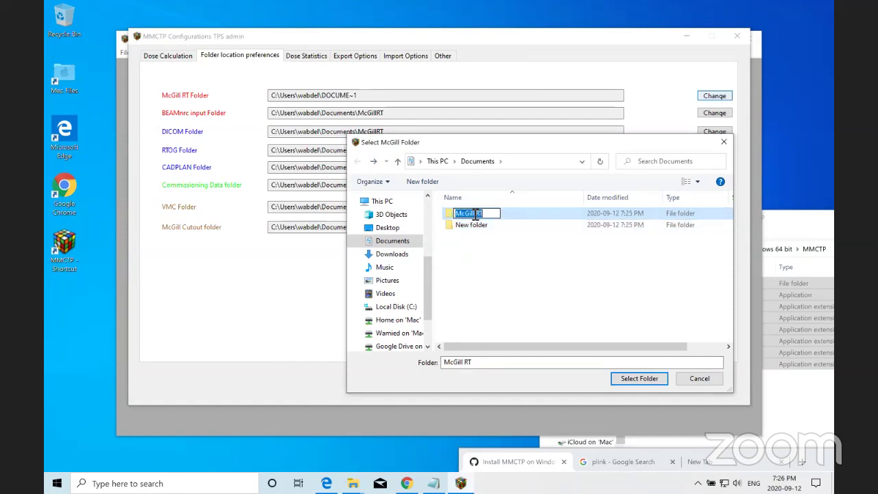
left_click(475, 215)
key("BackSpace")
type("_")
key("Return")
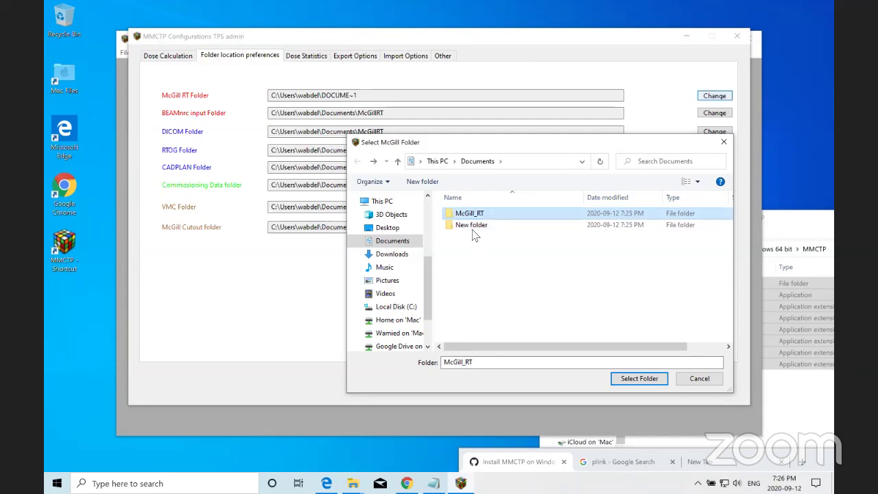
- Create the BEAMnrc and DICOM folders in Documents, then select McGill_RT
left_click(471, 231)
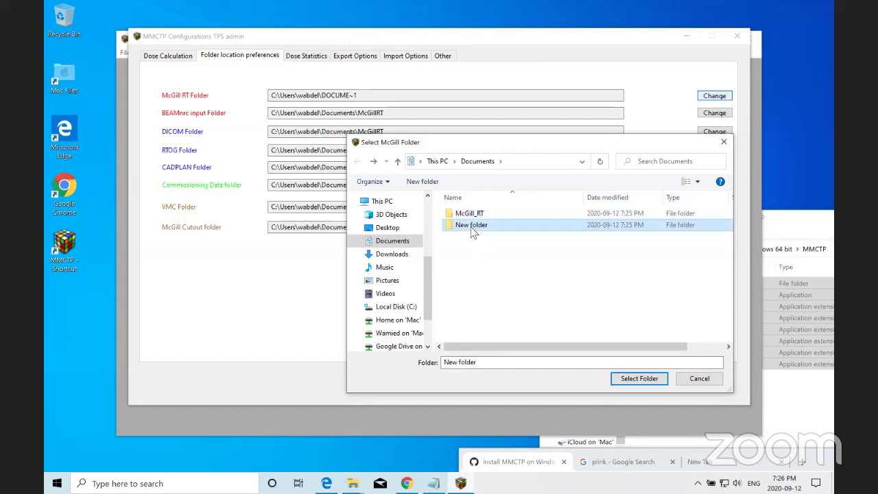
left_click(469, 231)
type("BEAM")
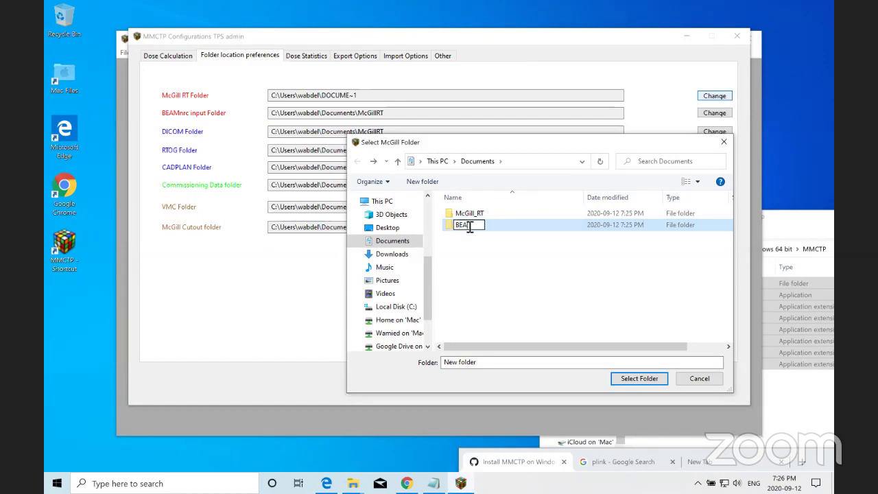
type("nrc")
right_click(472, 253)
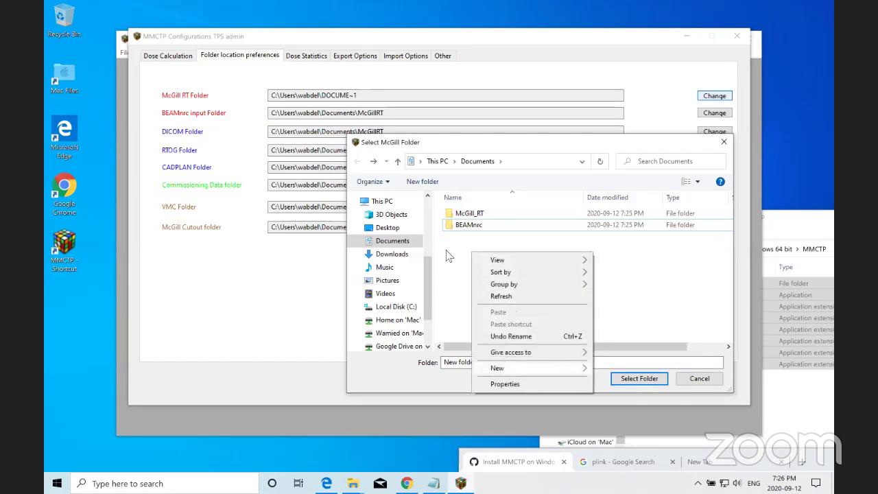
mouse_move(560, 372)
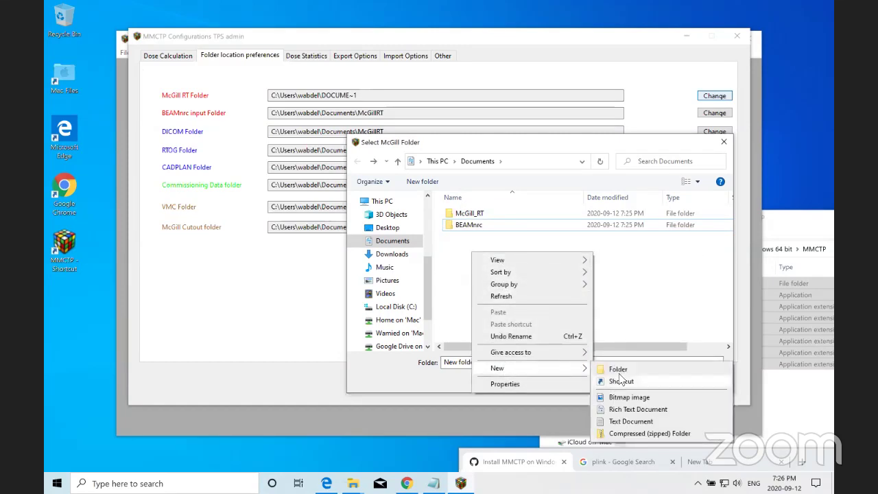
left_click(610, 368)
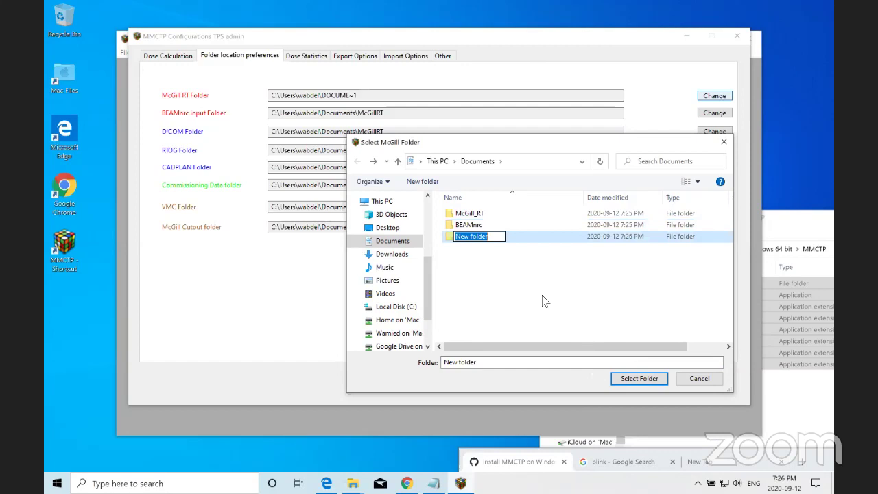
type("DICOM")
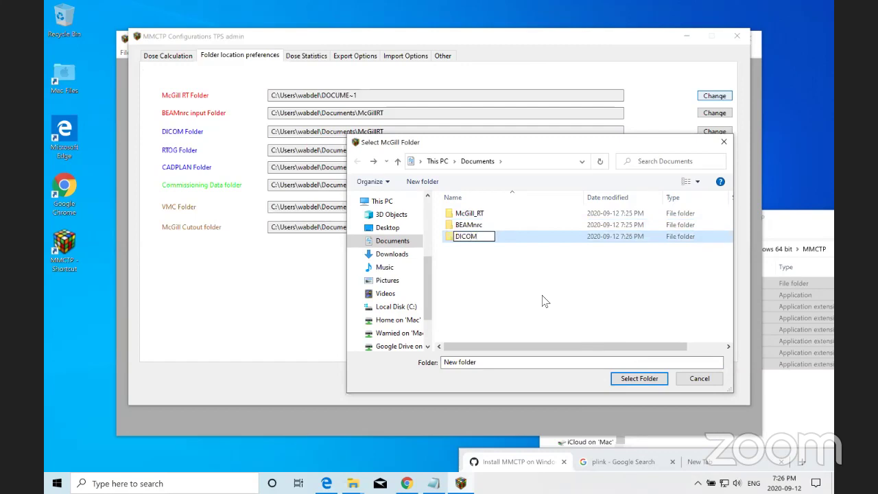
left_click(520, 297)
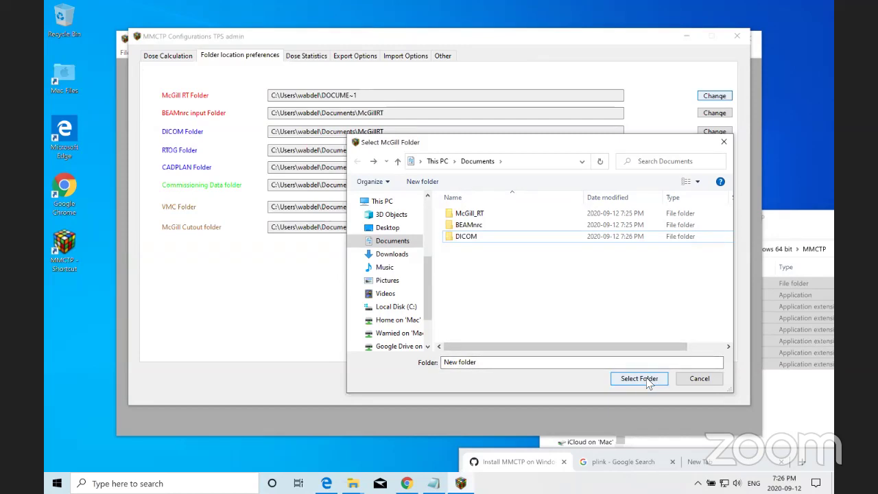
left_click(480, 218)
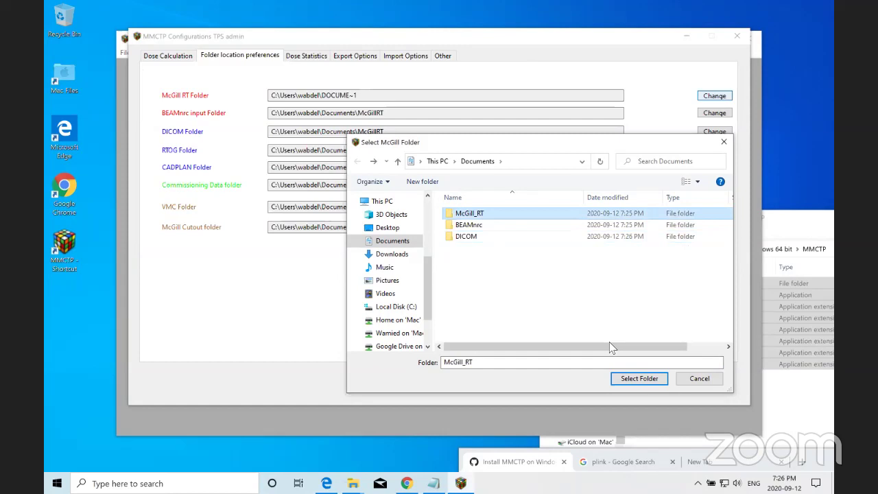
- Point McGill RT to McGill_RT, BEAMnrc input to Documents\BEAMnrc, and DICOM to Documents\DICOM
left_click(635, 377)
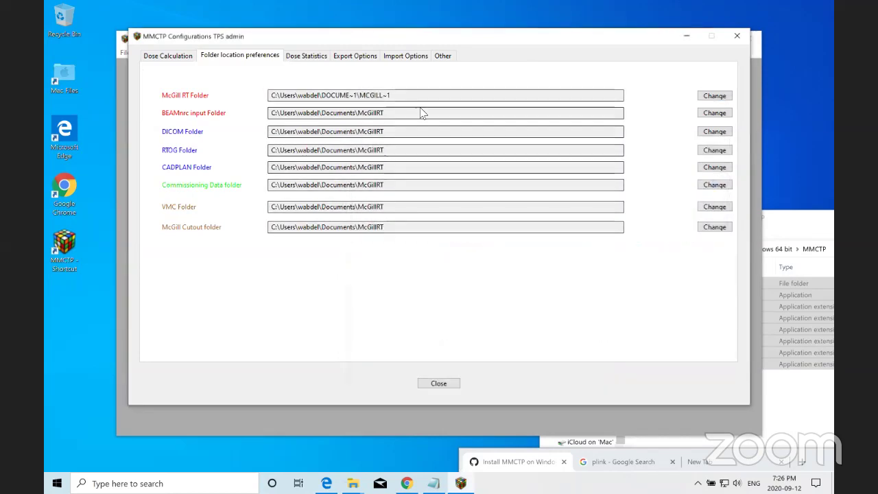
left_click(714, 113)
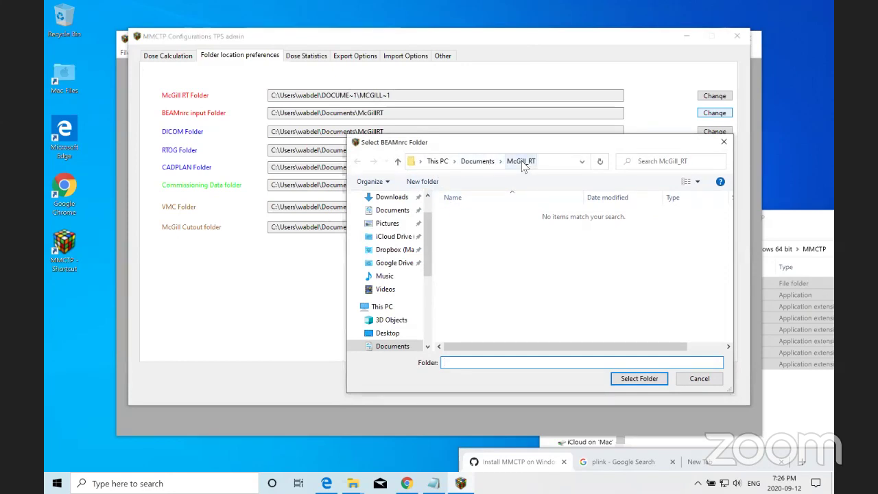
left_click(477, 161)
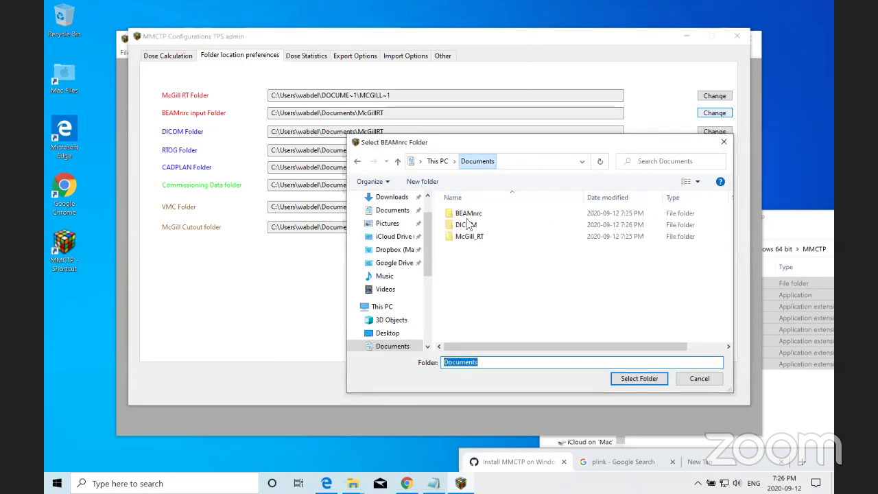
left_click(468, 213)
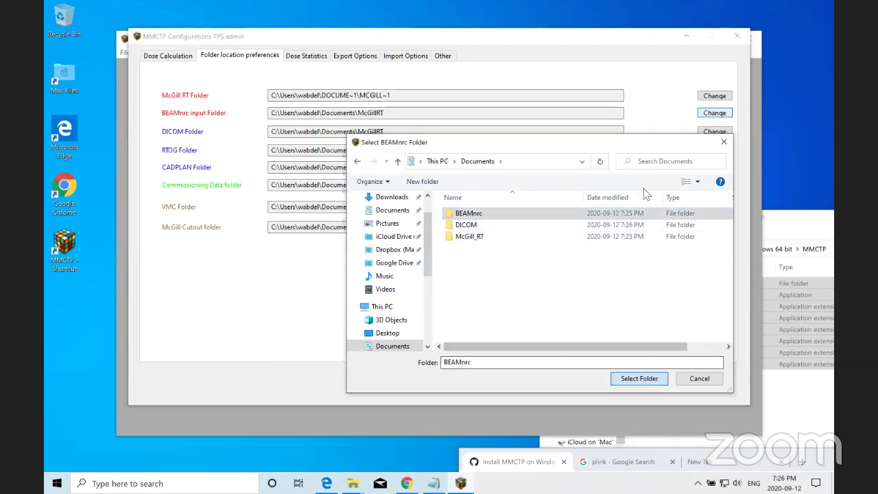
key("Return")
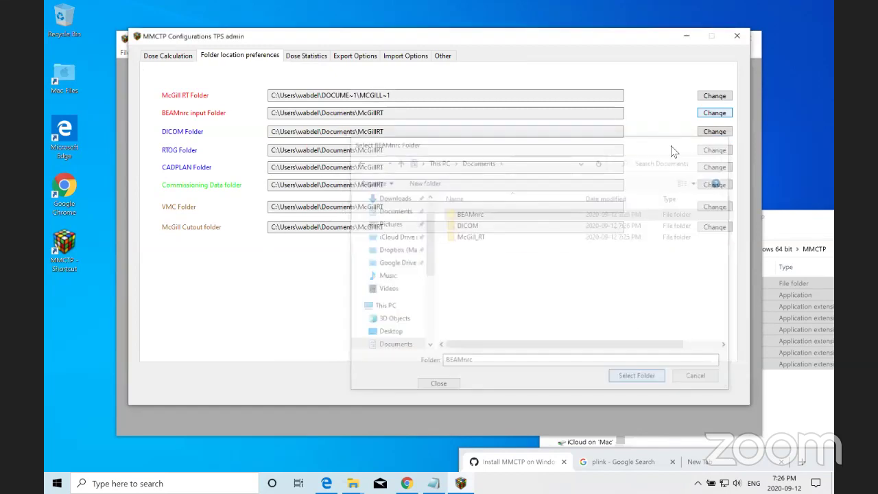
left_click(713, 131)
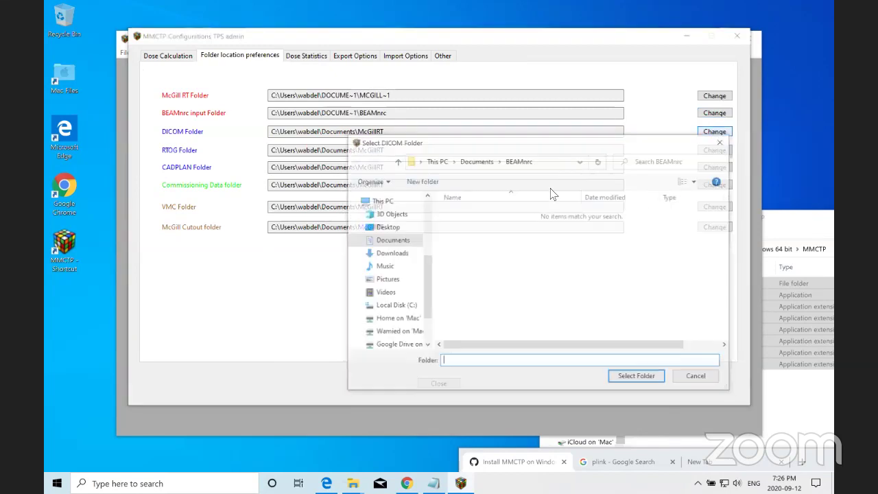
left_click(477, 161)
left_click(521, 224)
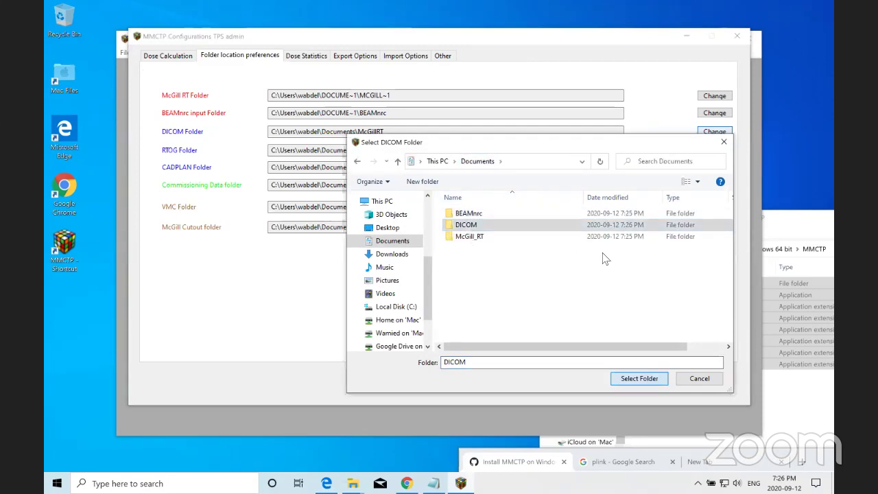
key("Return")
left_click_drag(603, 38, 540, 87)
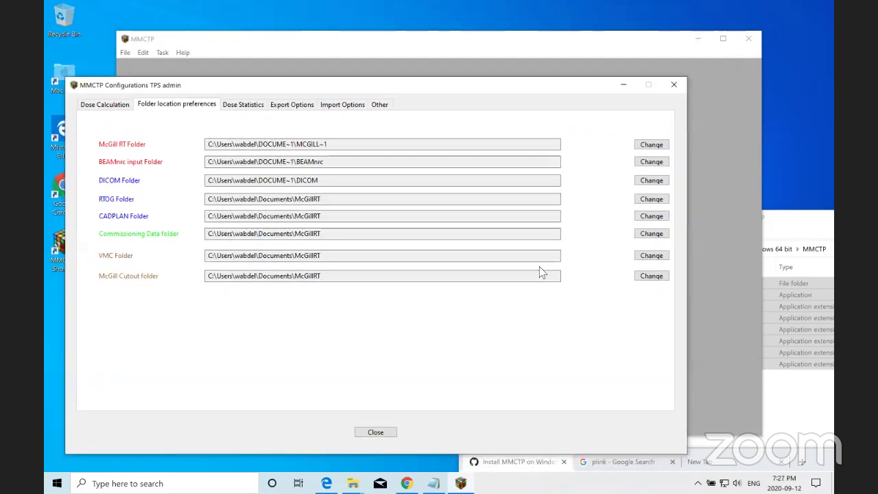
- Close the configuration window and open the empty Documents\DICOM folder in File Explorer
left_click(376, 432)
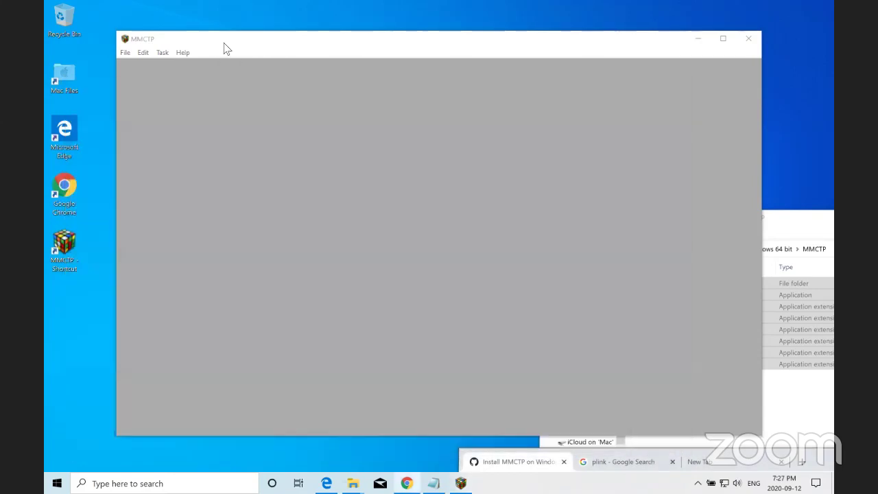
left_click_drag(226, 43, 296, 213)
double_click(65, 77)
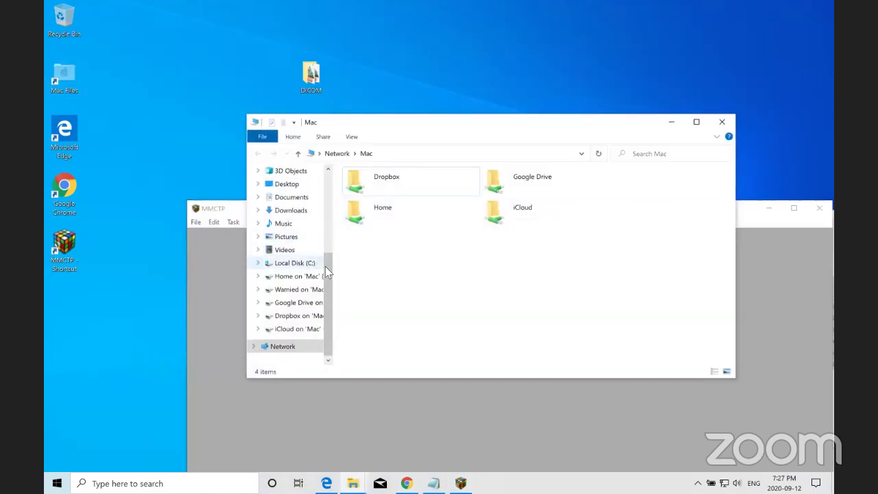
left_click_drag(326, 266, 335, 182)
left_click(288, 222)
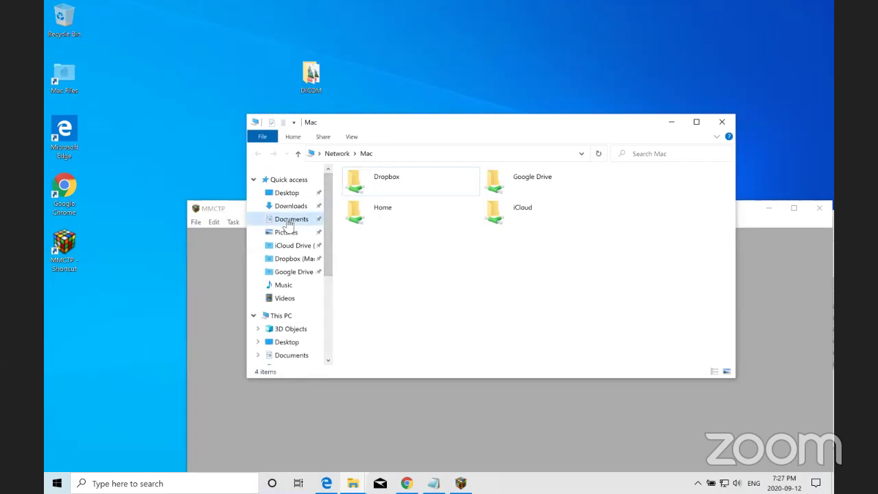
double_click(376, 200)
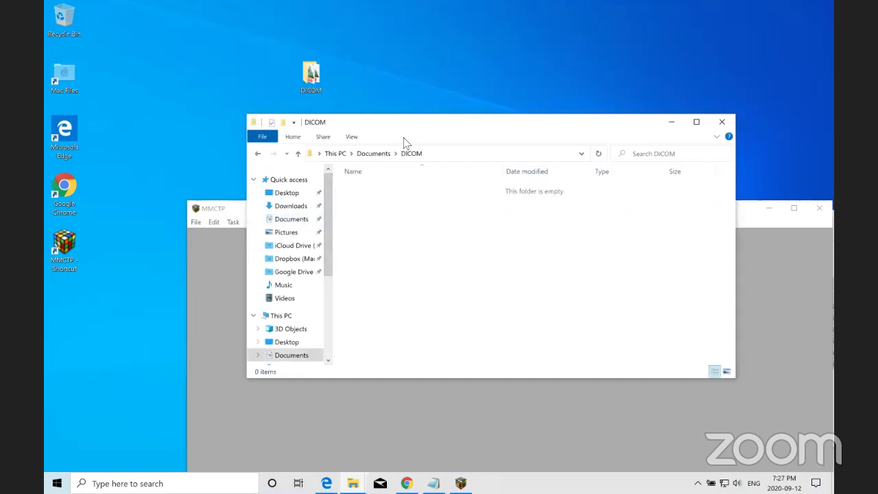
left_click_drag(443, 143, 316, 167)
- Move all 588 DCM files from the desktop DICOM folder into Documents\DICOM, then return to MMCTP
double_click(310, 76)
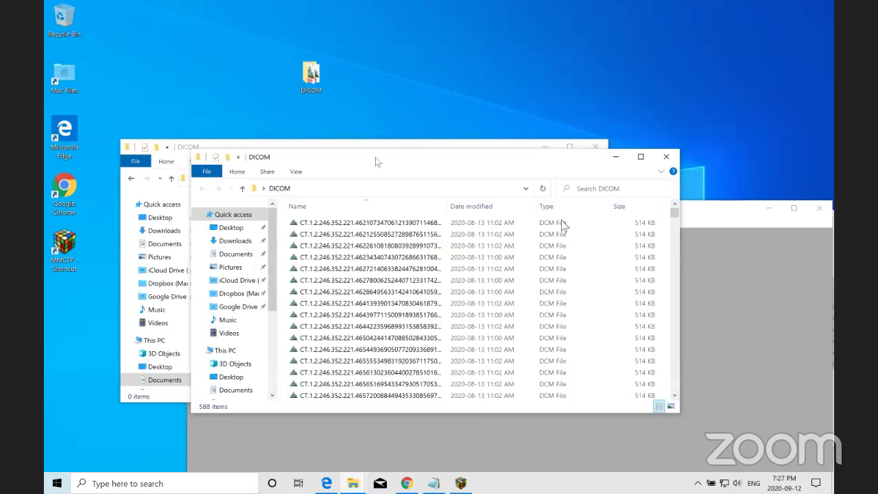
left_click_drag(375, 161, 606, 154)
key("ctrl+a")
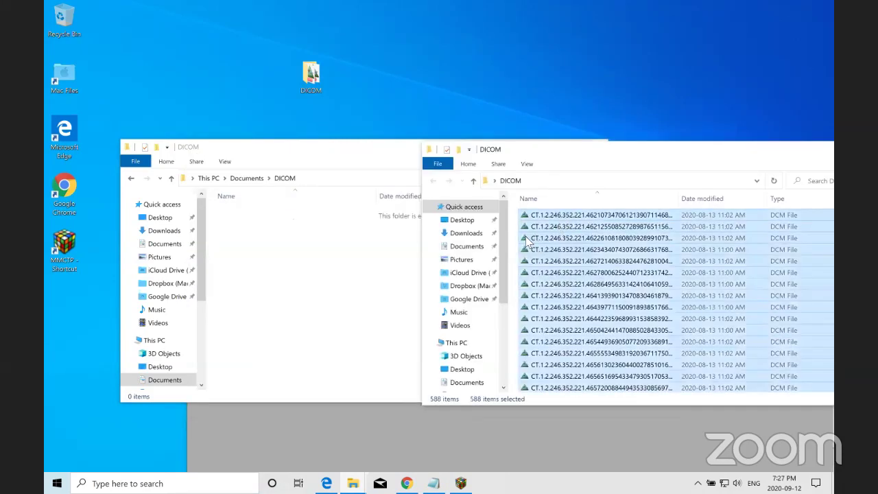
left_click_drag(528, 241, 265, 288)
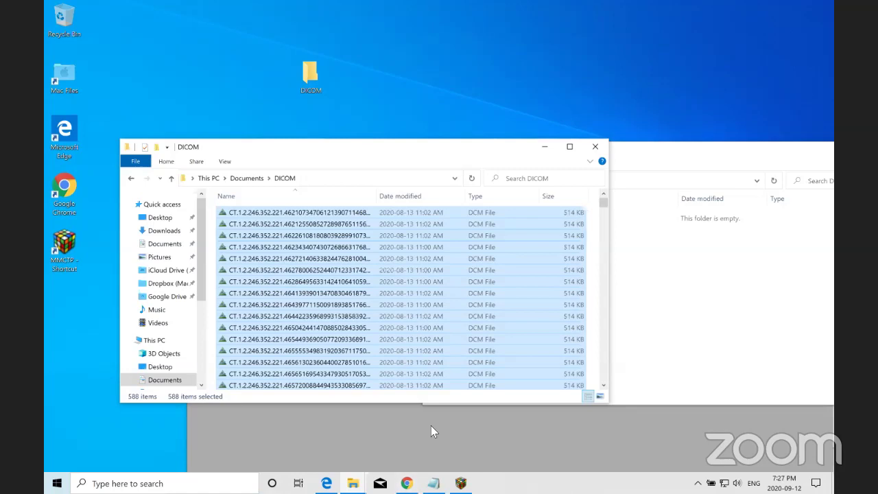
left_click(460, 483)
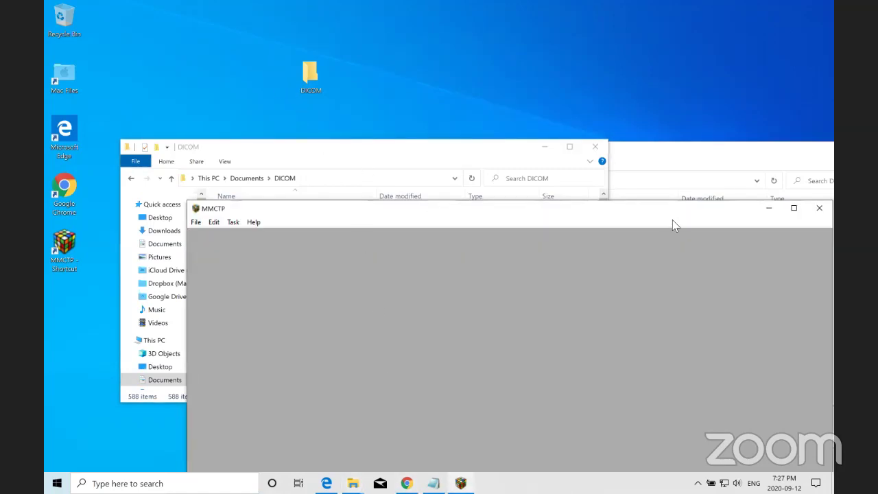
left_click_drag(657, 208, 608, 77)
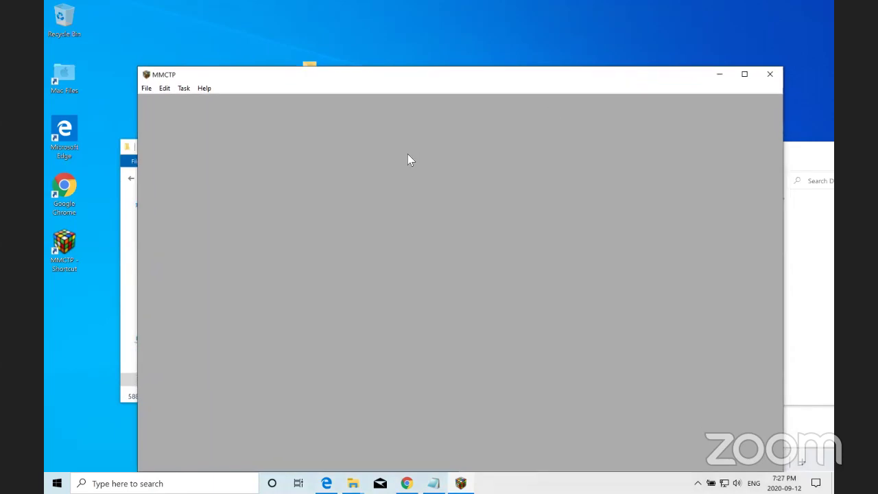
left_click(146, 88)
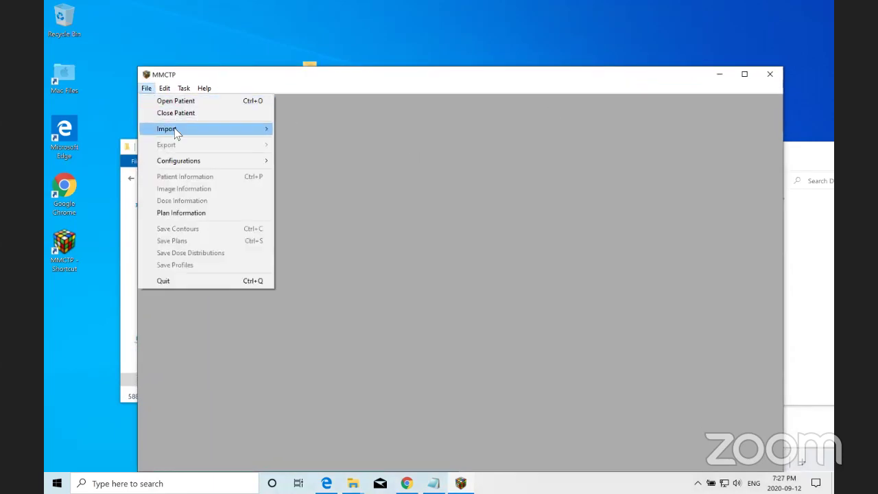
mouse_move(176, 133)
left_click(322, 129)
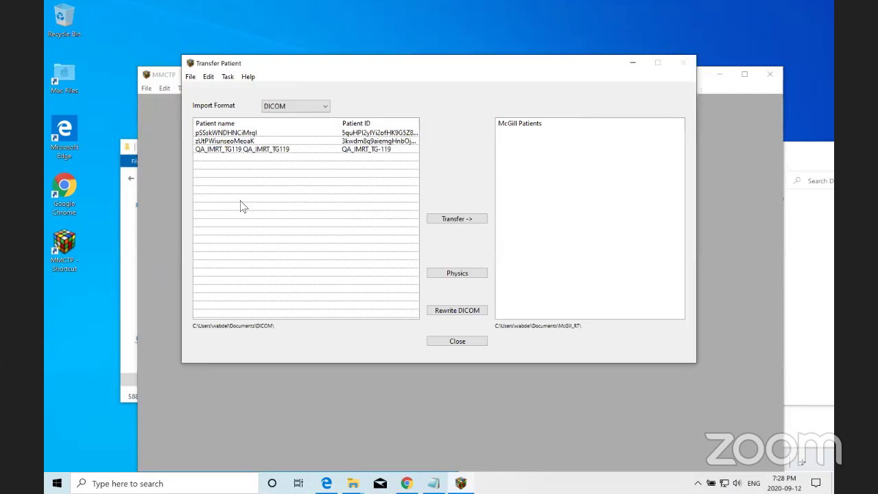
left_click(457, 341)
left_click_drag(334, 80, 361, 64)
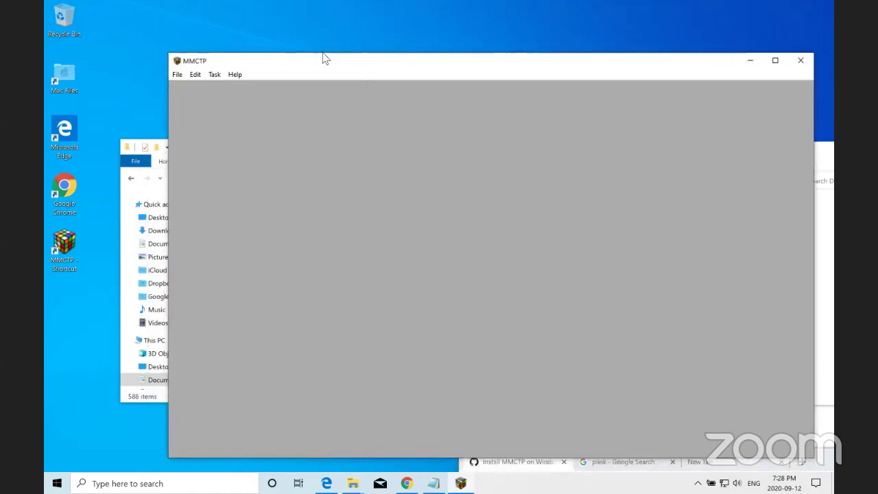
- Open Remote shell connections from File > Configurations, maximize it, and show the Shell Login form
left_click(177, 74)
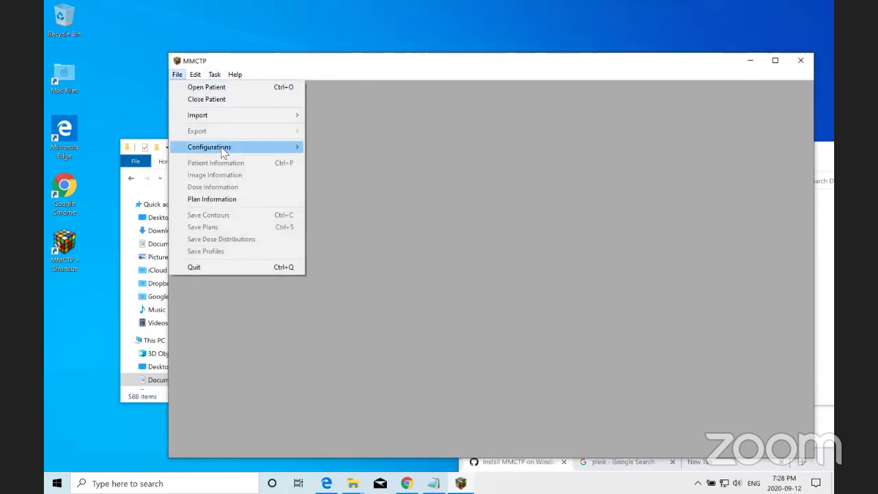
mouse_move(237, 152)
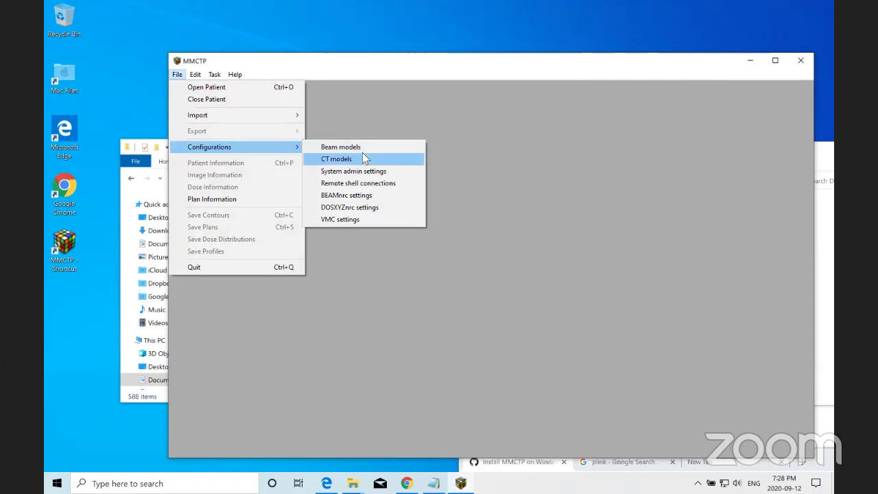
left_click(361, 183)
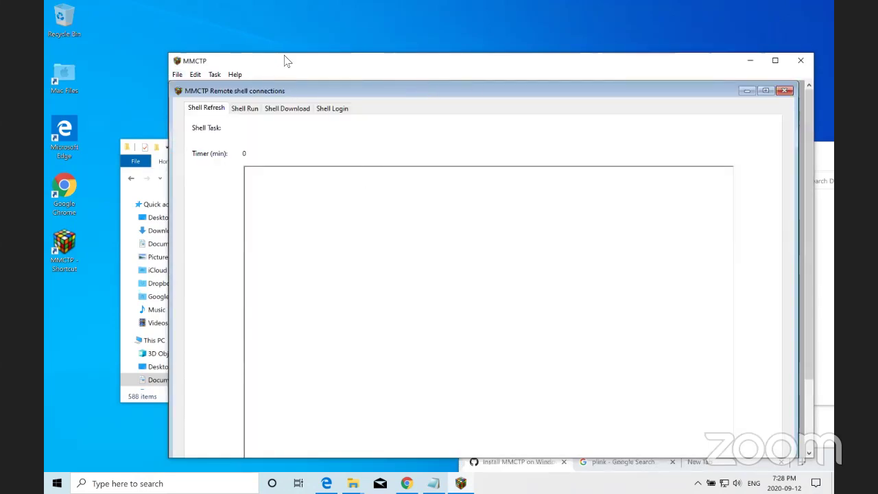
left_click_drag(287, 61, 223, 68)
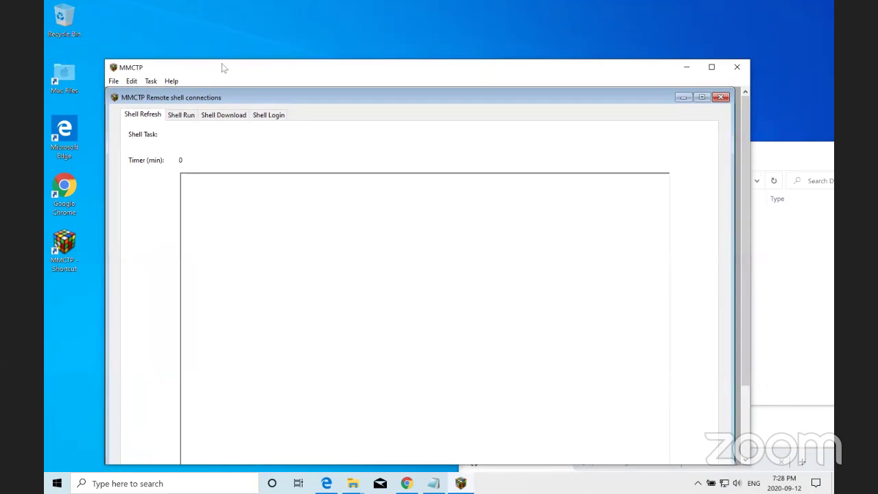
left_click(711, 69)
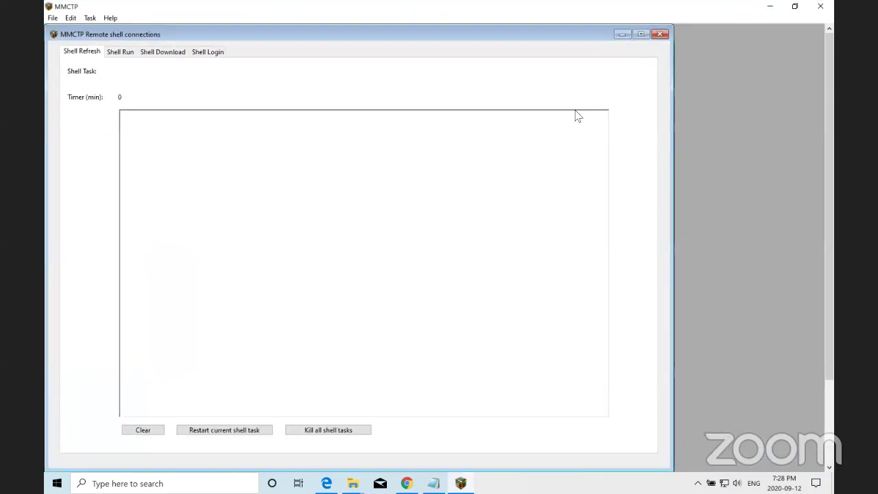
left_click(206, 54)
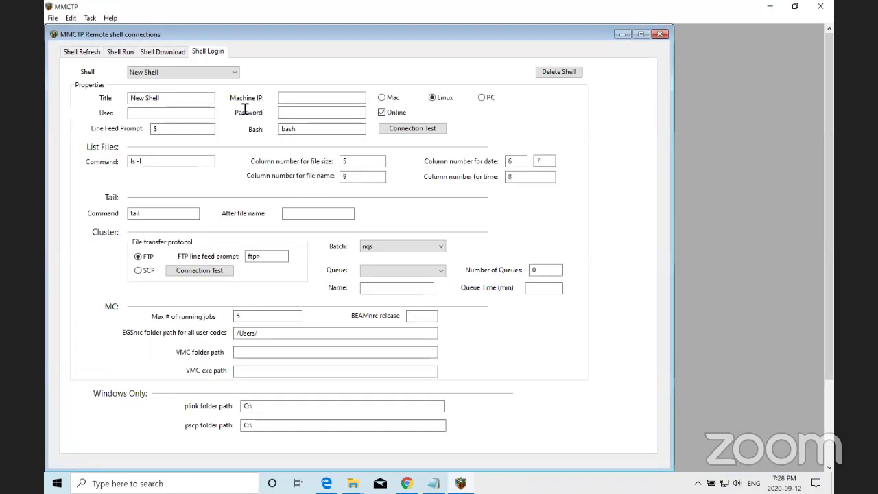
- Title the shell Rasberry and set its Machine IP to 192.168.8.11
left_click_drag(182, 98, 58, 96)
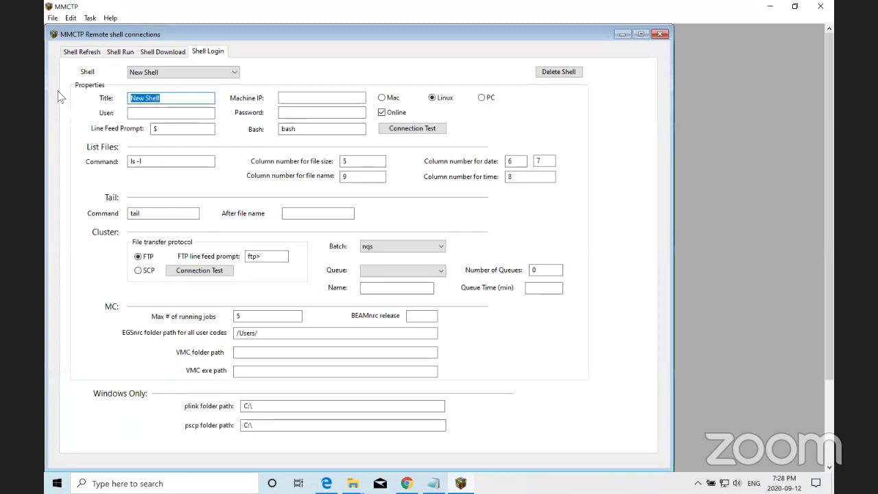
type("192")
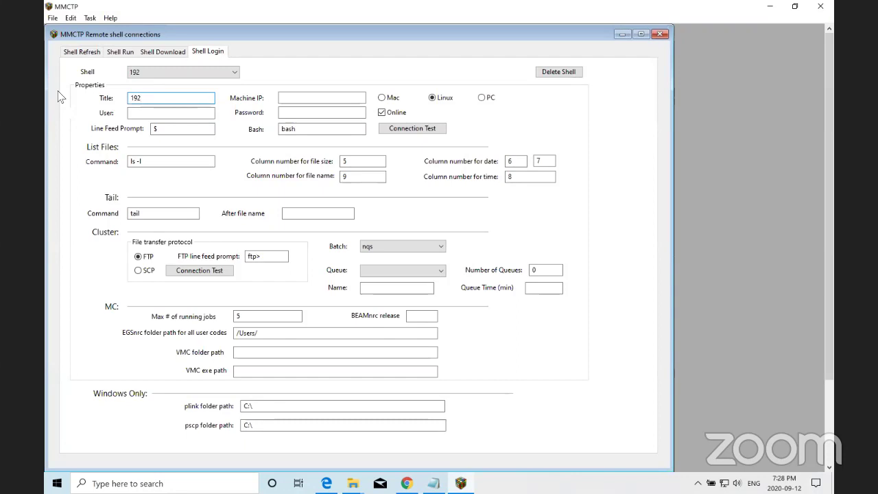
type(".168.8.11")
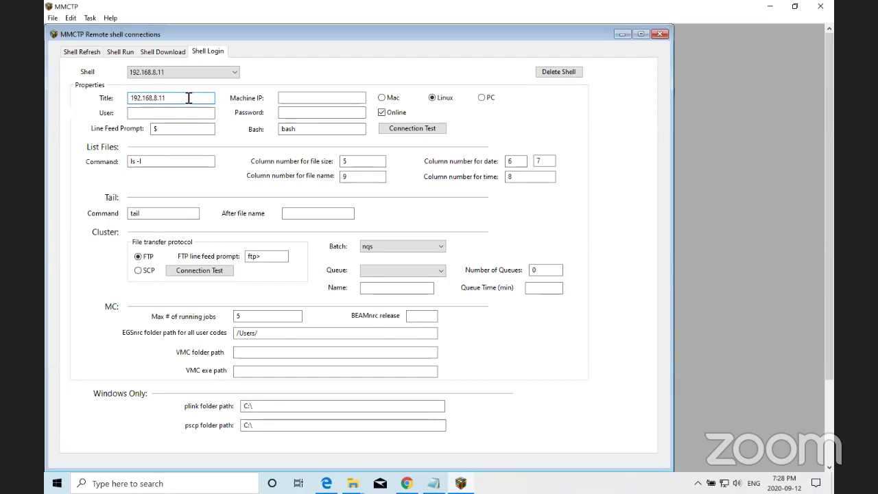
left_click(308, 98)
left_click_drag(165, 99, 88, 99)
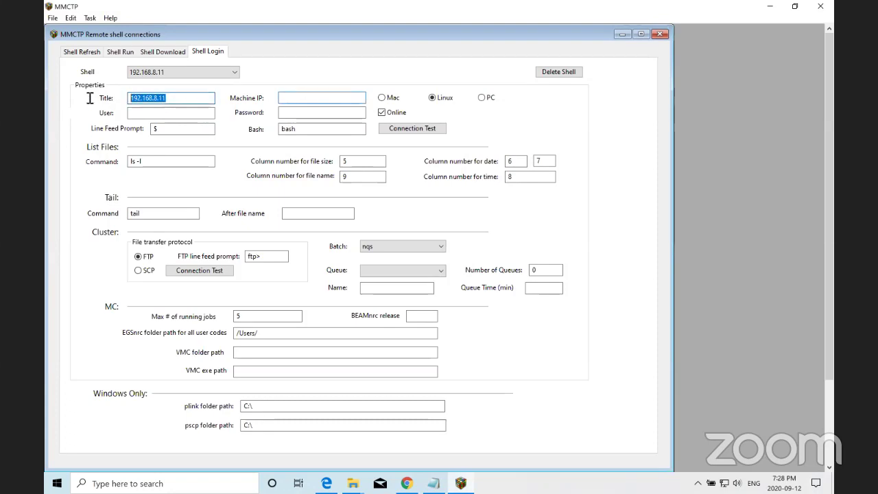
type("Ras")
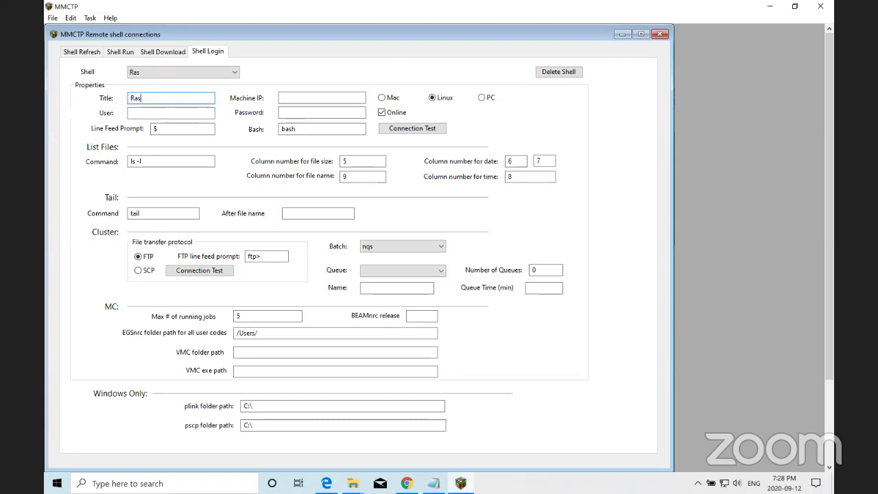
type("berry")
left_click(310, 100)
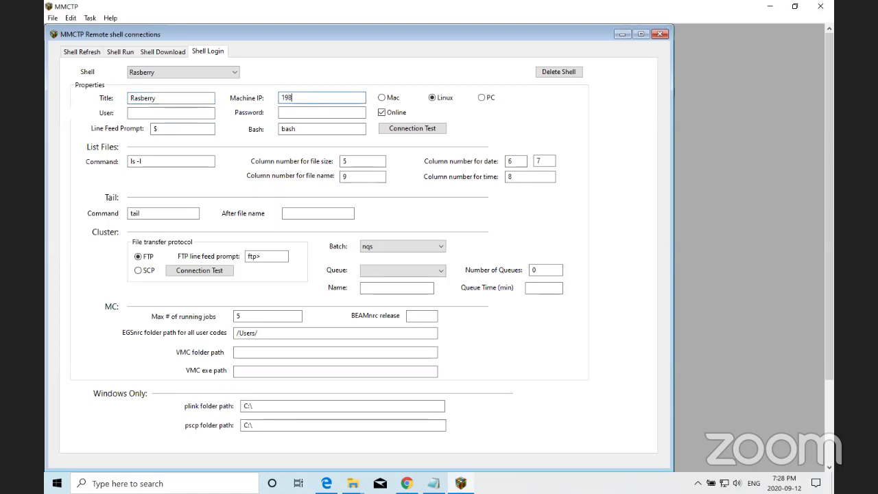
type("198.")
key("BackSpace")
key("BackSpace")
- Fill in the login user and account password, and set a matching Line Feed Prompt
left_click(168, 113)
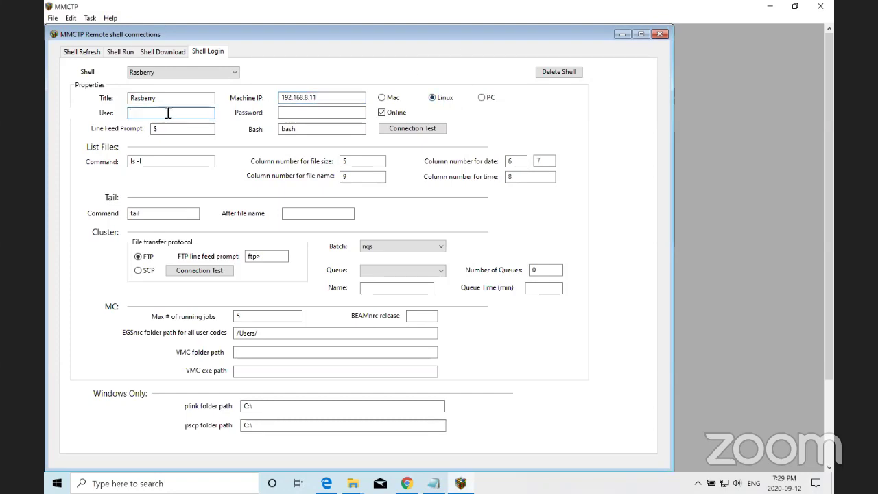
type("mmctp")
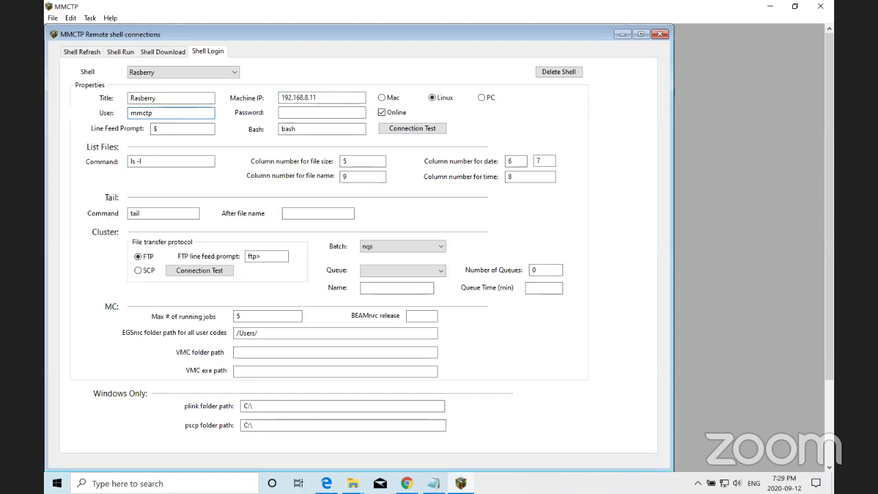
left_click(312, 114)
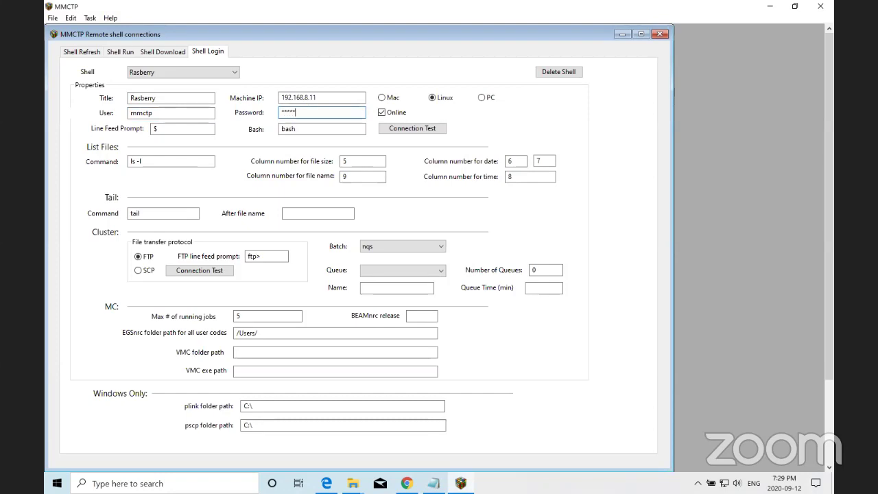
left_click(157, 129)
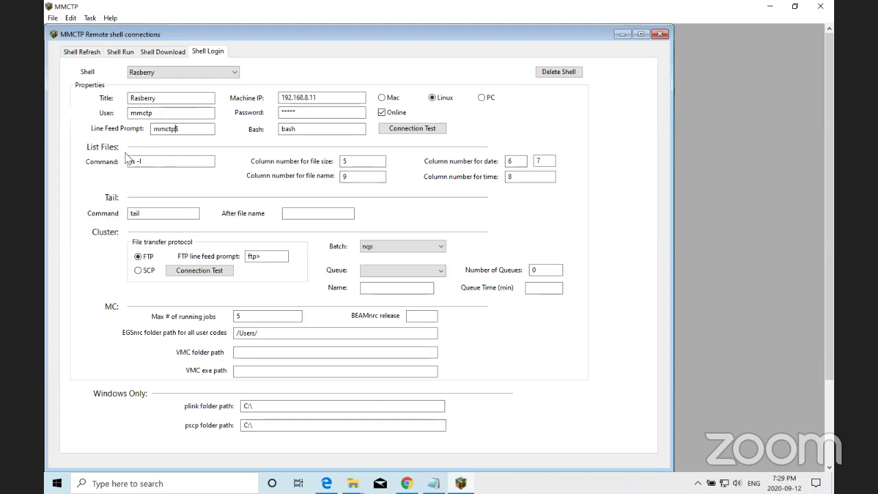
mouse_move(199, 135)
- Run Connection Test to get Connection ok, review the Shell Run log, and return to Shell Login
left_click(407, 131)
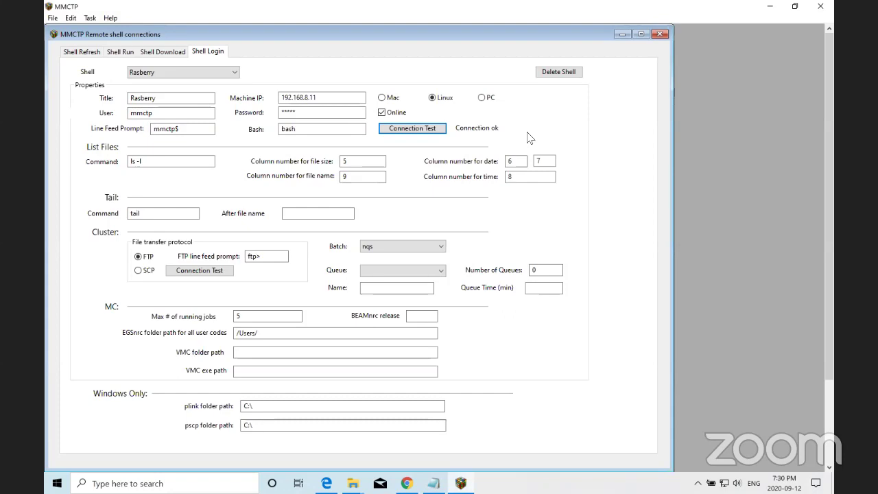
left_click(120, 52)
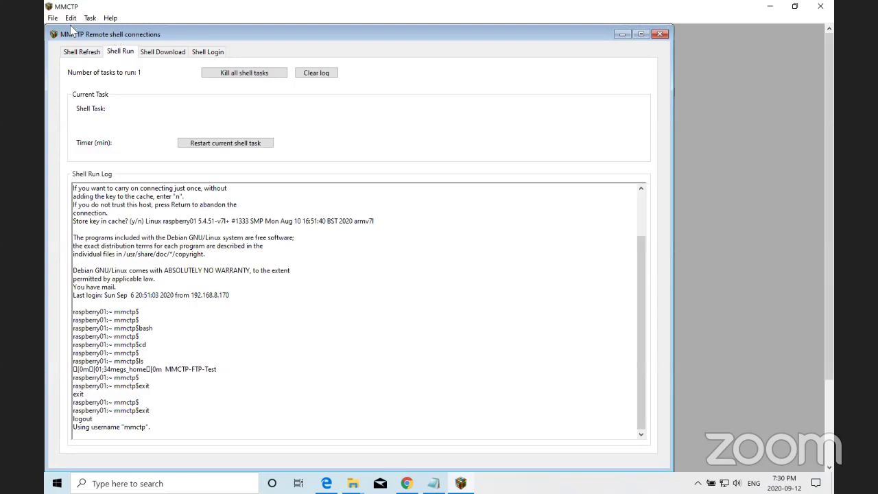
left_click(207, 52)
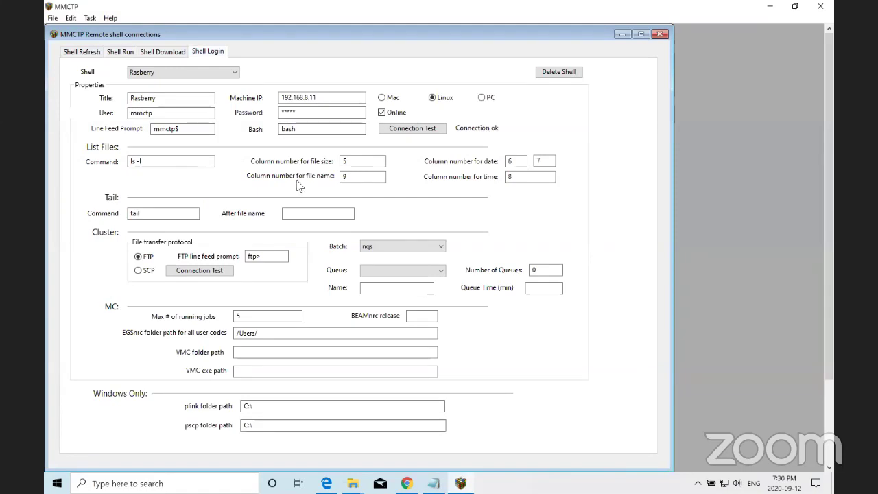
- Switch file transfer to SCP, test the connection, and choose SLURM as the batch system
left_click(139, 272)
left_click(196, 272)
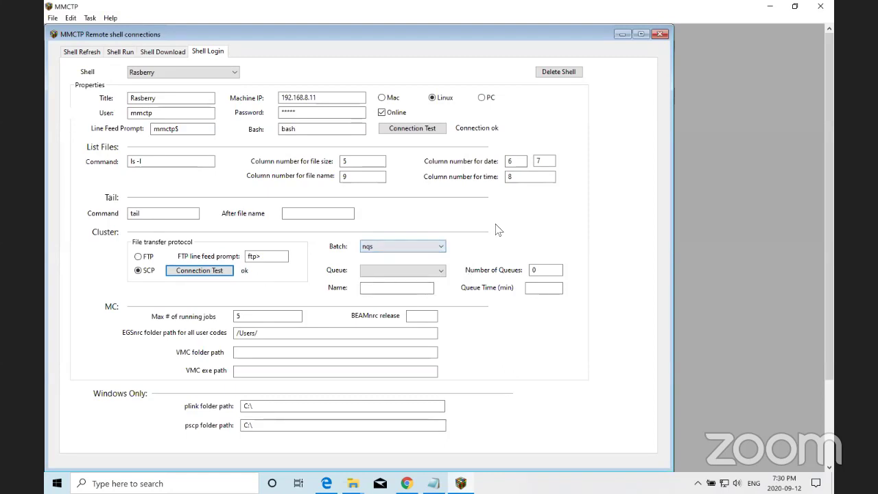
left_click(433, 248)
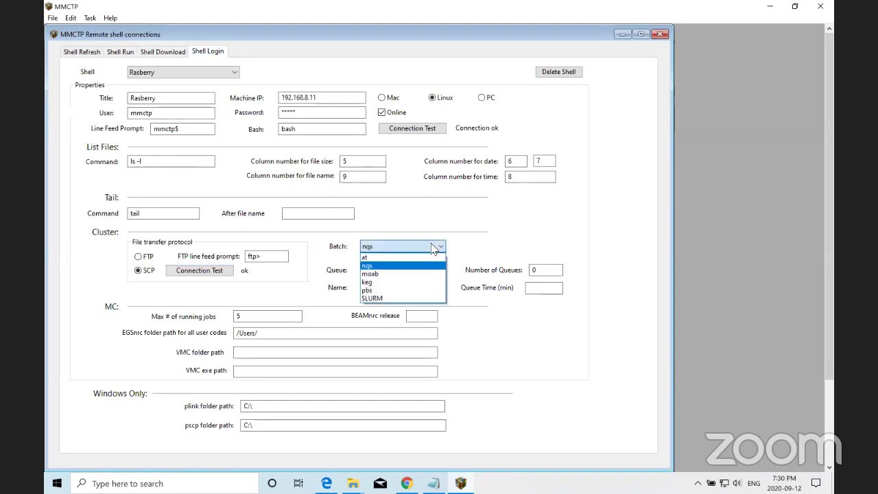
left_click(396, 299)
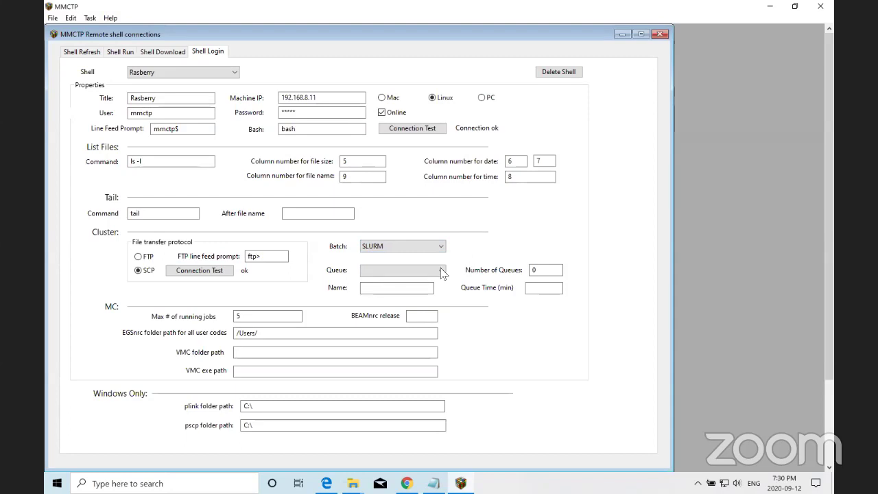
- Set the number of queues to 1 and name the queue 'long' (queue time 0)
double_click(541, 274)
type("1")
left_click(396, 288)
type("long")
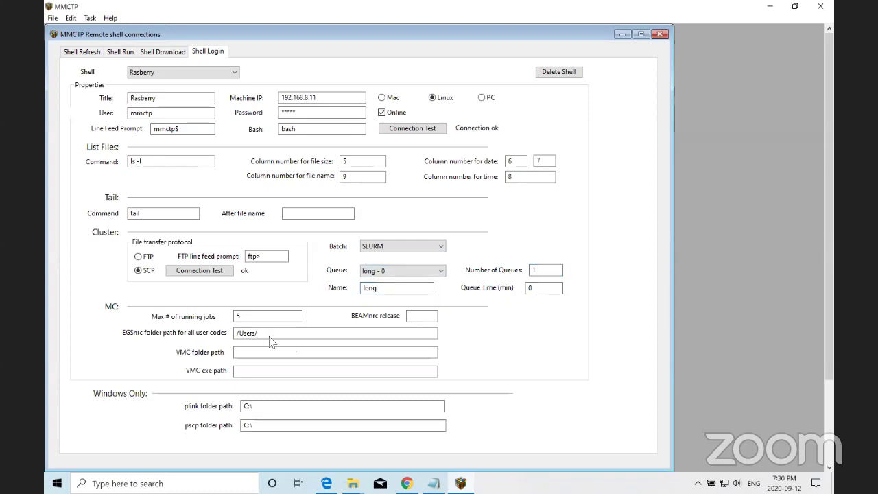
- Replace the EGSnrc user-code folder path '/Users/' with '/home/mmctp/egs_home'
left_click(242, 330)
left_click_drag(241, 331, 288, 335)
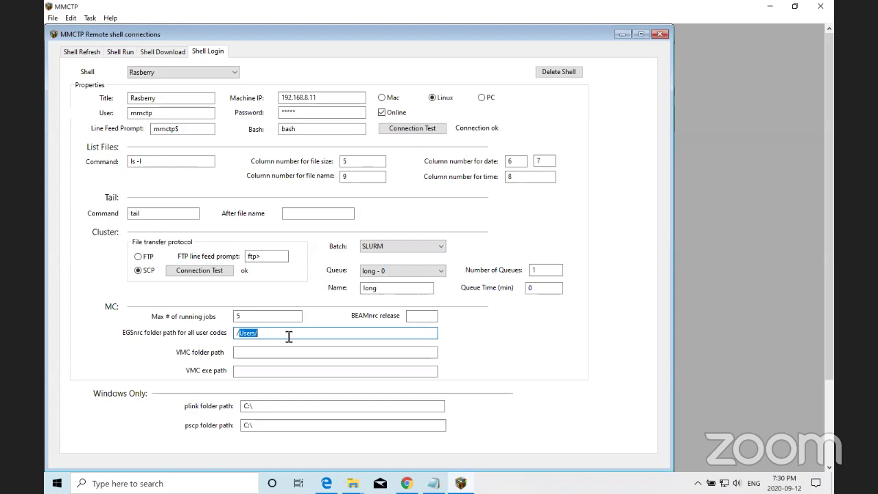
type("/homeémmct")
key("BackSpace")
key("BackSpace")
key("BackSpace")
key("BackSpace")
key("BackSpace")
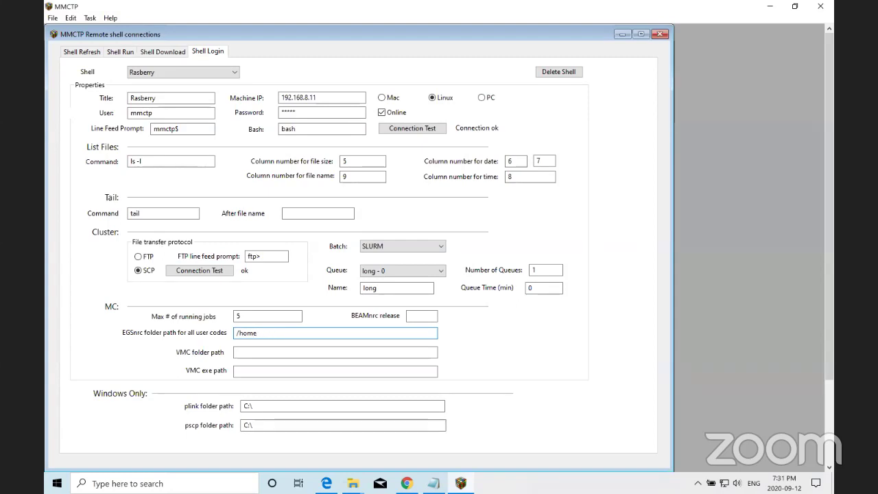
type("e")
key("BackSpace")
type("e")
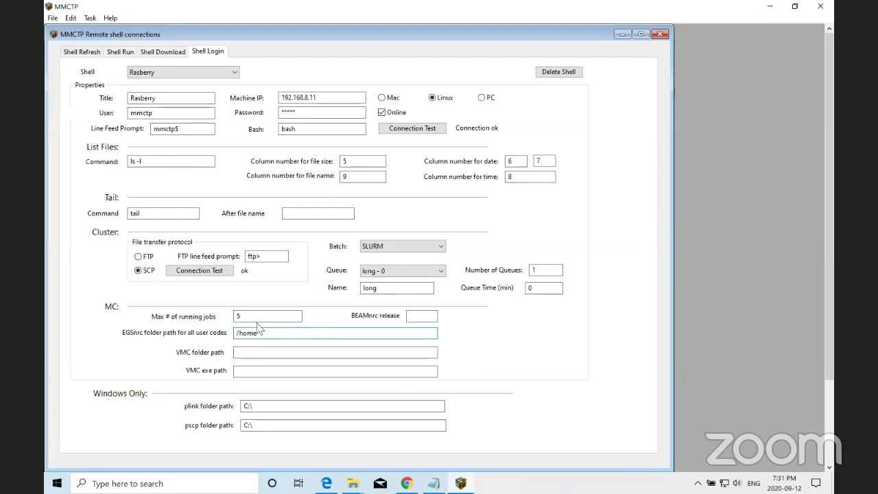
key("BackSpace")
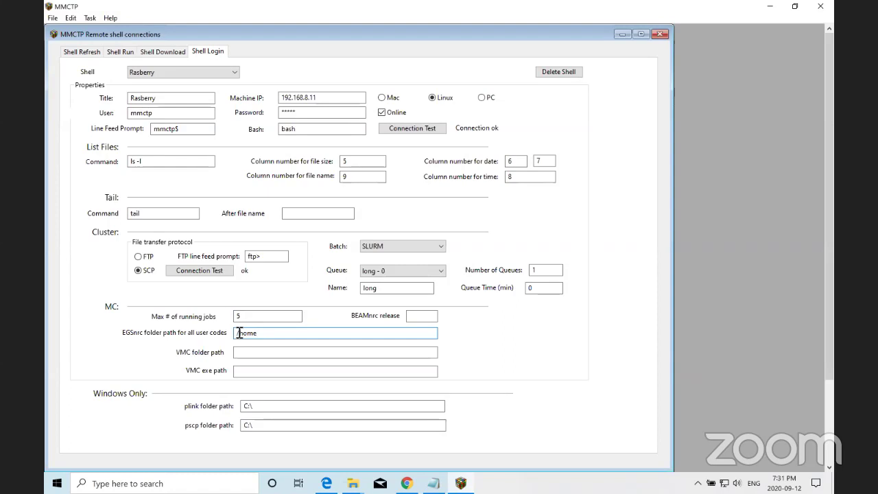
type("/mmctp/egs")
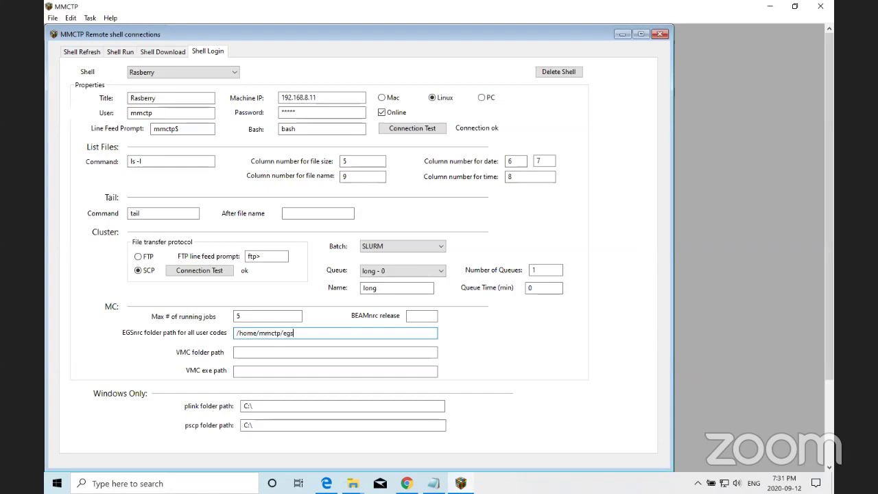
type("_home")
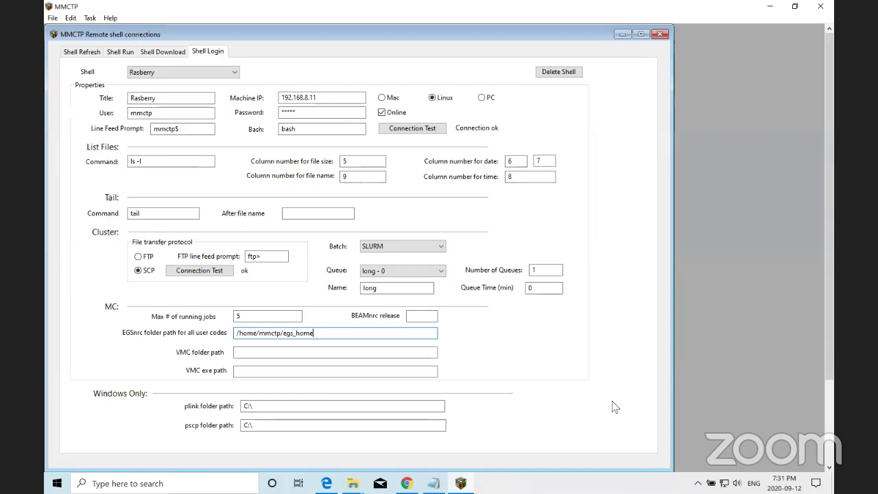
- Change the maximum number of running jobs from 5 to 2000
left_click(265, 316)
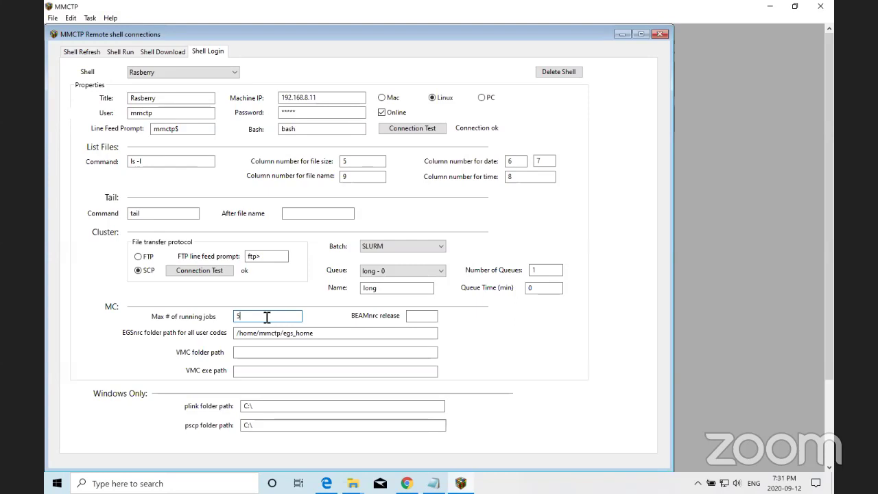
key("BackSpace")
type("68")
key("BackSpace")
key("BackSpace")
type("1")
type("20000")
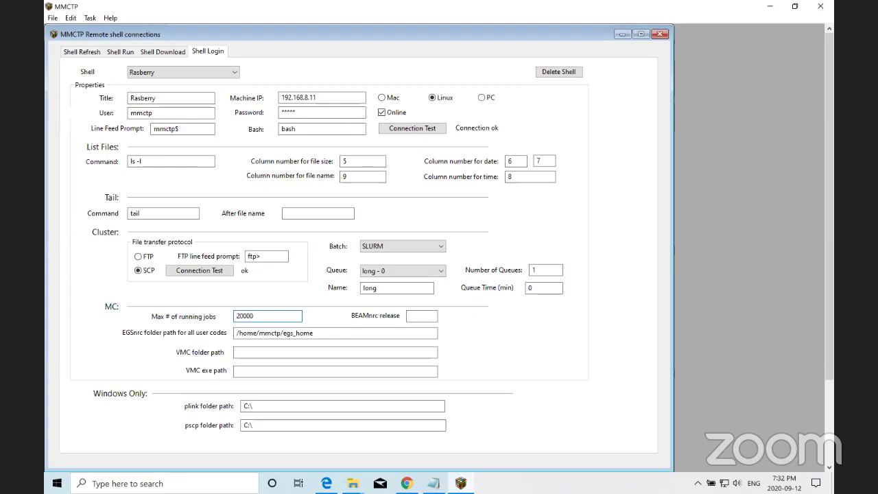
key("BackSpace")
left_click(430, 318)
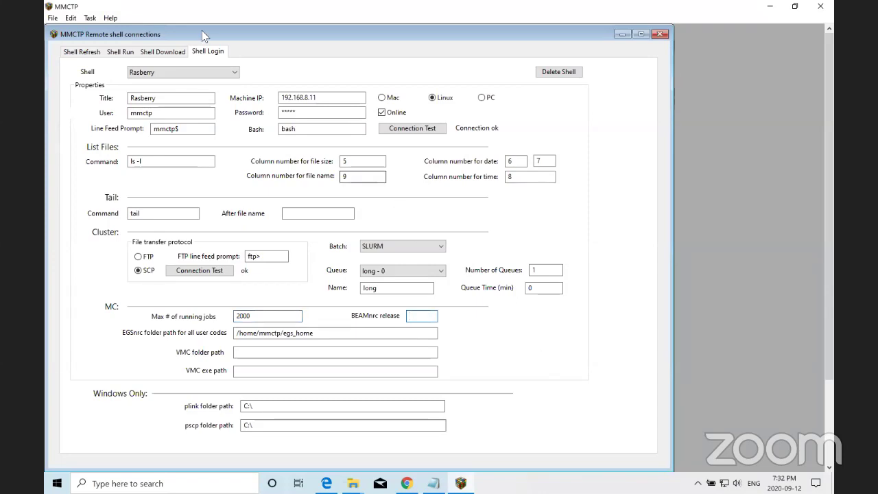
- Add a new shell entry, then leave the Windows VM's full screen and switch to Ubuntu
left_click(220, 73)
left_click(200, 93)
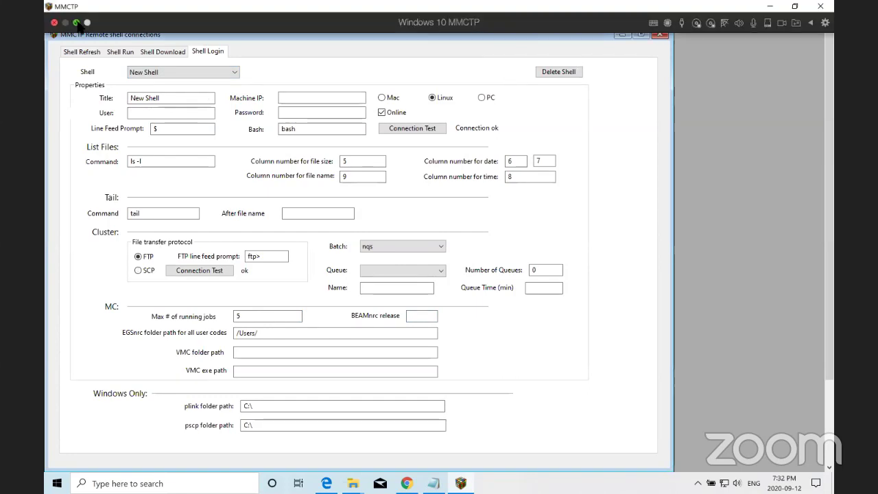
left_click(77, 23)
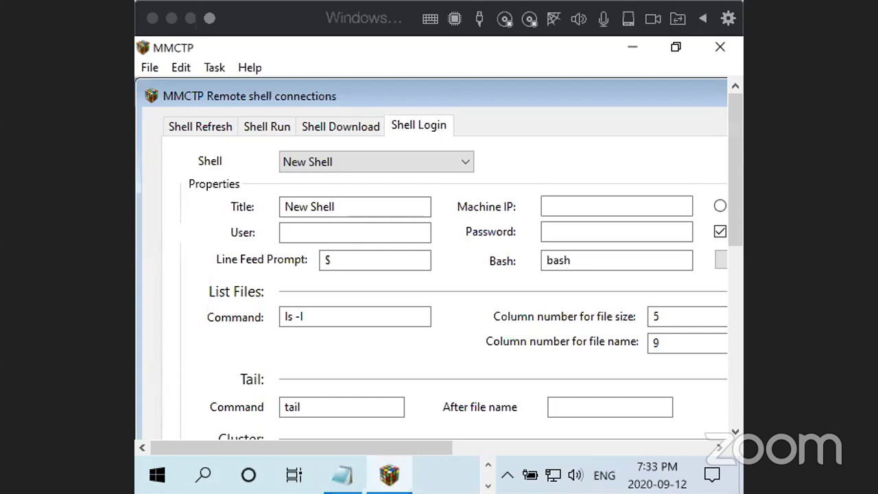
key("ctrl+Right")
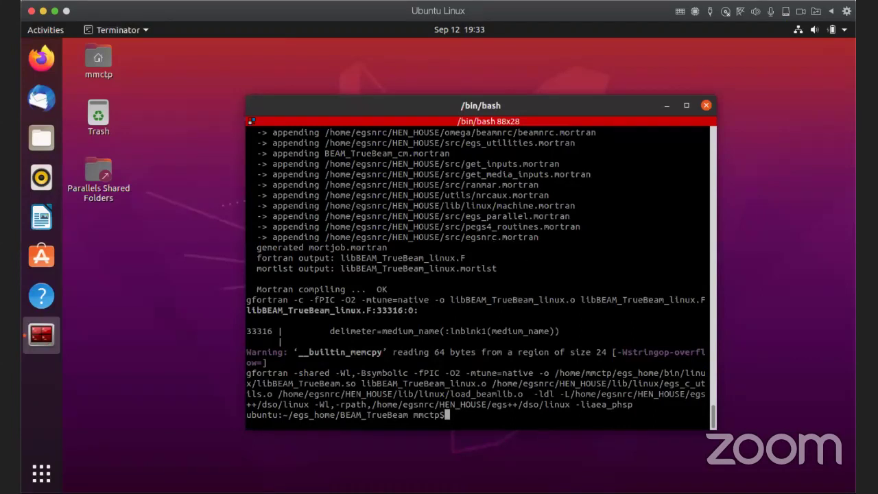
- Run 'ip addr' and highlight the machine's IP address 10.211.55.105
type("ip addr")
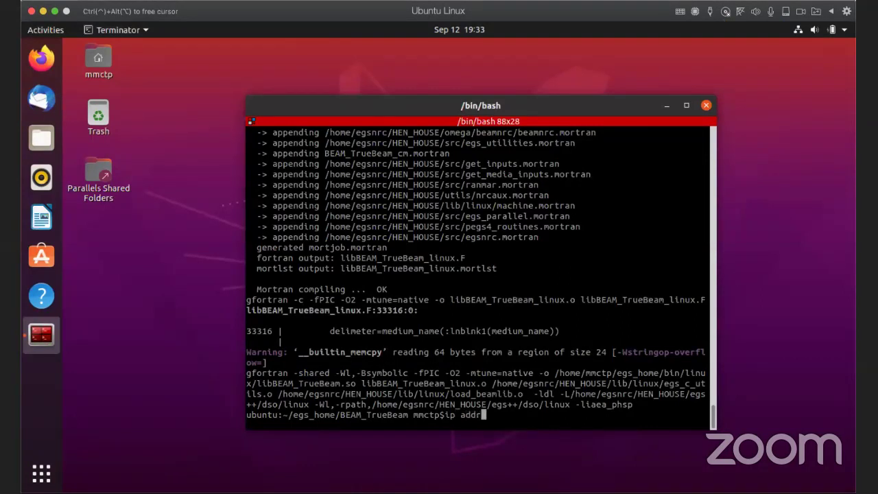
key("Return")
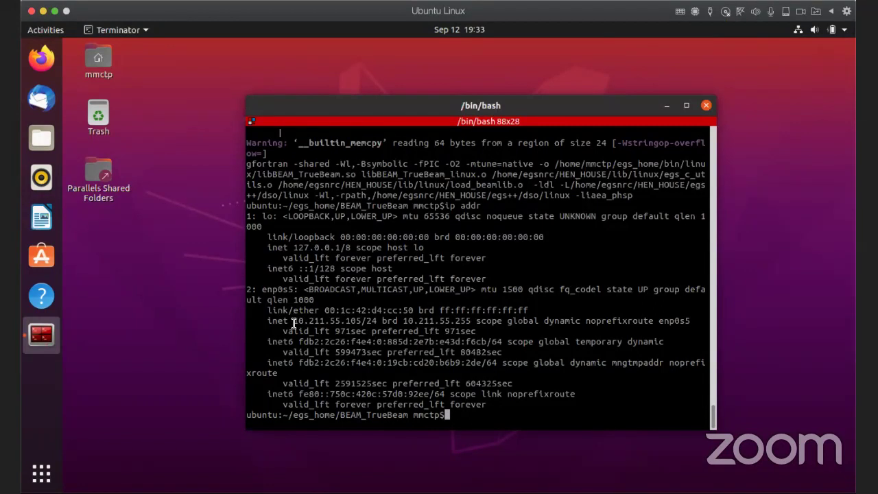
left_click_drag(293, 320, 362, 321)
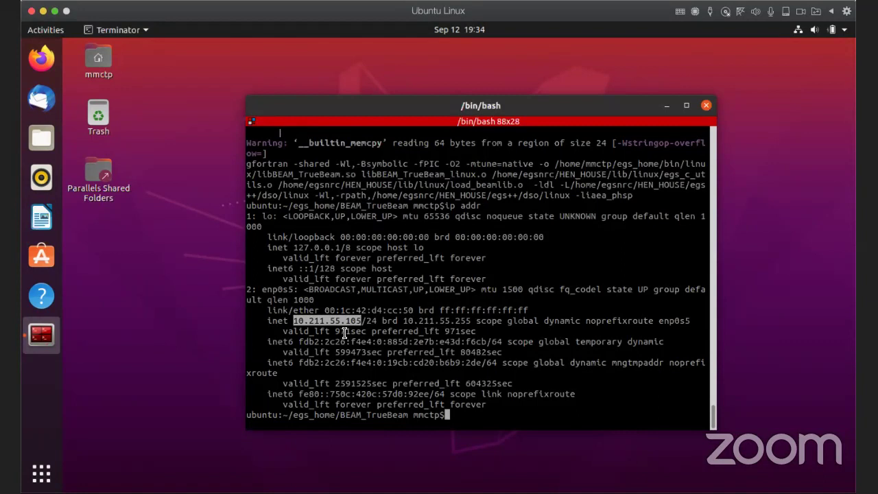
key("ctrl+c")
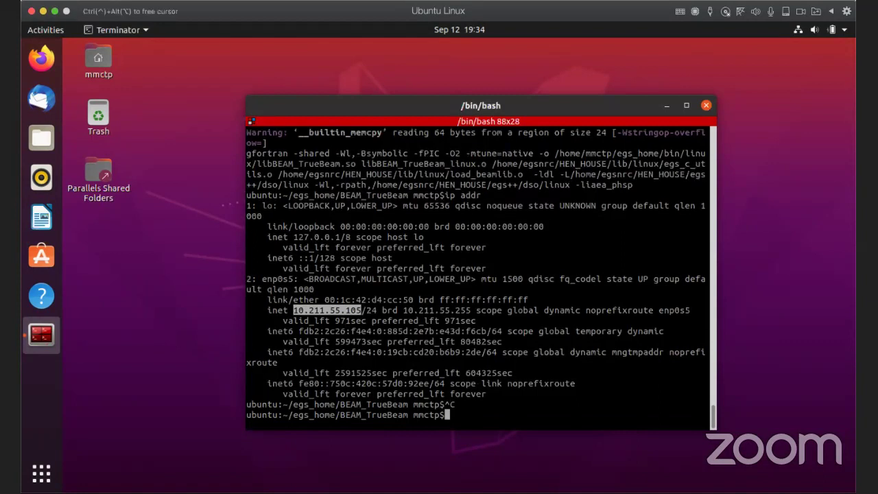
left_click(481, 415)
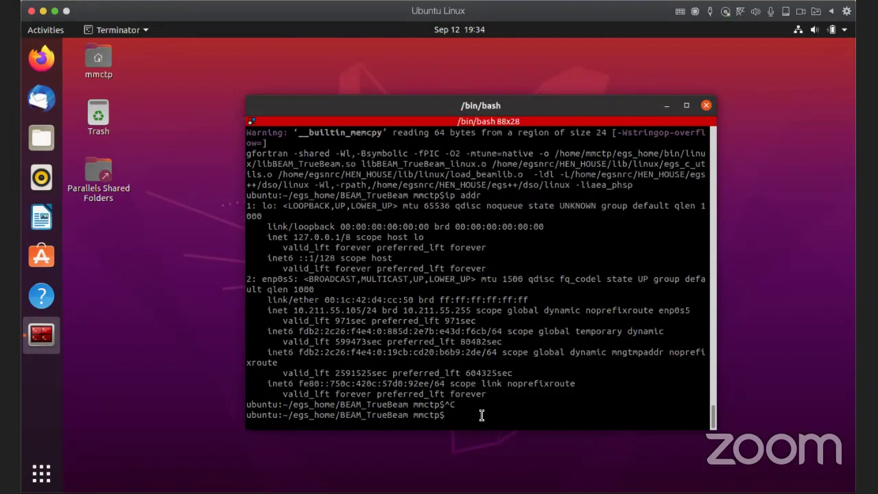
- Go home, display .bashrc with 'more', and highlight the export PS1 prompt line
type("more ")
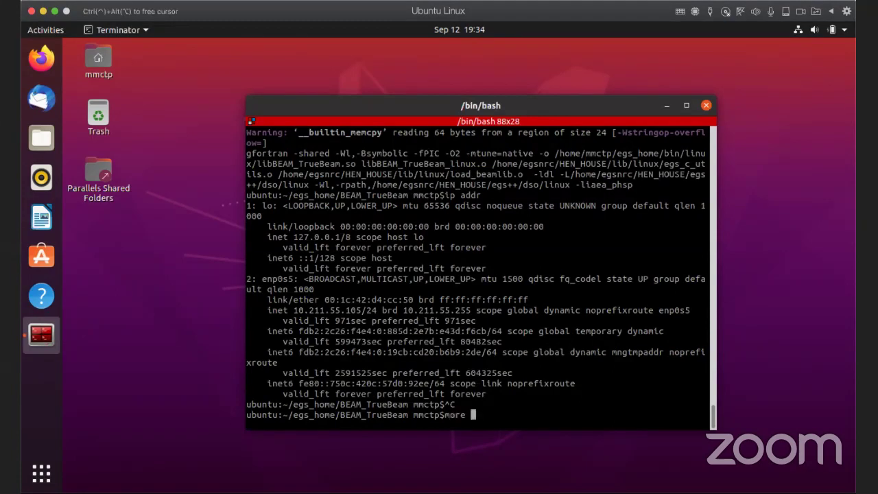
type(".bashr")
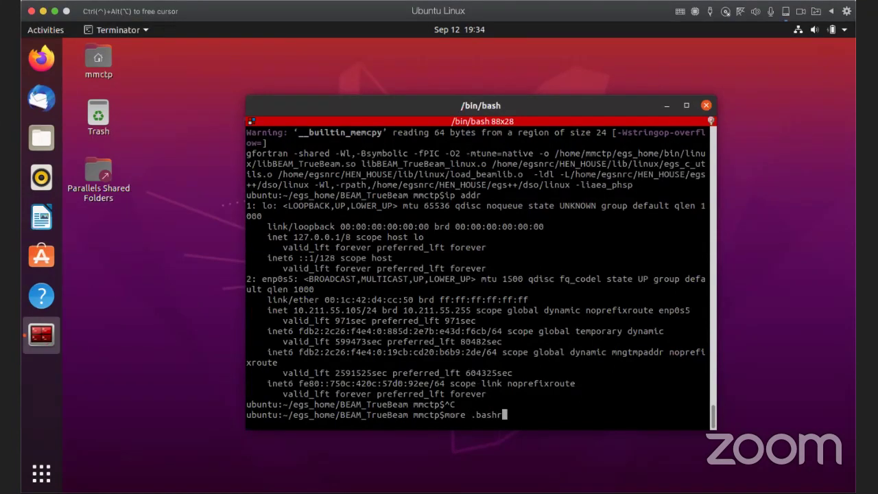
key("BackSpace")
key("BackSpace")
key("BackSpace")
key("BackSpace")
key("BackSpace")
key("BackSpace")
key("BackSpace")
key("BackSpace")
key("BackSpace")
key("BackSpace")
key("BackSpace")
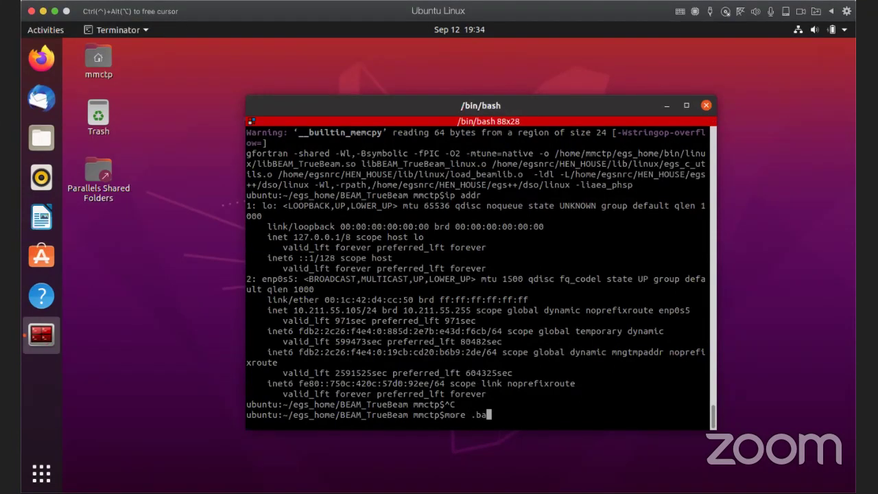
type("cd")
key("Return")
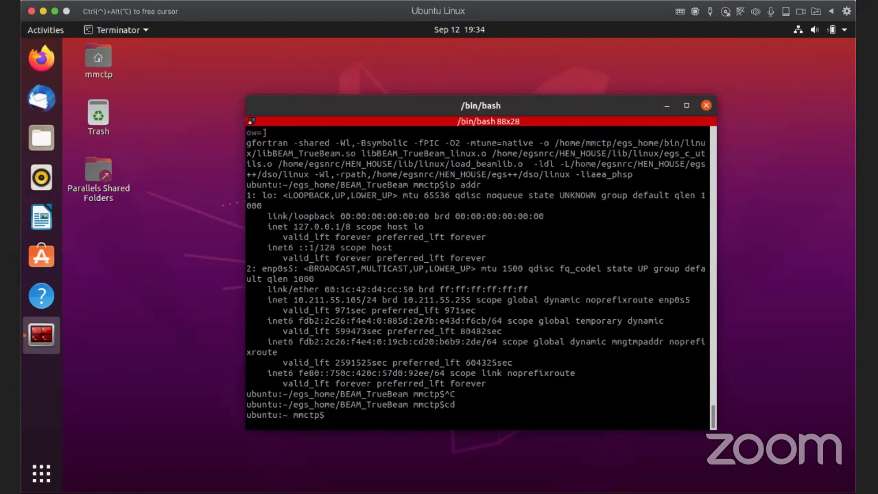
type("more .bashrc")
key("Return")
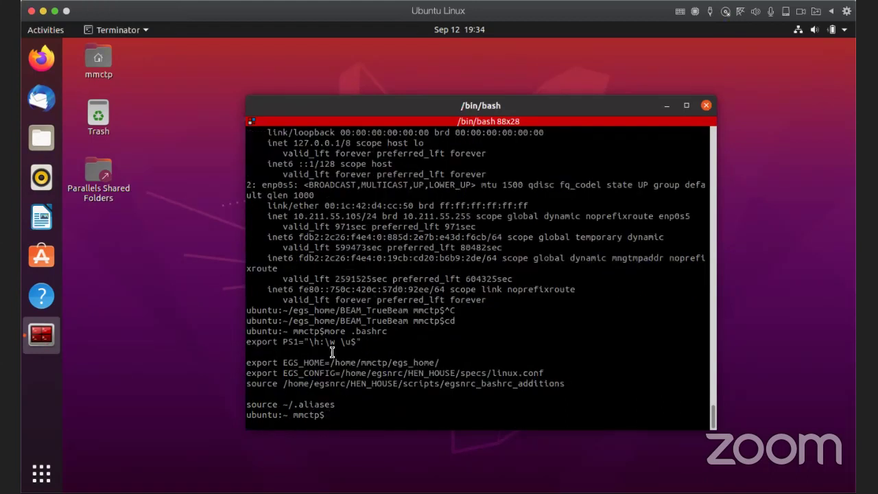
left_click_drag(247, 341, 375, 342)
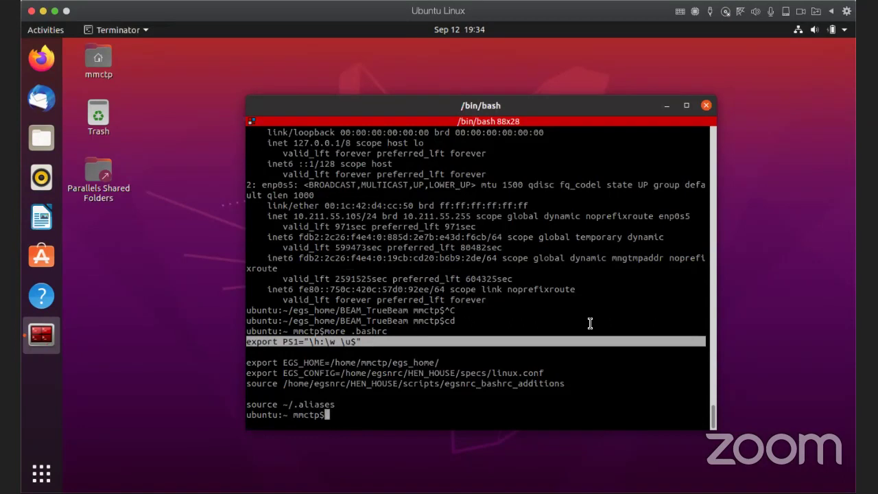
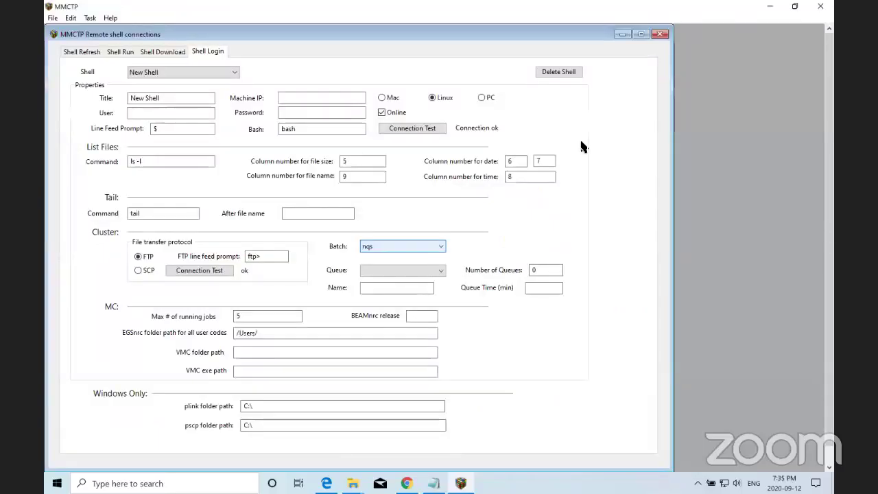
- Replace the Shell Login tab's Machine IP text with 10.211.55.105
left_click_drag(248, 34, 264, 43)
left_click_drag(323, 63, 325, 48)
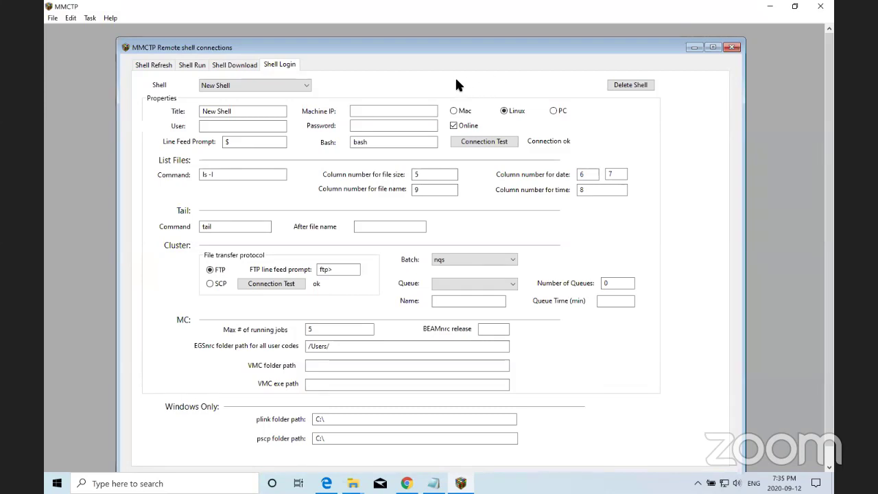
left_click(390, 112)
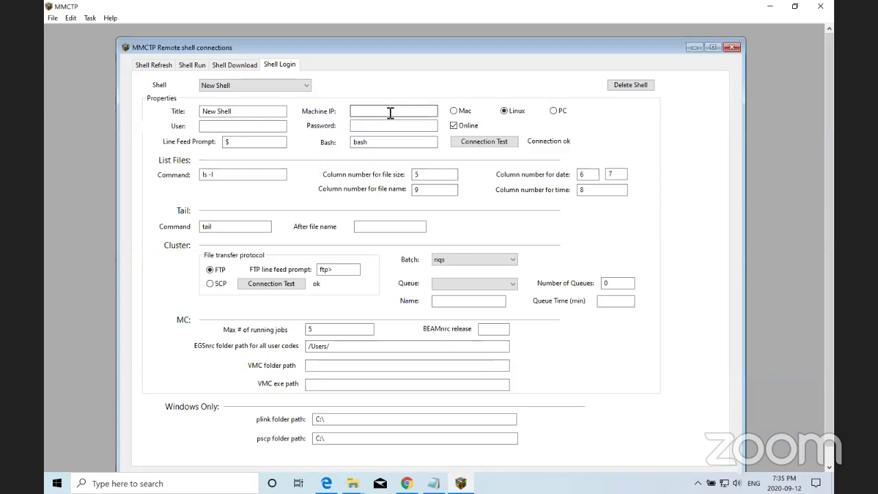
key("BackSpace")
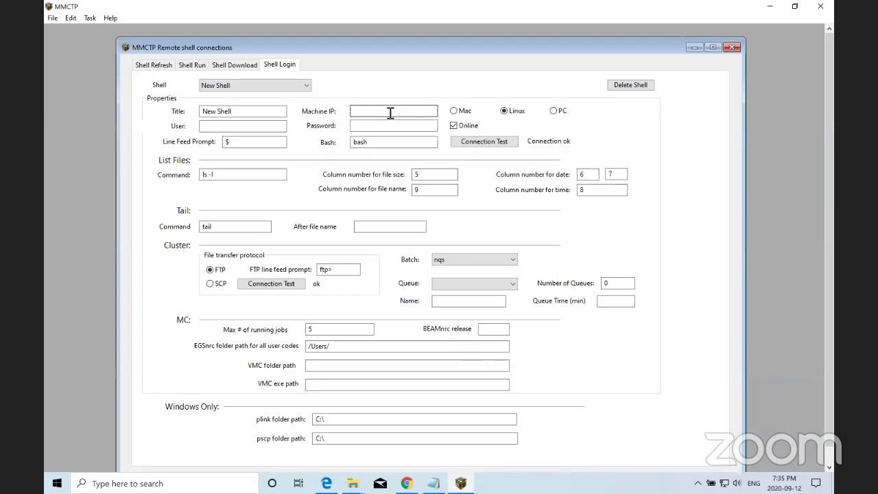
type("1")
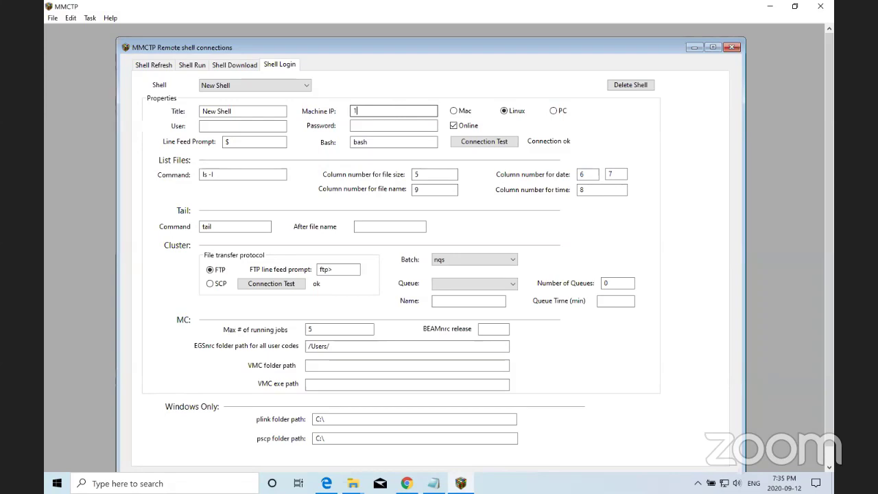
type("0.211.")
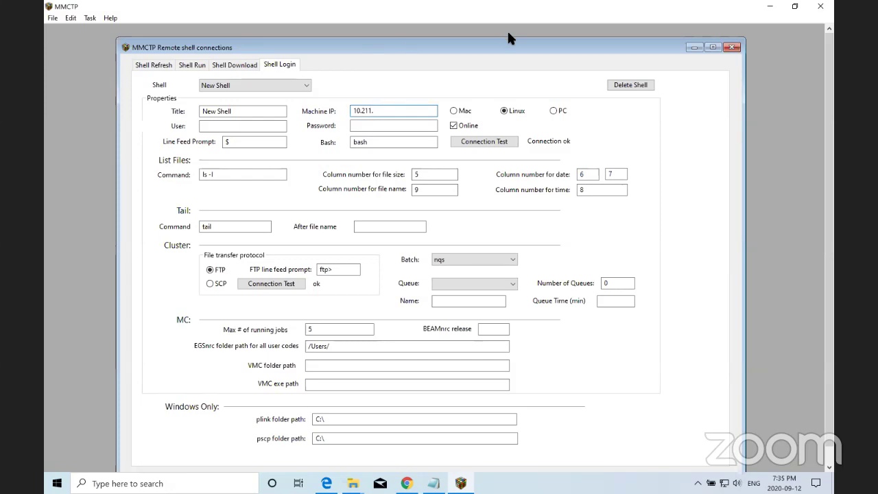
mouse_move(240, 11)
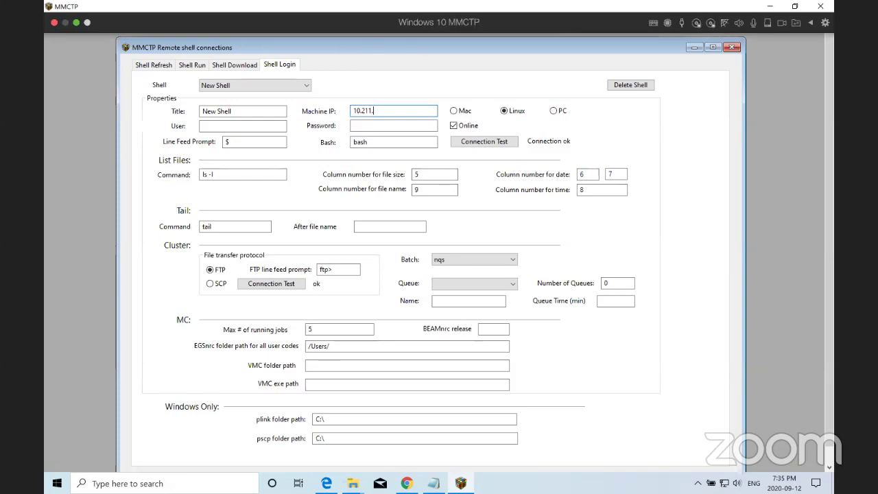
left_click(76, 24)
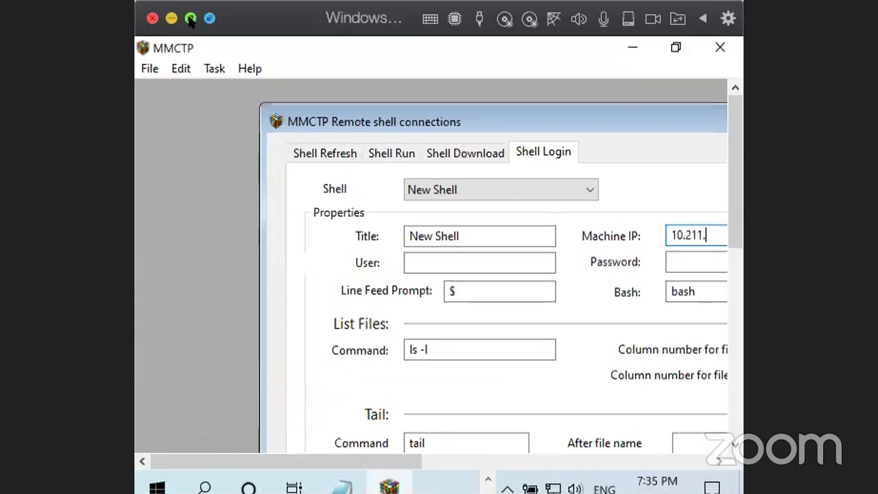
left_click(190, 19)
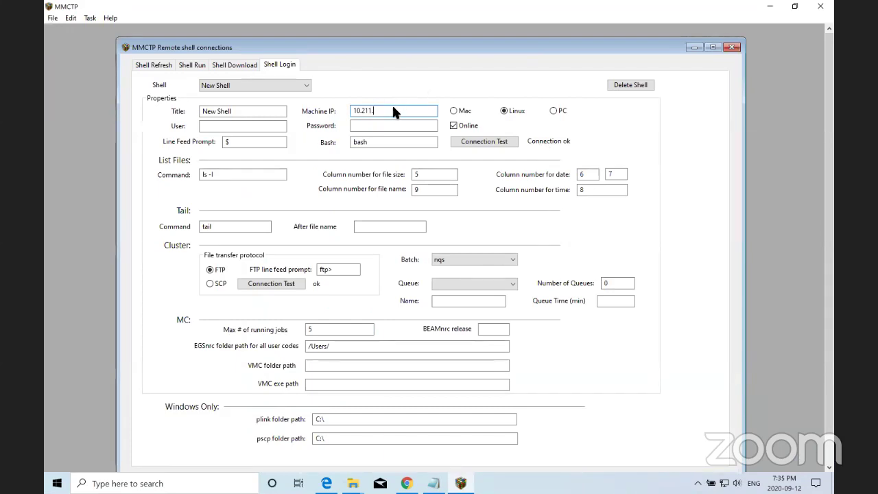
type("55.105")
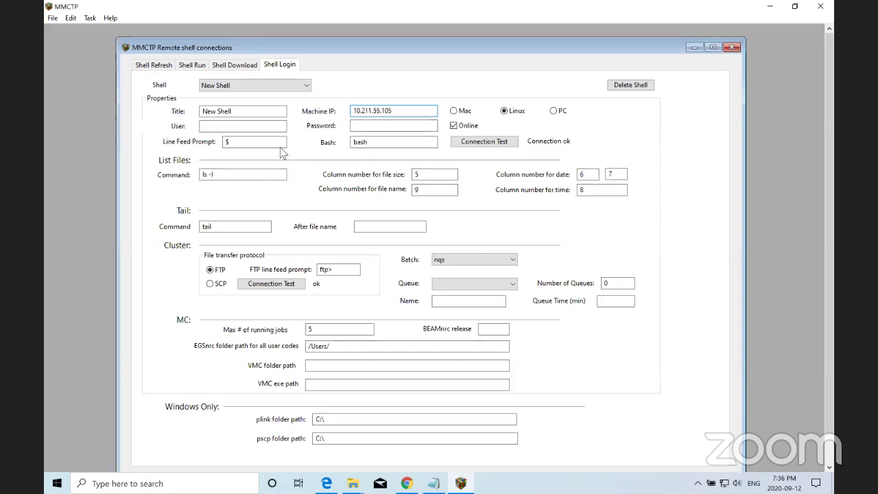
mouse_move(281, 152)
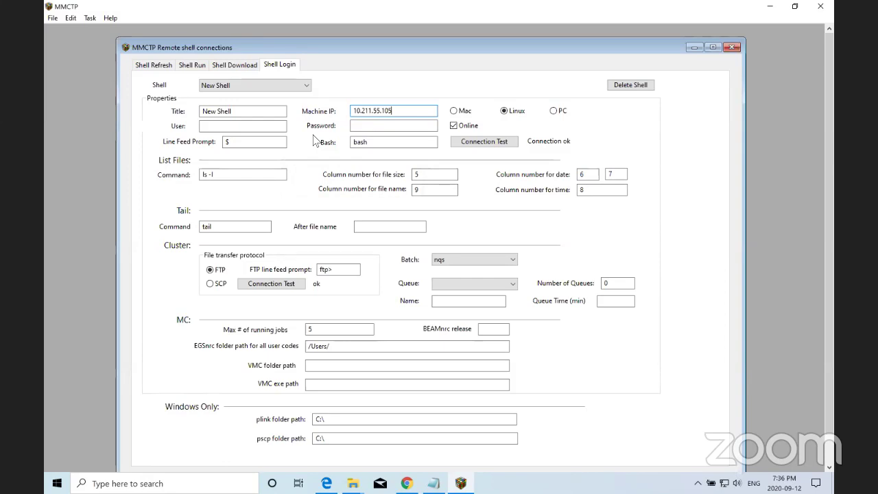
- Title the shell Ubuntu and enter its login user and password
left_click_drag(240, 111, 187, 112)
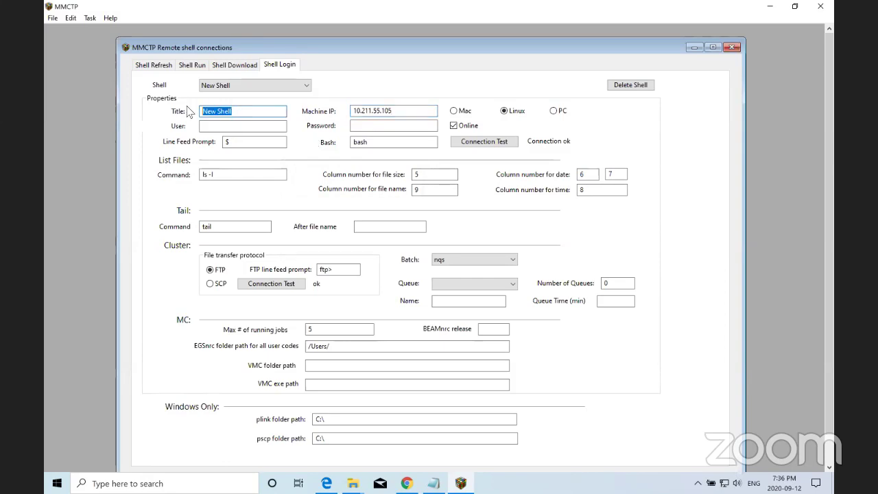
type("Ubuntu")
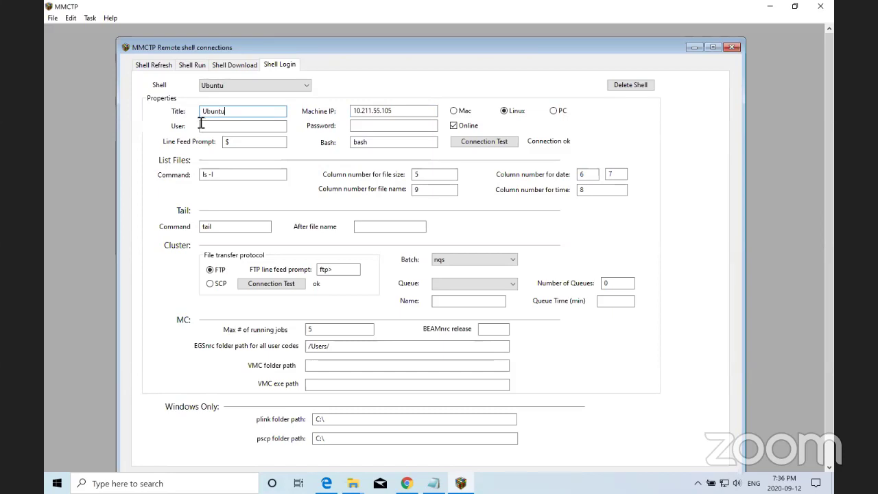
left_click(210, 125)
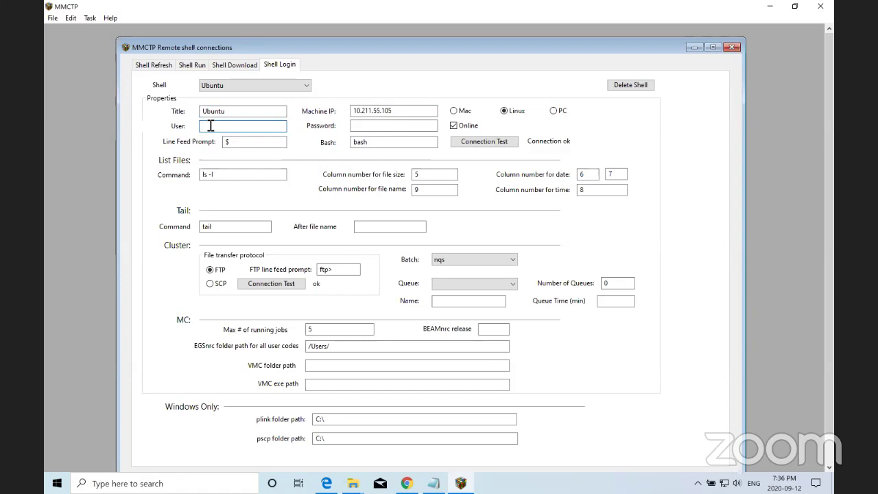
type("mmctp")
left_click(375, 126)
type("***")
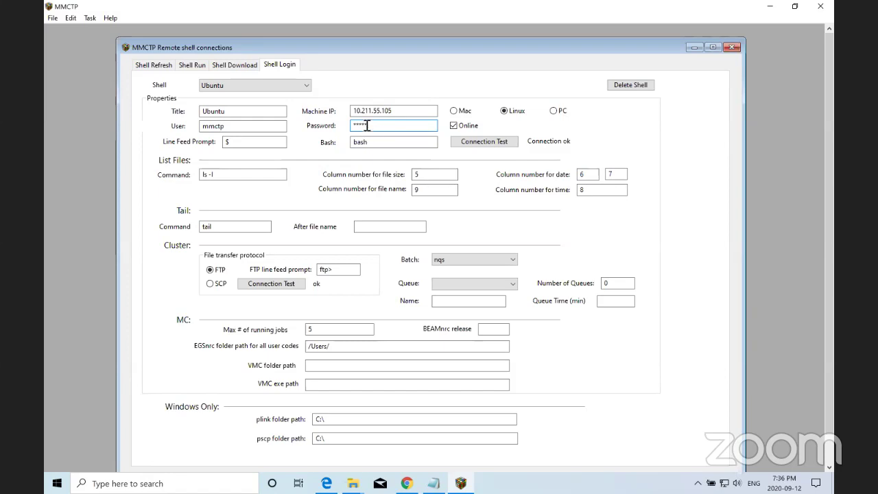
- Prefix the line feed prompt with the user name and run the connection test
left_click(247, 145)
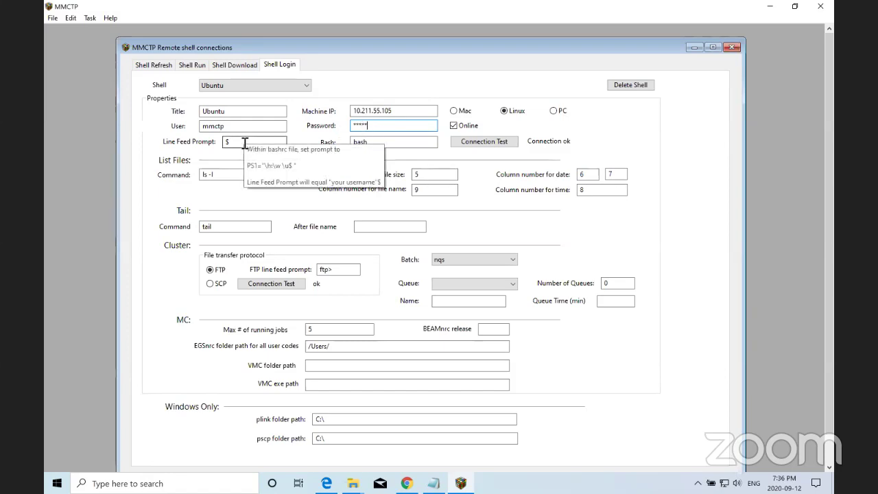
key("Home")
type("mmc")
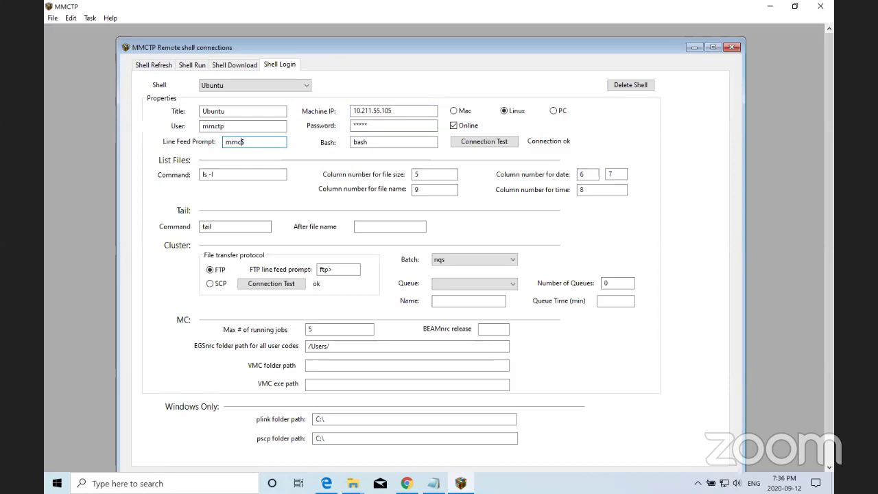
left_click(491, 144)
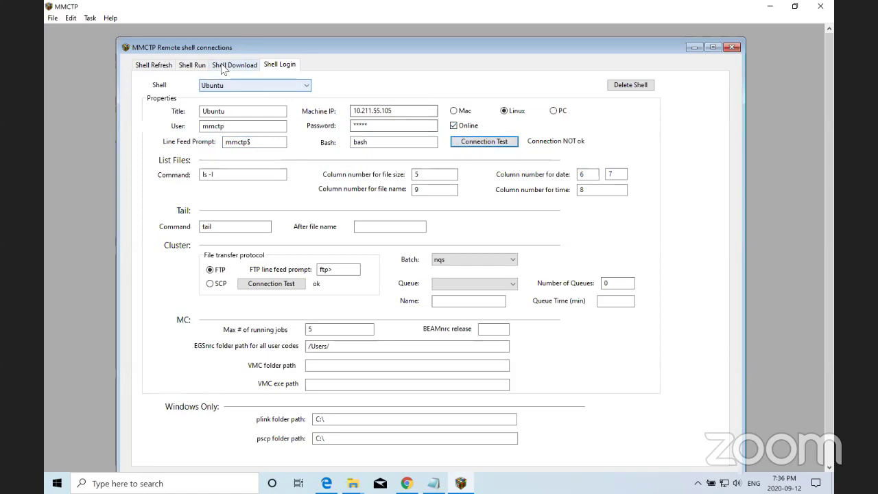
- Clear the Shell Run log and retest the connection from Shell Login
left_click(192, 65)
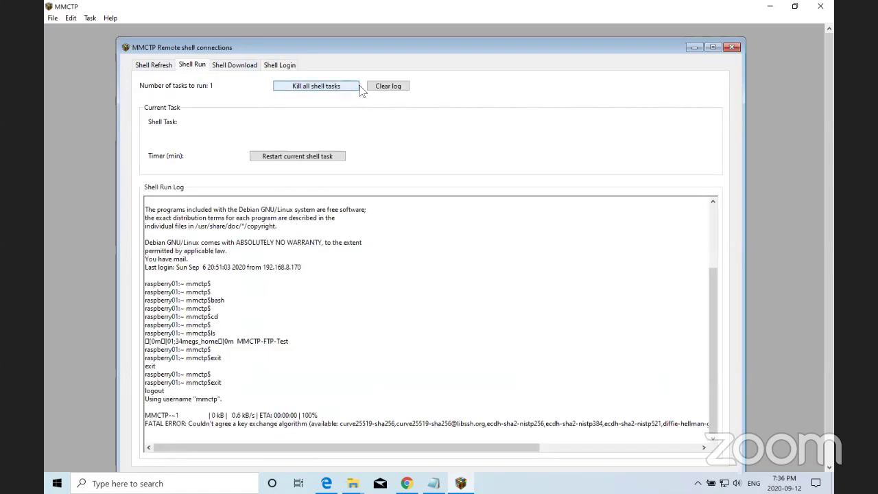
left_click(402, 88)
left_click(285, 66)
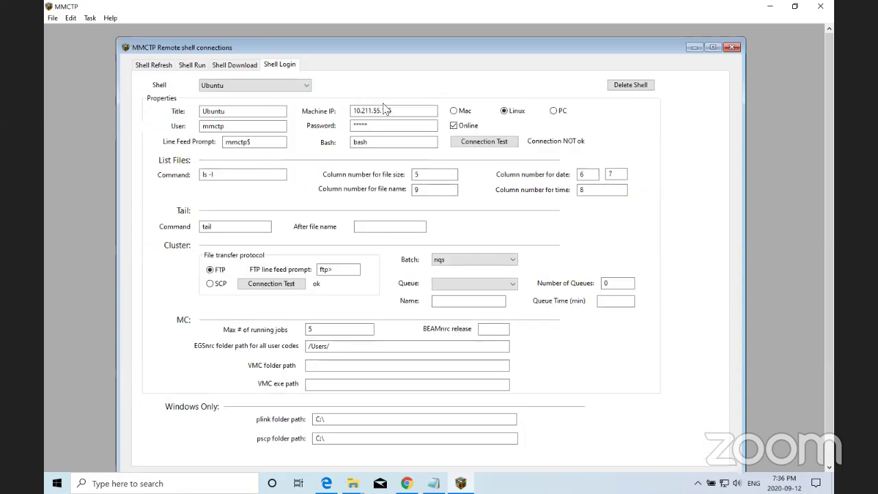
left_click(479, 142)
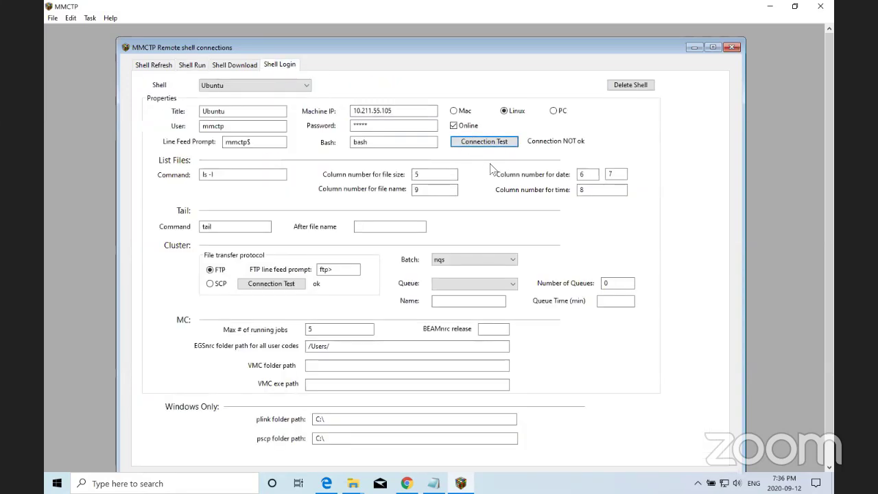
- Read the key-exchange FATAL ERROR in the Shell Run log, then clear it
left_click(195, 64)
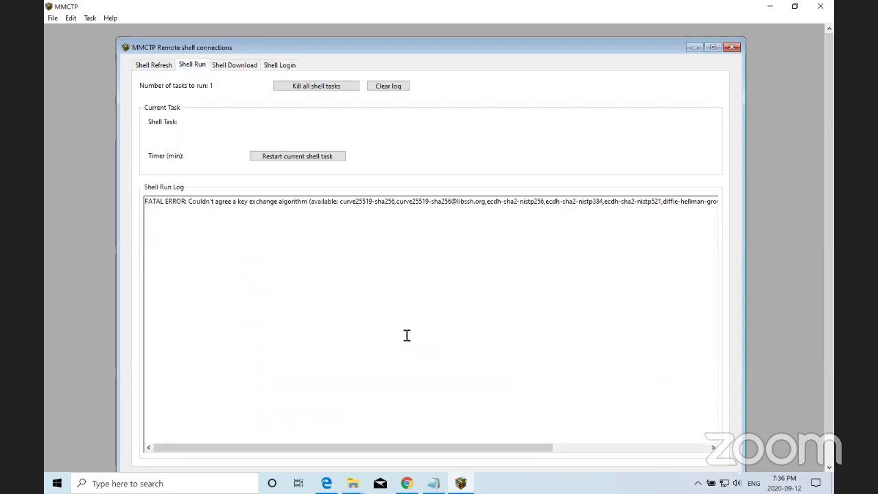
left_click_drag(518, 447, 454, 449)
left_click_drag(478, 449, 401, 398)
left_click(396, 89)
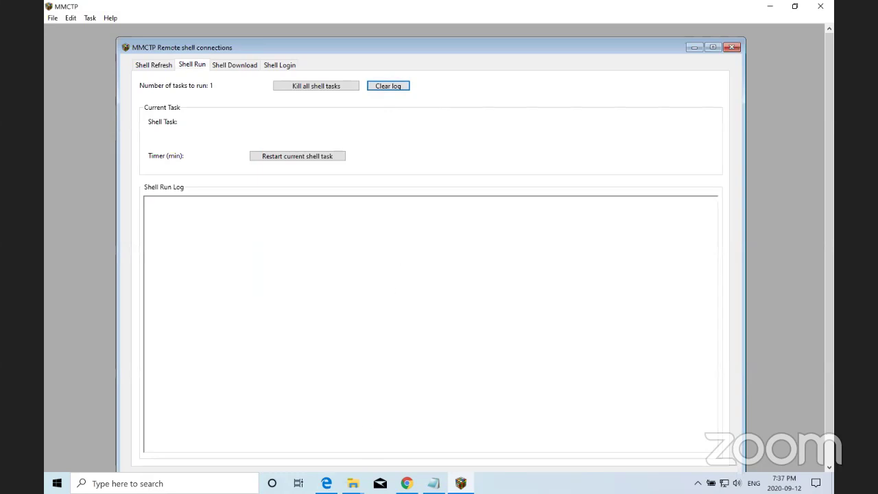
- Google 'putty' in a new Chrome tab and open putty.org's Download PuTTY page maximized
left_click(407, 483)
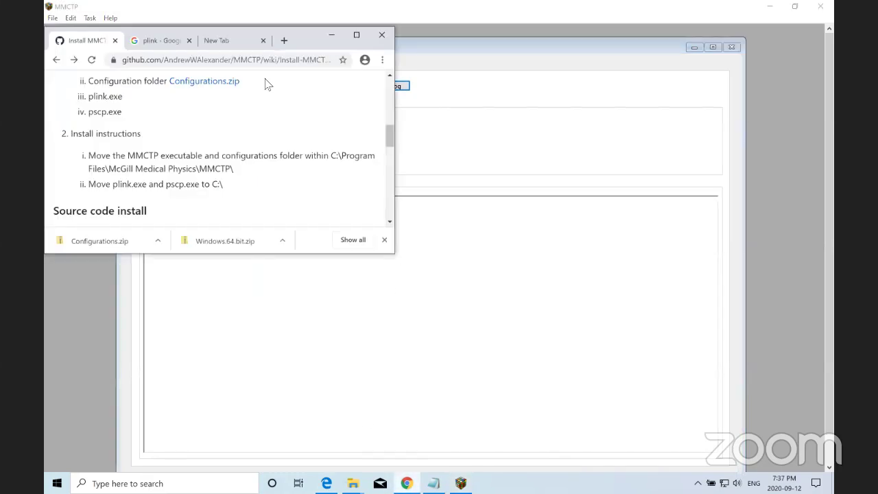
left_click(228, 44)
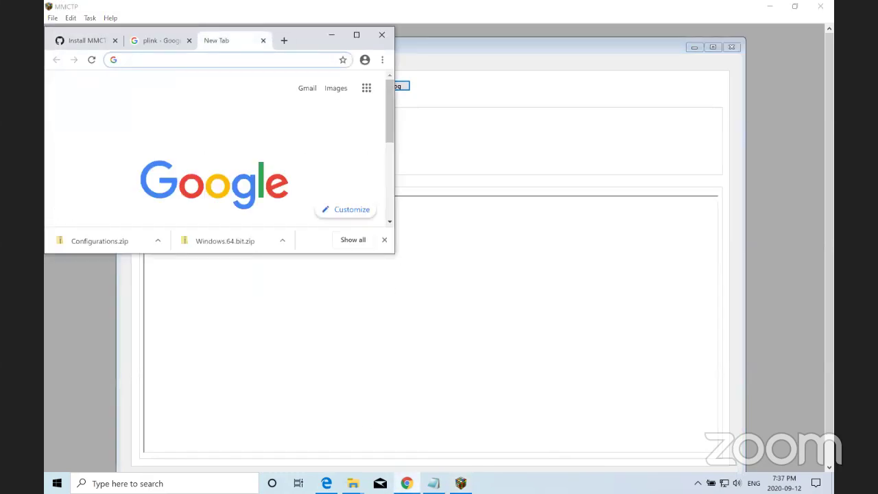
left_click_drag(310, 46, 447, 127)
type("puttu")
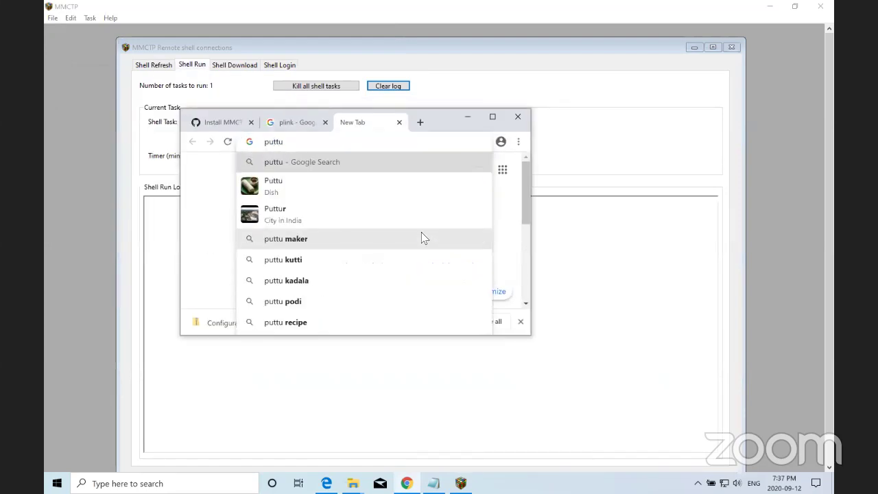
key("BackSpace")
type("y")
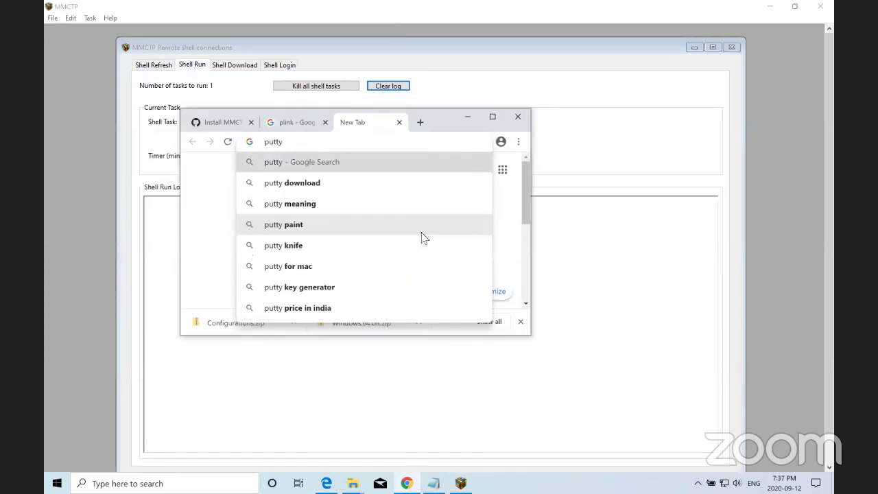
key("Return")
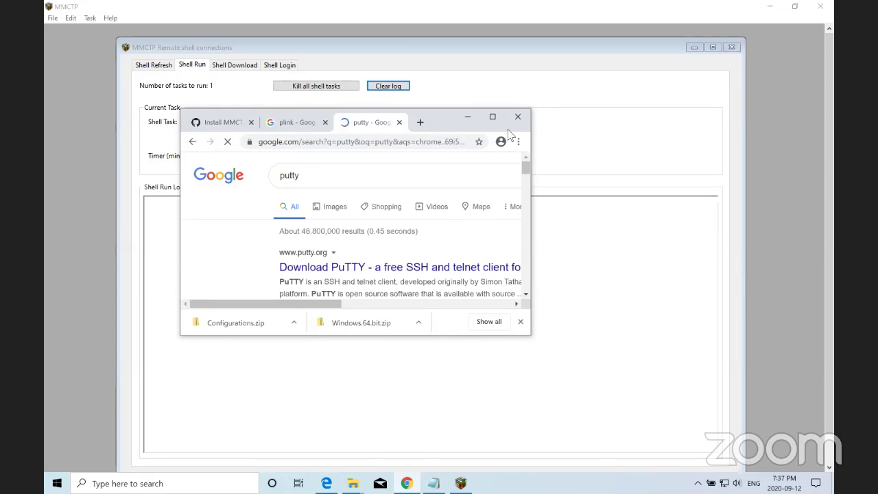
left_click(343, 268)
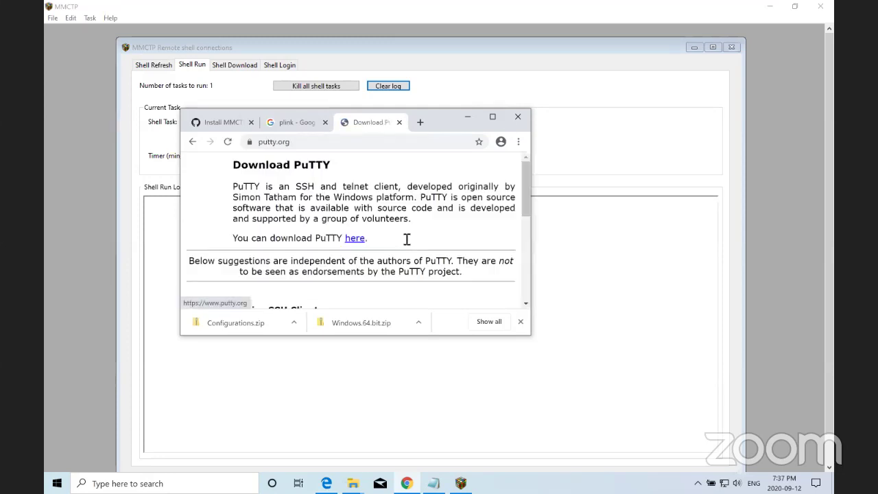
left_click(493, 116)
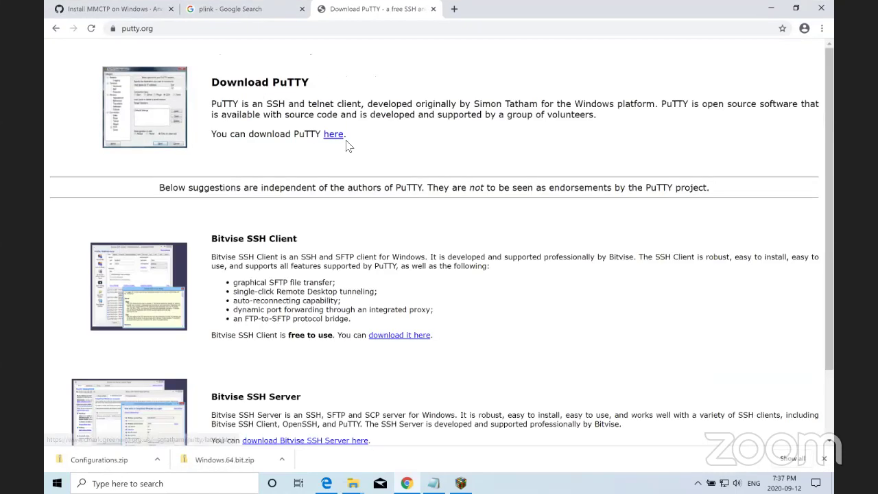
- Download putty-64bit-0.74-installer.msi and run it from the download shelf
left_click(333, 135)
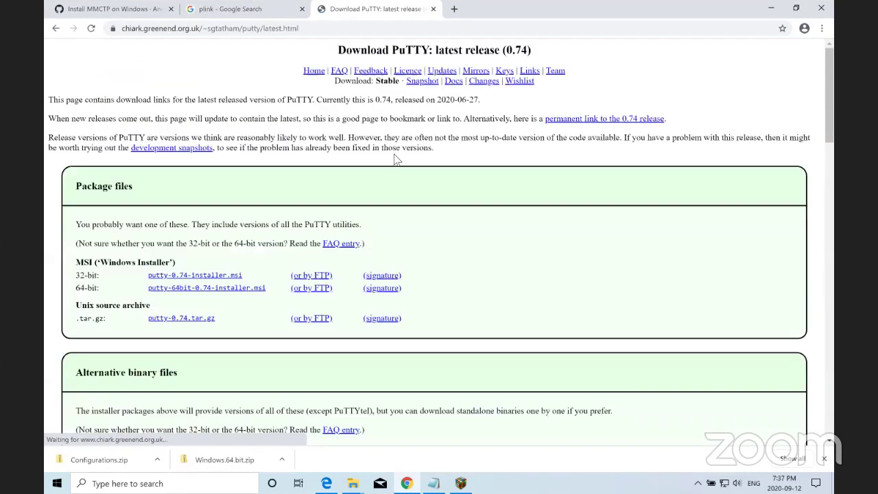
scroll(482, 245, "down", 3)
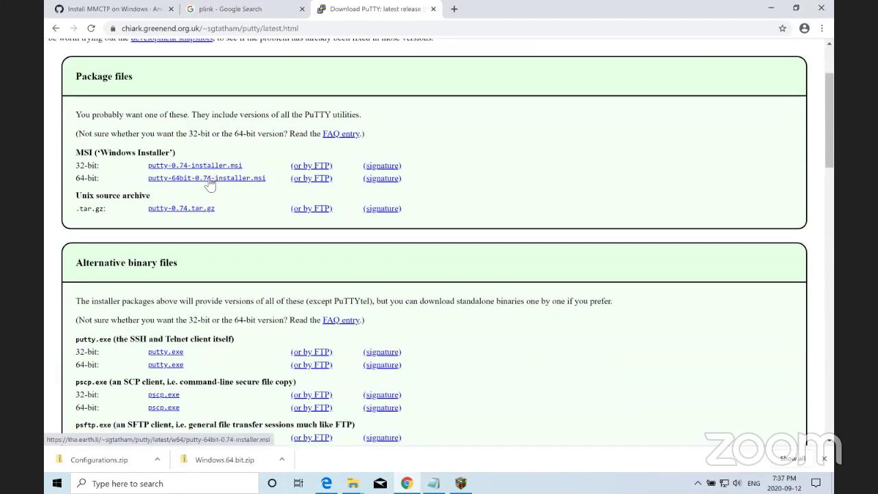
left_click(209, 179)
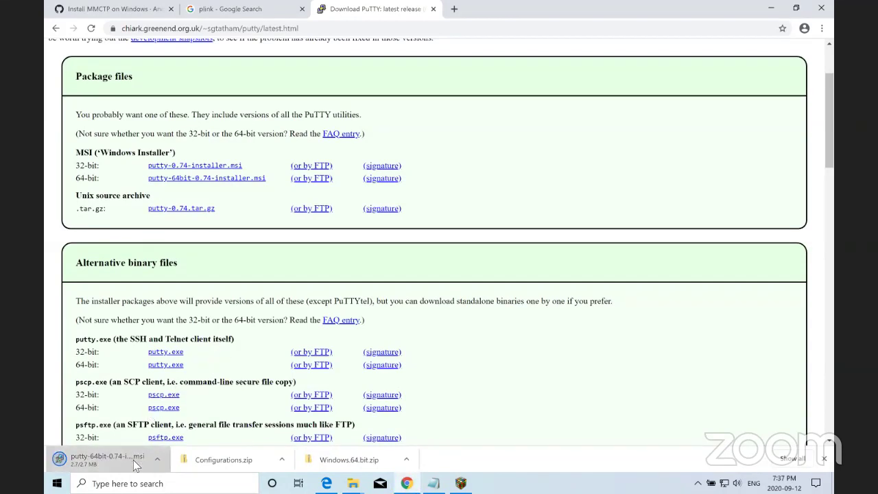
left_click(157, 458)
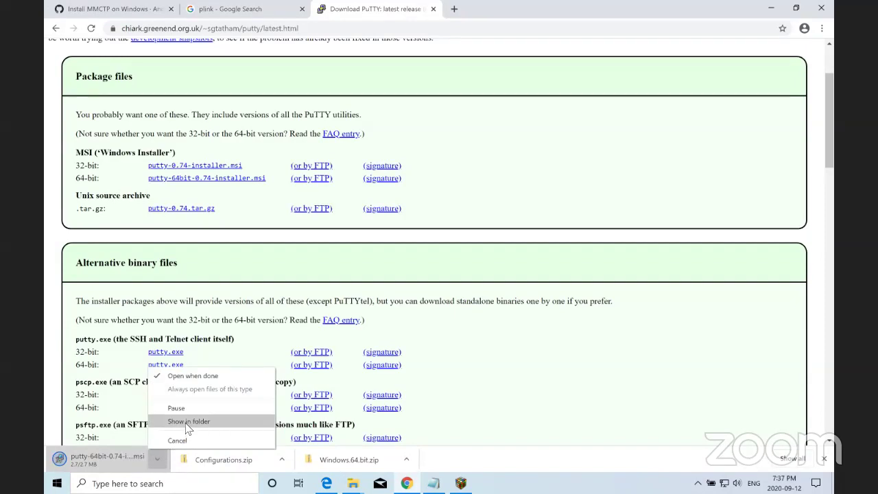
left_click(189, 421)
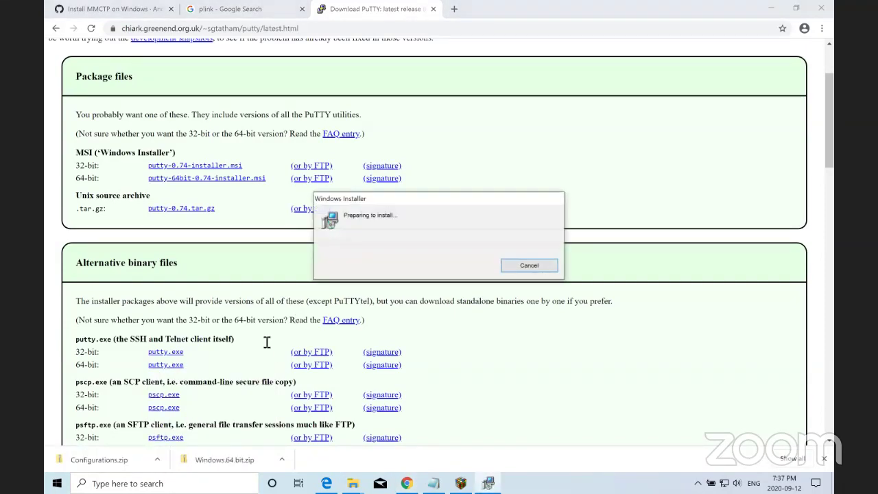
- Install PuTTY 0.74 (64-bit) into C:\Program Files\PuTTY\ with default features, approving UAC
left_click(498, 328)
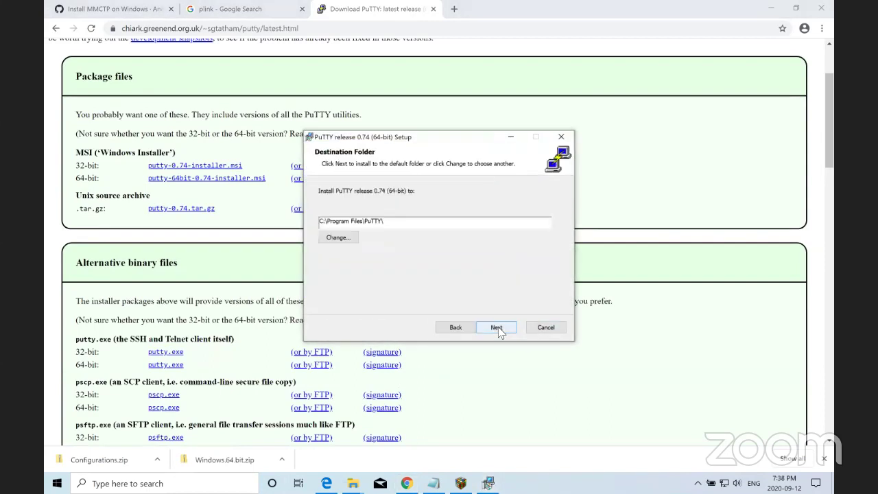
left_click(496, 328)
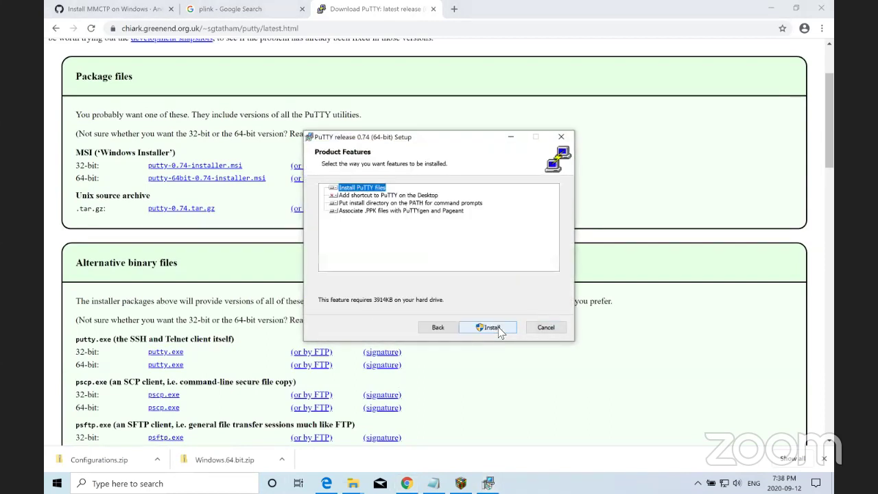
left_click(493, 327)
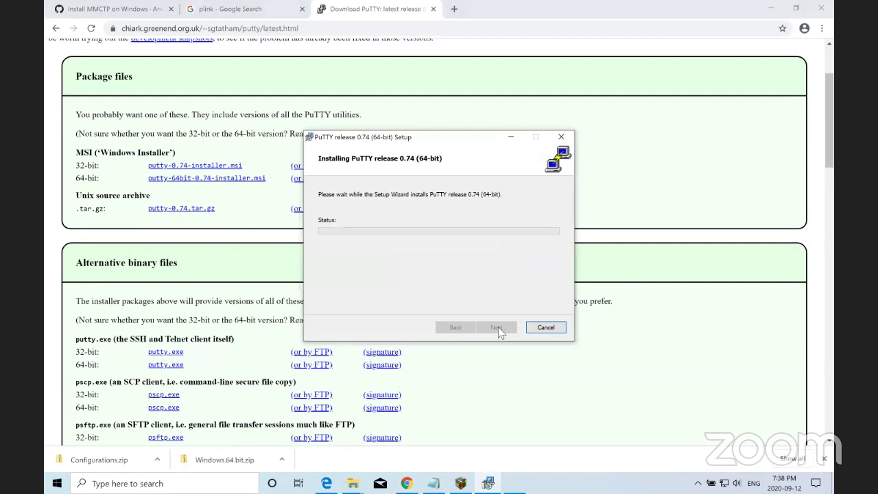
left_click(367, 305)
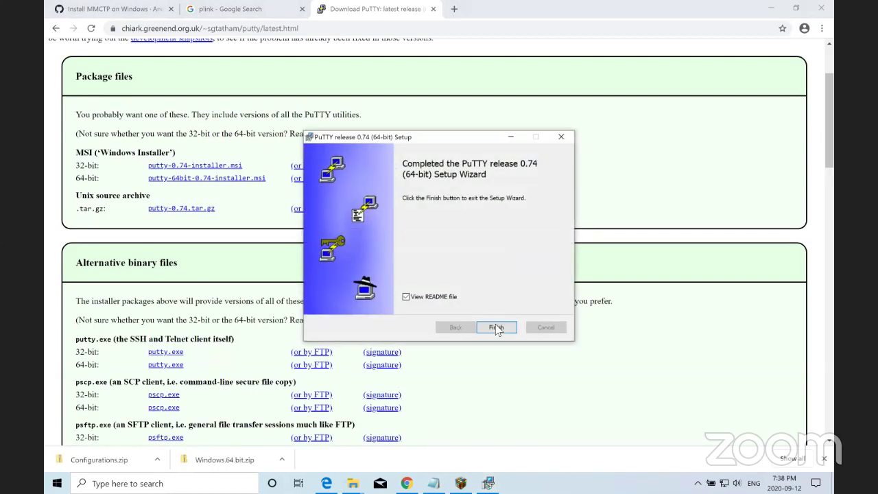
left_click(497, 328)
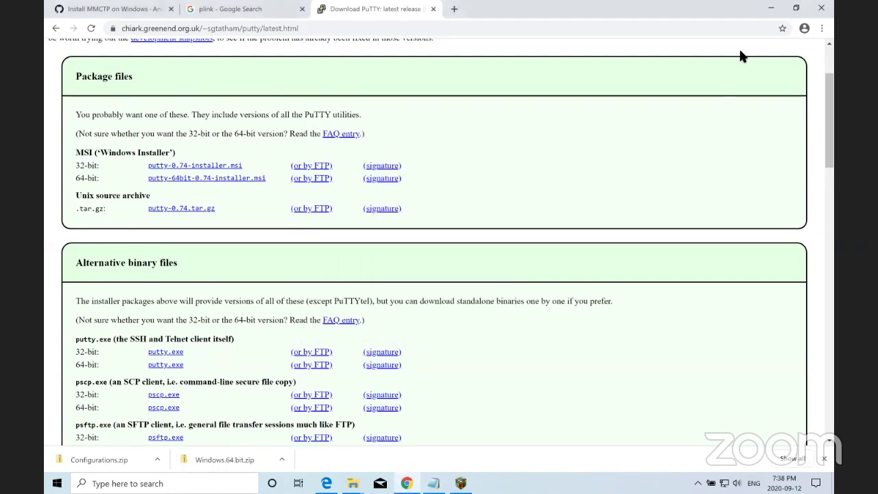
left_click(770, 9)
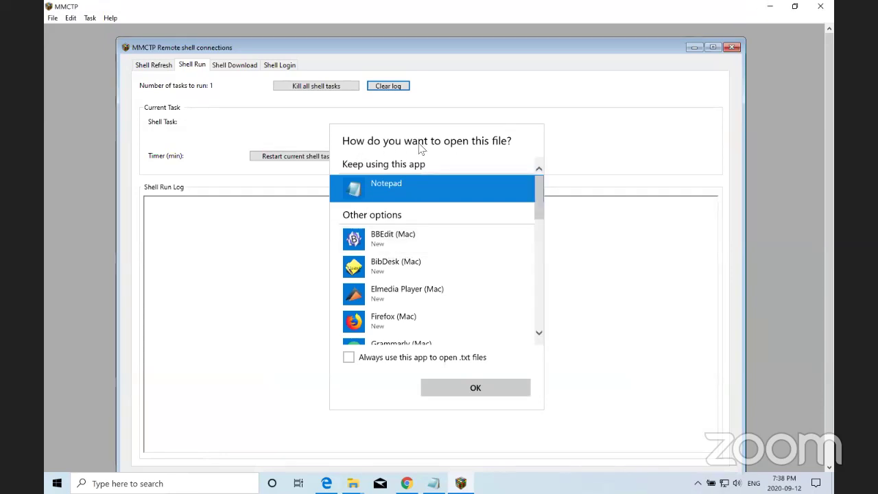
- Open the PuTTY README in Notepad, then minimize MMCTP and Notepad
left_click(473, 388)
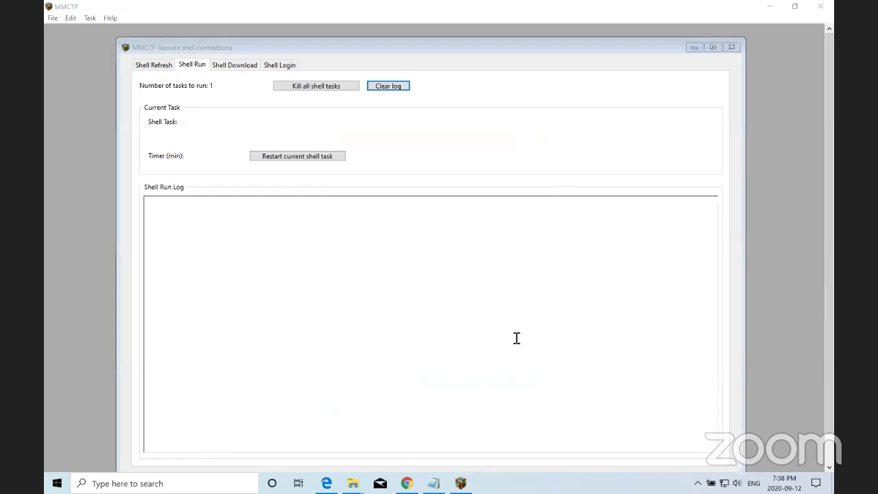
left_click(769, 7)
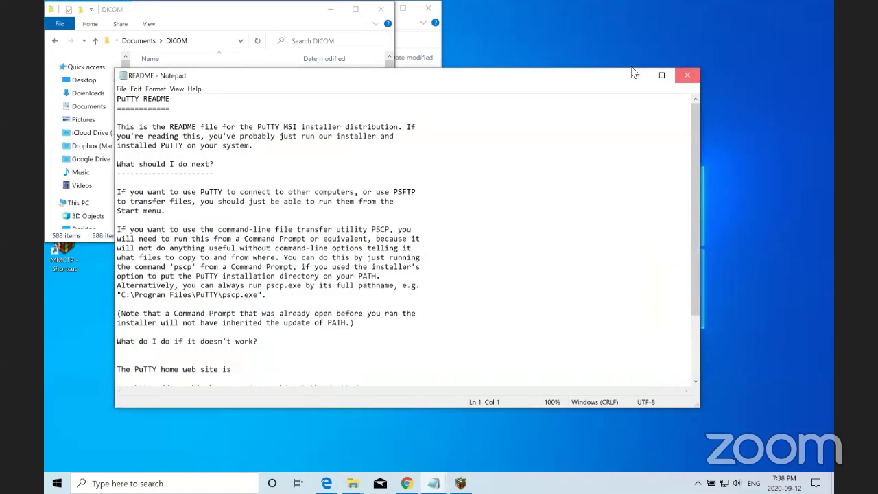
left_click(636, 75)
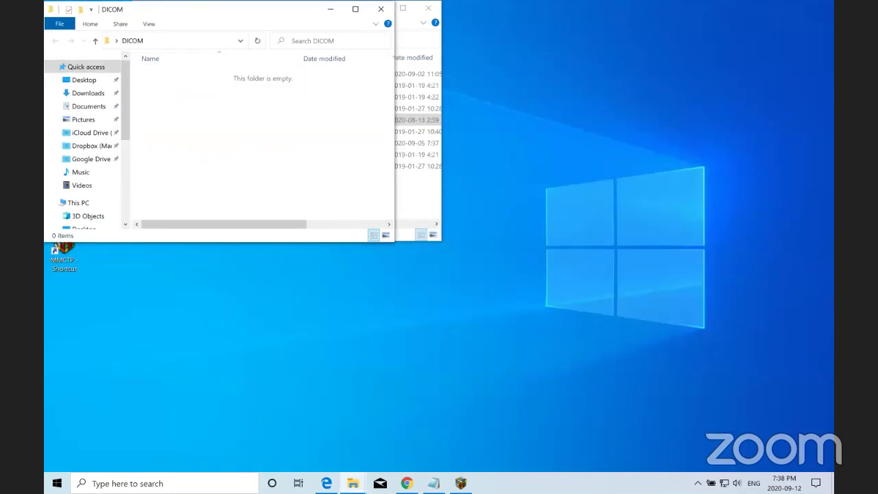
- Close the empty DICOM and MMCTP zip contents Explorer windows
left_click_drag(164, 15, 478, 182)
left_click(699, 182)
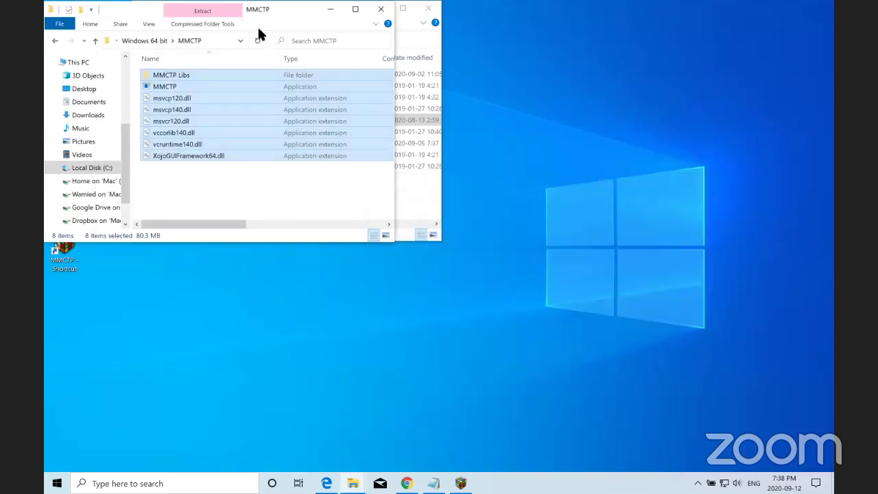
left_click_drag(295, 9, 634, 176)
left_click(719, 175)
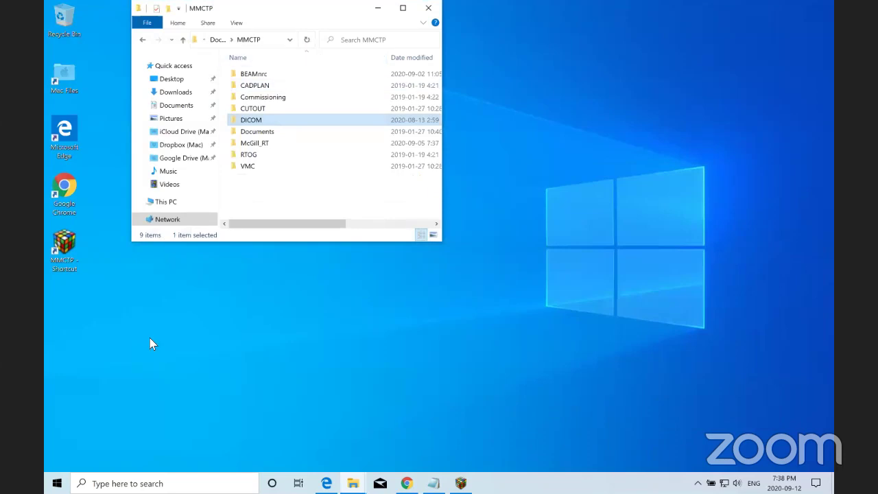
- Launch PuTTY from Windows search and enter host 10.211.55.105 for SSH on port 22
key("super+s")
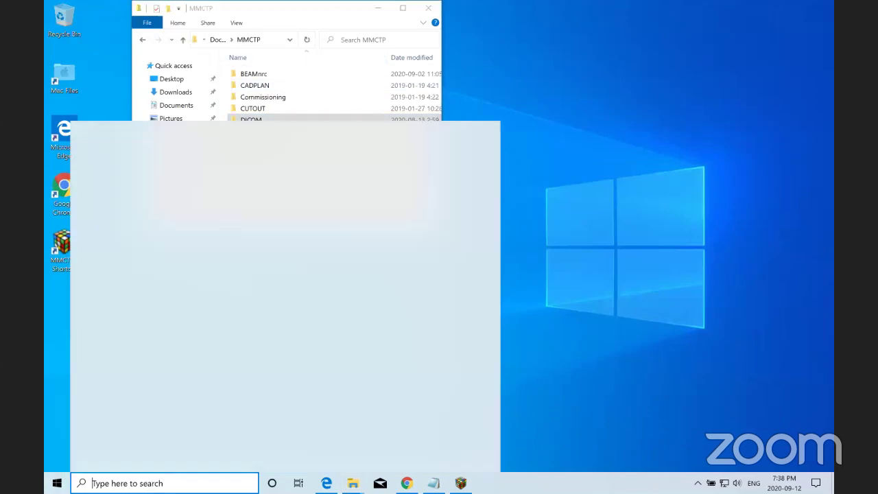
type("pu")
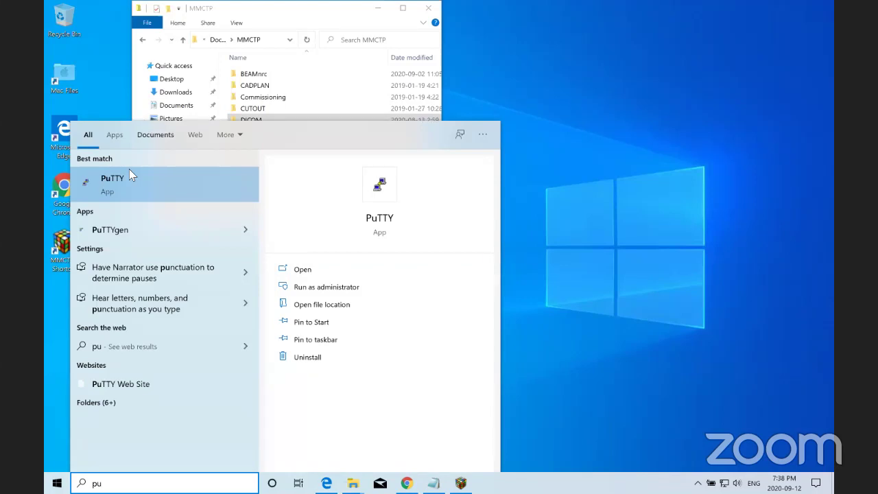
left_click(128, 169)
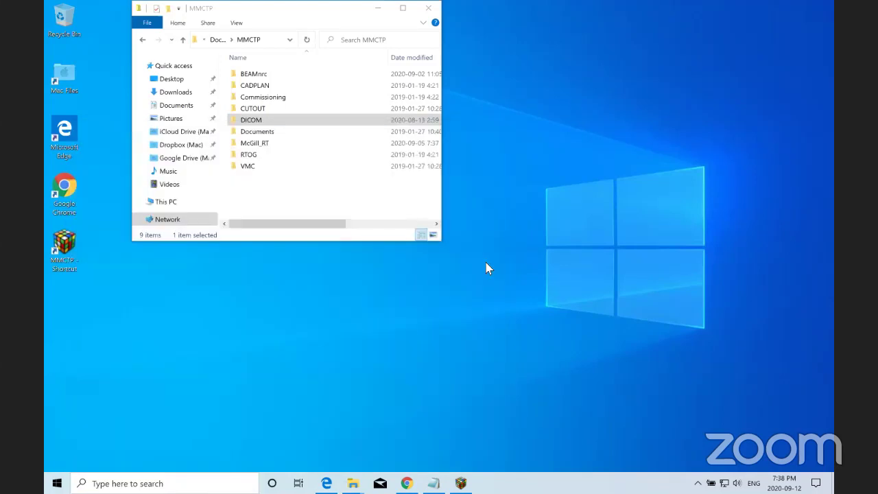
type("10.211.")
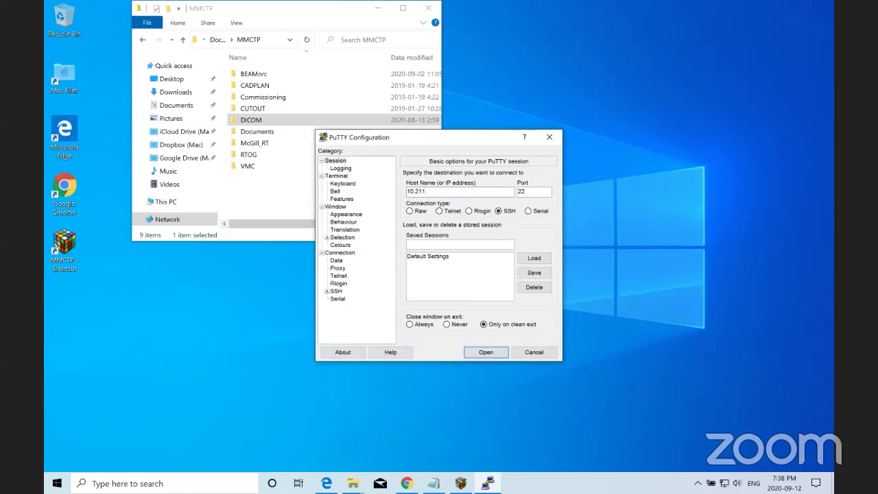
type("55.105")
- Open the SSH session, accept the host key, log in, and switch back to MMCTP
left_click(486, 352)
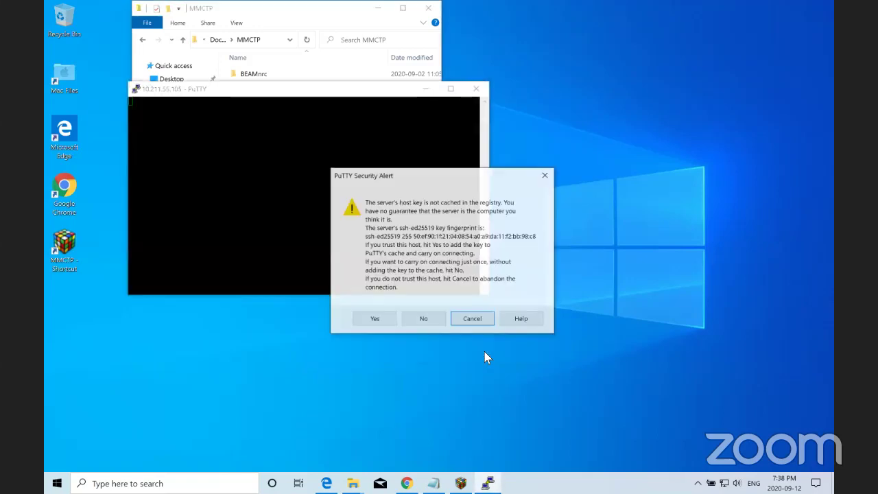
left_click(375, 319)
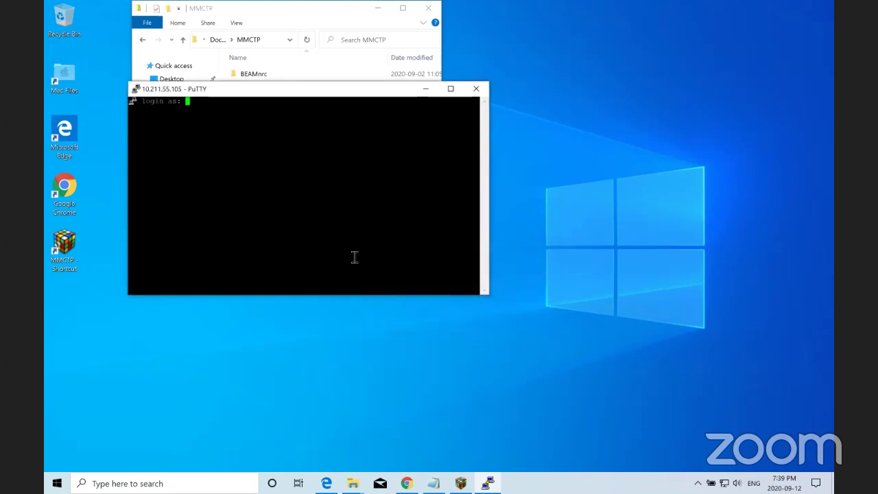
type("mmctp")
key("Return")
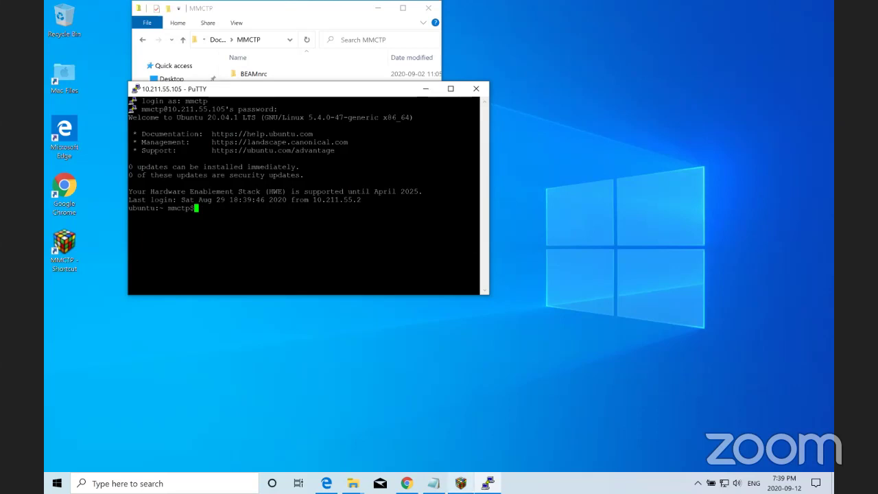
left_click(460, 482)
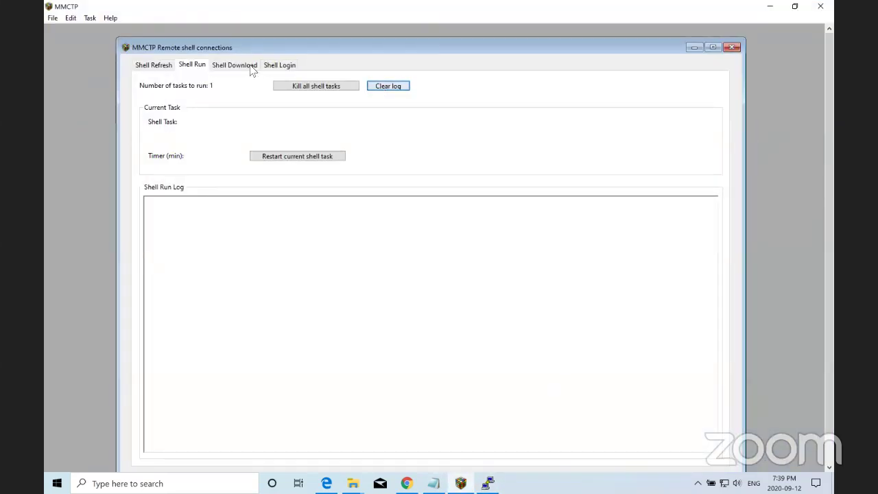
- Retest the Ubuntu shell connection, then delete the Ubuntu shell entry
left_click(273, 65)
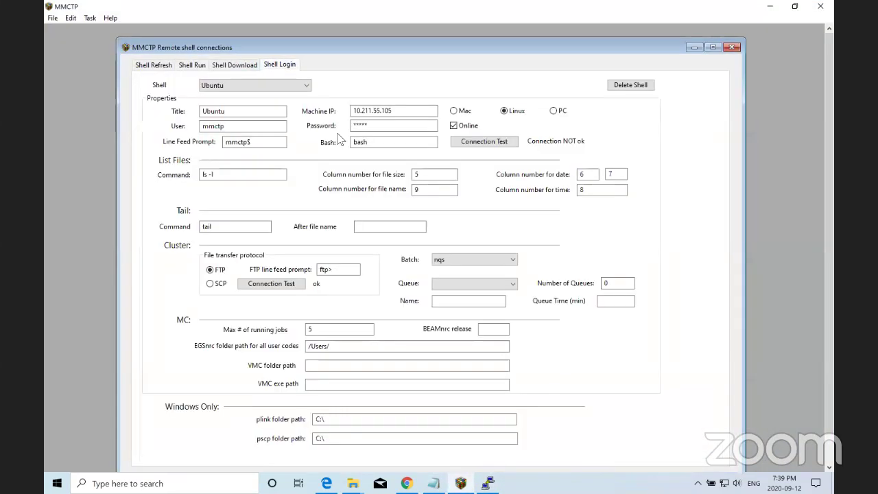
left_click(472, 145)
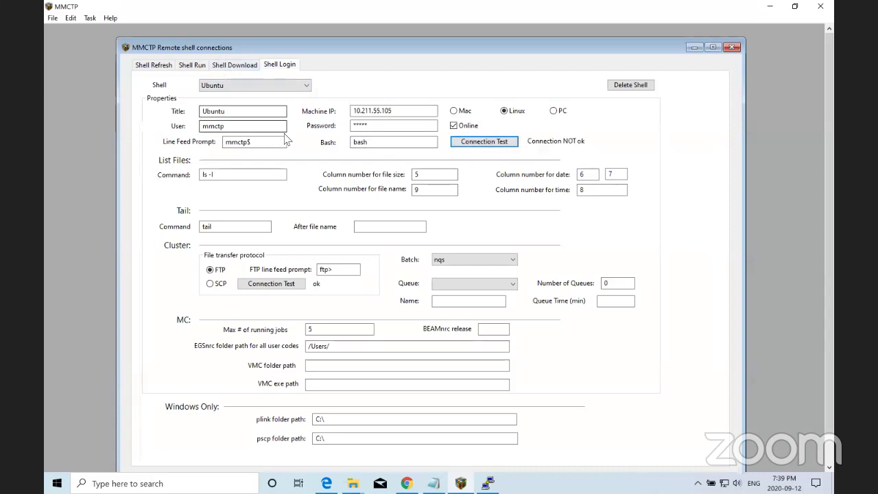
double_click(389, 129)
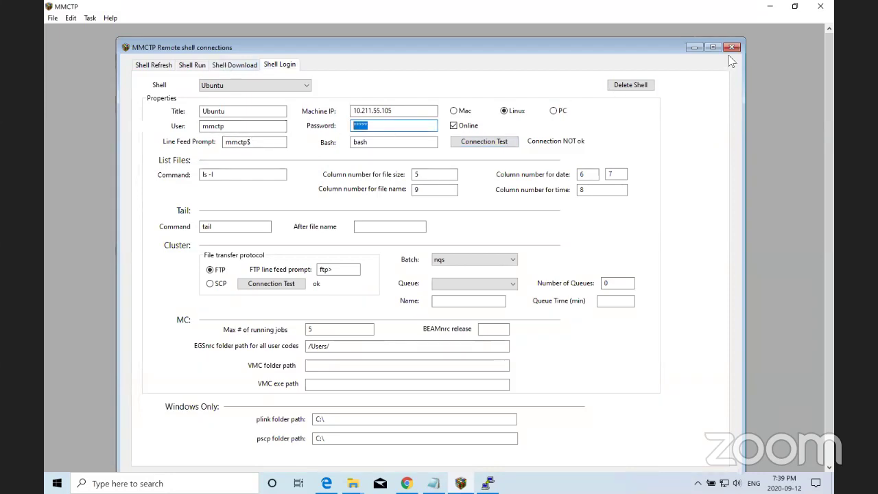
left_click(641, 86)
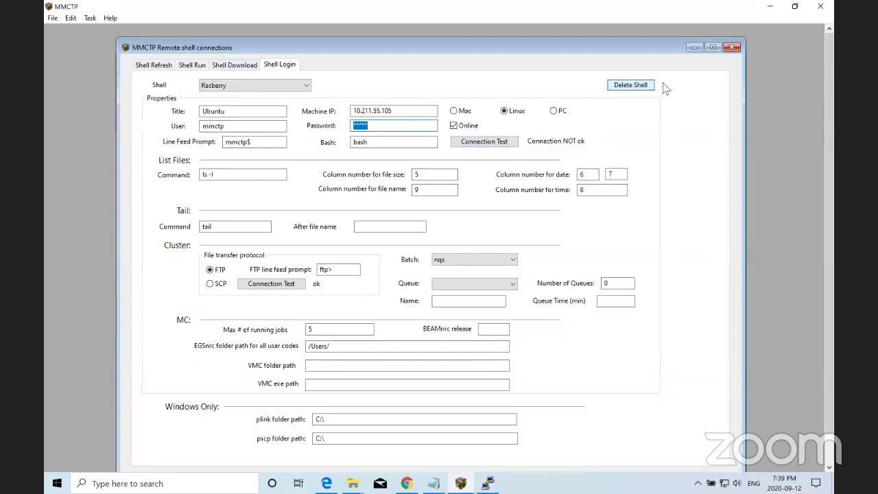
- Close the connections window and Open Patient dialog, then reopen File > Configurations > Remote shell connections
left_click(733, 50)
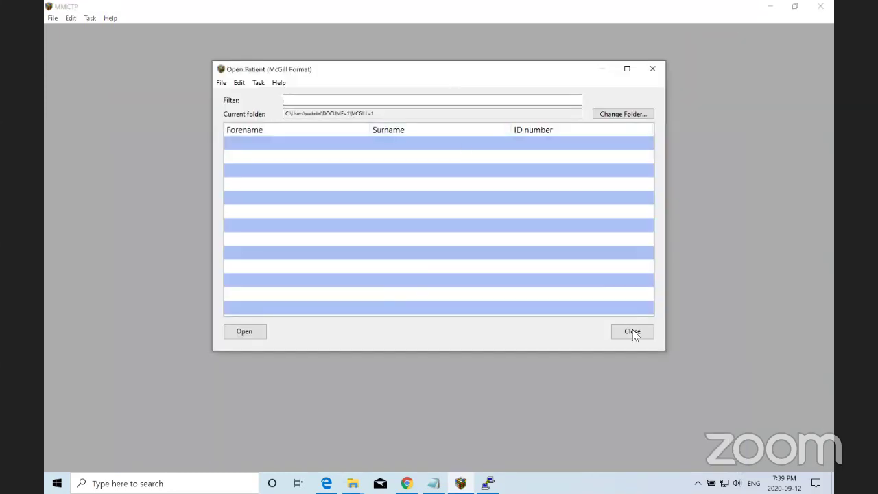
left_click(631, 331)
left_click(54, 20)
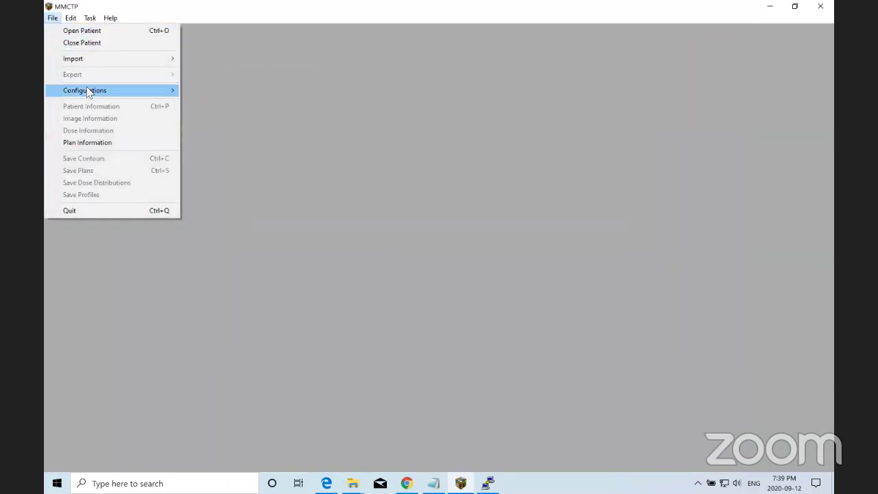
mouse_move(86, 90)
left_click(238, 127)
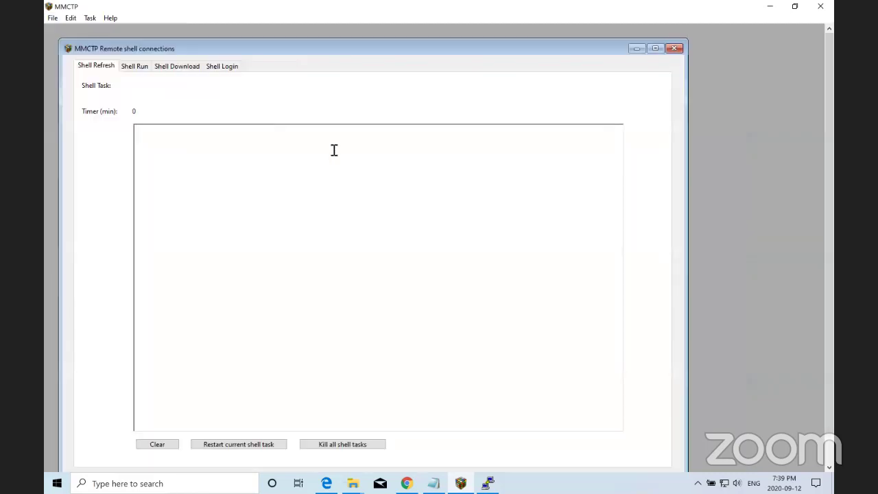
- Show the shell login properties and correct the spelling of the Raspberry shell title
left_click(221, 65)
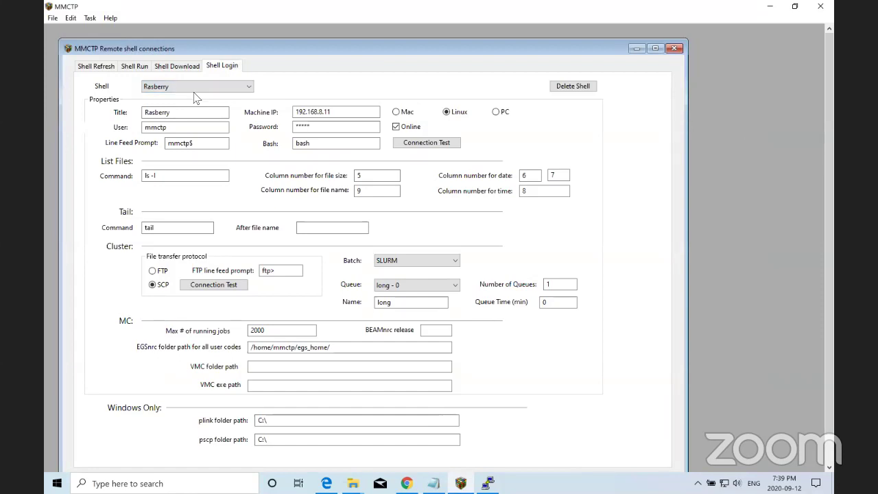
left_click(157, 112)
type("p")
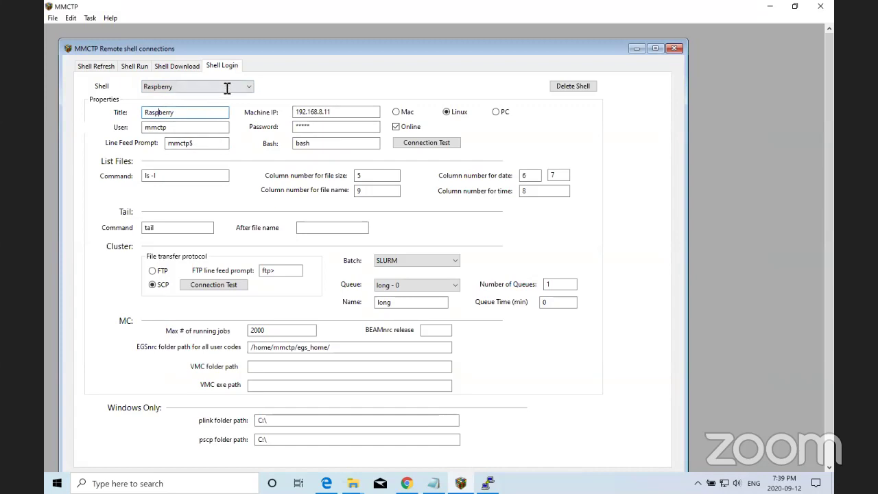
- Add a new shell titled Ubuntu at 10.211.55.105 with login user name, password and prompt
left_click(227, 88)
left_click(218, 107)
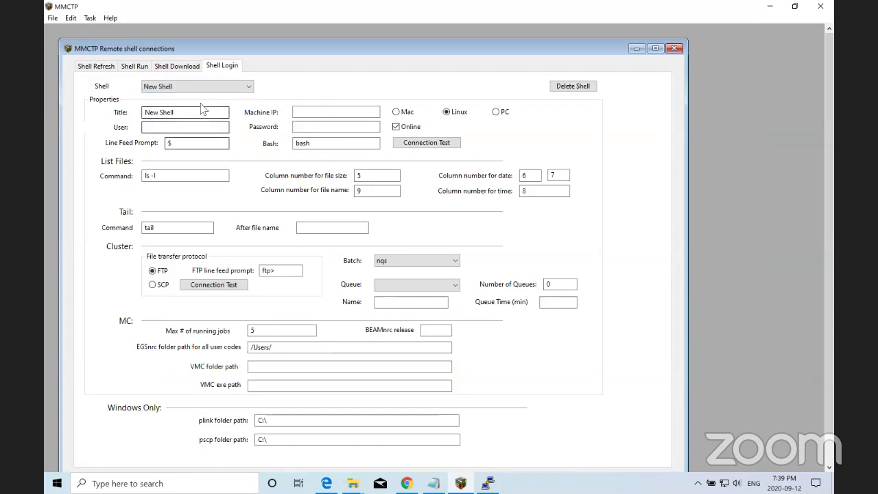
left_click_drag(203, 110, 135, 115)
type("Ubuntu")
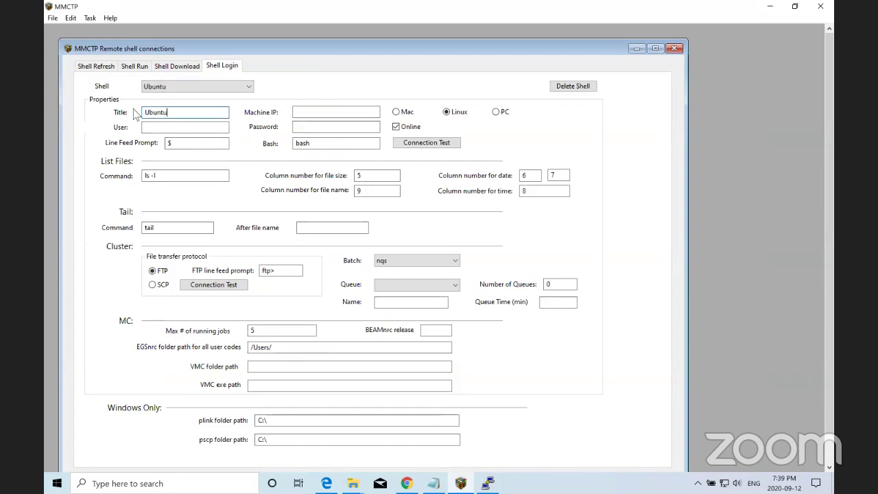
key("Tab")
type("10")
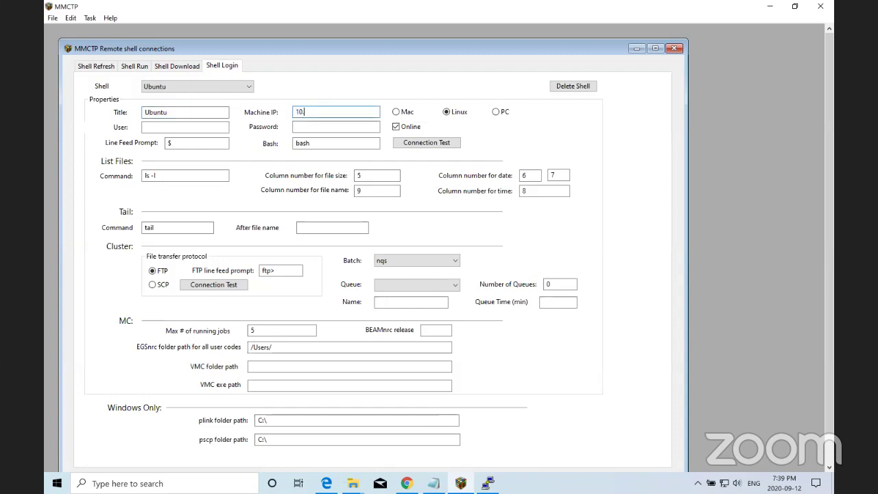
type(".211.55.105")
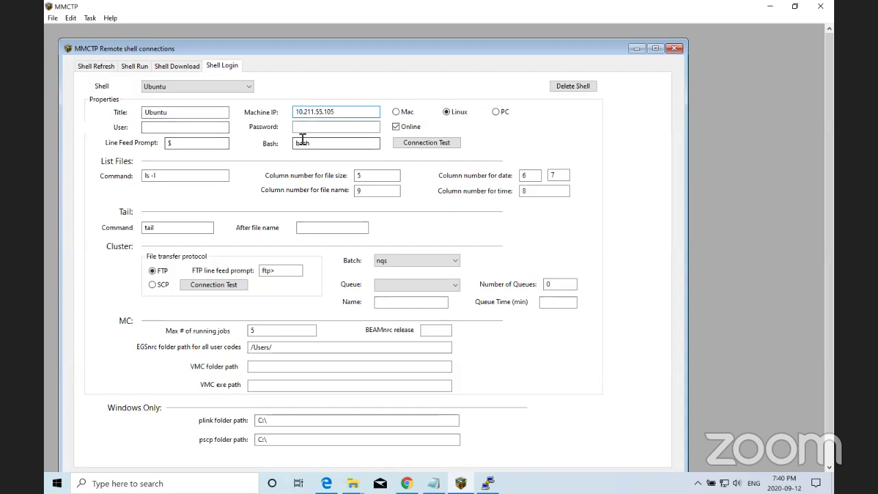
left_click(201, 128)
type("mmc")
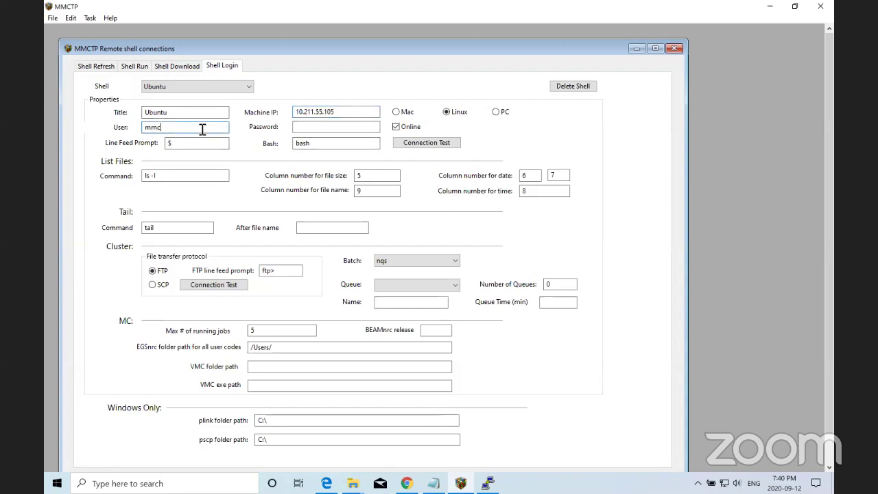
type("tp")
key("Tab")
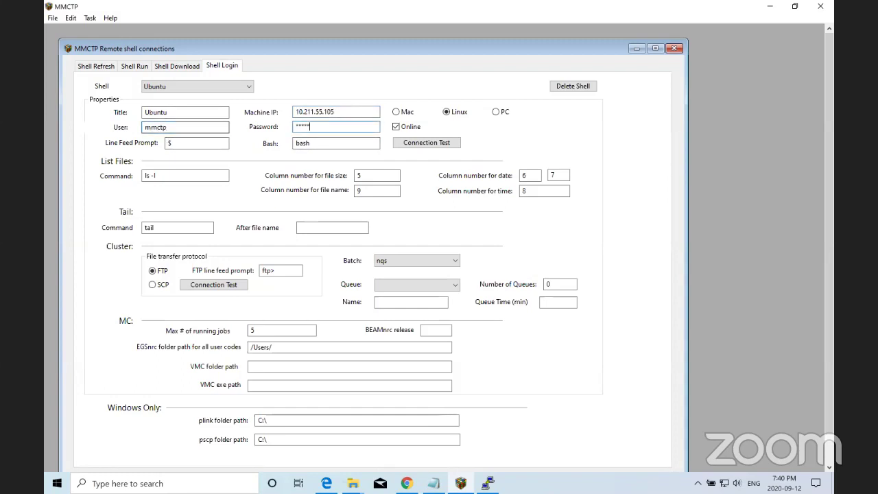
left_click(182, 144)
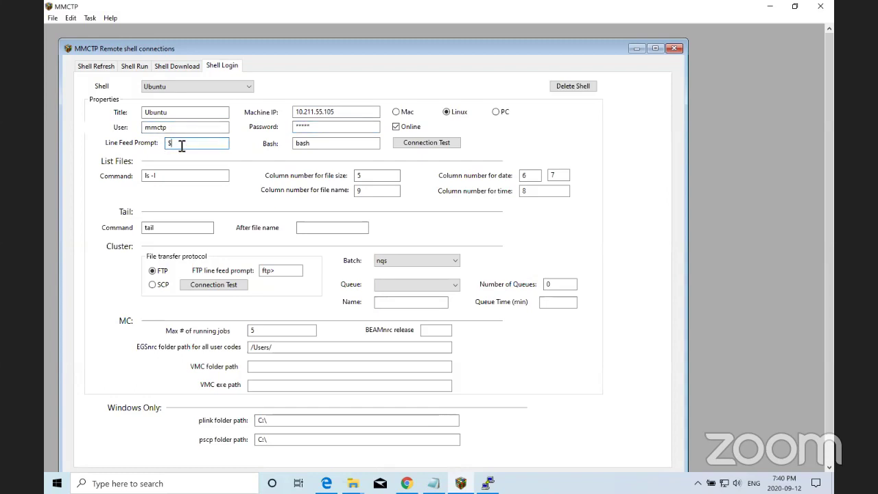
- Test the Ubuntu shell connection, then clear the error messages from the Shell Run log
left_click(415, 144)
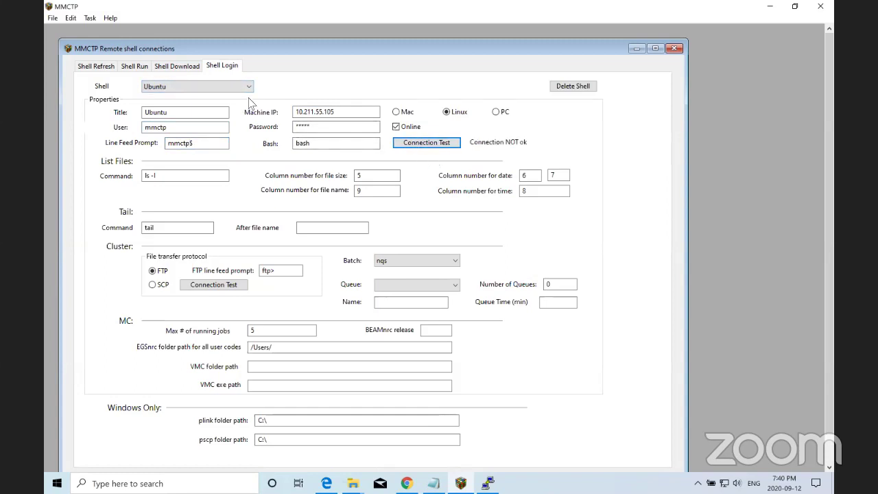
left_click(168, 67)
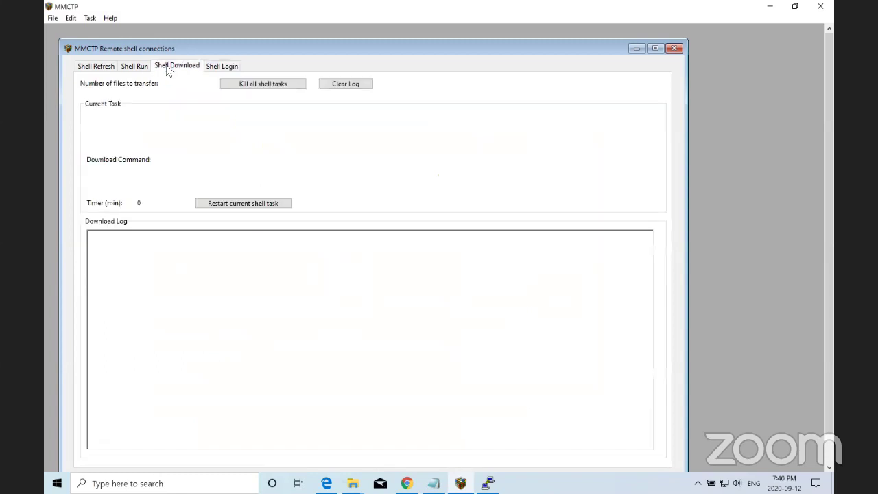
left_click(125, 67)
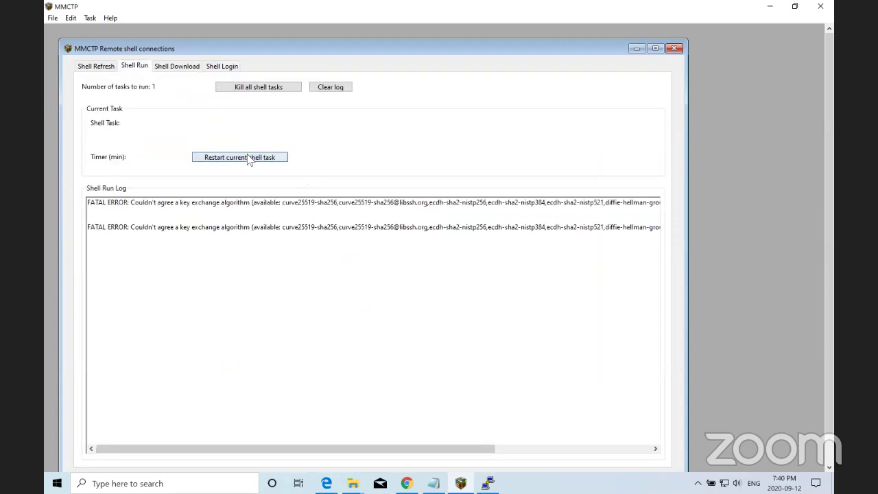
left_click(339, 93)
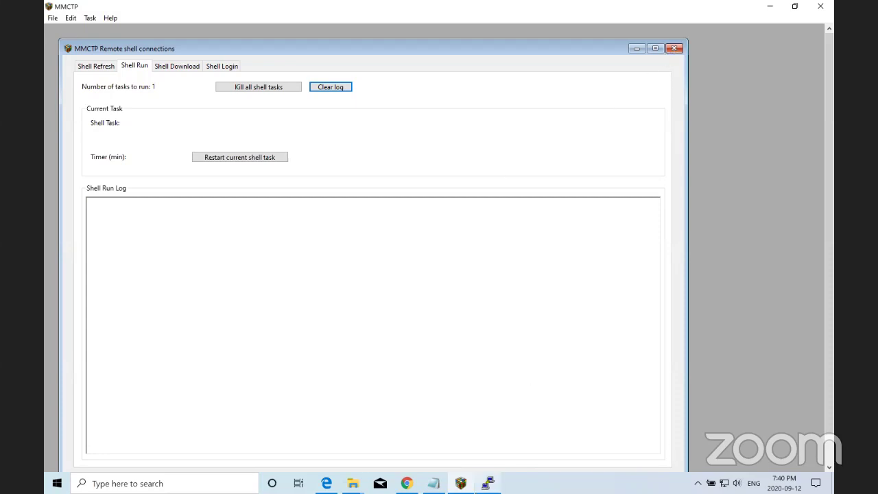
- Close the old PuTTY session and open a fresh SSH connection to 10.211.55.105
left_click(488, 482)
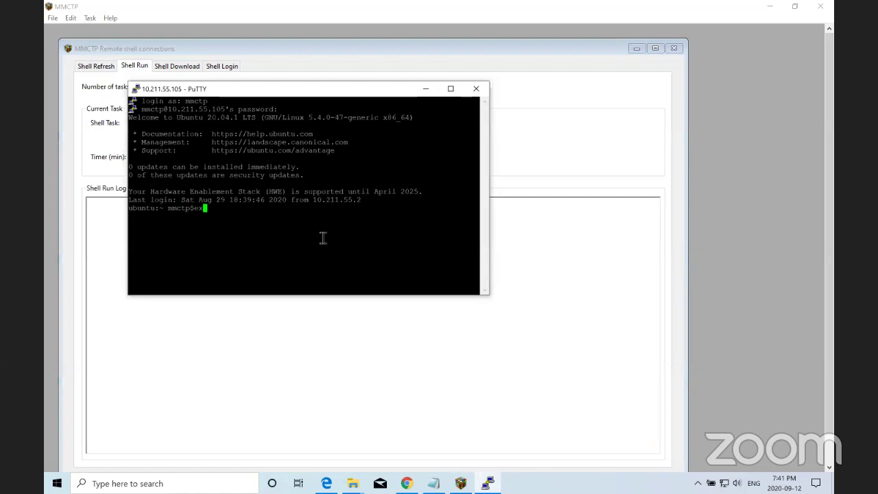
key("ctrl+d")
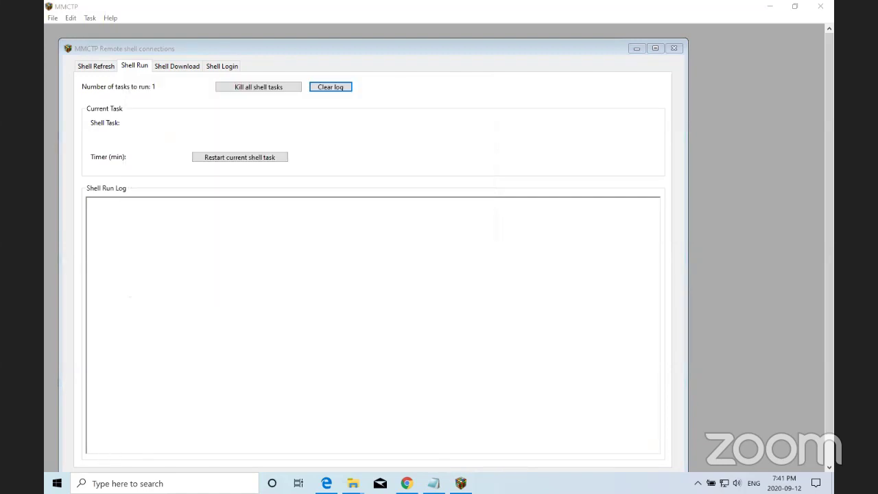
left_click(57, 483)
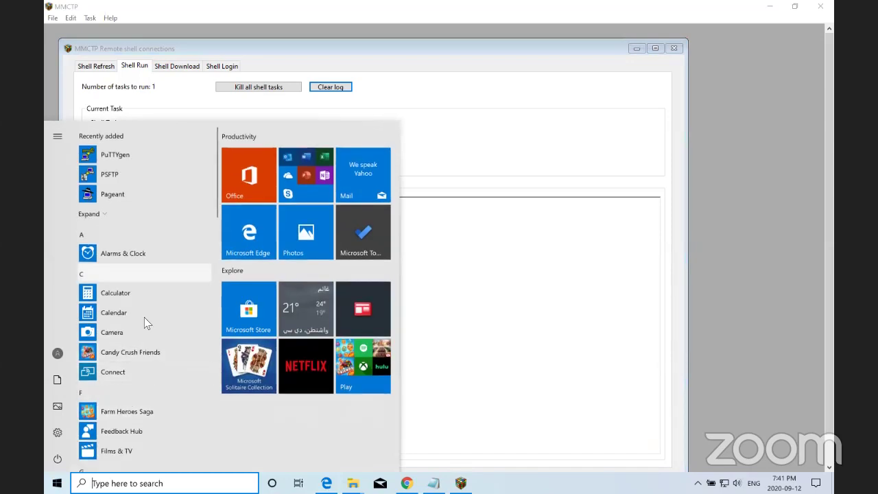
type("putt")
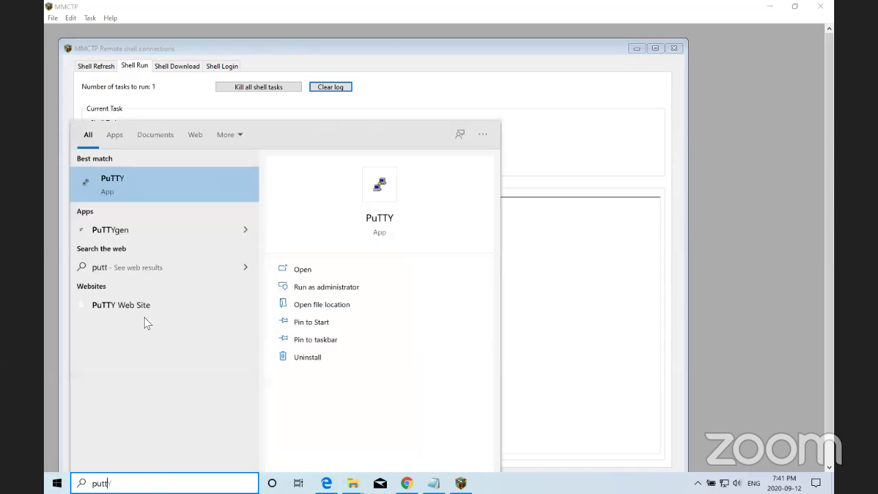
key("Return")
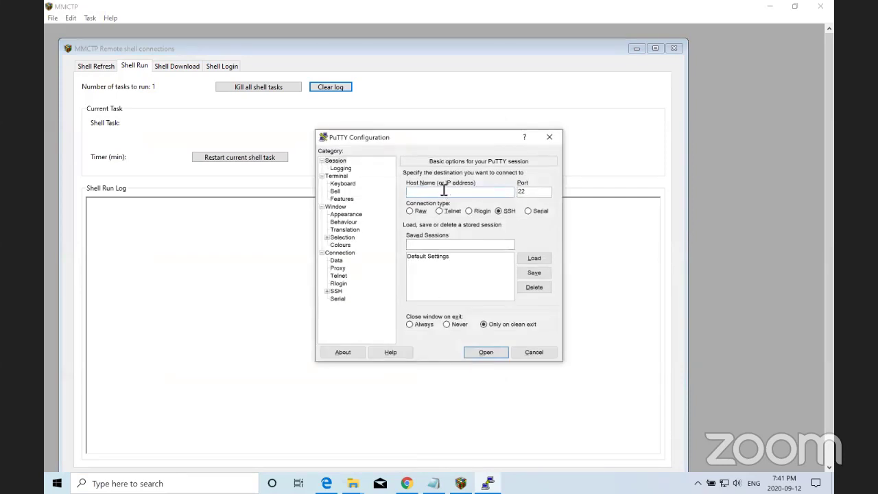
type("10.1")
type("11.")
type("55.105")
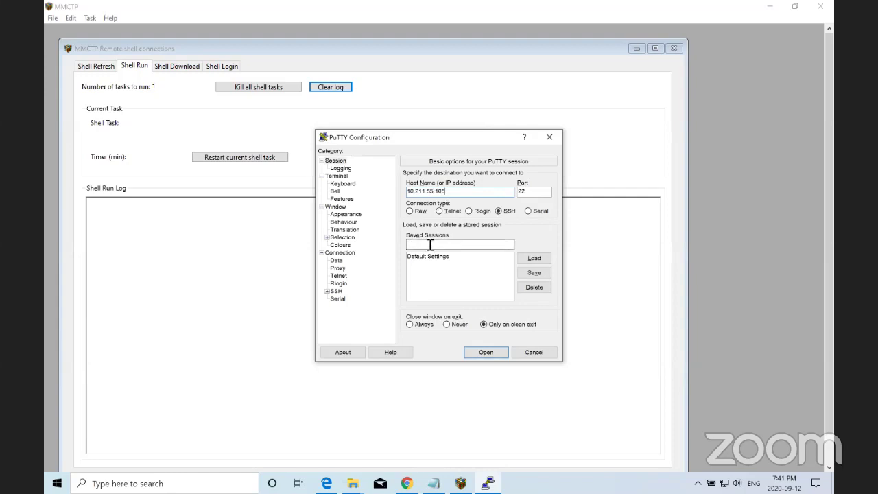
left_click(430, 257)
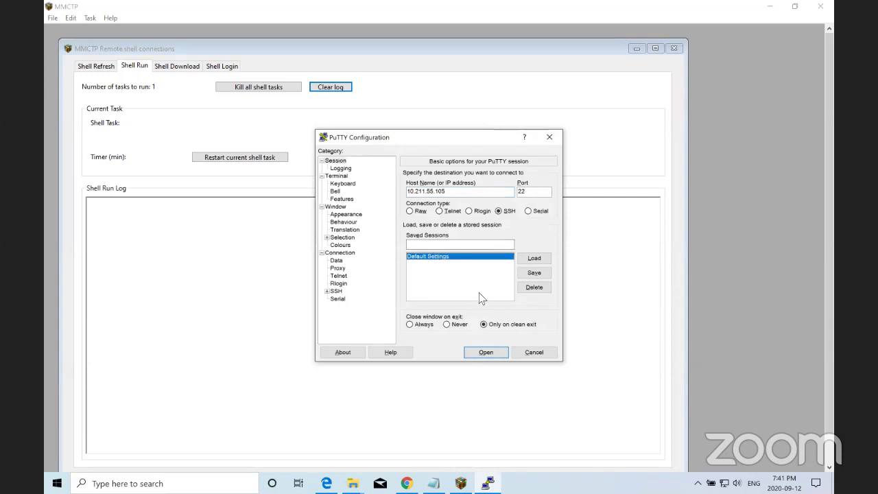
left_click(493, 353)
- Close the new PuTTY terminal, confirming the exit
left_click_drag(153, 29, 225, 145)
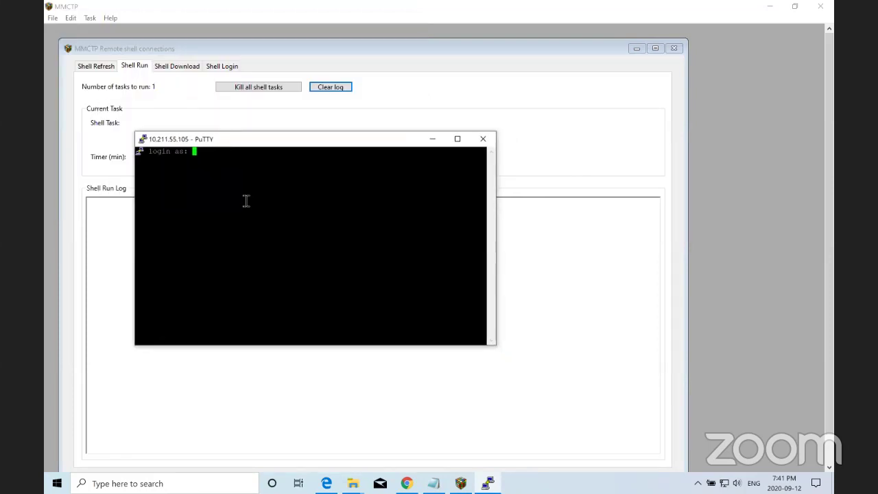
left_click(483, 138)
left_click(504, 280)
left_click(483, 139)
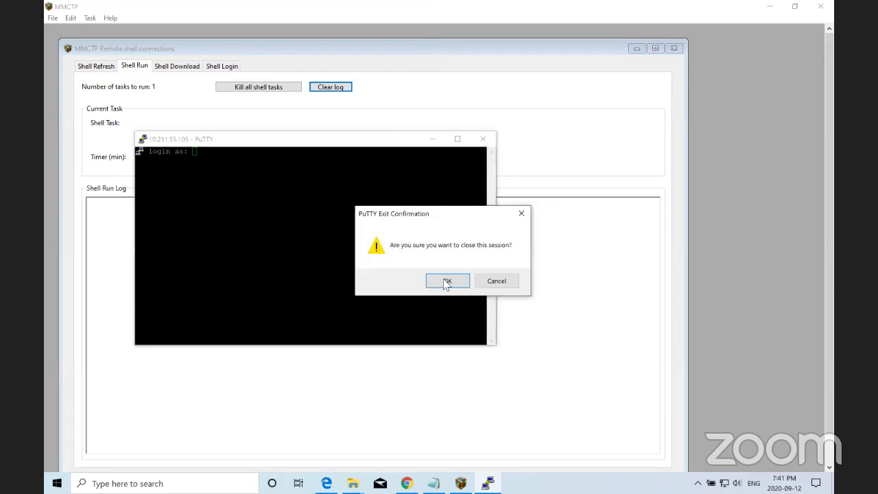
key("Return")
- Launch PuTTY, connect to 10.211.55.105 and log in with the user name
left_click(130, 483)
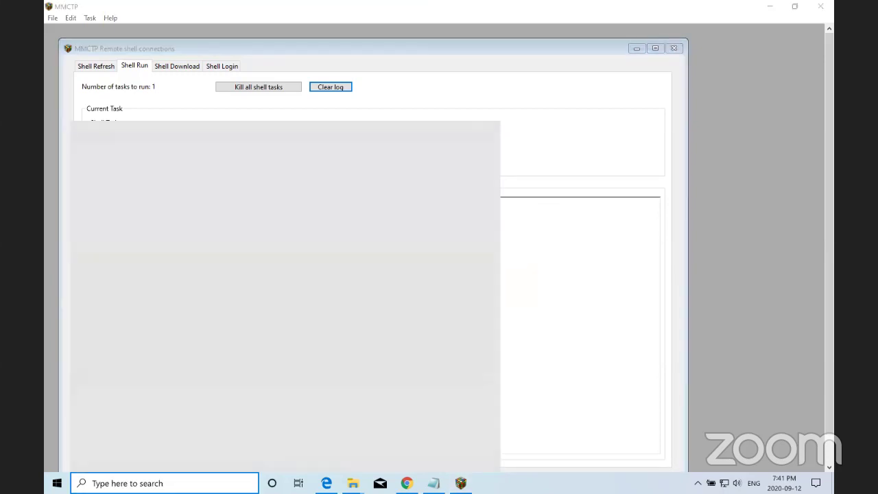
type("putty")
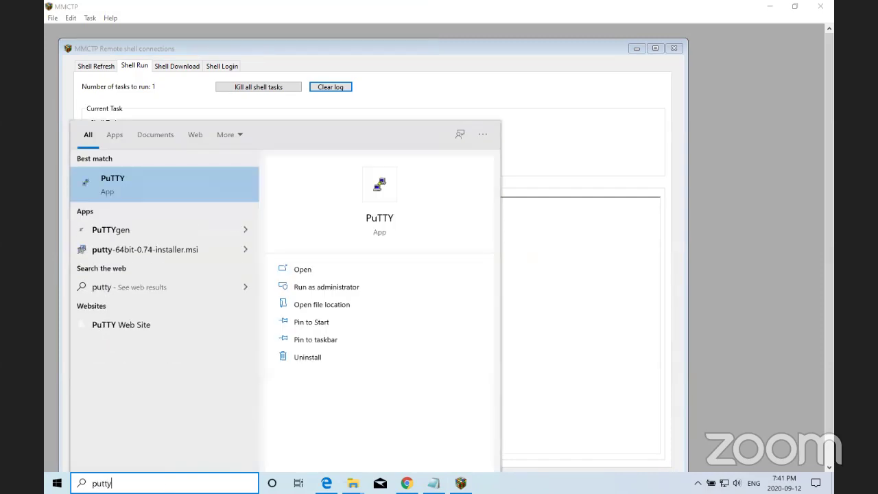
key("Return")
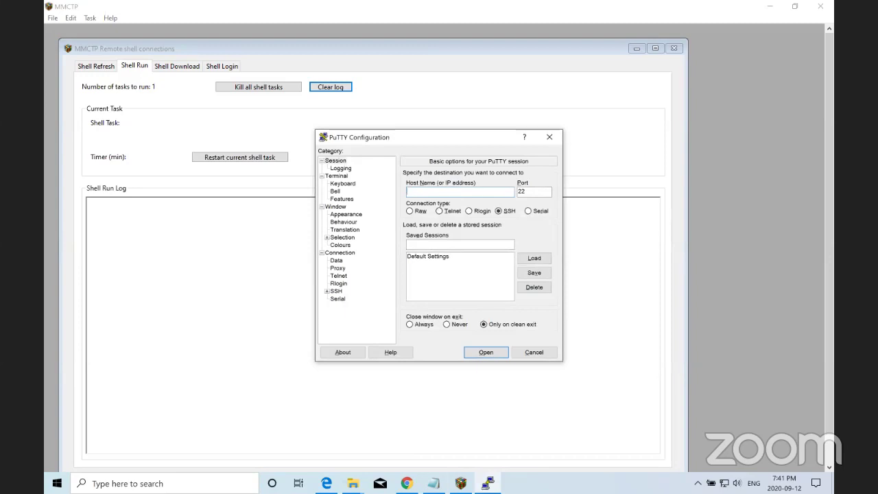
type("10.211.55.105")
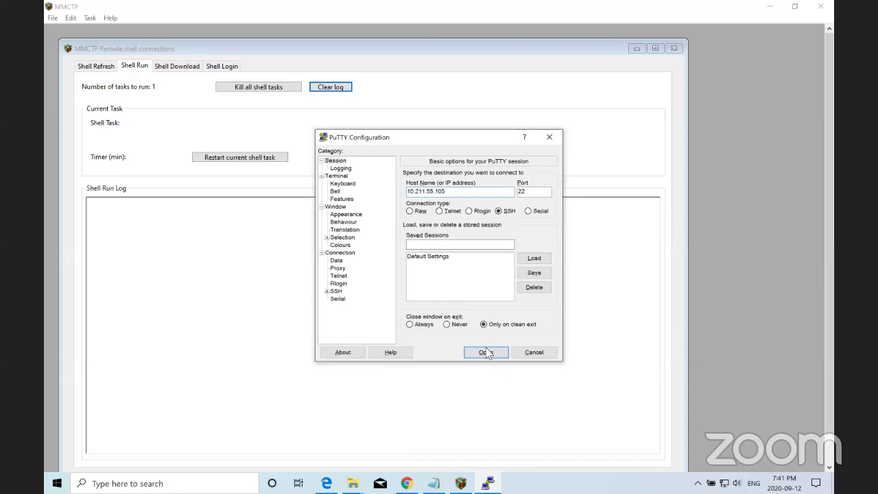
left_click(486, 352)
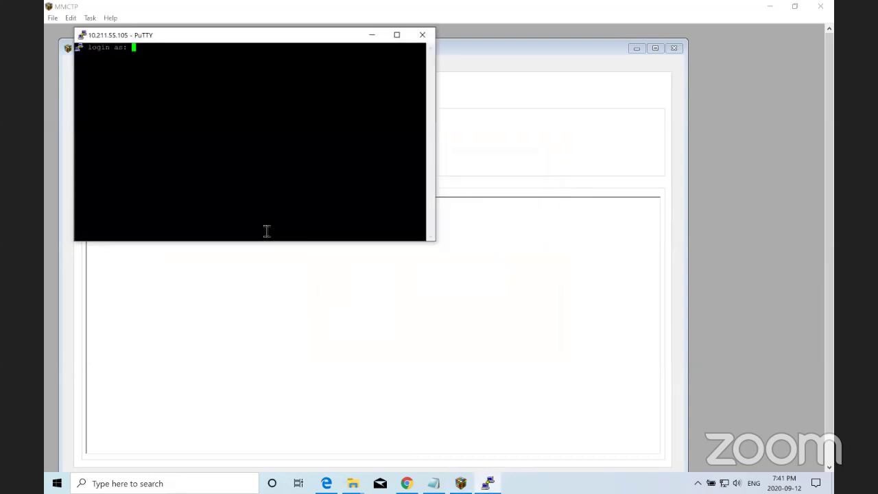
type("mmctp")
key("Return")
key("Return")
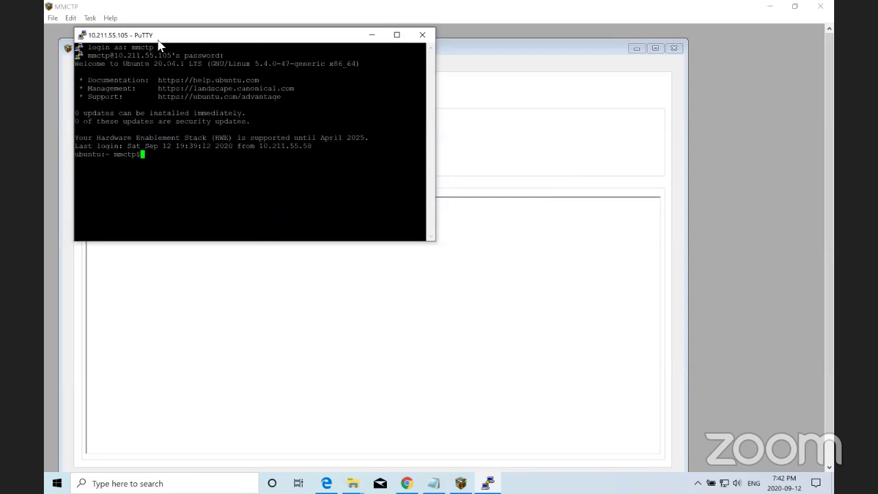
- Move the terminal aside and close the PuTTY session, confirming with OK
left_click_drag(176, 38, 291, 187)
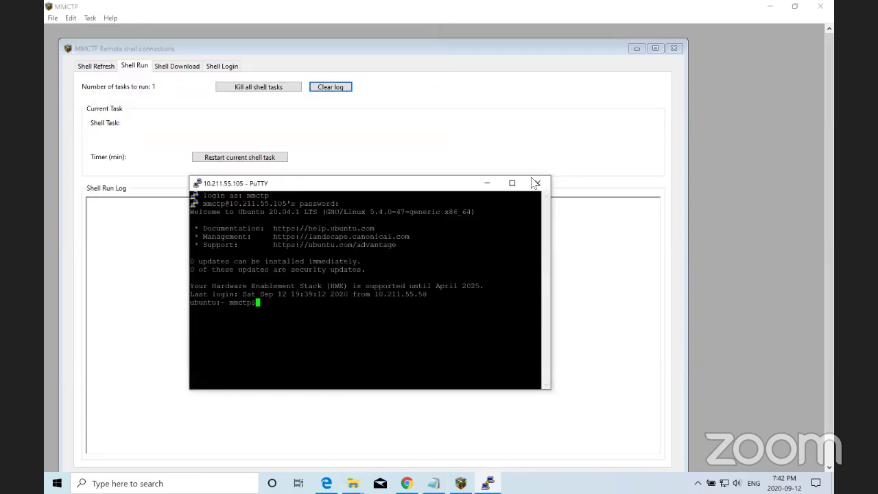
left_click(537, 184)
left_click(447, 277)
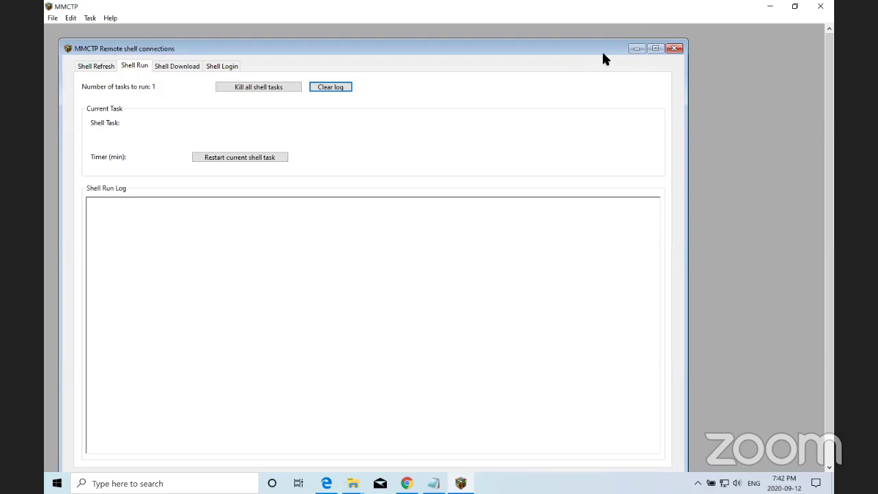
- Close the Remote shell connections window and dismiss the Open Patient dialog
left_click(674, 48)
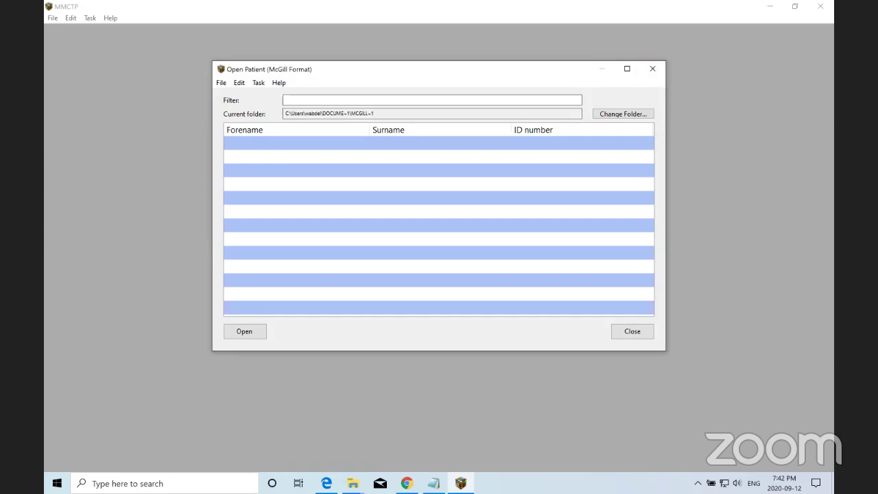
left_click_drag(581, 75, 535, 89)
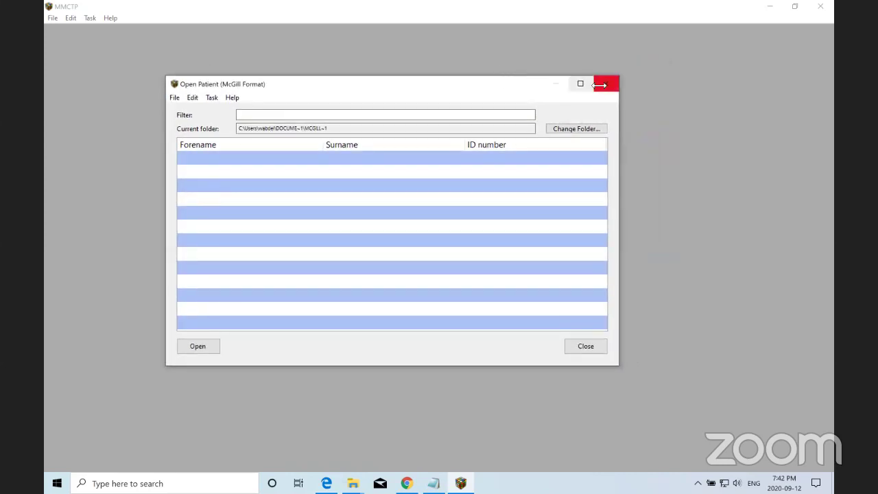
left_click(591, 346)
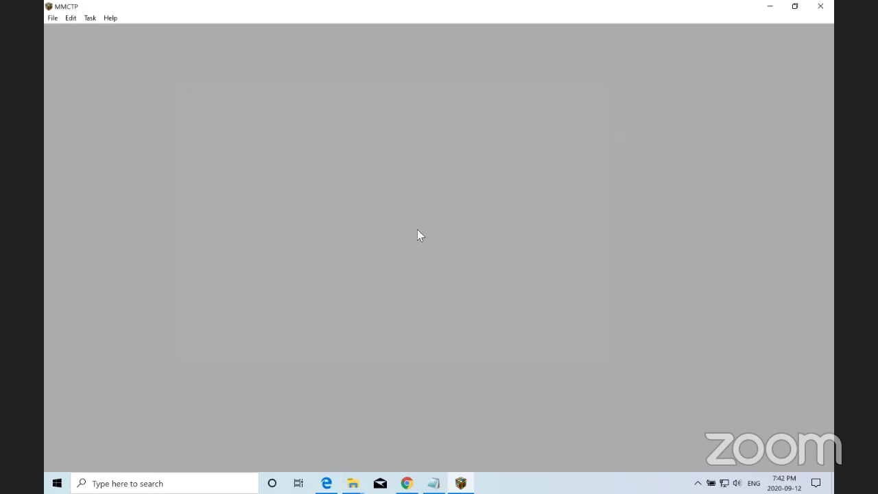
- Show the File > Import options in MMCTP
left_click(54, 19)
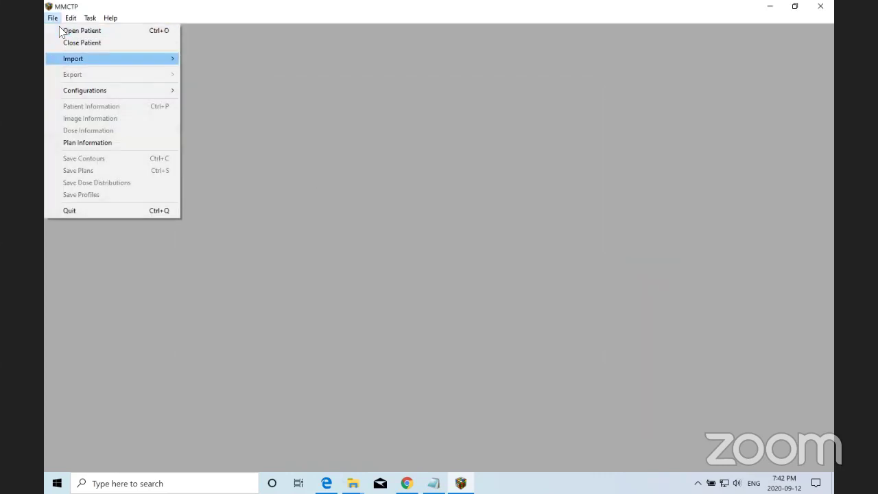
mouse_move(92, 95)
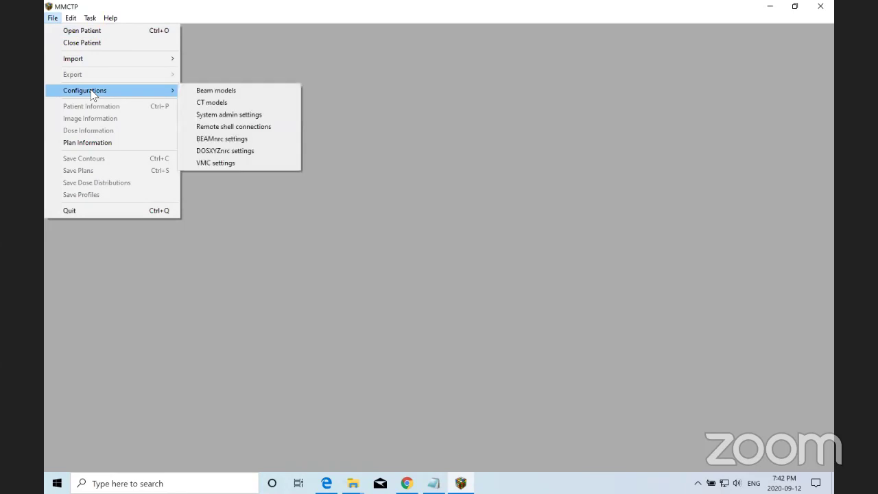
mouse_move(113, 62)
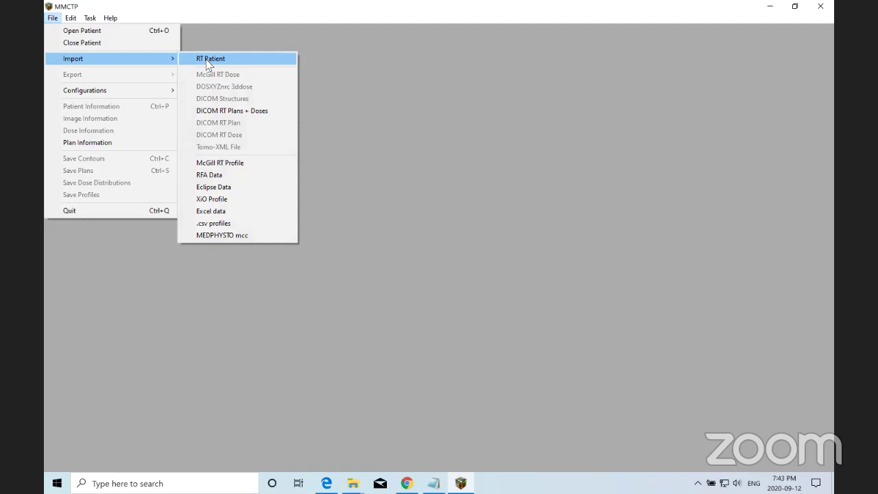
- Import via RT Patient, transferring the first DICOM patient to McGill RT format
left_click(206, 60)
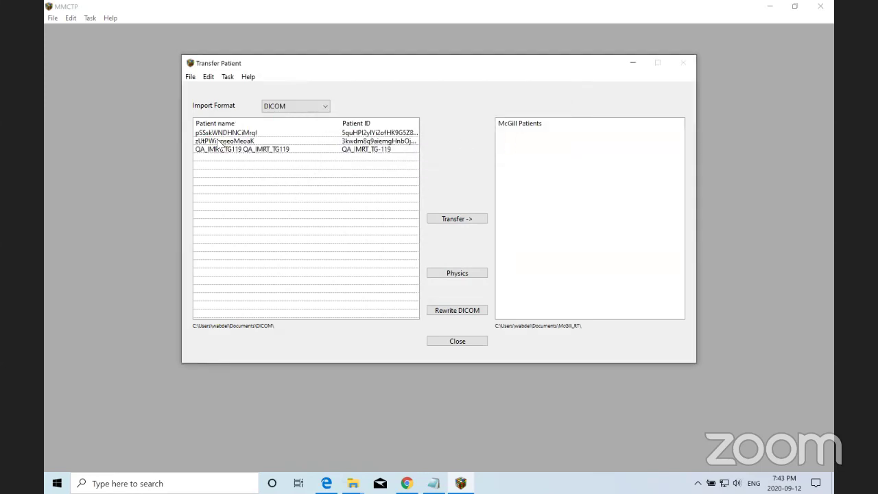
left_click(224, 133)
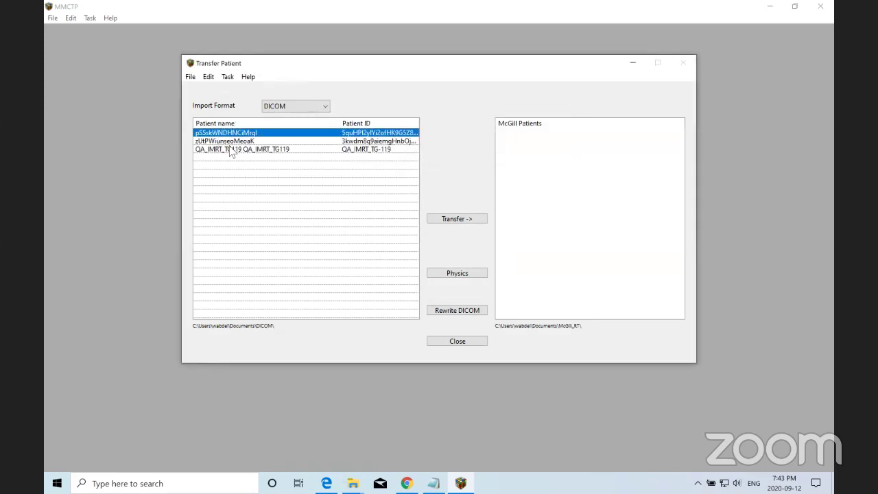
left_click(453, 218)
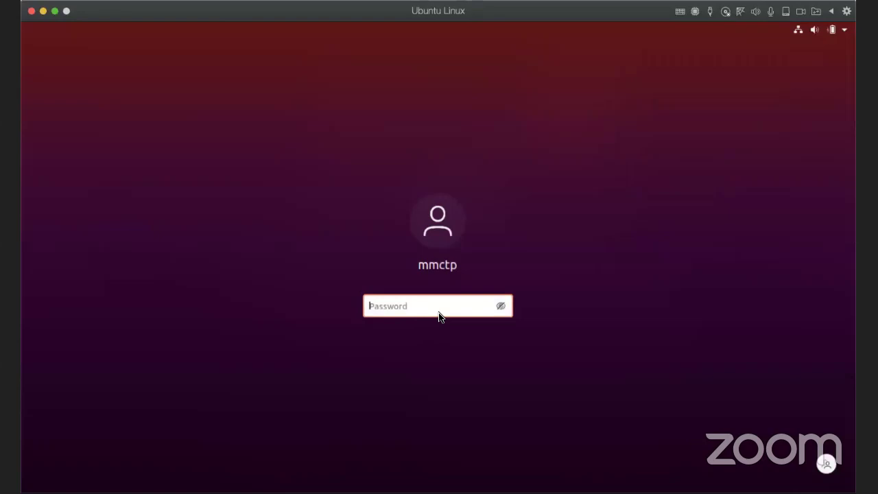
- Unlock the Ubuntu session with the password and cd into egs_home/dosxyznrc
type("*****")
key("Return")
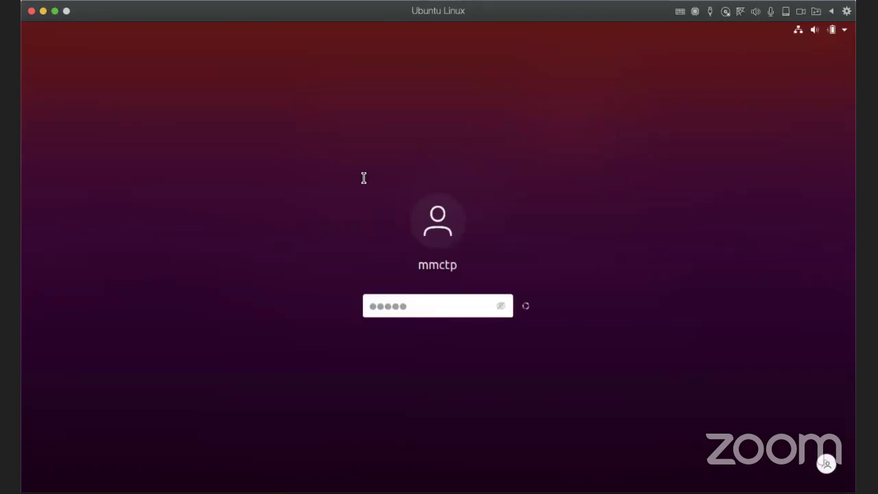
type("cd egs")
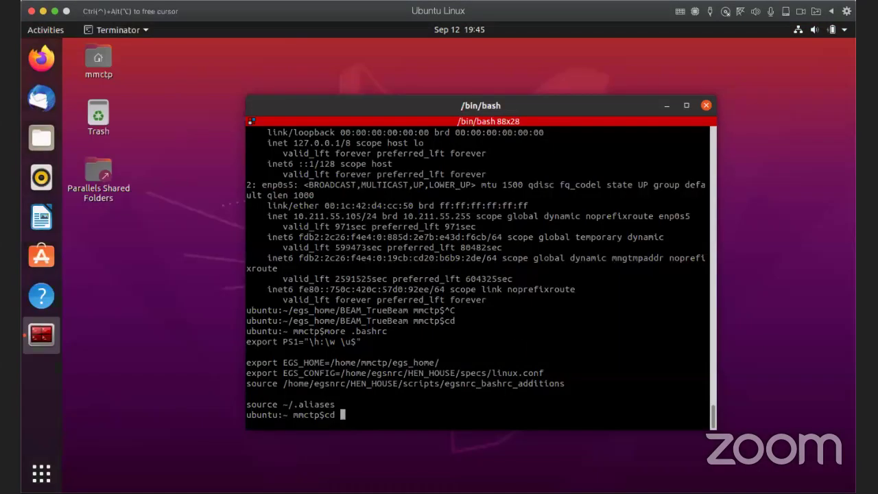
key("Tab")
type("dos")
key("Tab")
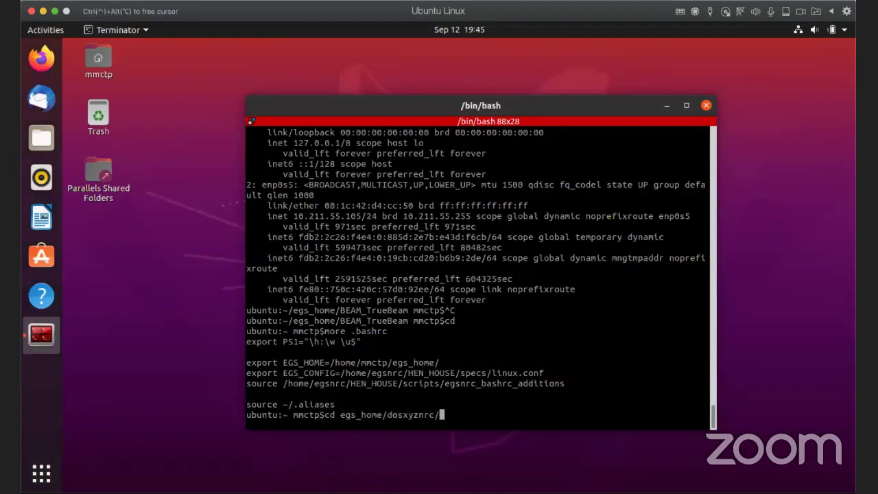
key("Return")
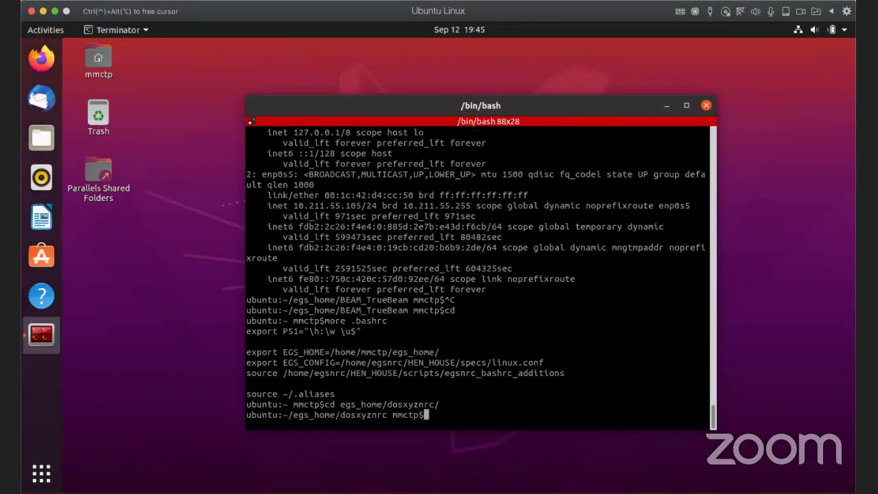
- Open dosxyznrc_user_macros.mortran in emacs and page down to the phantom dimension settings
type("emacs")
type(" dos")
key("Tab")
type("_")
key("Tab")
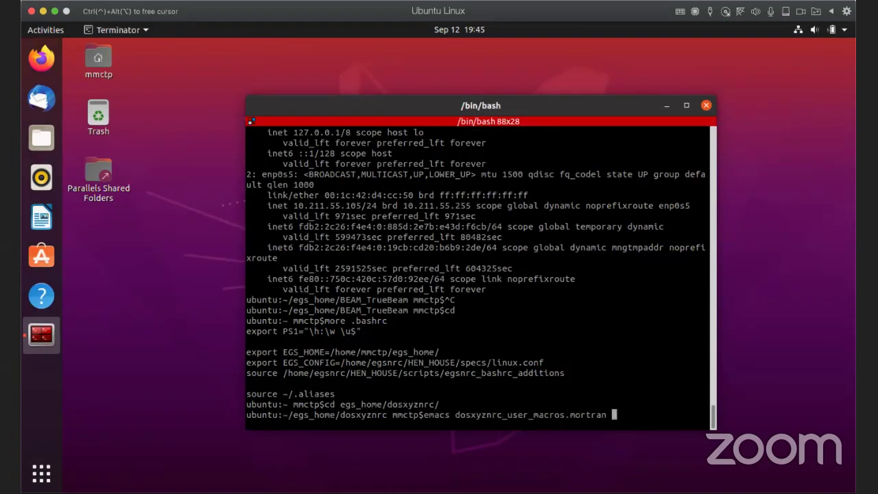
key("Return")
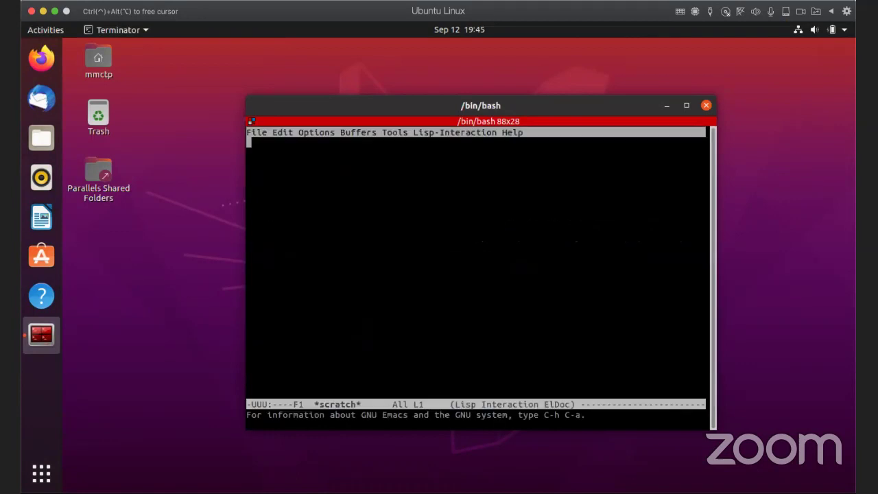
key("ctrl+v")
key("ctrl+v")
key("ctrl+v")
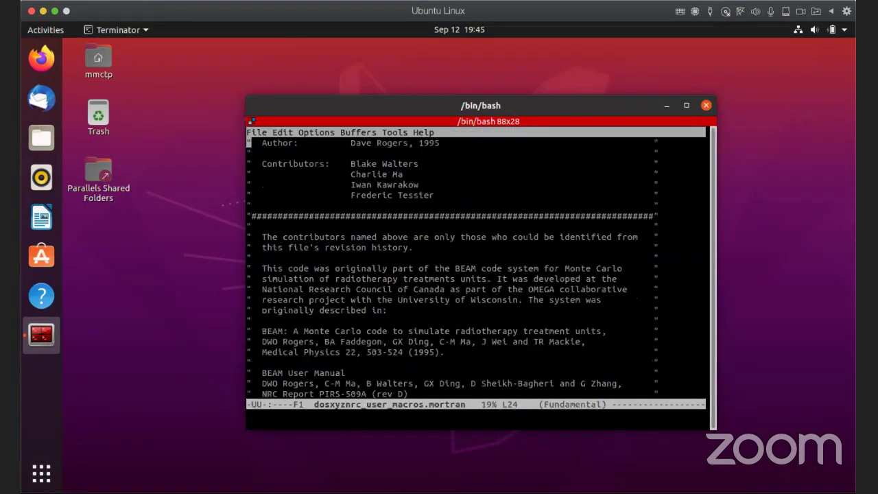
key("ctrl+v")
key("alt+v")
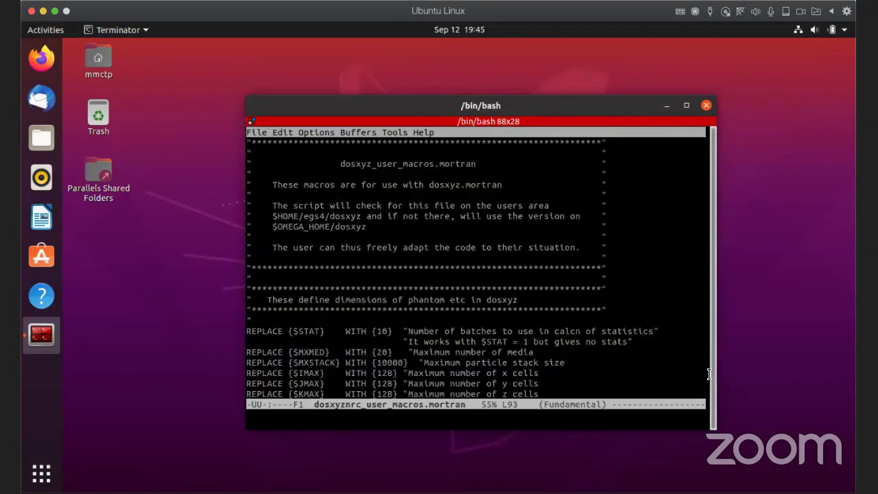
- Replace the 128 limits with 512 for $IMAX and 521 for $KMAX
key("Up")
key("Up")
key("Up")
key("Down")
key("Down")
key("Down")
key("Down")
key("Down")
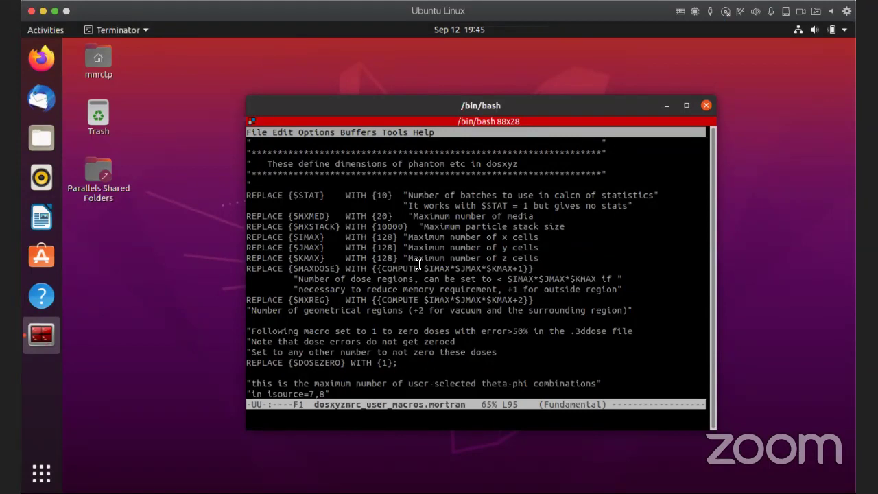
key("Up")
key("Up")
key("Up")
key("Right")
key("alt+f")
key("alt+f")
key("alt+f")
key("alt+f")
key("BackSpace")
key("BackSpace")
key("BackSpace")
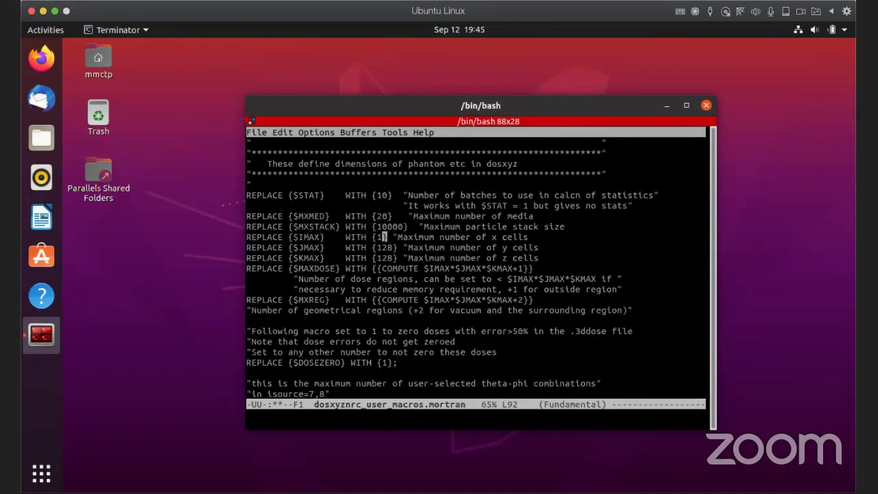
type("512")
key("Down")
key("Down")
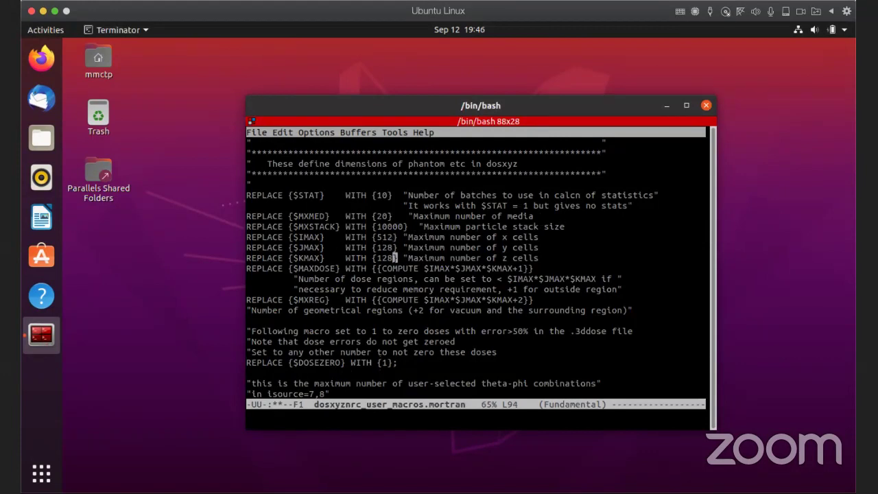
key("BackSpace")
key("BackSpace")
key("BackSpace")
type("521")
key("Up")
- Set $JMAX to 190 and correct $KMAX to 512
key("BackSpace")
key("BackSpace")
type("90")
key("Down")
key("BackSpace")
key("BackSpace")
type("12")
- Save the macros file with C-x C-s and quit emacs with C-x C-c
key("ctrl+x")
key("ctrl+s")
key("ctrl+x")
key("ctrl+c")
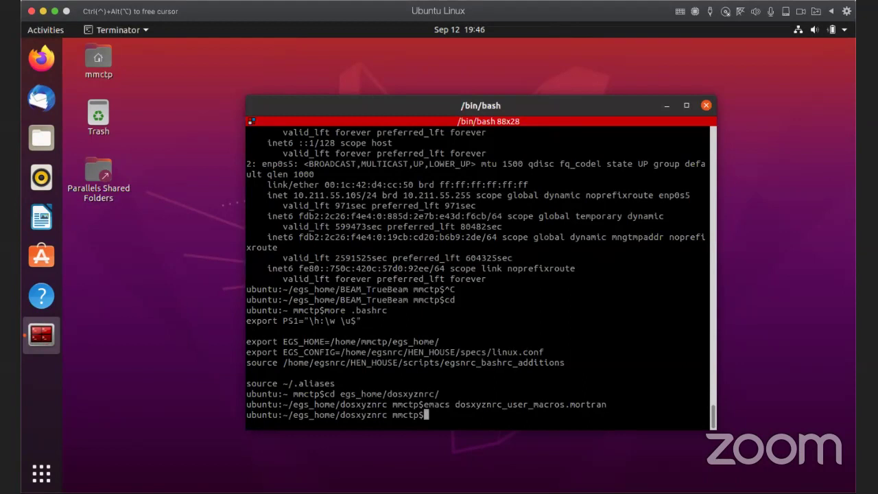
- Run make clean followed by make to recompile DOSXYZnrc
type("make clean")
key("Return")
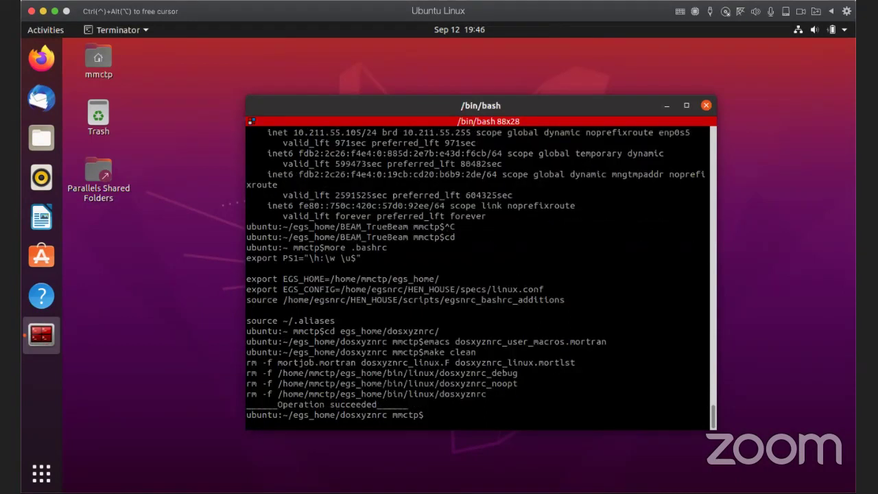
type("make")
key("Return")
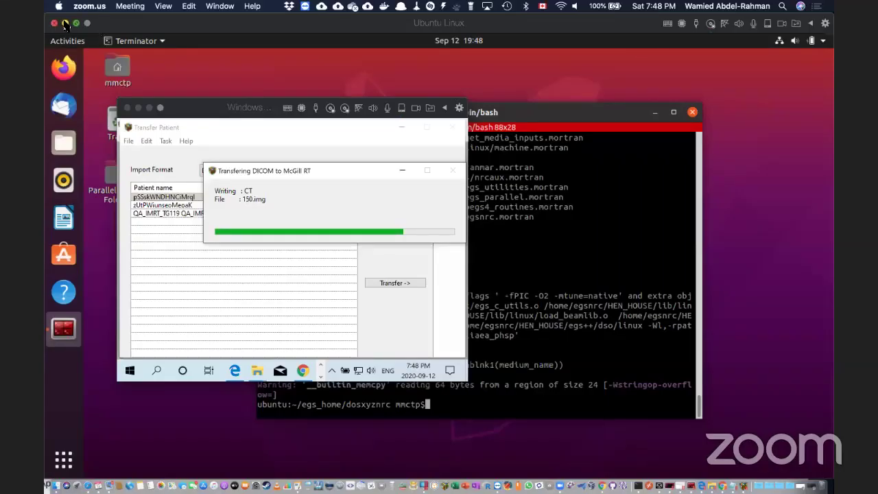
- Minimize the Ubuntu VM, hide Safari and make the Windows 10 MMCTP VM full screen
left_click(65, 23)
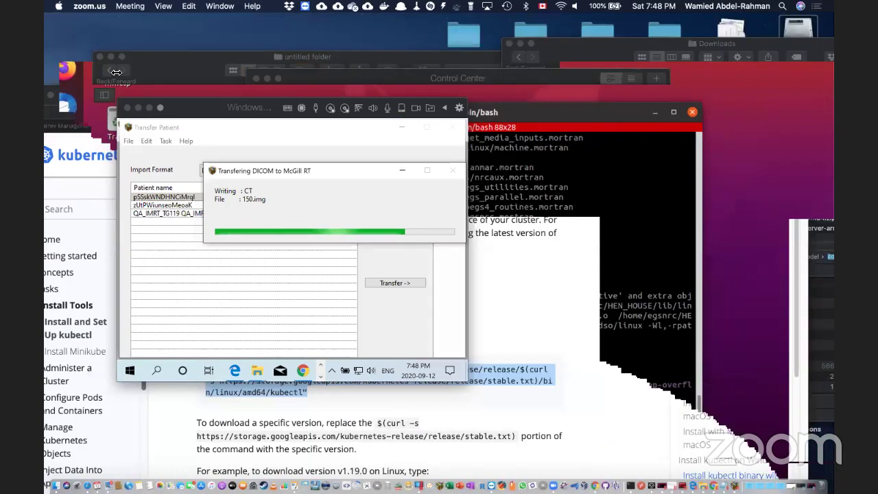
left_click(108, 73)
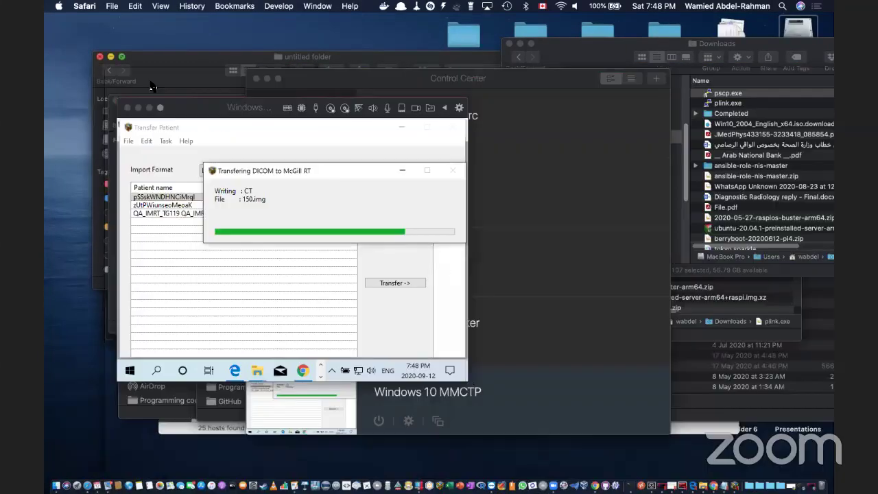
left_click(114, 77)
left_click_drag(197, 115, 151, 92)
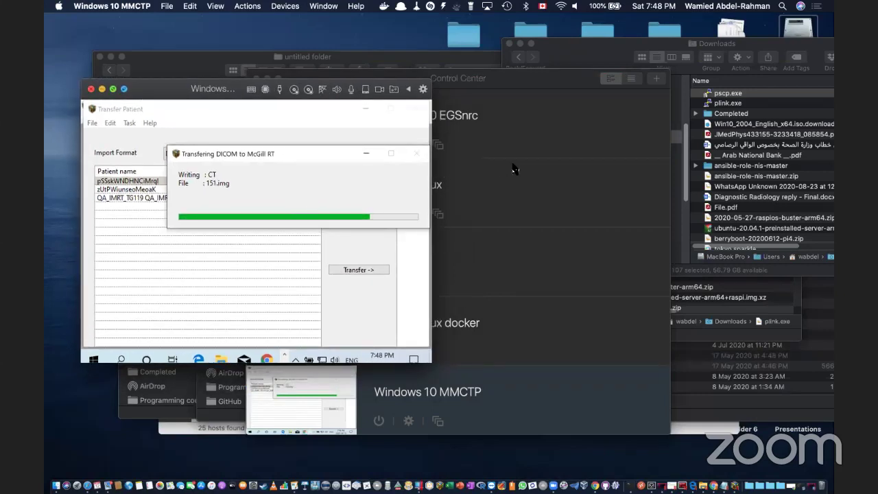
key("super+ctrl+f")
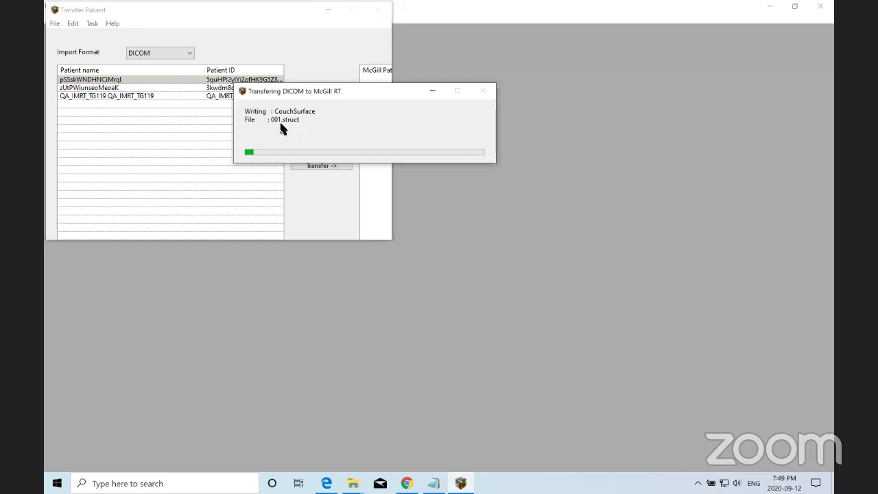
- Move the DICOM transfer progress box aside and let the transfer to McGill RT finish
left_click_drag(377, 87, 403, 100)
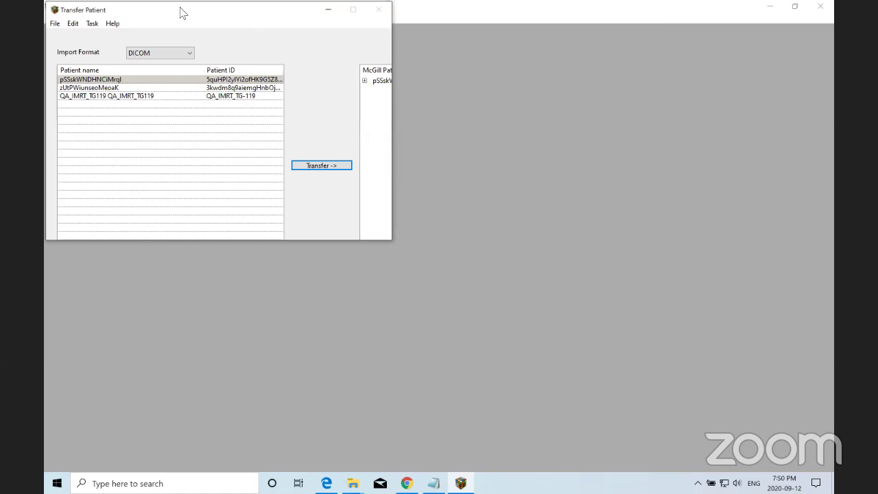
- Reposition and widen the Transfer Patient window to show the McGill Patients panel
left_click_drag(176, 11, 369, 122)
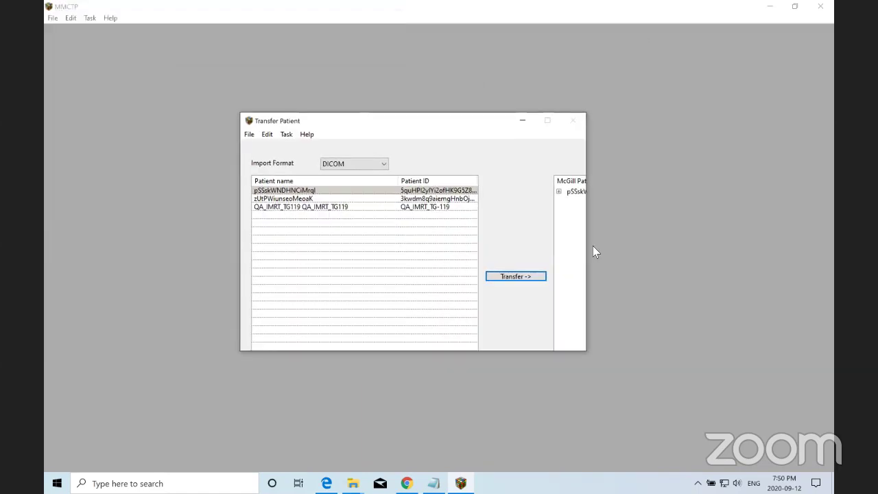
left_click_drag(588, 247, 830, 234)
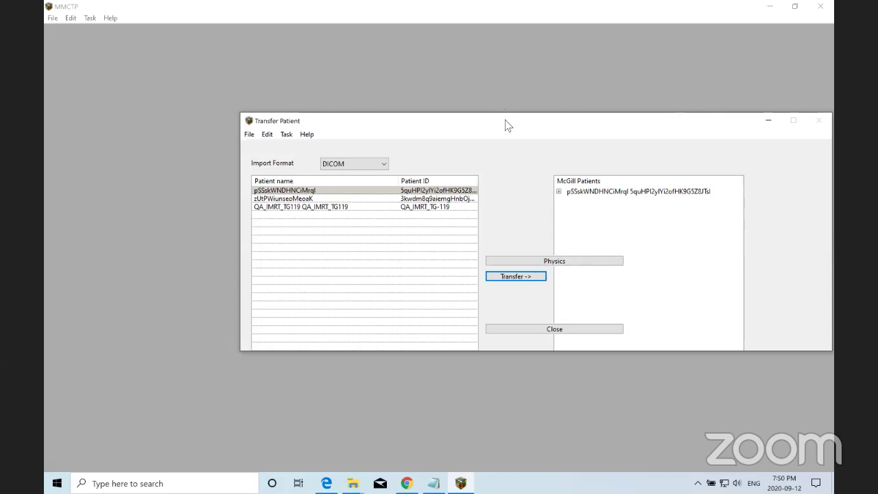
left_click_drag(507, 125, 403, 120)
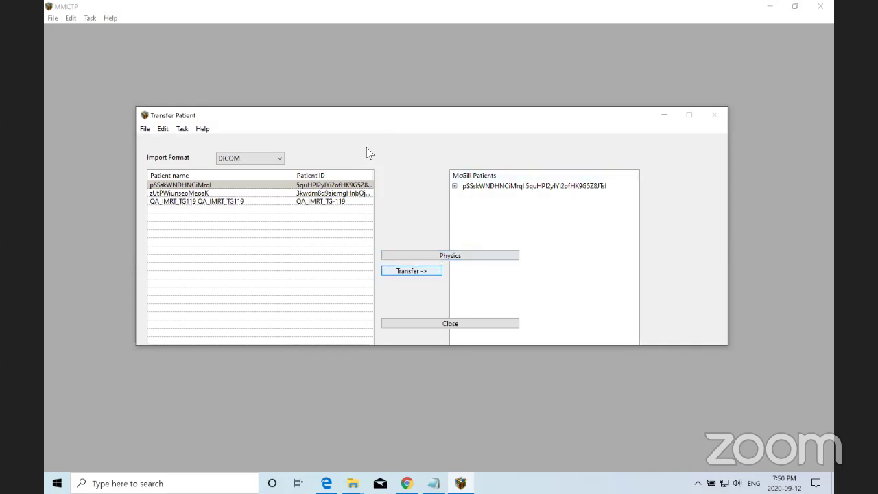
left_click_drag(291, 114, 289, 134)
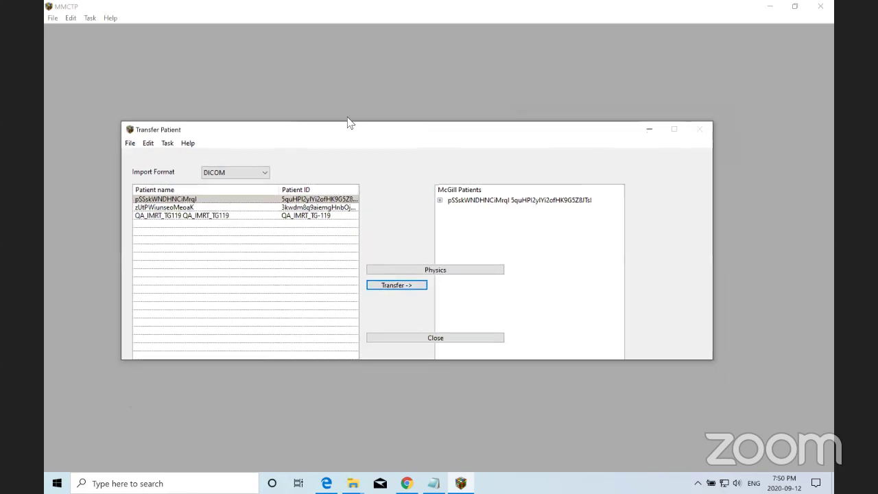
- Select the transferred patient and expand it to reveal CT~~~~~~2
left_click(469, 200)
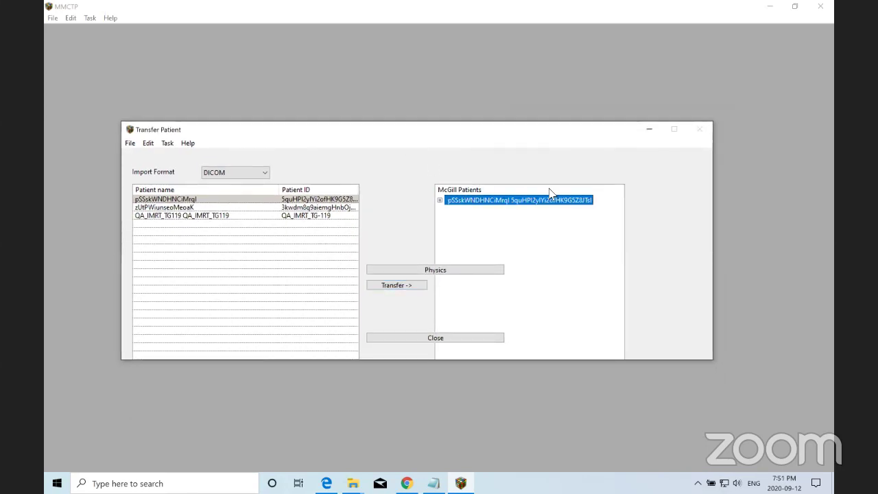
left_click(129, 144)
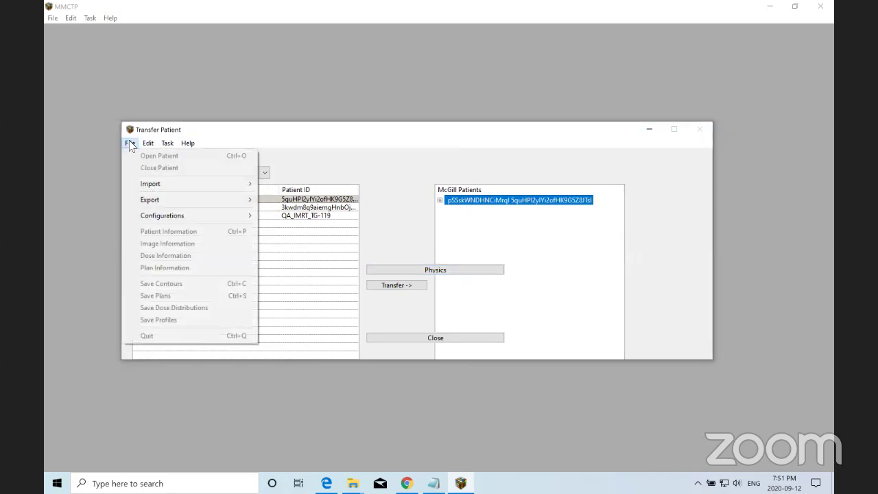
left_click(282, 130)
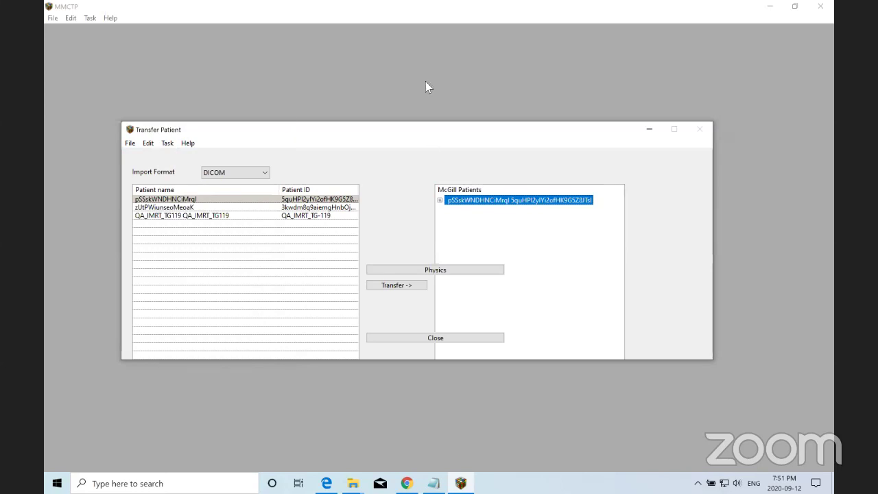
left_click_drag(432, 123, 427, 79)
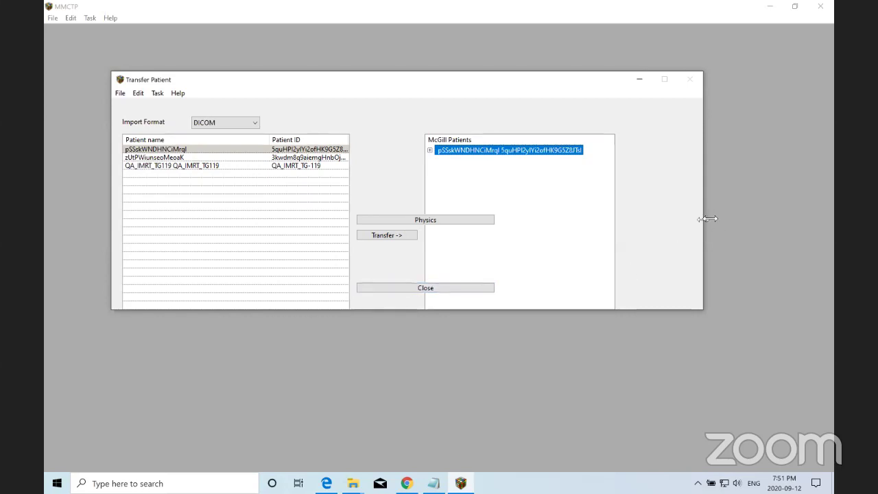
left_click_drag(704, 216, 626, 244)
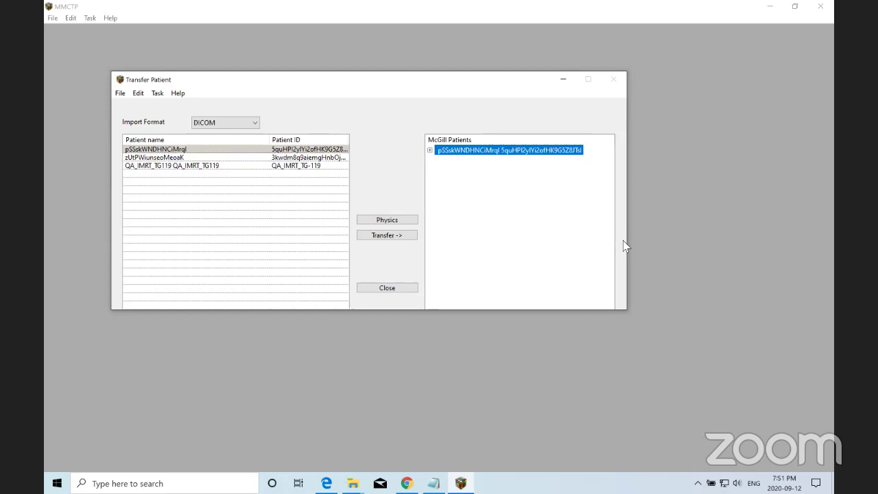
left_click(429, 151)
- Nudge the Transfer Patient dialog aside and minimize it
left_click_drag(513, 82, 536, 105)
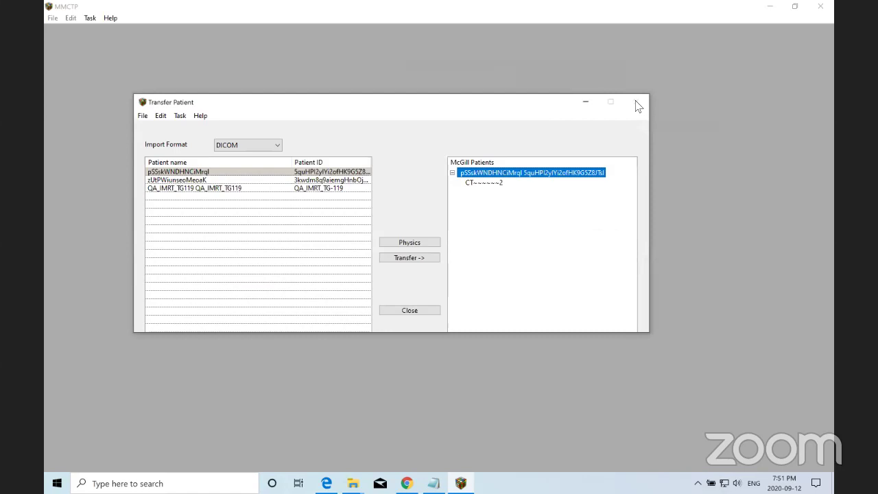
left_click(585, 101)
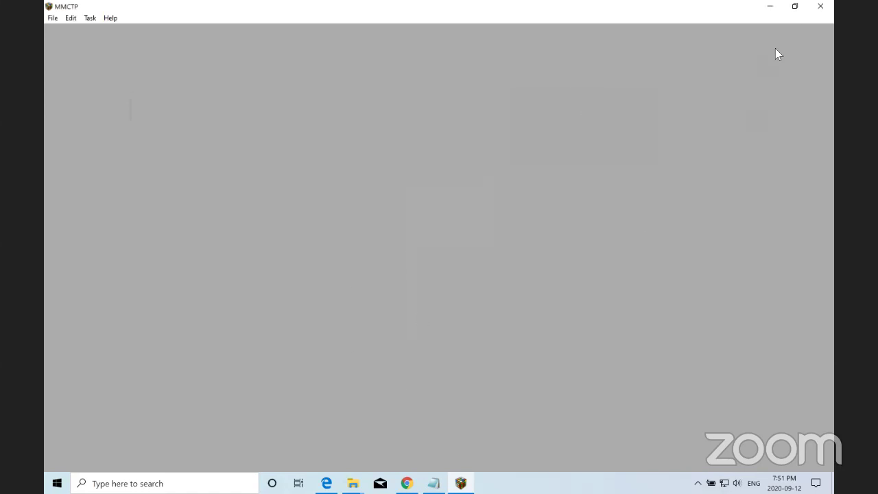
- Shrink MMCTP aside and close the Explorer window showing the MMCTP folder
left_click(795, 7)
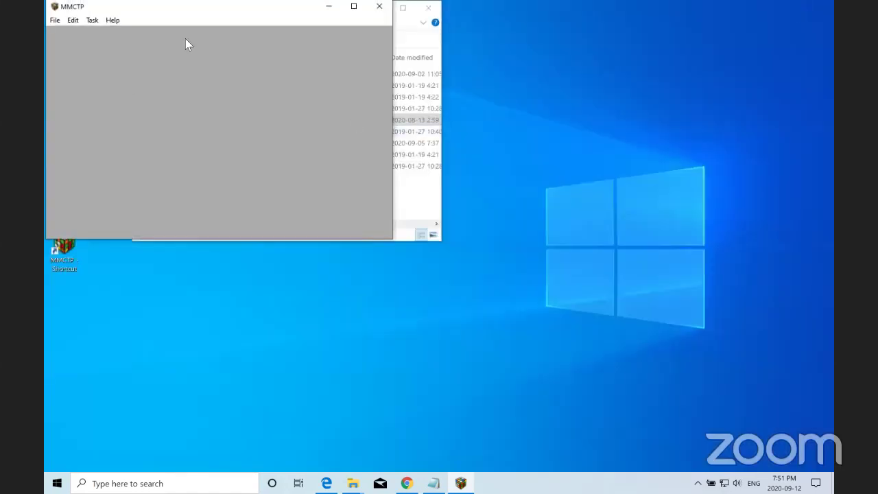
left_click_drag(151, 9, 613, 188)
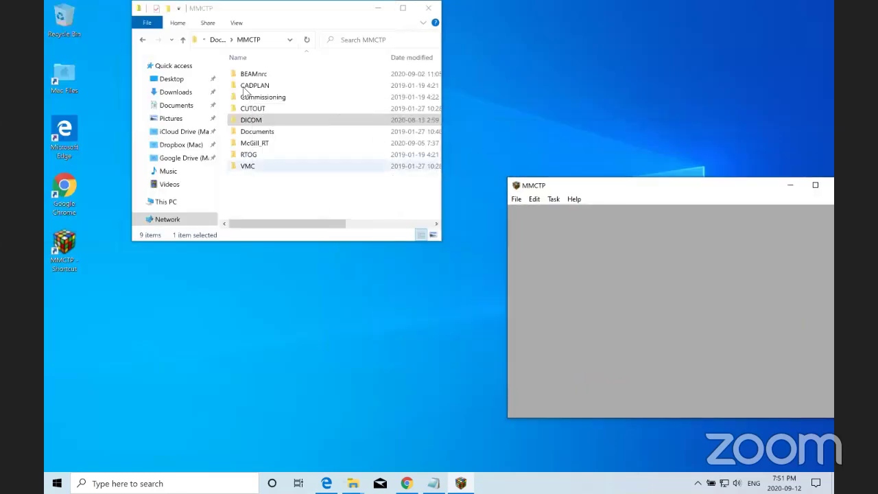
left_click(320, 239)
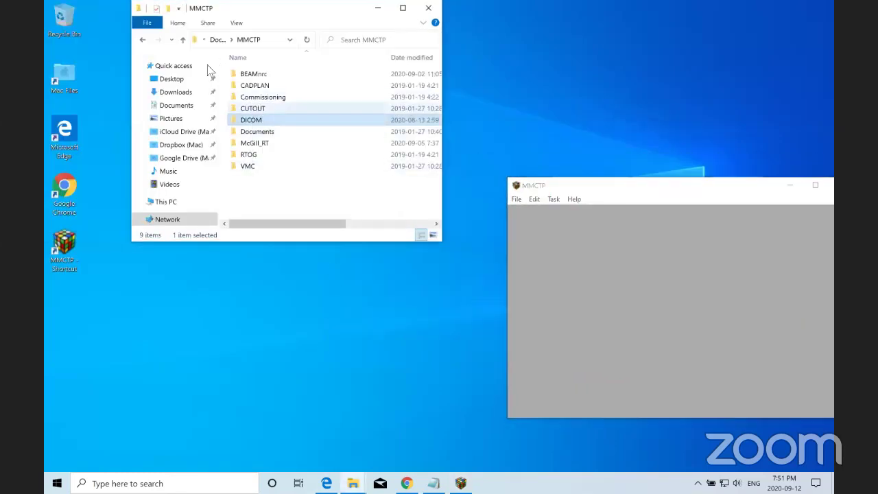
left_click(136, 8)
left_click(101, 90)
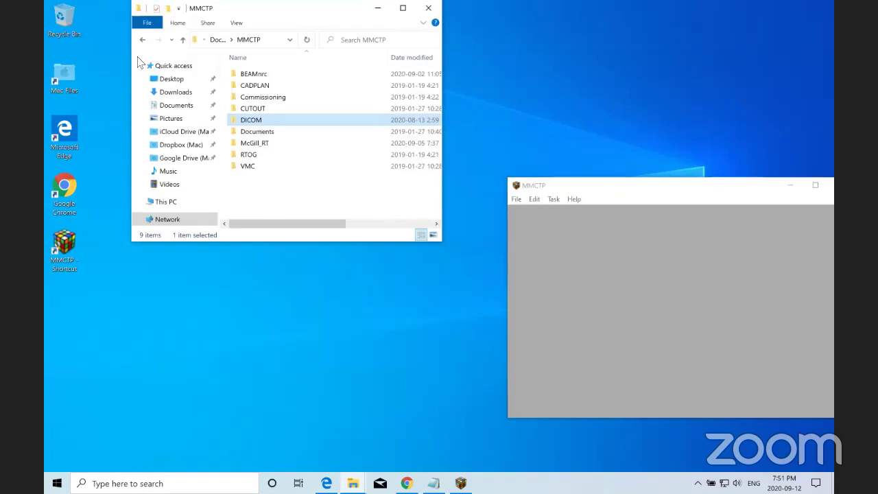
left_click(140, 8)
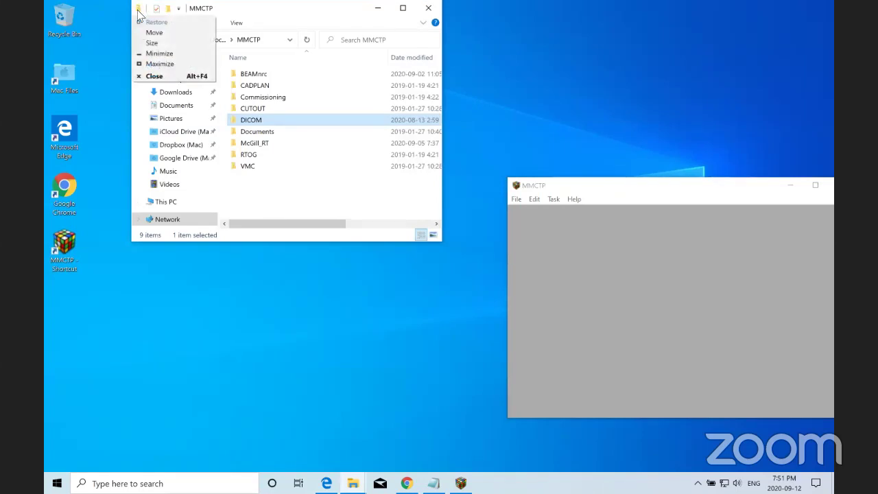
left_click(152, 77)
- Check the patient folder in Documents\McGill_RT, then close that Explorer window
double_click(65, 72)
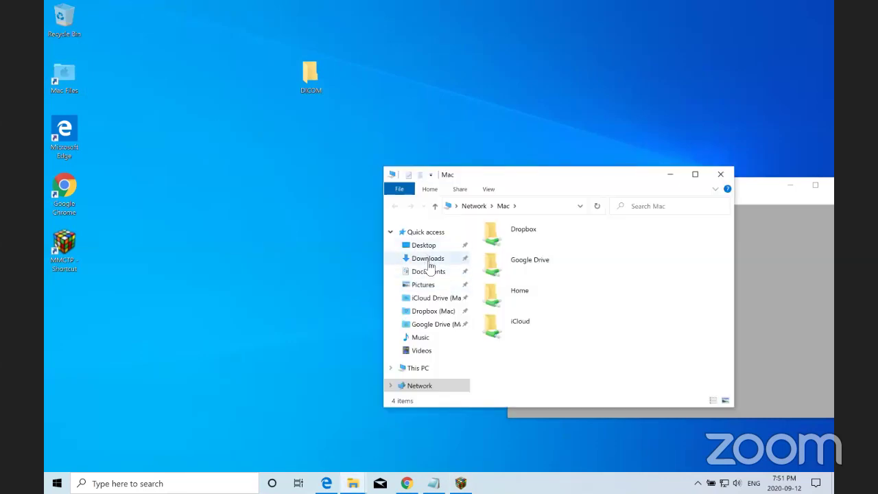
left_click(429, 271)
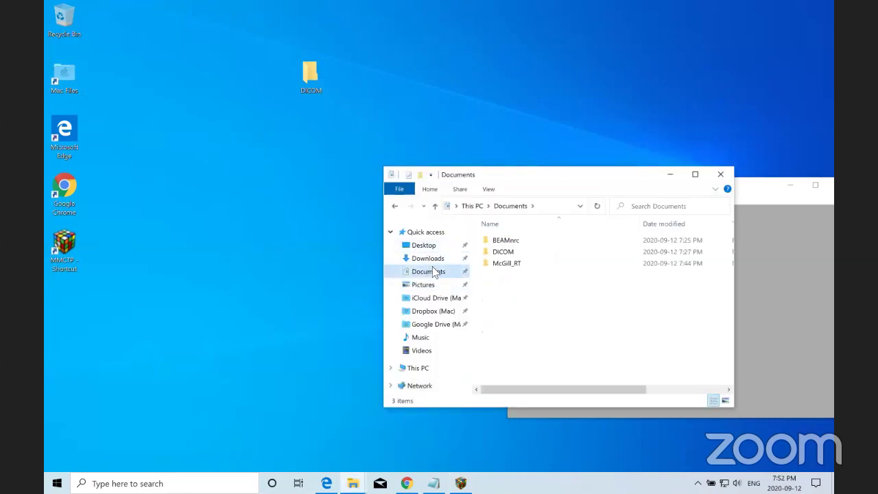
double_click(504, 263)
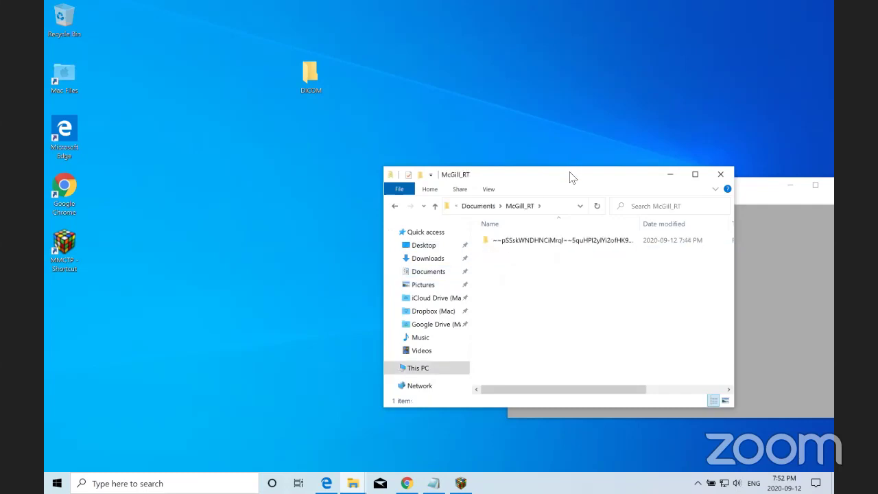
left_click_drag(569, 179, 386, 111)
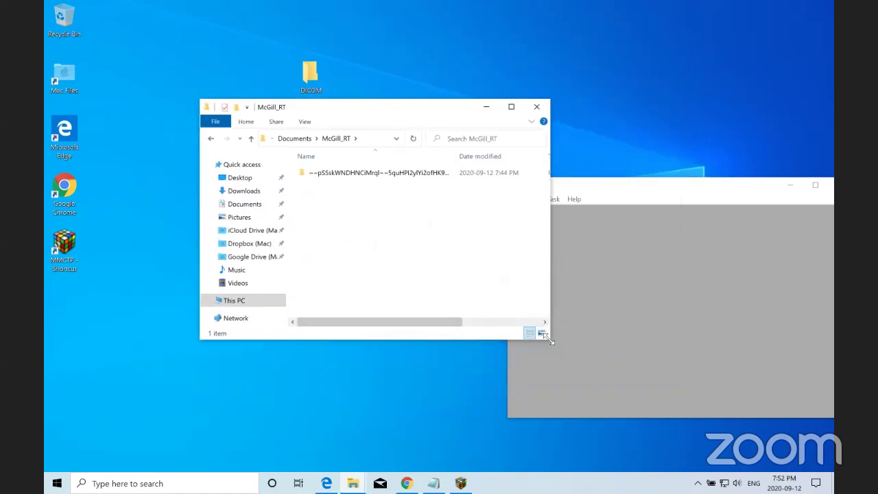
left_click_drag(543, 333, 734, 438)
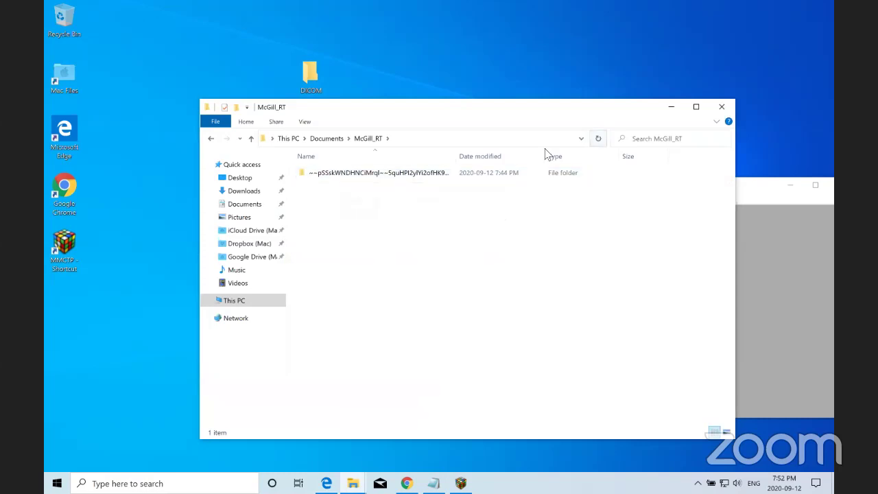
left_click(722, 108)
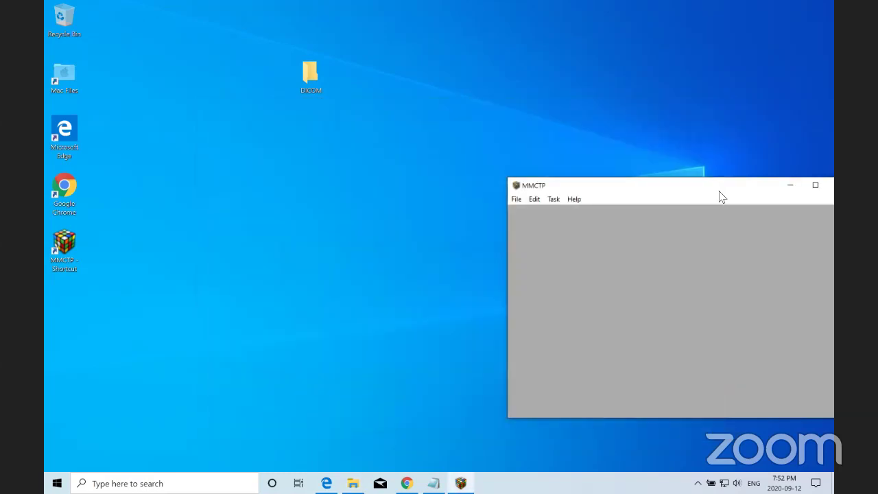
- Maximize the MMCTP window and quit MMCTP
left_click_drag(717, 188, 402, 140)
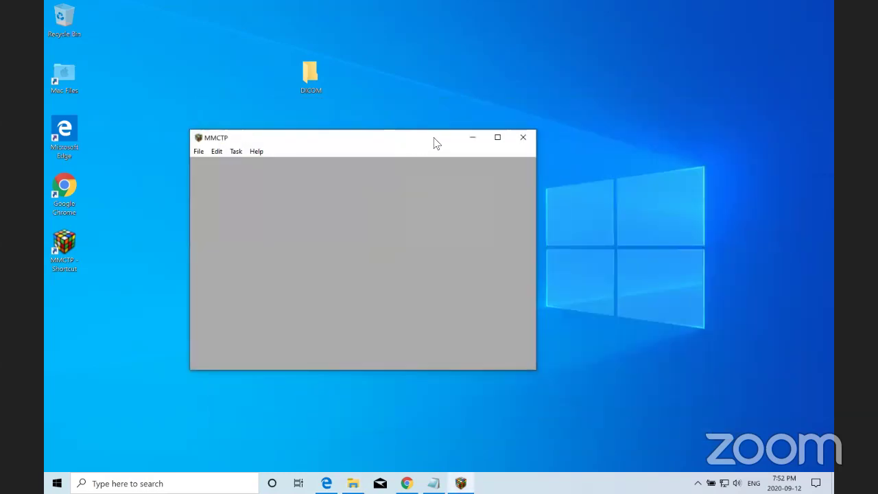
left_click(498, 139)
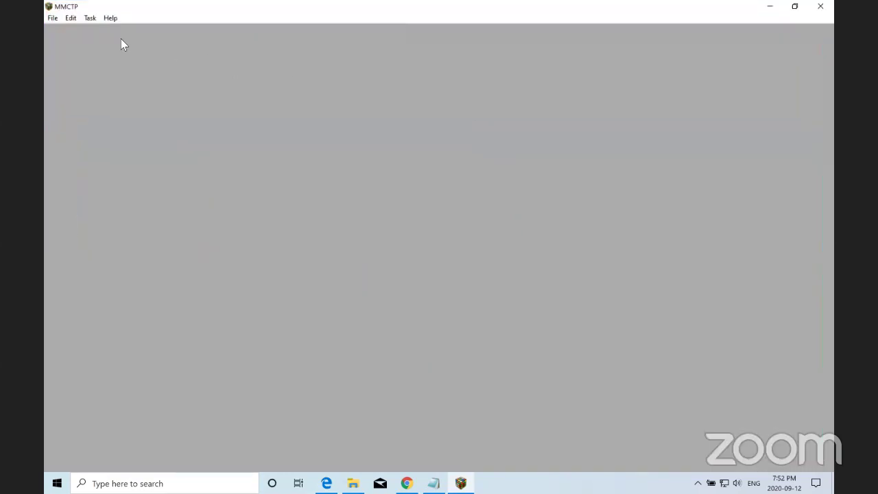
left_click(53, 18)
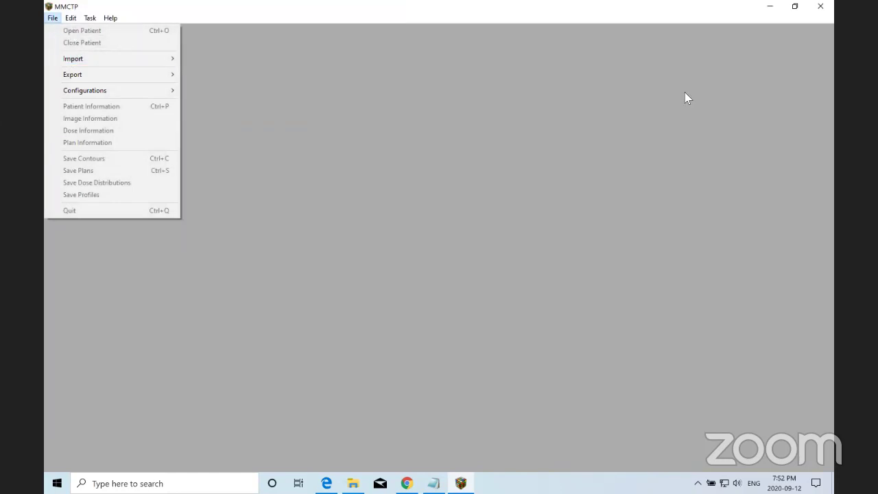
left_click(821, 8)
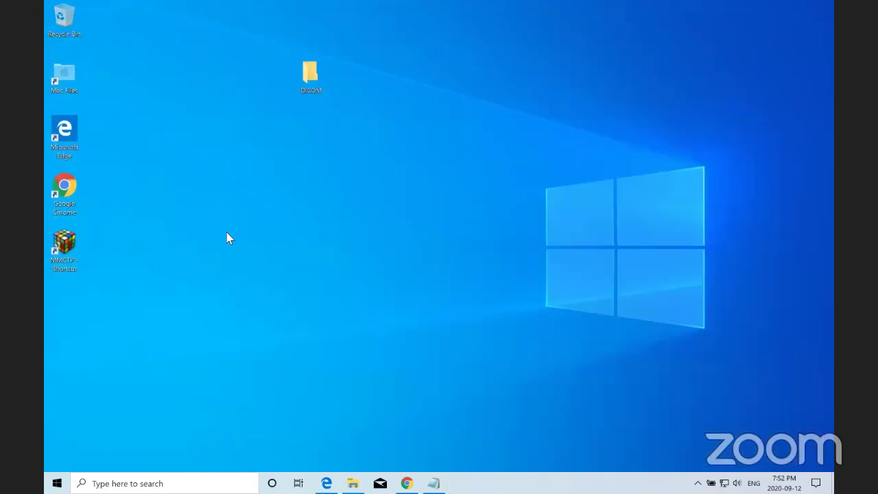
- Relaunch MMCTP and reposition the Open Patient dialog
double_click(72, 239)
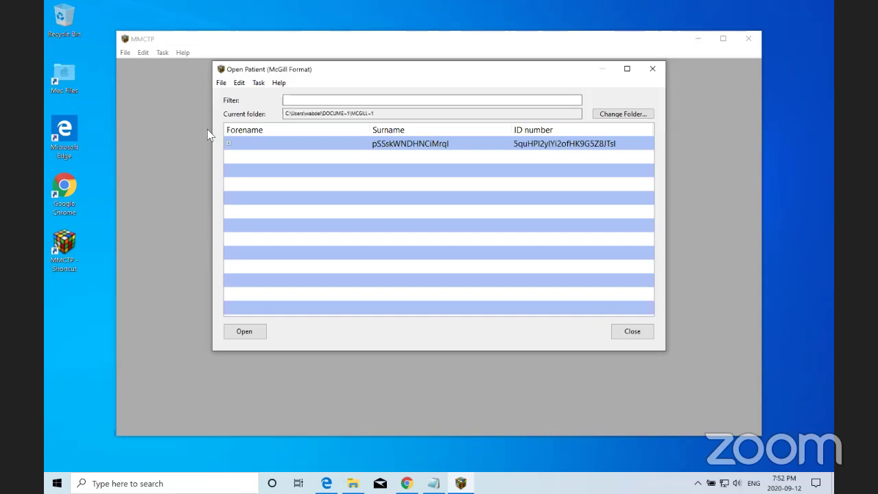
left_click(124, 51)
left_click_drag(356, 71, 358, 117)
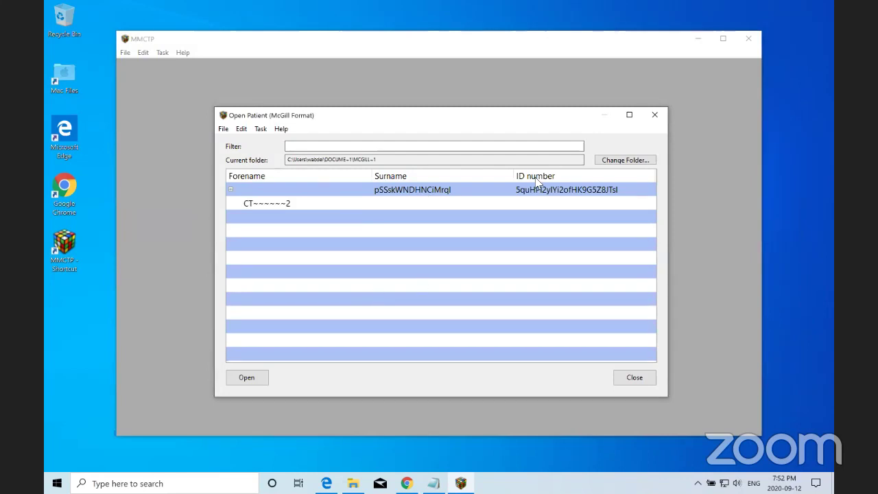
left_click_drag(495, 118, 479, 127)
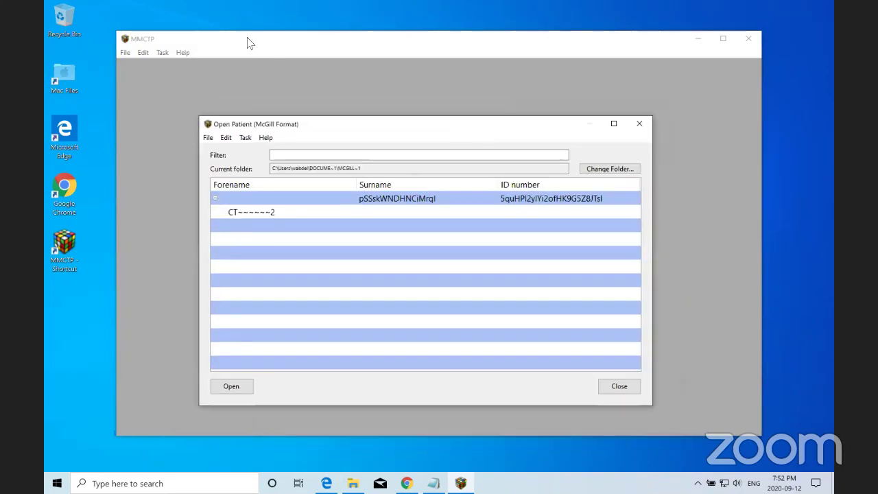
left_click_drag(374, 126, 431, 108)
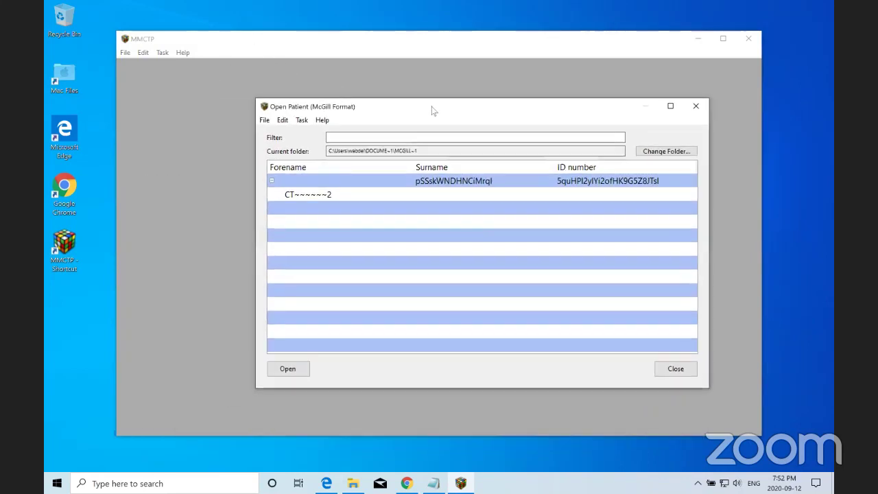
left_click(272, 179)
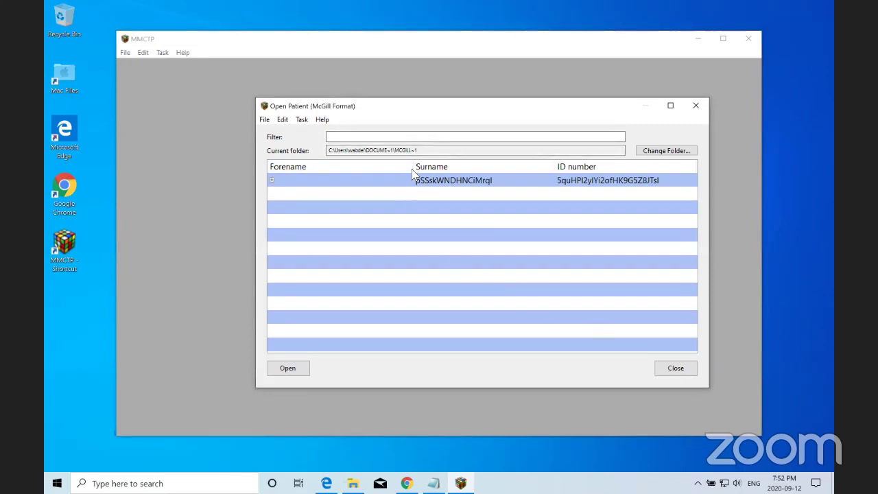
- Check the patient browser's File menu and try Open without a study selected
left_click(265, 119)
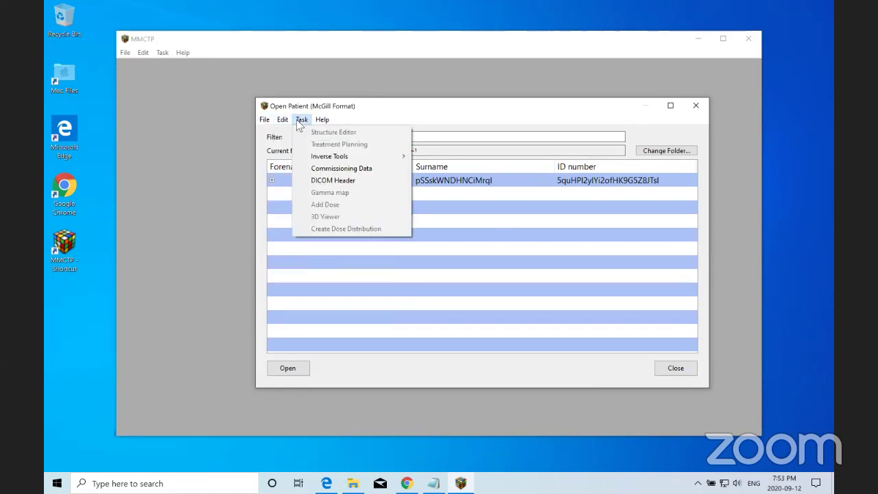
mouse_move(321, 122)
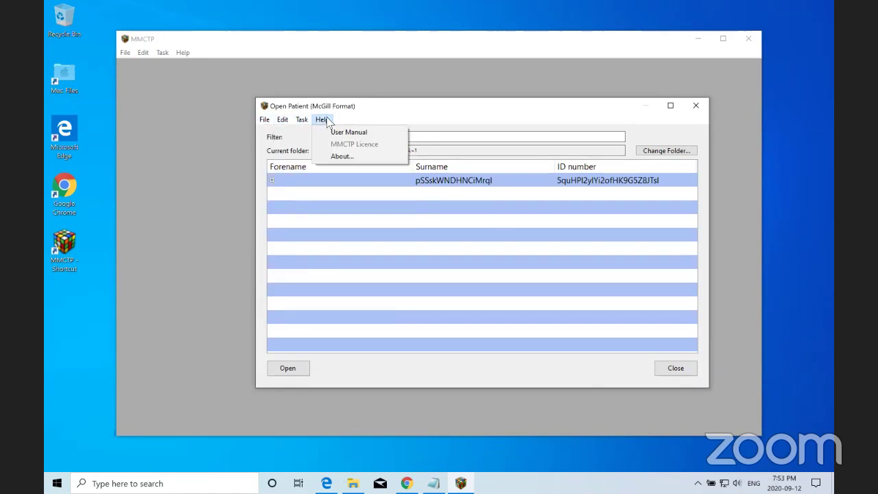
left_click(123, 51)
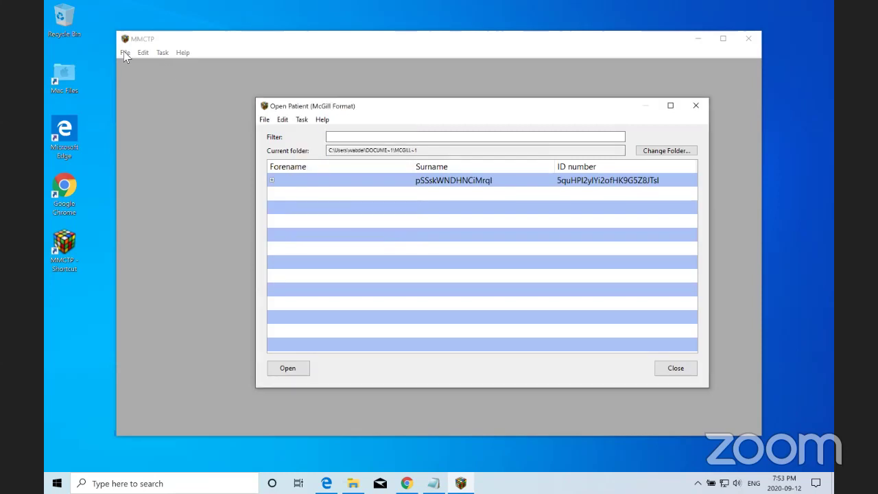
left_click(123, 51)
left_click(288, 368)
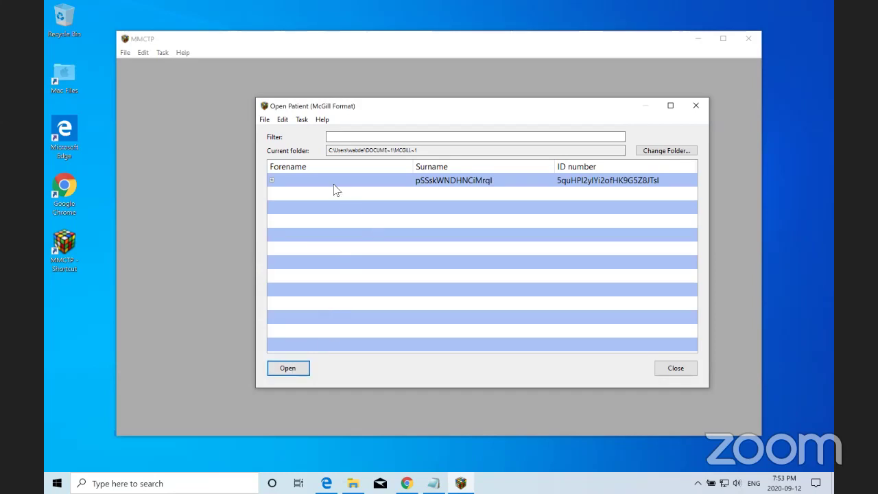
- Expand the patient, select the CT~~~~~~2 study and open it
left_click(411, 184)
double_click(411, 184)
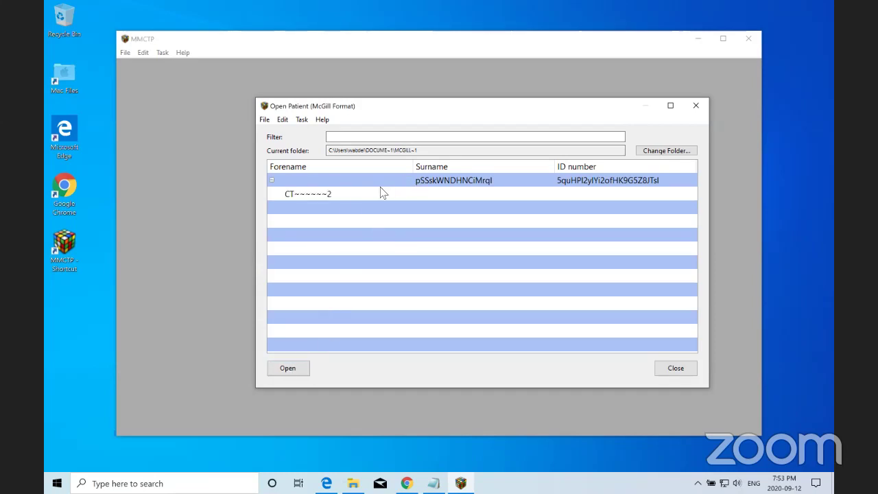
left_click(303, 195)
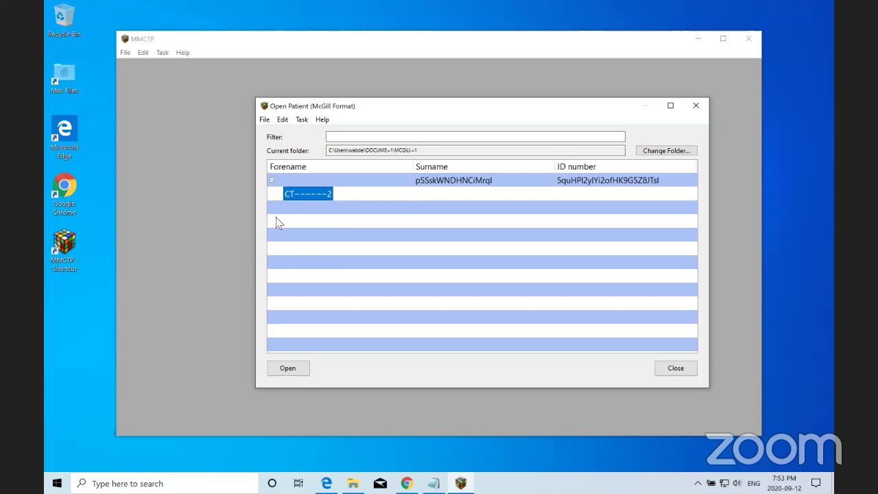
left_click(270, 180)
left_click(271, 180)
left_click(302, 193)
left_click(287, 371)
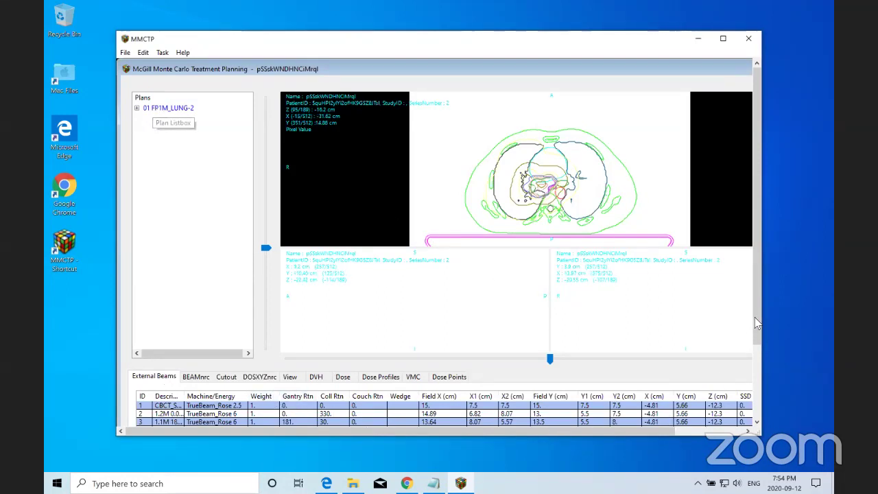
- Scroll down to the External Beams table listing five beams, then open the File menu
left_click_drag(757, 324, 757, 418)
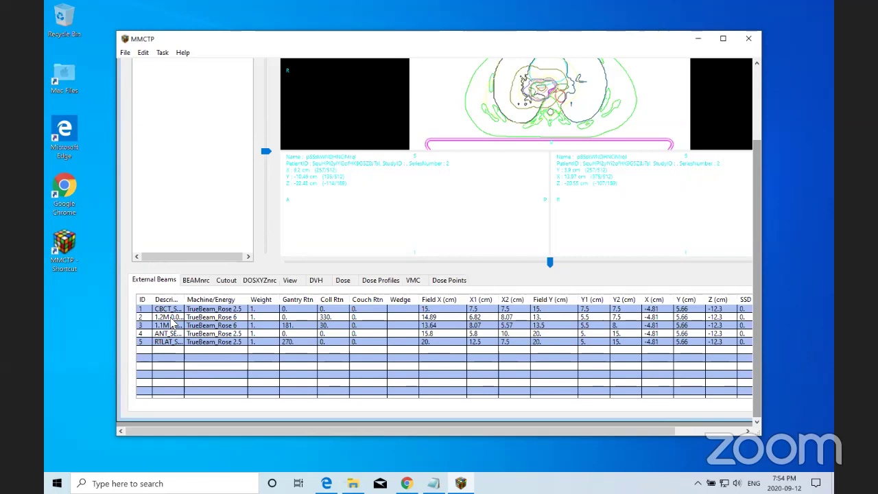
left_click(126, 54)
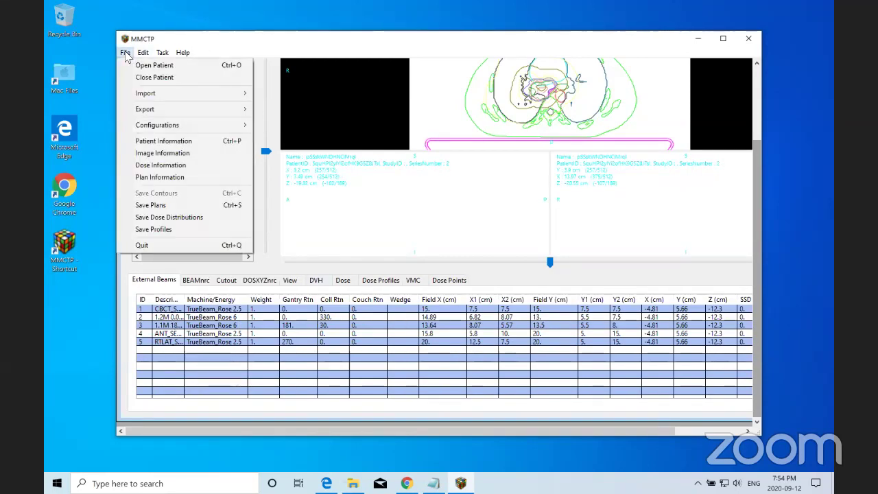
- In Patient Information, set the first name to 'MyDemo_p' and the surname to 'VMAT'
left_click(154, 141)
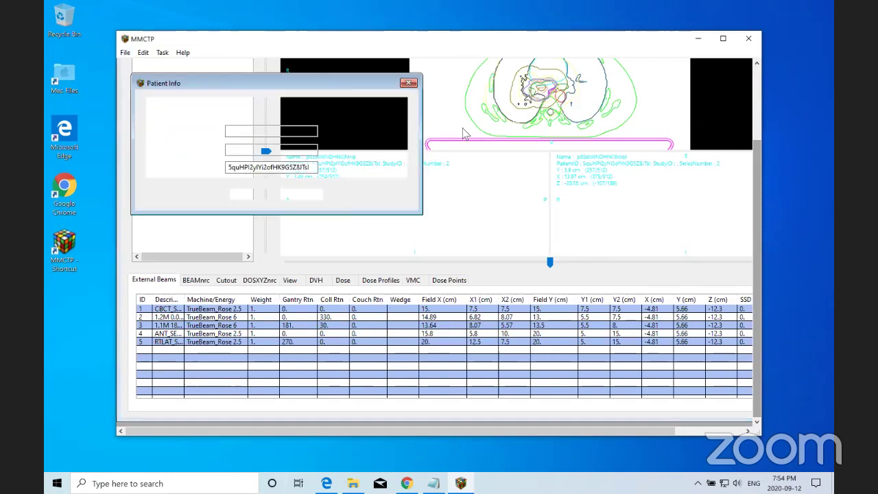
left_click(396, 183)
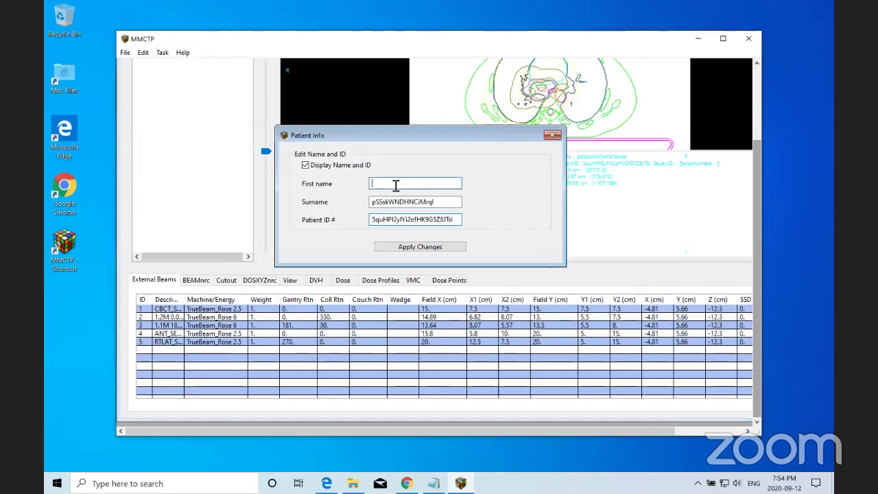
type("My")
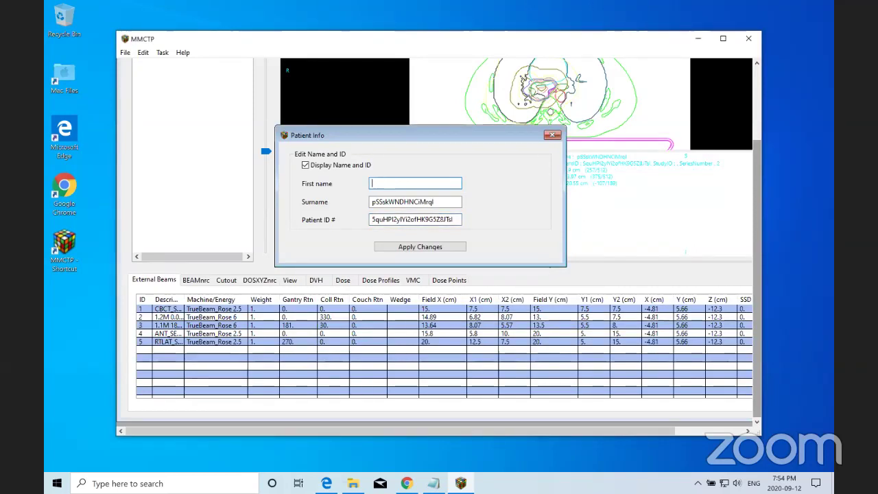
type("Demo patient")
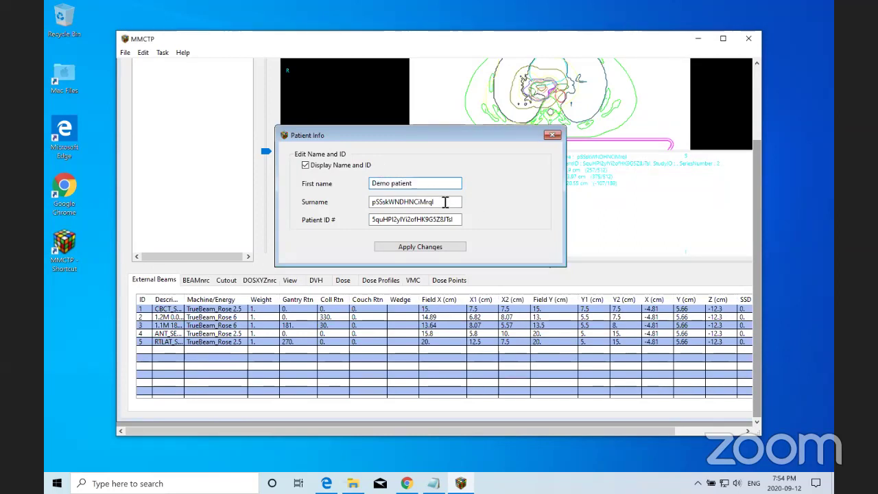
double_click(445, 201)
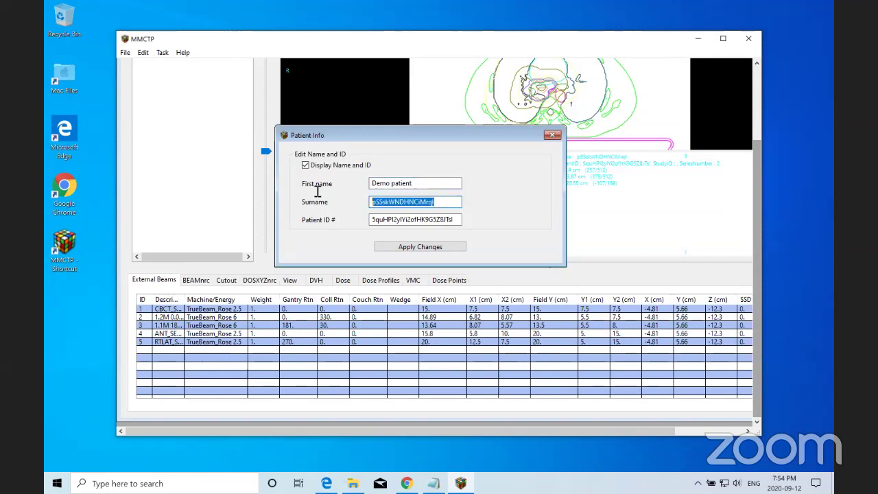
type("VMA")
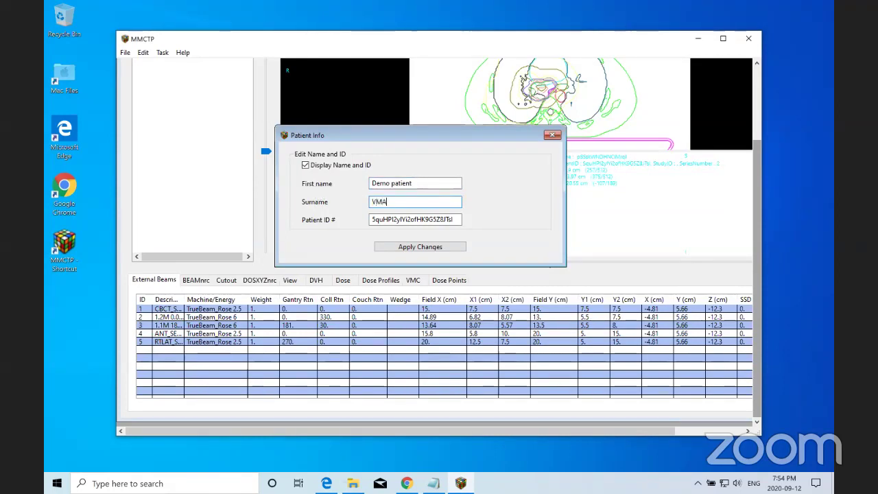
type("T")
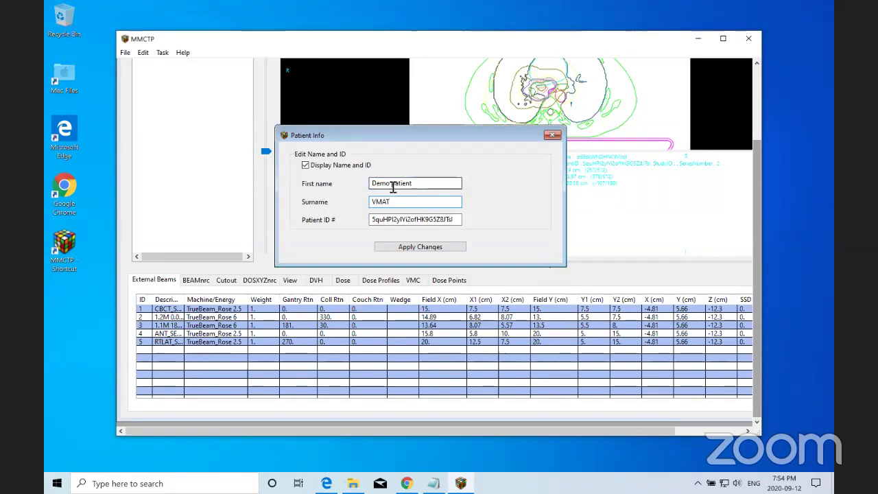
left_click(391, 184)
key("BackSpace")
type("_")
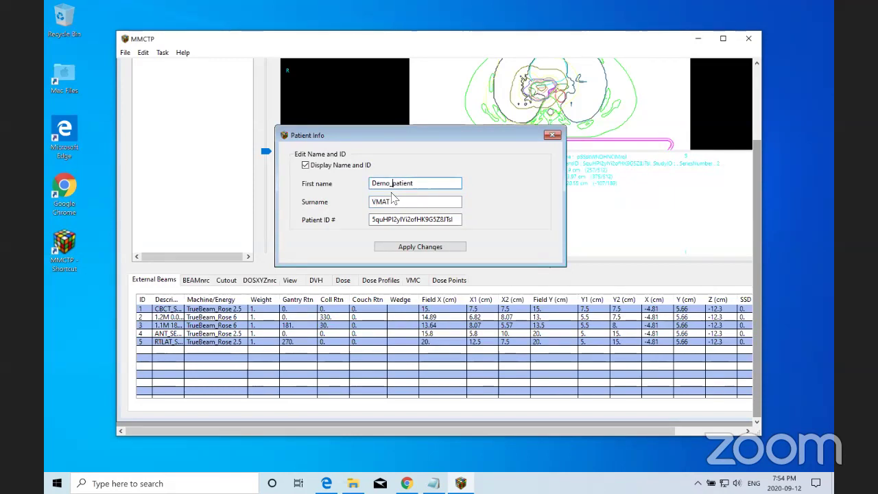
- Change the patient ID to 'Demo_VMAT', apply, and acknowledge the errors through the crash
double_click(388, 219)
left_click(388, 219)
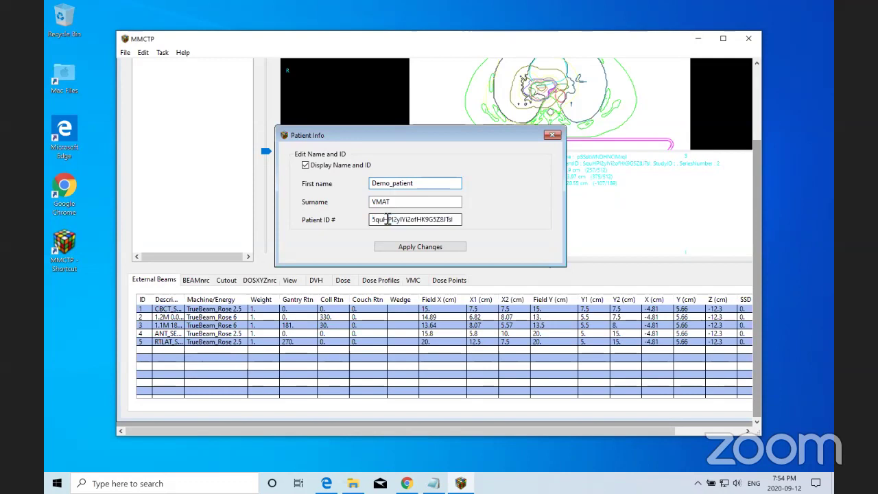
type("Demo")
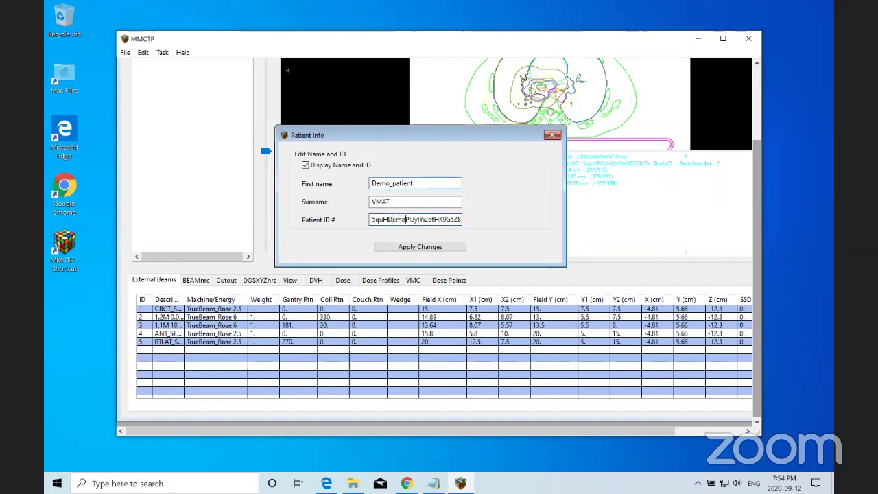
type("_VMAT")
key("Return")
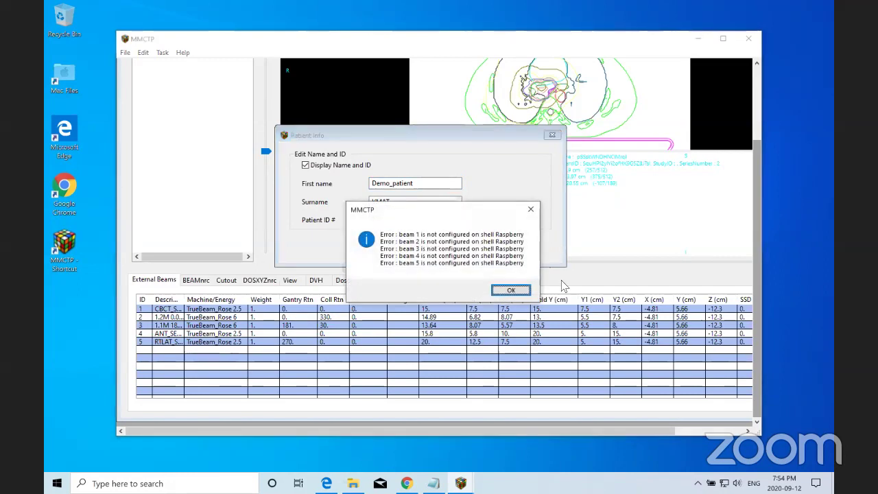
left_click(513, 290)
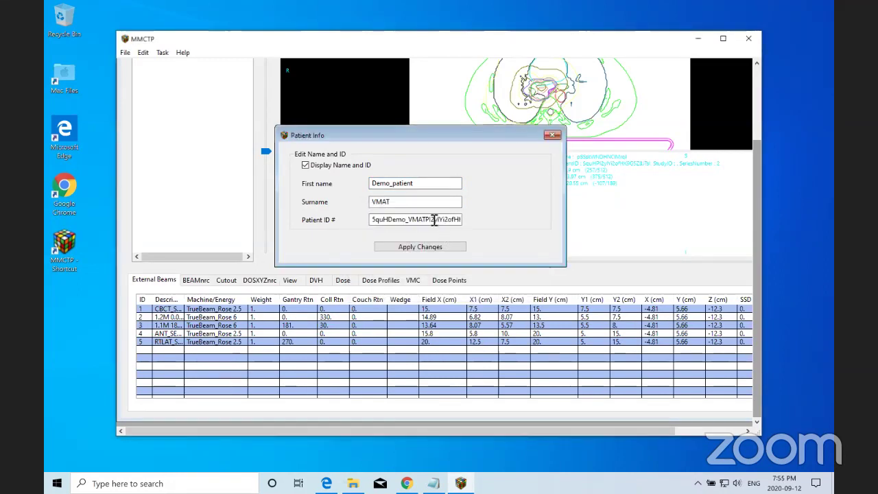
left_click_drag(426, 219, 547, 226)
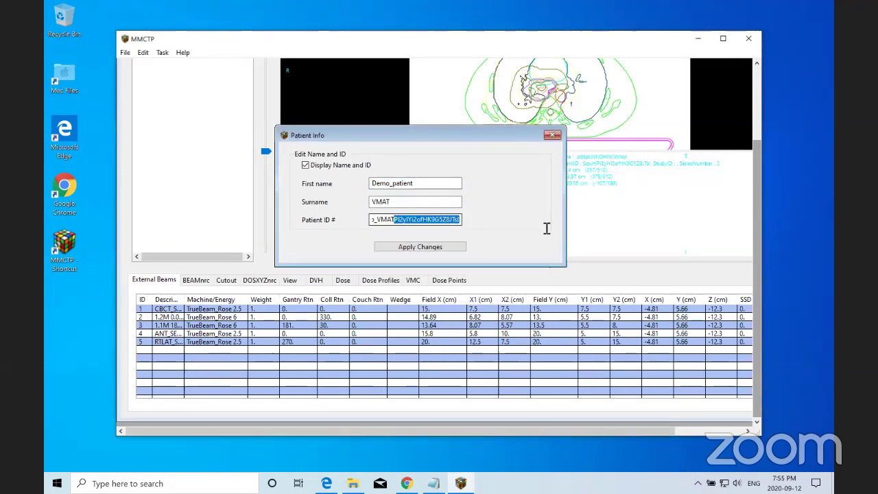
key("BackSpace")
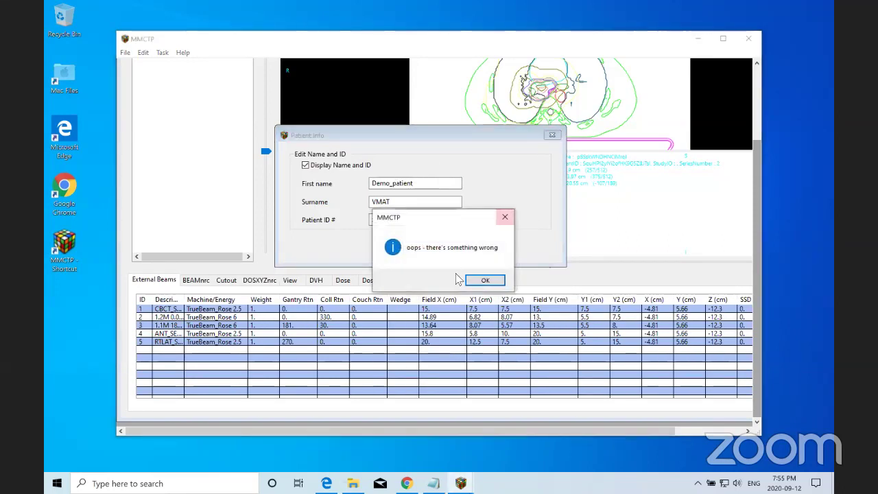
left_click(471, 280)
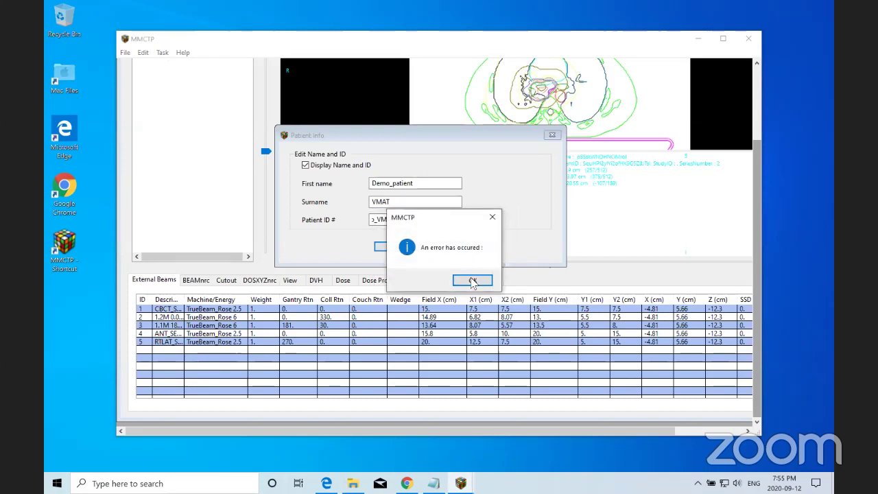
left_click(471, 281)
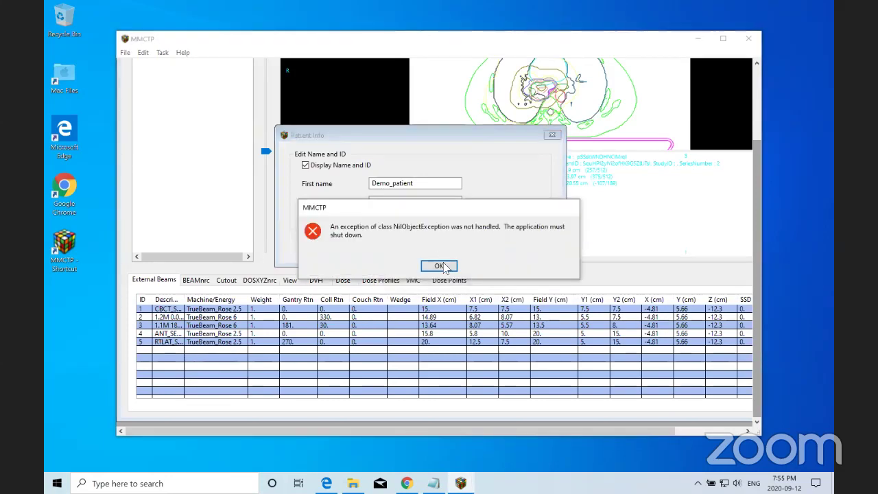
left_click(438, 263)
double_click(69, 241)
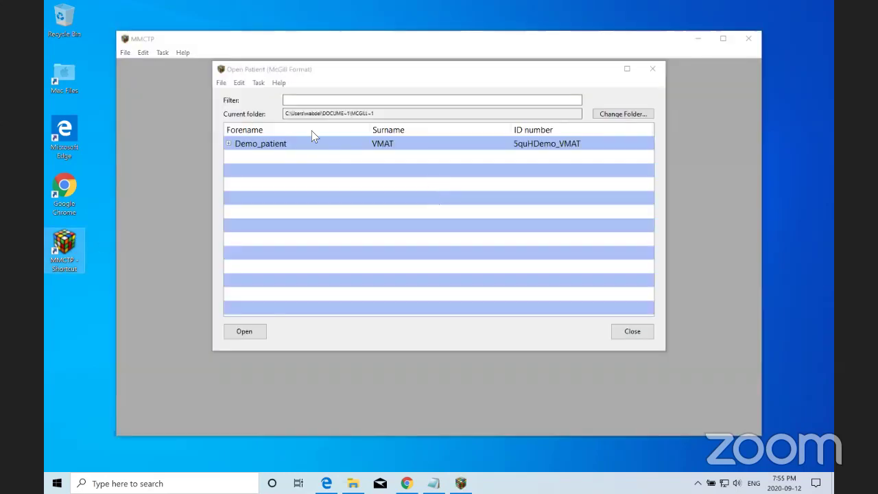
left_click(240, 145)
left_click(229, 144)
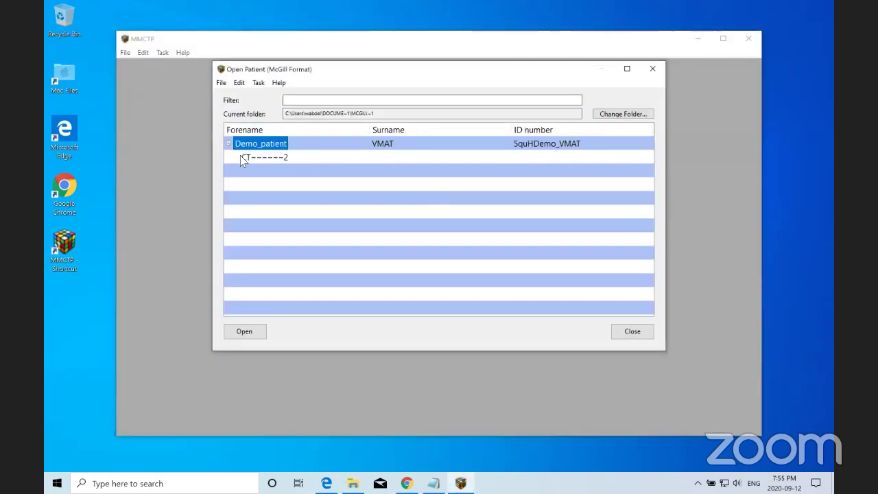
left_click(241, 157)
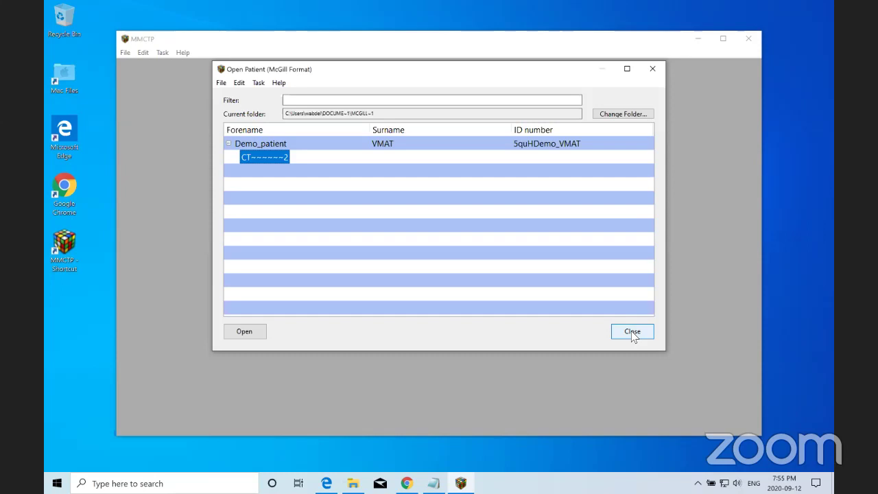
left_click(241, 332)
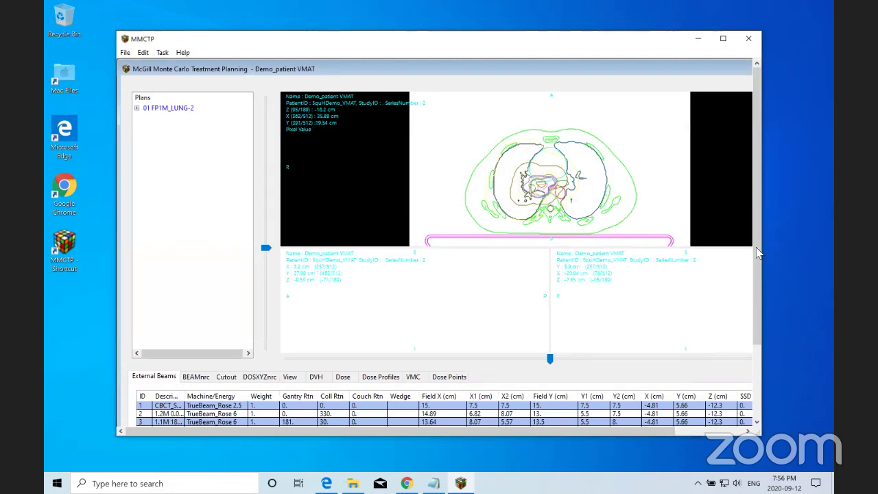
- Show all five beams, glance at the BEAMnrc tab, and return to the beam table
left_click_drag(757, 272, 758, 293)
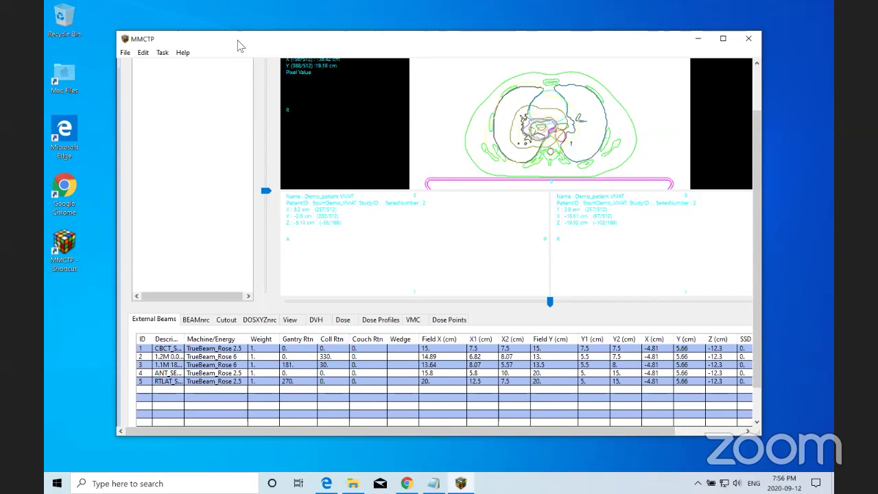
left_click_drag(240, 42, 238, 51)
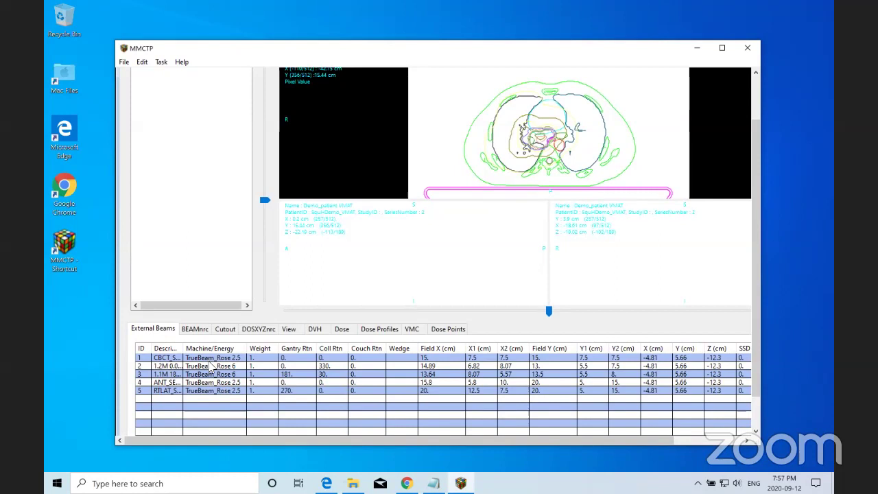
left_click(180, 330)
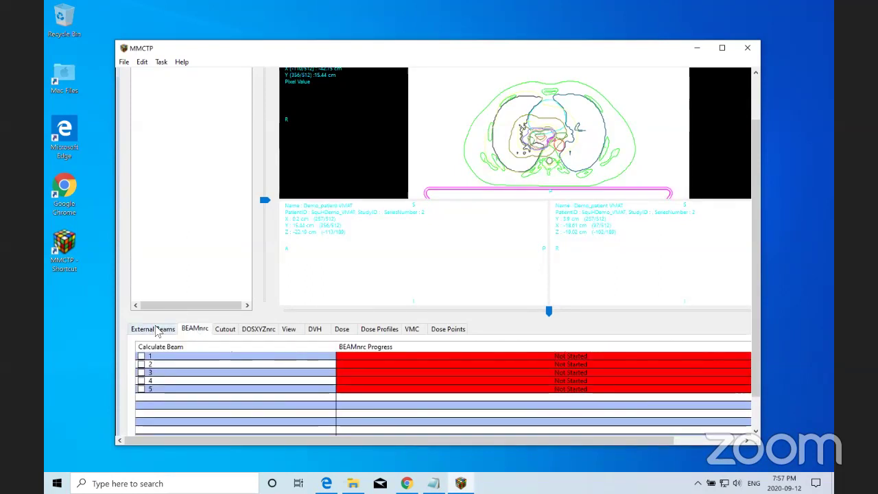
left_click(157, 330)
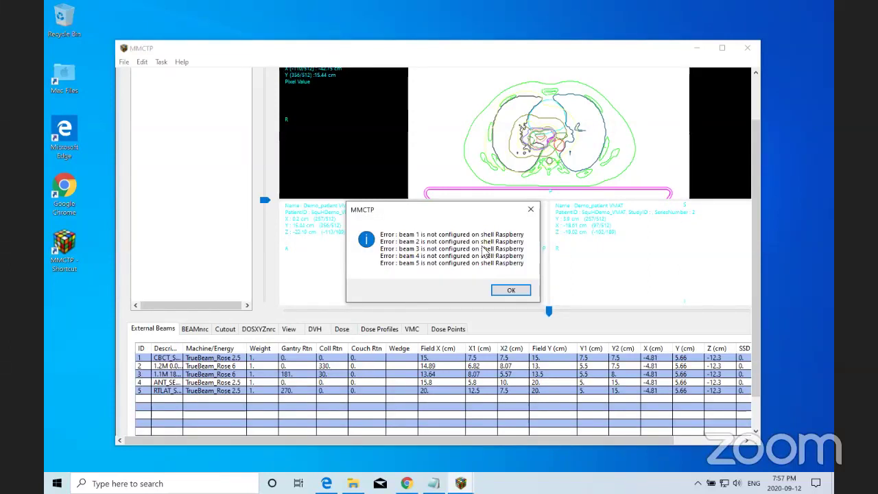
- Dismiss the beam error and open File > Configurations > Beam models
left_click(511, 290)
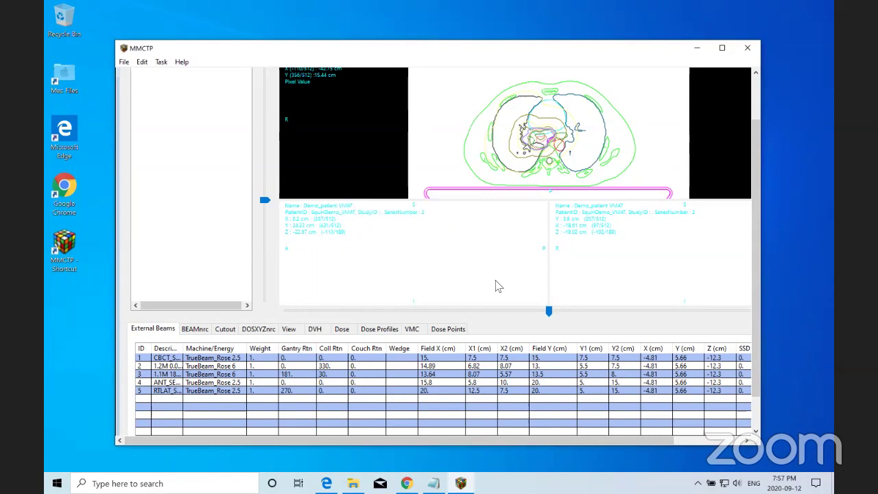
left_click(126, 63)
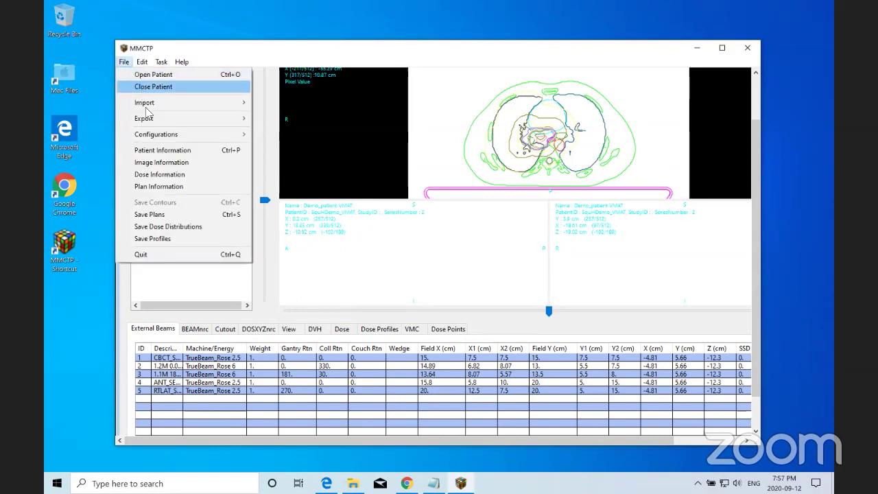
mouse_move(154, 137)
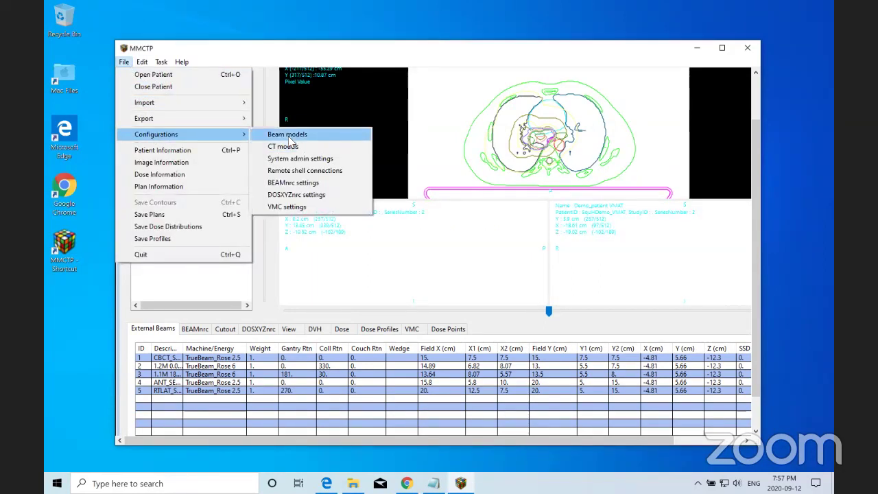
left_click(288, 134)
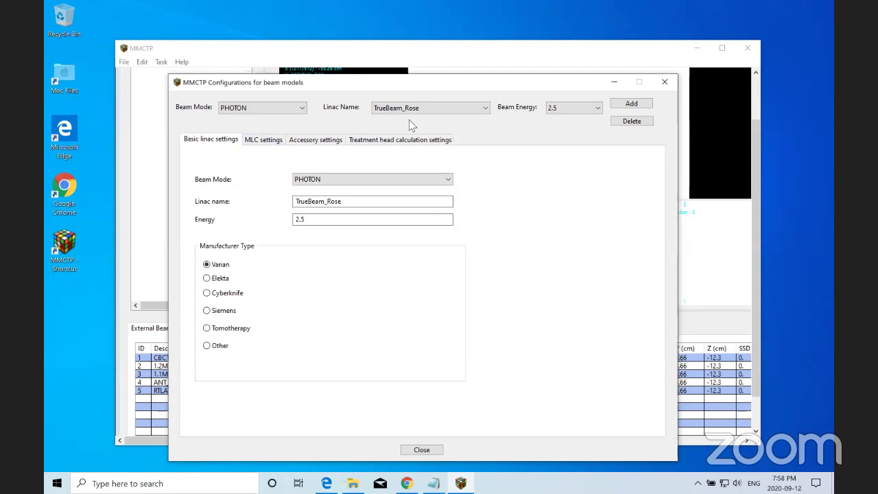
- Delete the Beam Energy 2.5 model and check the remaining energies
left_click(233, 111)
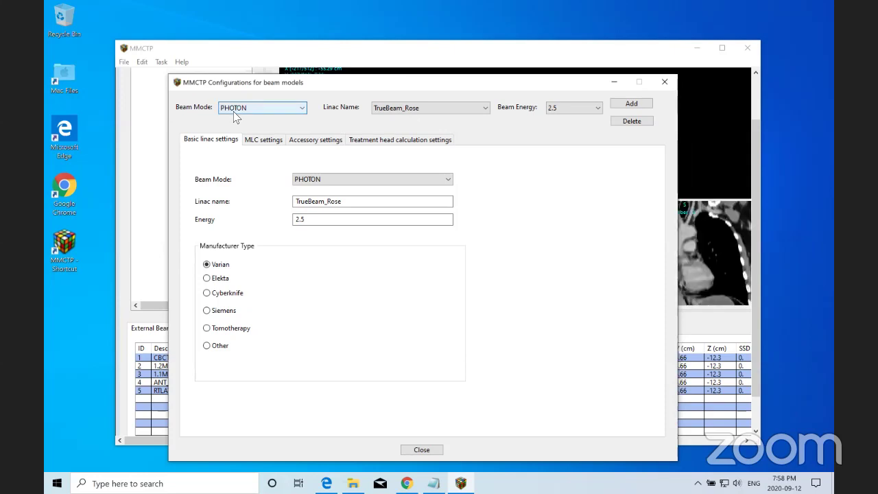
left_click(574, 107)
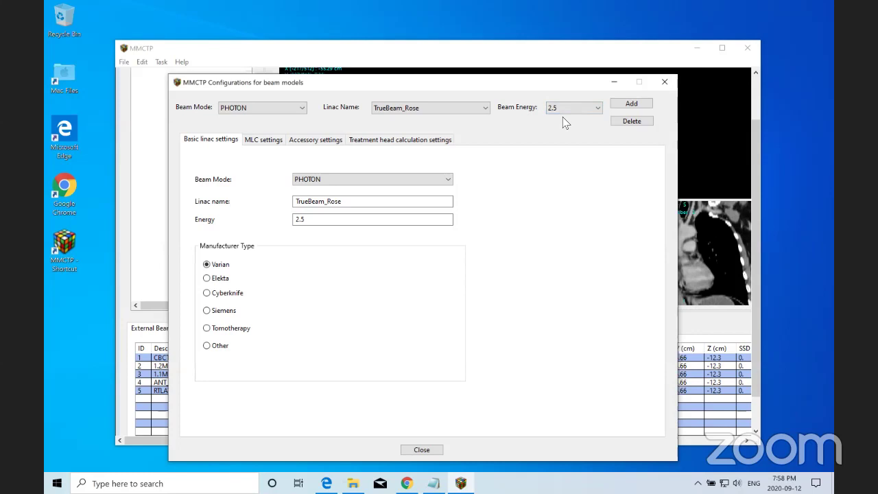
left_click(630, 124)
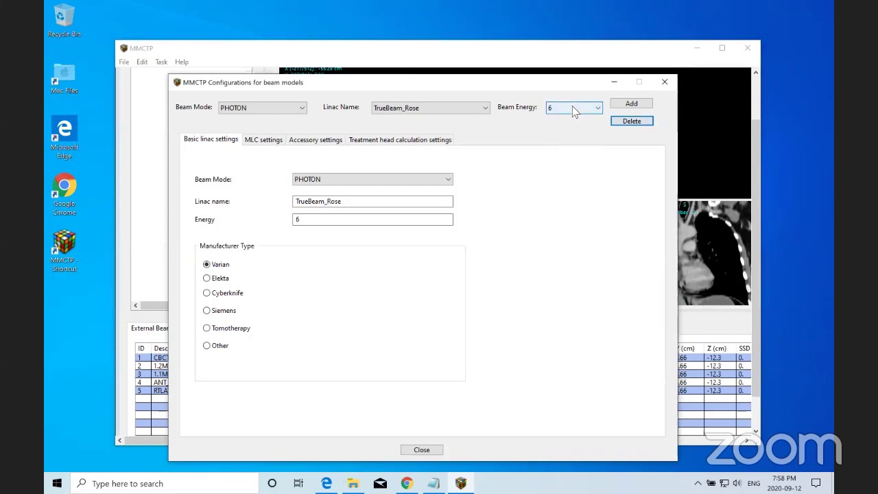
left_click(573, 112)
left_click(524, 133)
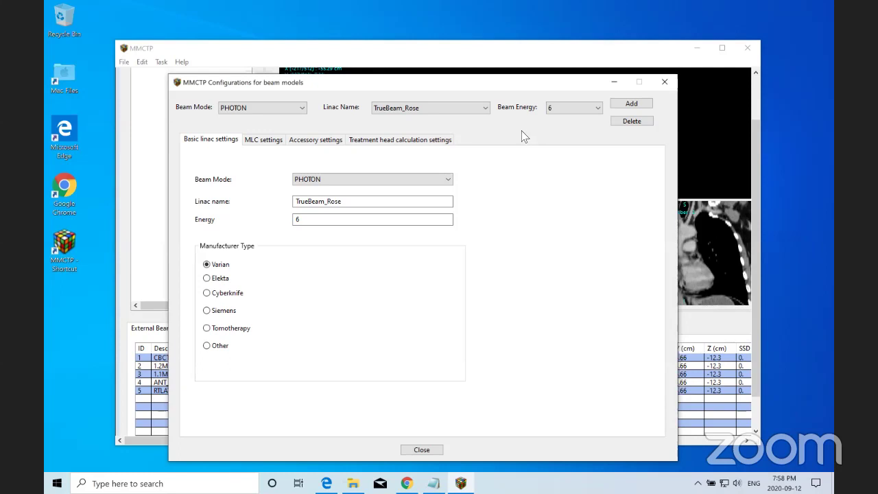
- Open the MLC settings tab, briefly checking the basic linac settings
left_click(259, 140)
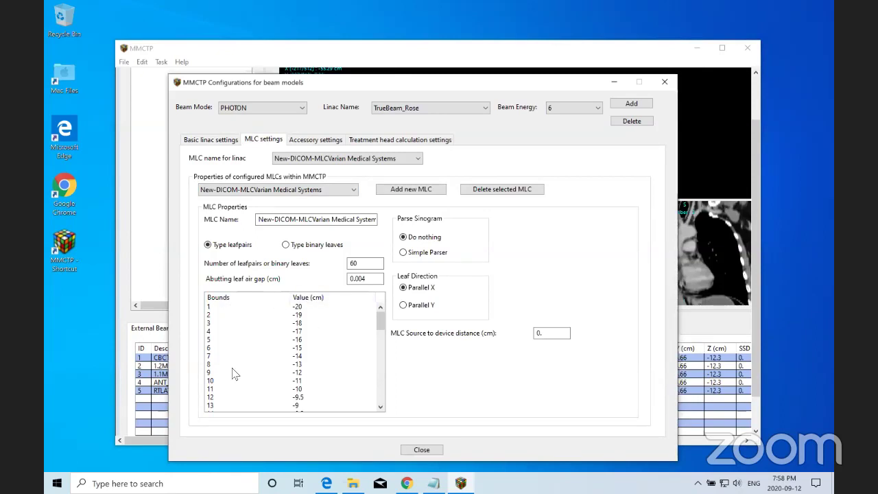
mouse_move(380, 326)
left_mouse_down()
mouse_move(378, 405)
mouse_move(378, 317)
left_mouse_up()
left_click(215, 142)
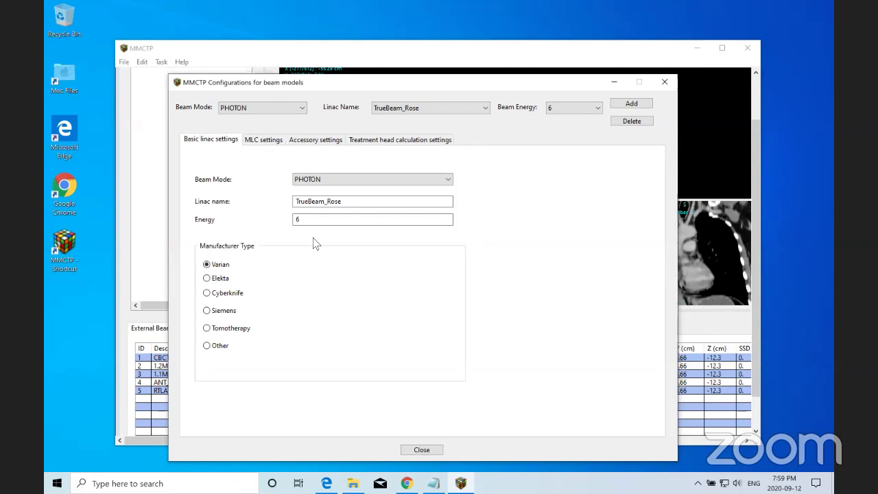
left_click(265, 141)
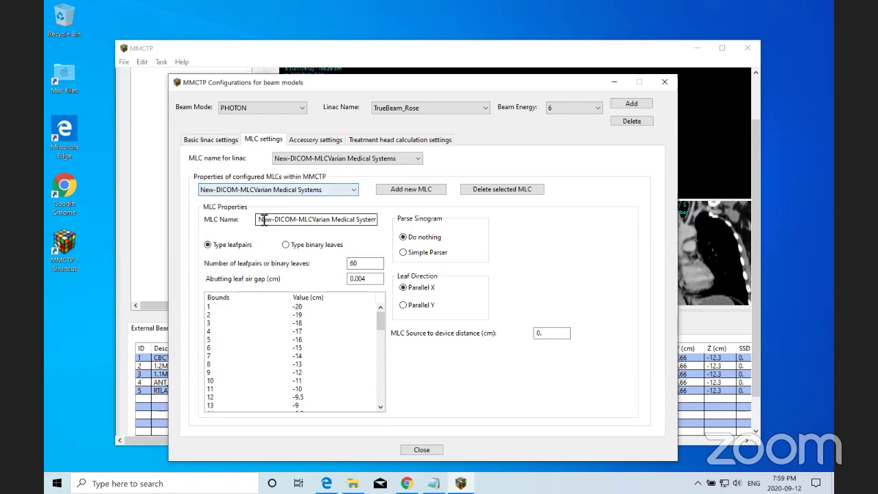
- Rename the MLC to VmMLC and select the source-to-device distance value
left_click_drag(258, 219, 466, 226)
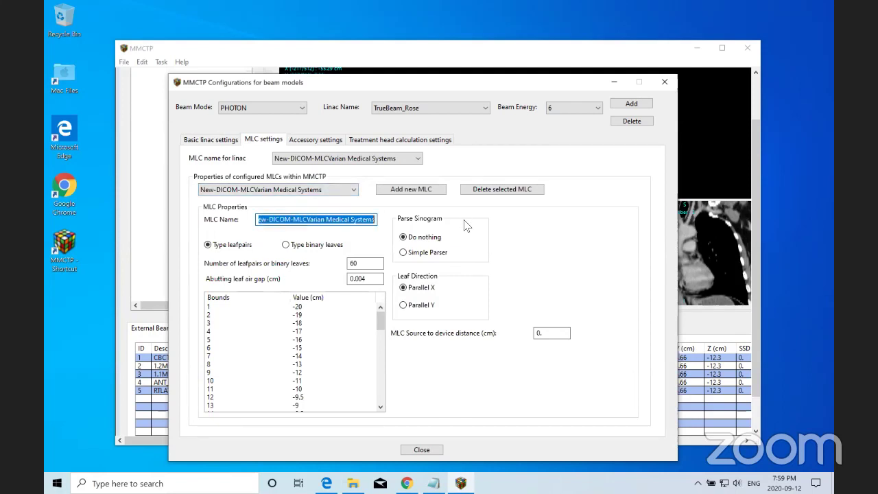
type("mM")
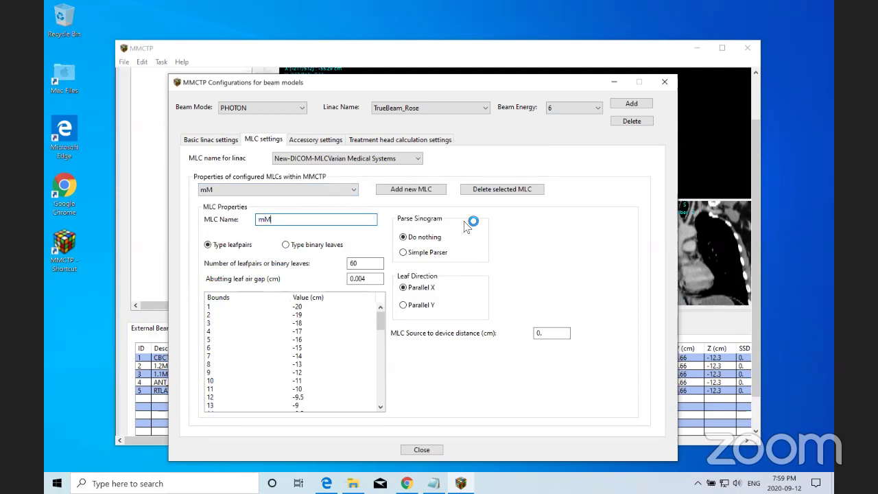
type("LC")
key("Left")
type("V")
double_click(546, 333)
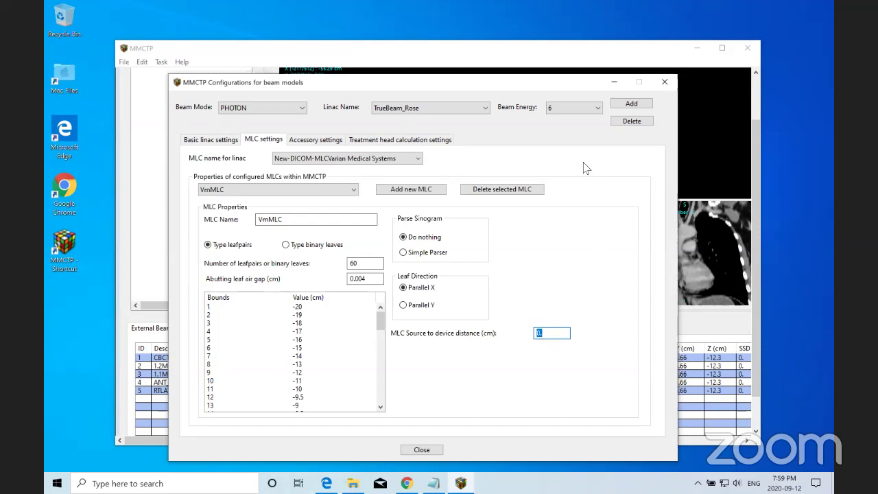
mouse_move(190, 13)
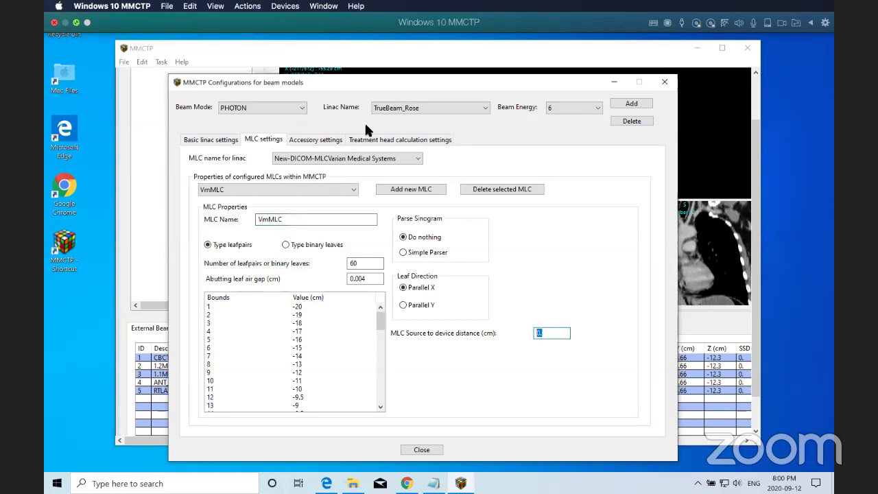
- Leave the VM's full screen and list the BEAM_TrueBeam folder's contents in the terminal
key("ctrl+super+f")
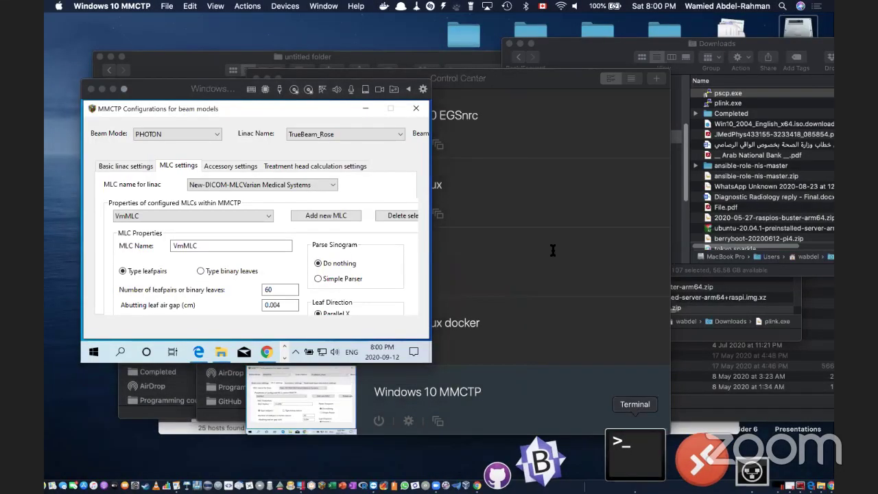
left_click(634, 449)
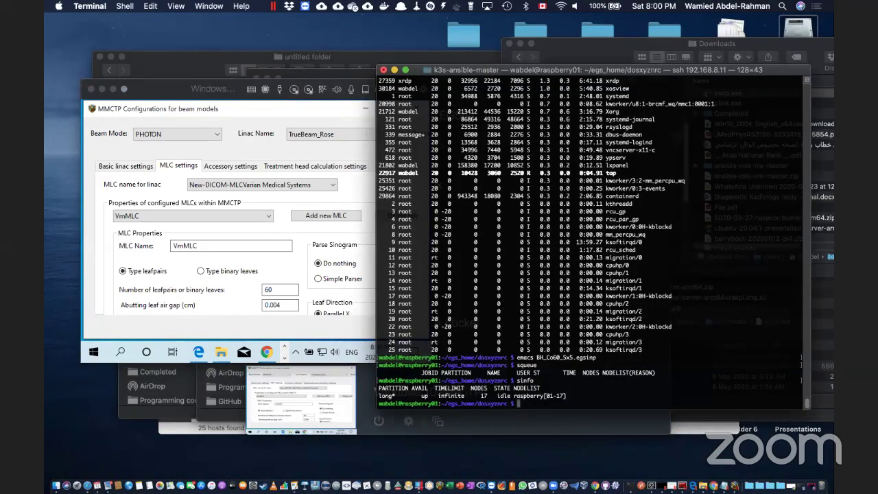
type("cd ../BEAM_T")
key("Tab")
key("Return")
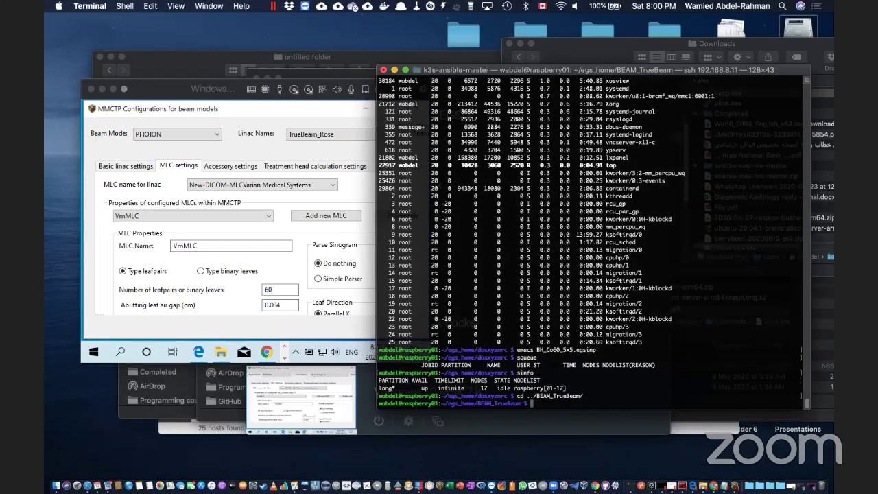
type("ls -la")
key("Return")
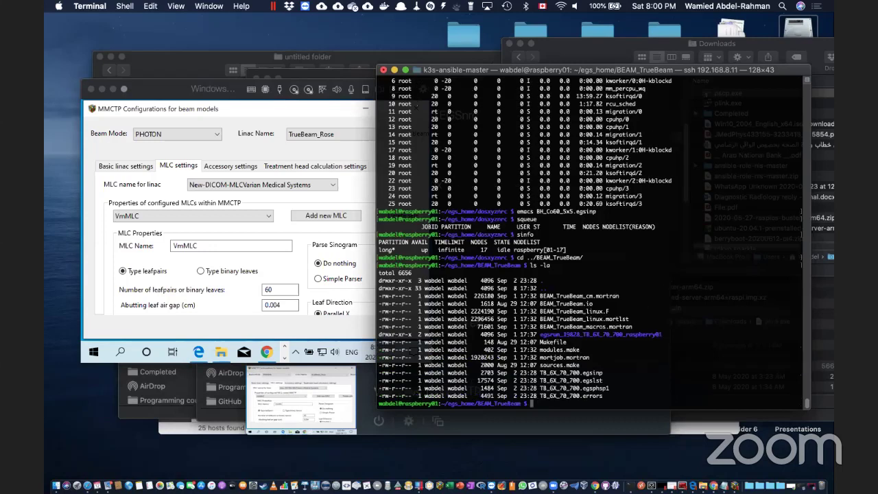
- Page through TB_6X_70_700.egsinp with more and highlight the MLC ZMIN value 48.175
type("more")
type("TB")
key("Tab")
type("gsinp")
key("Return")
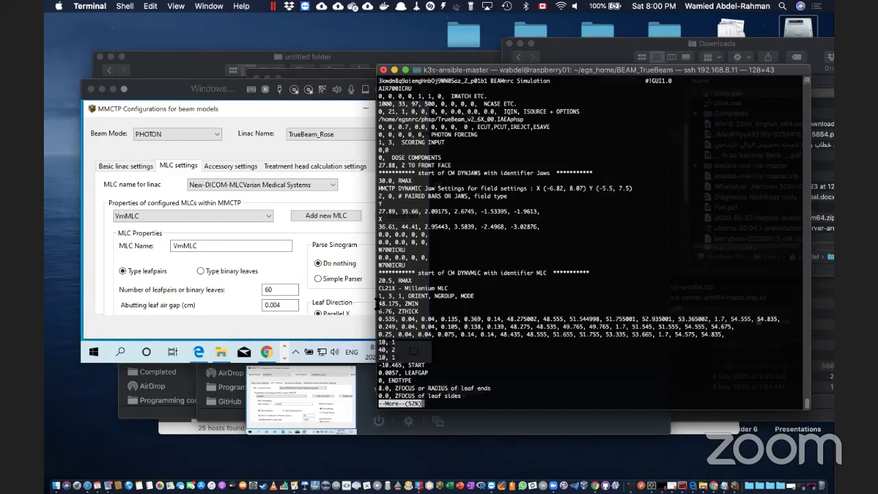
left_click_drag(379, 302, 406, 303)
- Return the Windows 10 MMCTP VM, showing the VmMLC MLC settings, to full screen
left_click(354, 295)
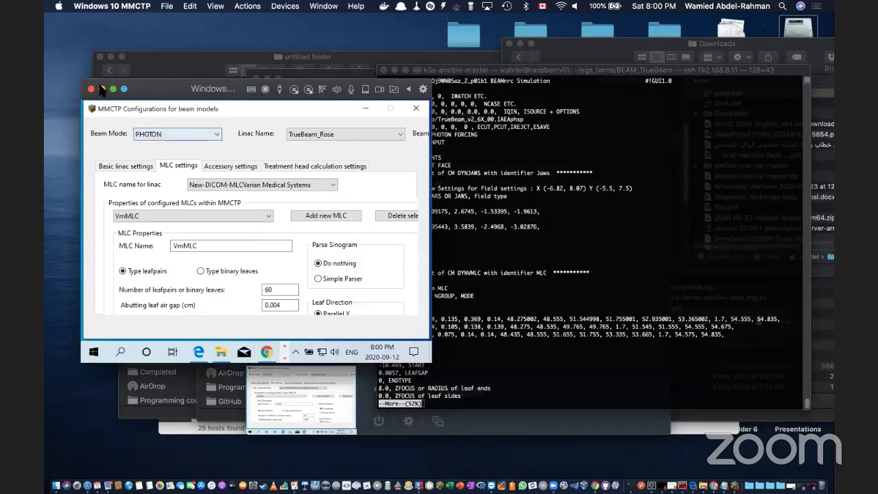
mouse_move(113, 92)
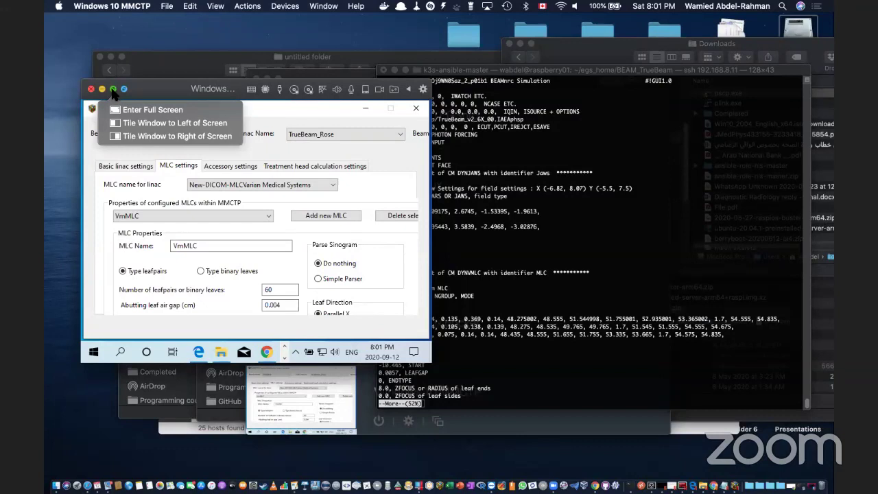
left_click(113, 90)
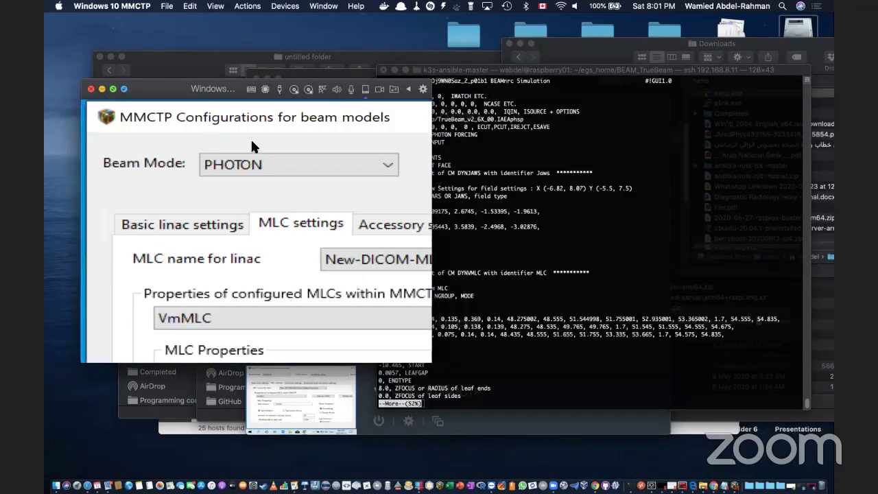
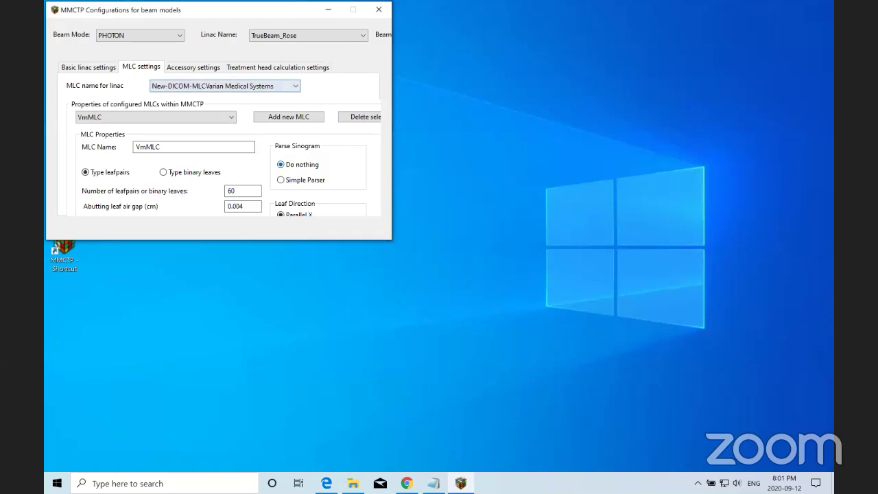
- Enter 48.175 cm as the VmMLC's MLC source-to-device distance, correcting the mistyped 48.12
left_click_drag(184, 18, 332, 154)
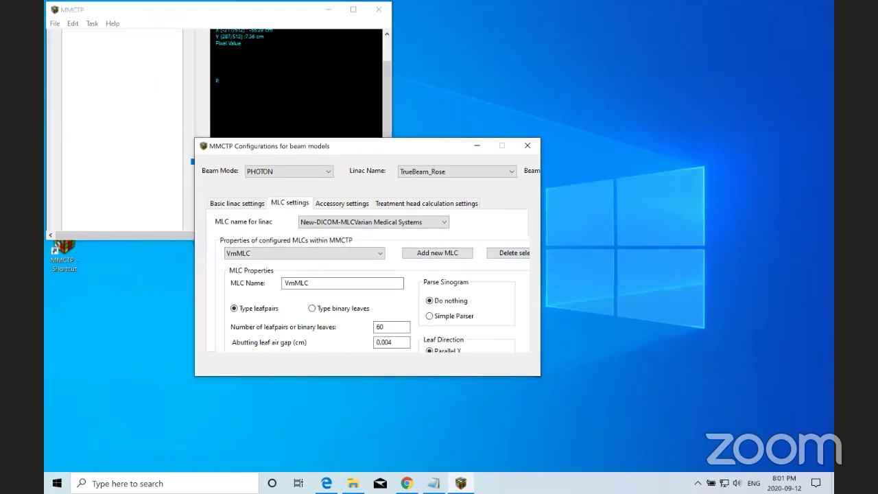
left_click_drag(541, 375, 684, 458)
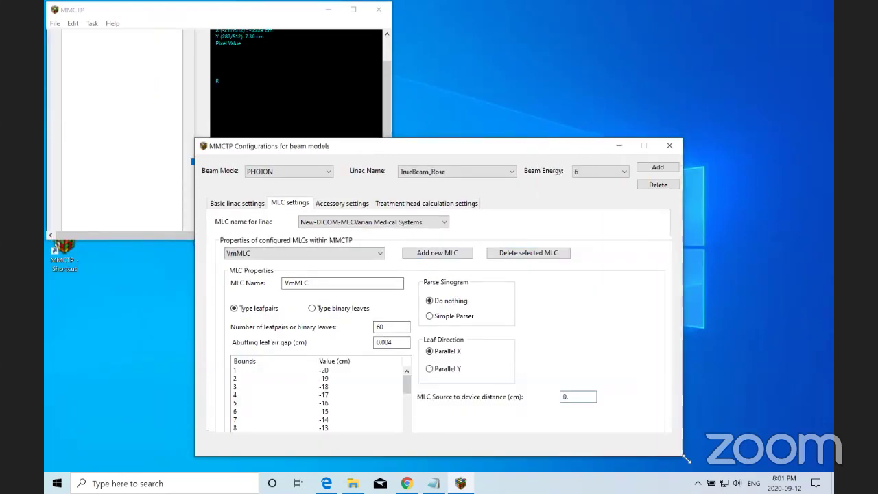
double_click(580, 398)
type("48")
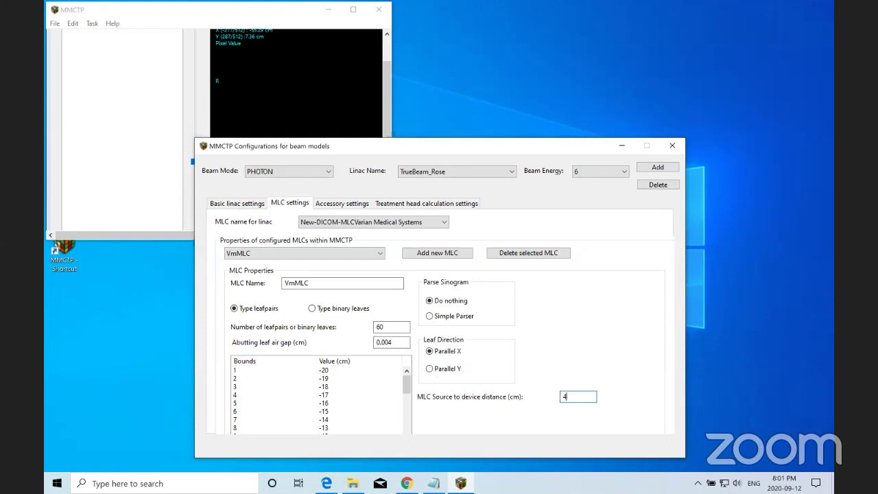
type(".12")
left_click(359, 62)
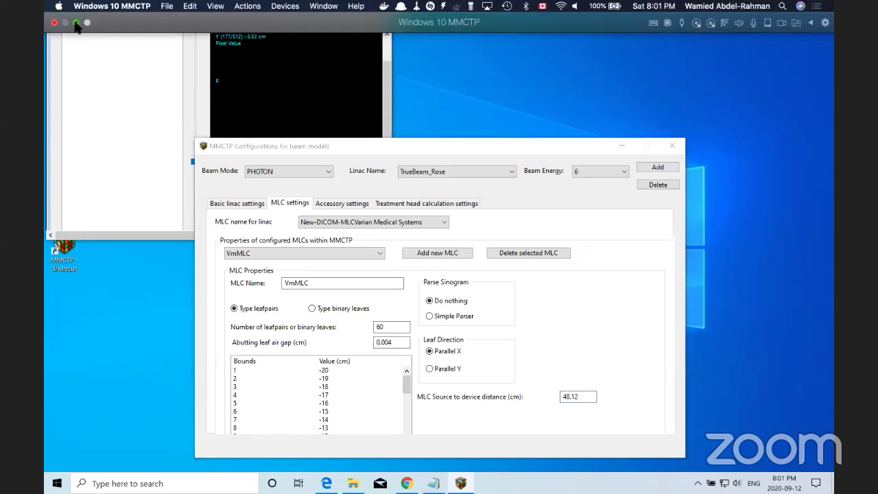
left_click(77, 19)
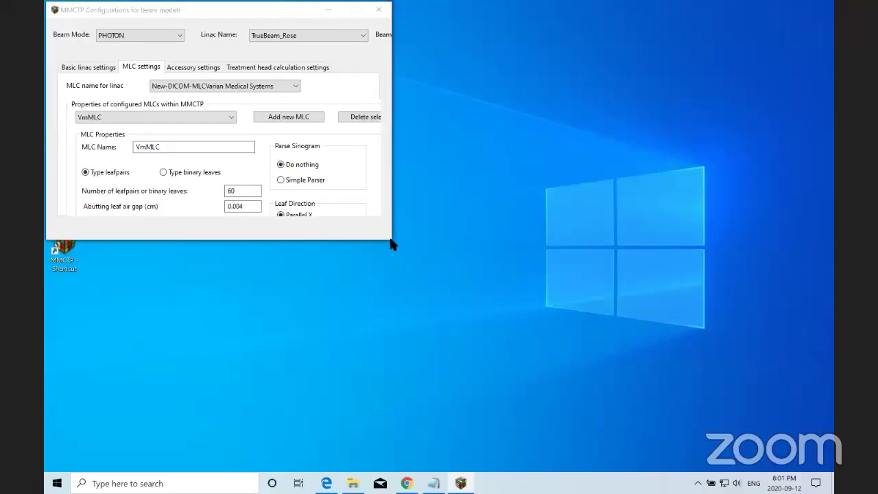
left_click_drag(391, 241, 505, 352)
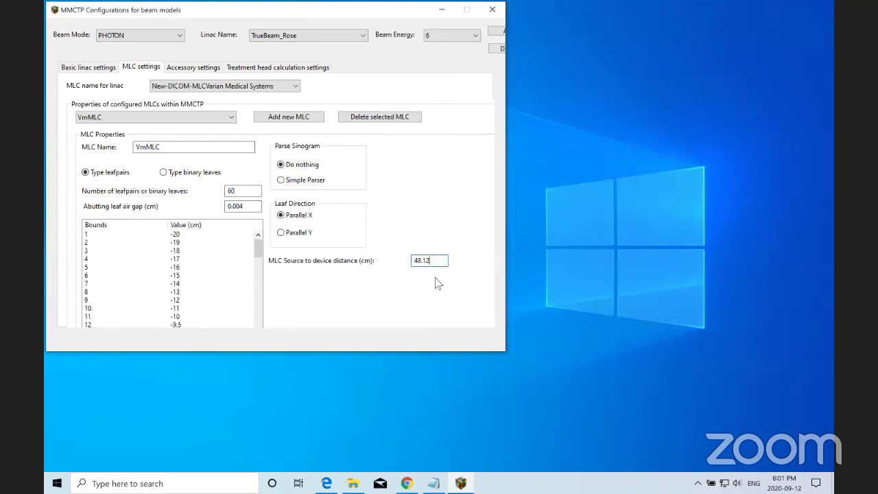
key("BackSpace")
type("75")
left_click_drag(179, 19, 232, 94)
left_click_drag(371, 94, 373, 96)
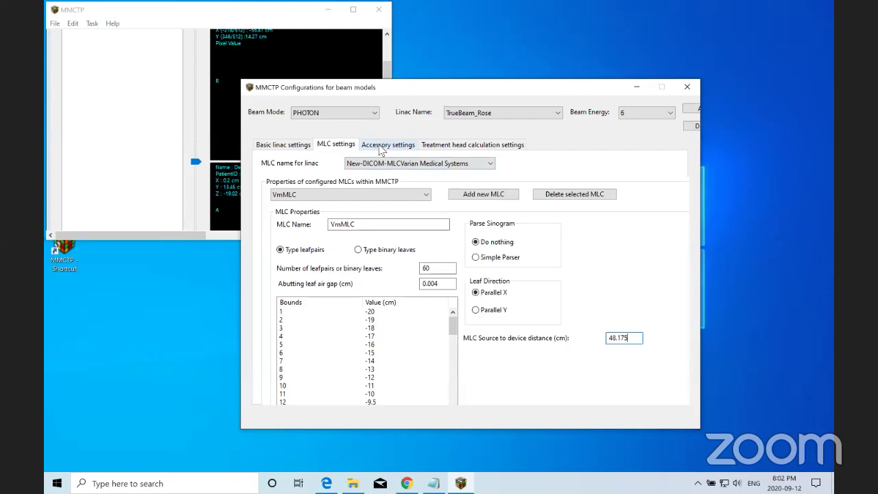
- Open TrueBeam_Rose's Accessory settings and browse for a Dynamic Wedge STT file without choosing one
left_click(380, 145)
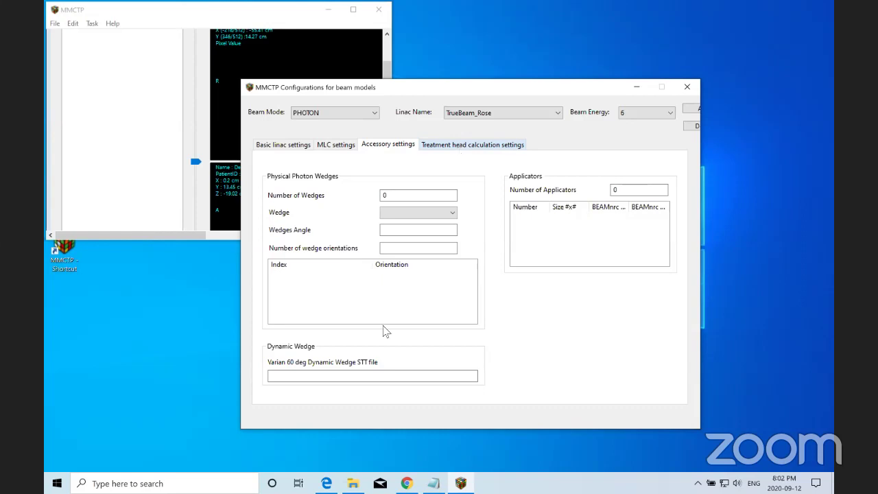
left_click(372, 375)
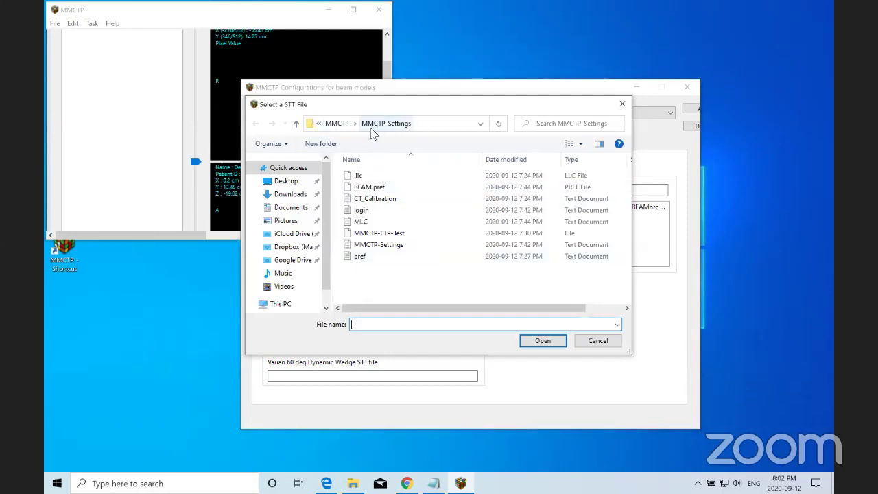
left_click(319, 124)
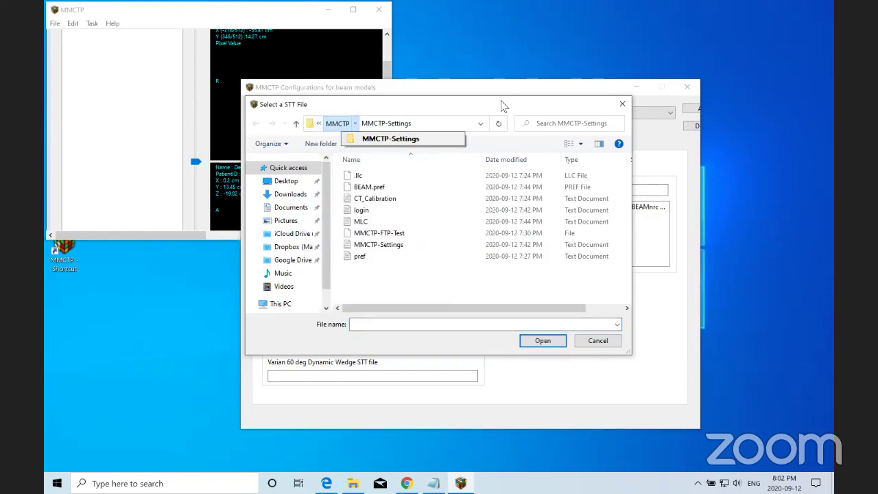
left_click(480, 115)
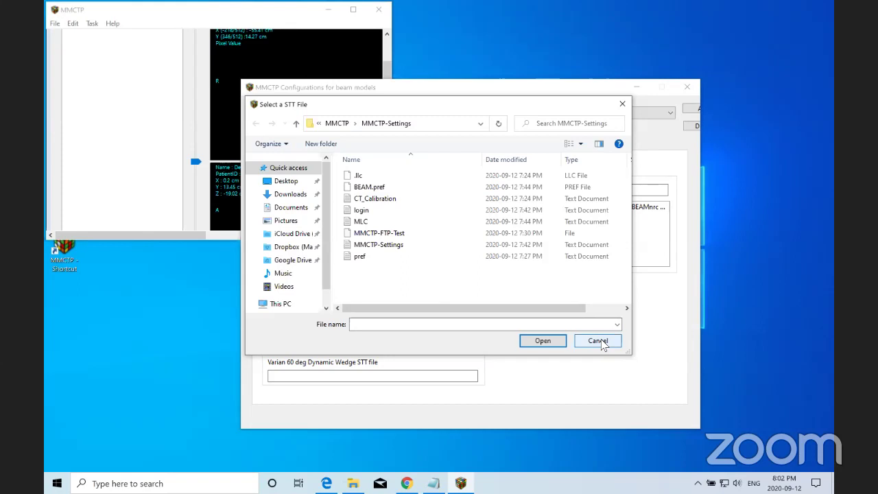
left_click(601, 343)
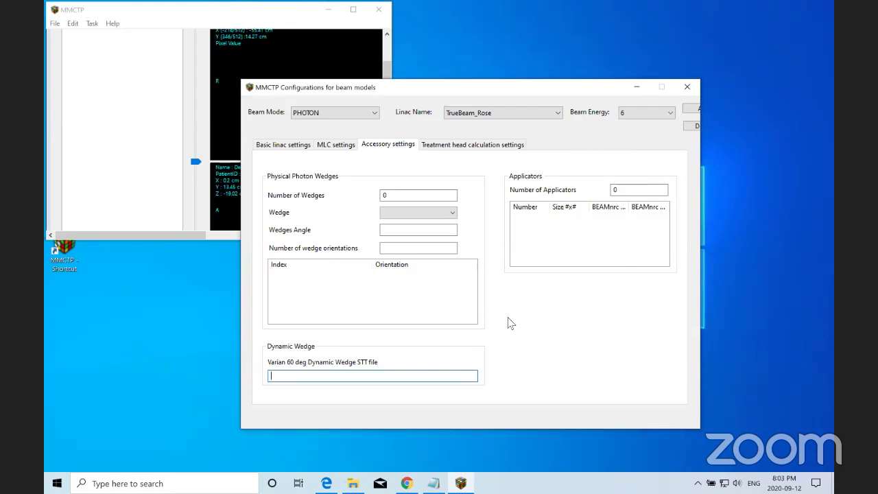
- Show the widened treatment head calculation settings and browse for a BEAMnrc input file without choosing one
left_click(460, 145)
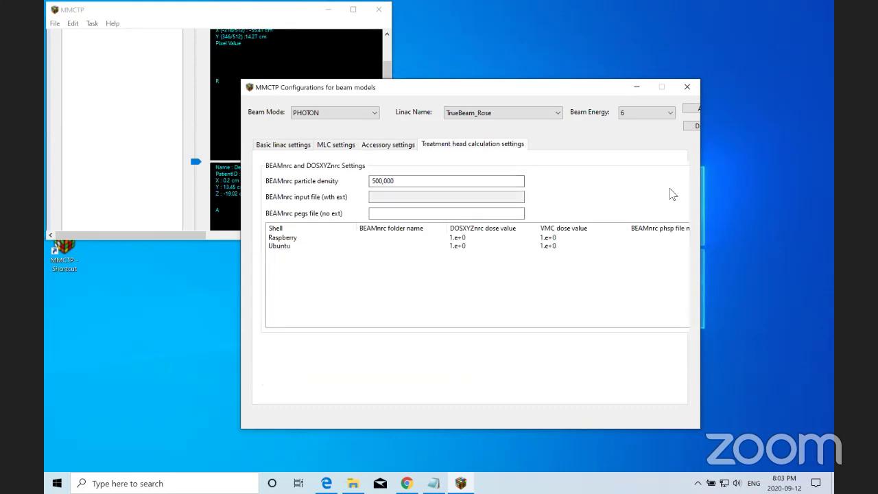
left_click_drag(699, 202, 810, 203)
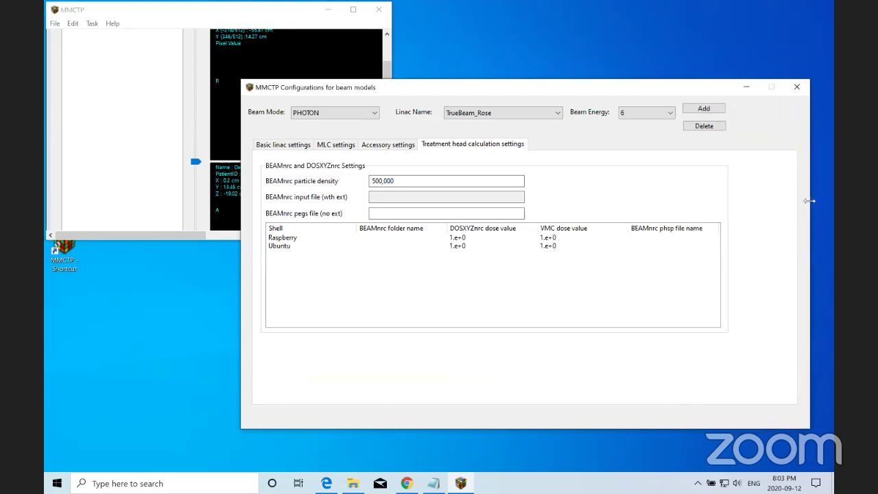
left_click(436, 198)
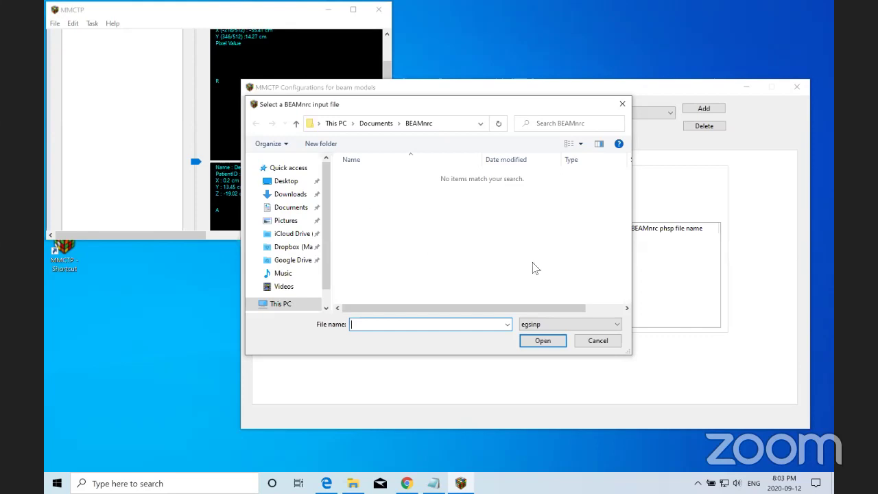
left_click(598, 341)
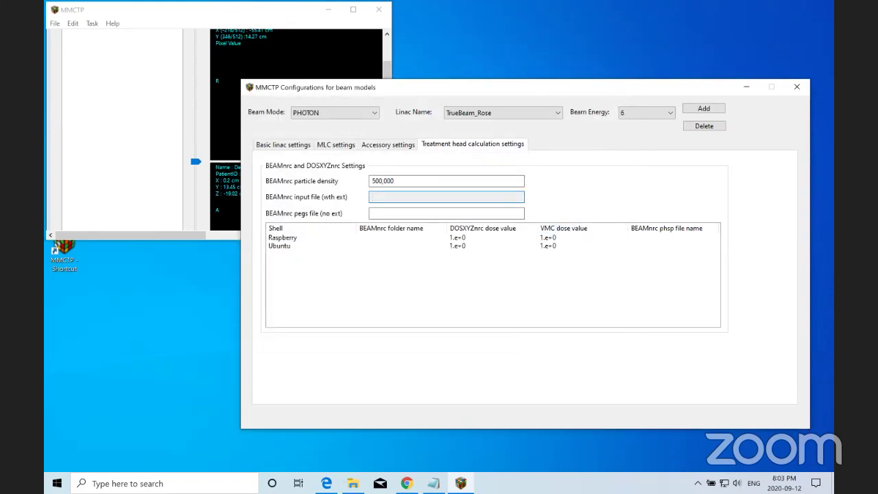
- Page through TB_6X_70_700.egsinp in Terminal to its end, then select its opening lines
key("ctrl+super+f")
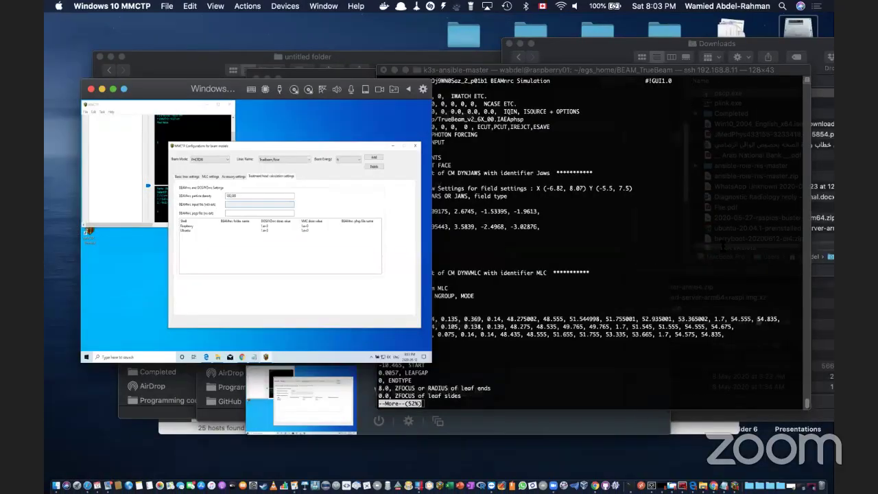
key("super+Tab")
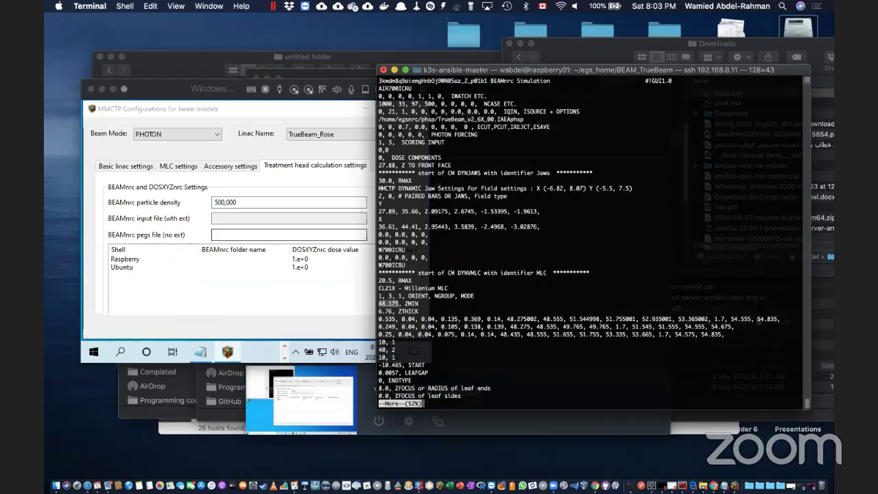
left_click_drag(548, 220, 524, 103)
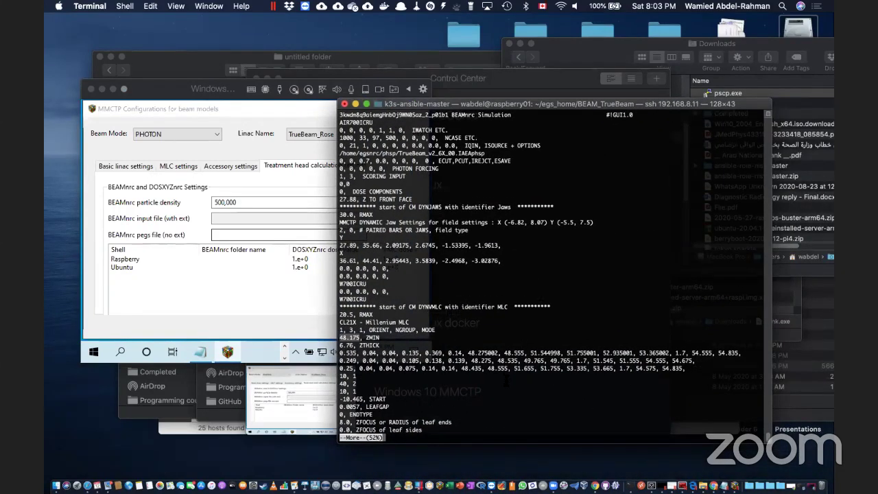
key("space")
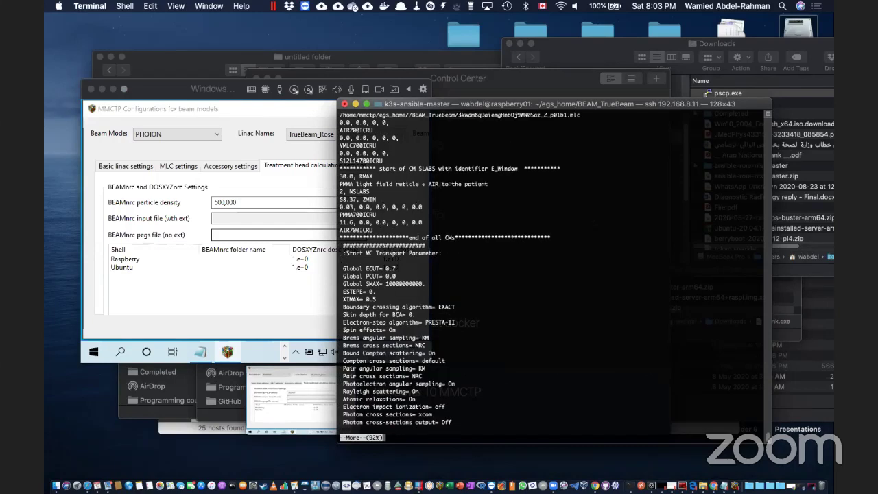
key("space")
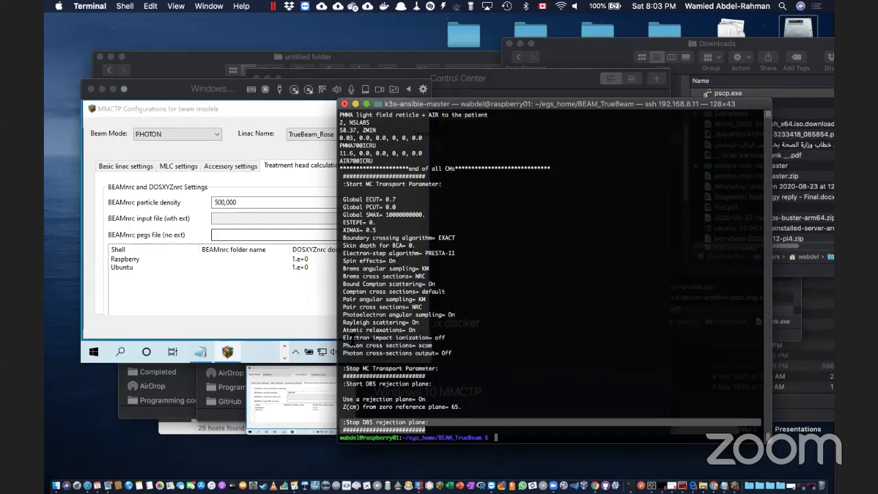
scroll(341, 179, "up", 5)
scroll(548, 275, "up", 10)
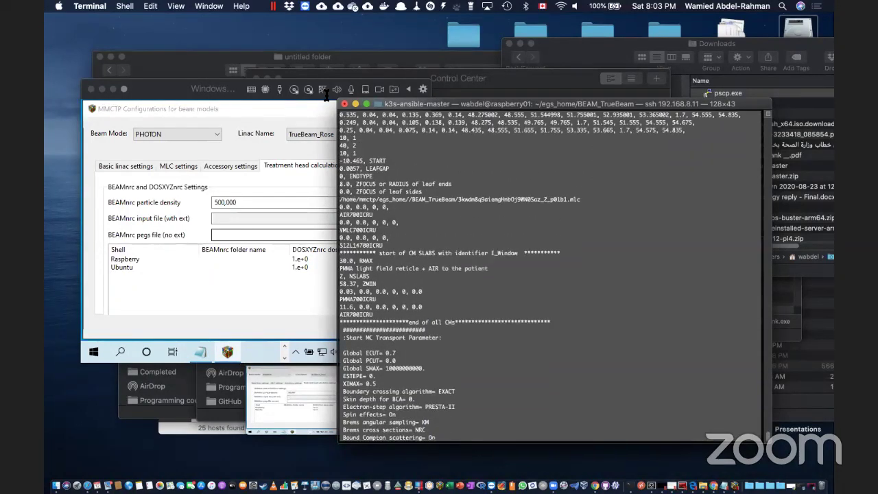
scroll(308, 180, "up", 4)
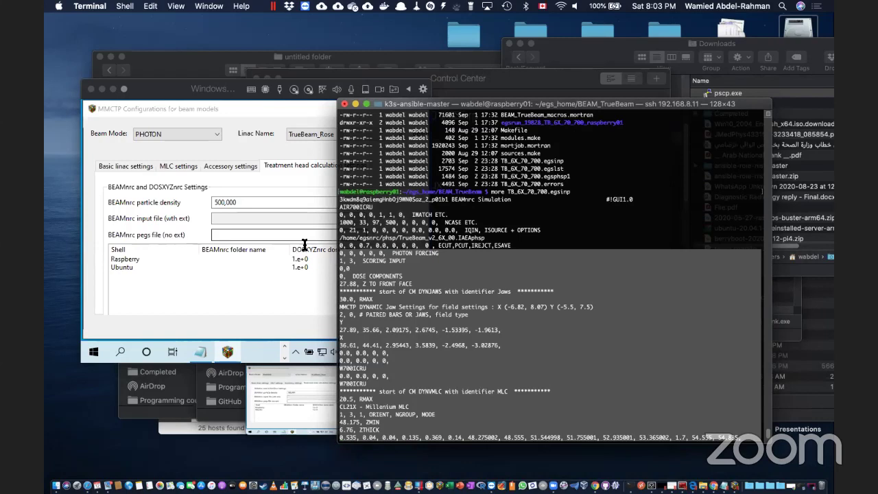
left_click_drag(305, 245, 328, 200)
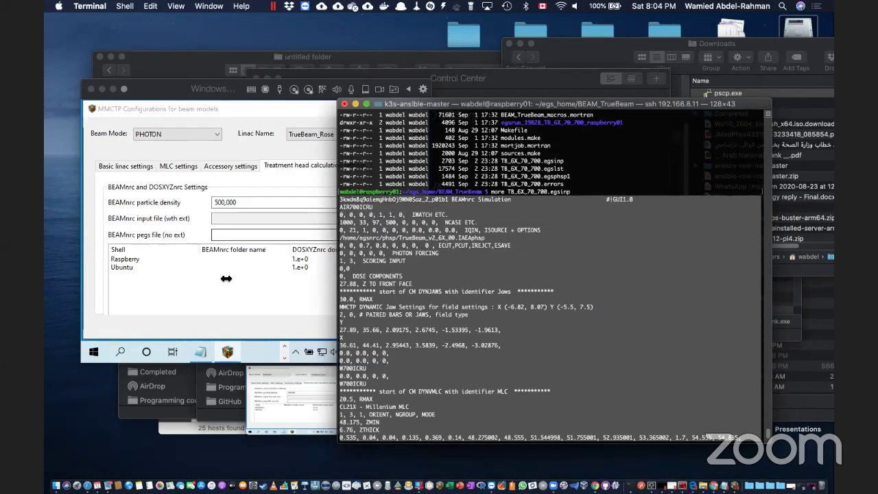
- Tidy the Mac desktop windows and return the Windows virtual machine to full screen
left_click(203, 355)
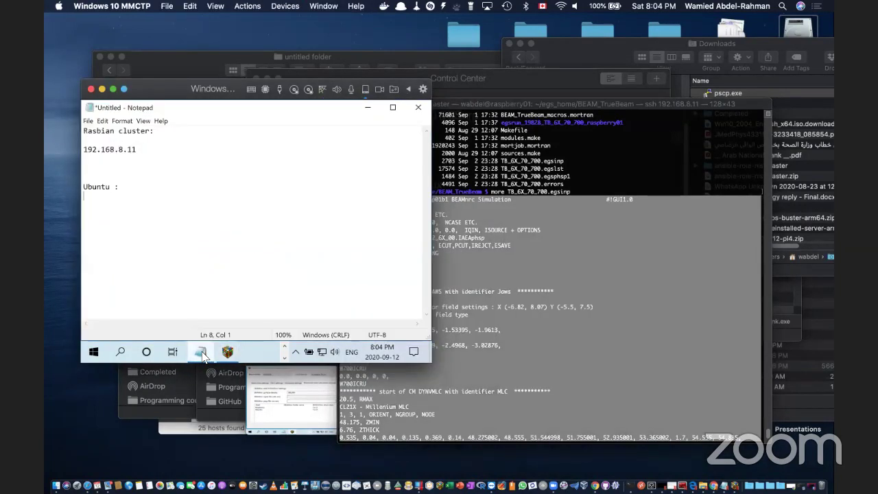
left_click_drag(128, 188, 110, 186)
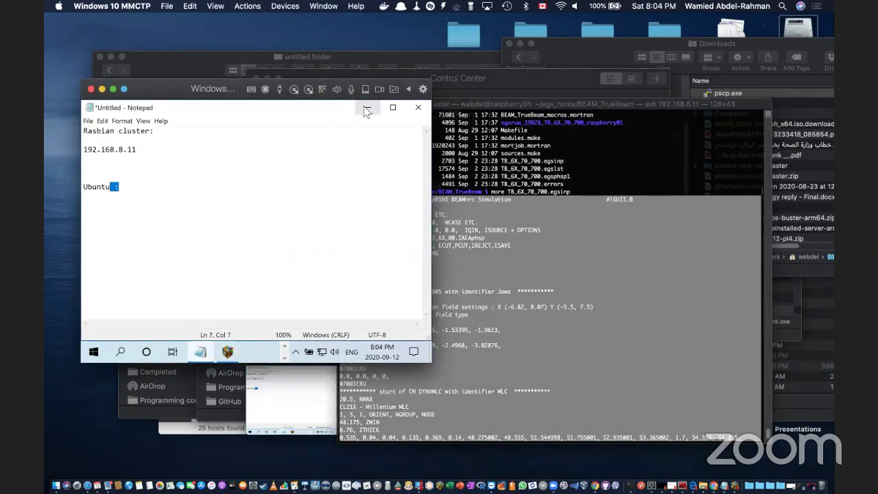
left_click(366, 108)
left_click(366, 109)
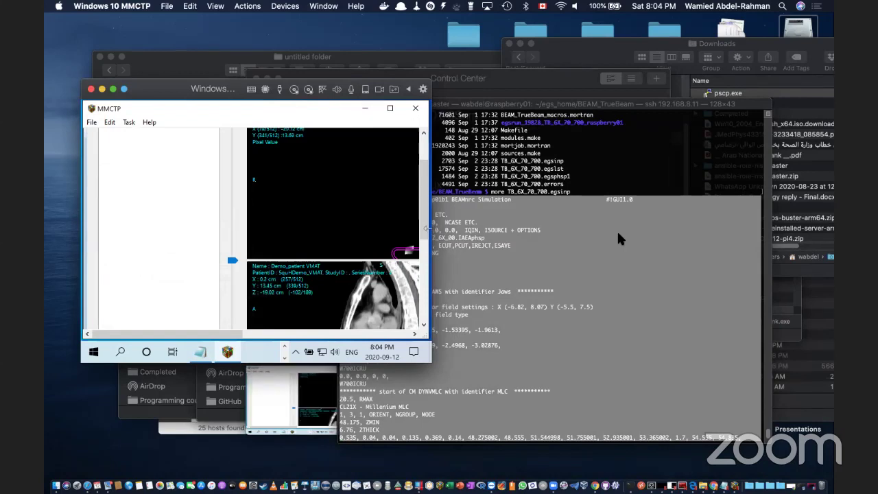
left_click_drag(425, 230, 428, 249)
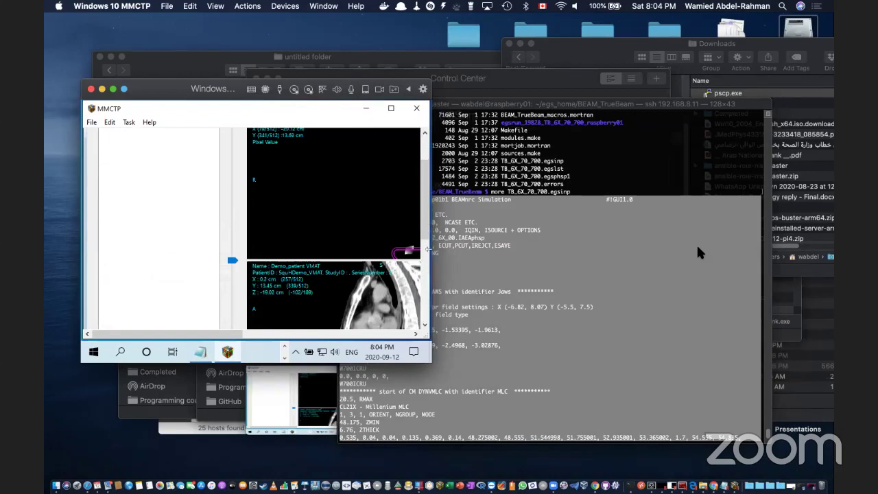
left_click(651, 114)
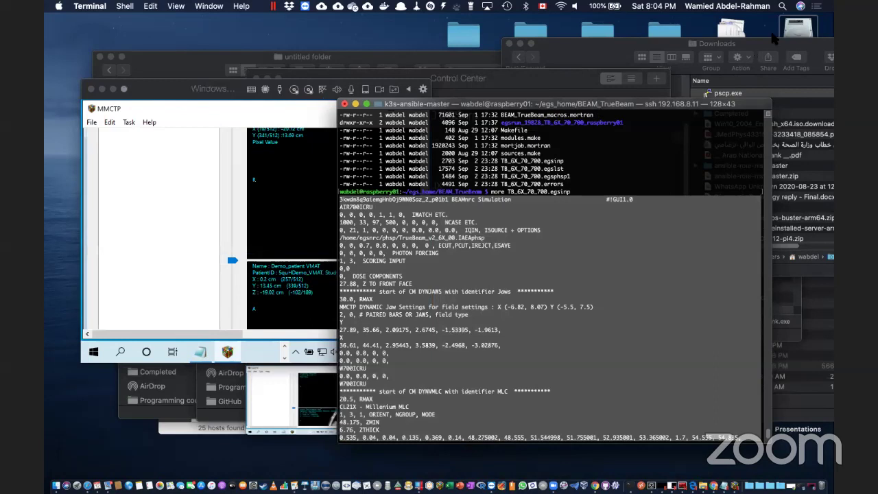
left_click(795, 24)
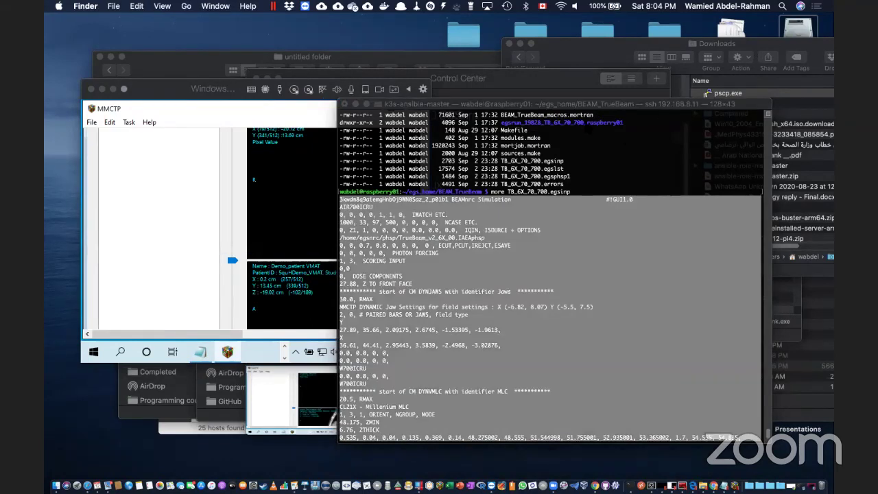
key("super+o")
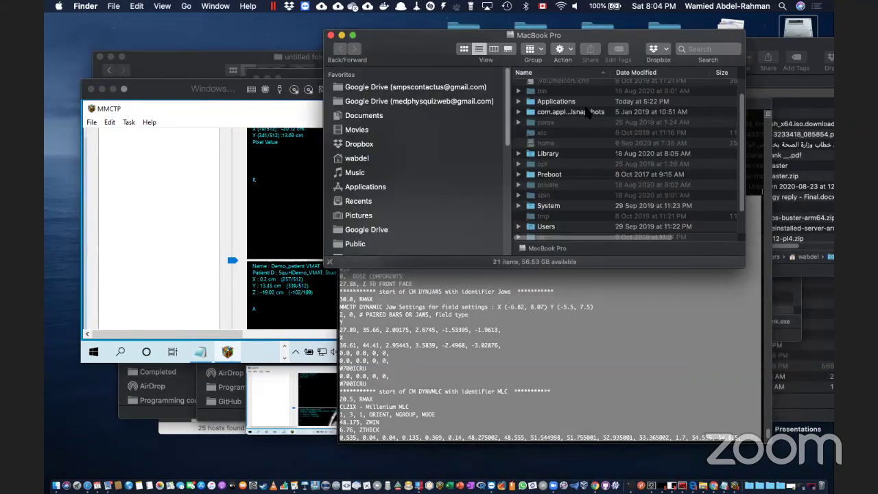
left_click(183, 166)
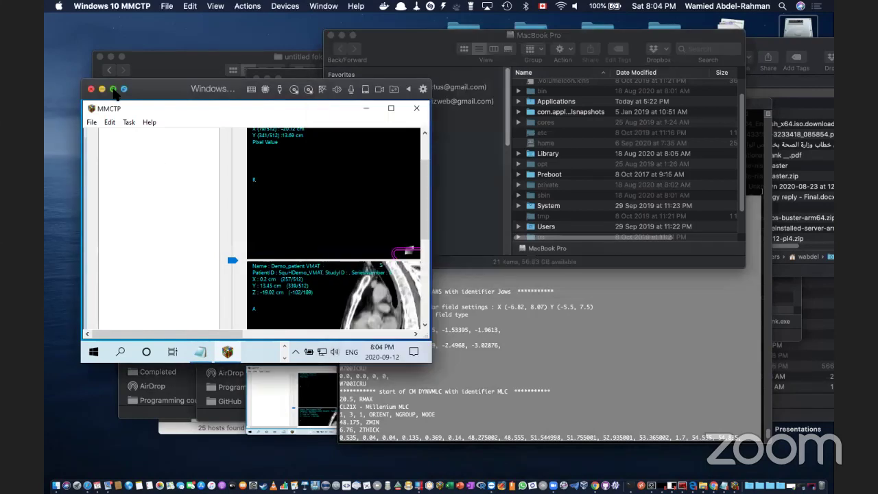
left_click(112, 89)
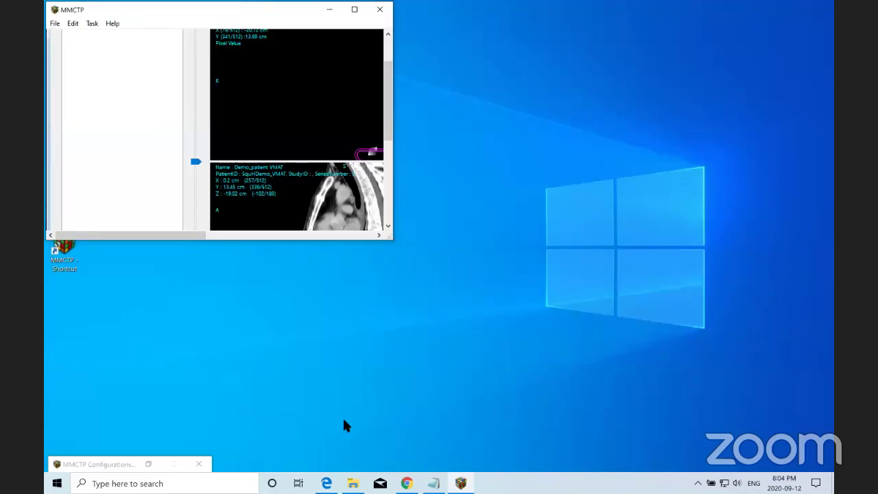
- Close the Notepad cluster address notes, saving them under the name IP
left_click(433, 482)
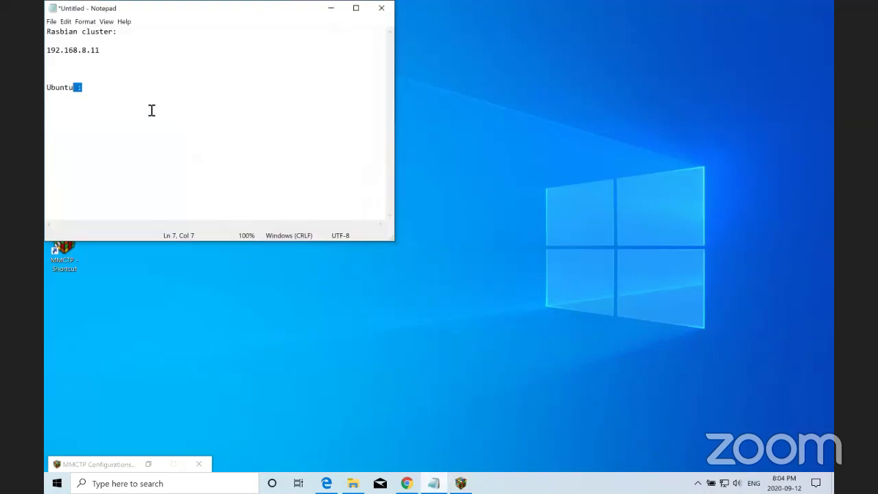
left_click_drag(150, 12, 281, 141)
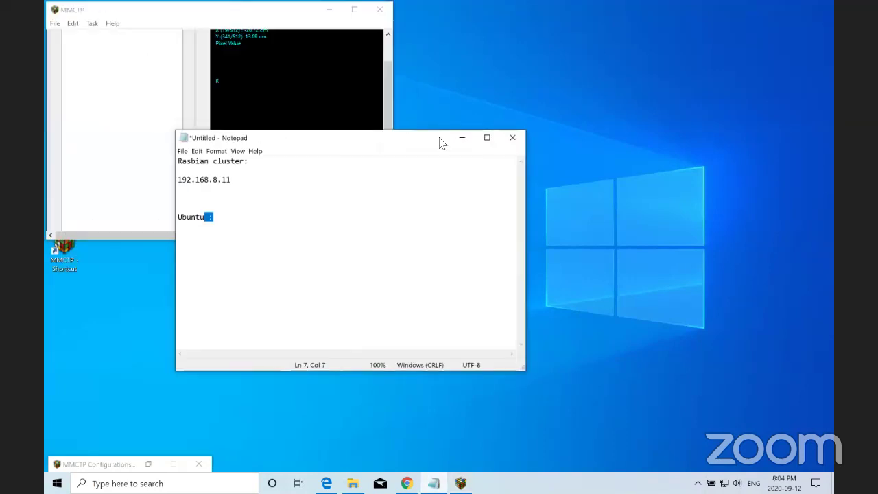
left_click(182, 151)
mouse_move(197, 151)
left_click(206, 237)
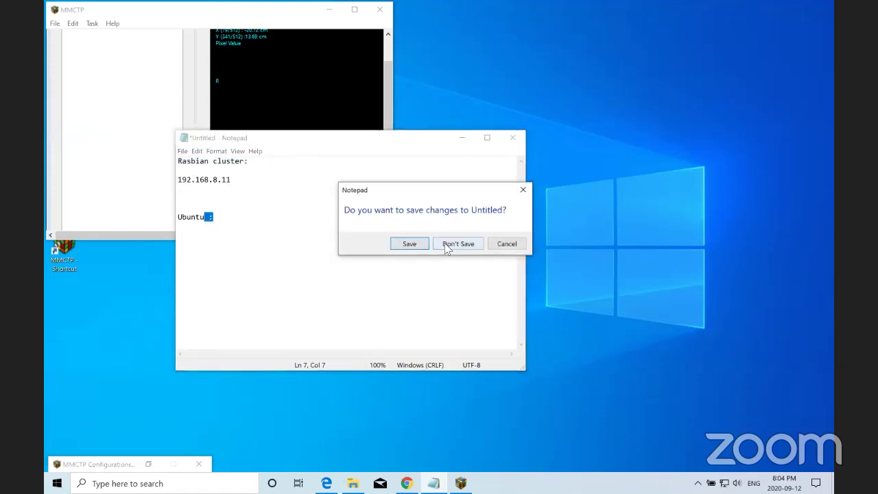
left_click(412, 244)
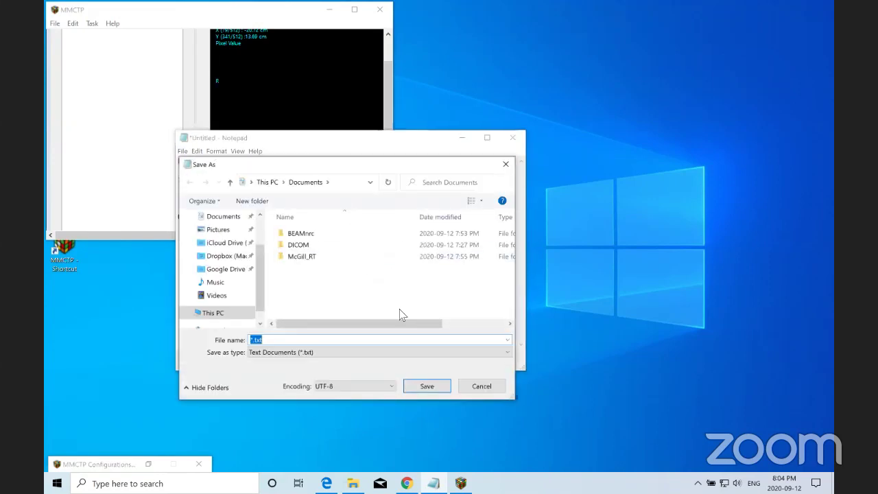
type("IP")
- Paste the Monte Carlo parameters into the new document and save it as TB_6MV_Temp.egsinp
key("Return")
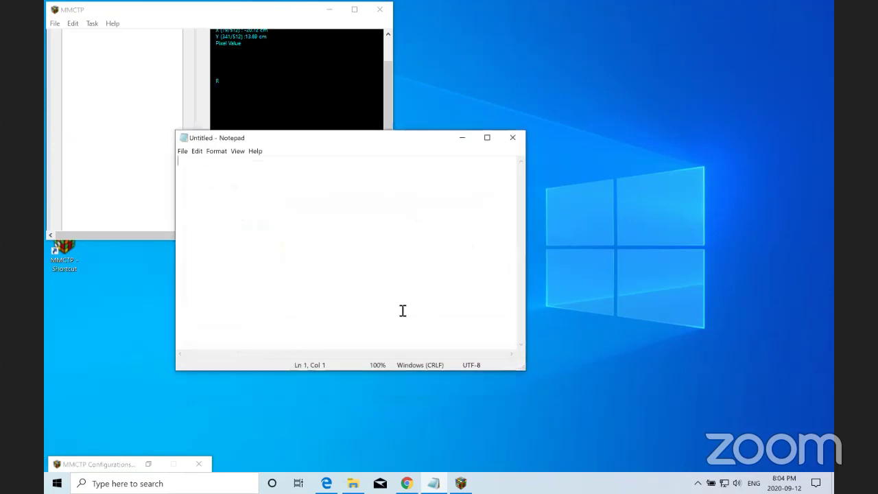
key("ctrl+v")
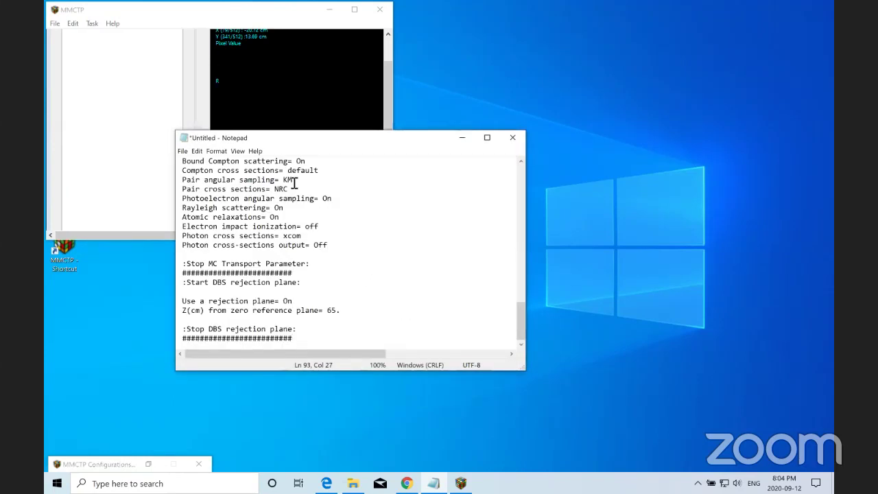
left_click(181, 151)
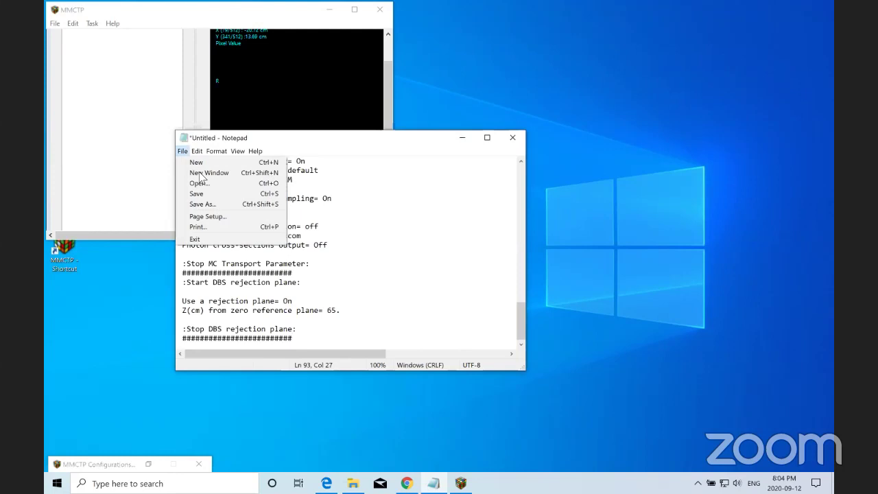
left_click(212, 205)
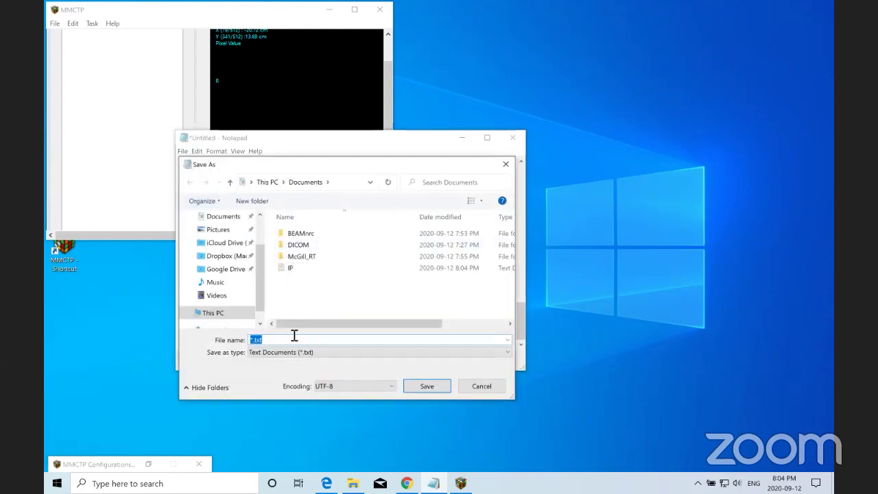
type("TB")
type("_6MV_Temp.egsinp")
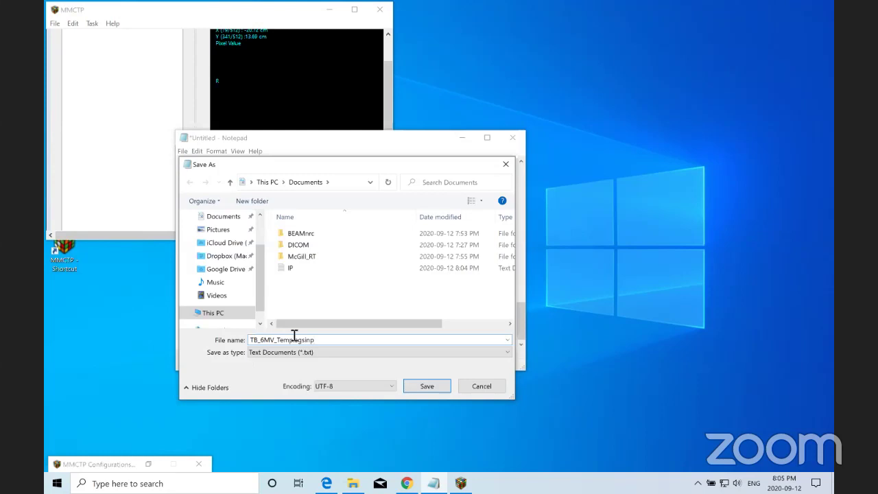
left_click(319, 349)
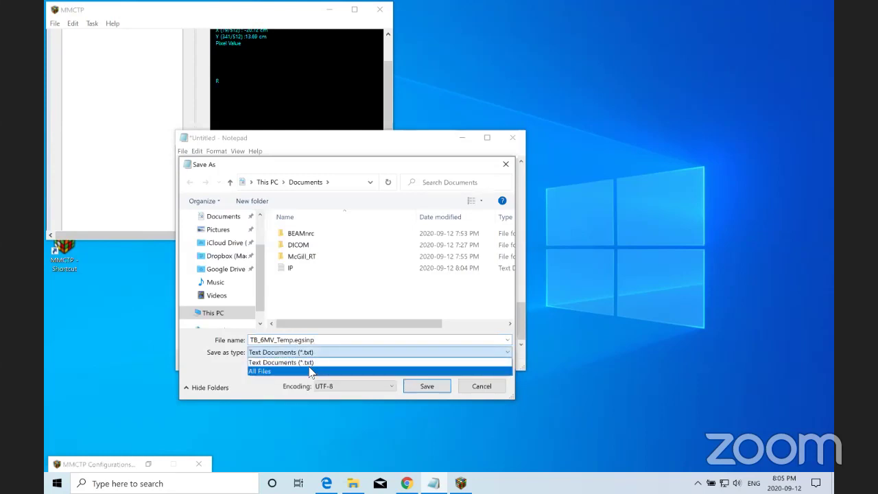
left_click(426, 386)
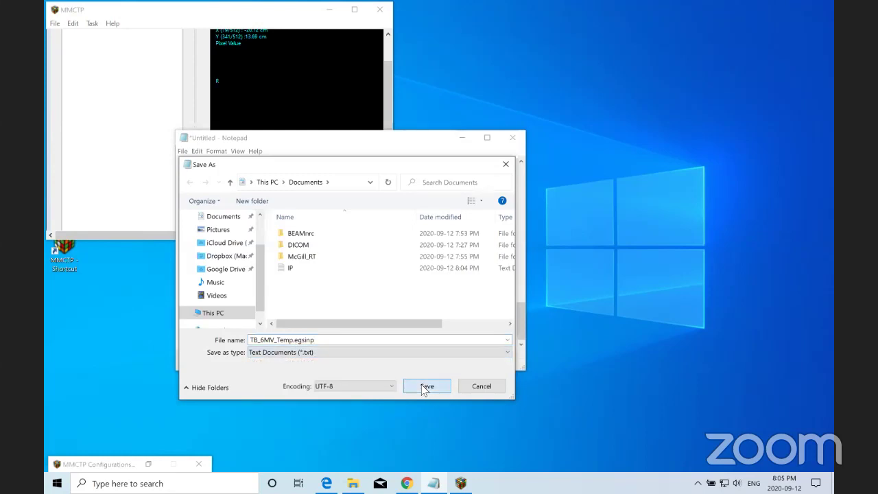
left_click(422, 386)
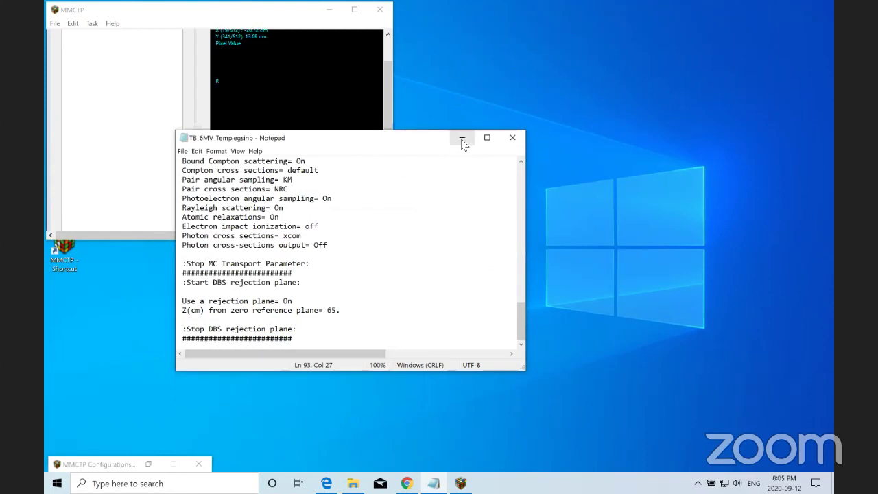
- Cancel a second Save As, minimize Notepad and centre the MMCTP window
left_click(184, 152)
left_click(223, 205)
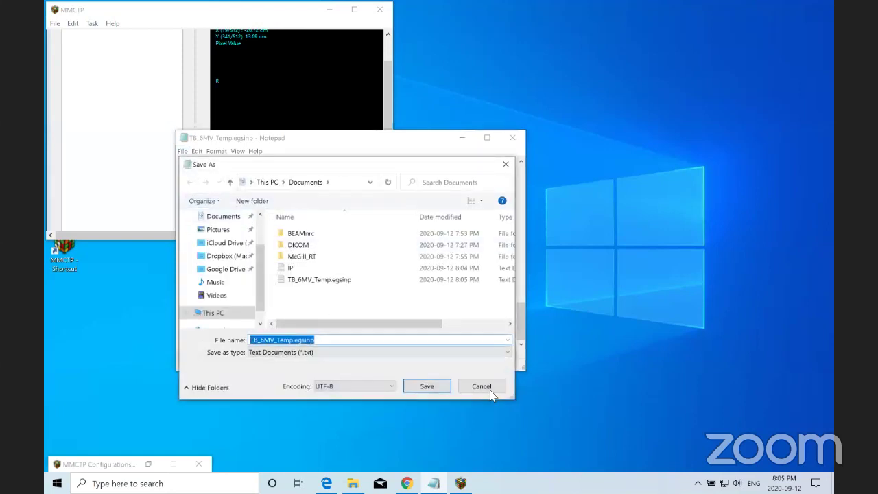
left_click(489, 388)
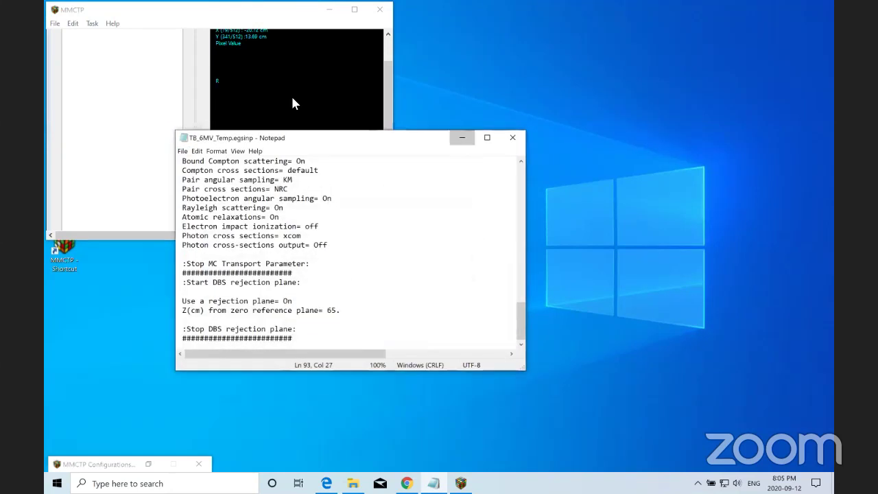
left_click(462, 137)
left_click_drag(138, 15, 436, 150)
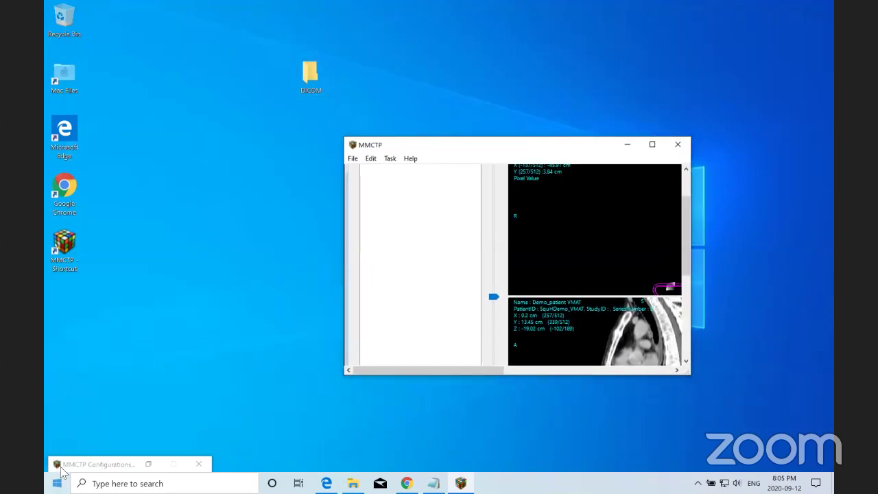
- Open Documents via Mac Files and select TB_6MV_Temp.egsinp, leaving its name unchanged
double_click(64, 81)
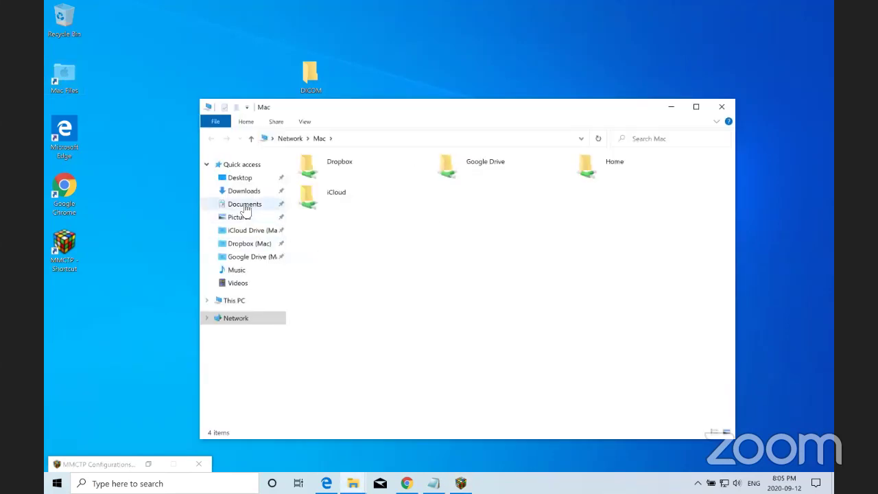
left_click(245, 204)
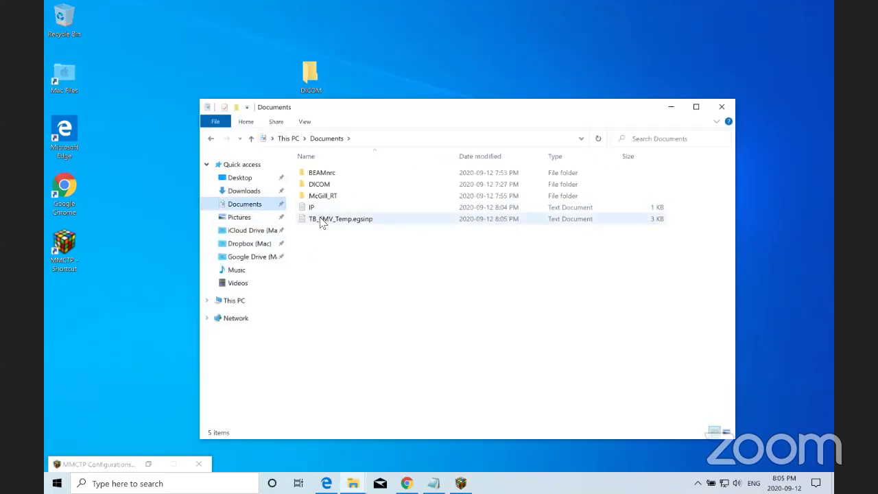
left_click(321, 222)
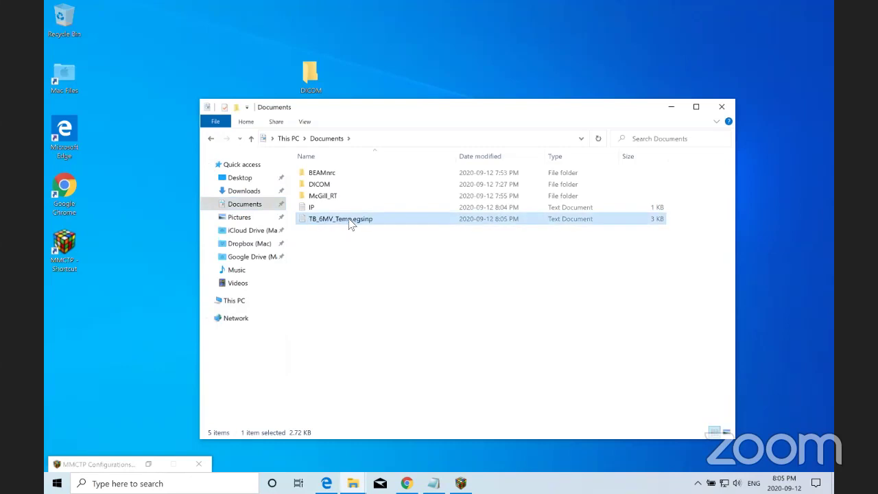
right_click(350, 222)
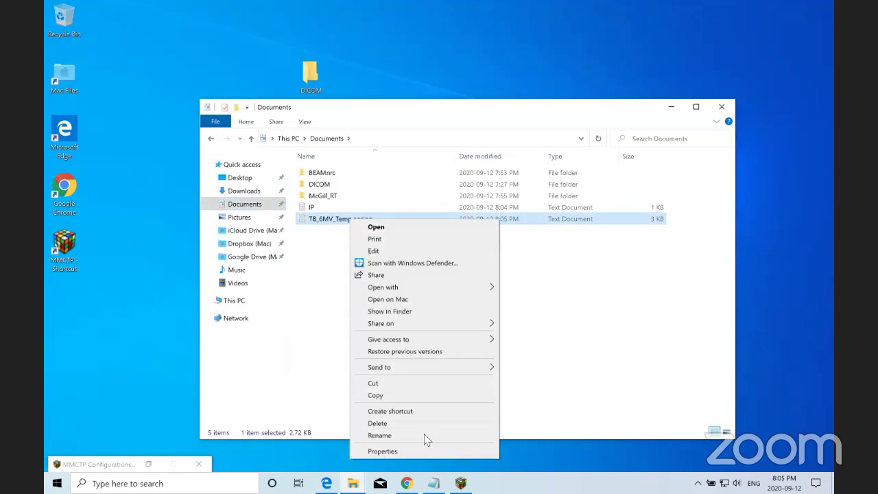
left_click(379, 435)
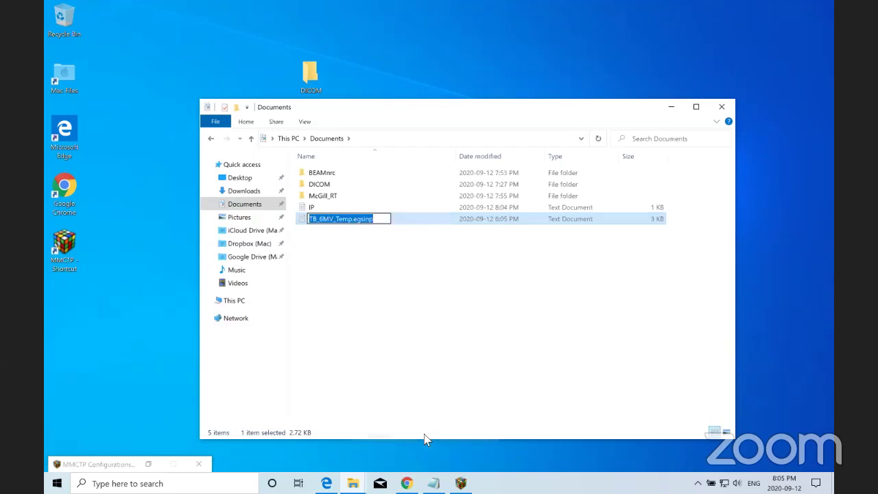
left_click(394, 266)
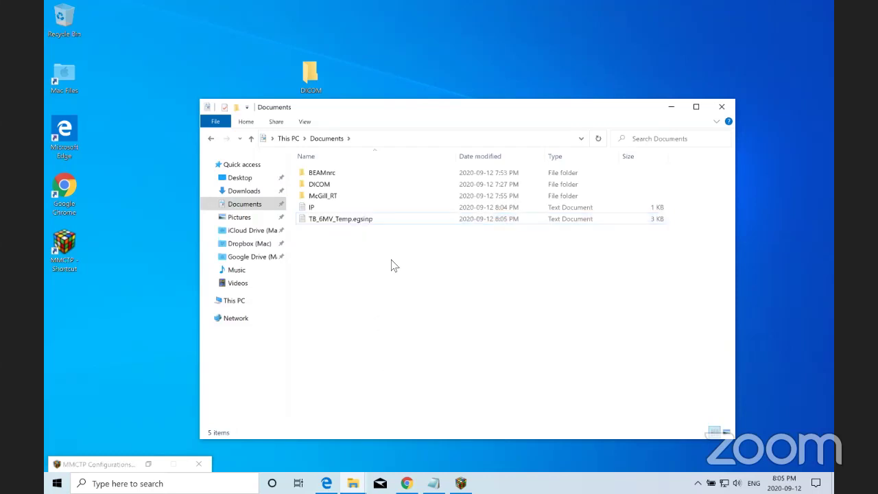
- Inspect the file's Properties and Advanced attributes, closing both without changes
right_click(317, 226)
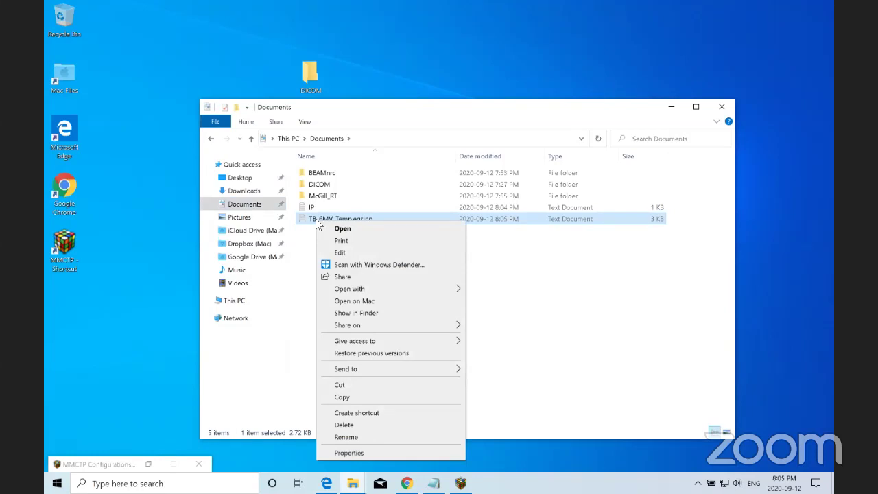
left_click(343, 453)
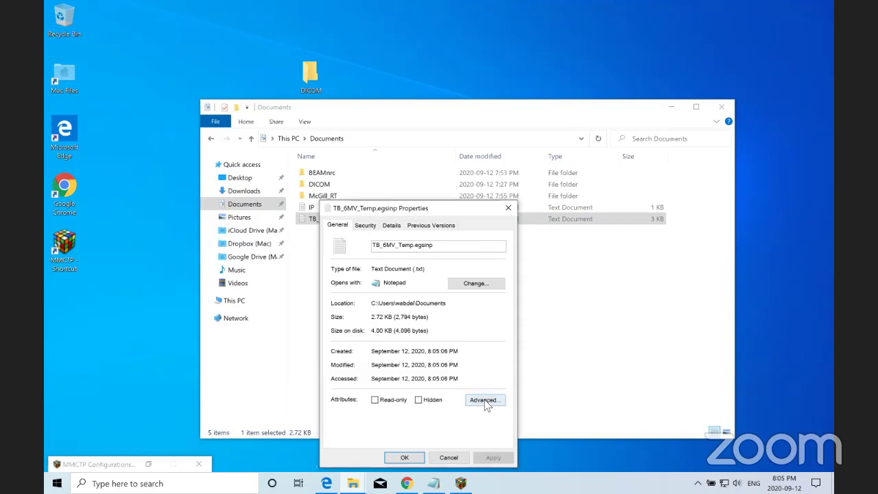
left_click(483, 400)
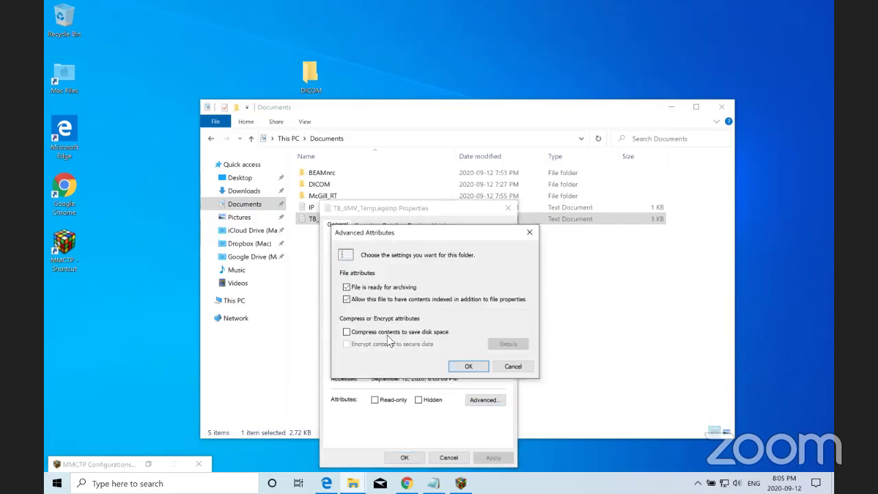
left_click(512, 366)
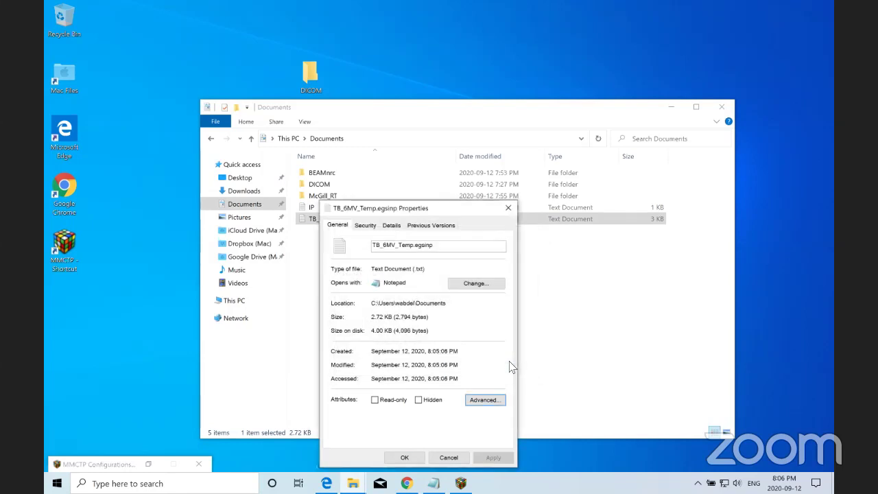
left_click(448, 458)
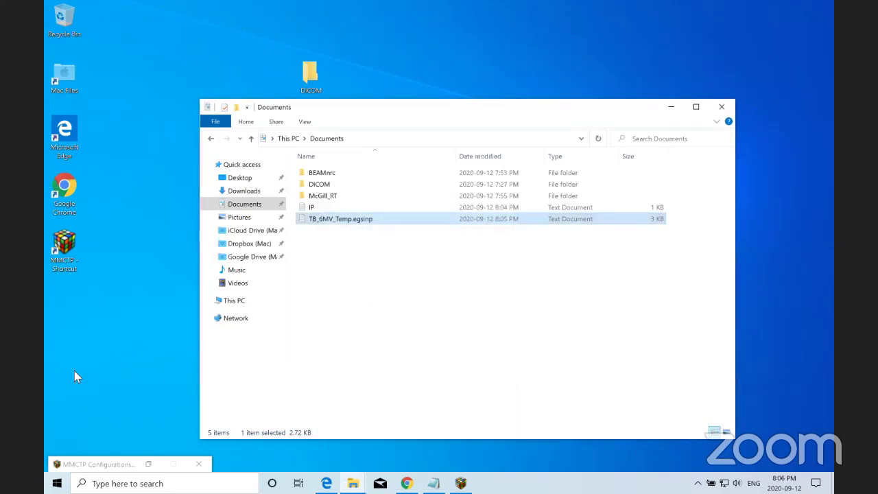
- Switch the Documents file listing to Details view
right_click(216, 125)
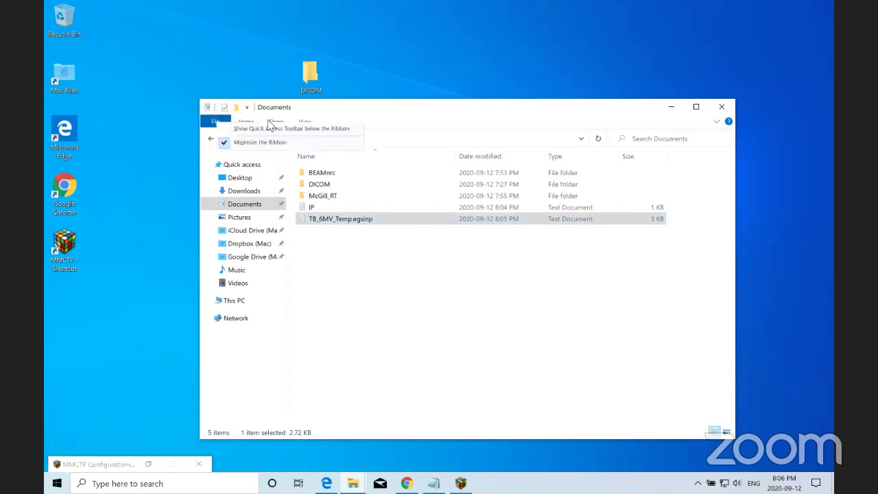
left_click(373, 112)
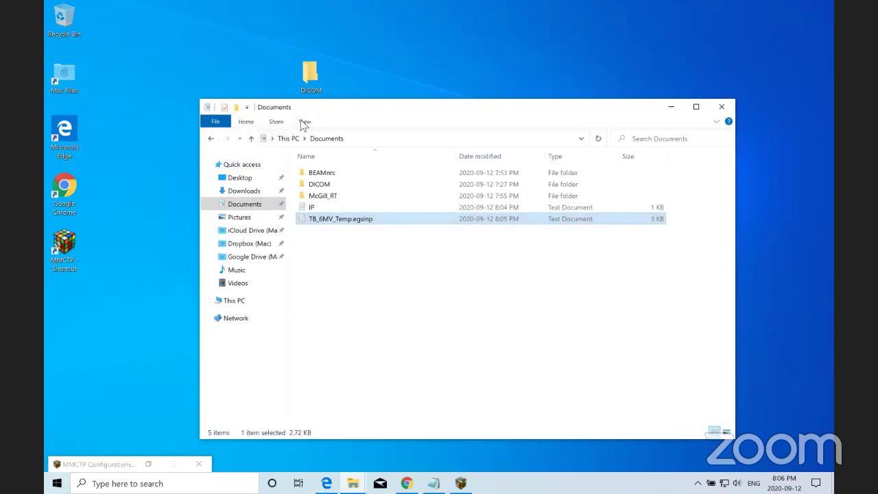
left_click(303, 122)
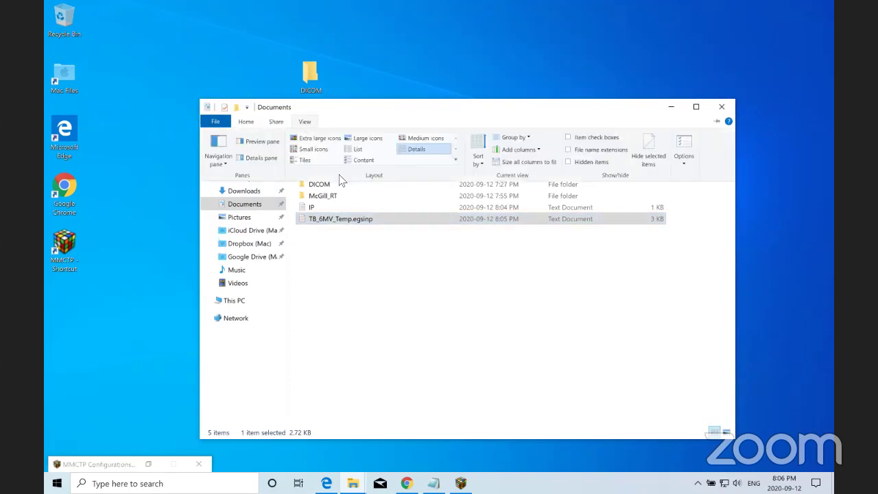
left_click(349, 151)
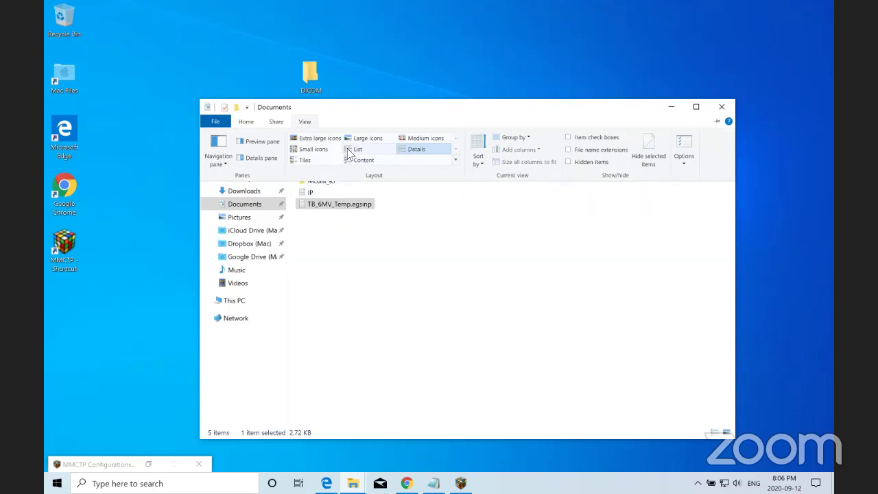
left_click(401, 152)
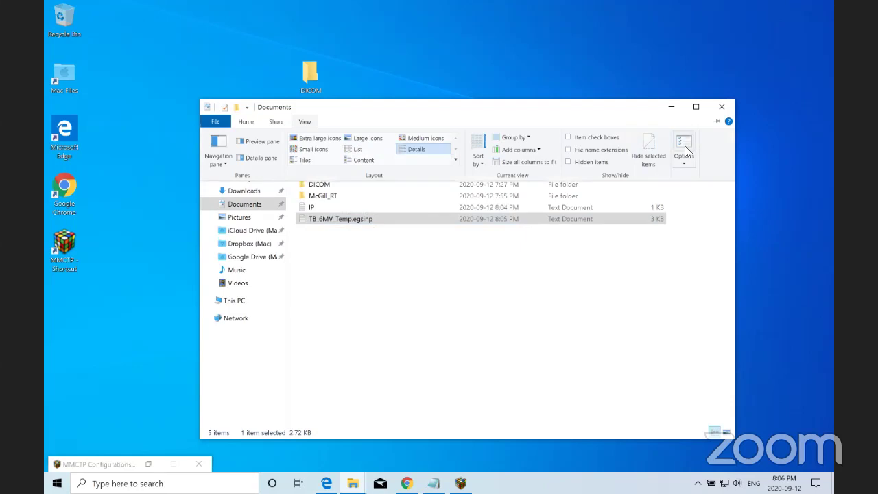
- Uncheck 'Hide extensions for known file types' in Folder Options and apply it
left_click(684, 148)
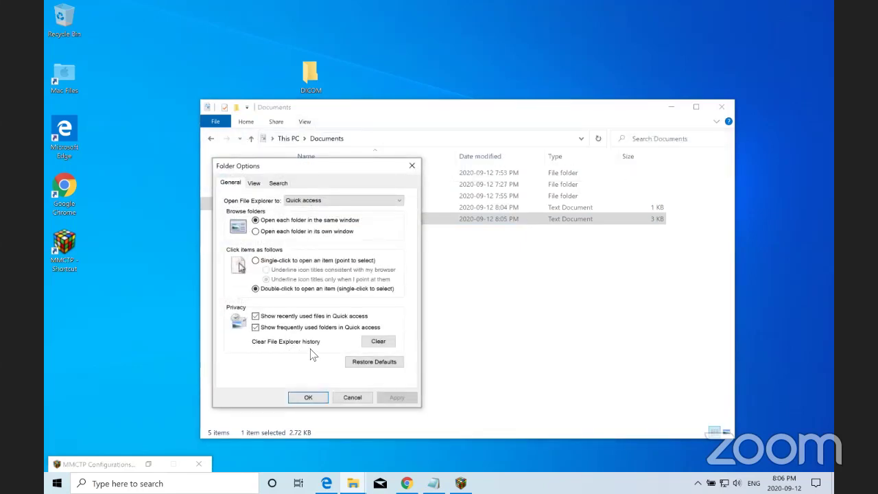
left_click(253, 183)
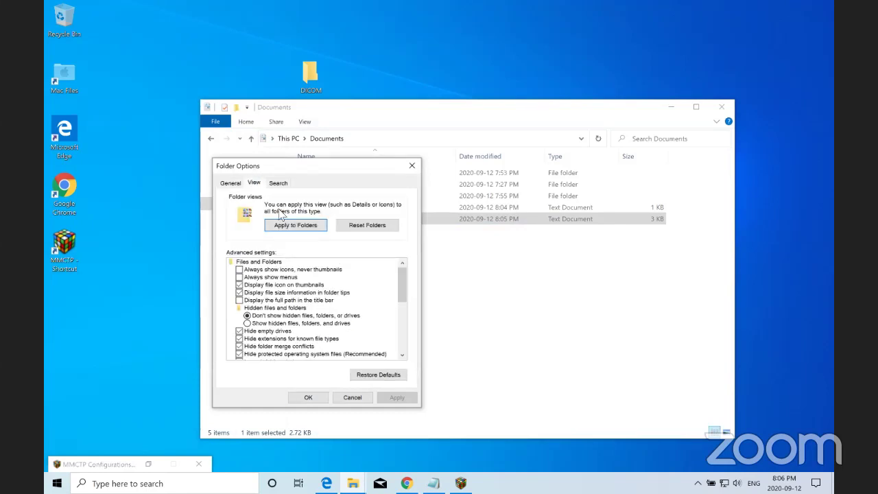
left_click_drag(399, 281, 399, 285)
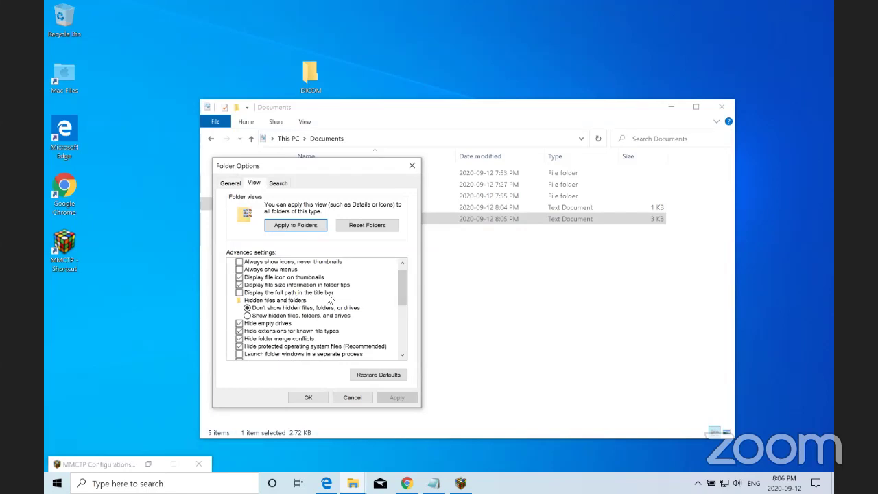
left_click(239, 331)
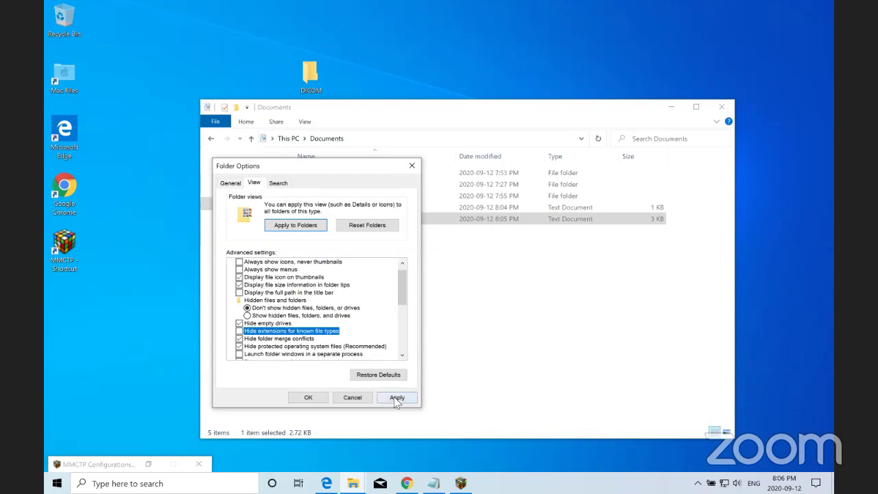
left_click(395, 397)
left_click(309, 397)
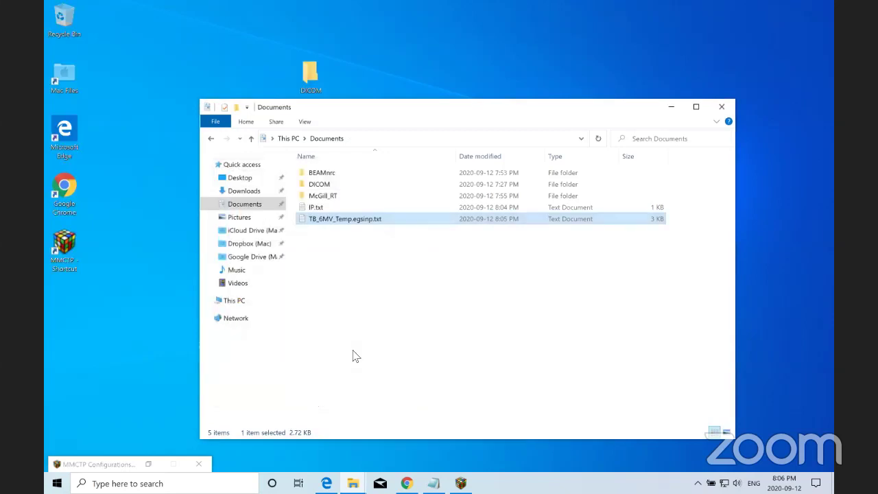
left_click(563, 243)
- Rename TB_6MV_Temp.egsinp.txt to TB_6MV_Temp.egsinp, accepting the extension change
left_click(379, 220)
left_click(386, 219)
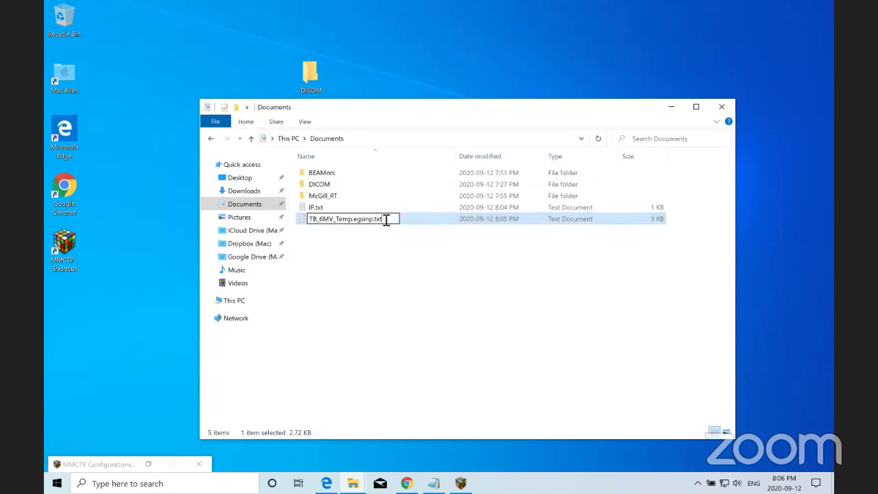
key("BackSpace")
key("Return")
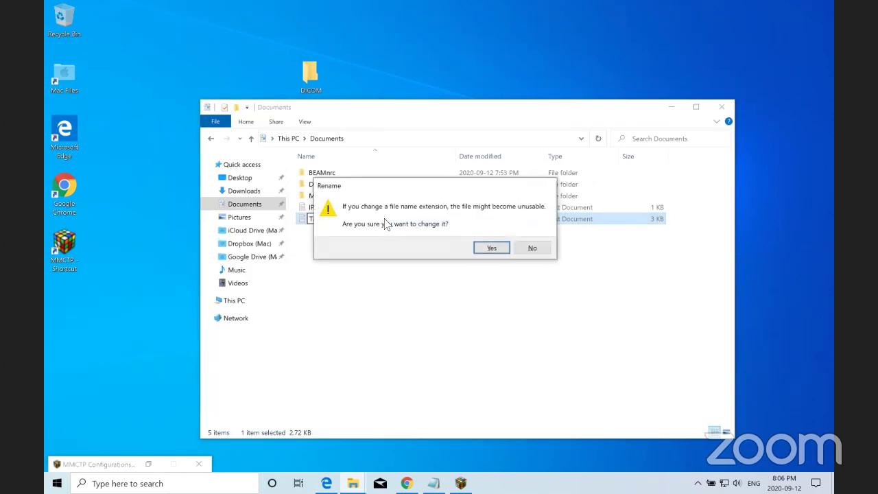
left_click(491, 249)
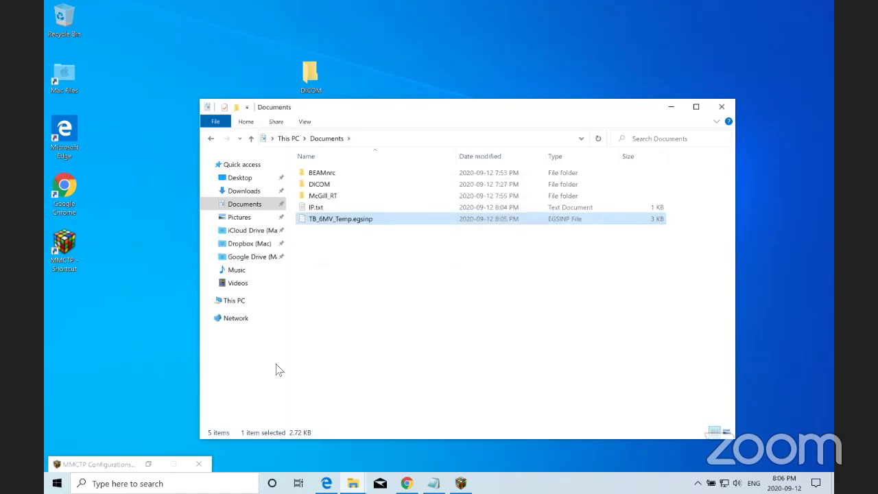
- Move TB_6MV_Temp.egsinp into the BEAMnrc folder and load it as the BEAMnrc input file
left_click_drag(107, 465, 378, 330)
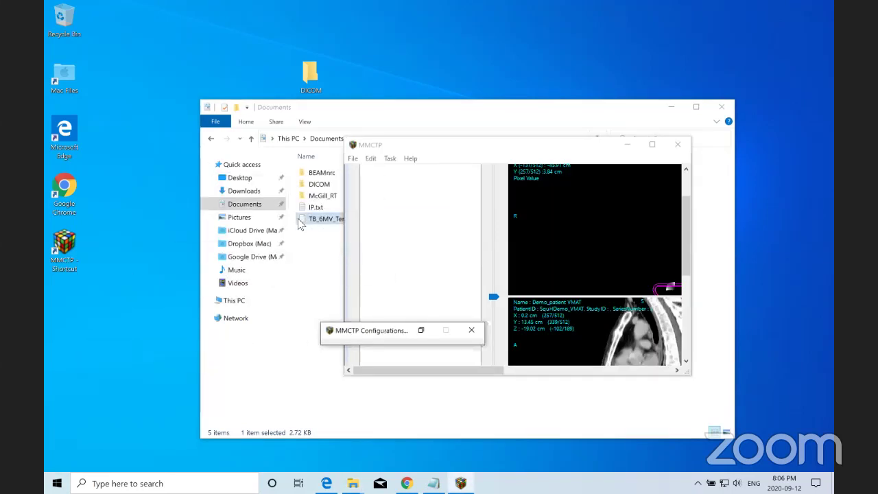
left_click_drag(302, 221, 319, 173)
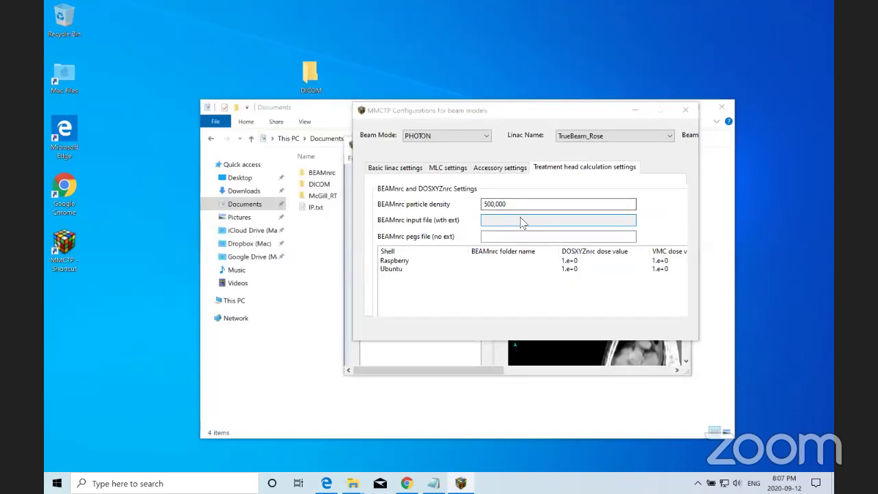
left_click(521, 221)
left_click(496, 200)
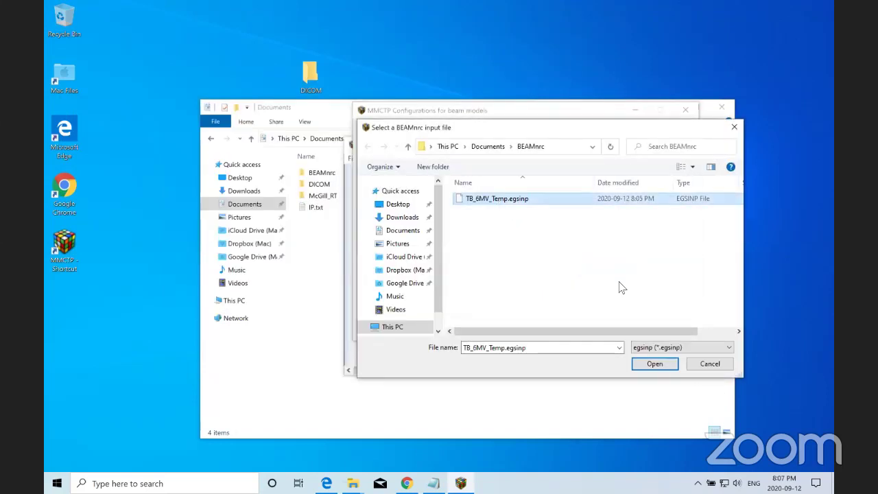
left_click(655, 364)
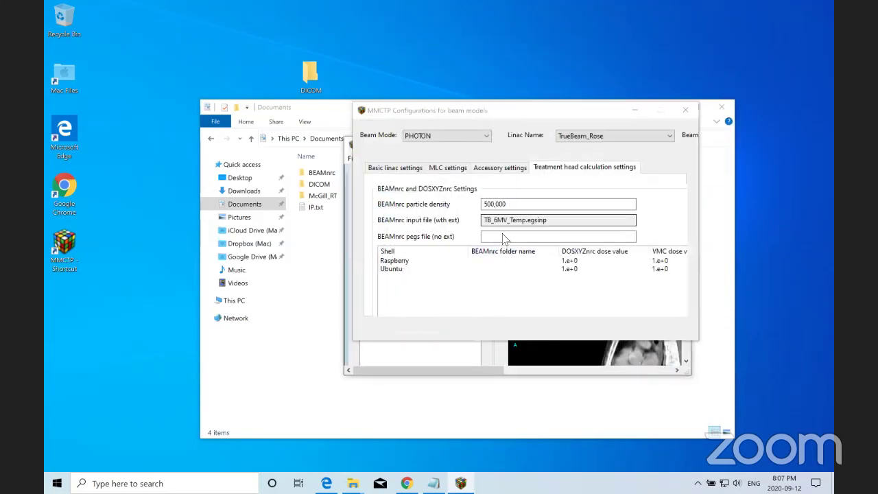
- Enter linac as the BEAMnrc pegs file and enlarge the Configurations window
left_click(503, 236)
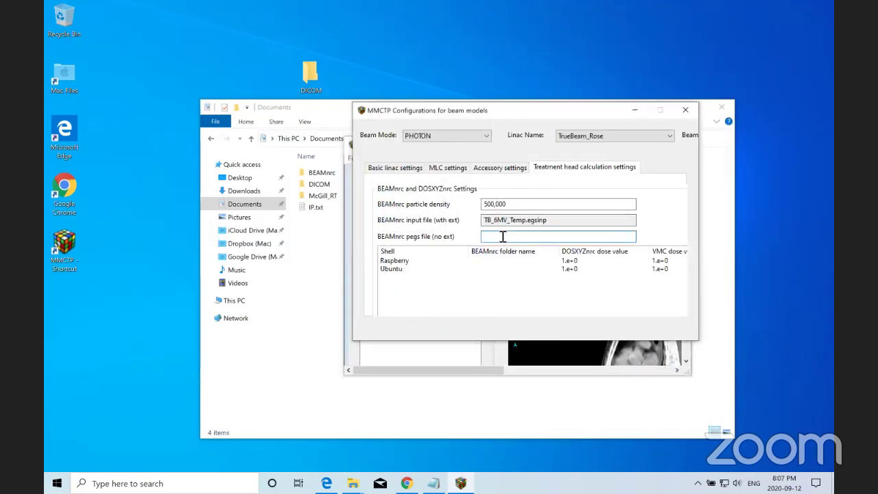
type("linac")
left_click_drag(587, 109, 405, 70)
left_click_drag(514, 299, 831, 412)
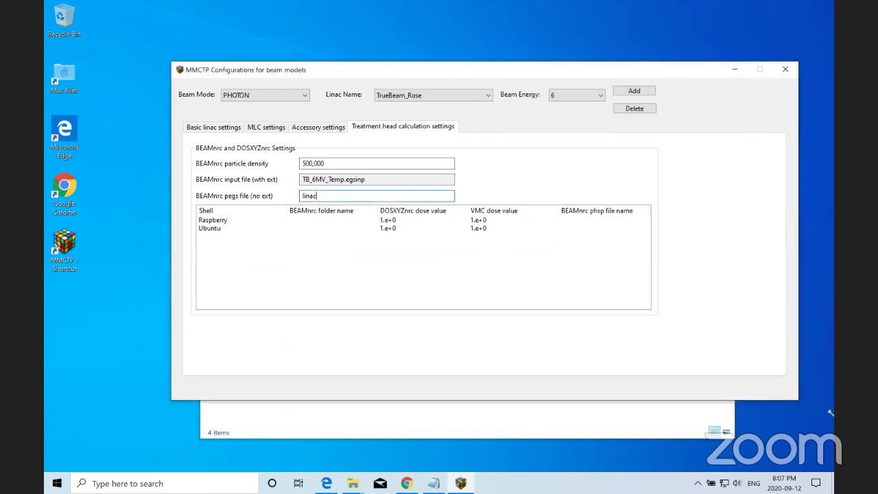
- Type BEAM_TrueBeam into the BEAMnrc folder name cells of the Raspberry and Ubuntu rows
left_click(223, 229)
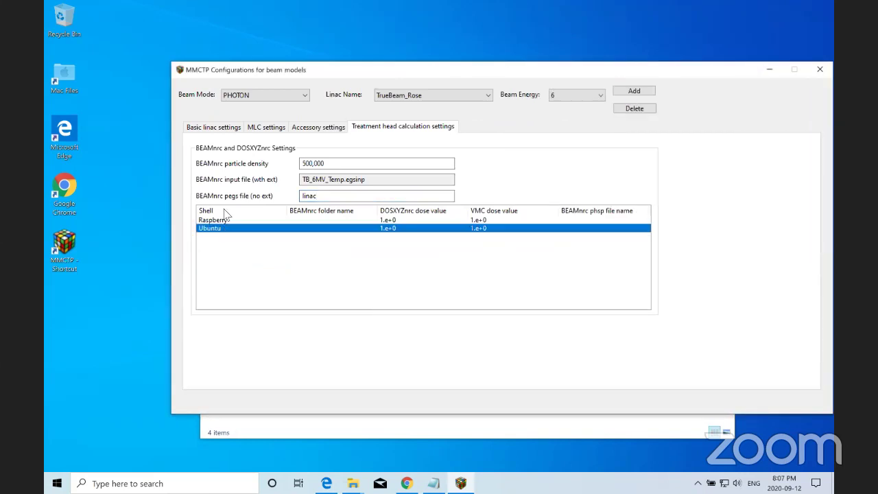
left_click(307, 220)
left_click(311, 221)
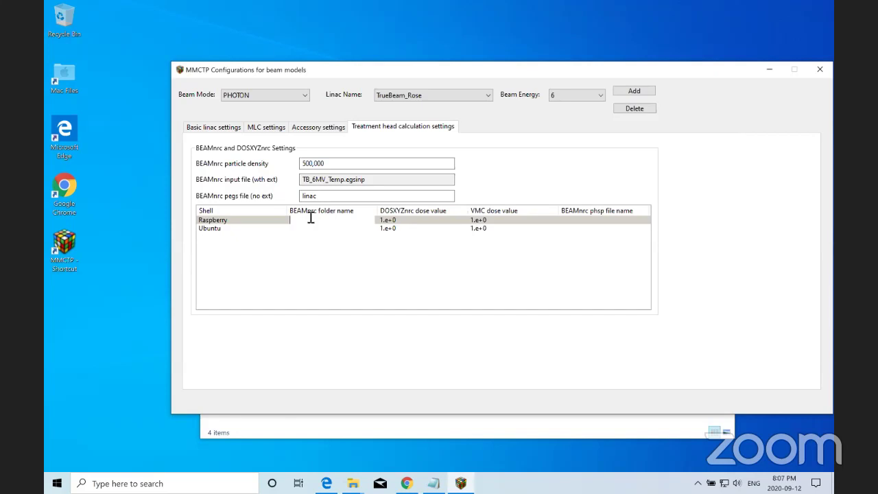
type("BEAM_TrueBeam")
left_click(337, 266)
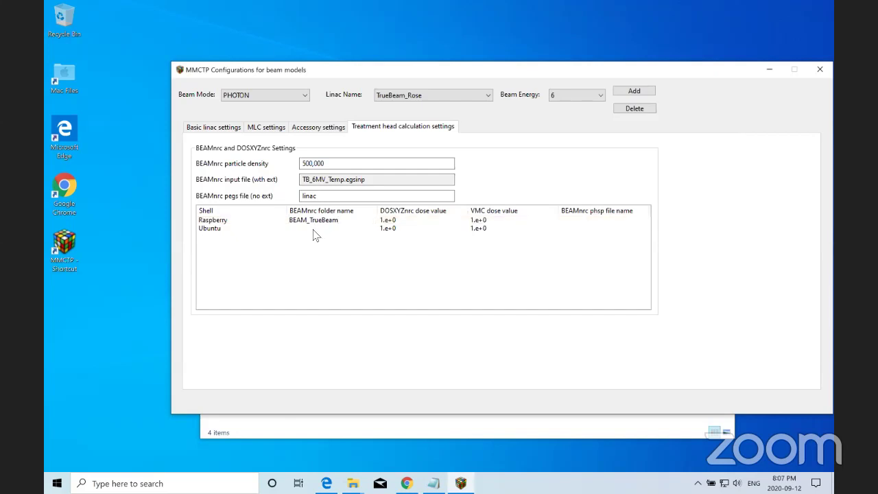
left_click(313, 230)
left_click(314, 230)
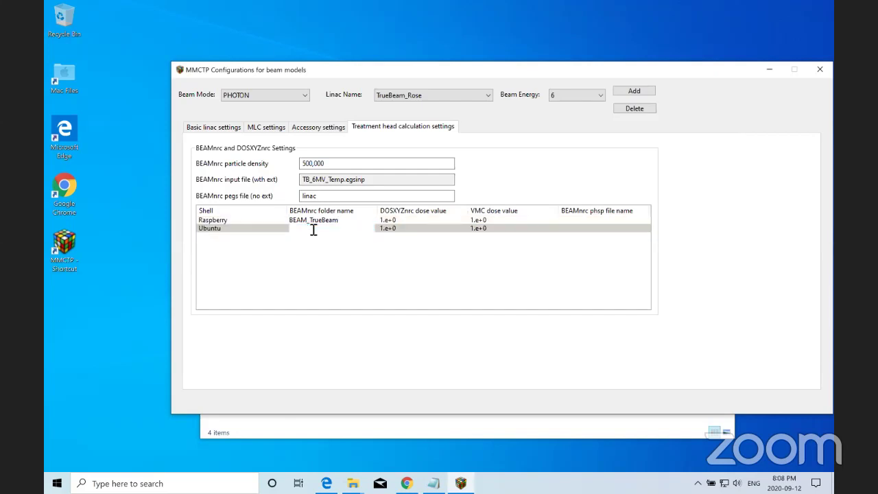
type("BEAM_TrueBeam")
key("Return")
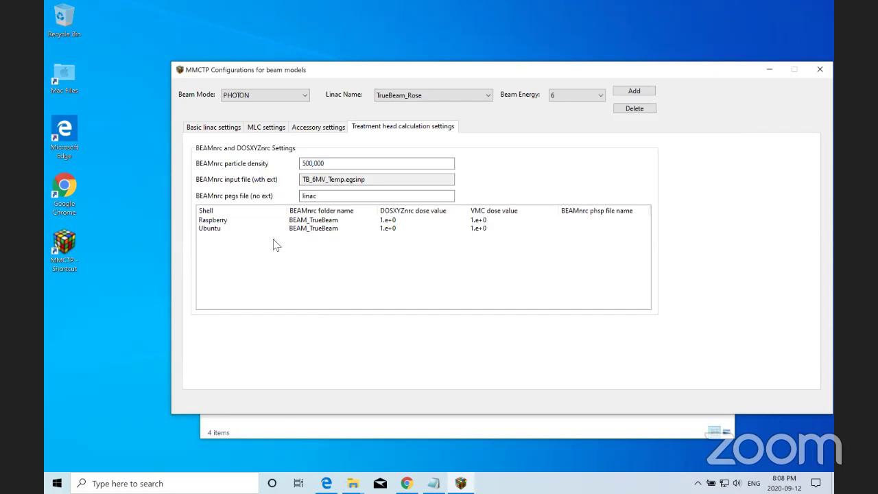
- Shift the beam model configurations window left and select the Raspberry shell row
left_click_drag(574, 74, 536, 68)
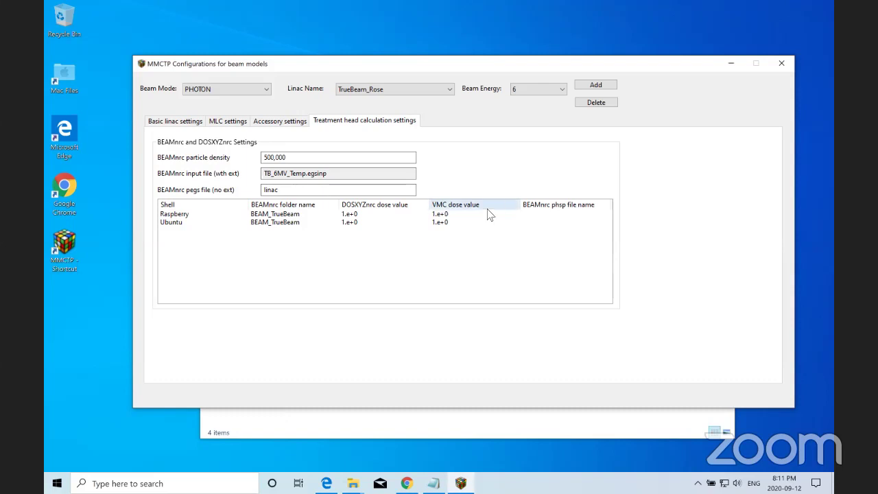
left_click(269, 216)
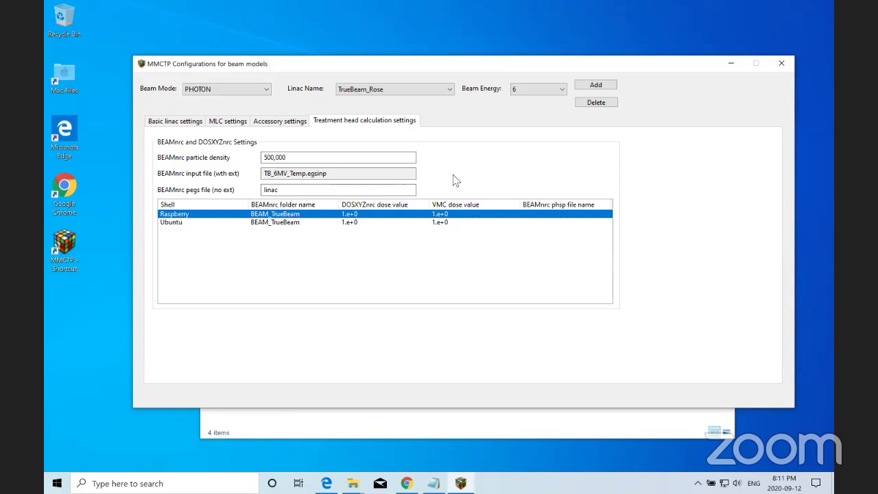
- Close the beam model configurations, maximize the MMCTP window and select the first external beam
left_click(781, 64)
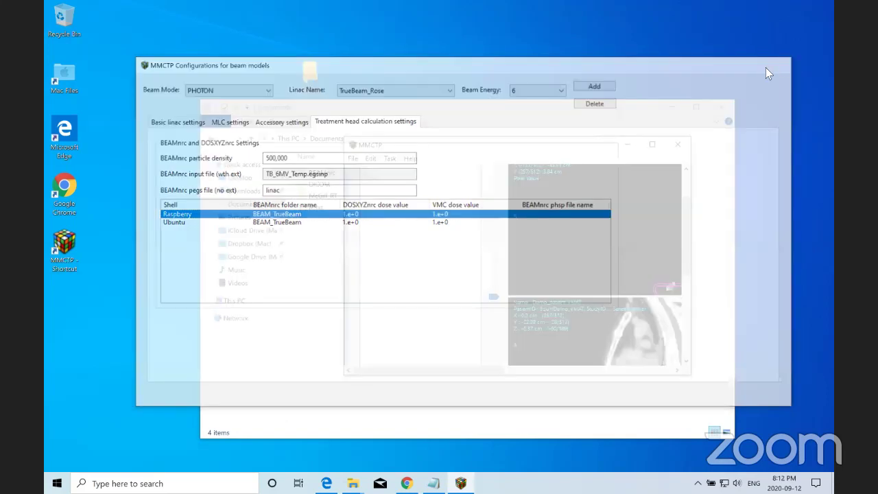
left_click_drag(484, 149, 310, 73)
left_click(480, 74)
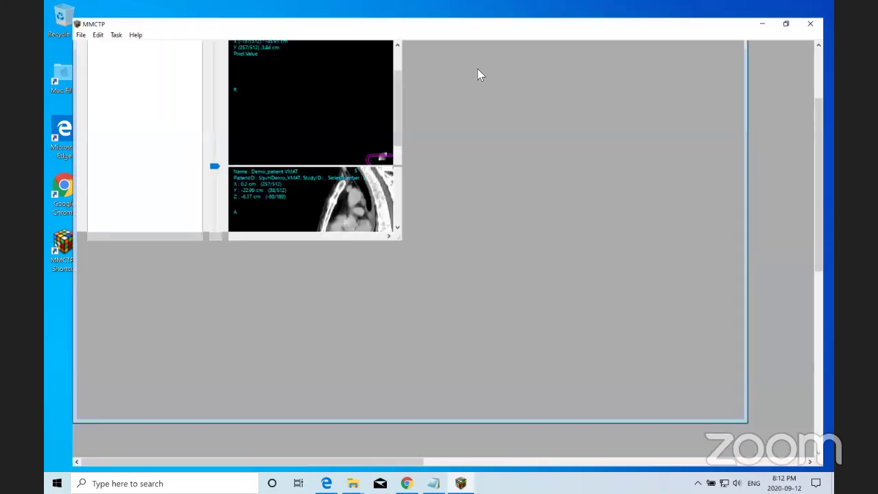
left_click(128, 313)
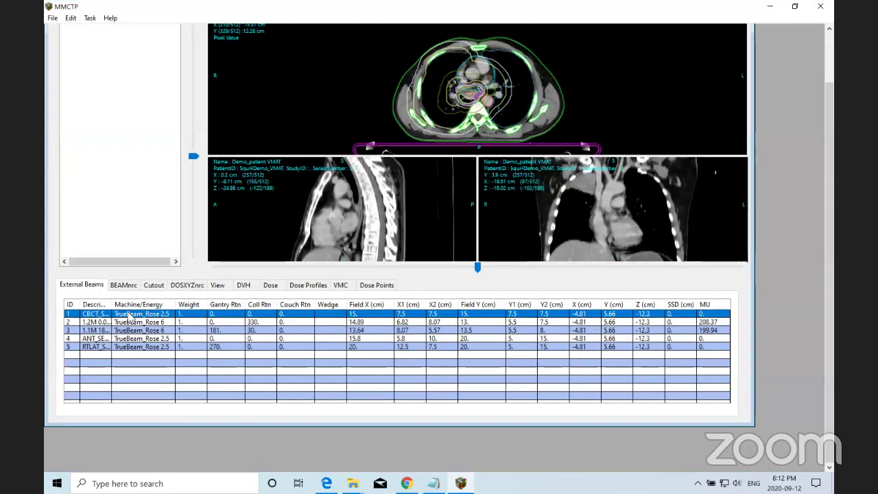
left_click(587, 67)
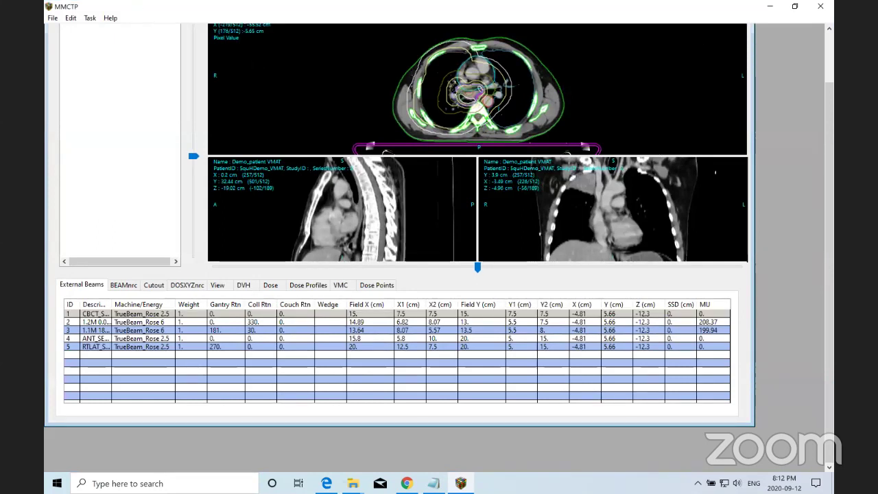
- Resize the MMCTP window, then maximize it to fill the whole screen
left_click_drag(257, 6, 211, 96)
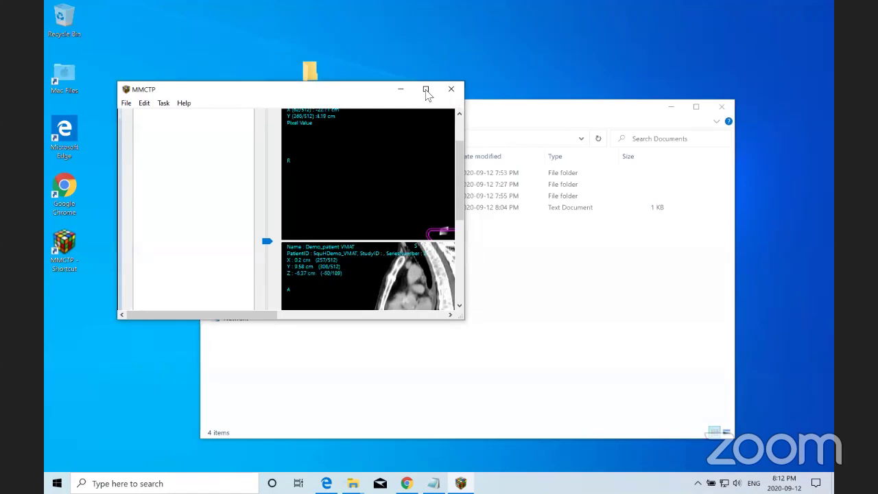
left_click_drag(463, 318, 799, 466)
left_click_drag(206, 80, 206, 2)
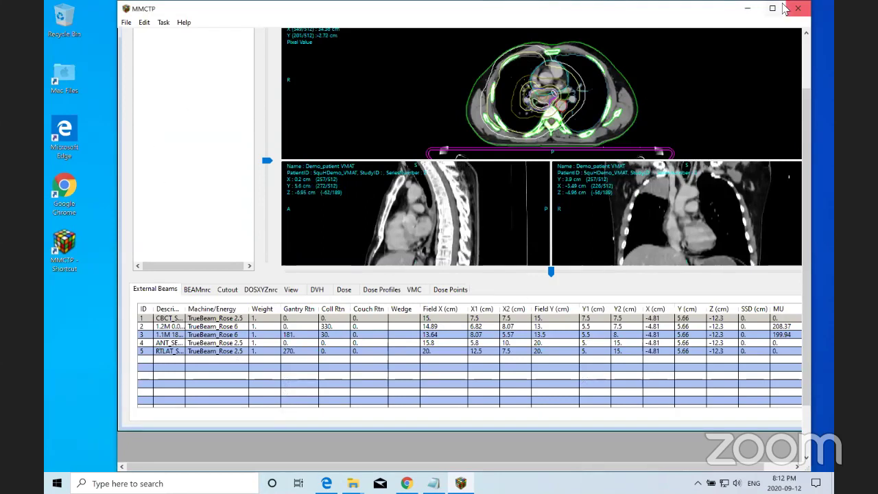
left_click_drag(717, 10, 485, 96)
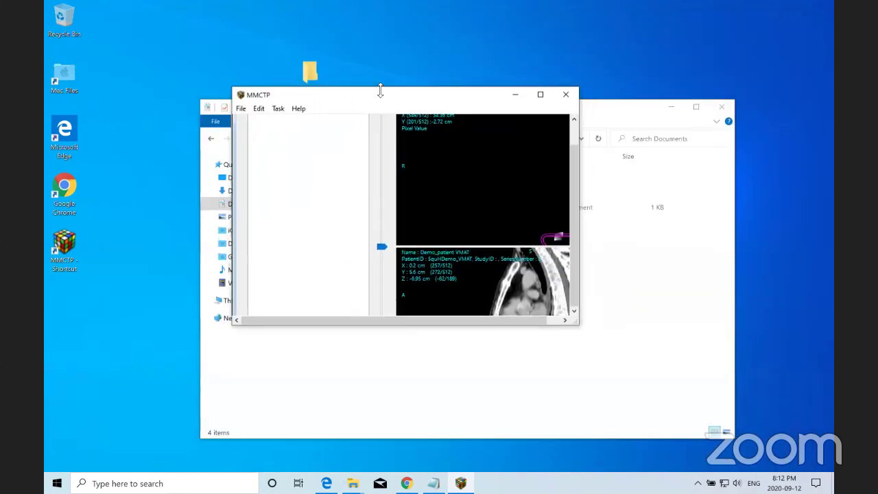
left_click(540, 94)
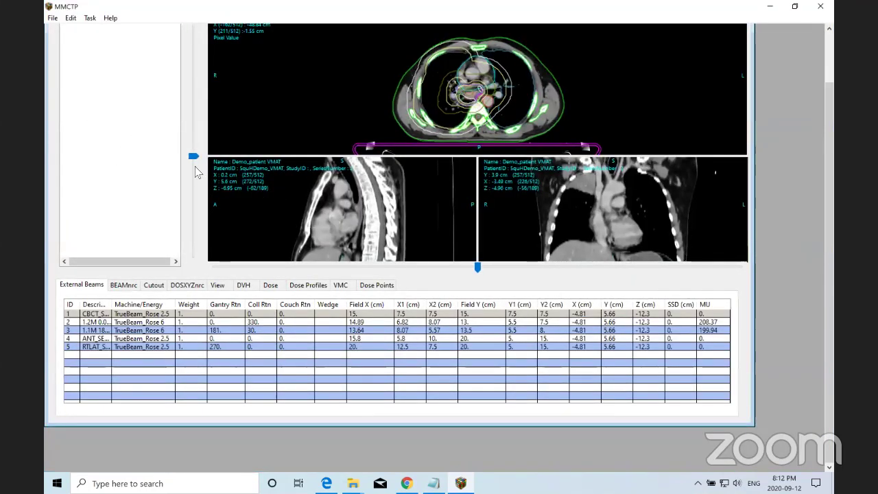
- Shrink the axial view, widen the sagittal view and stretch the window wider
mouse_move(193, 157)
left_mouse_down()
mouse_move(195, 134)
mouse_move(193, 148)
left_mouse_up()
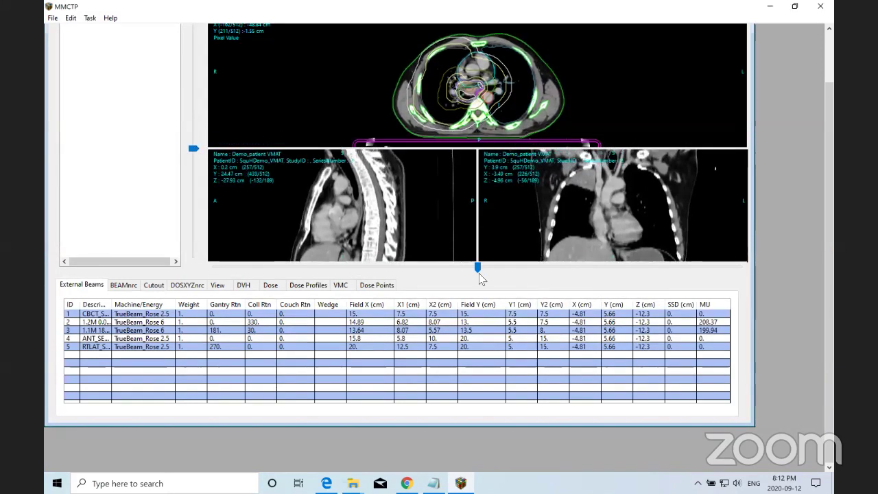
mouse_move(477, 267)
left_mouse_down()
mouse_move(489, 270)
mouse_move(477, 267)
left_mouse_up()
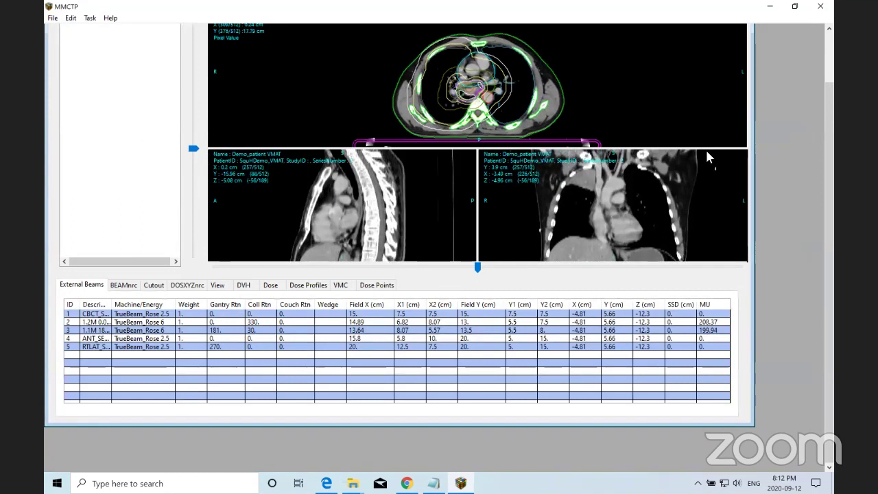
left_click_drag(755, 161, 833, 161)
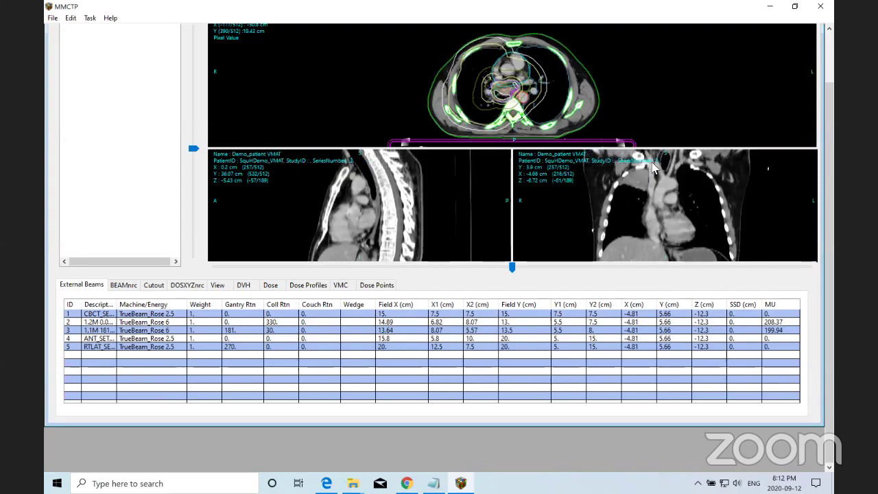
left_click_drag(828, 75, 830, 35)
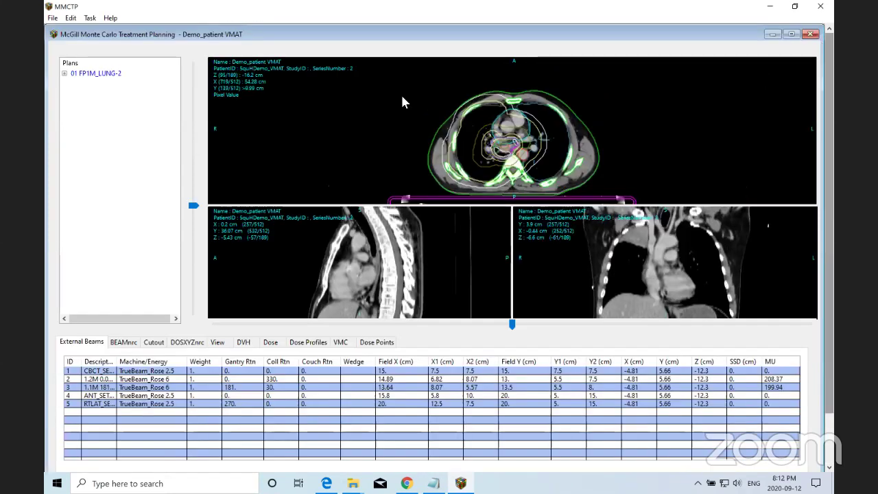
- Expand plan 01 FP1M_LUNG-2 and maximize the application and patient windows
left_click(64, 74)
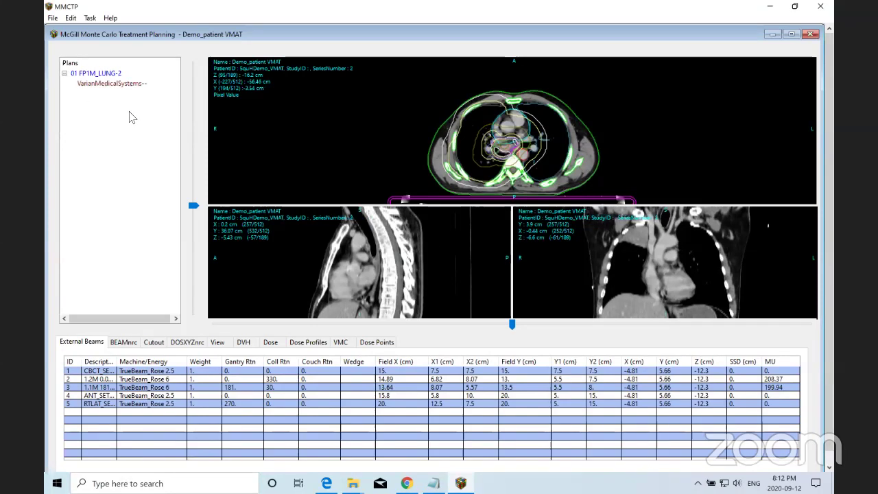
left_click(794, 6)
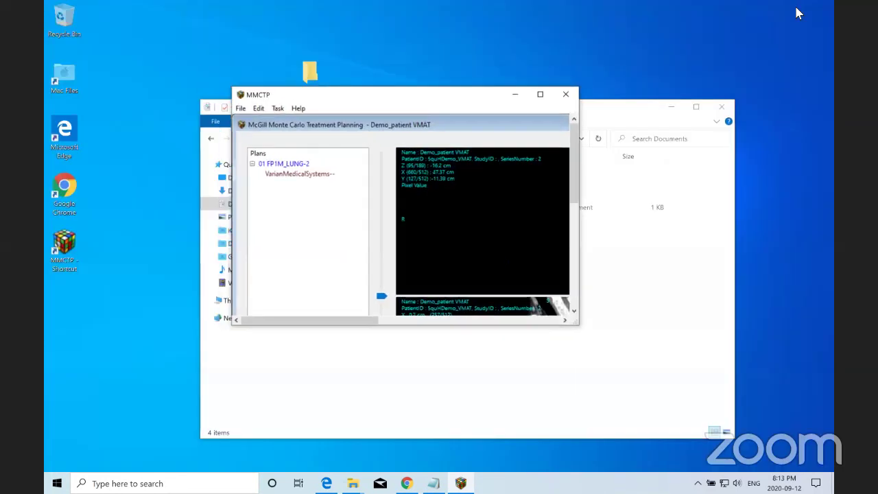
left_click(540, 94)
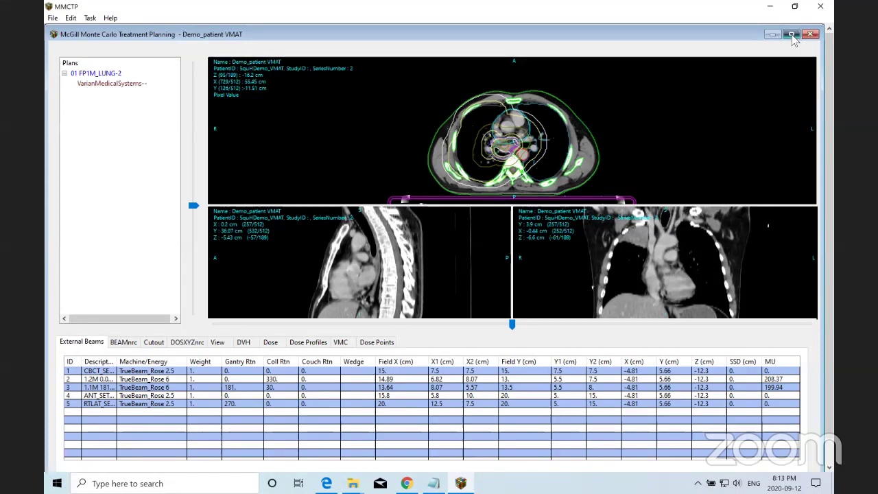
left_click(792, 33)
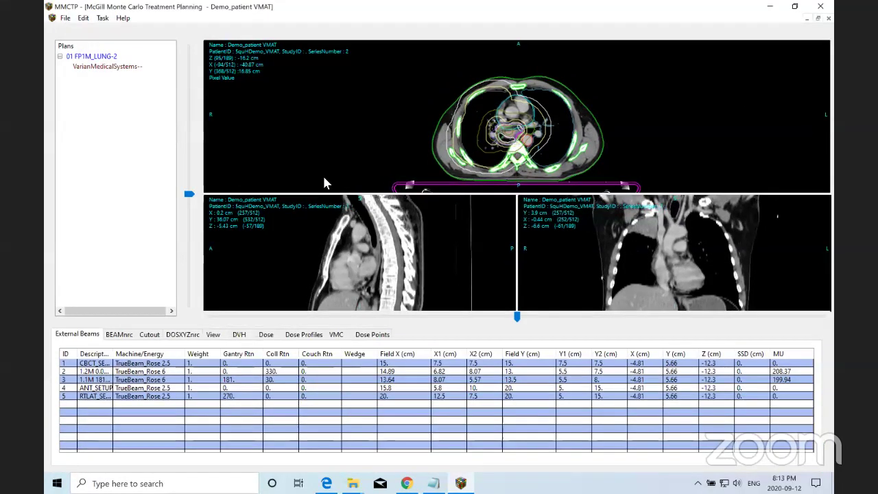
- Load the VarianMedicalSystems-- plan, turn on the dose Colourwash, and show BEAMnrc progress
left_click(96, 66)
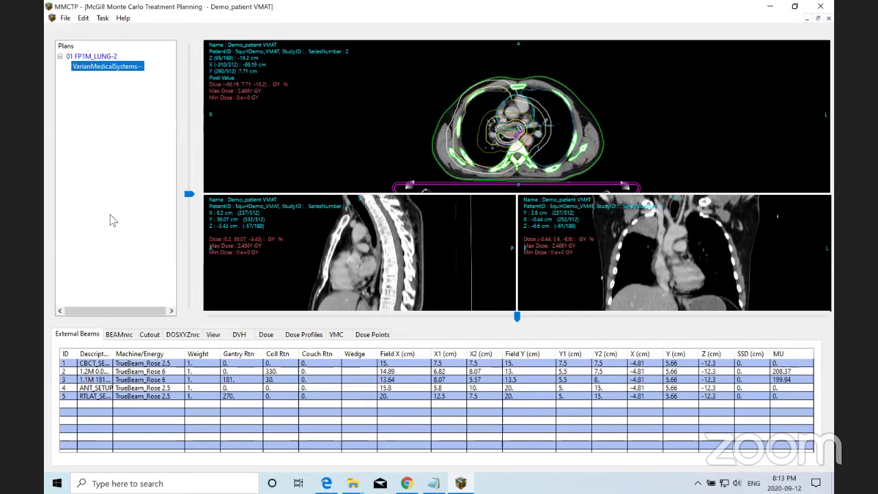
left_click(212, 334)
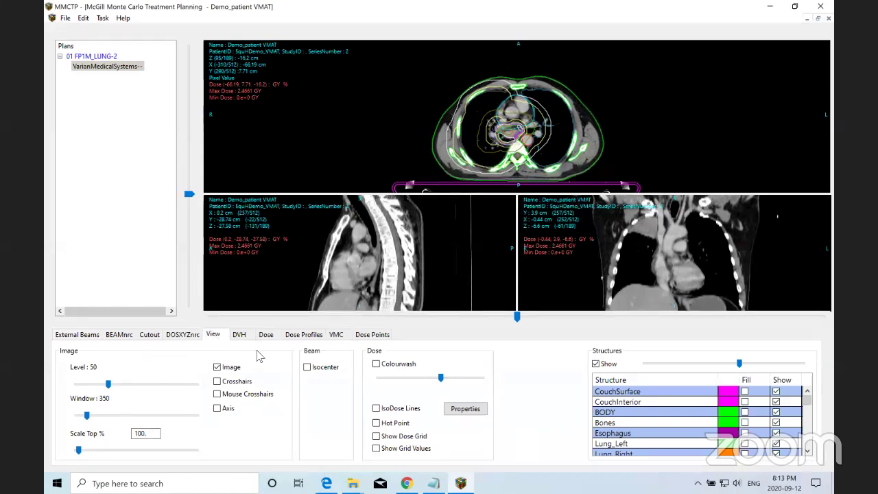
left_click(376, 364)
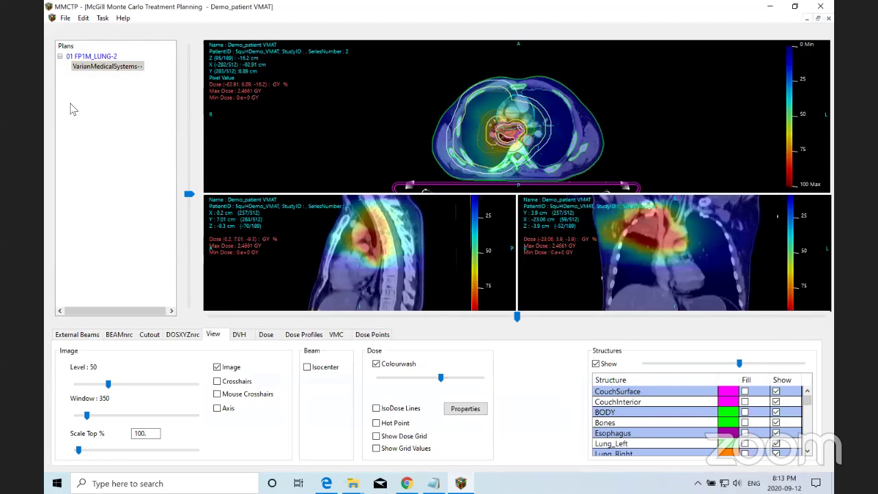
left_click(109, 336)
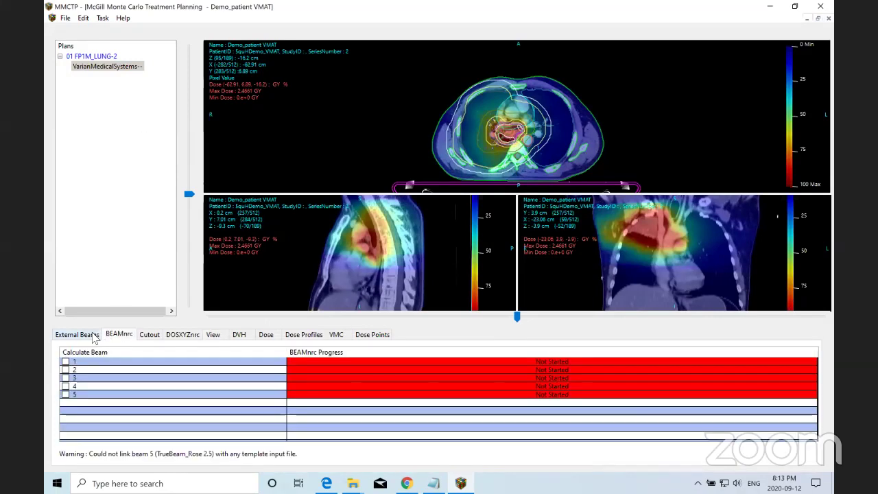
- Delete the CBCT, ANT_SETUP and right-lateral setup beams from the External Beams table
left_click(87, 335)
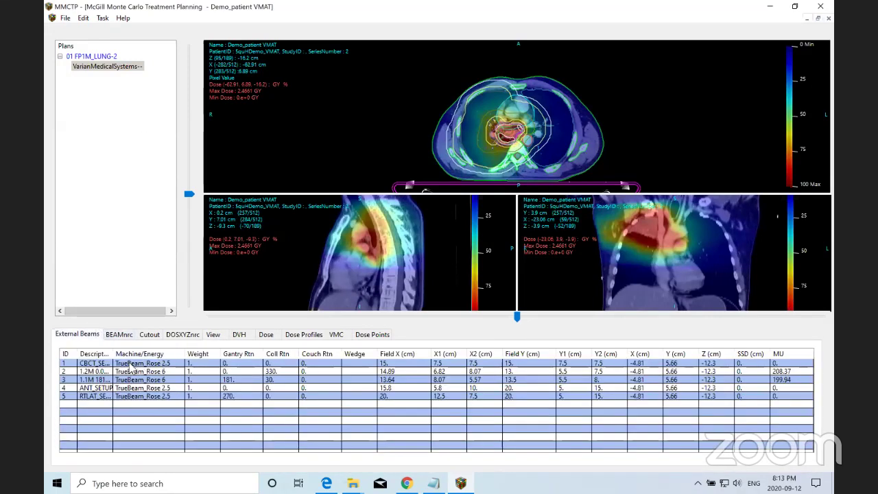
left_click(130, 364)
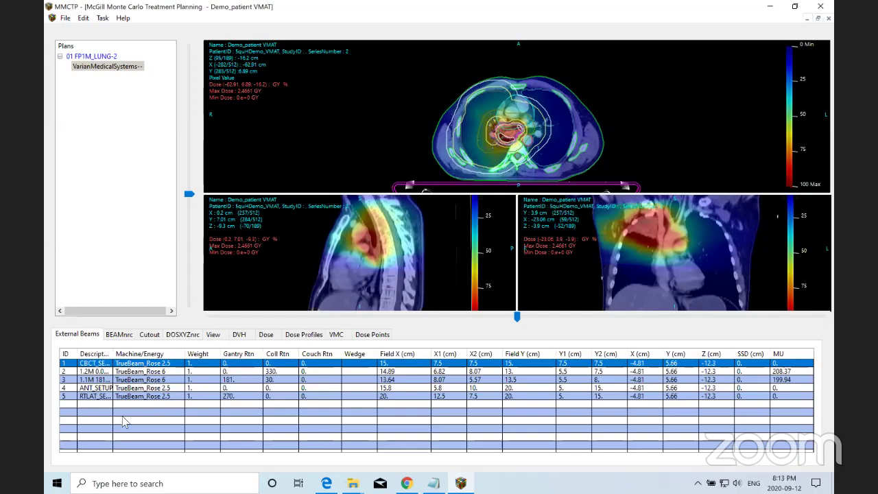
right_click(125, 368)
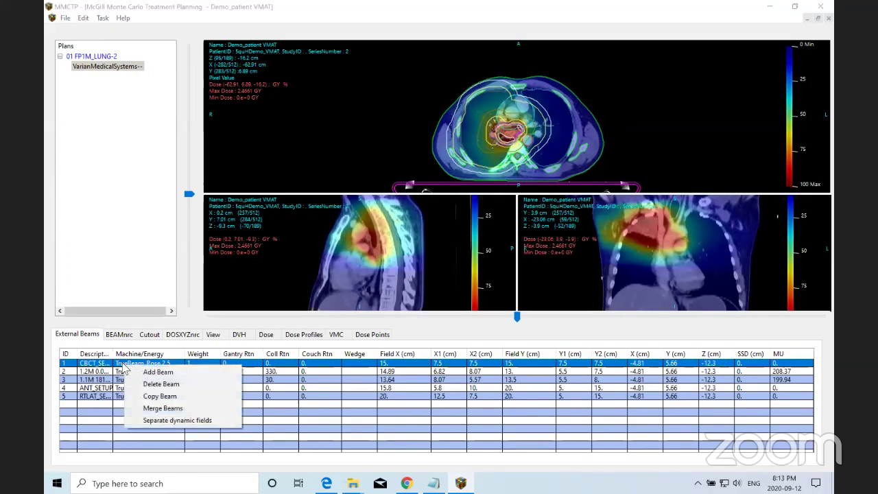
left_click(152, 386)
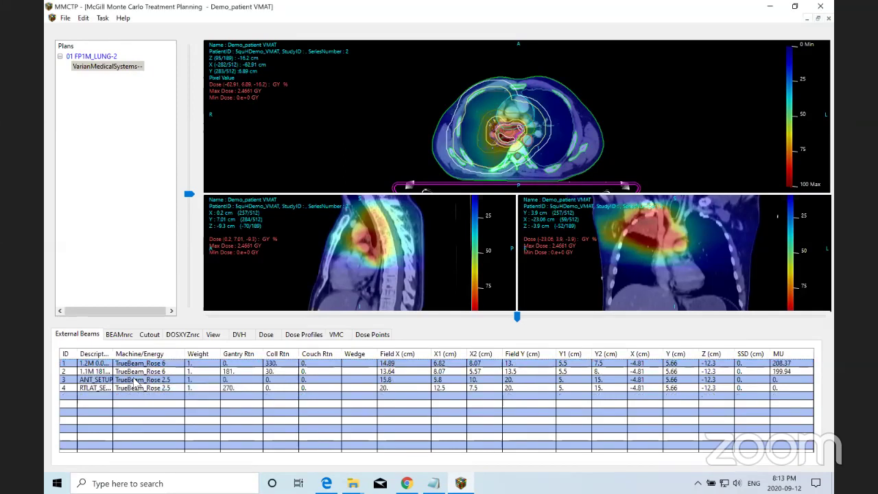
left_click(137, 381)
right_click(137, 382)
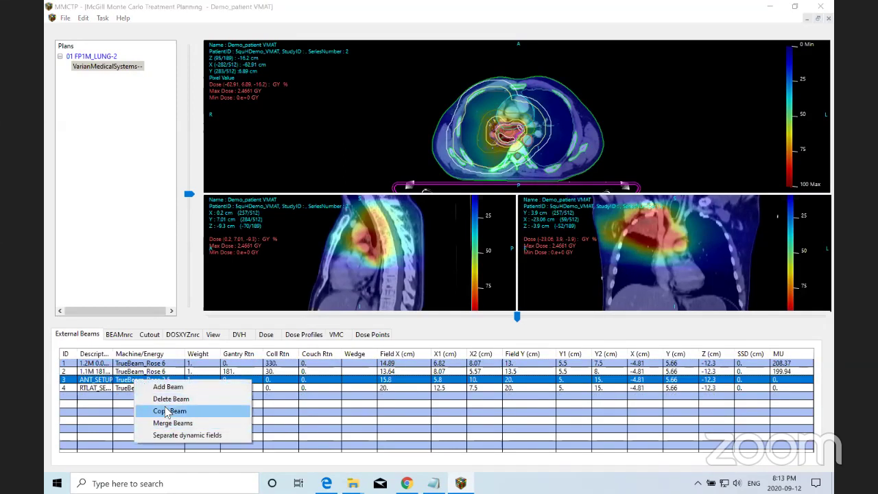
left_click(165, 399)
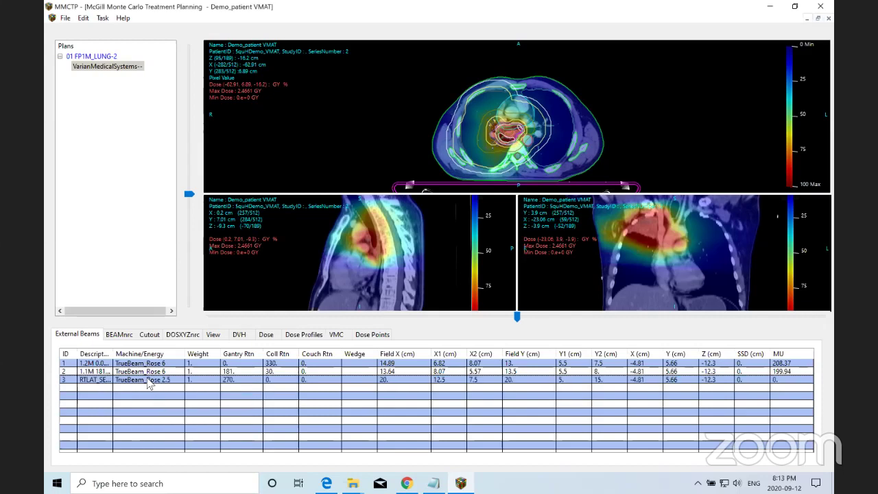
right_click(147, 382)
left_click(179, 398)
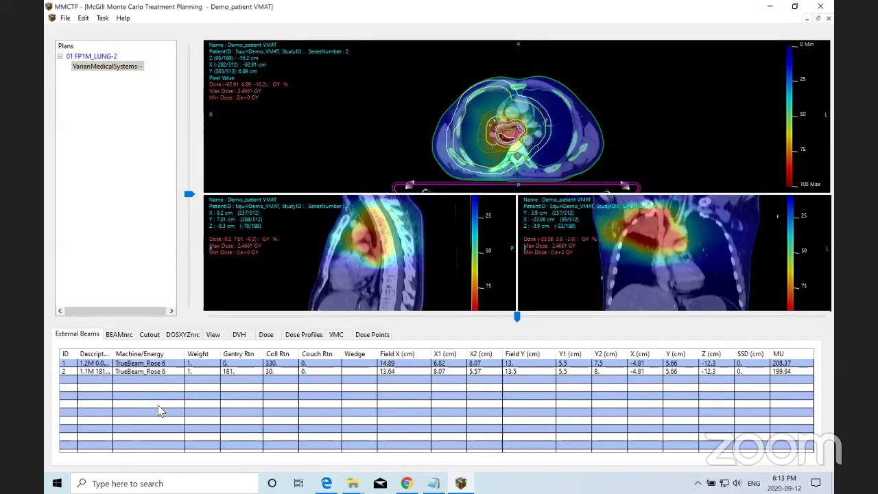
double_click(130, 365)
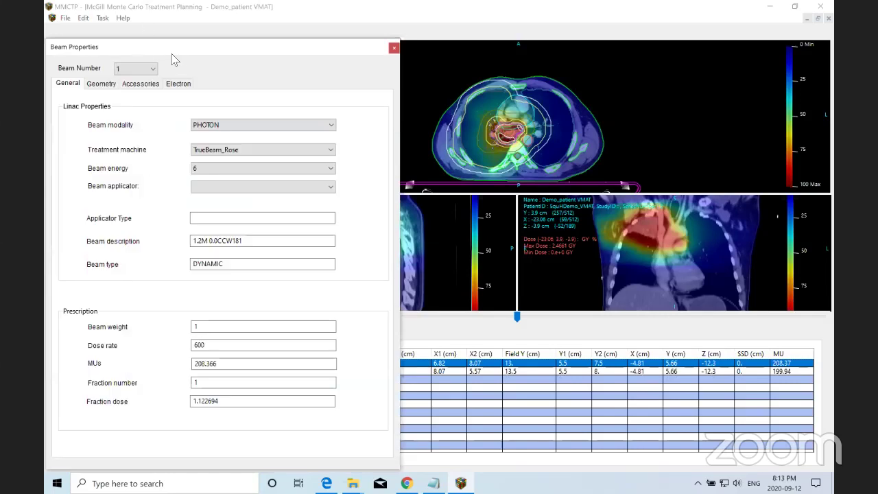
left_click_drag(173, 54, 218, 48)
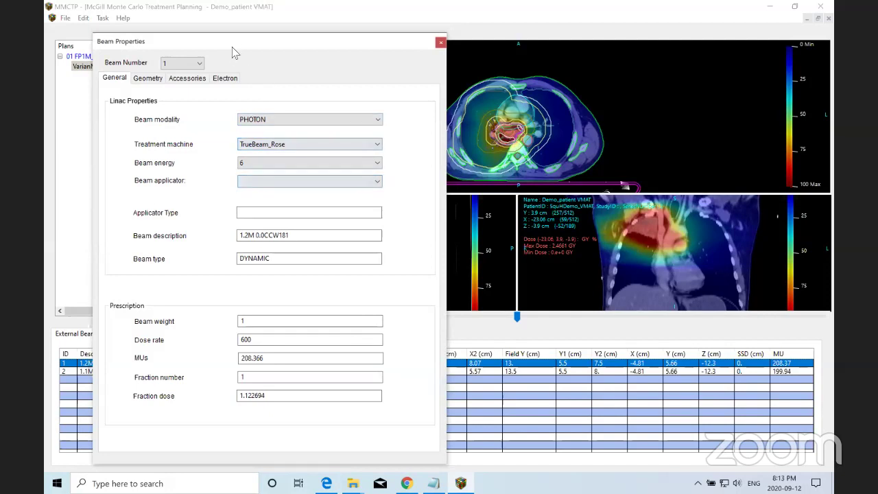
left_click_drag(440, 45, 425, 66)
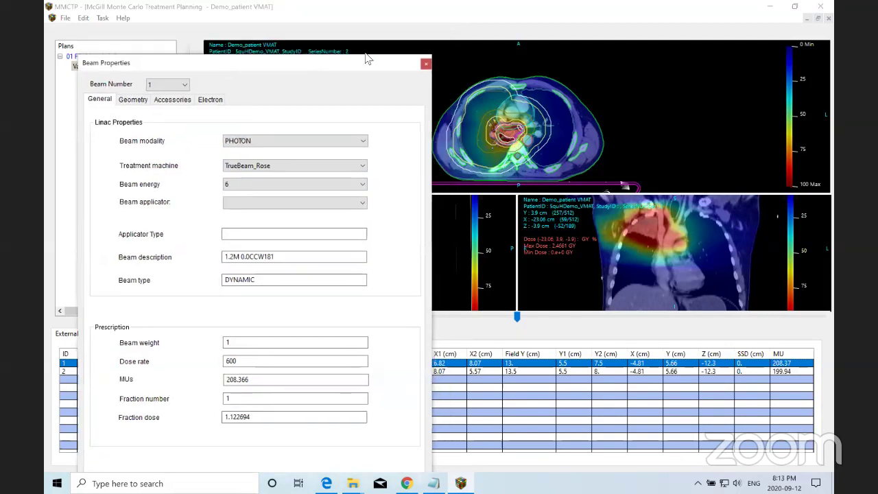
left_click(426, 65)
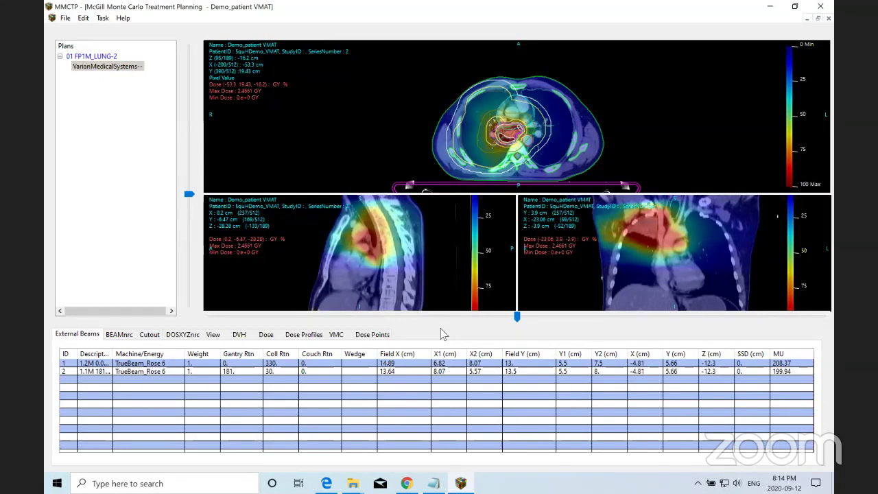
- Save plan 01 FP1M_LUNG-2 with its two remaining beams via File > Save Plans
left_click(64, 19)
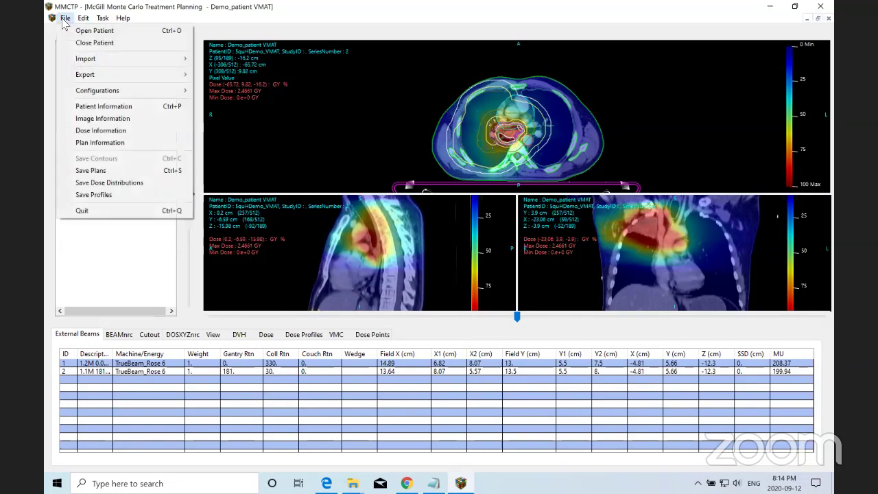
left_click(103, 173)
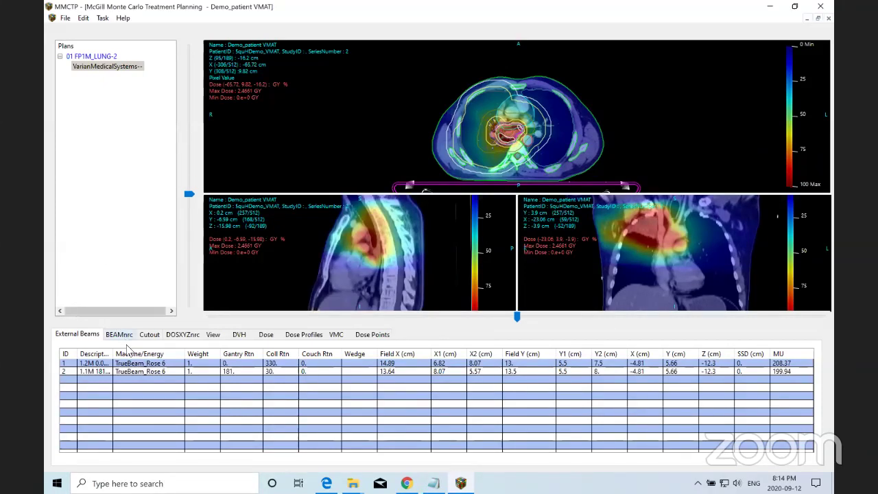
double_click(128, 367)
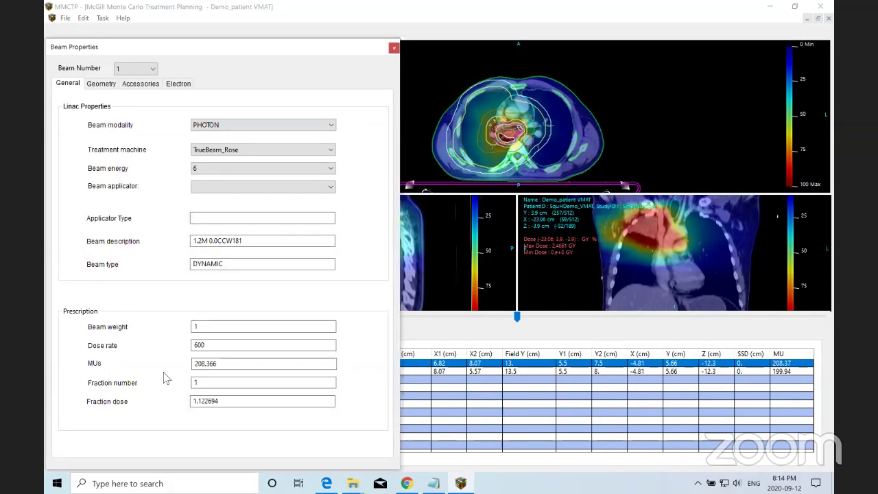
left_click(101, 84)
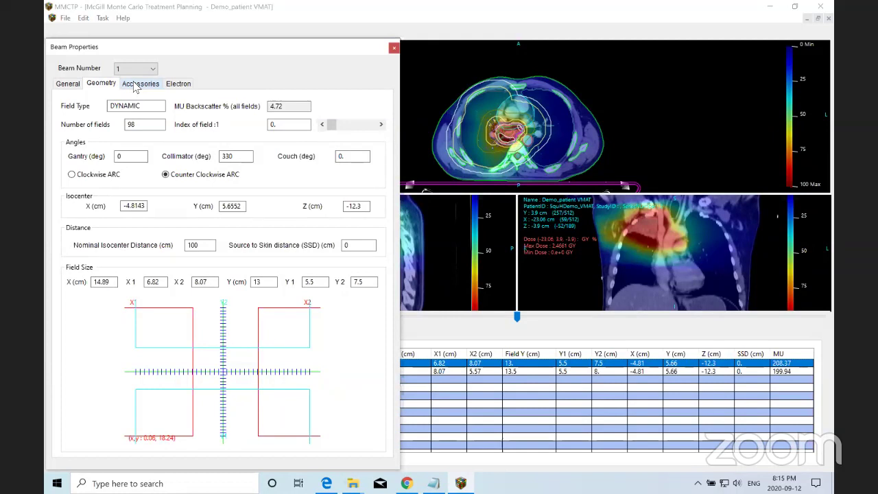
mouse_move(331, 124)
left_mouse_down()
mouse_move(381, 132)
mouse_move(326, 130)
left_mouse_up()
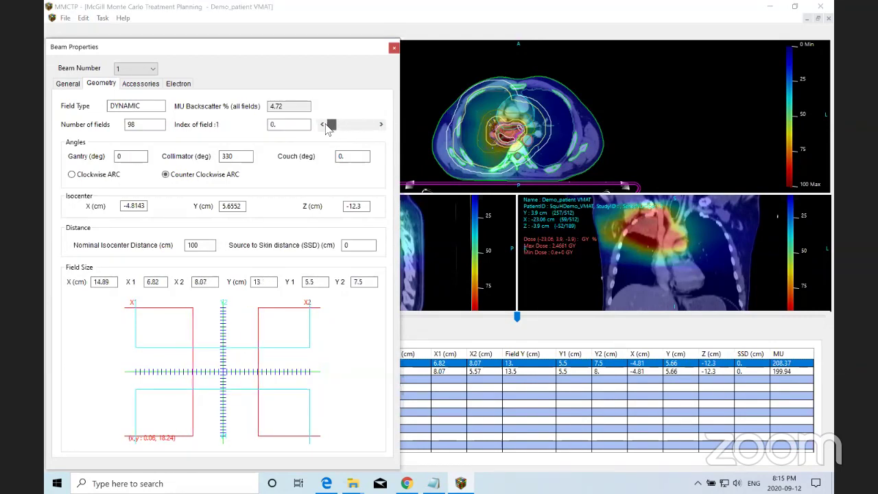
left_click(140, 83)
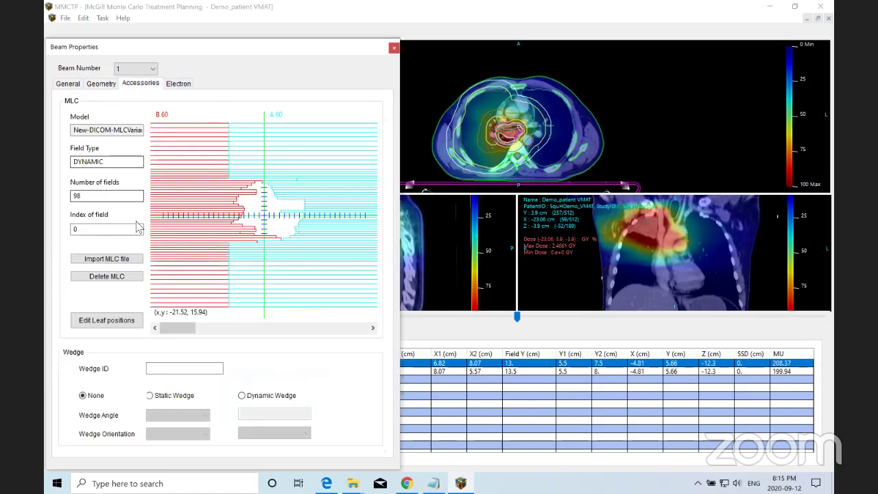
left_click_drag(194, 328, 335, 336)
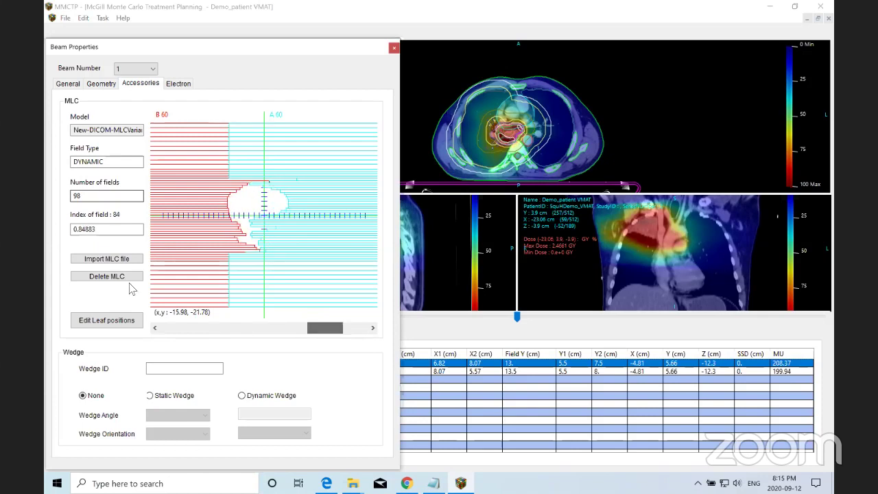
left_click(176, 83)
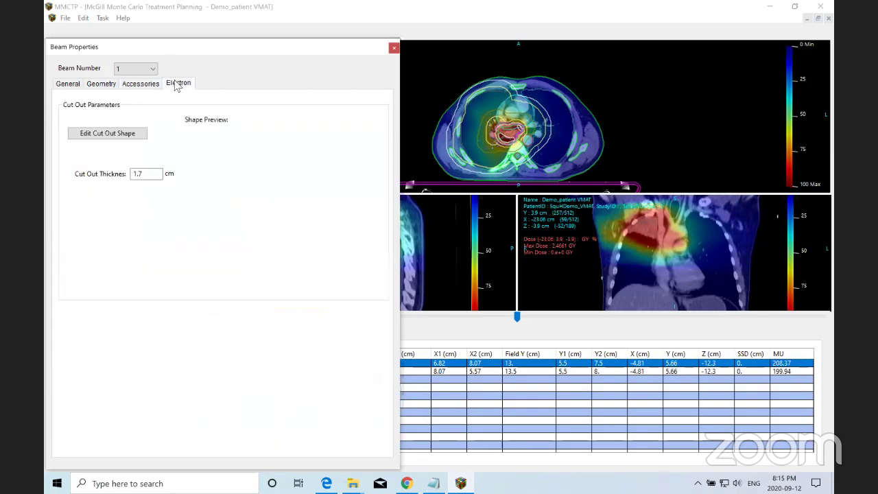
left_click(139, 85)
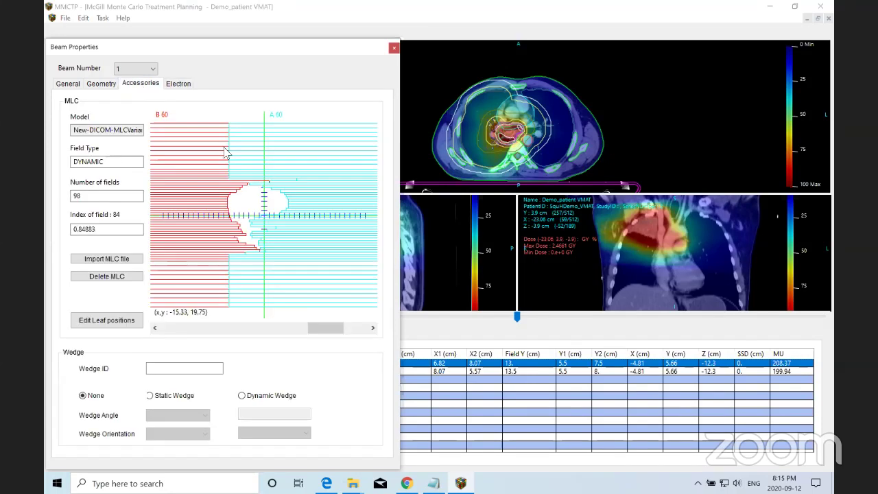
left_click(393, 50)
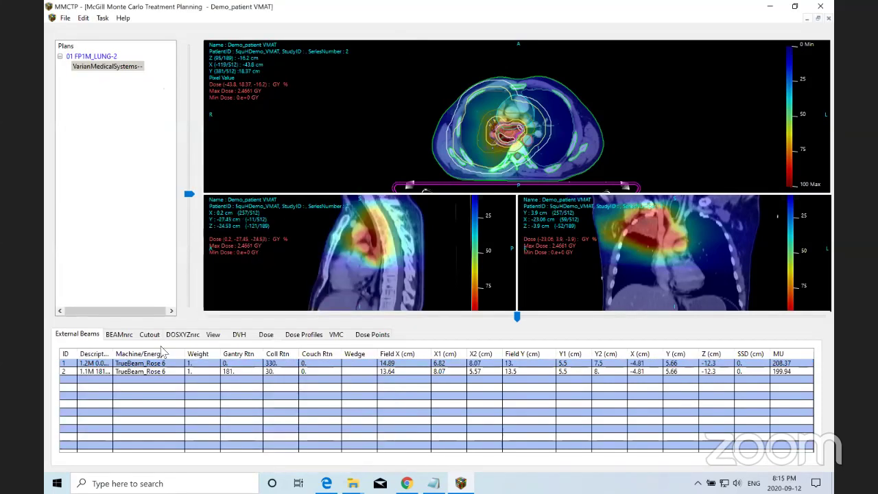
- Review beam 1's BEAMnrc simulation properties, including the Pegs file field, then close them
left_click(119, 336)
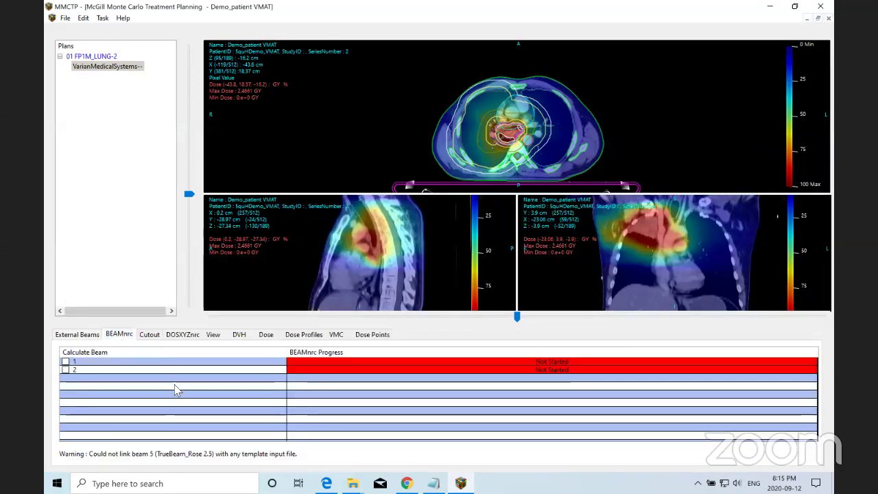
double_click(297, 365)
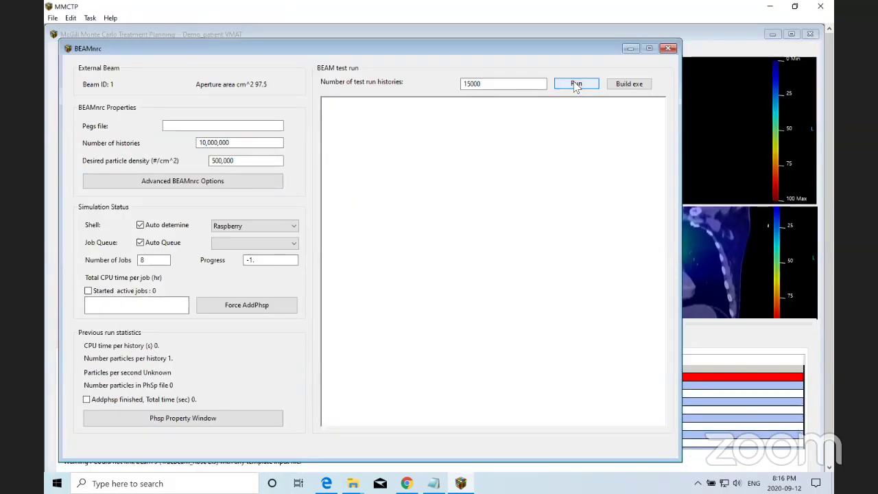
left_click(207, 127)
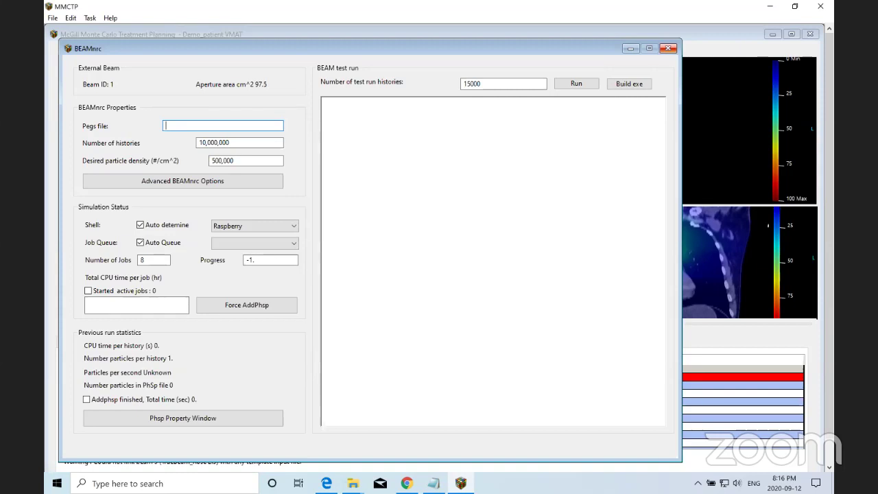
left_click(670, 47)
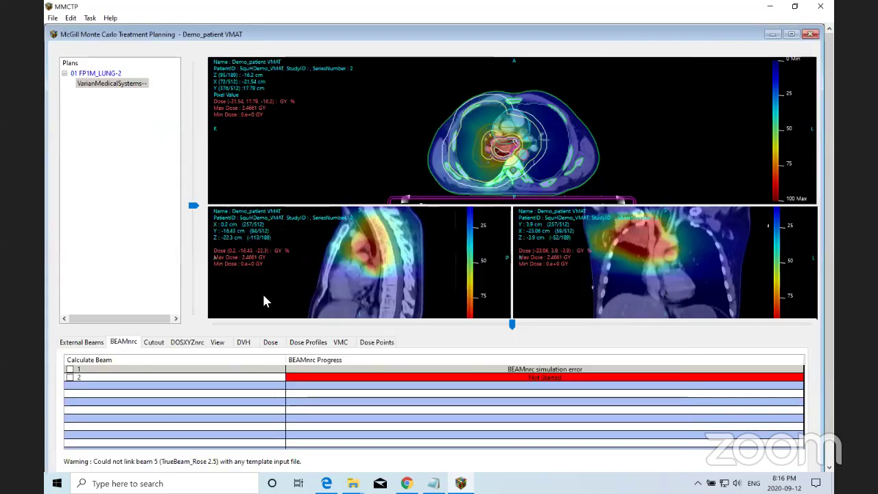
left_click(54, 19)
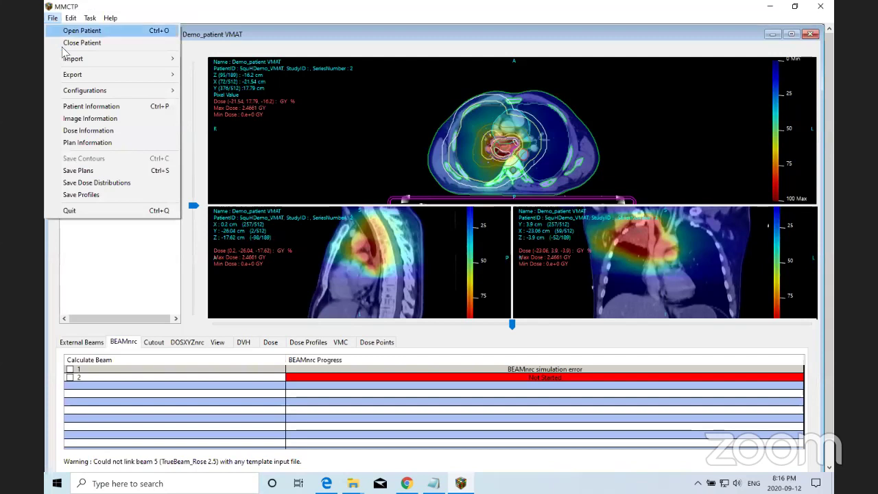
mouse_move(109, 91)
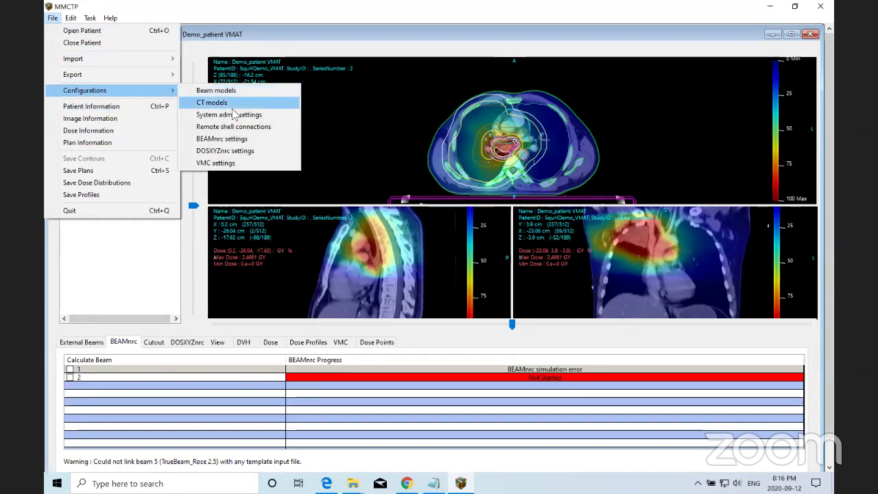
left_click(226, 151)
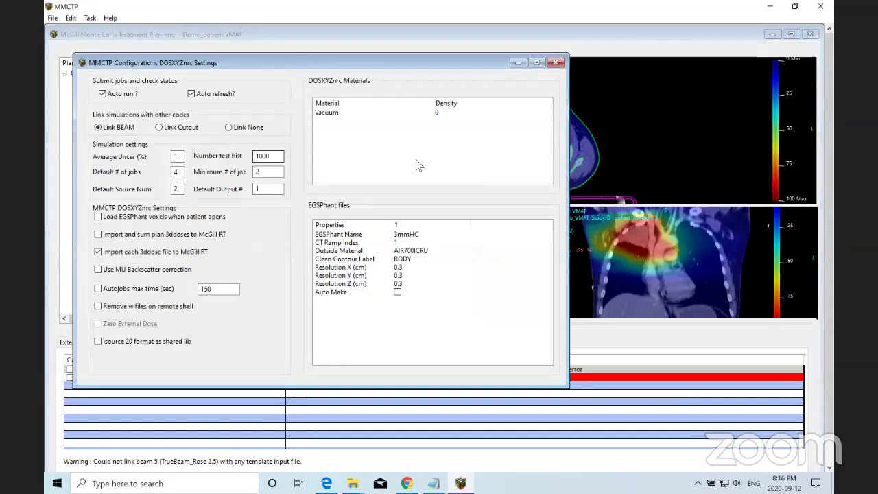
left_click(556, 63)
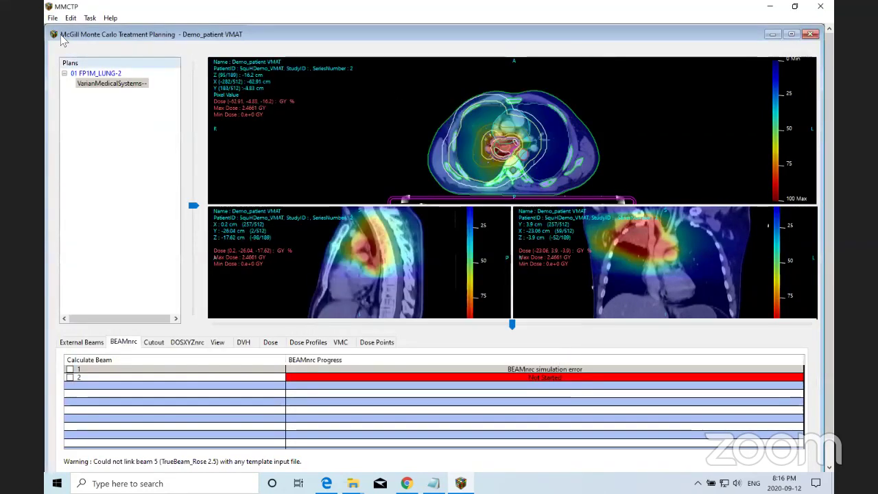
- Inspect the TrueBeam_Rose beam model configuration, then return to File > Configurations for BEAMnrc settings
left_click(53, 18)
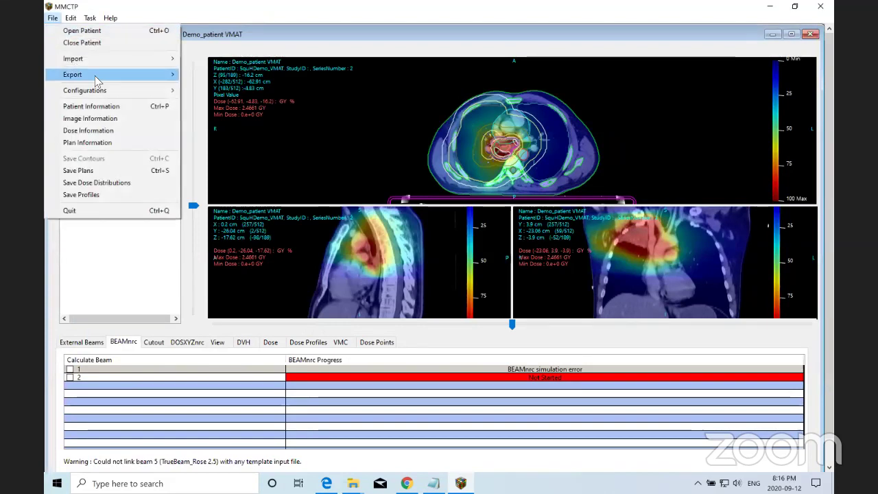
mouse_move(156, 92)
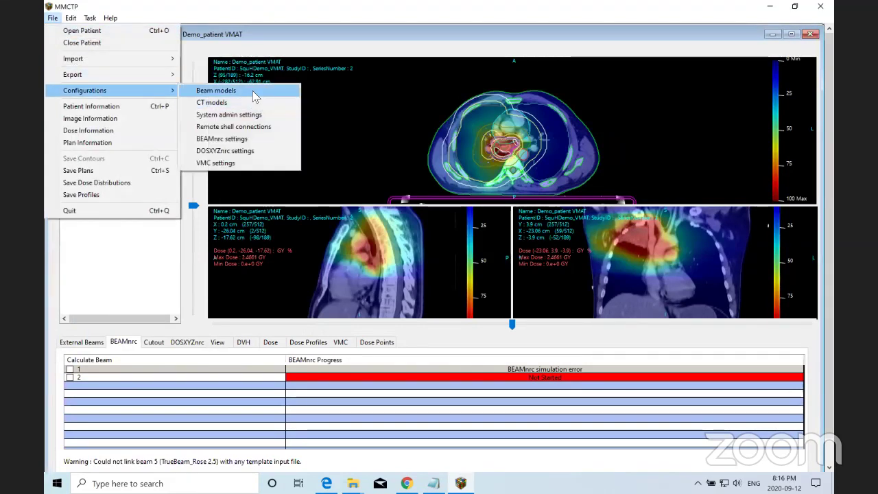
left_click(252, 90)
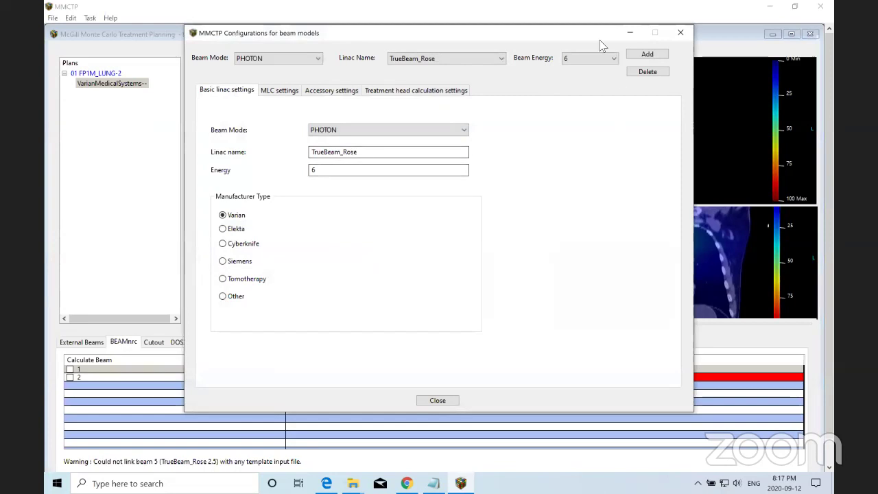
left_click(680, 33)
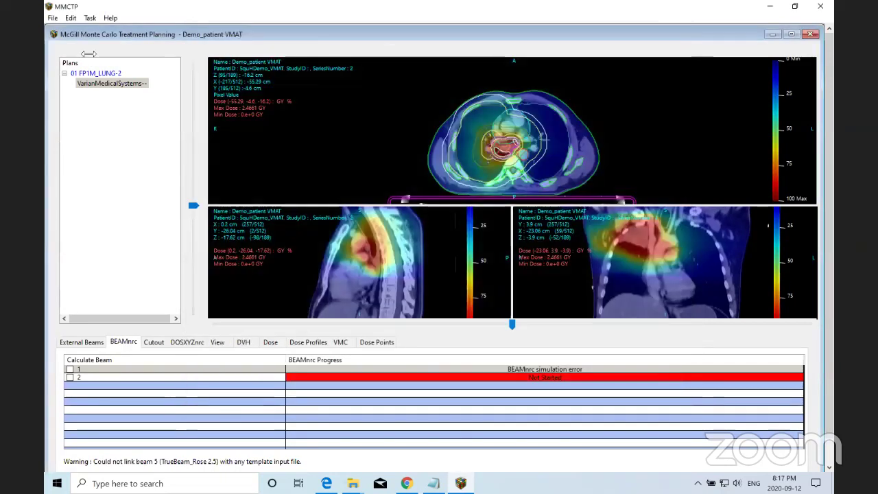
left_click(52, 17)
mouse_move(77, 89)
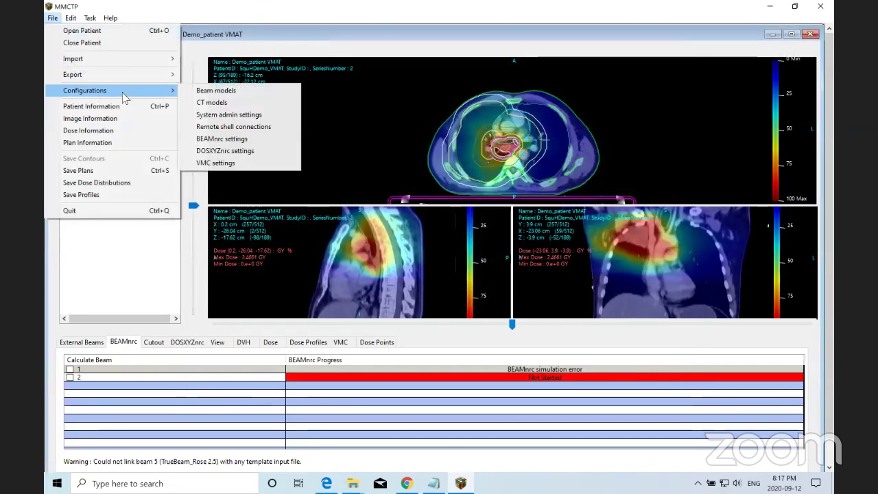
left_click(225, 138)
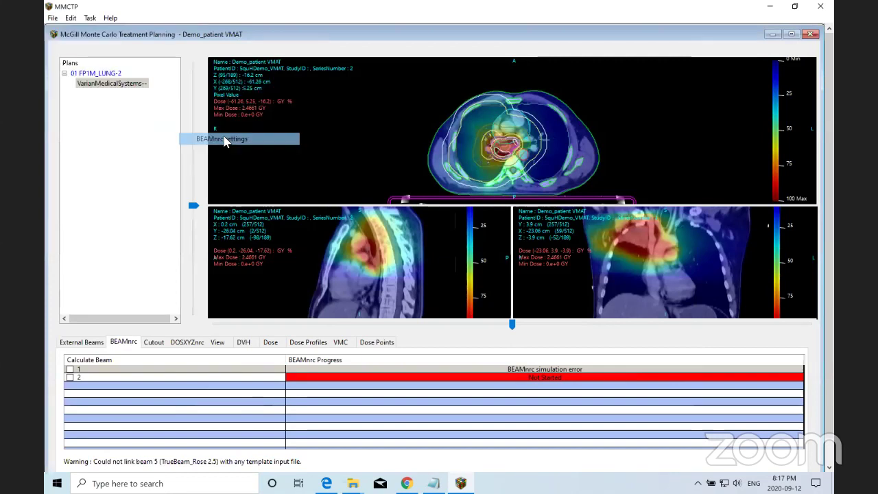
left_click_drag(333, 74, 434, 90)
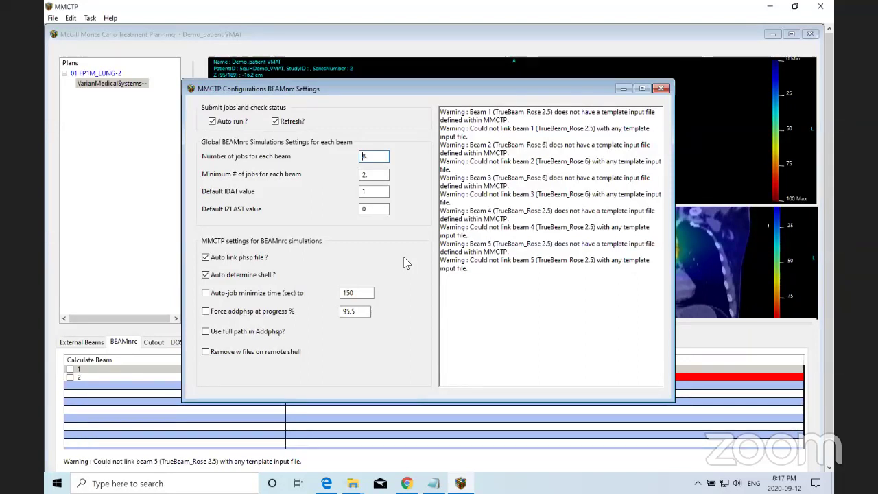
double_click(376, 155)
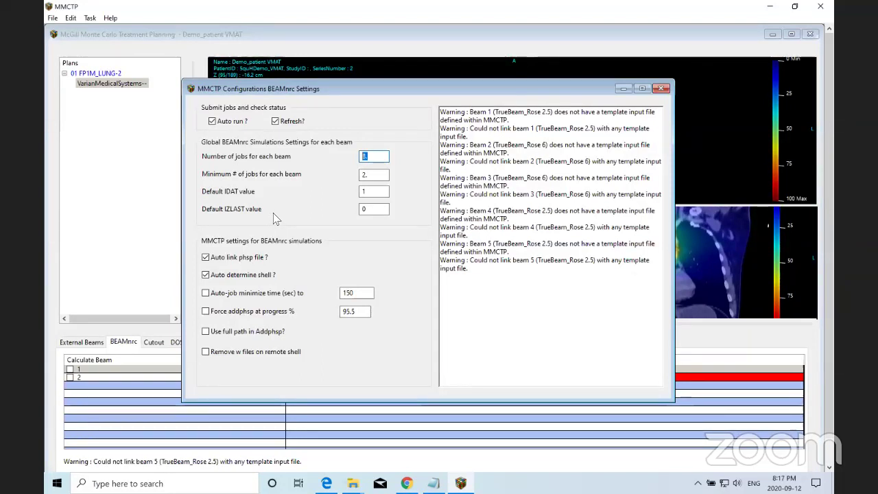
mouse_move(275, 218)
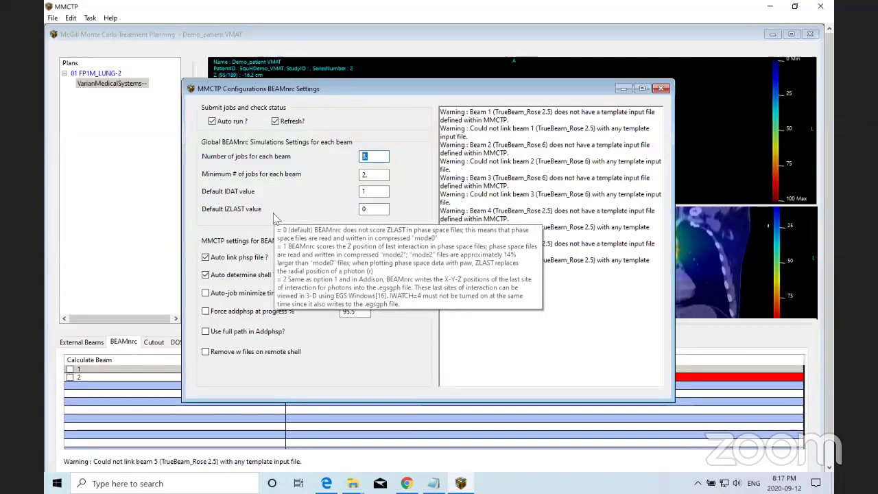
- Set 68 jobs per beam in BEAMnrc Settings and close the dialog
type("68")
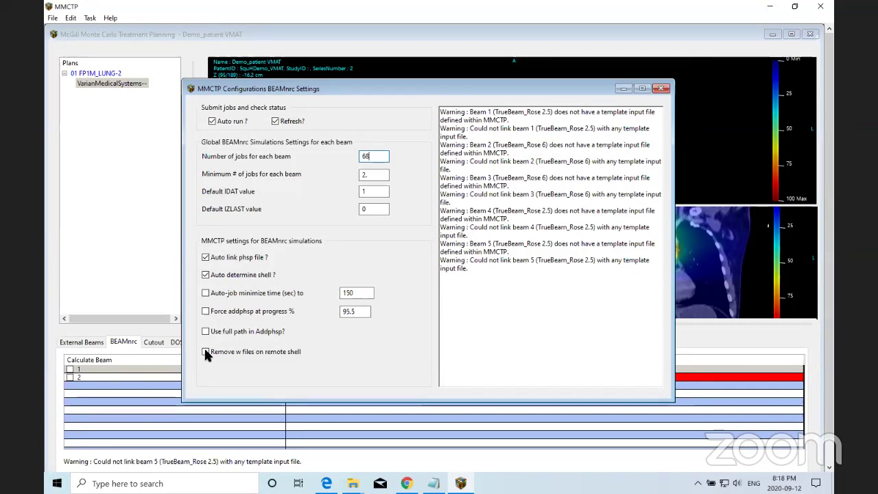
left_click(661, 88)
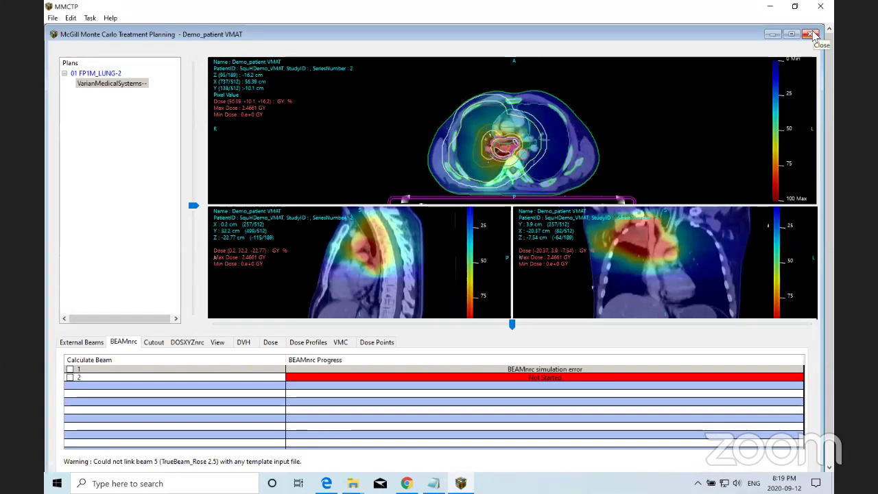
- Enter 'linac' as beam 1's Pegs file and open its Advanced BEAMnrc Options
double_click(265, 368)
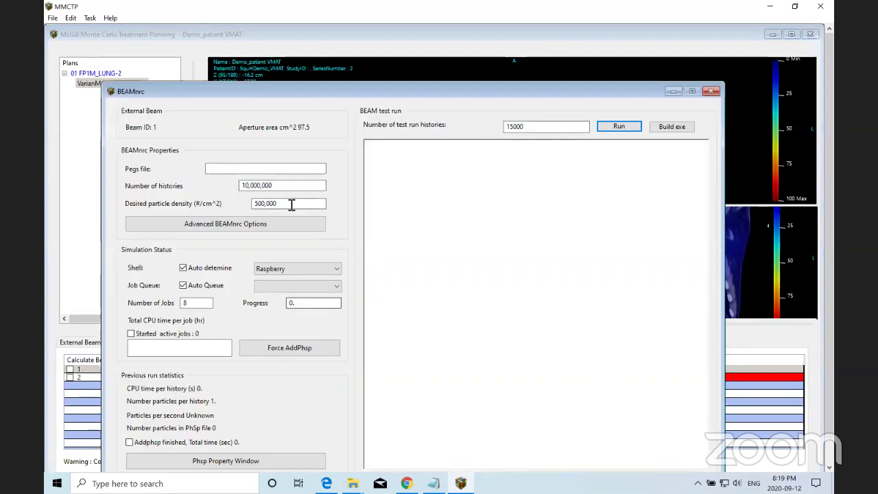
left_click(255, 168)
type("linac")
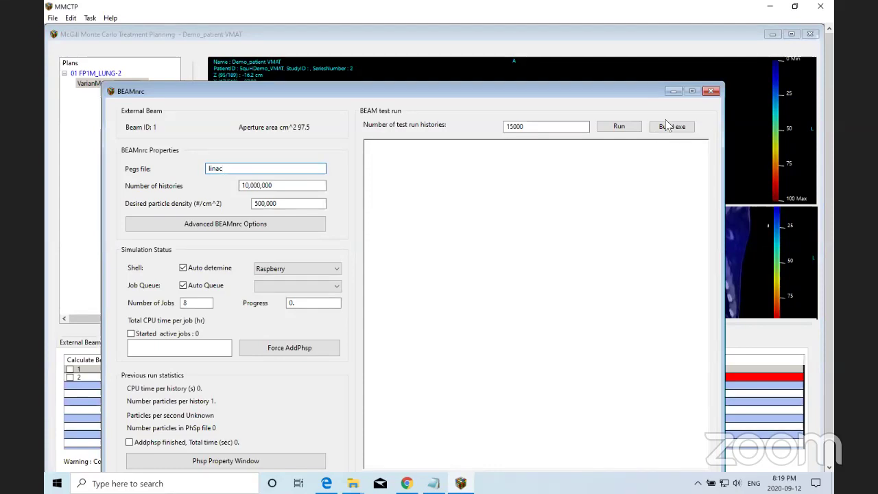
left_click_drag(595, 89, 591, 55)
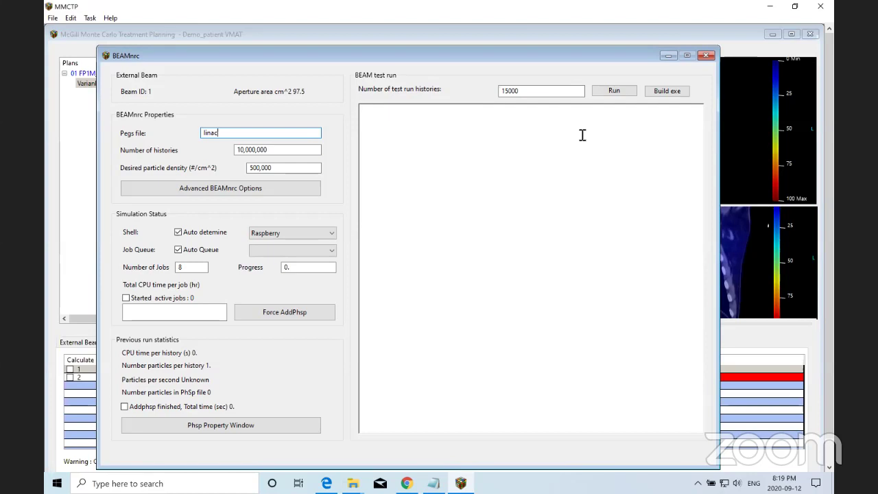
left_click(255, 187)
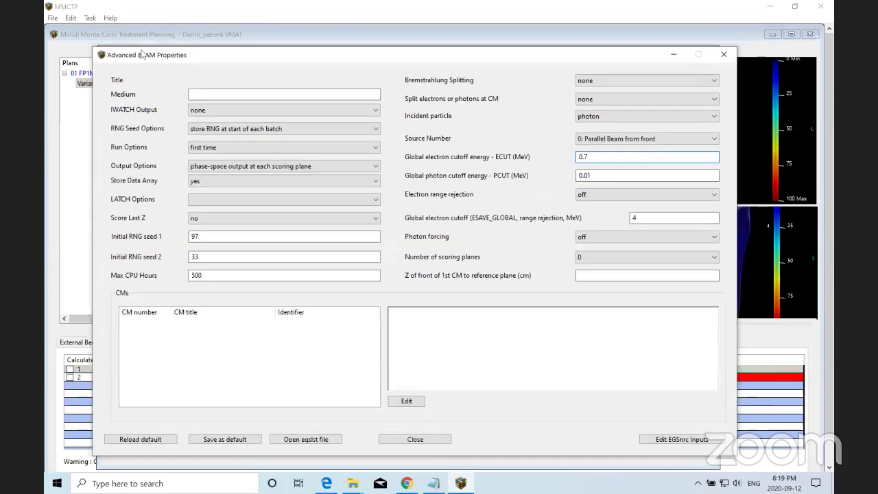
- Reload the default advanced BEAM properties for beam 1 and open its EGSnrc inputs
left_click(140, 440)
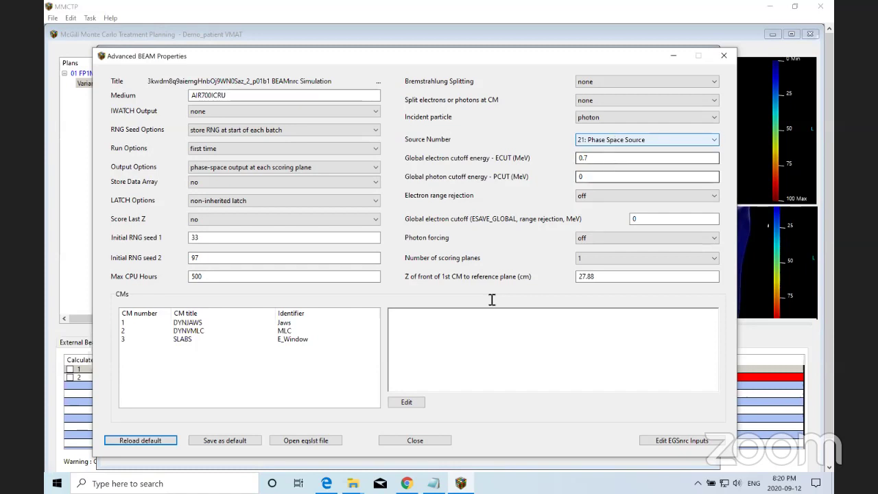
left_click(682, 440)
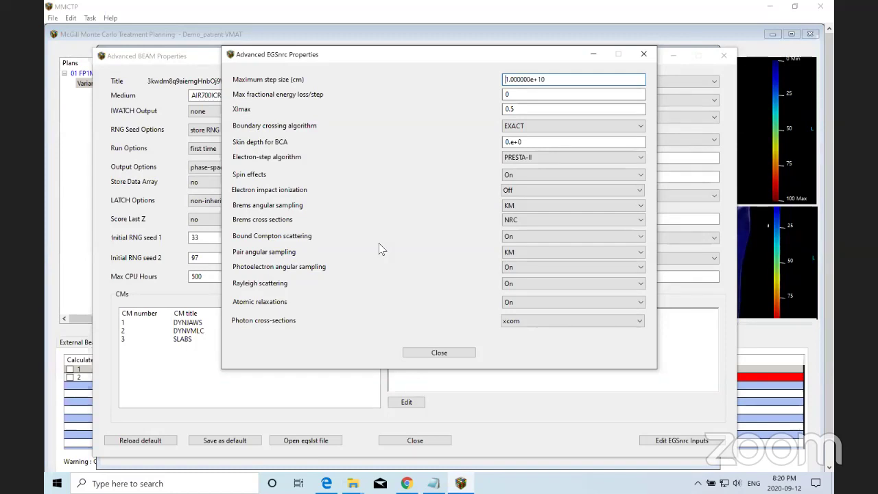
left_click(448, 353)
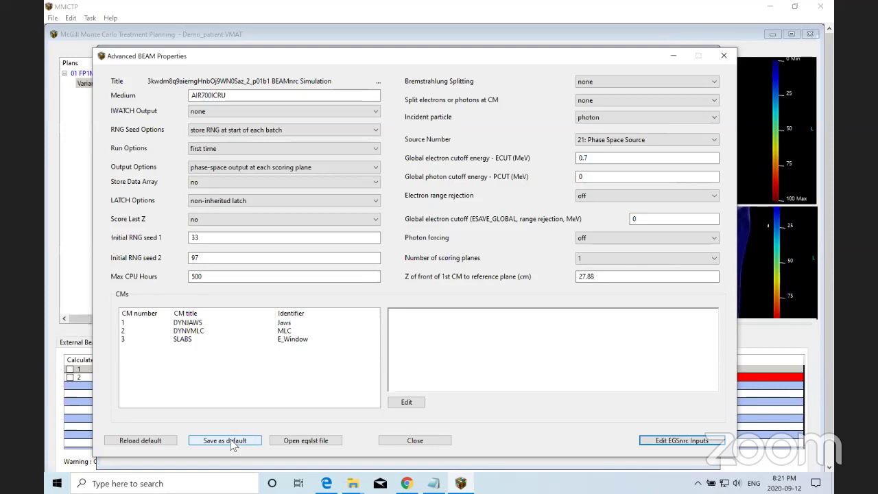
- Close the advanced BEAM properties, launch beam 1's test run, and open File > Configurations
left_click(415, 442)
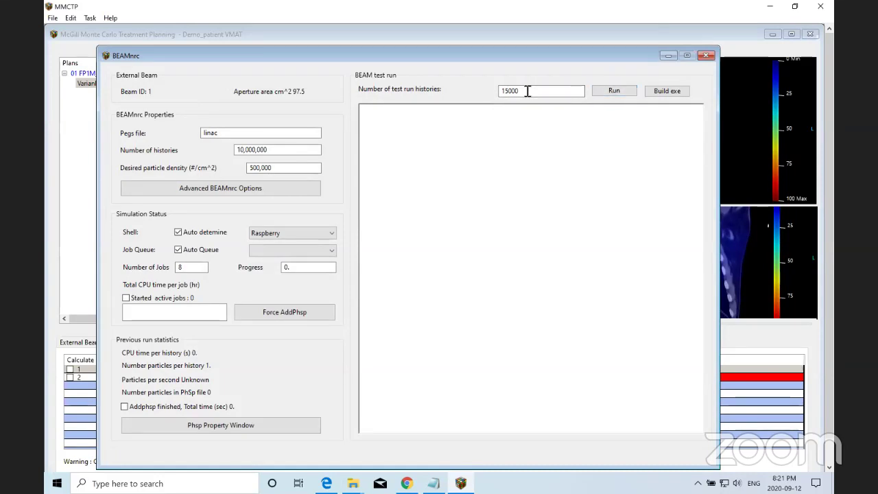
left_click(611, 90)
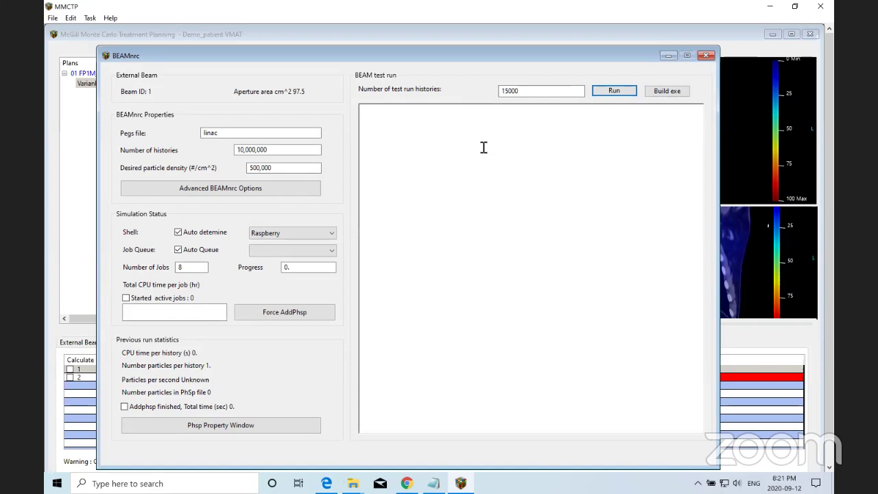
left_click(53, 19)
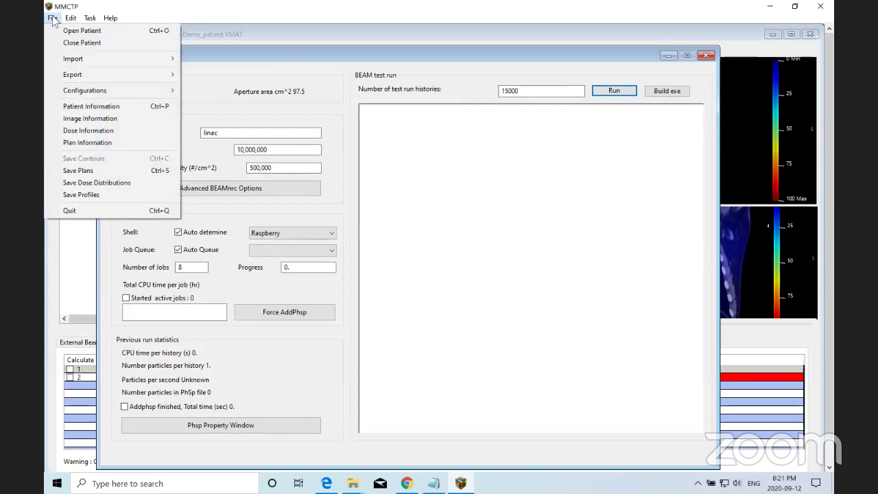
left_click(271, 54)
left_click_drag(270, 53, 271, 34)
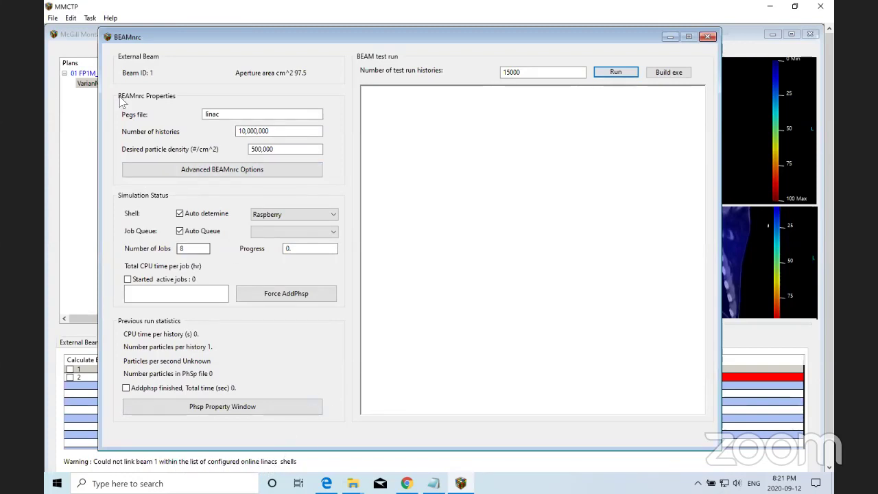
left_click(52, 17)
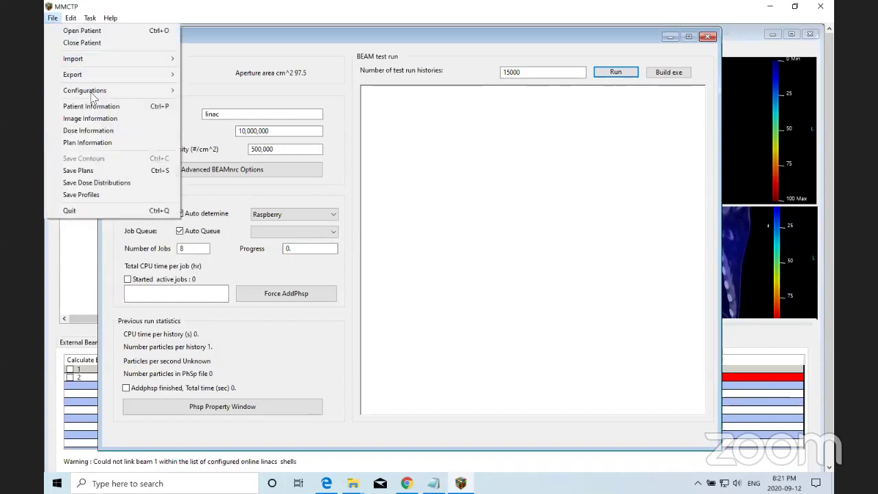
mouse_move(96, 91)
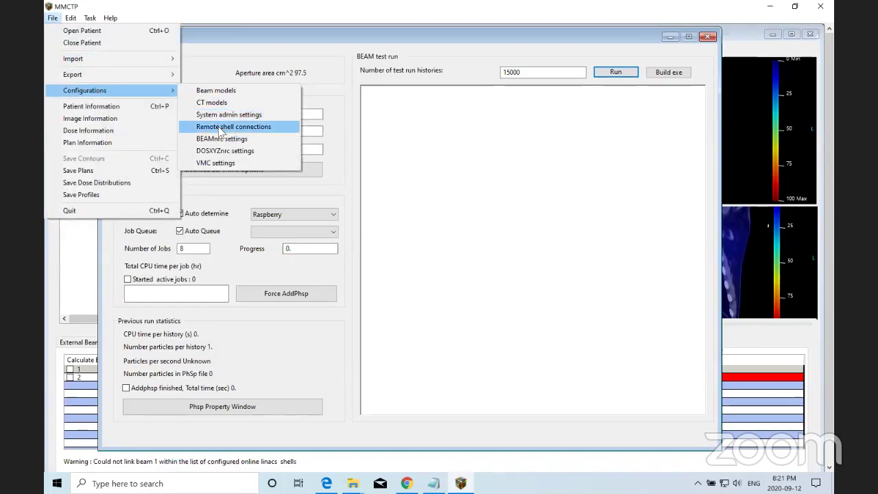
- Test the Raspberry shell's login connection in Remote shell connections
left_click(219, 129)
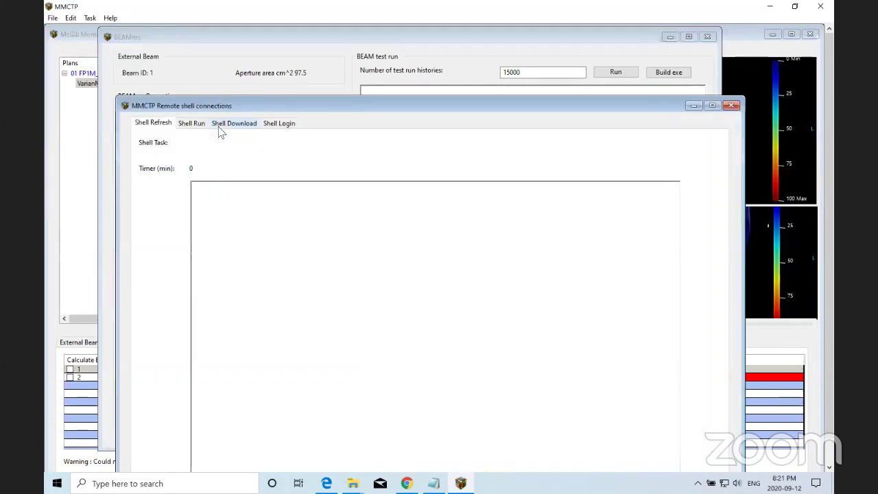
left_click(277, 124)
left_click_drag(289, 103, 277, 63)
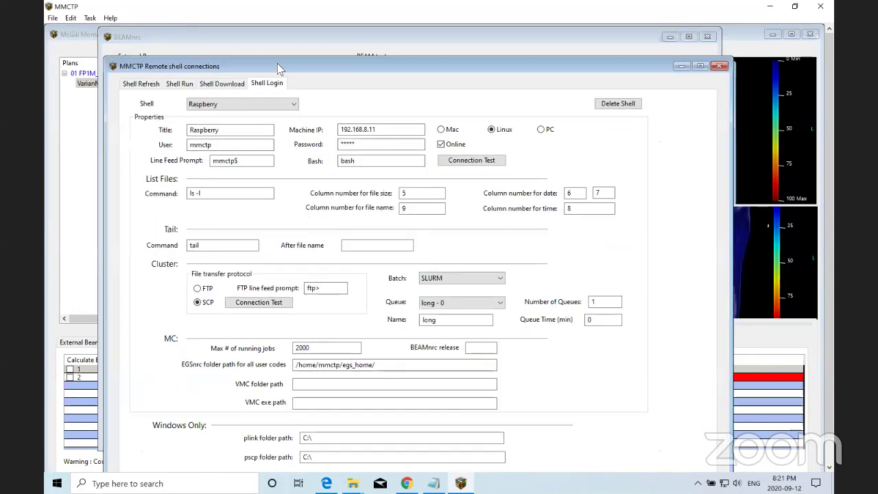
left_click(471, 162)
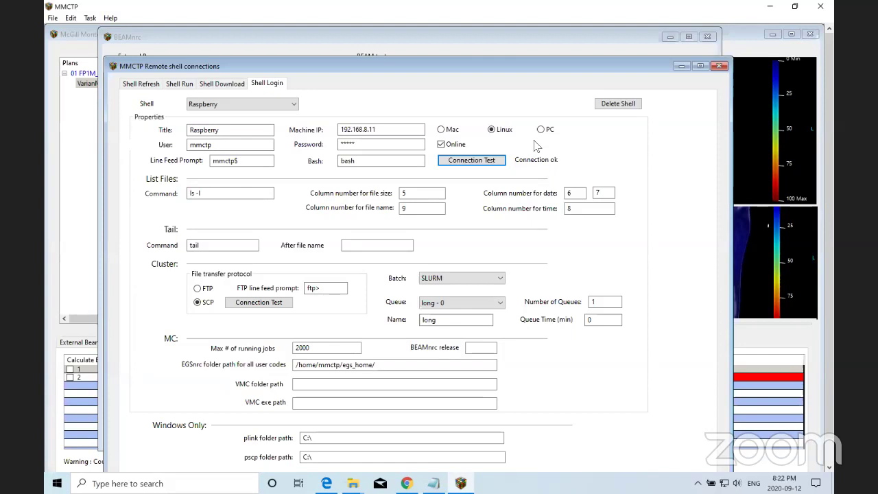
- Select the Ubuntu shell, uncheck Online, and delete it
left_click(257, 104)
left_click(246, 125)
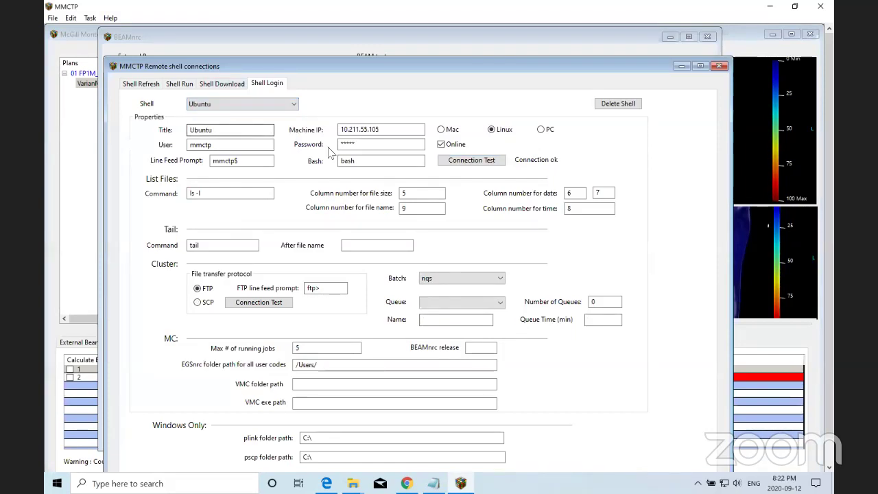
left_click(452, 162)
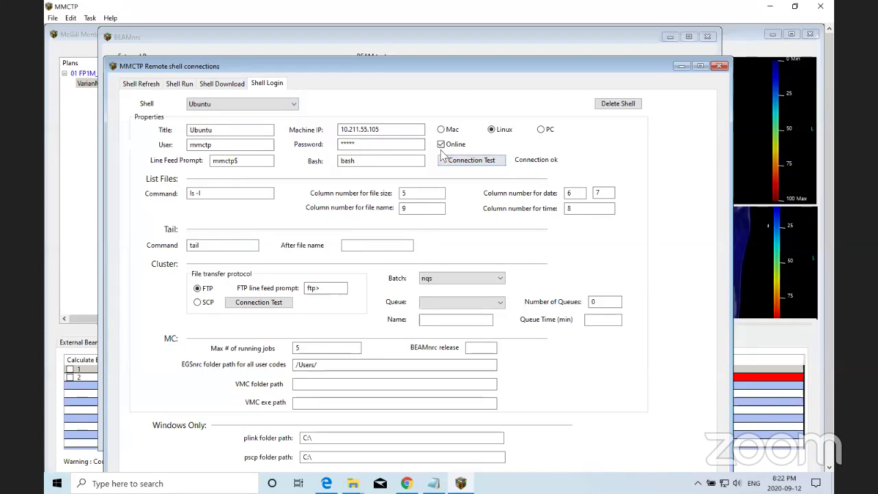
left_click(441, 145)
left_click(485, 161)
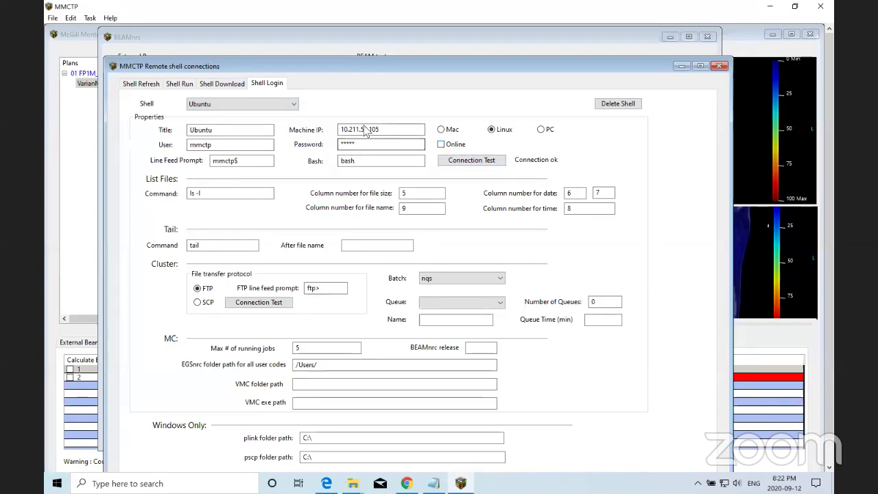
left_click(616, 104)
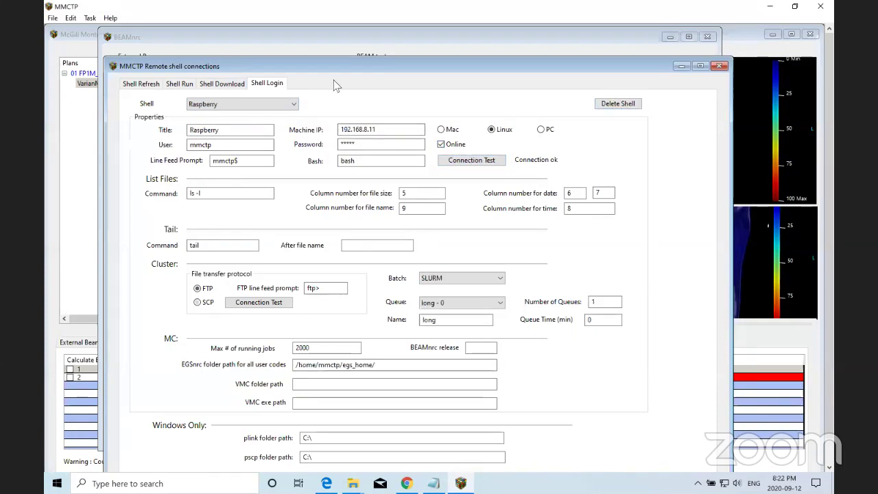
- Reselect Raspberry, confirm its SCP connection test reports ok, and close the settings
left_click(271, 106)
left_click(376, 112)
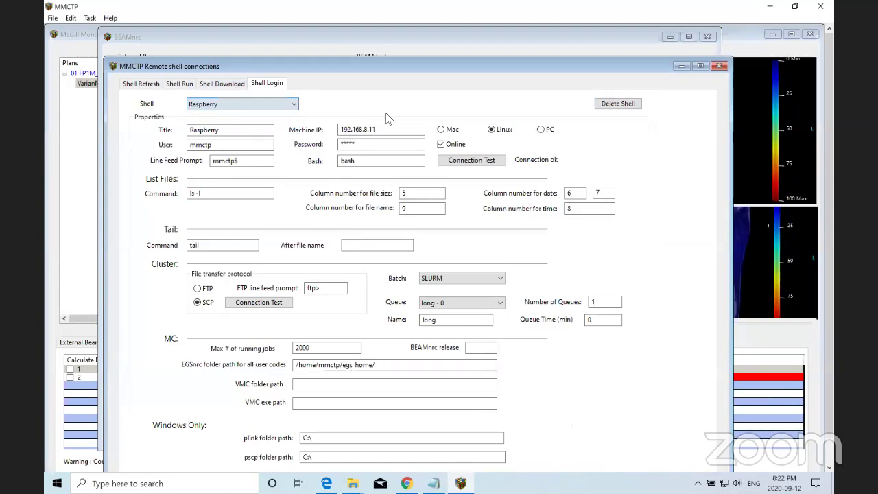
left_click(259, 301)
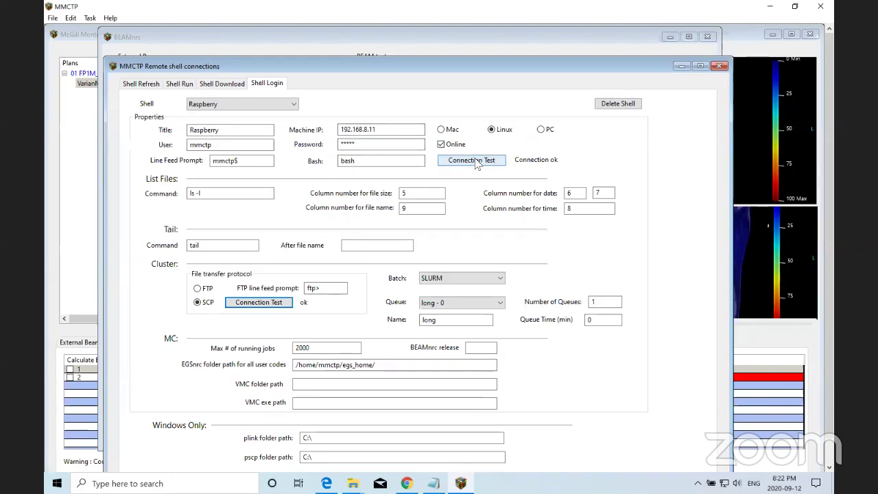
left_click(718, 66)
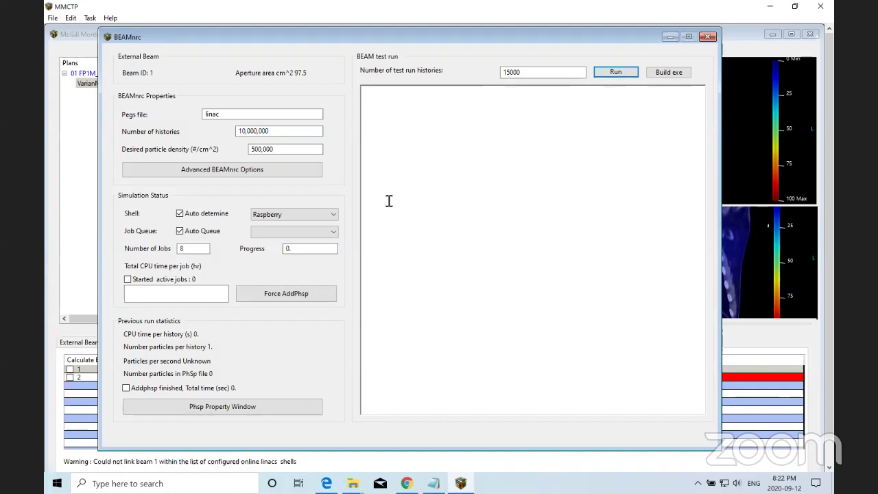
- Close the BEAMnrc window, then cancel closing so the treatment plan stays open
left_click(615, 72)
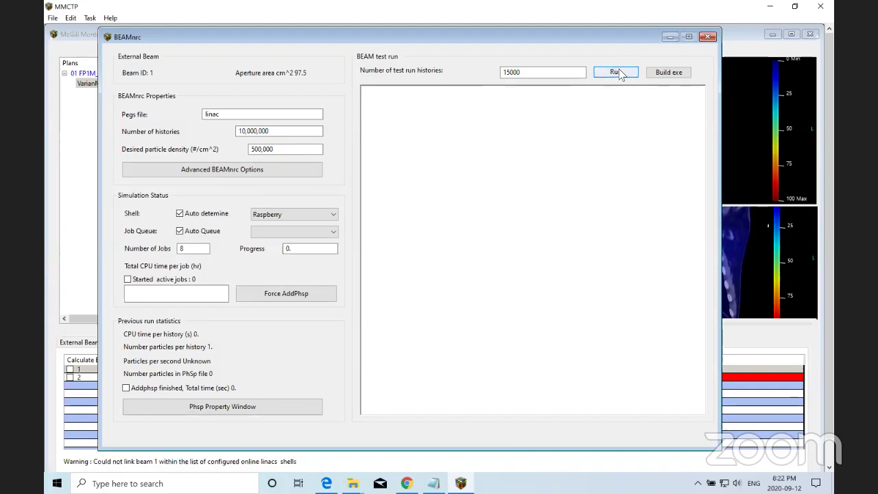
left_click(709, 37)
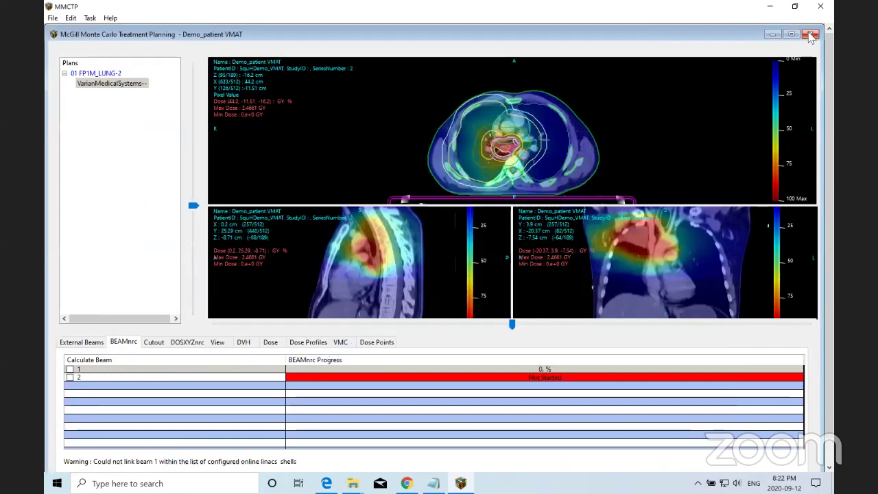
left_click(810, 34)
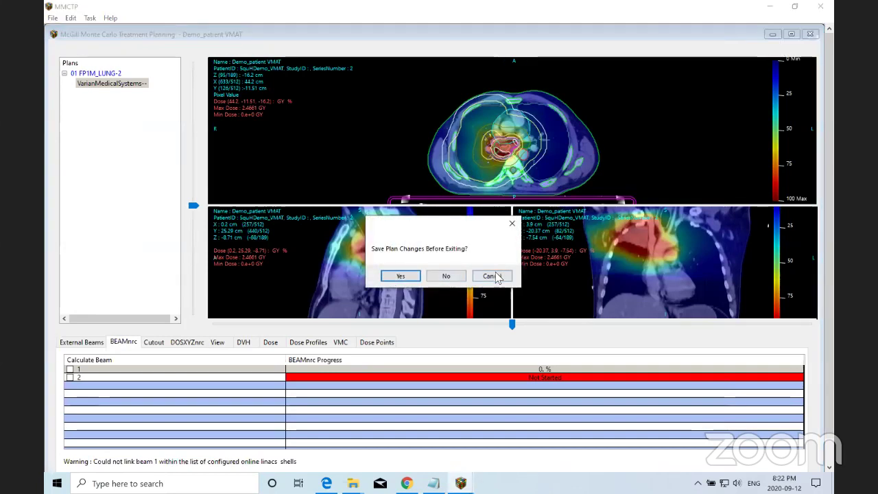
left_click(492, 276)
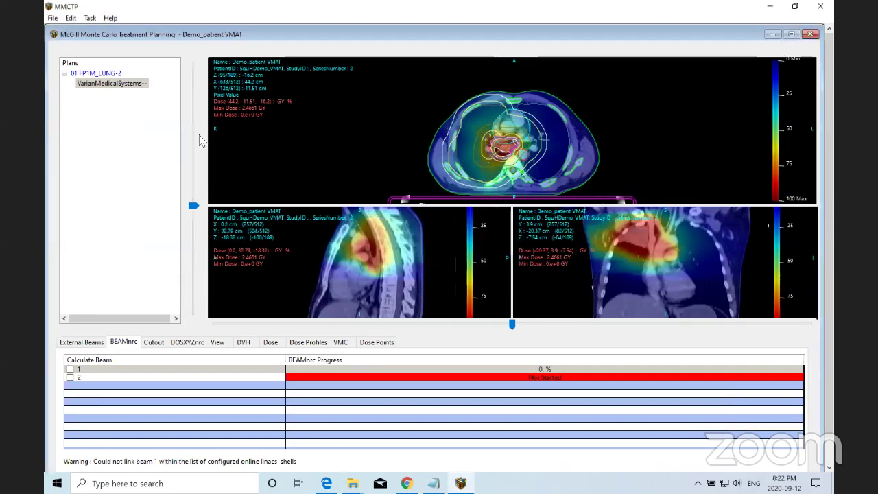
- Reopen Remote shell connections from File > Configurations
left_click(53, 18)
mouse_move(116, 90)
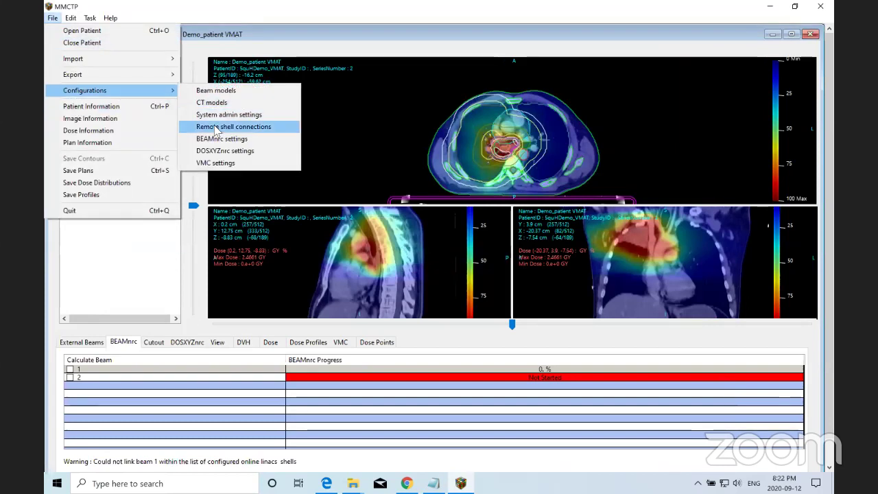
left_click(217, 127)
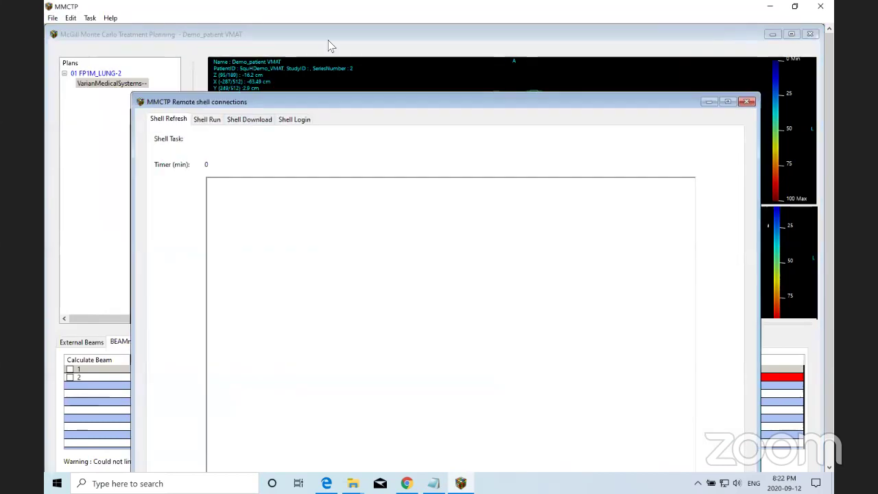
- Rerun the Raspberry shell login test and review the Shell Run log
left_click(285, 82)
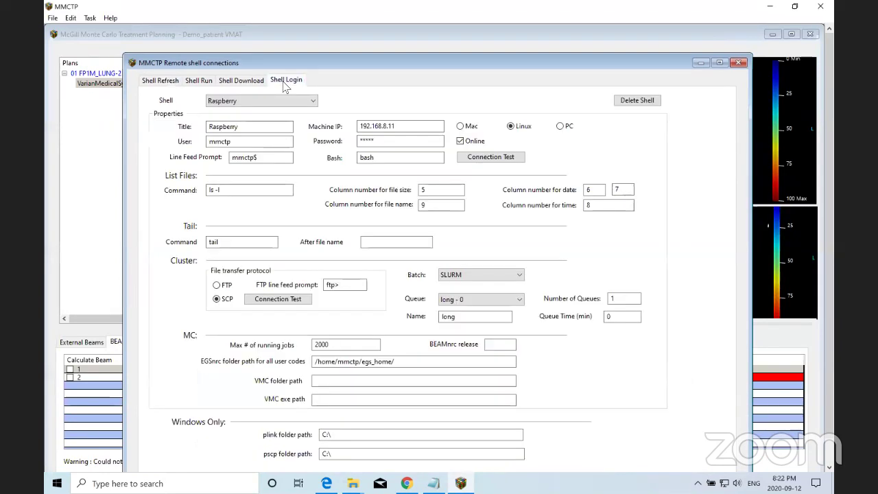
left_click(480, 159)
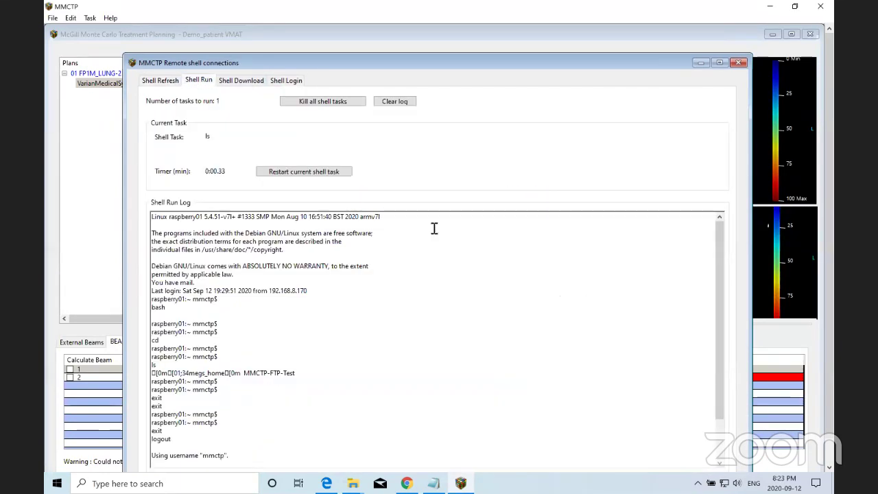
scroll(710, 367, "down", 7)
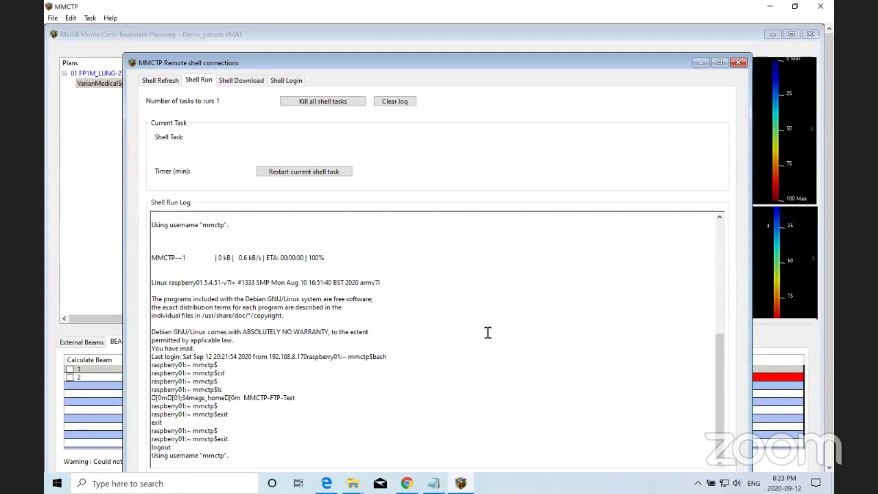
left_click_drag(298, 60, 296, 34)
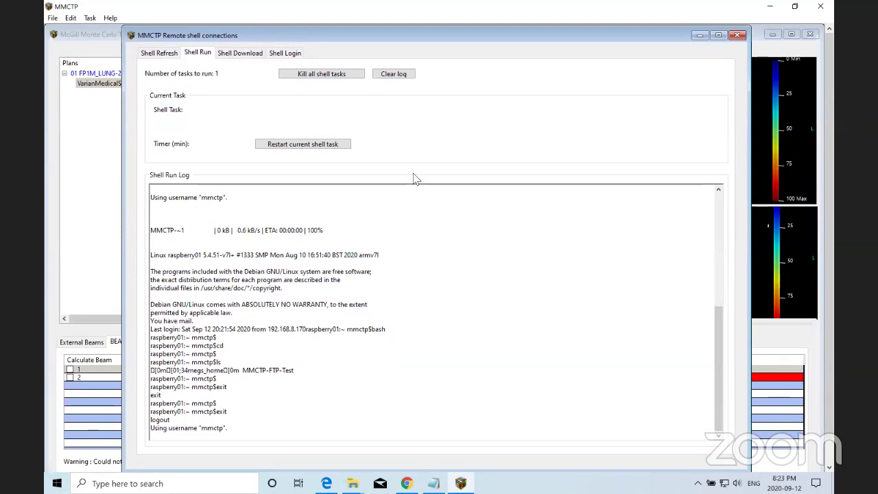
- Clear the shell run log, rerun the SCP connection test, and view the log again
left_click(378, 79)
left_click(287, 54)
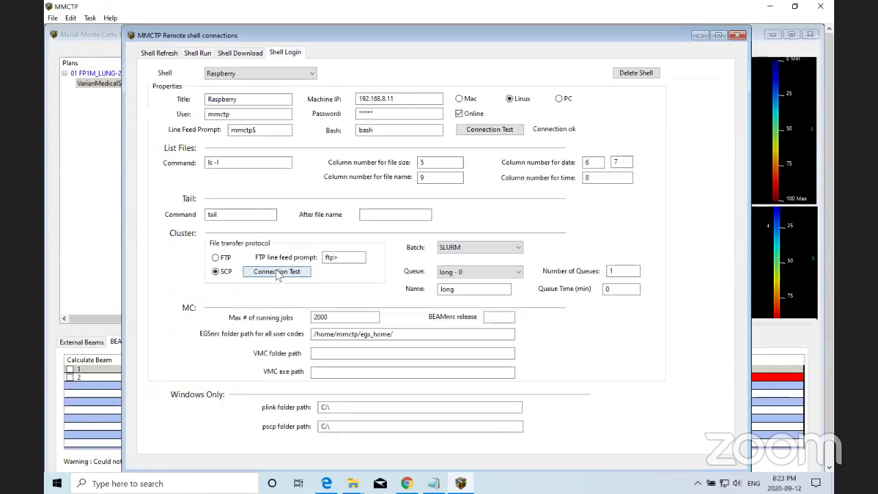
left_click(277, 272)
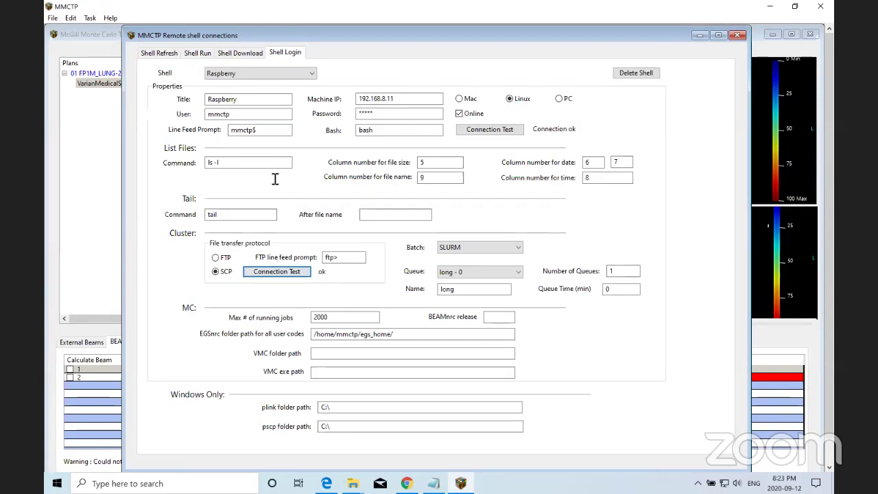
left_click(199, 55)
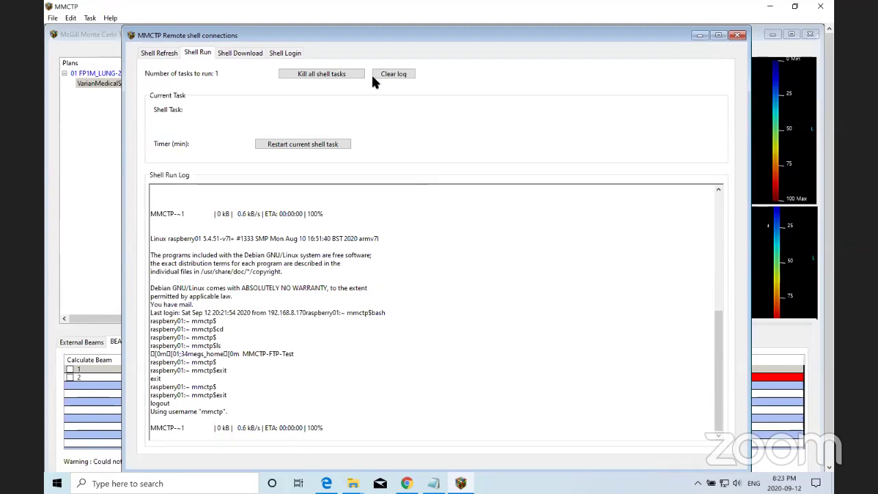
- Close the shell settings, select beam 1, and close the plan, saving changes
left_click(737, 36)
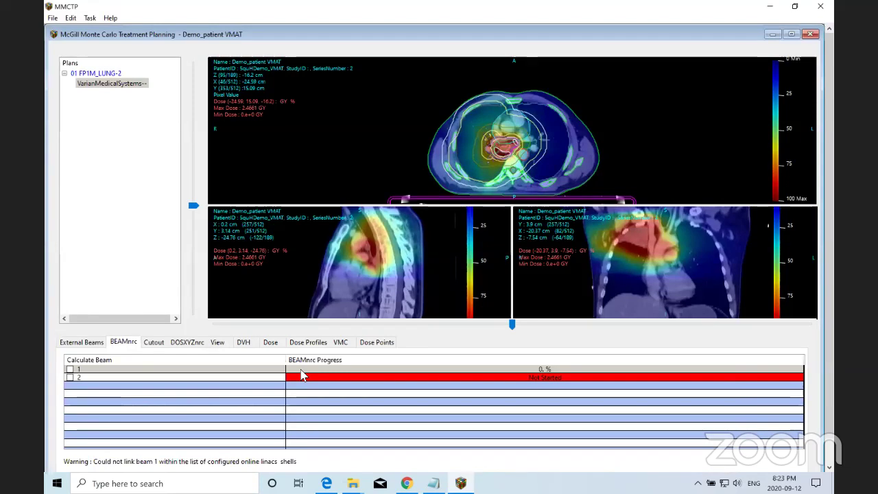
left_click(300, 369)
left_click(723, 134)
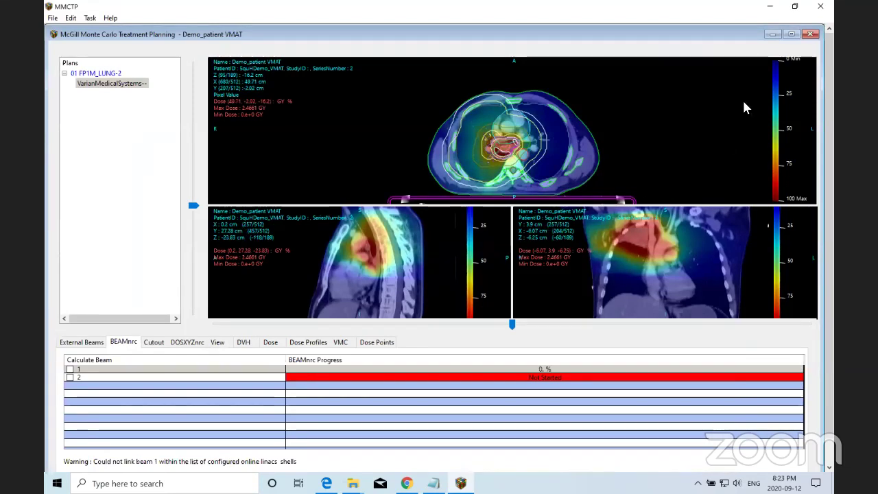
left_click(810, 34)
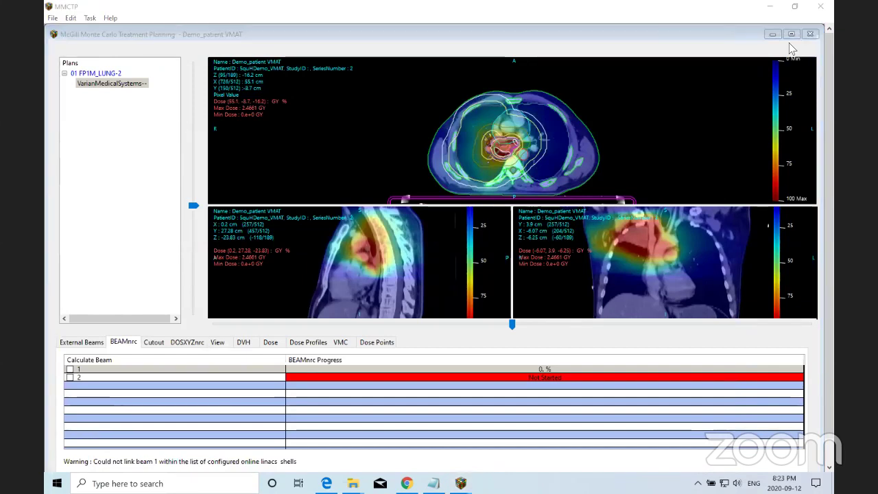
left_click(400, 276)
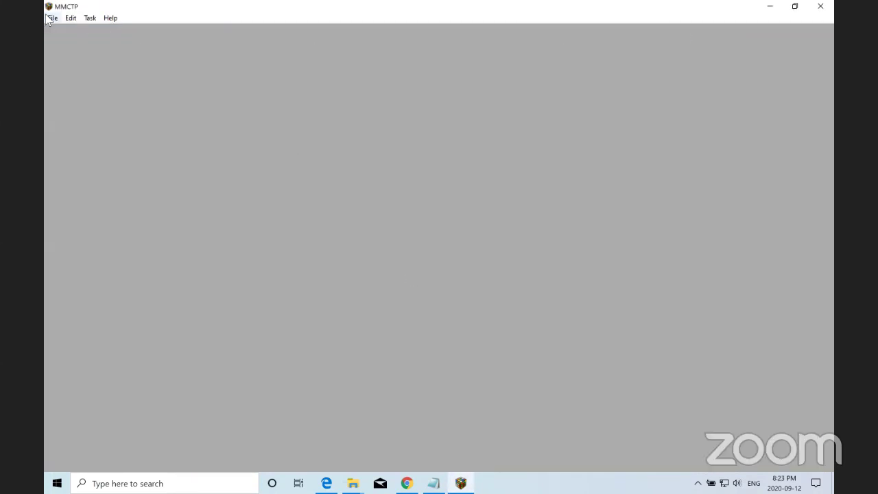
- Open the demo patient's CT series and dismiss the undefined TrueBeam_Rose MLC warning
left_click(53, 18)
left_click(75, 30)
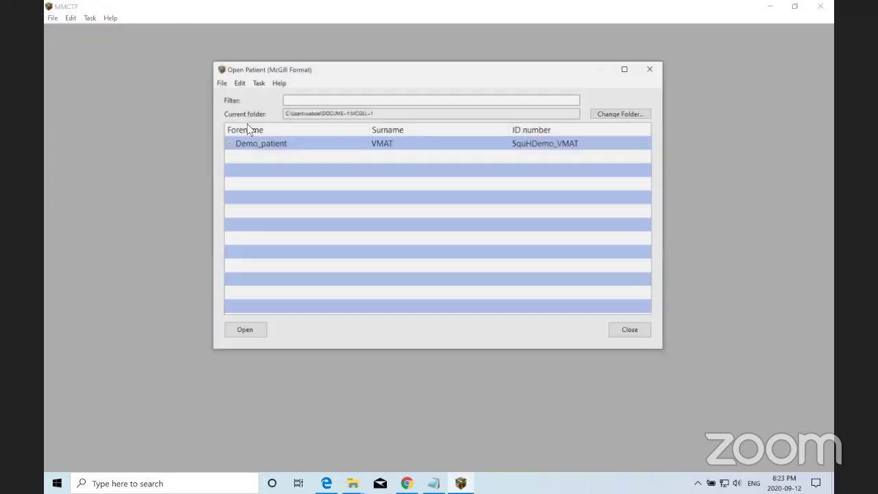
left_click(229, 144)
left_click(249, 157)
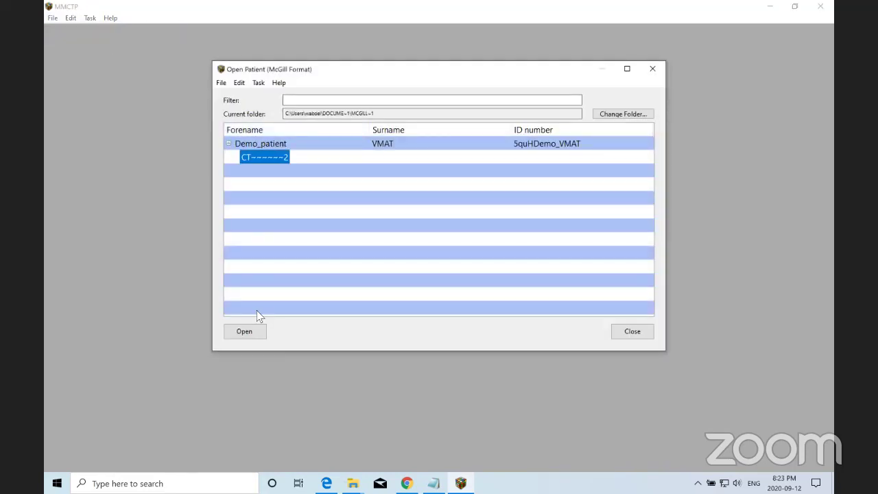
left_click(248, 331)
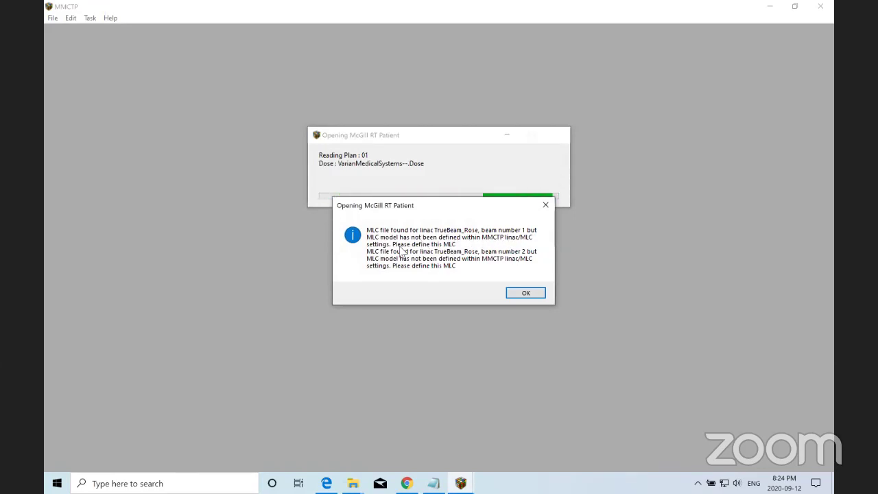
left_click(521, 290)
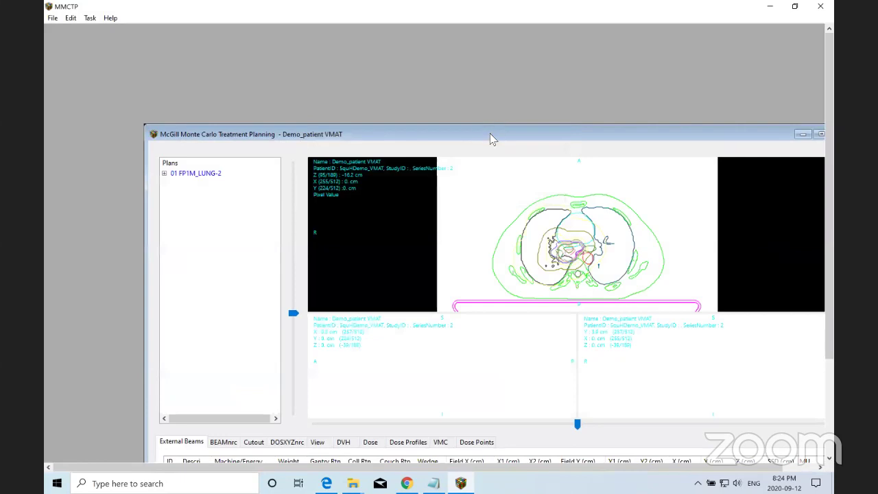
- Maximize the FP1M_LUNG-2 plan window and check BEAMnrc progress before returning to External Beams
left_click_drag(488, 130, 480, 123)
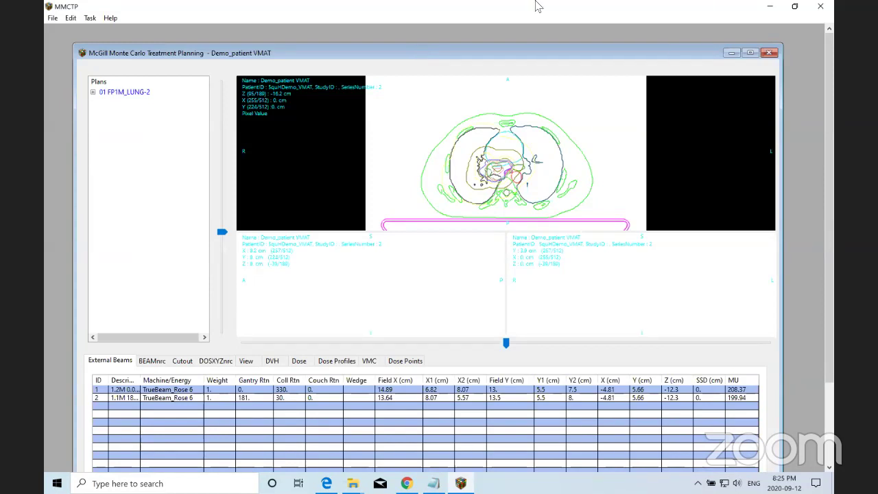
left_click(751, 53)
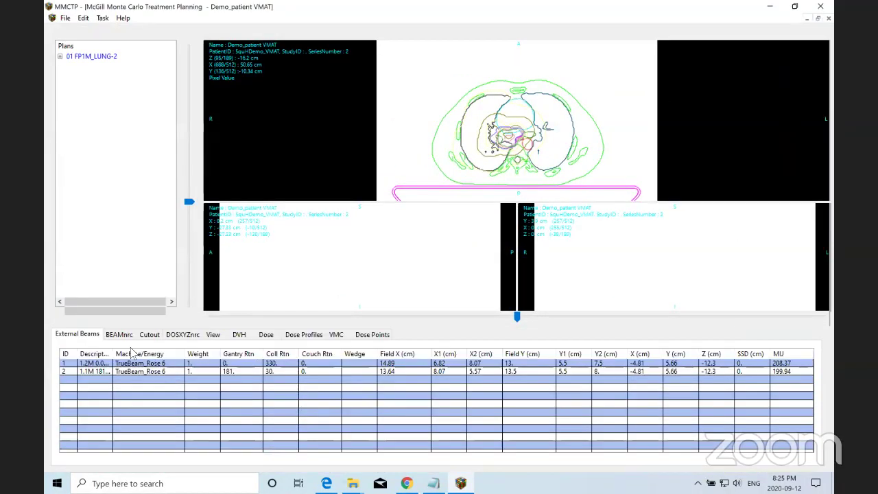
left_click(119, 336)
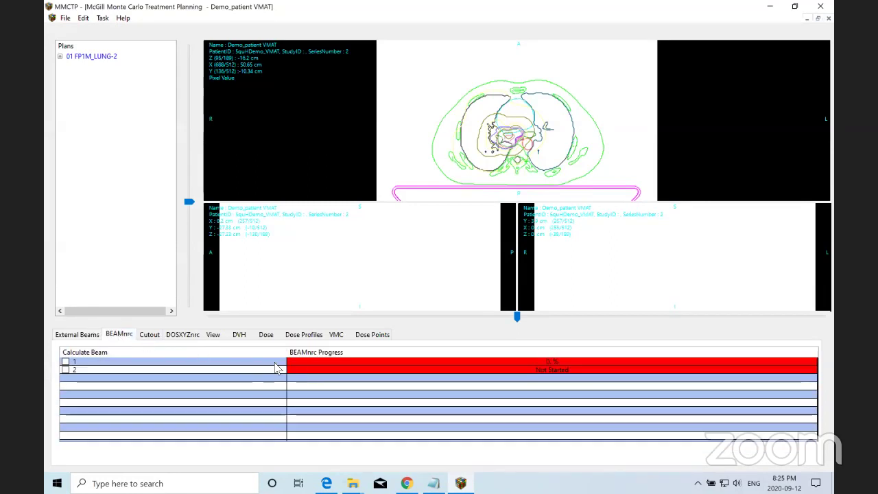
left_click(90, 336)
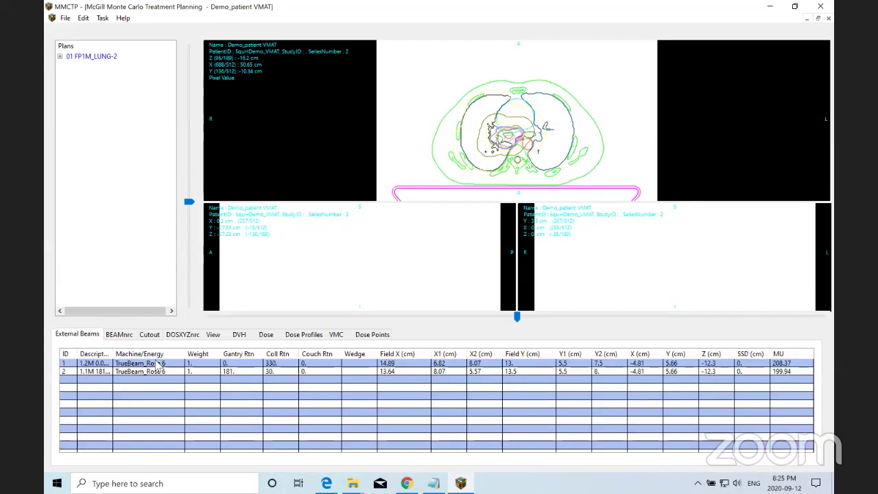
double_click(155, 364)
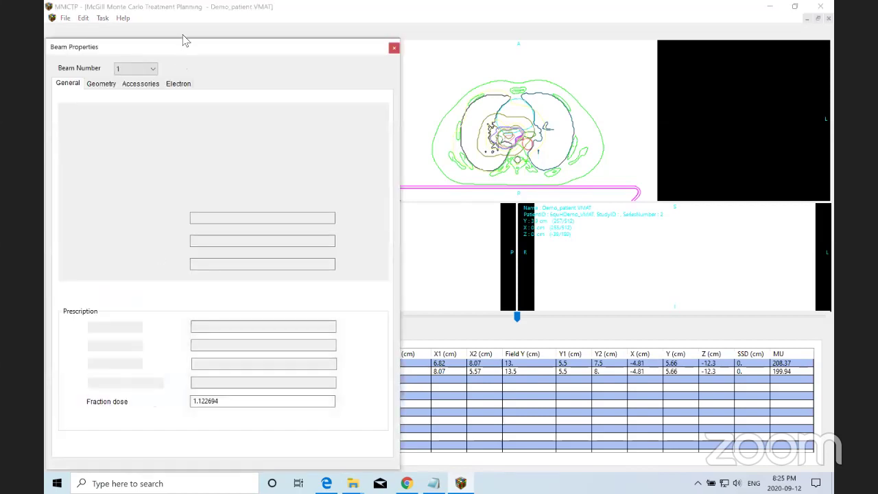
left_click(126, 86)
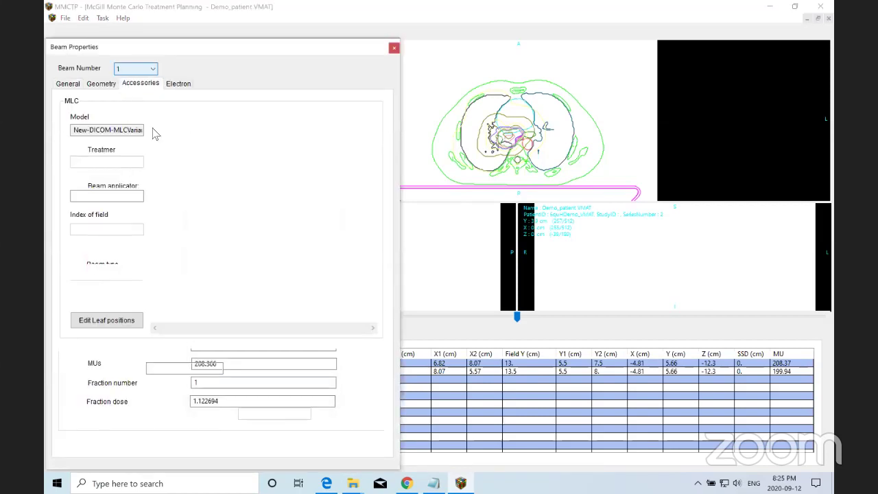
double_click(100, 129)
left_click(88, 130)
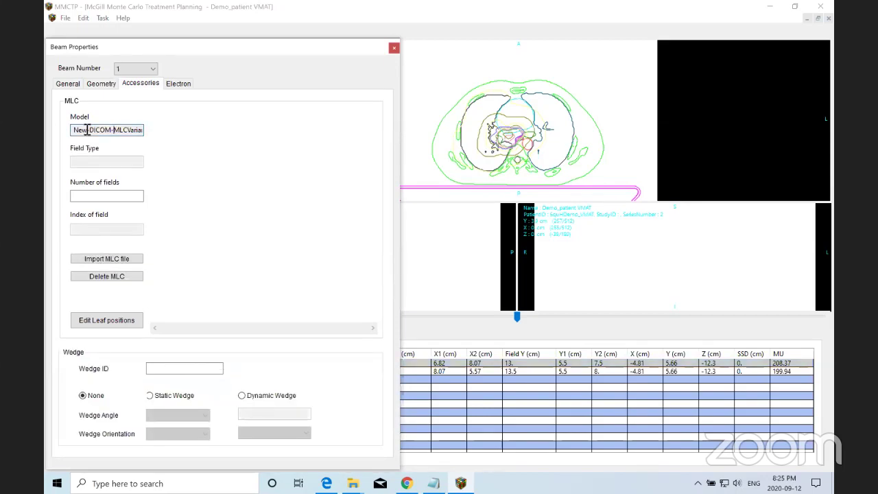
key("ctrl+Right")
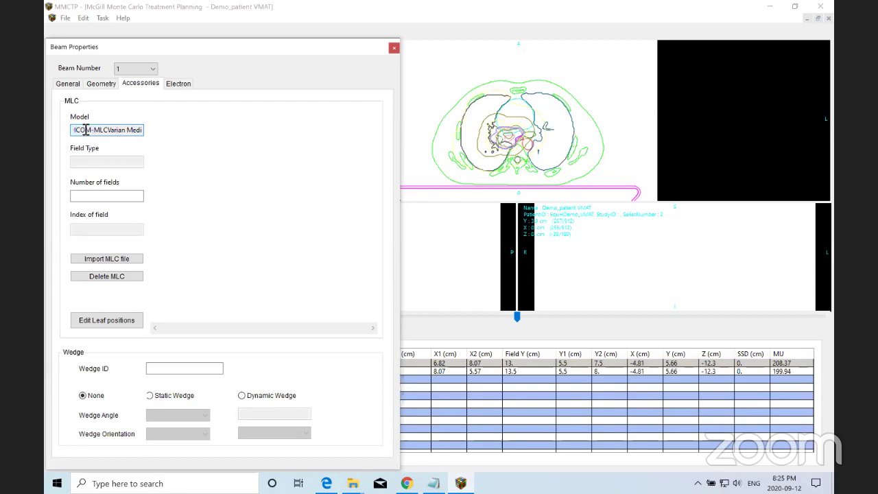
key("ctrl+a")
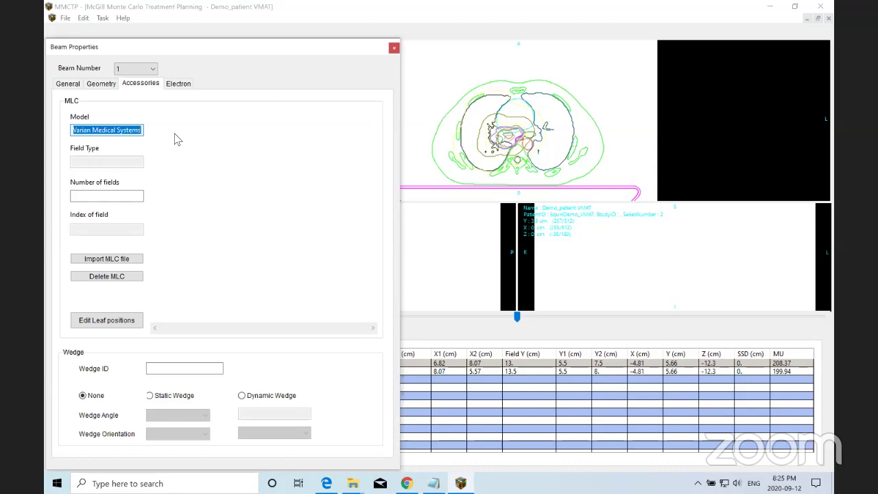
left_click(394, 49)
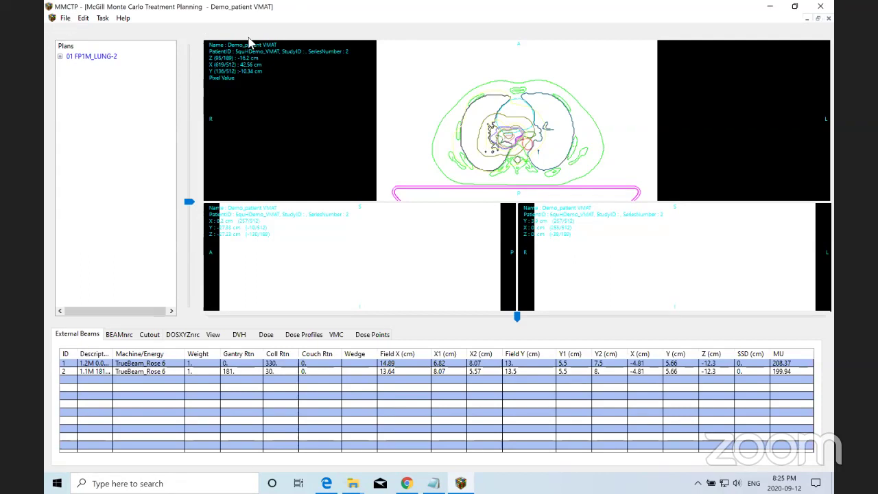
- Start a DICOM RT Plan import and browse to the Documents DICOM folder
left_click(65, 18)
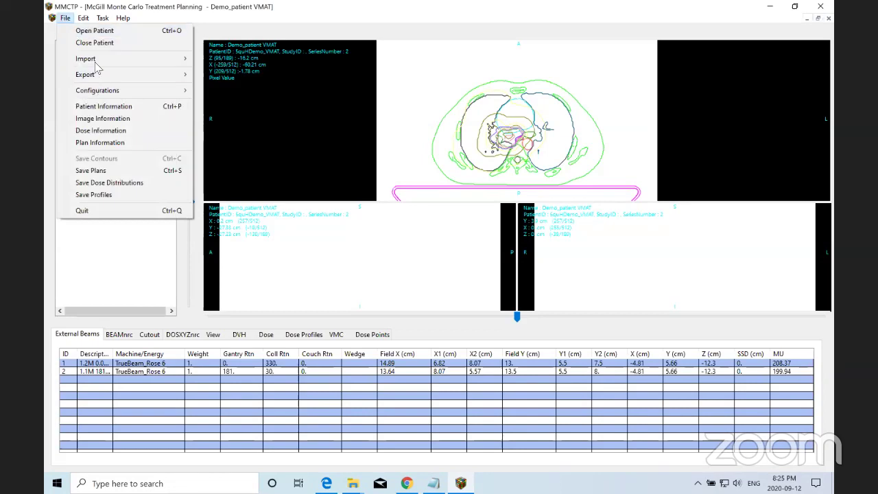
mouse_move(96, 60)
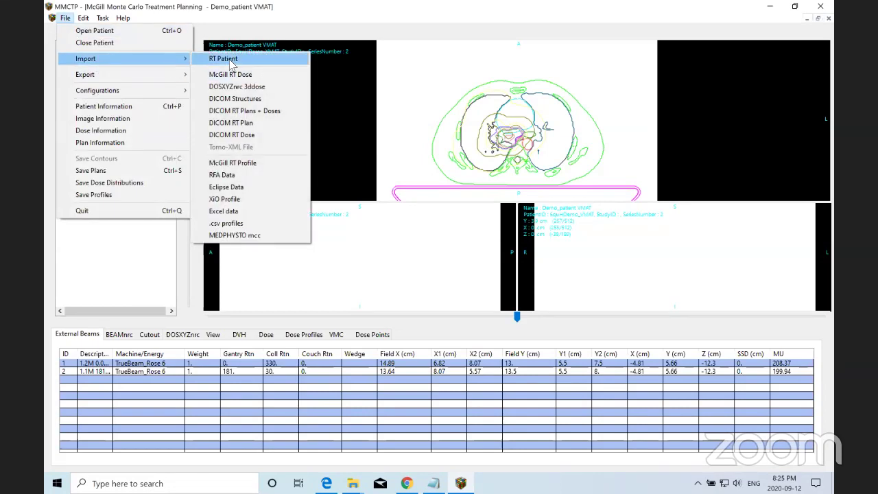
left_click(235, 124)
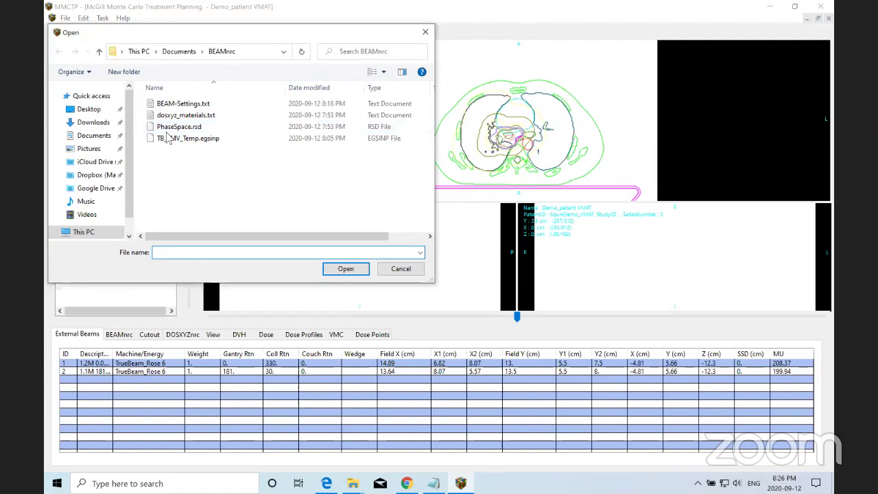
left_click(179, 52)
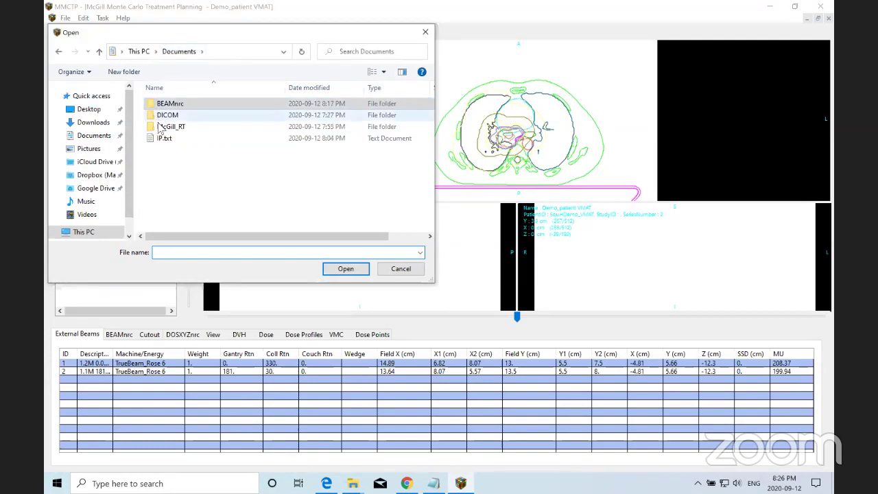
double_click(167, 115)
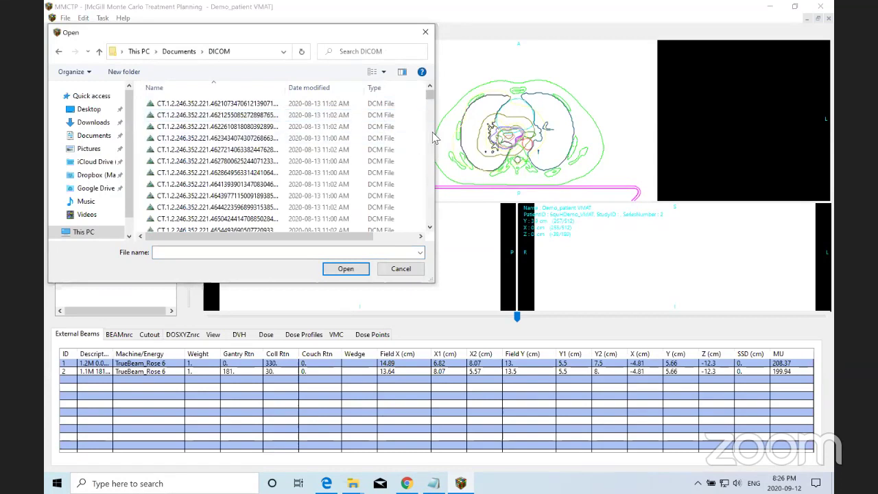
- Cancel the import after viewing the files and close the plan without saving
left_click_drag(434, 282, 826, 439)
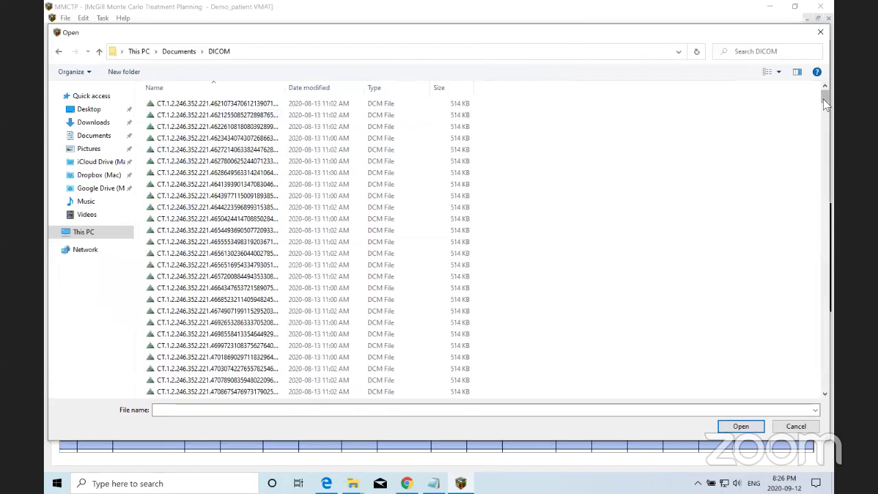
left_click_drag(823, 99, 828, 396)
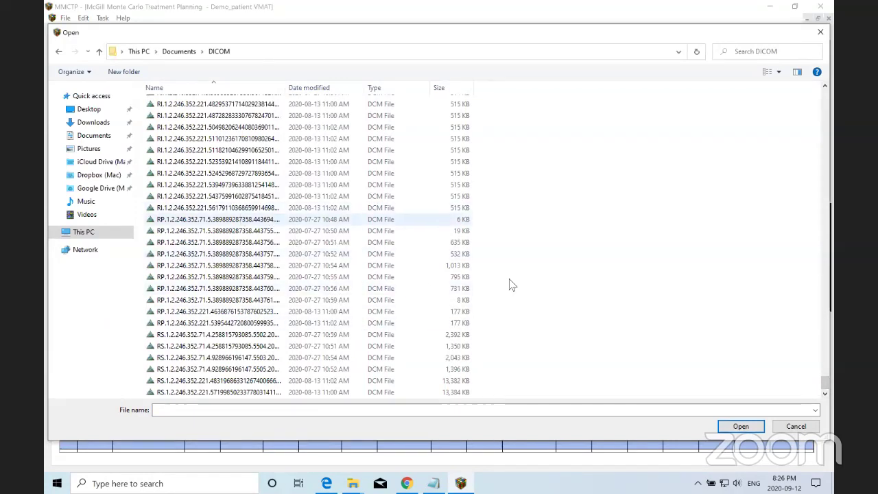
left_click(806, 426)
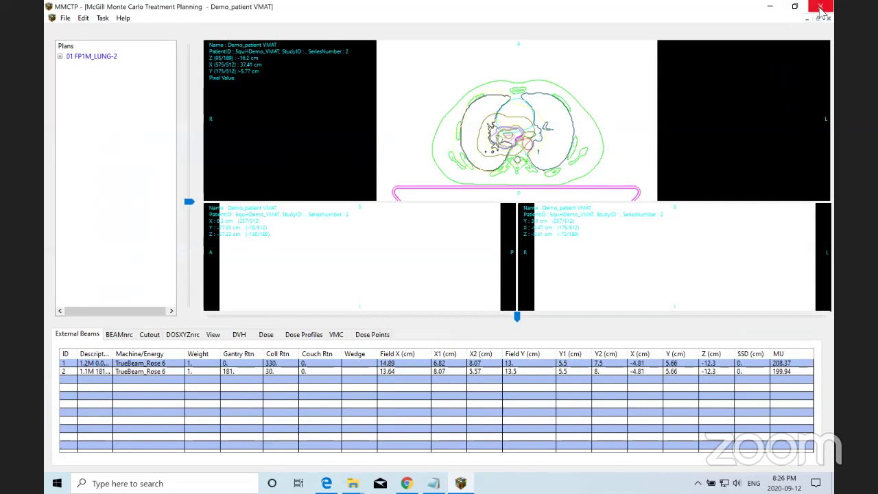
left_click(821, 9)
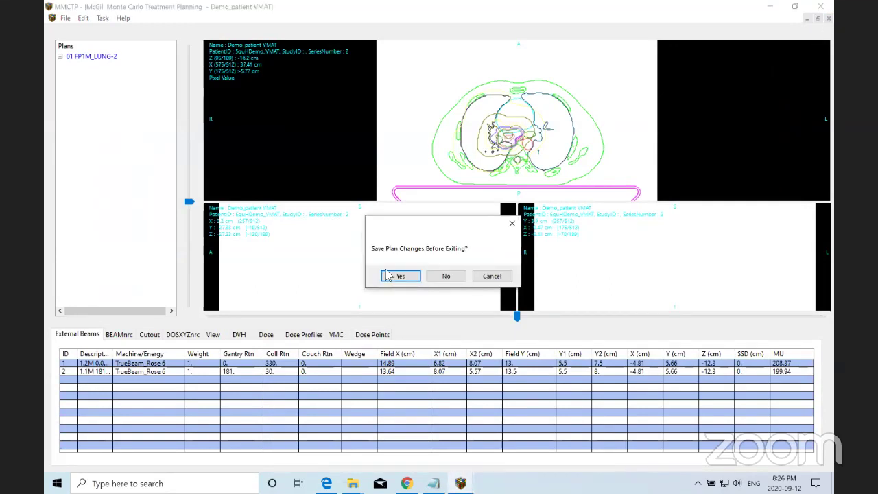
left_click(445, 276)
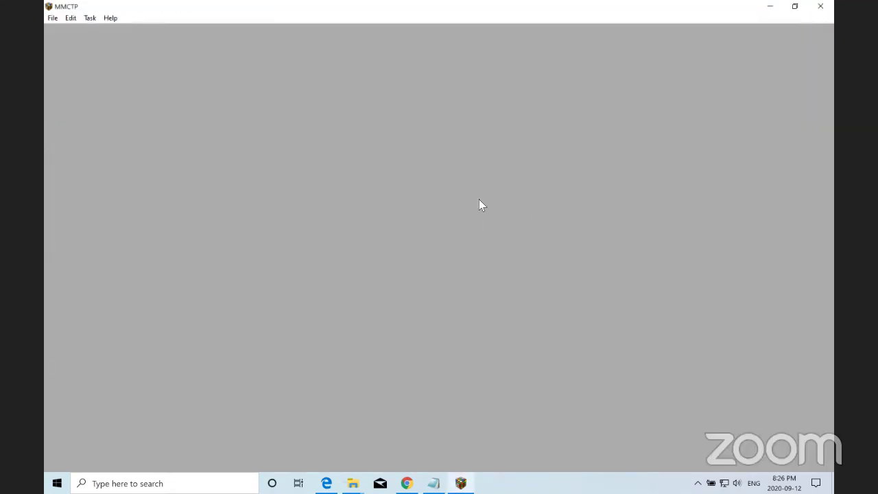
- Delete the Demo_patient~~VMAT~~SquHDemo_VMAT folder from McGill_RT, then return to MMCTP
left_click(768, 8)
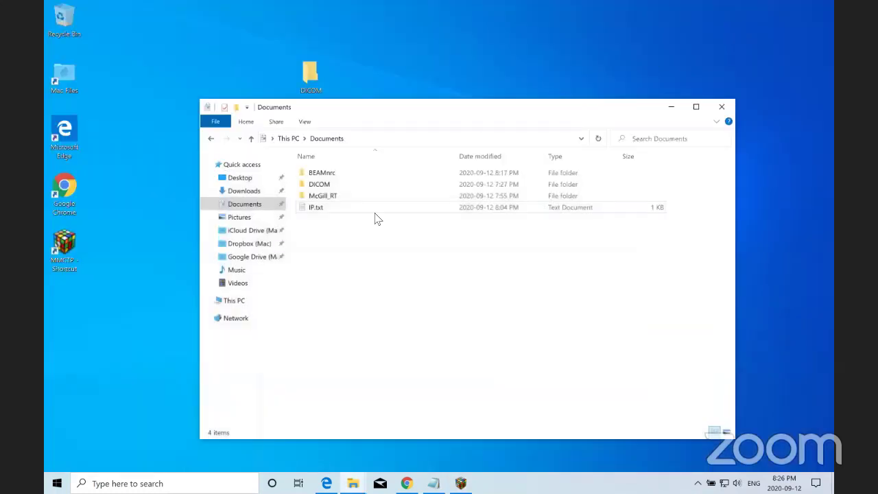
double_click(326, 196)
right_click(320, 177)
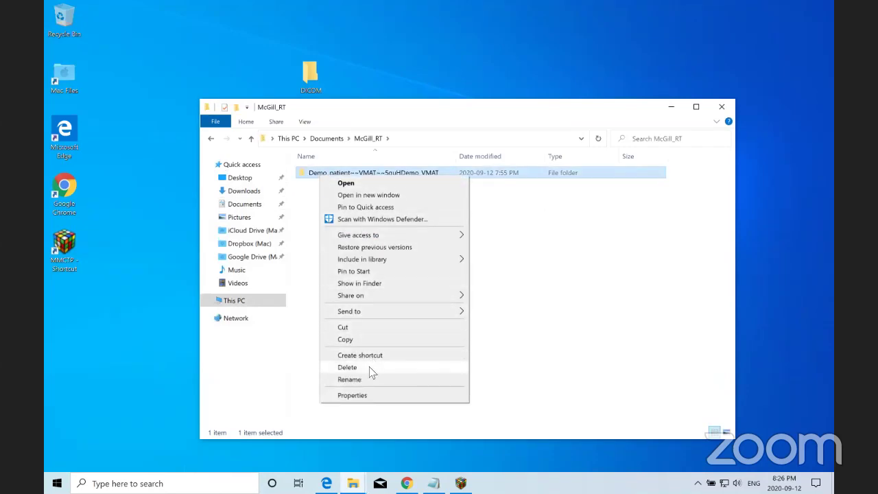
left_click(369, 366)
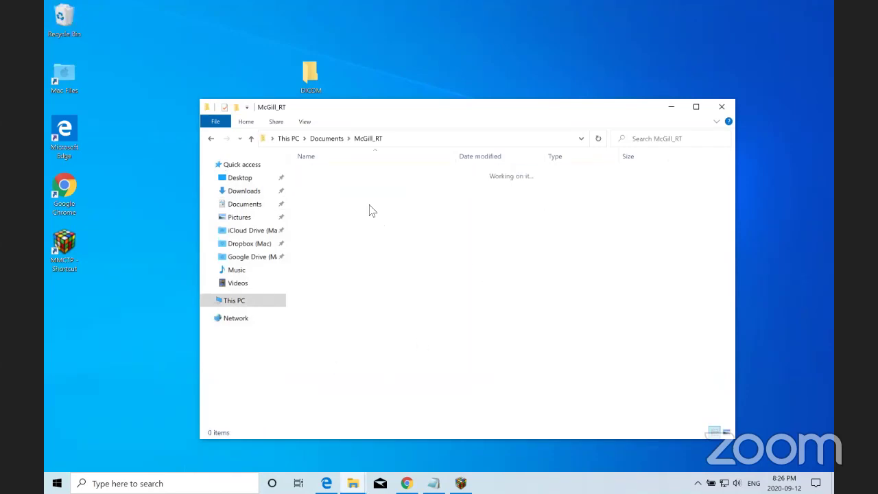
left_click(460, 483)
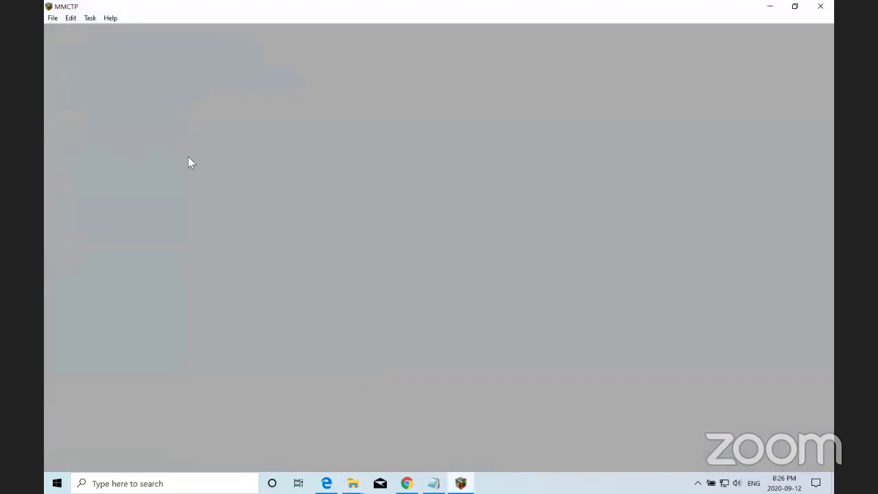
- Via File > Import > RT Patient, transfer the first DICOM patient into McGill patients
left_click(52, 18)
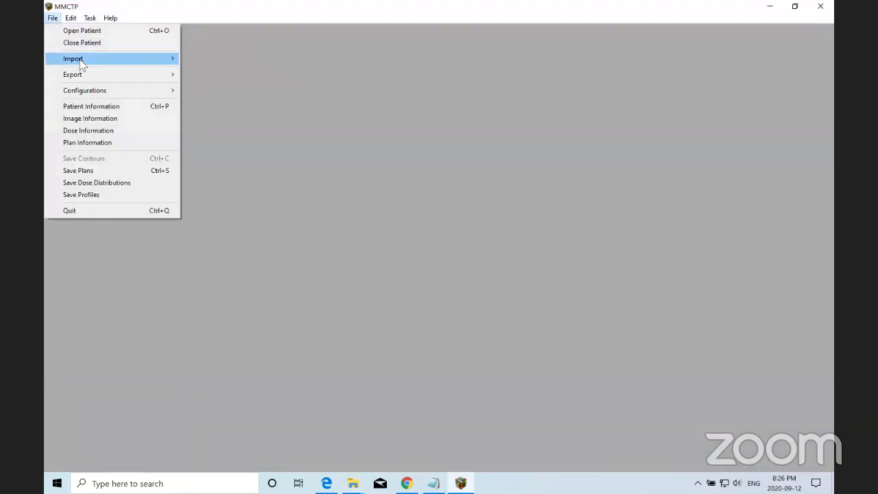
left_click(219, 62)
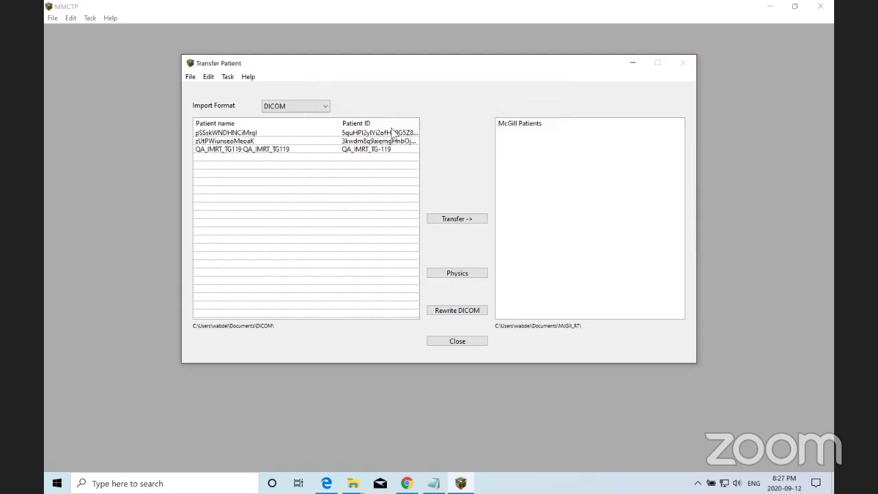
left_click(232, 133)
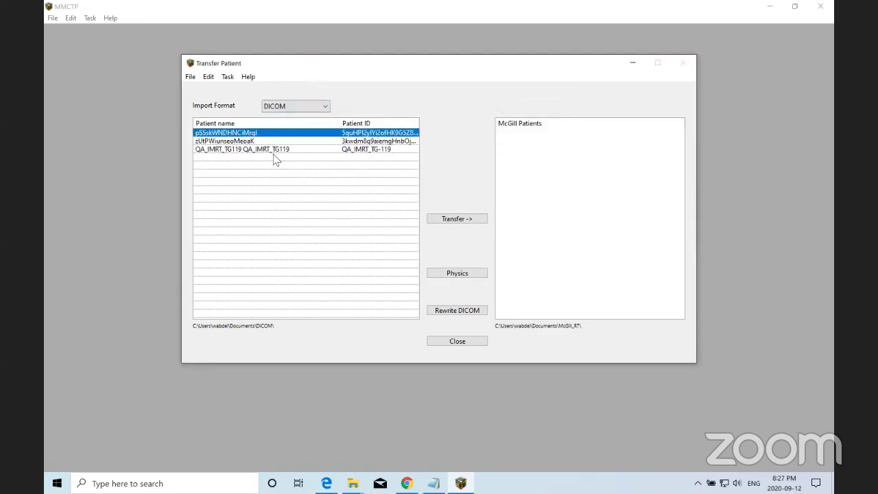
left_click(451, 220)
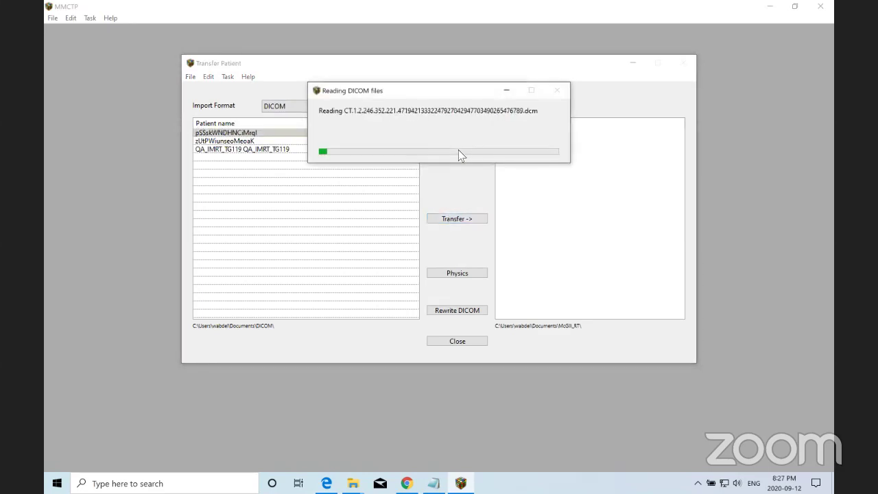
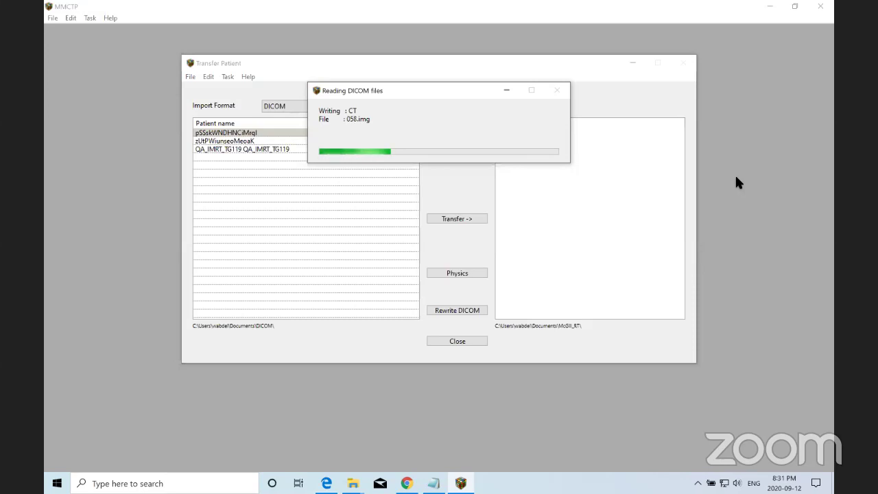
- Show the macOS overview of all open desktops and windows
key("ctrl+Up")
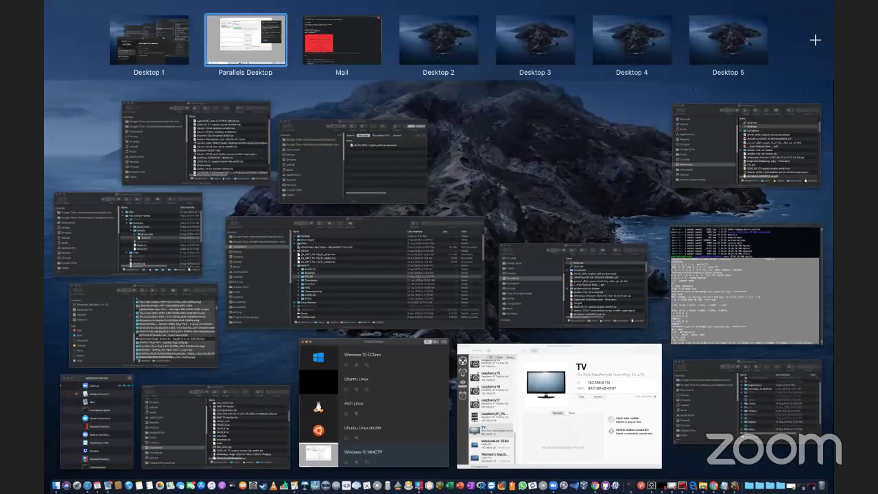
- Return to the Windows 10 MMCTP virtual machine while DICOM CT slices keep importing
left_click(233, 33)
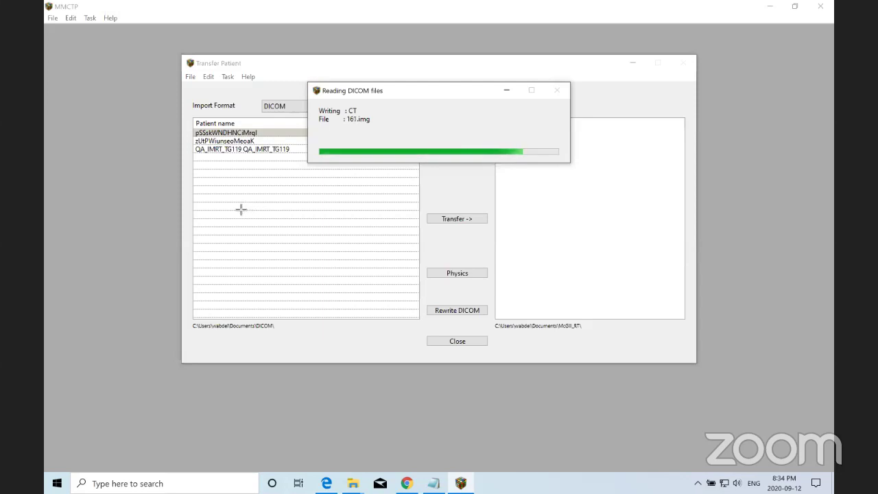
- Box the patient list, Transfer button, both folder paths and Close button in red, then start a green box
left_click_drag(240, 210, 375, 235)
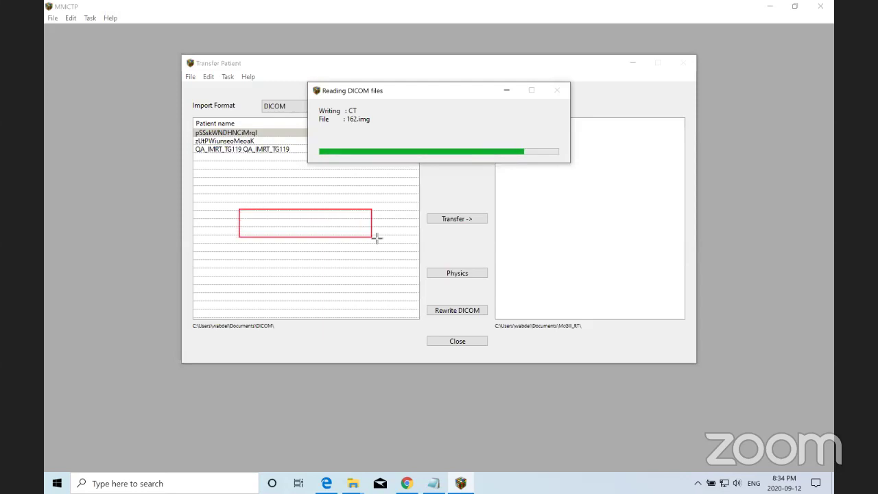
mouse_move(423, 212)
left_mouse_down()
mouse_move(426, 223)
mouse_move(543, 240)
mouse_move(591, 234)
left_mouse_up()
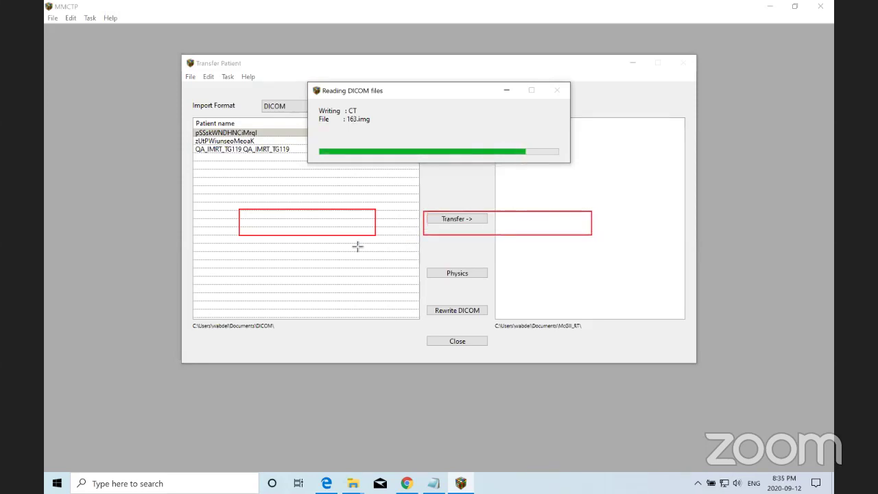
mouse_move(344, 241)
left_mouse_down()
mouse_move(446, 249)
mouse_move(427, 259)
mouse_move(450, 266)
left_mouse_up()
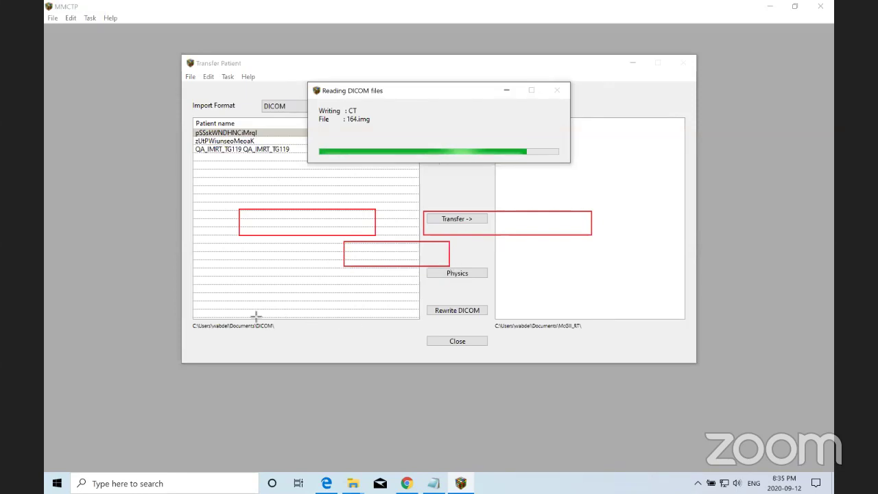
mouse_move(246, 318)
left_mouse_down()
mouse_move(383, 327)
mouse_move(374, 333)
left_mouse_up()
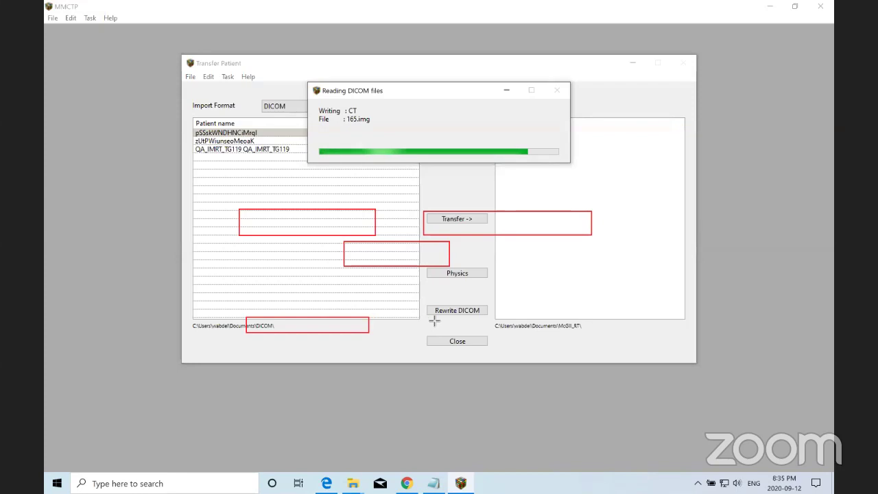
mouse_move(432, 317)
left_mouse_down()
mouse_move(577, 341)
mouse_move(601, 336)
left_mouse_up()
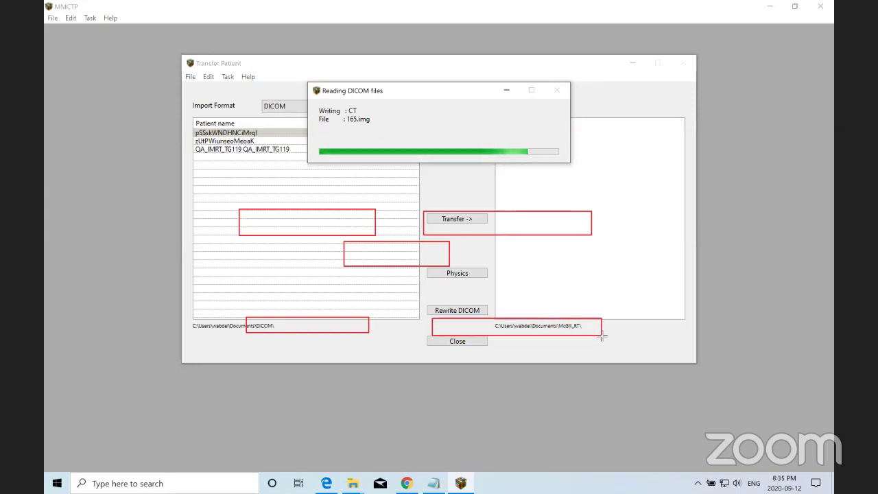
mouse_move(353, 341)
left_mouse_down()
mouse_move(431, 341)
mouse_move(452, 355)
left_mouse_up()
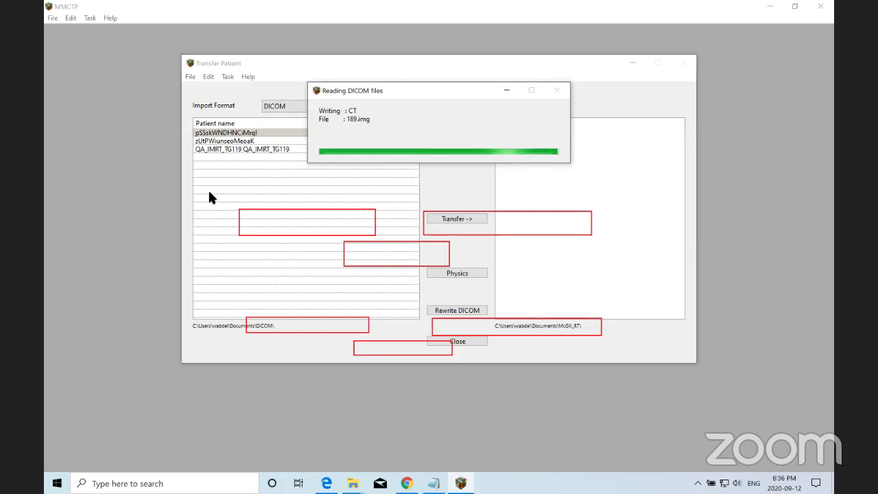
left_click_drag(210, 194, 651, 376)
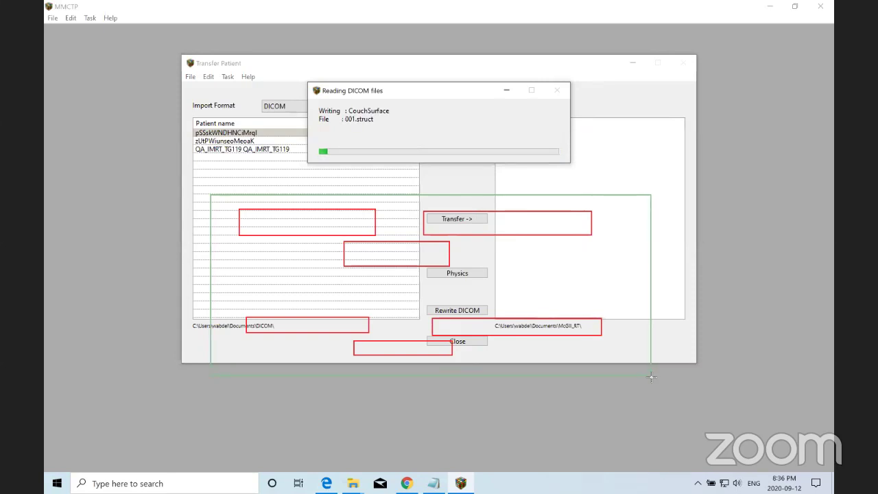
- Finish the green outline and close Transfer Patient once the patient appears under McGill Patients
left_click_drag(651, 375, 651, 376)
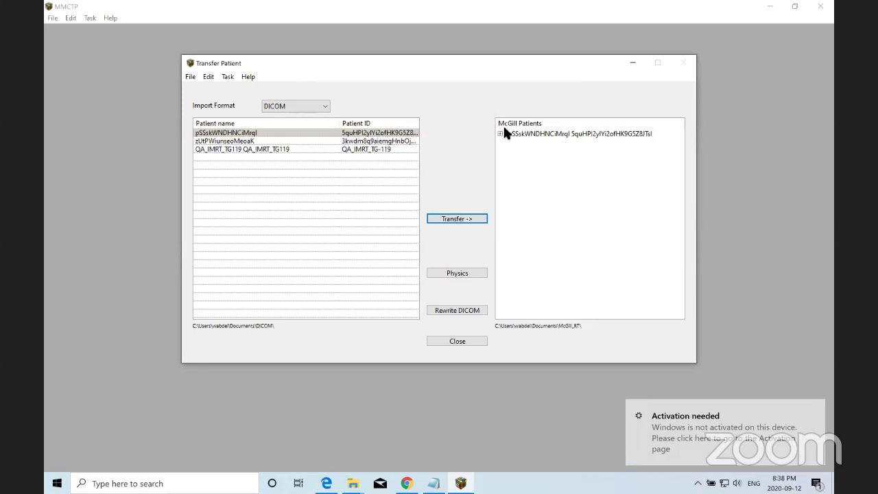
left_click(447, 343)
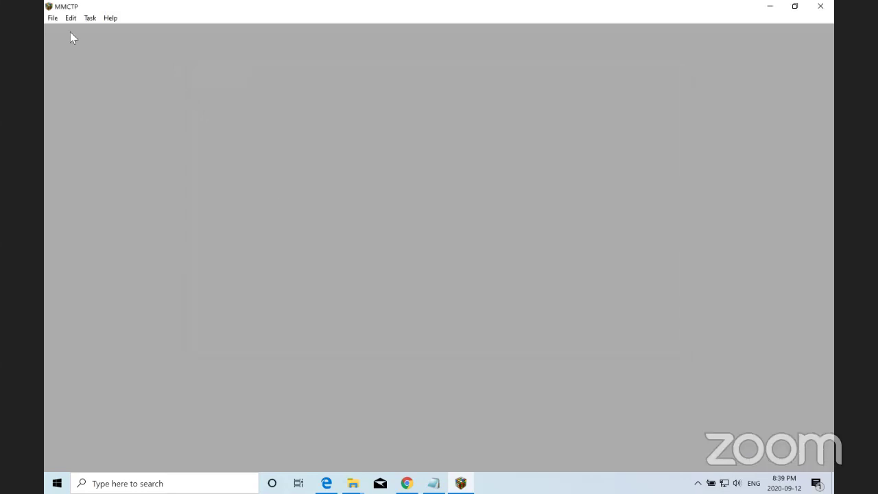
- Open the imported patient with plan 01 FP1M_LUNG-2 and dismiss the undefined MLC warning
left_click(52, 19)
left_click(63, 29)
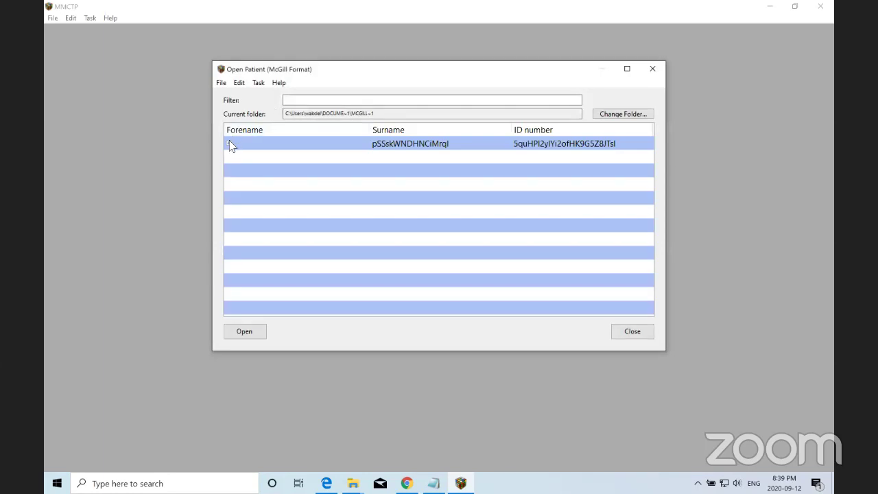
left_click(243, 329)
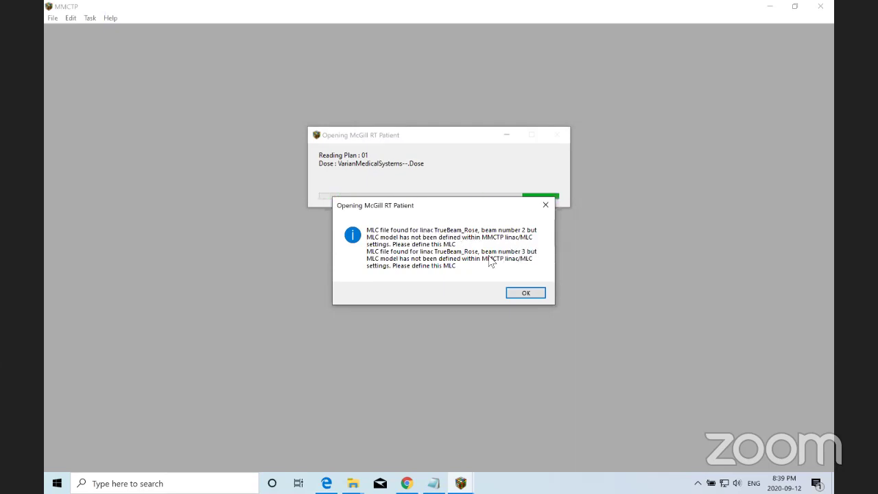
left_click(514, 291)
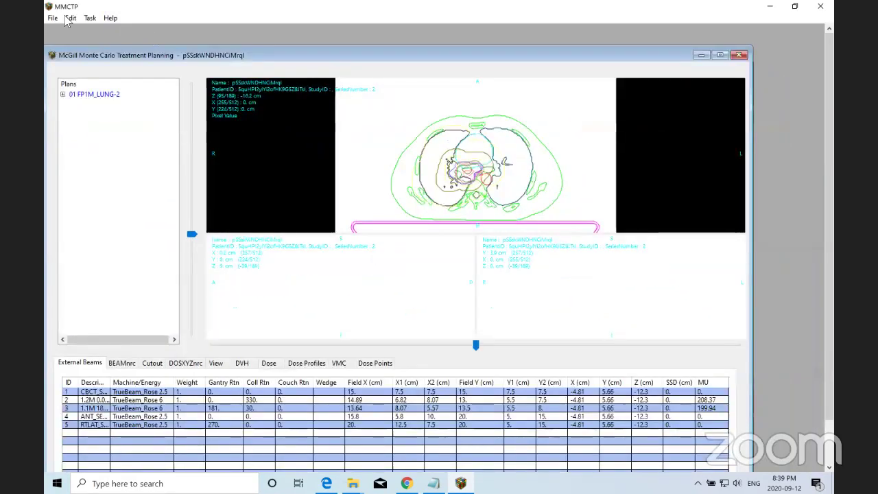
- Inspect the TrueBeam_Rose 6 MV beam model's MLC settings and the VmMLC name
left_click(52, 18)
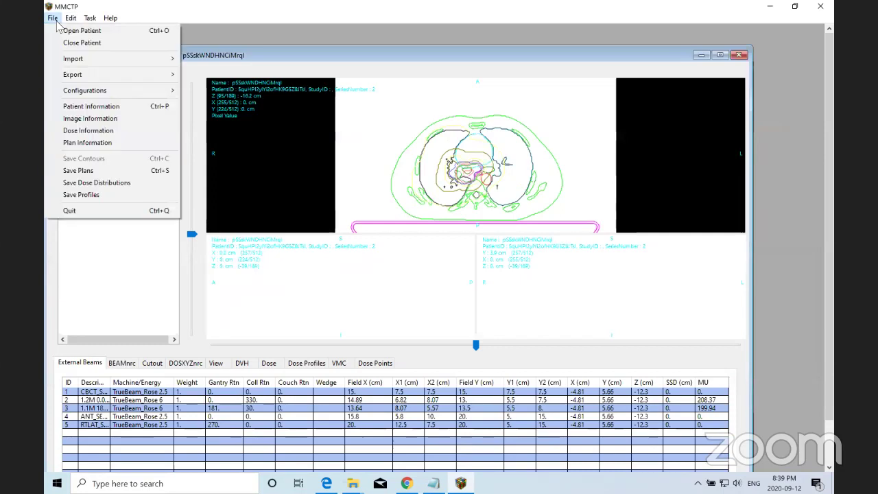
mouse_move(89, 90)
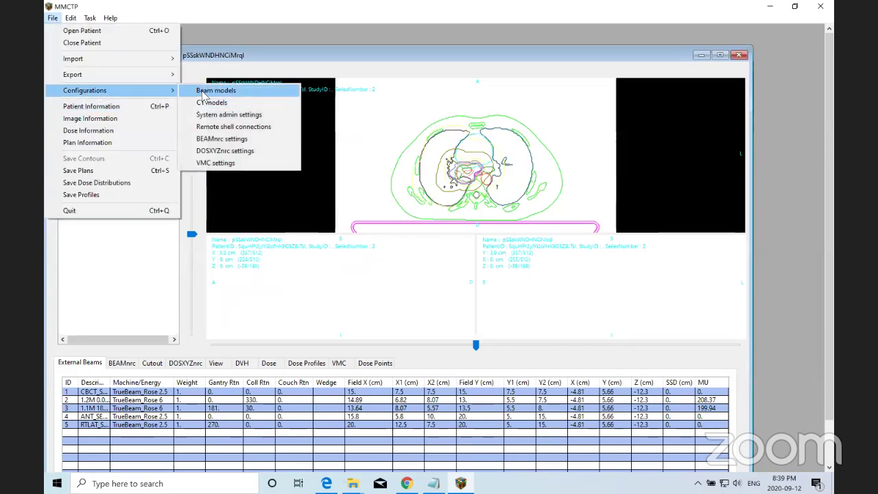
left_click(209, 90)
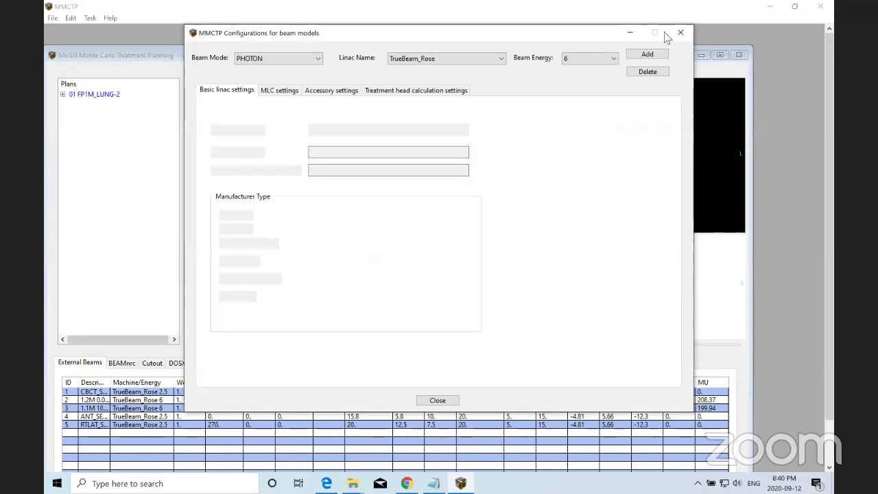
left_click(286, 92)
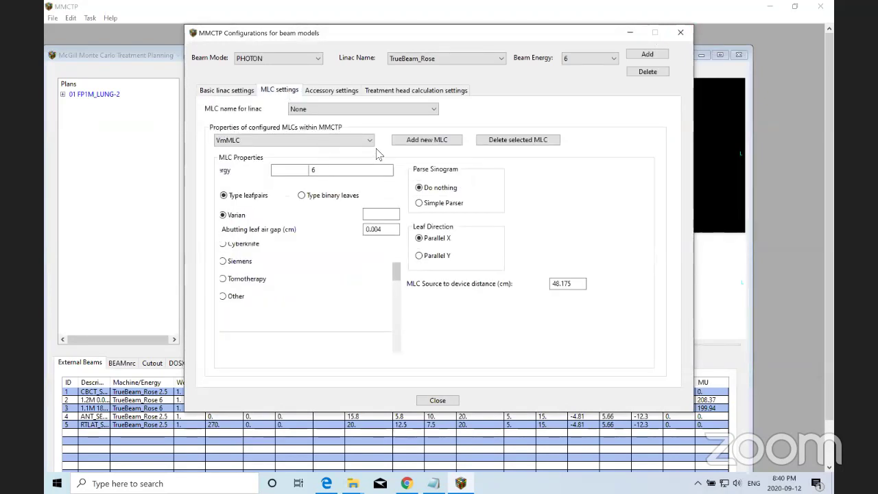
left_click(369, 141)
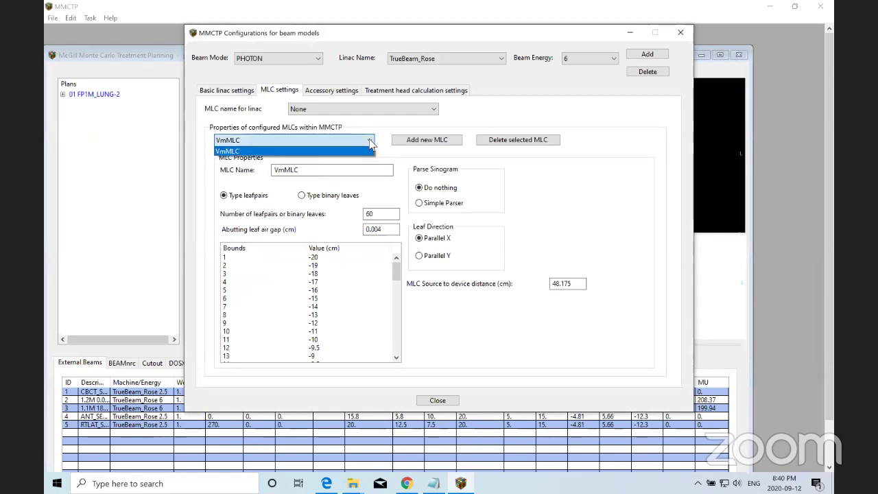
left_click(370, 141)
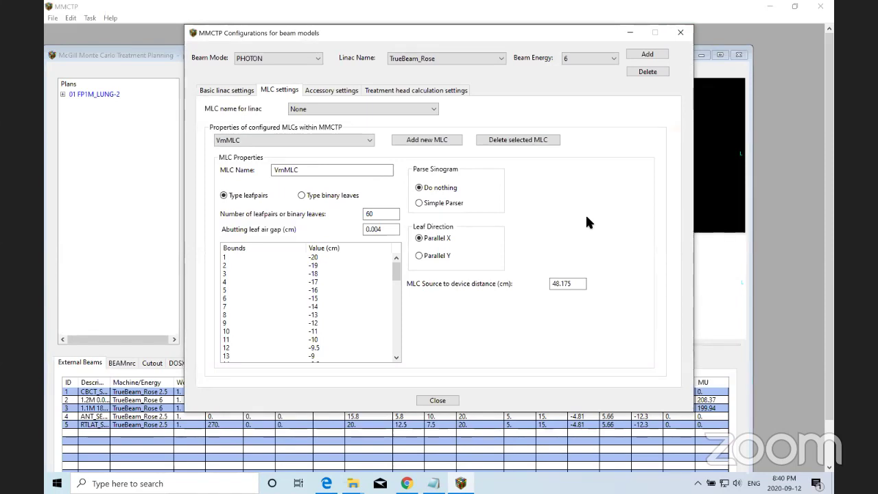
left_click(312, 171)
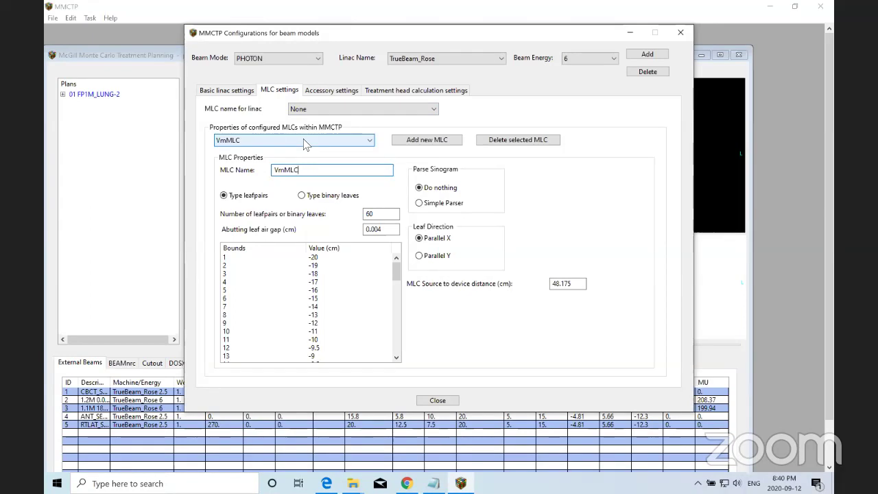
- Assign VmMLC as the linac's MLC and close the beam model configuration dialog
left_click(305, 141)
left_click(302, 149)
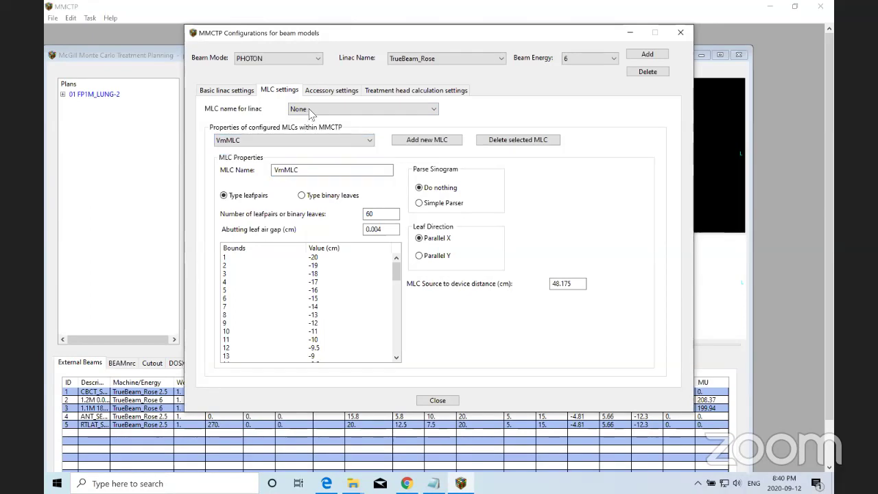
left_click(309, 113)
left_click(308, 130)
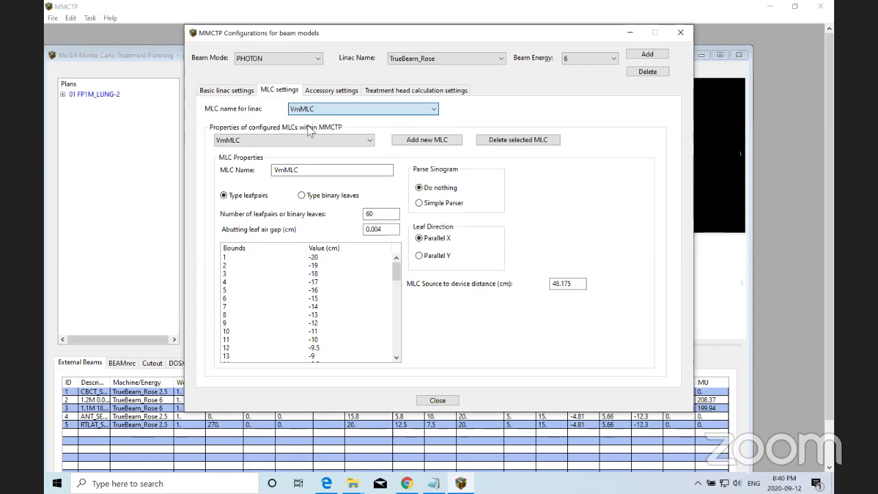
left_click(436, 401)
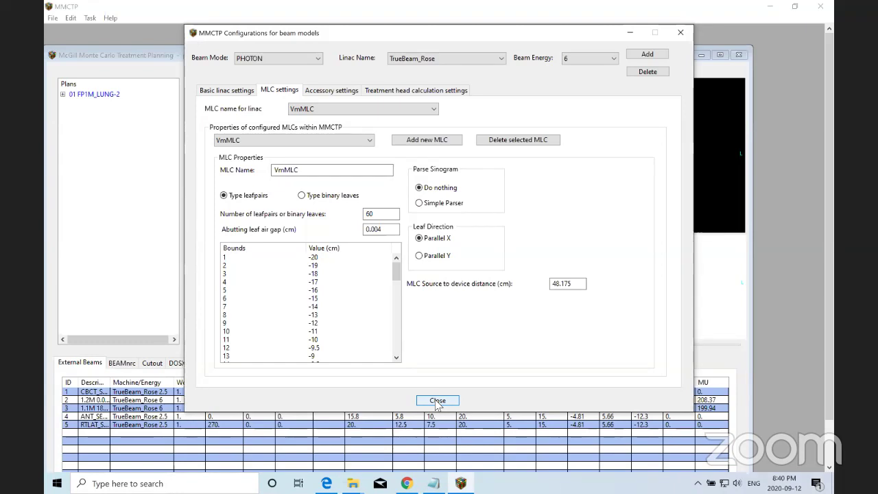
left_click(436, 400)
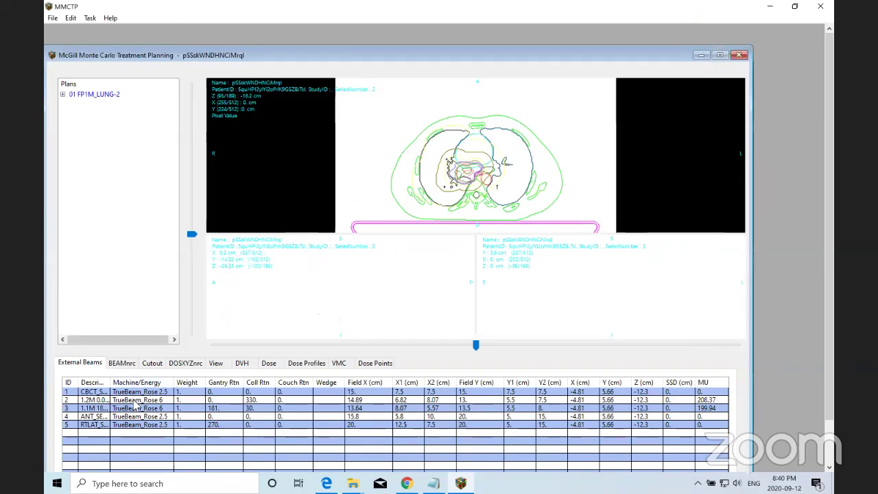
- Close and reopen the patient's CT series, dismiss the exception, and maximize the planning window
left_click(737, 55)
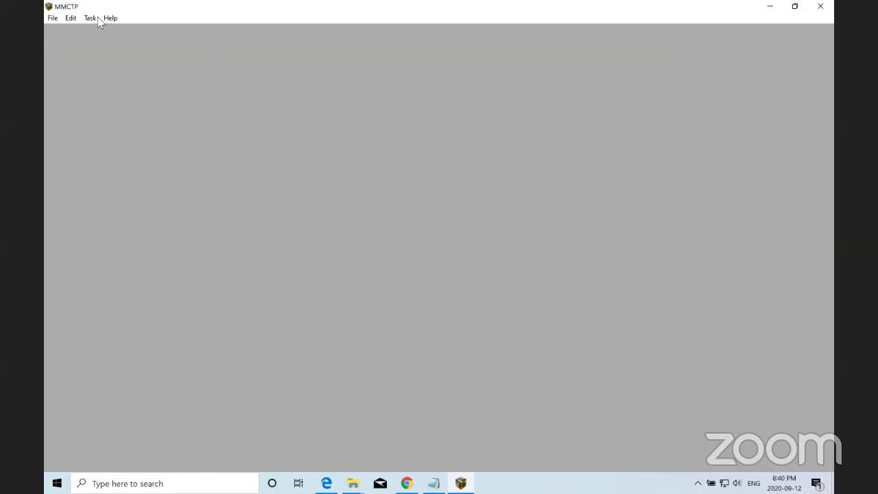
left_click(51, 17)
key("Return")
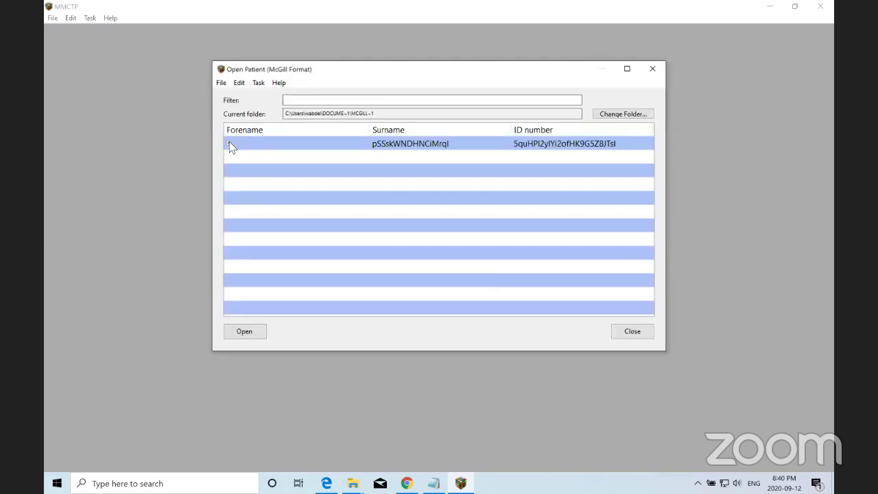
left_click(229, 144)
left_click(250, 156)
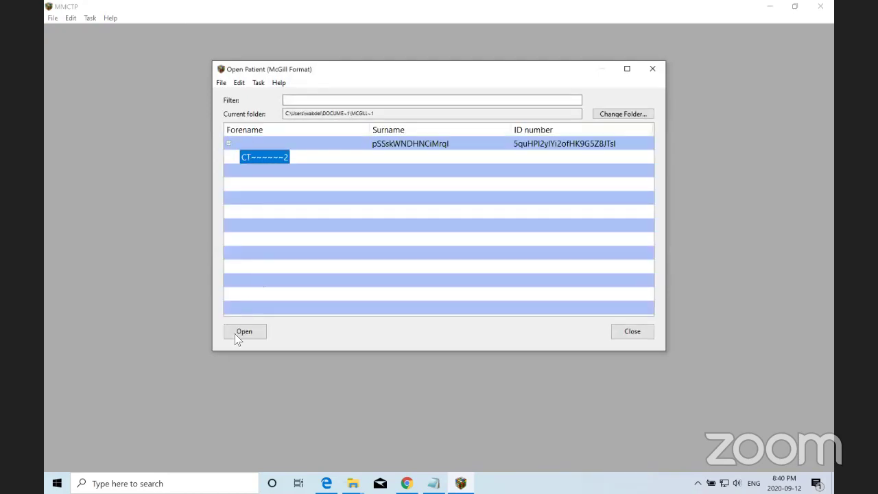
key("Return")
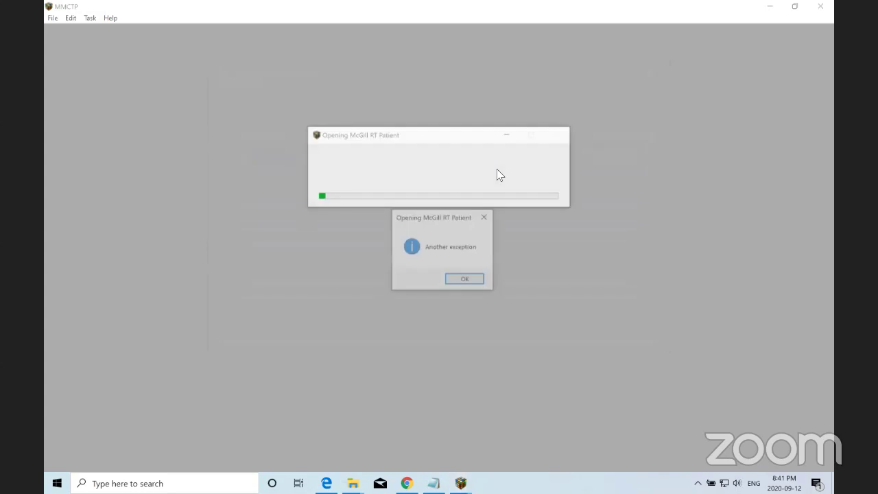
left_click(466, 279)
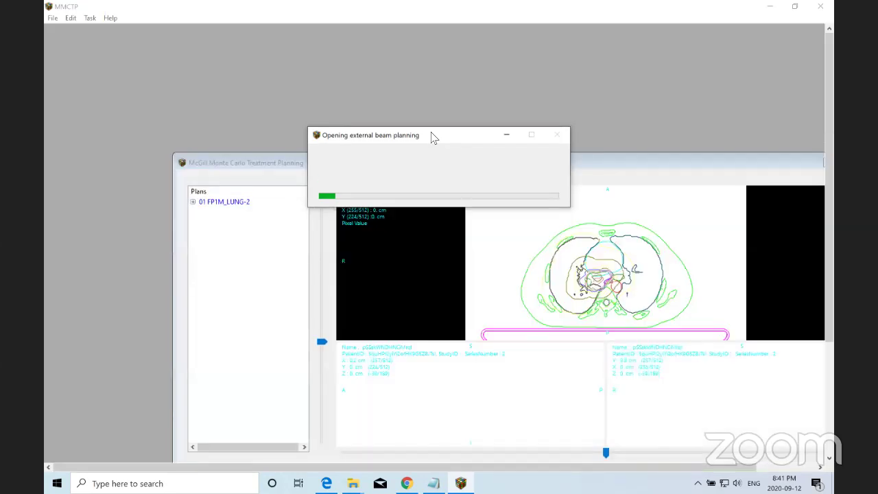
left_click_drag(422, 161, 291, 33)
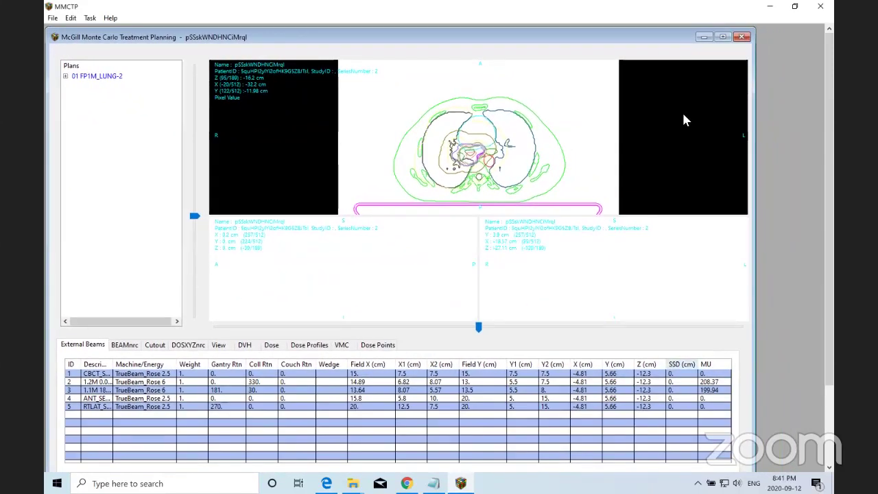
left_click(722, 37)
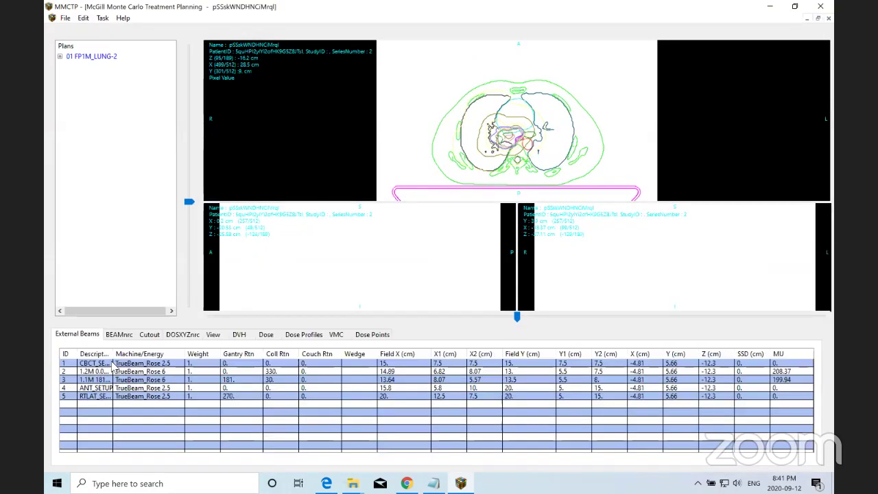
- Check the BEAMnrc beam list, then delete the CBCT setup beam
left_click(135, 373)
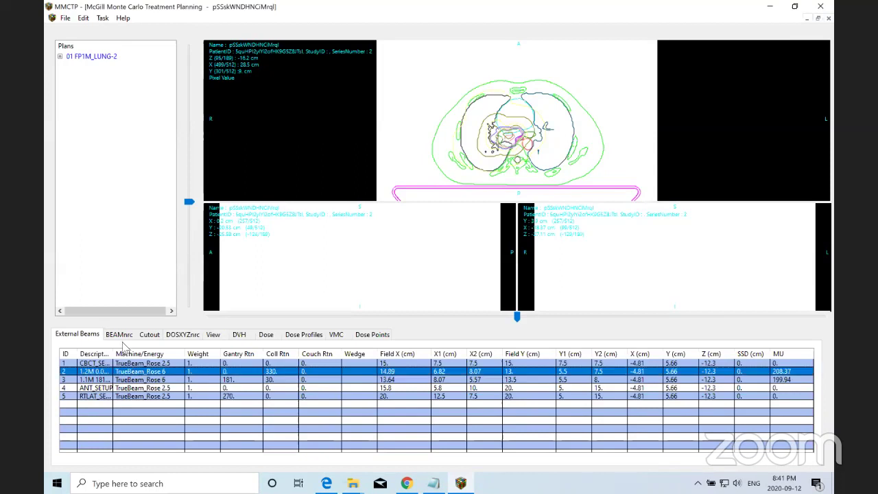
left_click(120, 335)
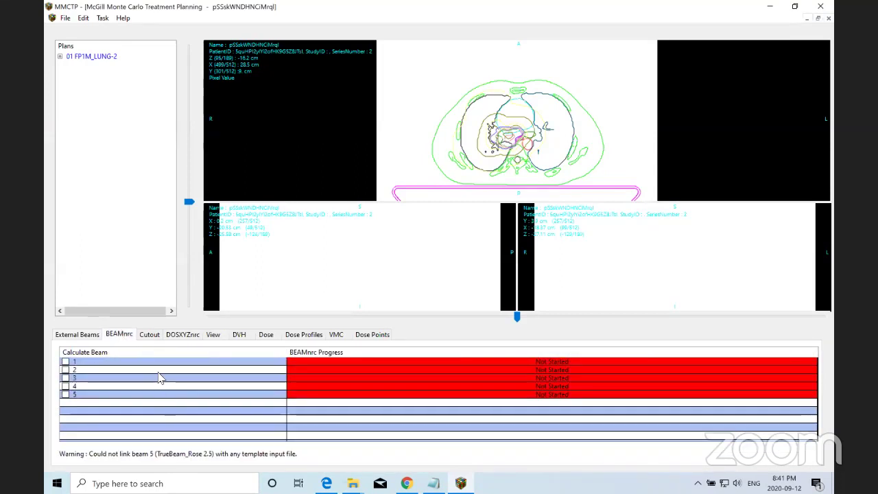
left_click(83, 334)
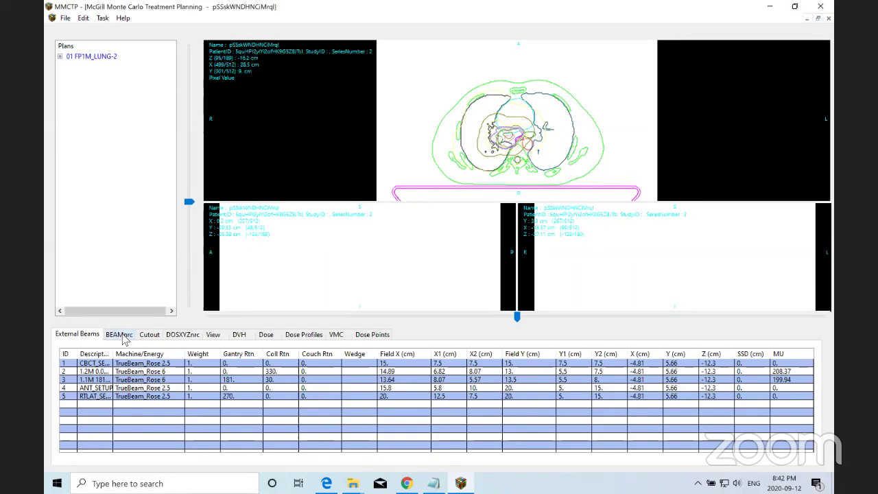
left_click(127, 366)
right_click(126, 364)
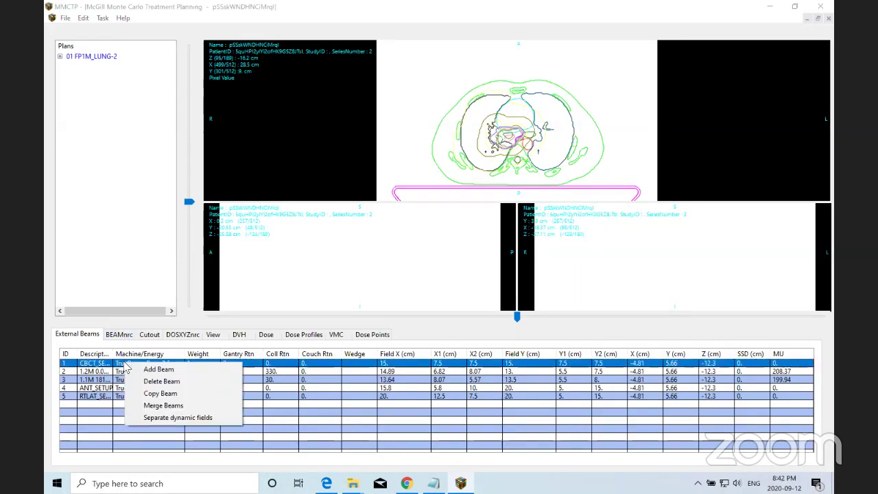
left_click(165, 392)
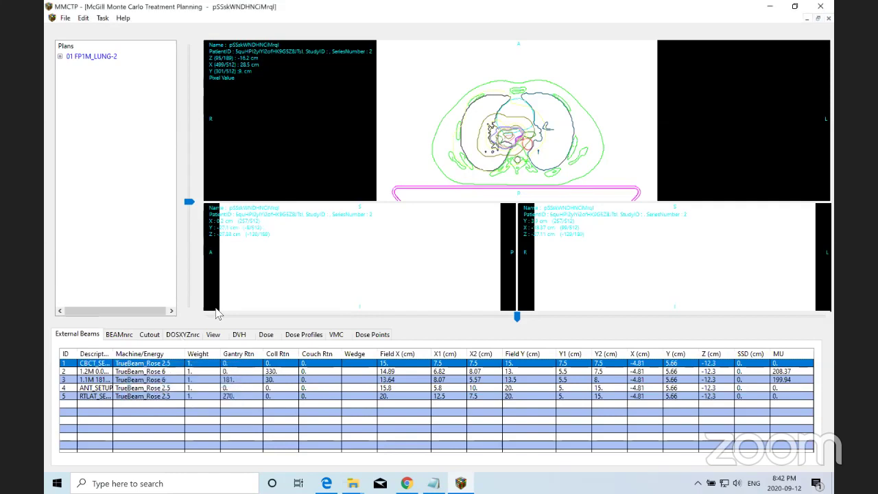
key("Delete")
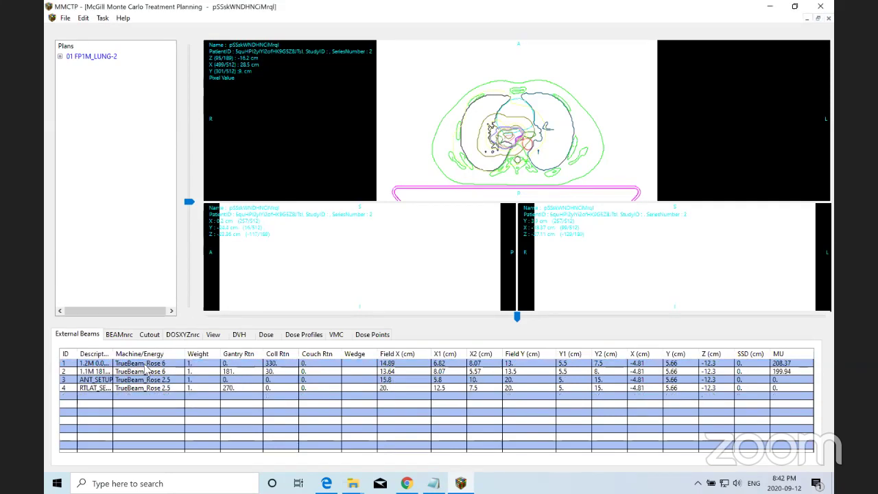
- Delete the ANT_SETUP and RTLAT_SETUP beams, leaving the two treatment beams
left_click(141, 379)
right_click(141, 379)
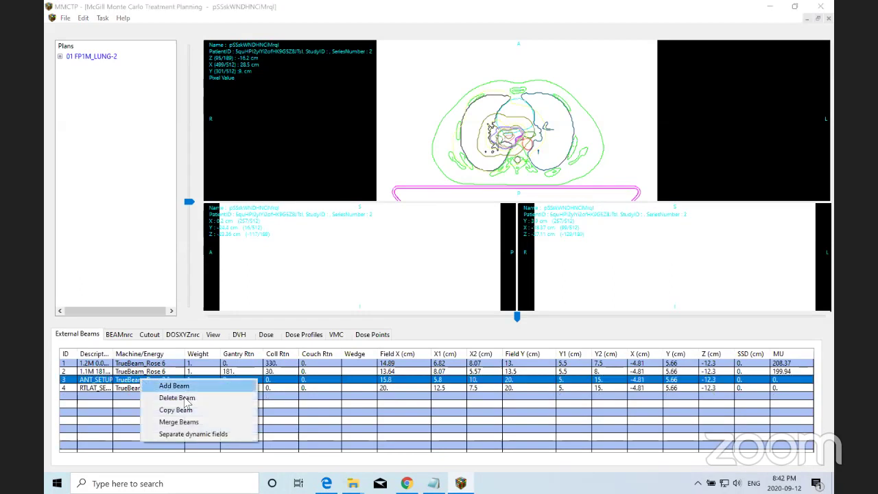
left_click(189, 400)
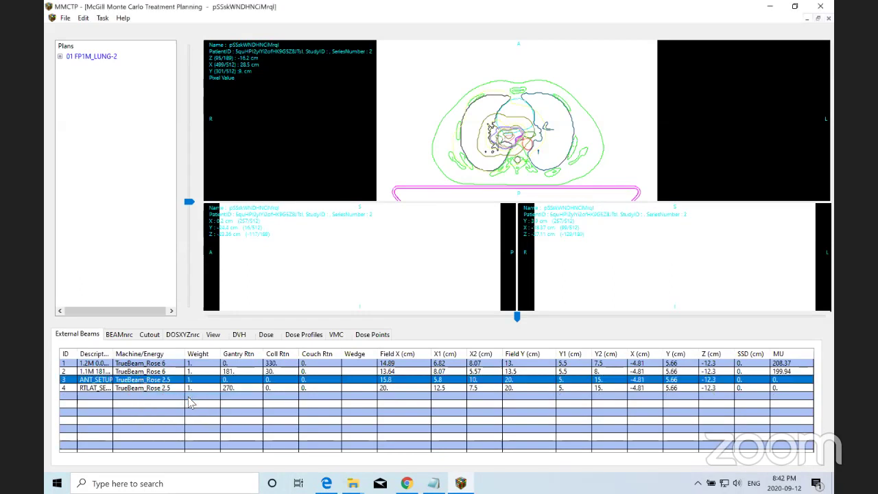
left_click(157, 381)
right_click(157, 382)
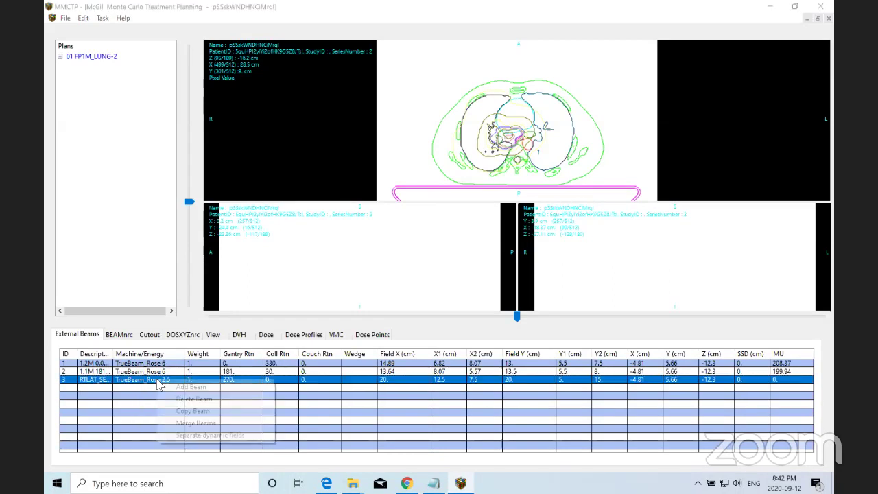
left_click(181, 399)
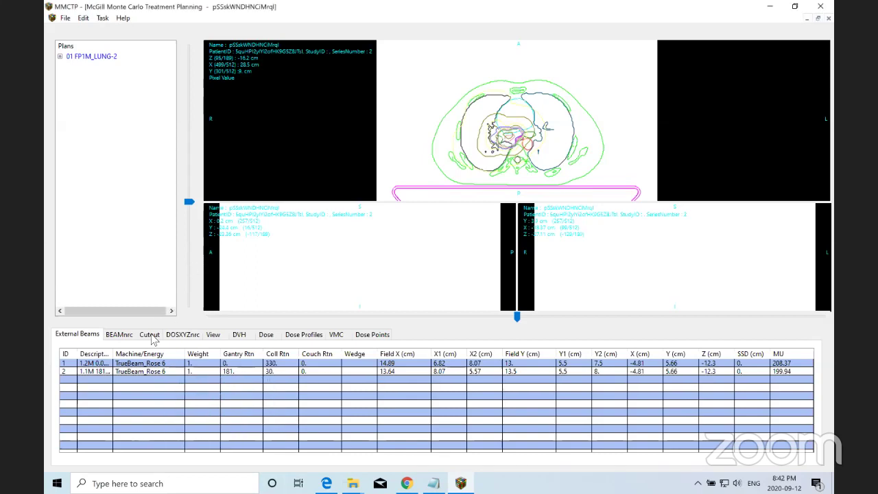
left_click(65, 18)
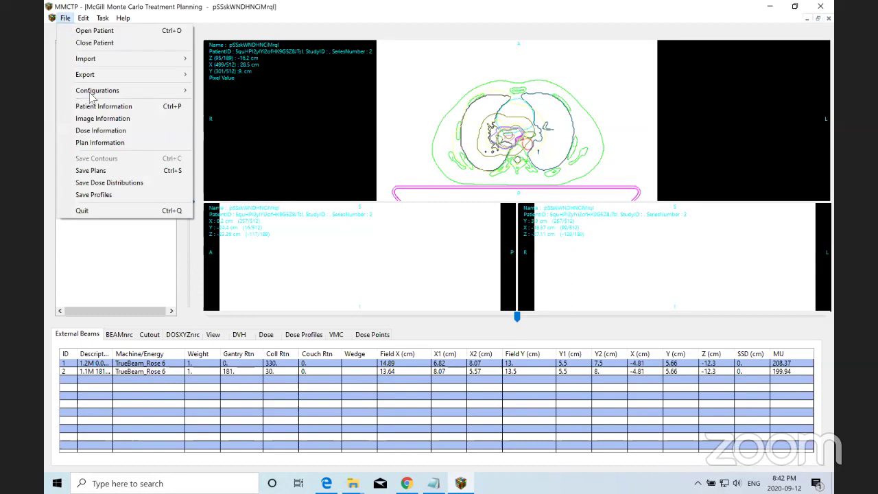
- Review beam 1's MLC settings: a dynamic VmMLC with 98 fields
left_click(196, 111)
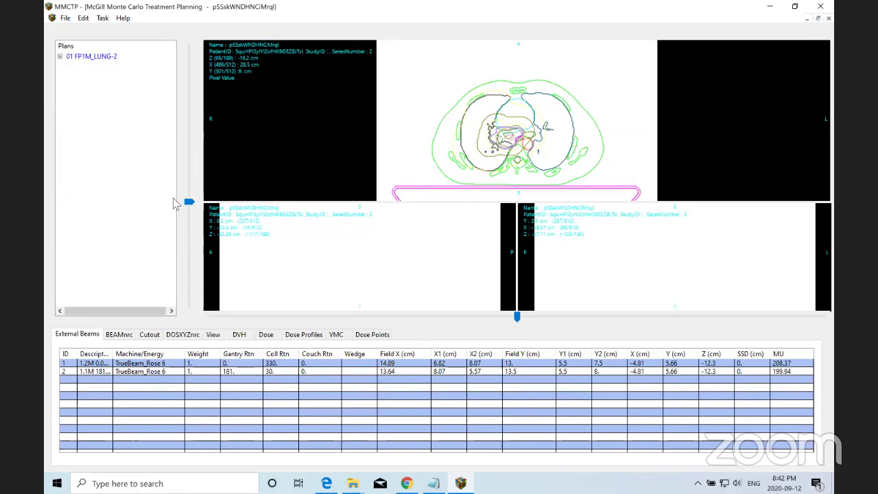
left_click(126, 364)
double_click(127, 367)
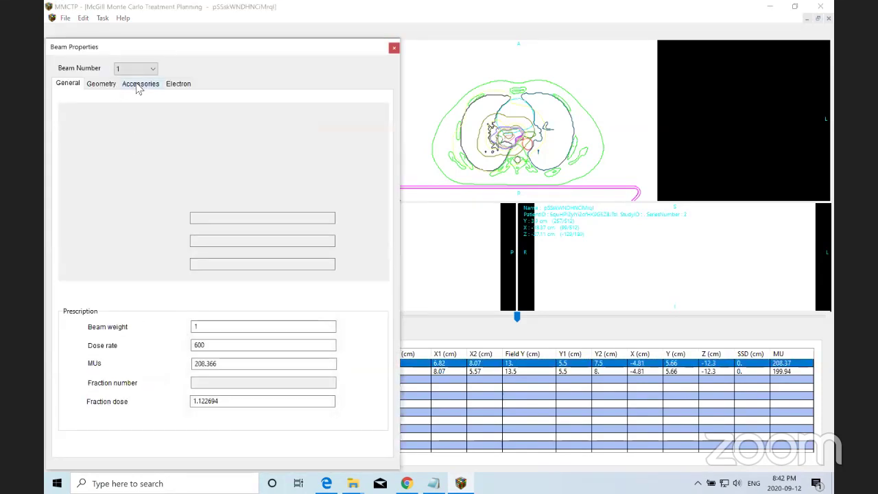
left_click(138, 85)
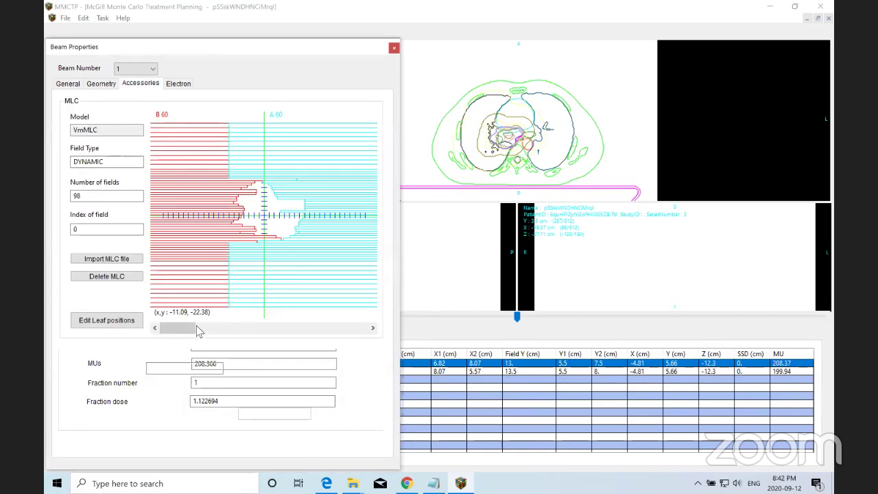
left_click_drag(197, 331, 294, 322)
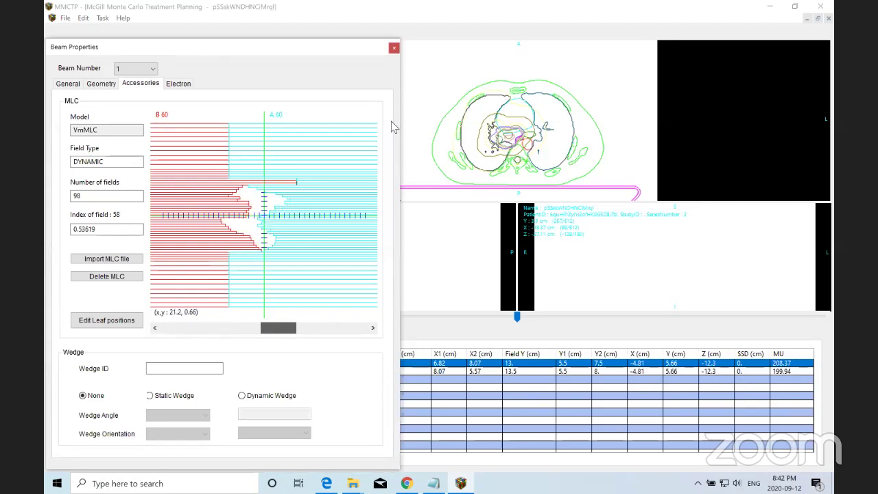
- Close beam 1's properties and save the treatment plans
left_click(393, 48)
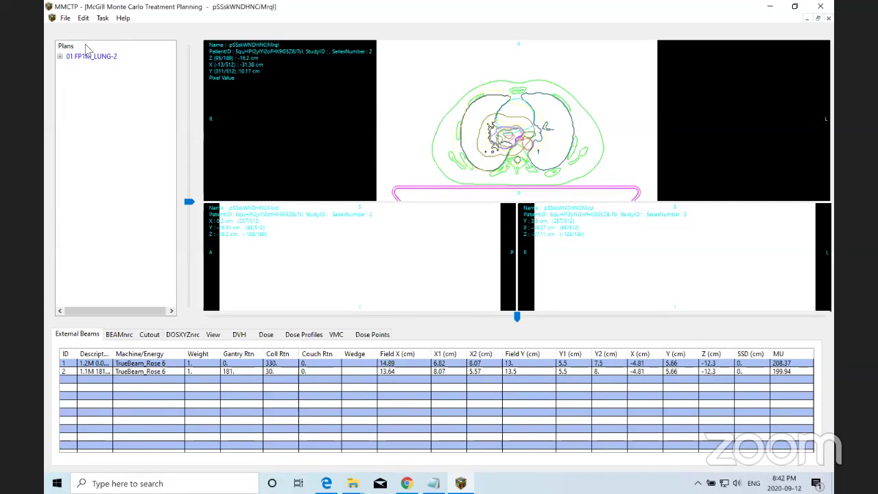
left_click(65, 17)
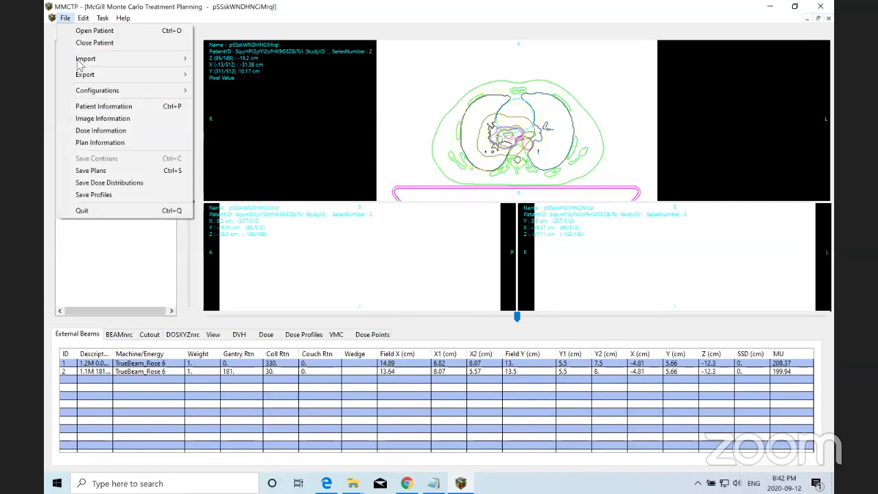
left_click(102, 176)
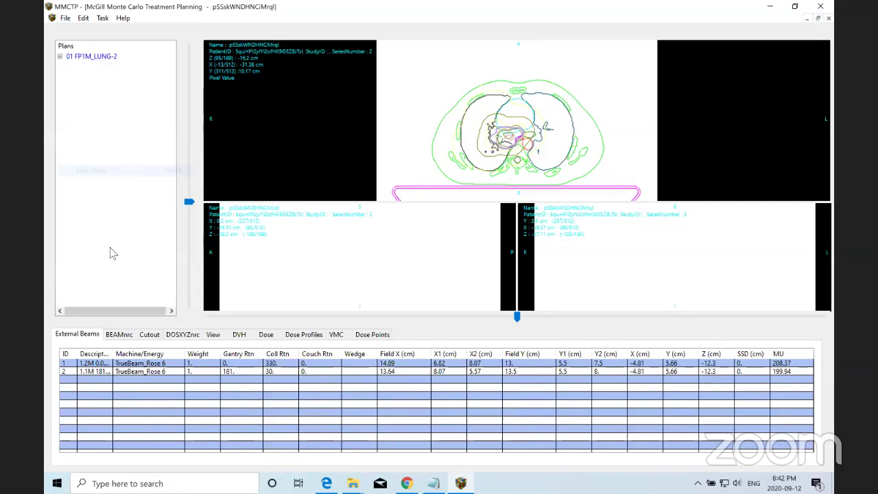
- Open beam 1's BEAMnrc settings and launch a 15000-history test run, which reports a missing .egsinp file
left_click(119, 334)
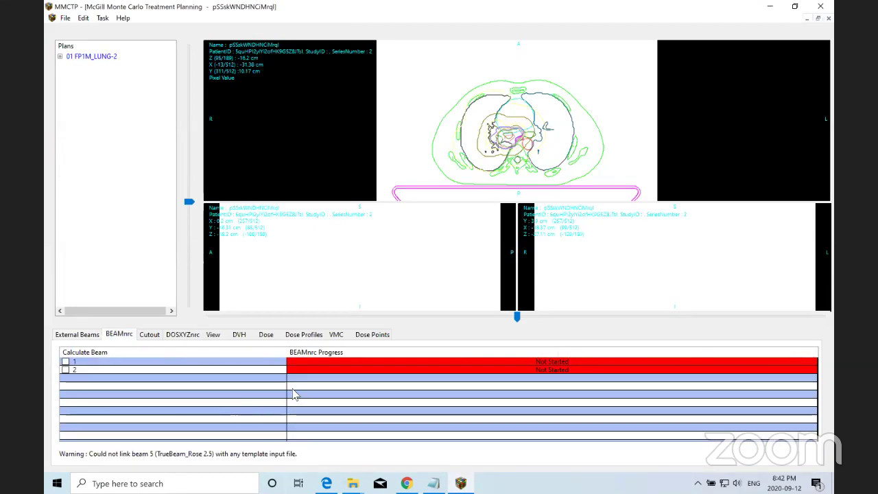
left_click(273, 362)
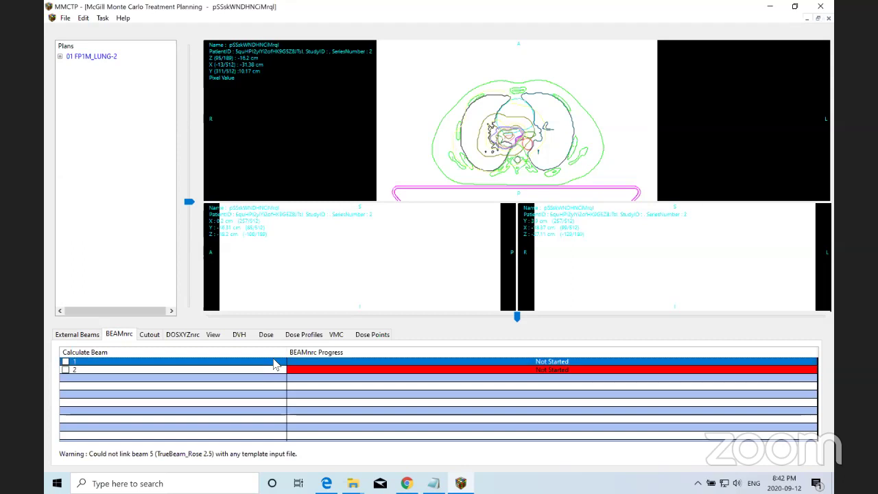
double_click(274, 362)
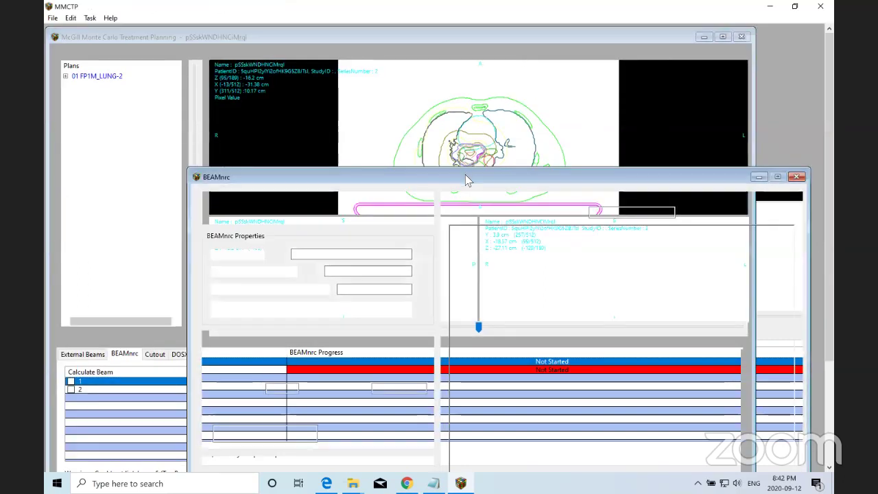
left_click_drag(465, 177, 339, 47)
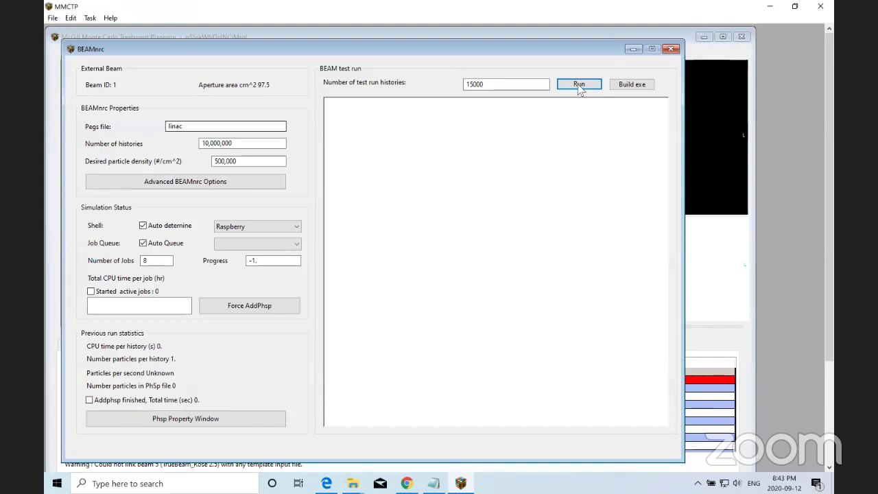
left_click(577, 83)
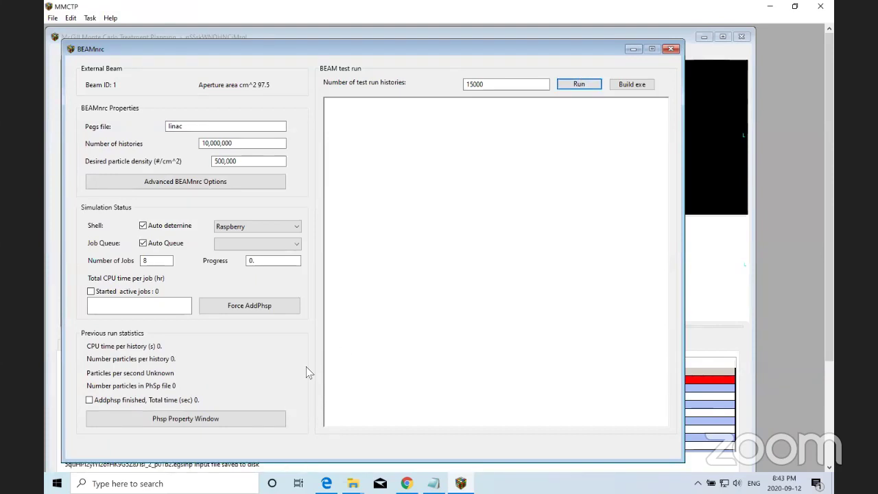
left_click_drag(222, 48, 227, 35)
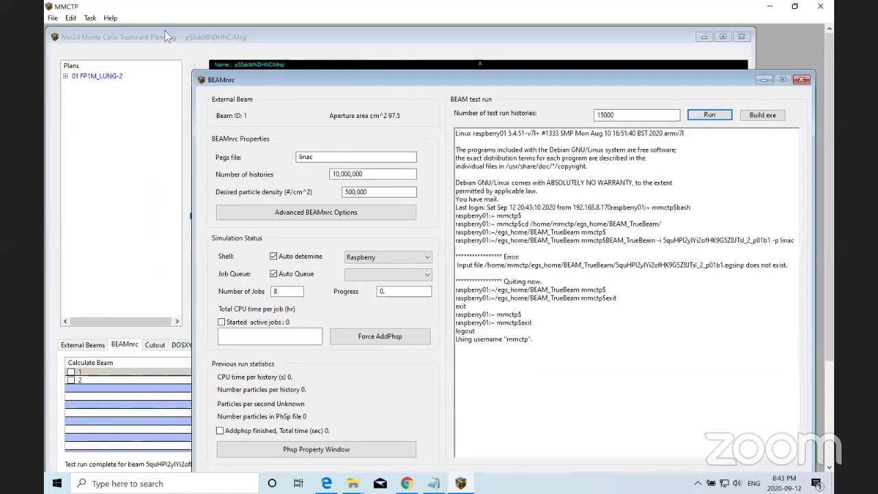
- Open the Remote shell connections window and review the Shell Run log
left_click(52, 17)
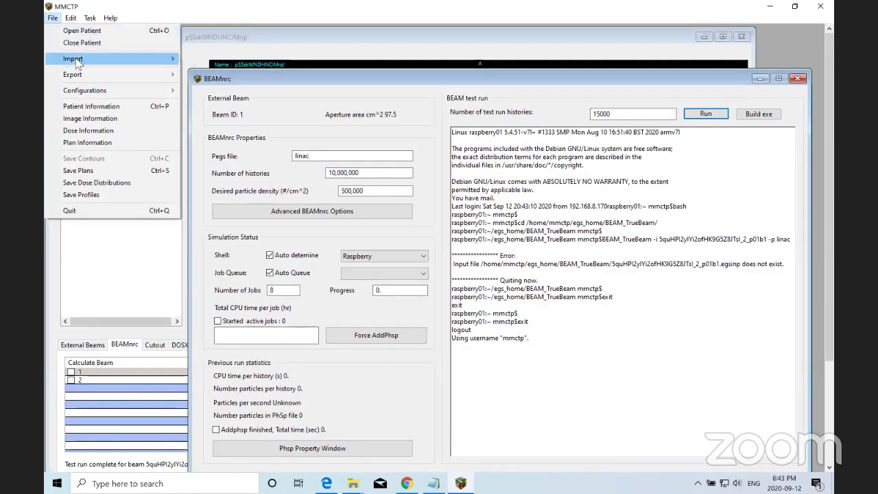
mouse_move(78, 62)
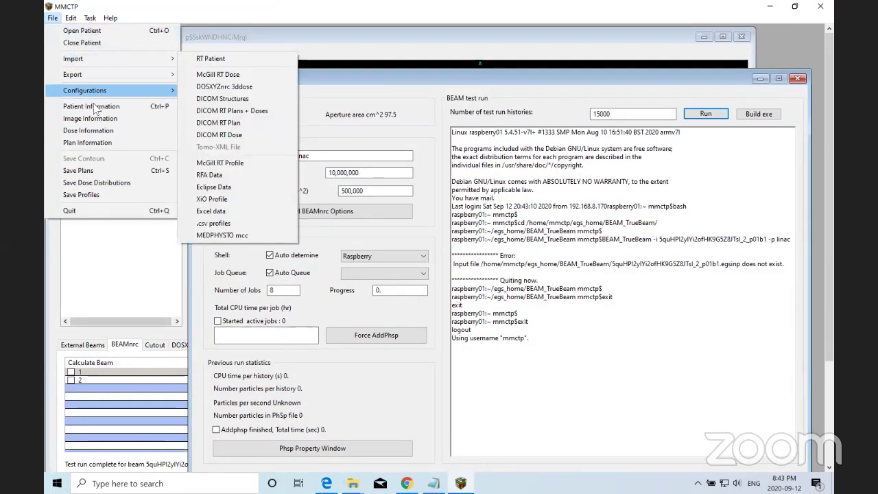
mouse_move(110, 93)
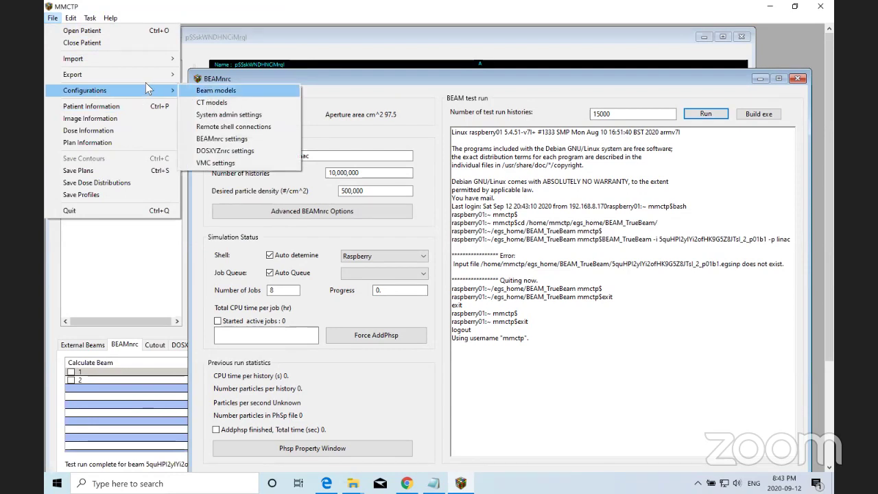
left_click(233, 126)
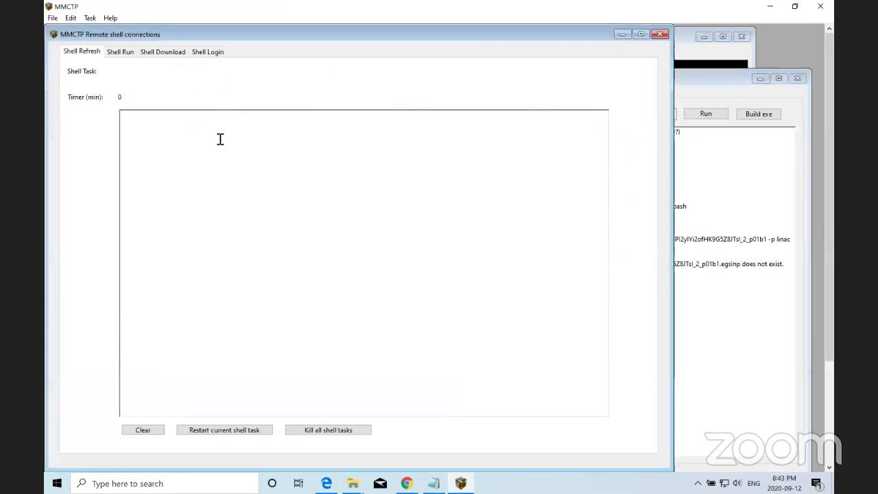
left_click(122, 52)
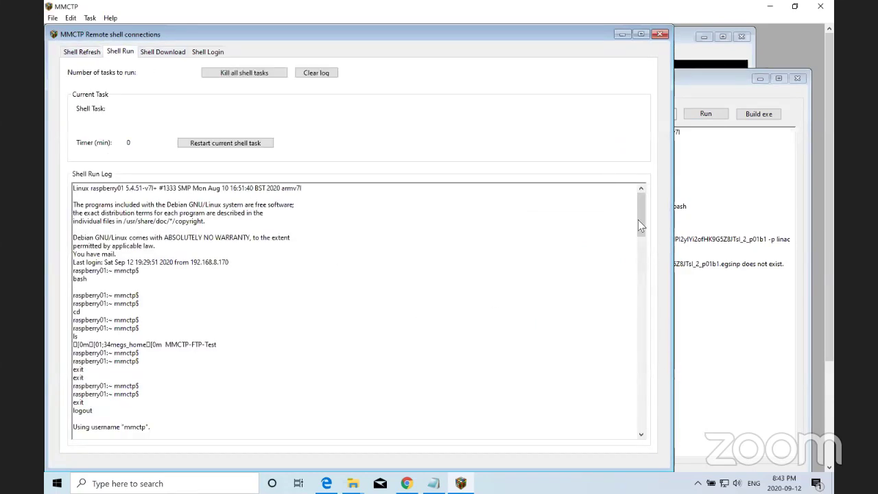
left_click_drag(639, 225, 621, 441)
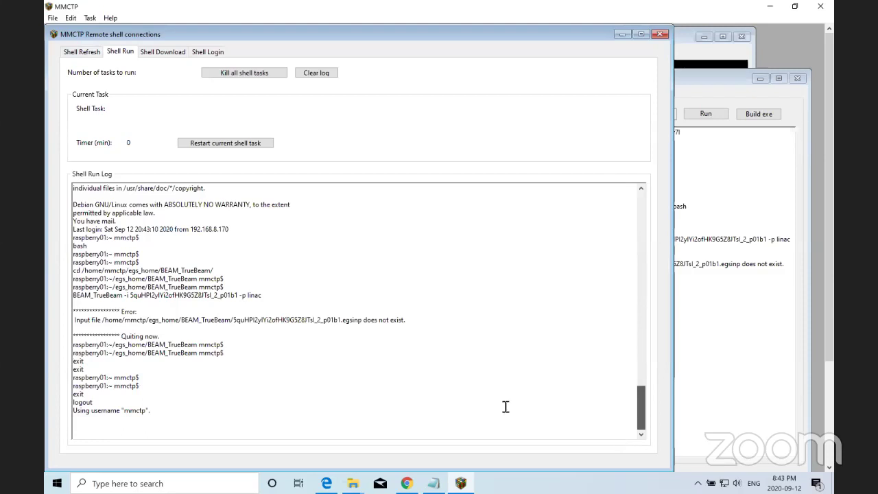
left_click_drag(638, 400, 638, 360)
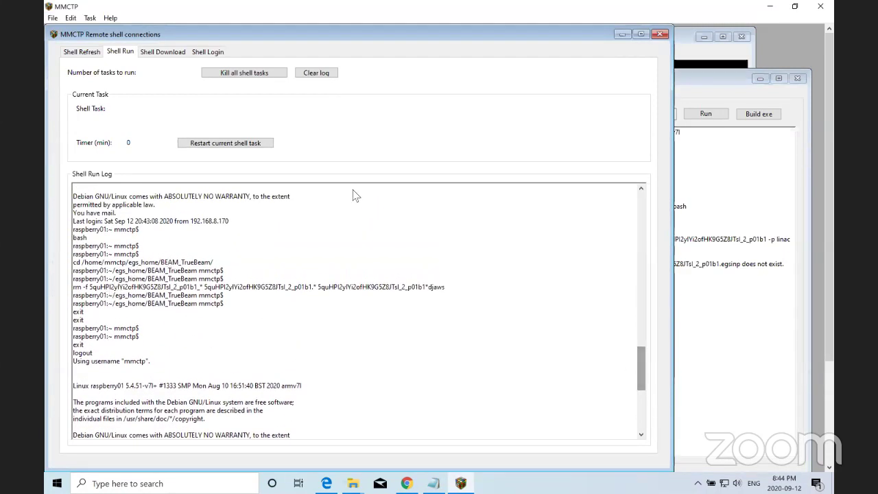
- Run the Shell Login connection test to the Raspberry, confirming Connection ok
left_click(208, 53)
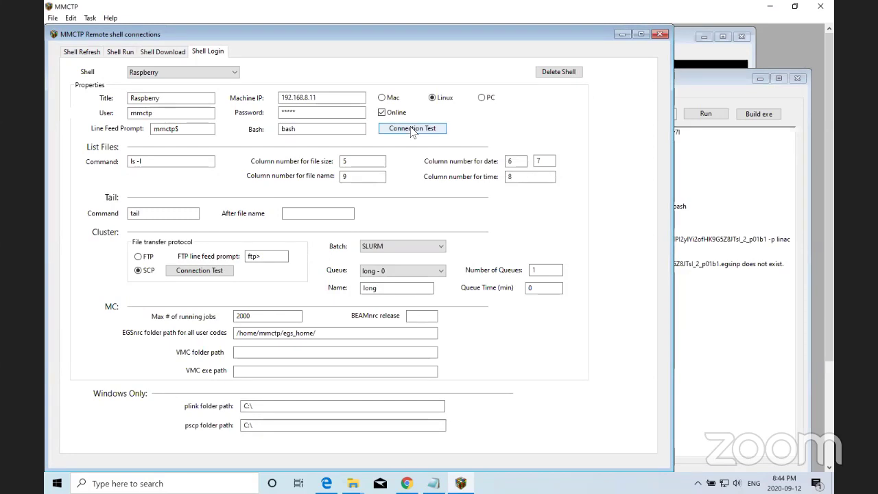
left_click(199, 270)
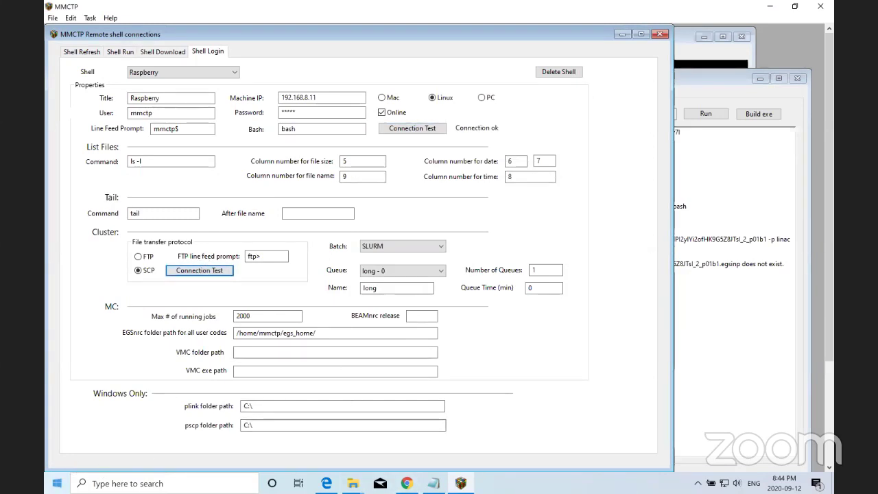
key("super")
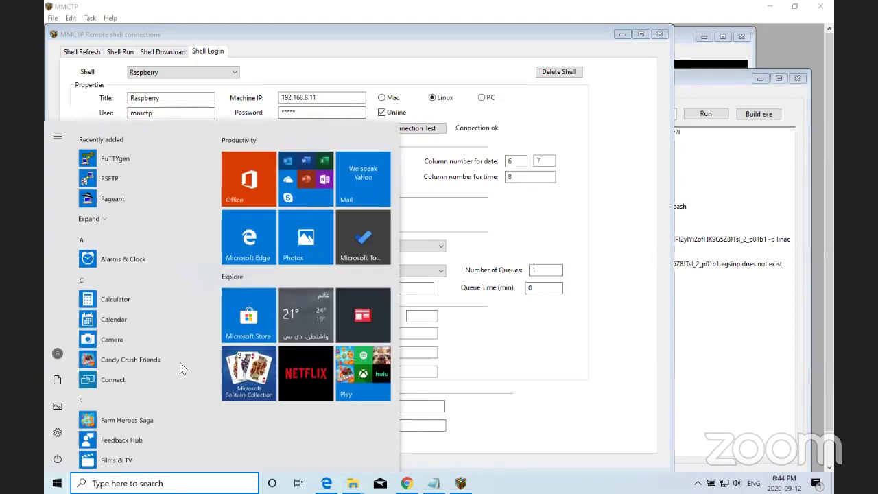
- Launch PuTTY from the Start search
left_click(127, 483)
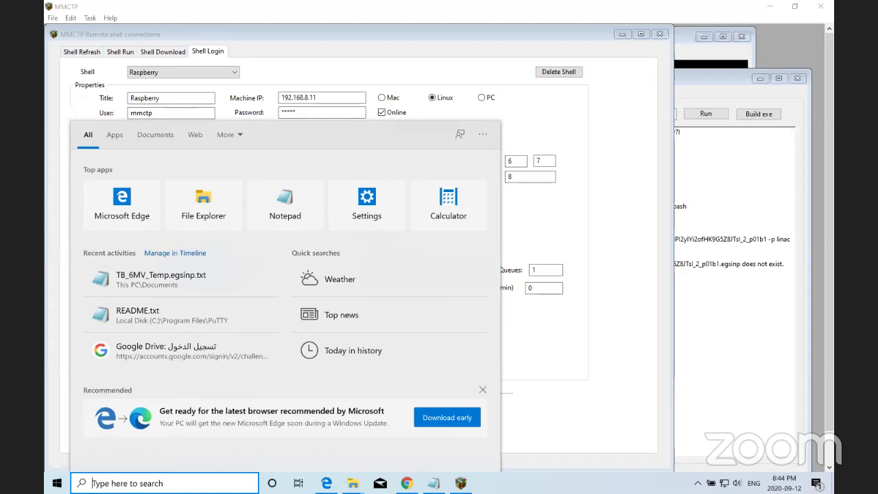
type("sn")
key("BackSpace")
key("BackSpace")
type("pu")
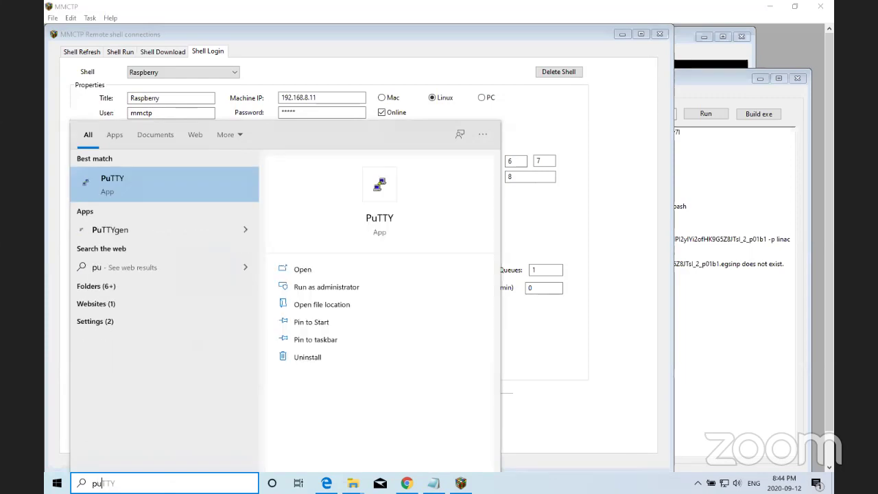
key("Return")
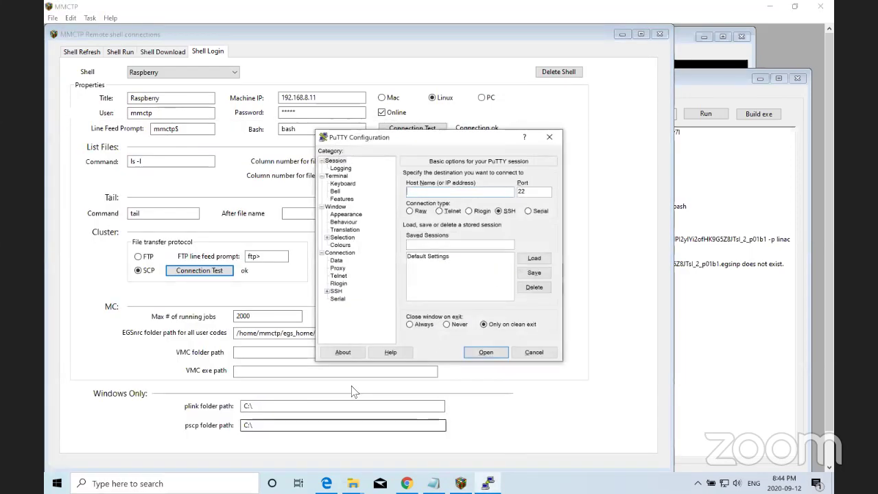
- Open an SSH session to host 192.168.8.11
type("192.1")
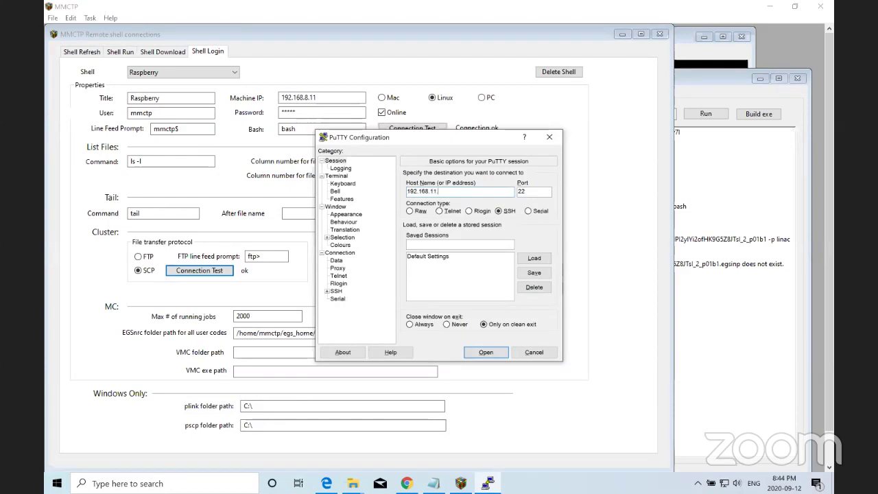
type("68.8.11")
key("BackSpace")
key("BackSpace")
type("8")
key("Return")
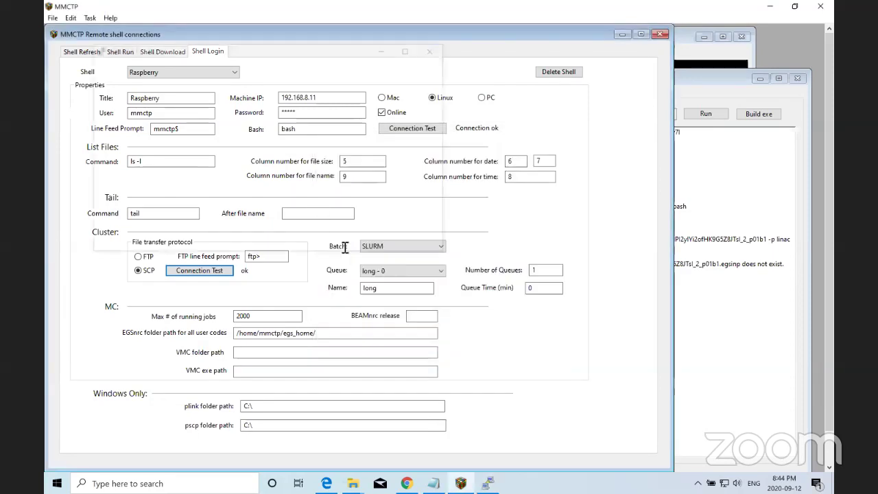
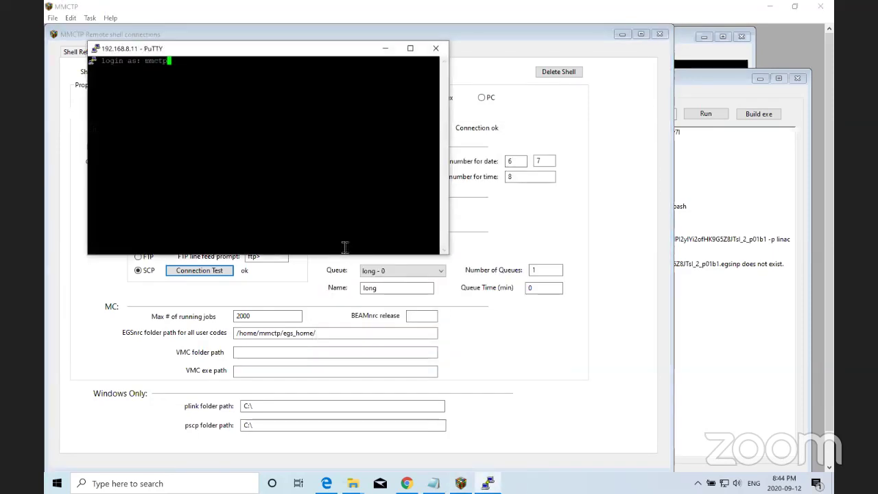
- Log in to the Raspberry shell with the user name and password
key("Return")
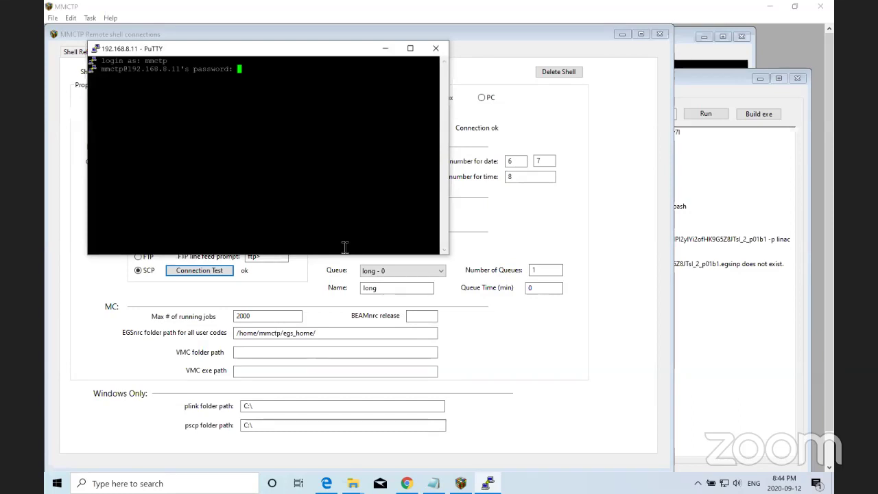
key("Return")
- List the egs_home/dosxyznrc folder with ls -l and enlarge the terminal
type("cd ")
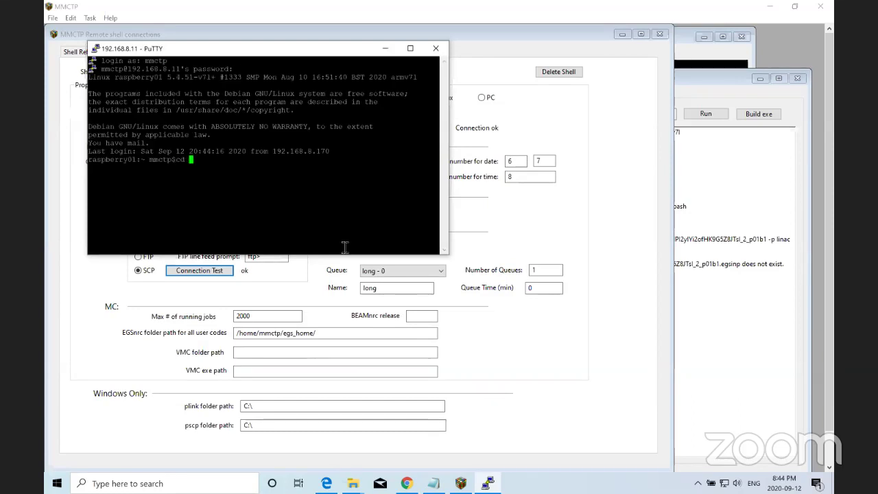
type("egs_home/dos")
key("Tab")
key("Return")
type("ls -l")
key("Return")
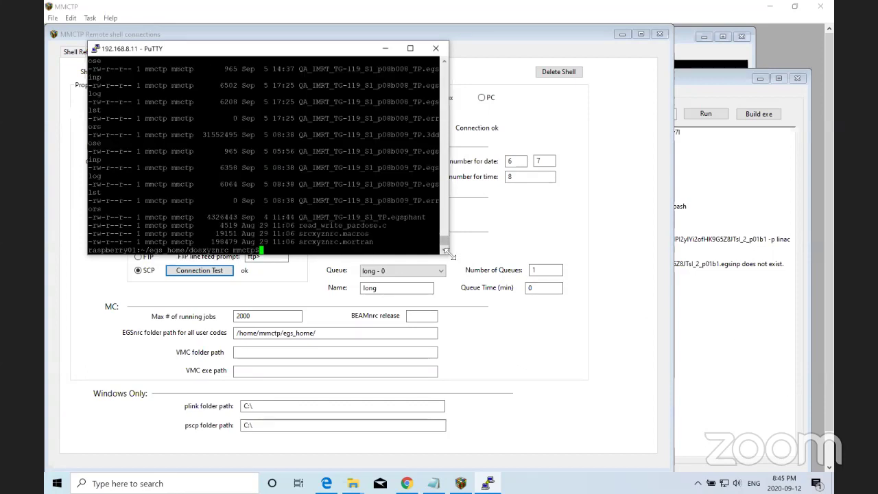
left_click_drag(448, 253, 681, 460)
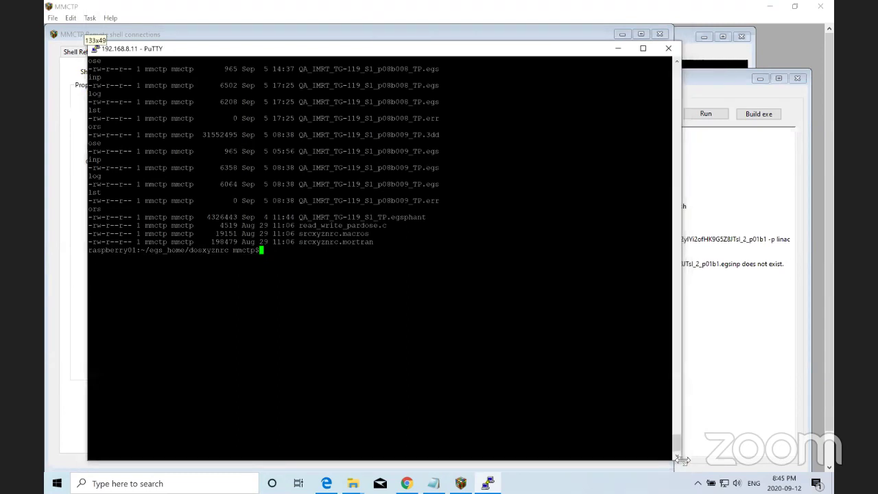
- Move back up to the home folder and list all its files with ls -la
type("cd ..")
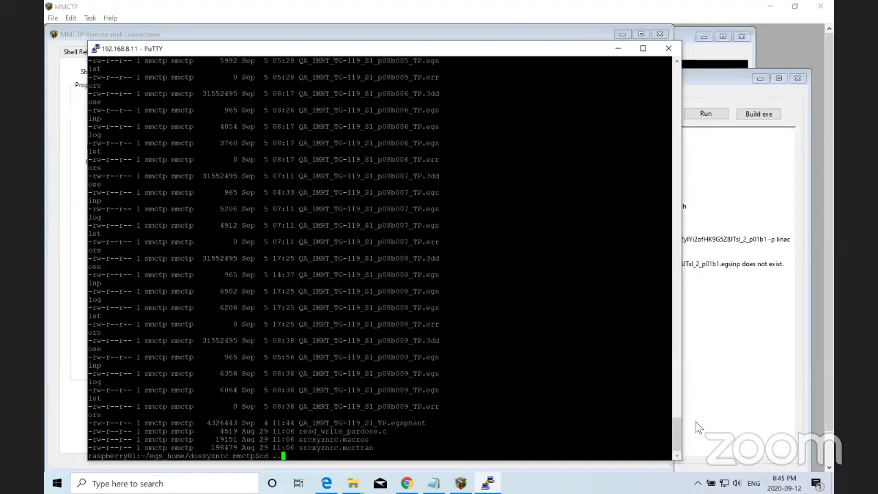
key("Return")
type("cd egs")
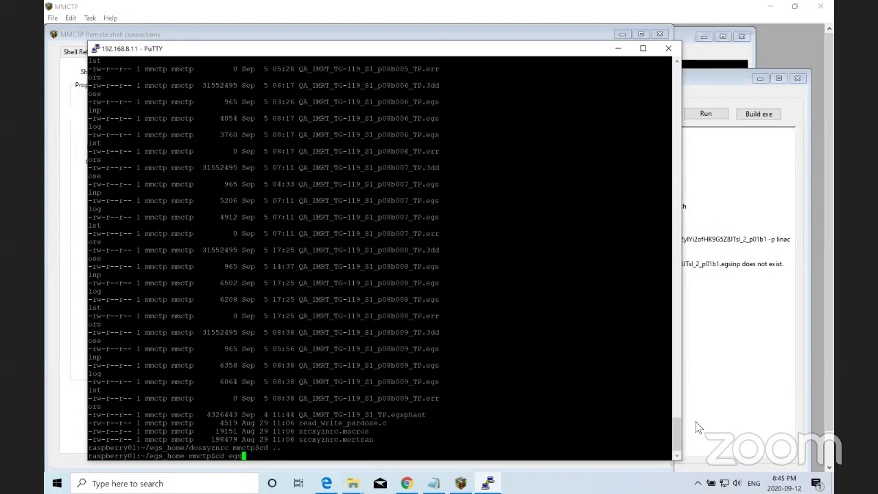
key("BackSpace")
key("BackSpace")
key("BackSpace")
key("BackSpace")
key("BackSpace")
type("cd ..")
key("Return")
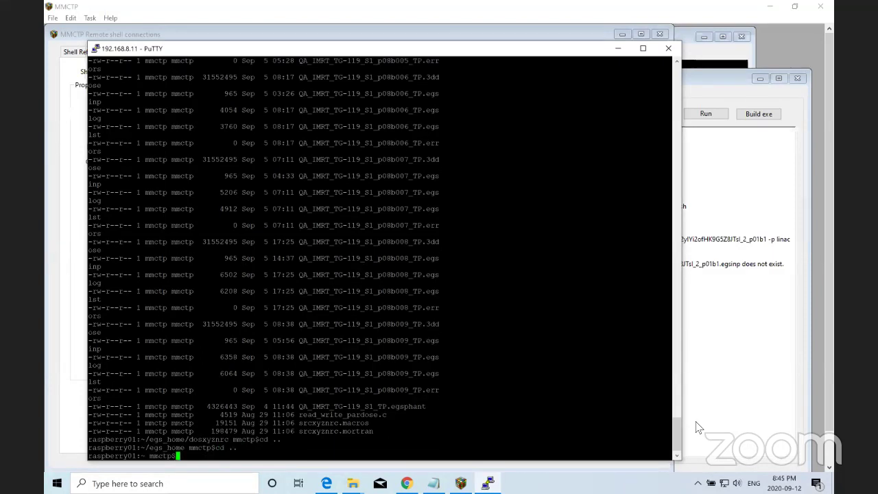
type("ls -la")
key("Return")
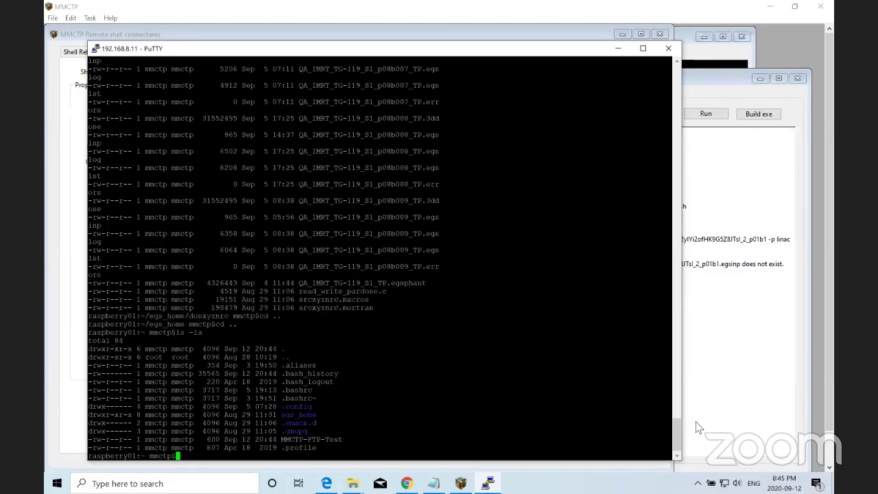
- Enter egs_home/BEAM_TrueBeam and list its contents with ls -la
type("cd egs_home/")
type("BE")
key("Tab")
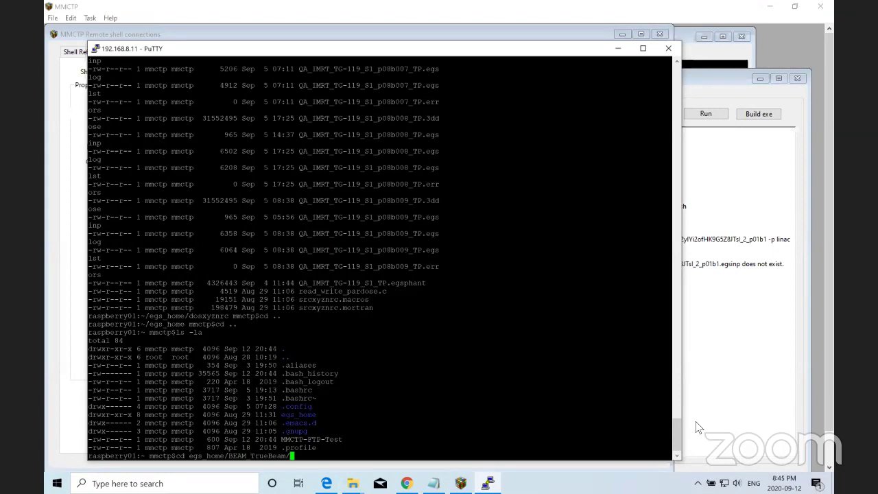
key("Return")
type("ls -la")
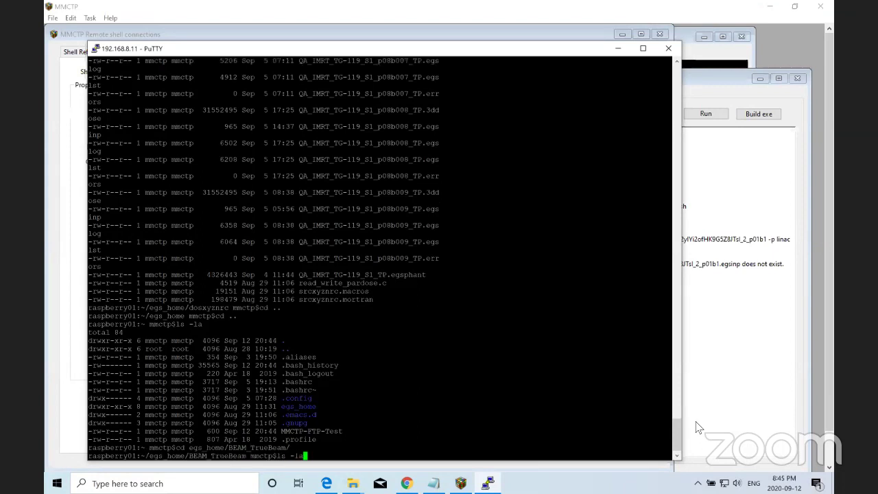
key("Return")
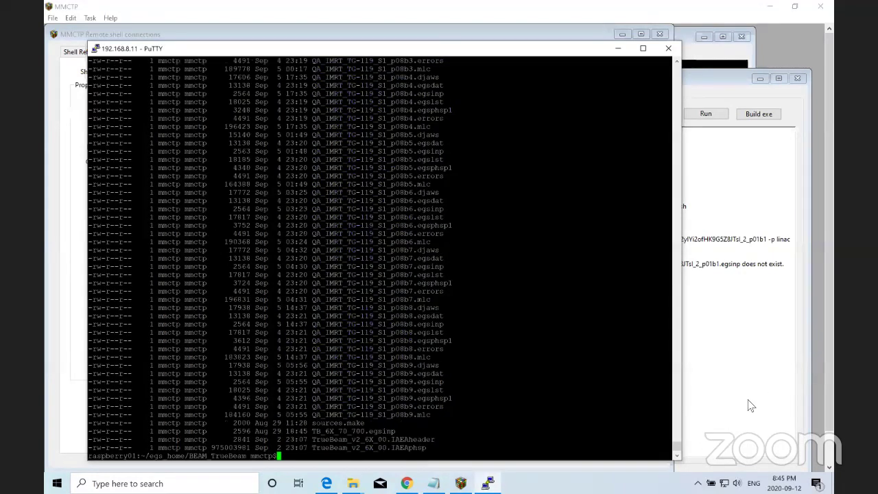
- Delete all egsrun_* folders from BEAM_TrueBeam with rm -rf
mouse_move(676, 446)
left_mouse_down()
mouse_move(693, 379)
mouse_move(697, 392)
mouse_move(707, 267)
mouse_move(677, 237)
mouse_move(675, 206)
mouse_move(676, 452)
left_mouse_up()
mouse_move(661, 458)
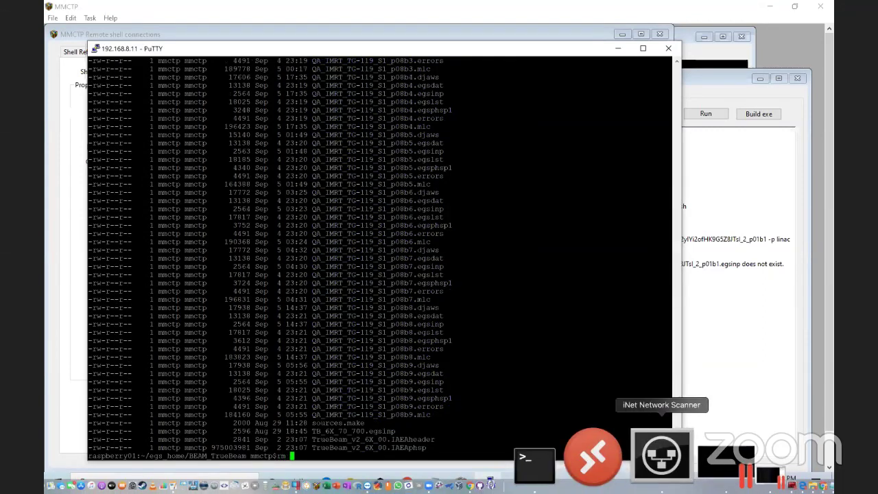
type("-rf egsrun_*")
key("Return")
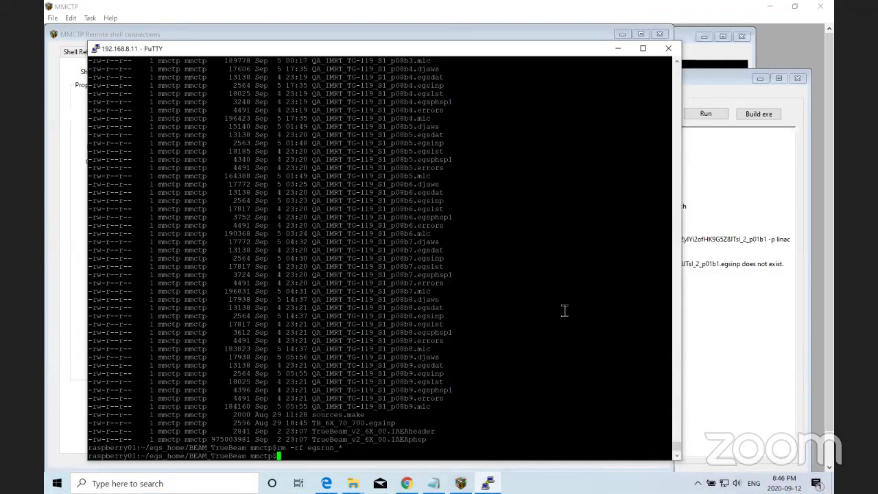
- Relist the folder with ls -l and scroll through the remaining beam files
type("ls -l")
key("Return")
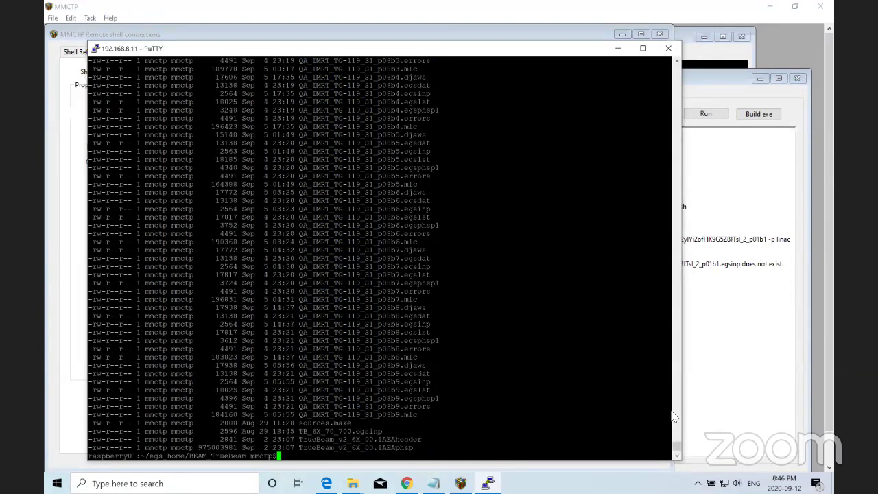
left_click_drag(676, 443, 681, 385)
scroll(680, 385, "down", 1)
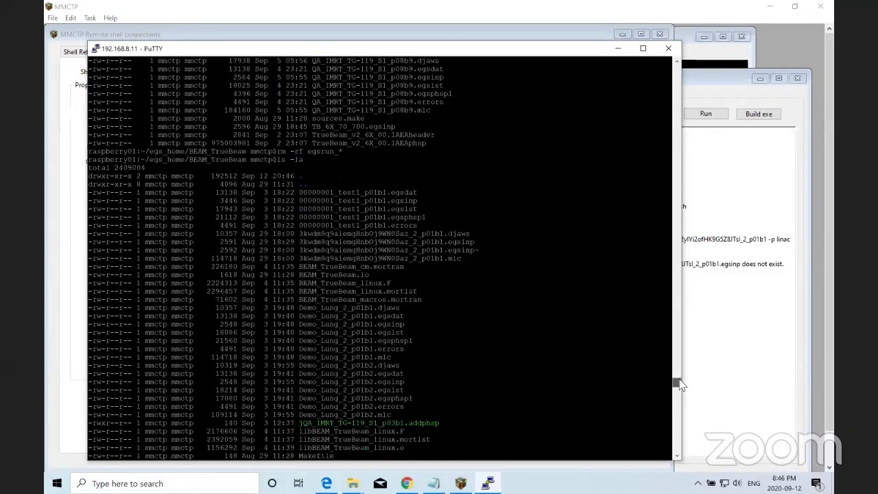
scroll(681, 385, "down", 1)
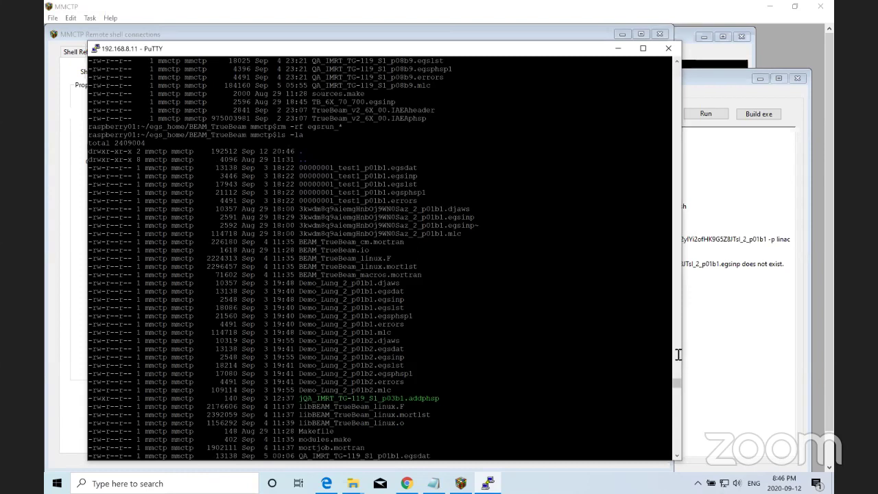
left_click_drag(676, 383, 665, 450)
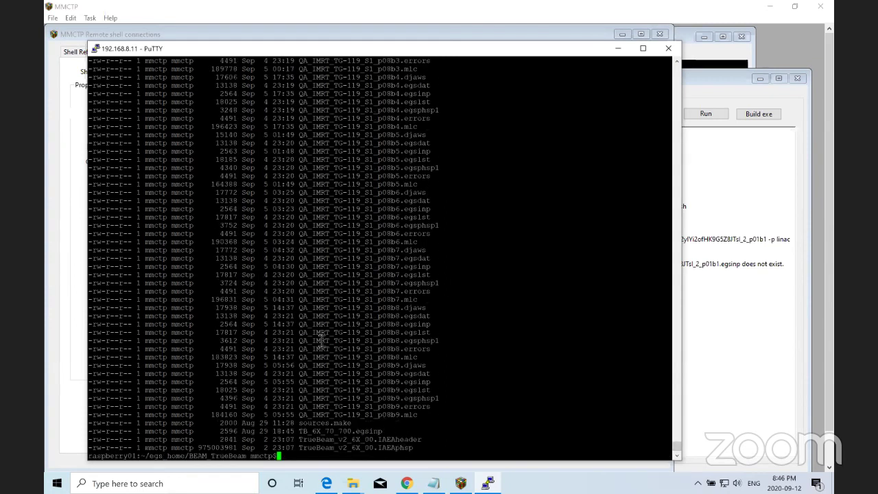
- Bring the BEAMnrc window forward and start a new test run of the beam
left_click(693, 388)
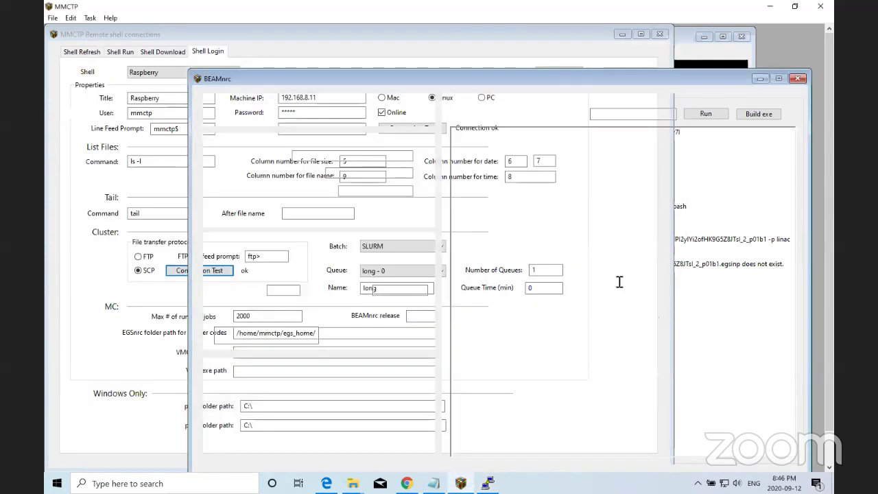
left_click_drag(638, 80, 541, 47)
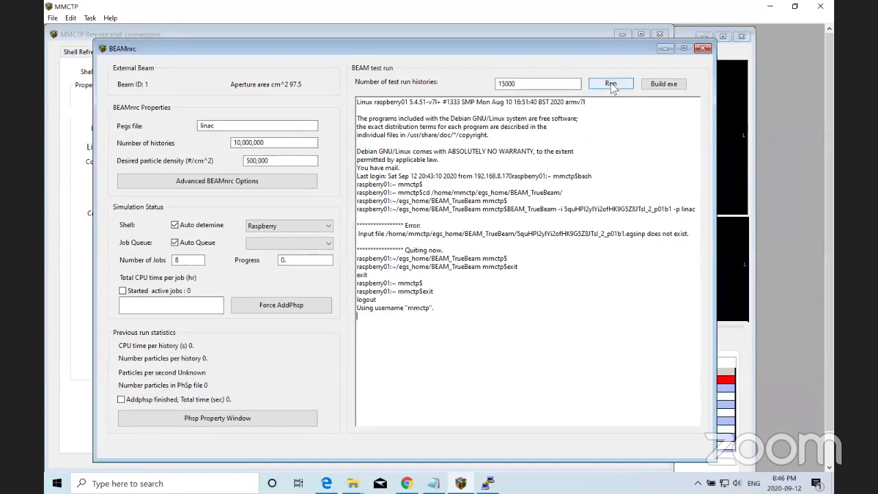
left_click(610, 83)
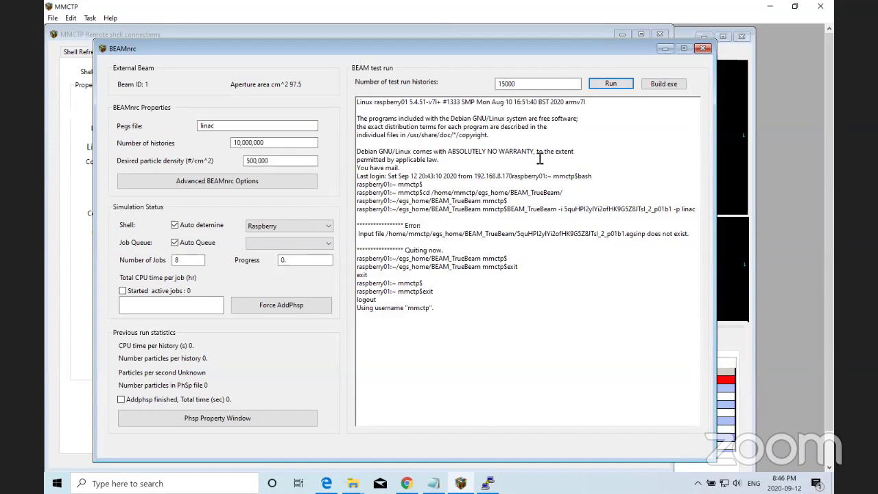
left_click_drag(306, 42, 306, 27)
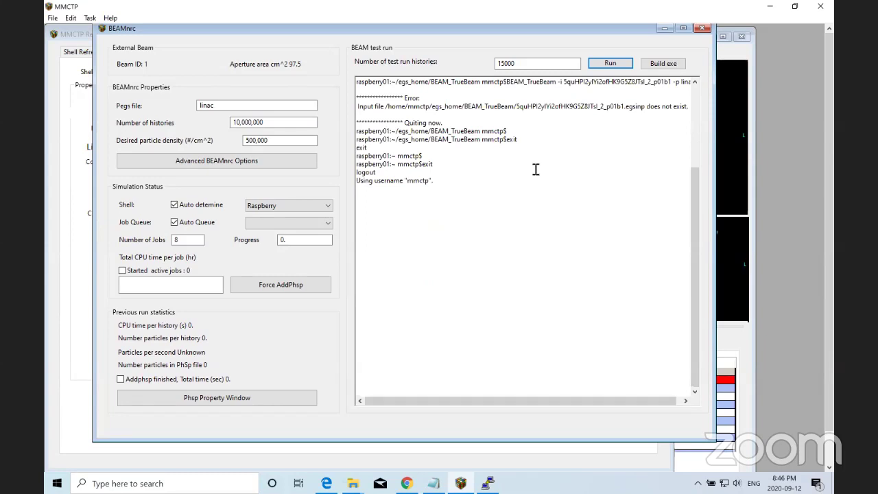
- Close the BEAMnrc window and minimize the remote shell connections and MMCTP windows
left_click(702, 29)
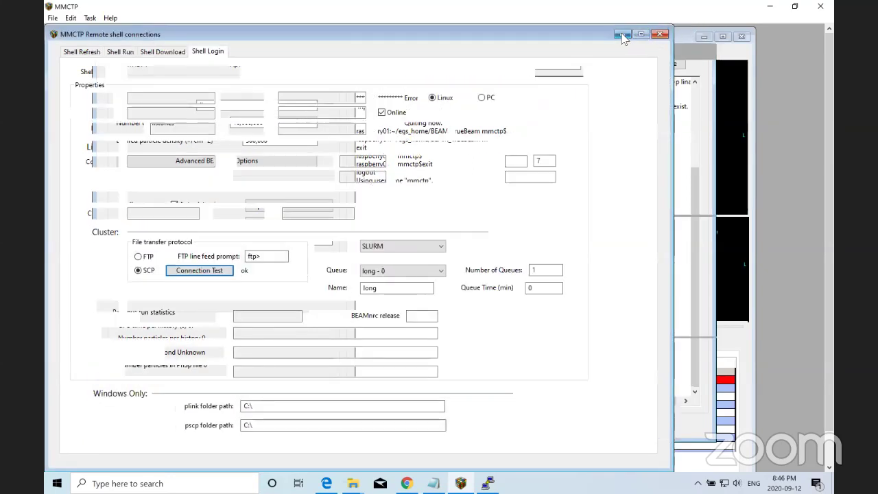
left_click(621, 34)
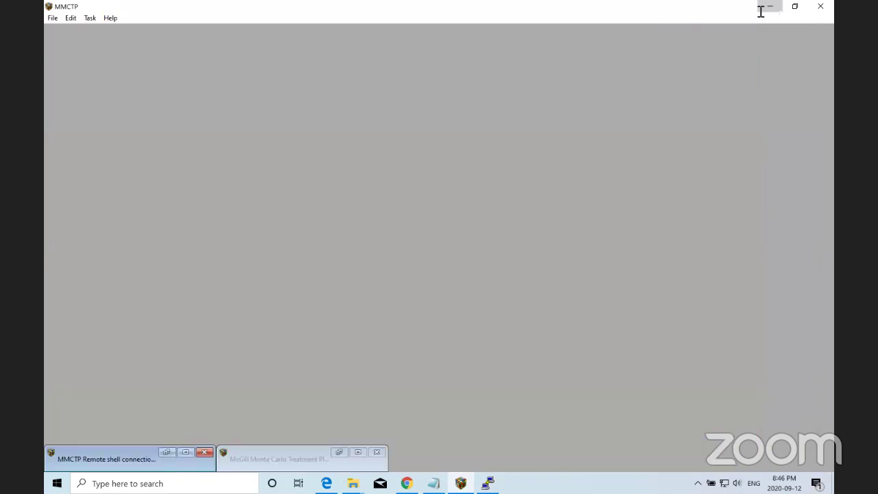
left_click(766, 8)
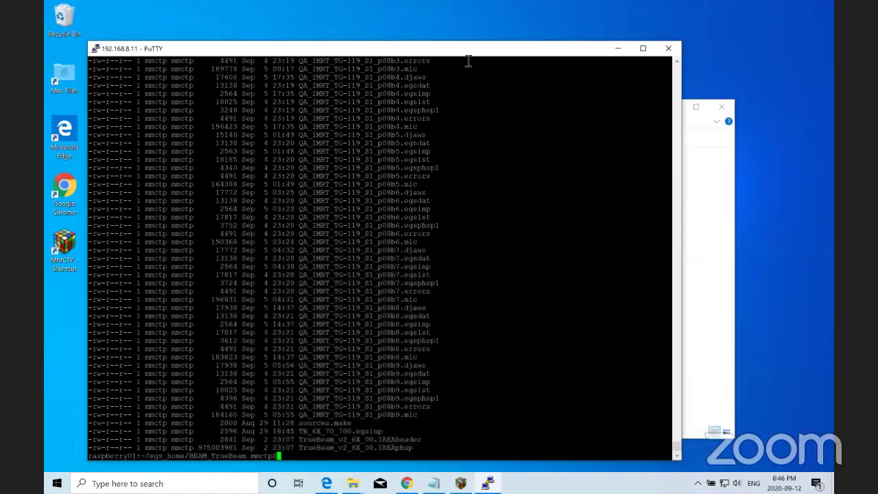
- Minimize PuTTY and browse C:\Program Files\McGill Medical Physics, then back out to This PC
left_click(619, 49)
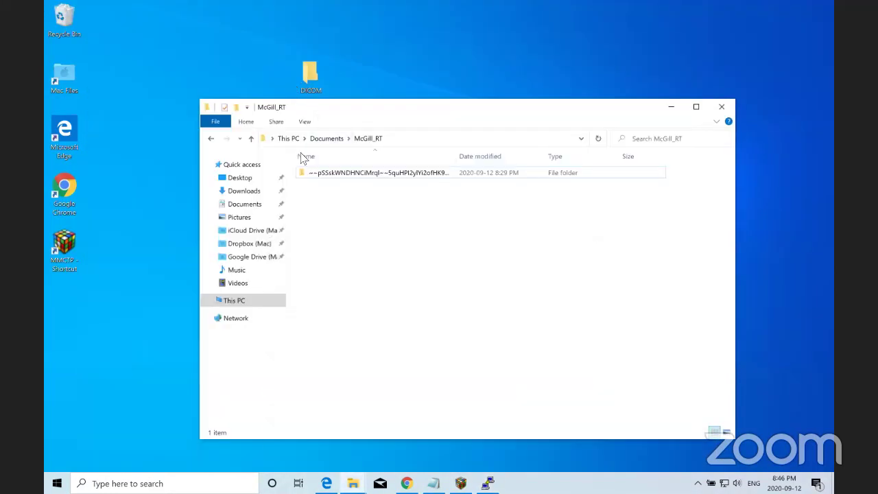
left_click(327, 138)
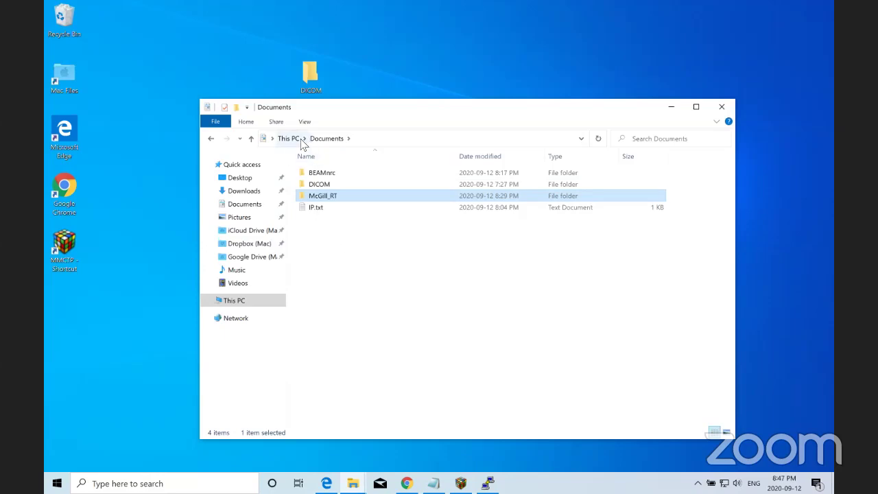
left_click(207, 301)
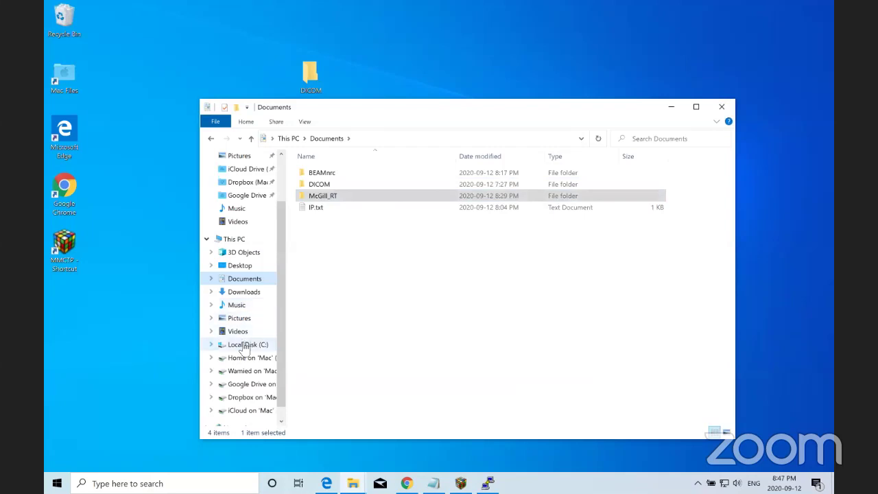
left_click(226, 343)
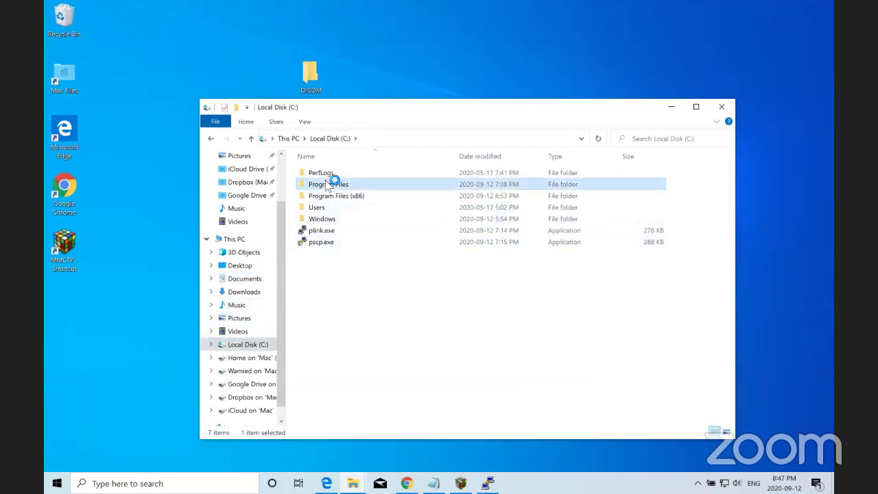
double_click(334, 182)
double_click(340, 207)
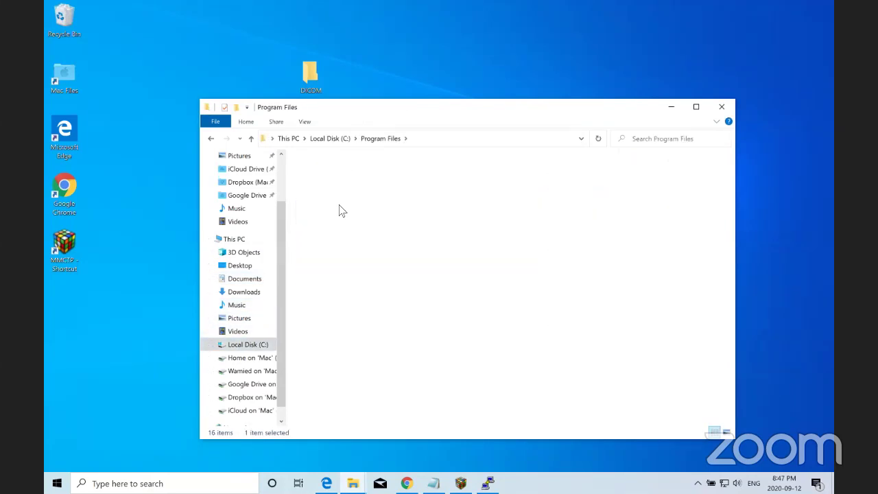
left_click(250, 139)
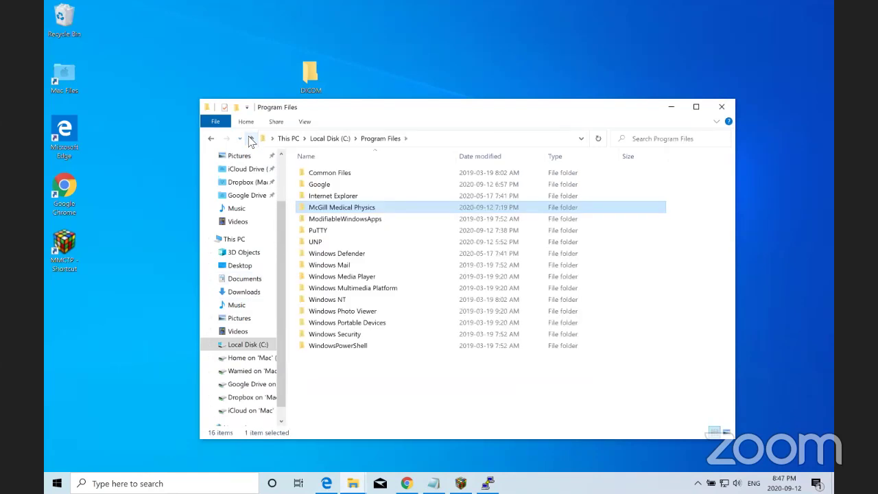
left_click(250, 139)
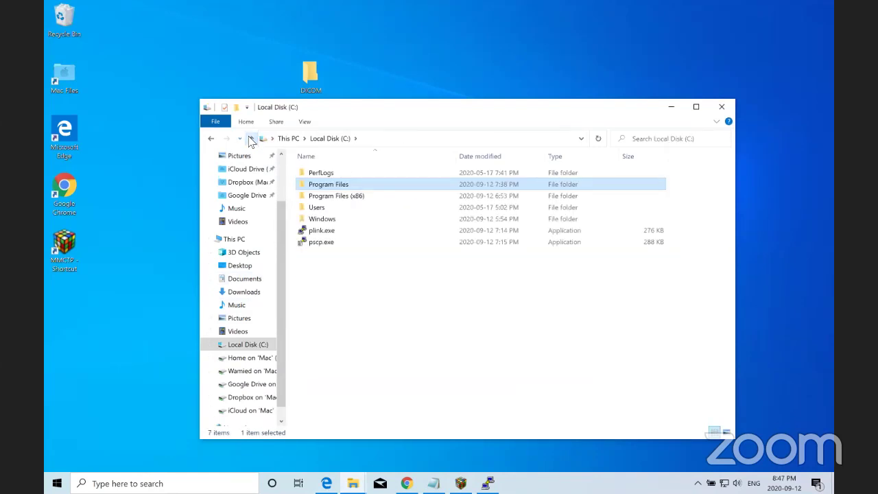
left_click(250, 139)
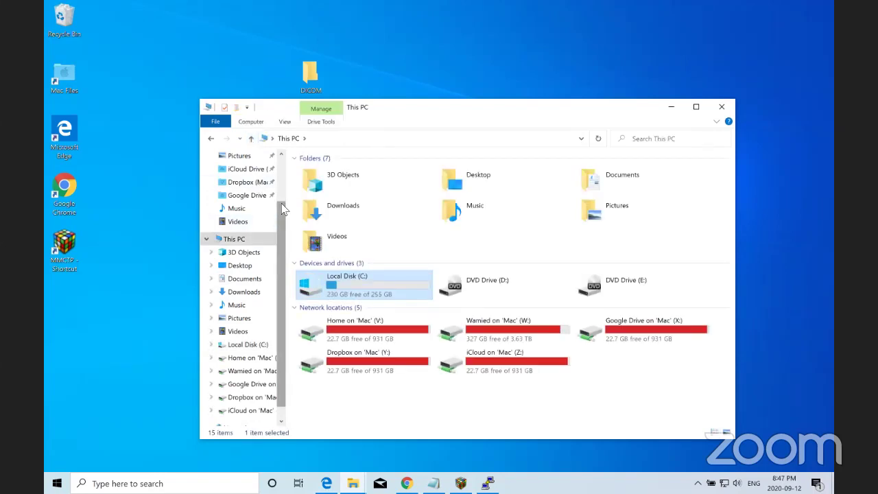
- Go to Documents > McGill_RT > patient folder > CT~~~~~~2 > Plan~~01, after a look into BEAMnrc
scroll(281, 209, "up", 1)
left_click(246, 185)
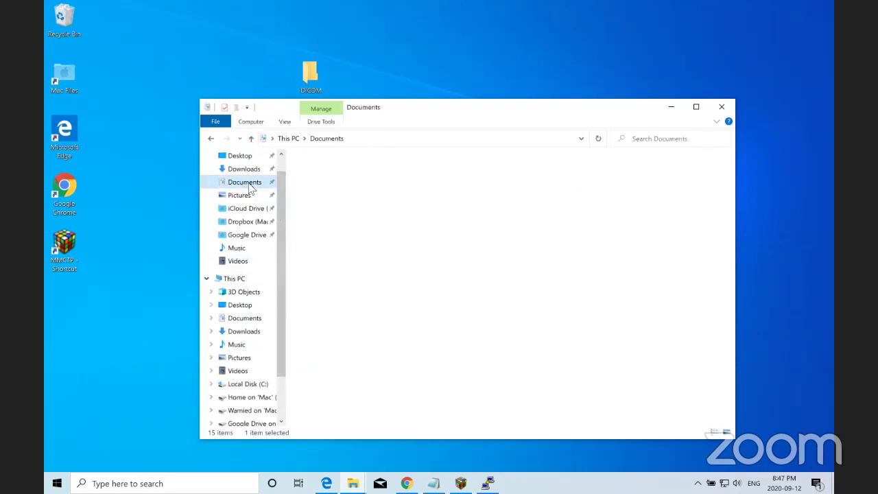
left_click(327, 176)
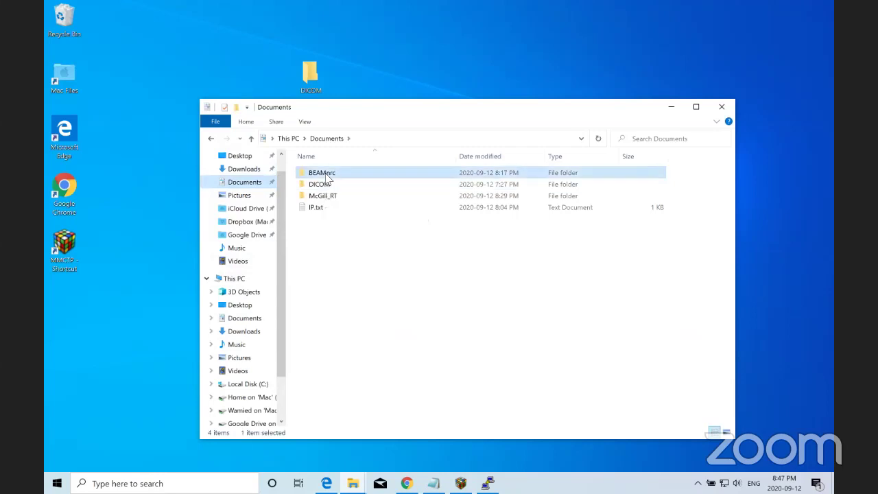
double_click(327, 176)
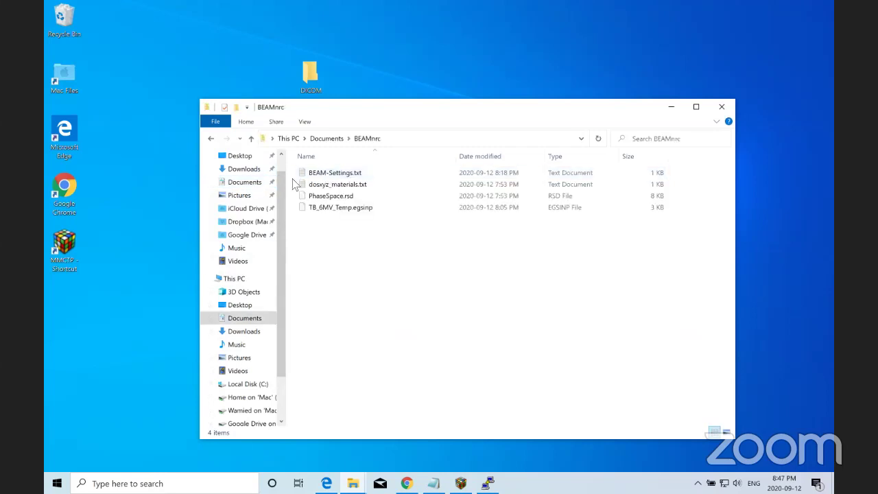
left_click(253, 139)
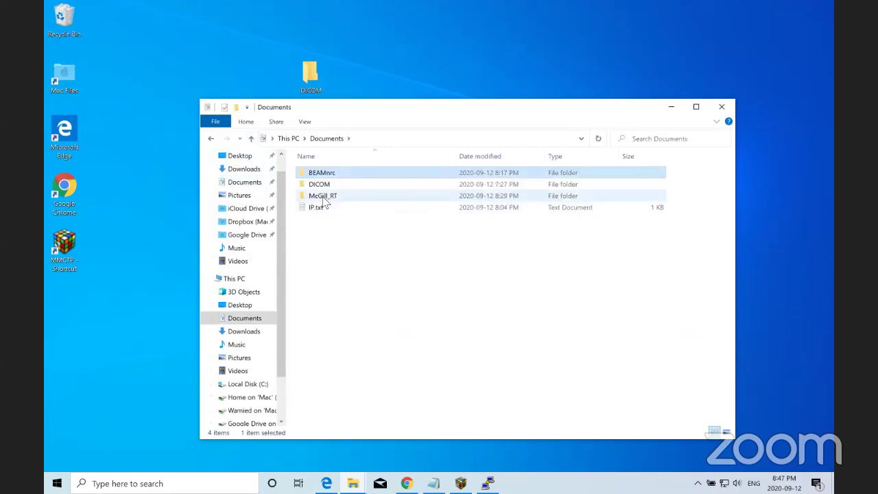
double_click(324, 197)
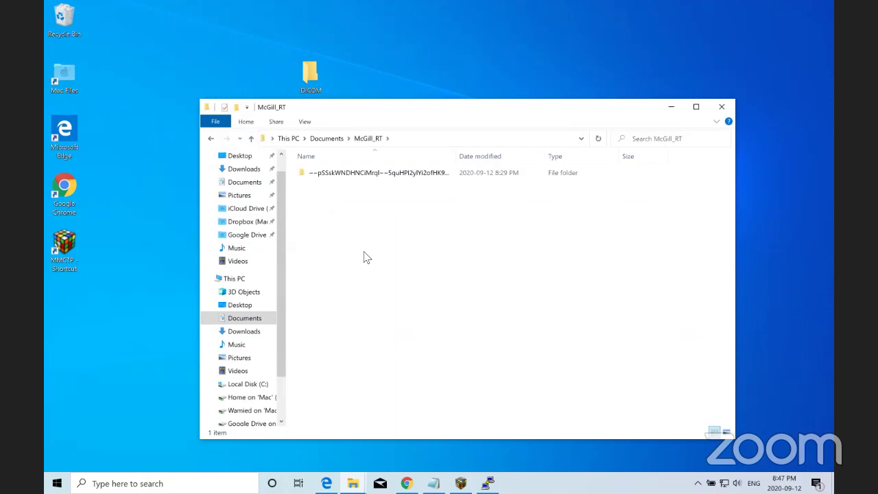
double_click(338, 172)
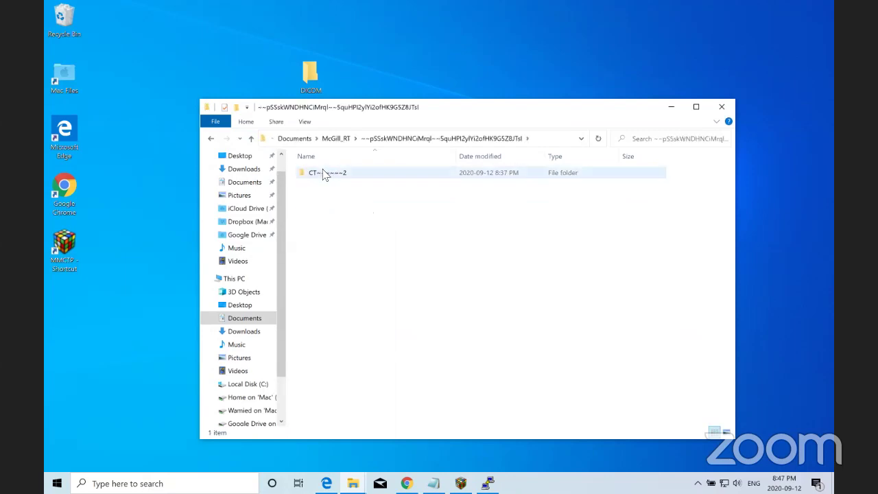
double_click(325, 174)
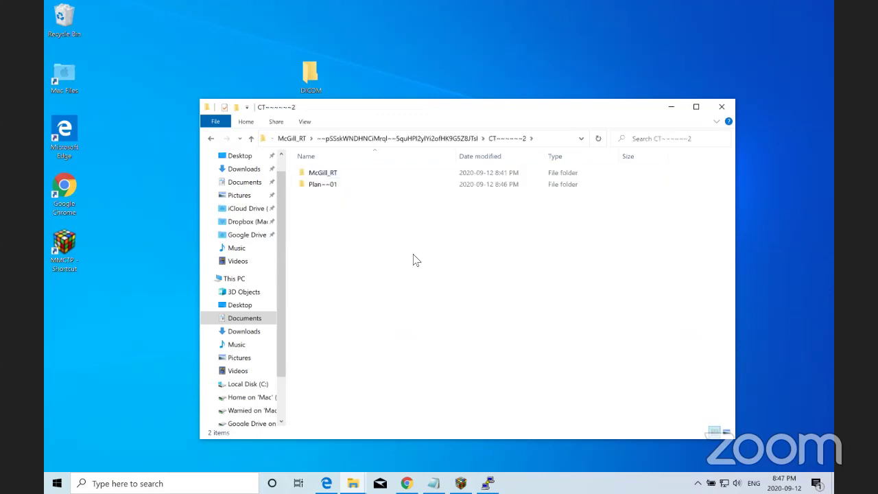
double_click(319, 186)
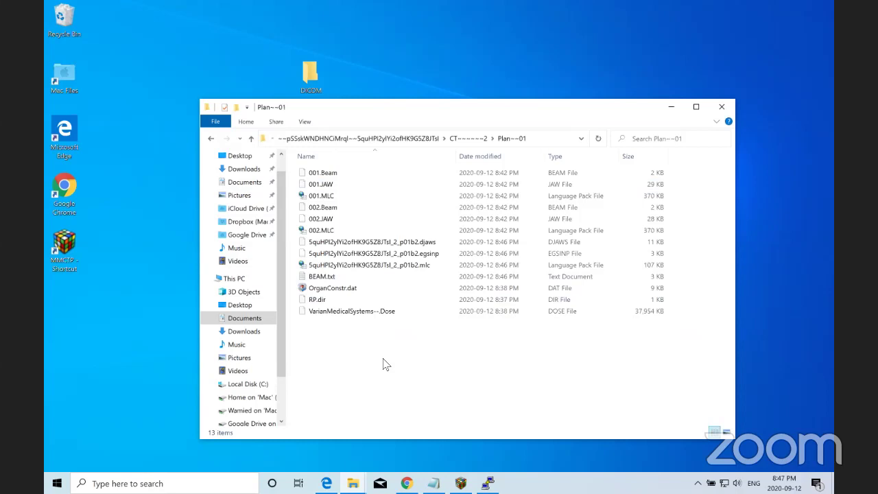
right_click(419, 253)
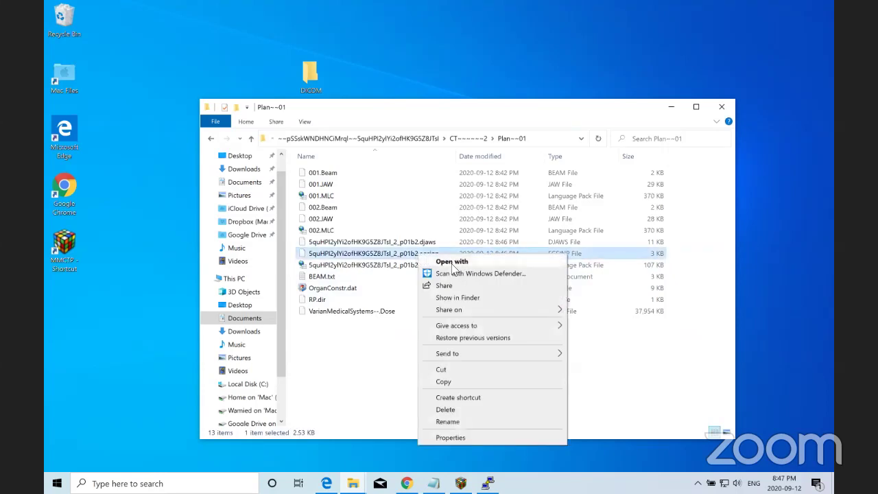
left_click(450, 437)
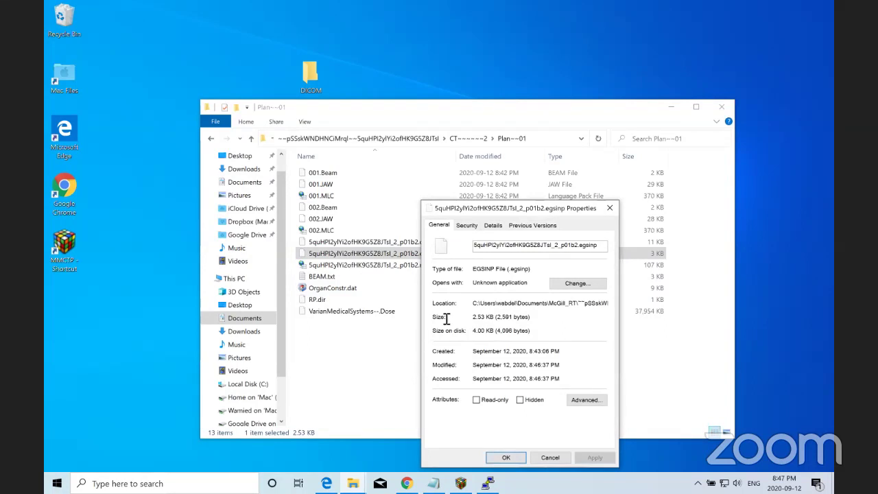
left_click_drag(480, 208, 314, 107)
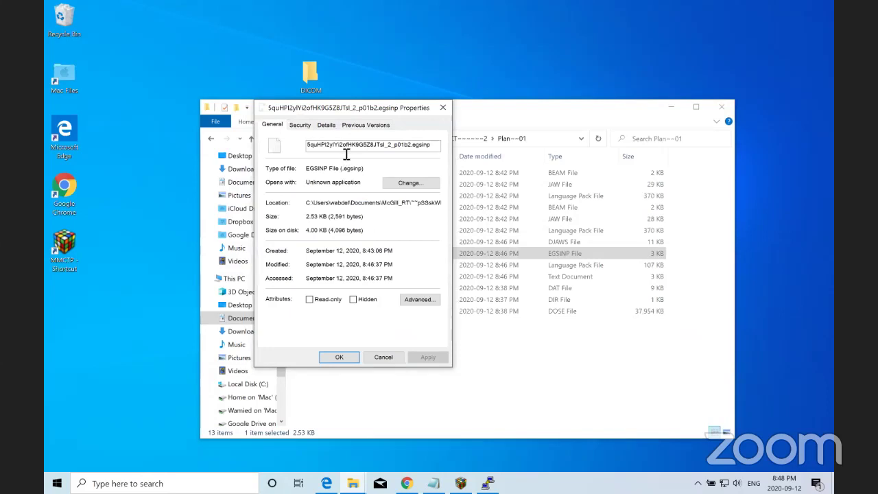
left_click_drag(346, 154, 463, 158)
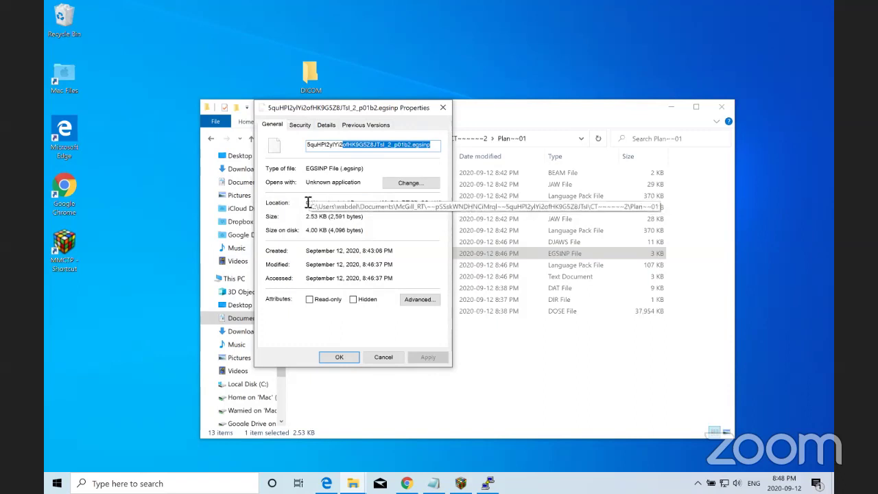
left_click_drag(308, 202, 456, 203)
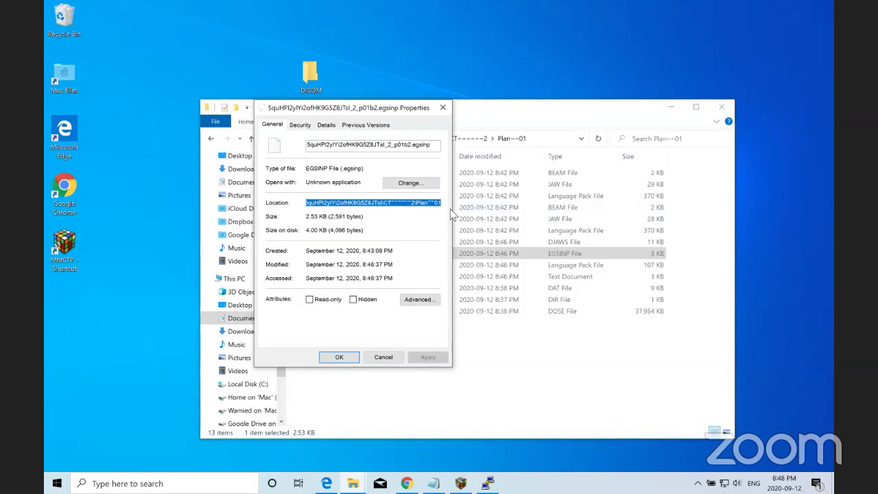
right_click(399, 206)
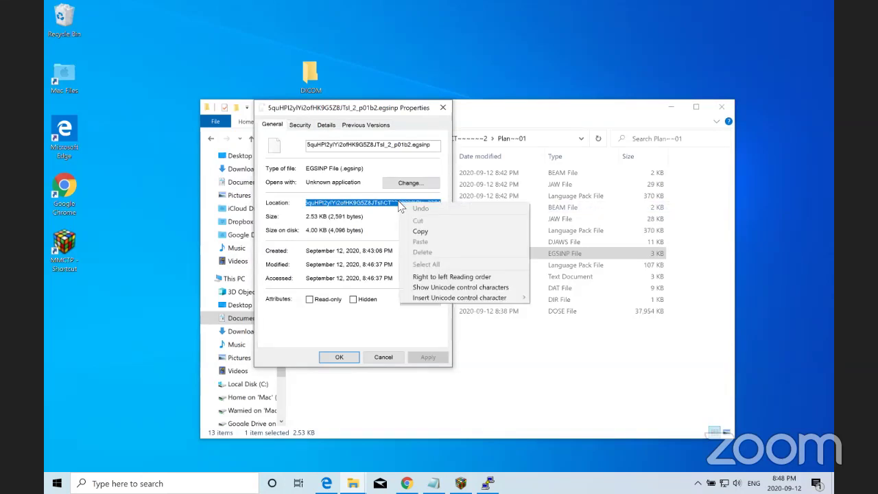
- Reposition and widen the Plan~~01 window so the full folder path fits
left_click(516, 114)
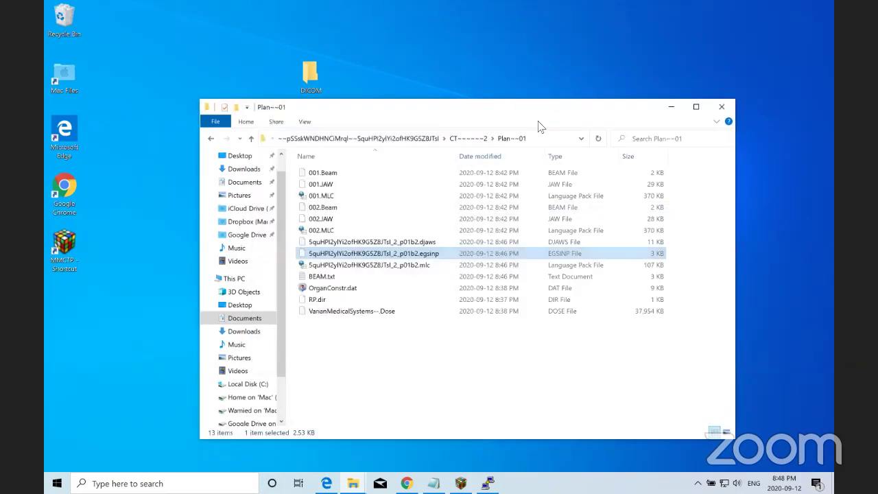
left_click_drag(536, 118, 431, 103)
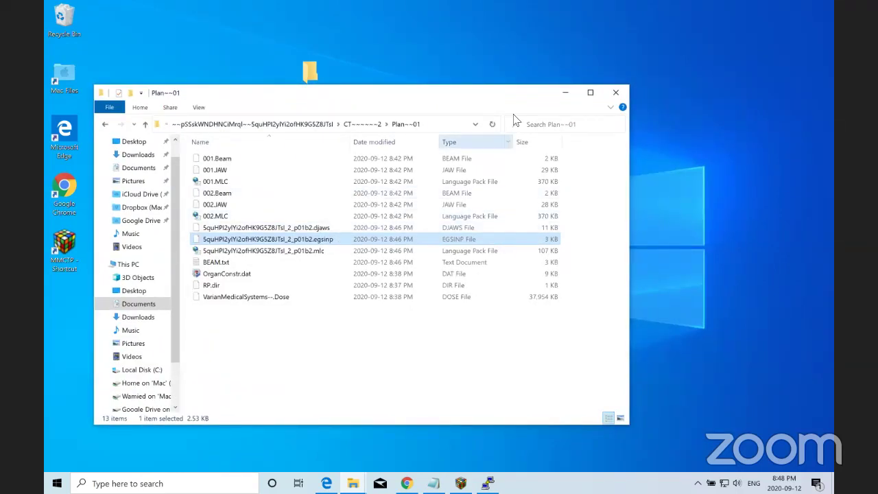
left_click(590, 94)
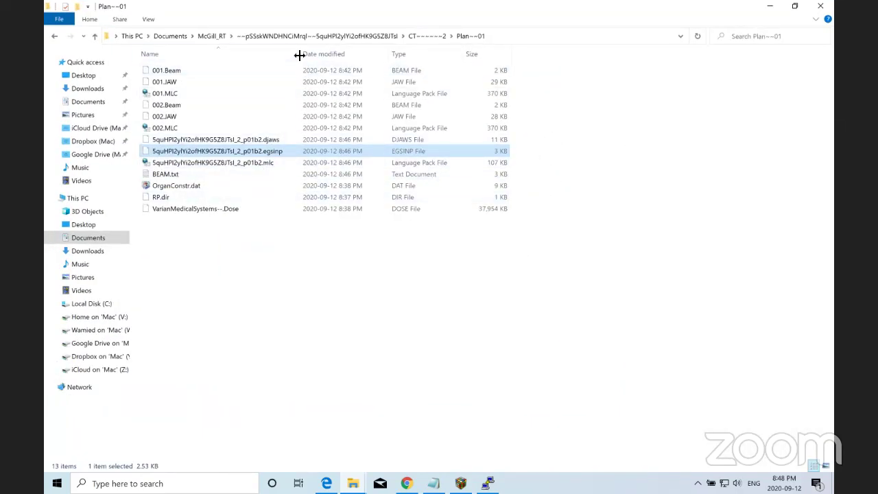
left_click_drag(300, 55, 316, 55)
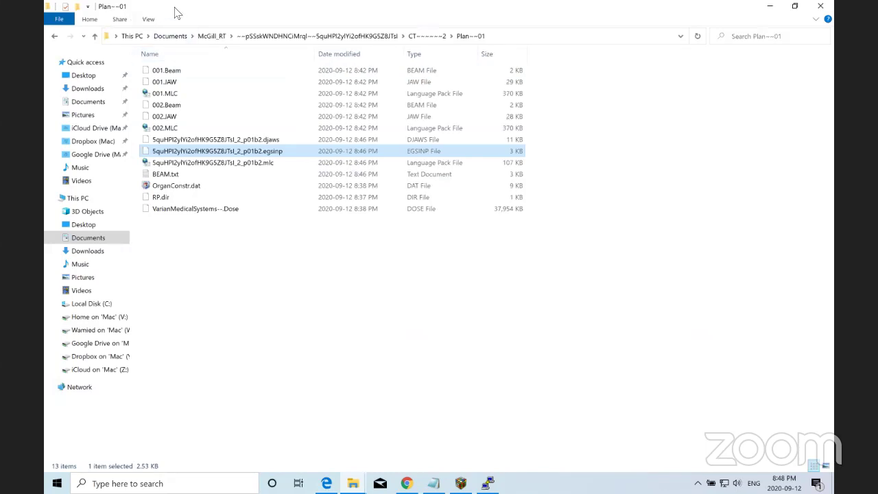
key("super+Down")
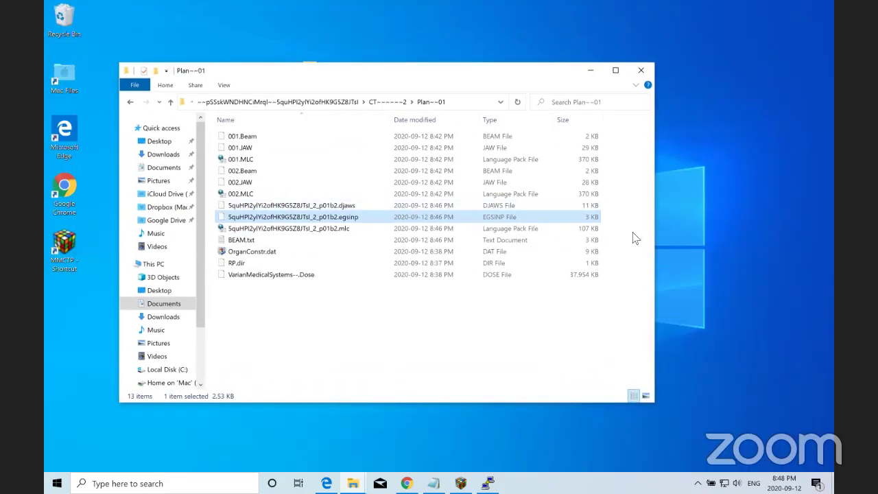
left_click_drag(655, 231, 779, 231)
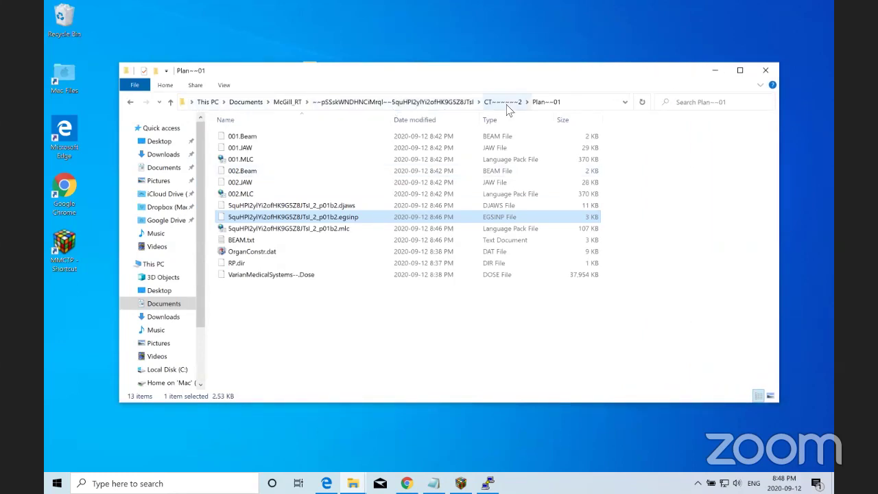
- Inspect the Location path in the .egsinp file's Properties, then close the dialog
right_click(295, 218)
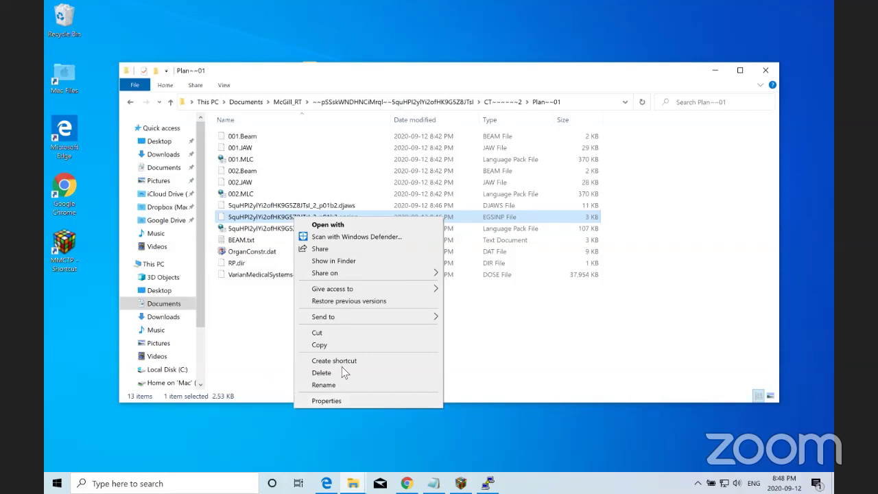
left_click(336, 401)
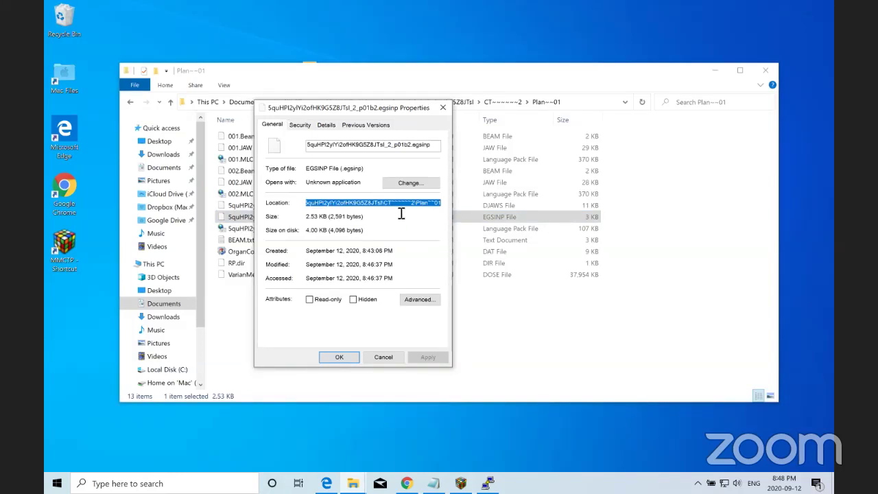
left_click_drag(402, 203, 478, 204)
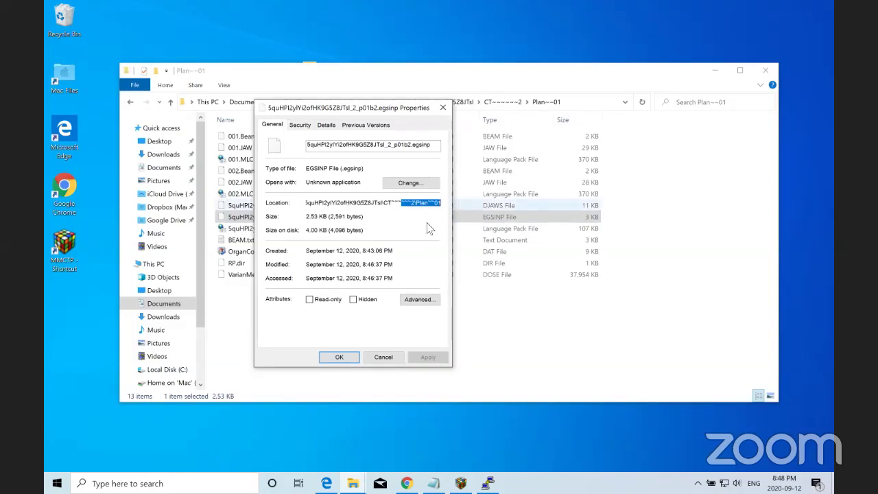
left_click(383, 358)
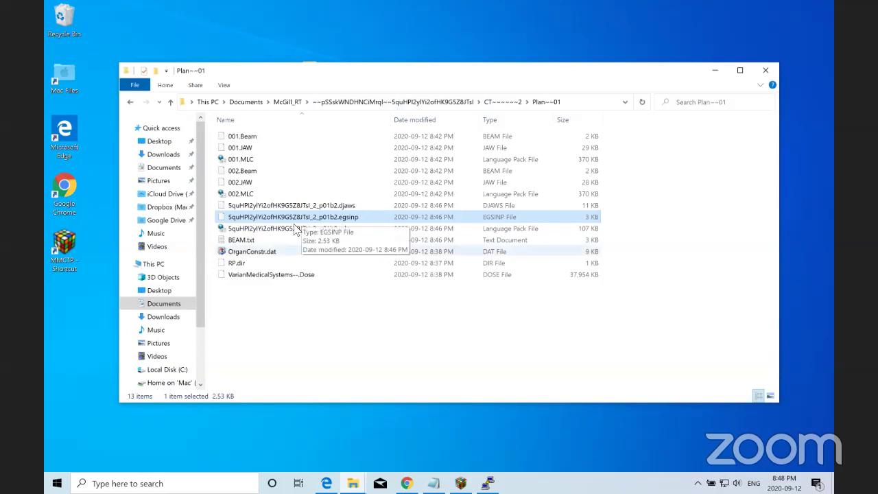
right_click(293, 221)
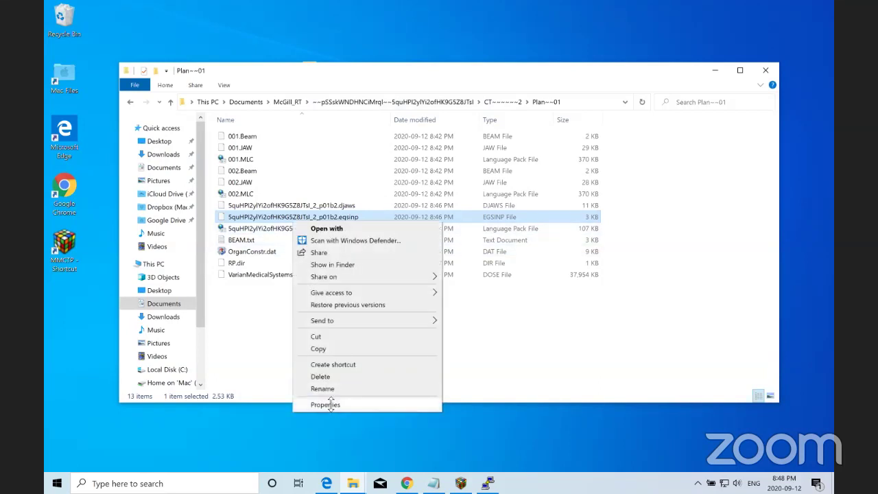
left_click(392, 401)
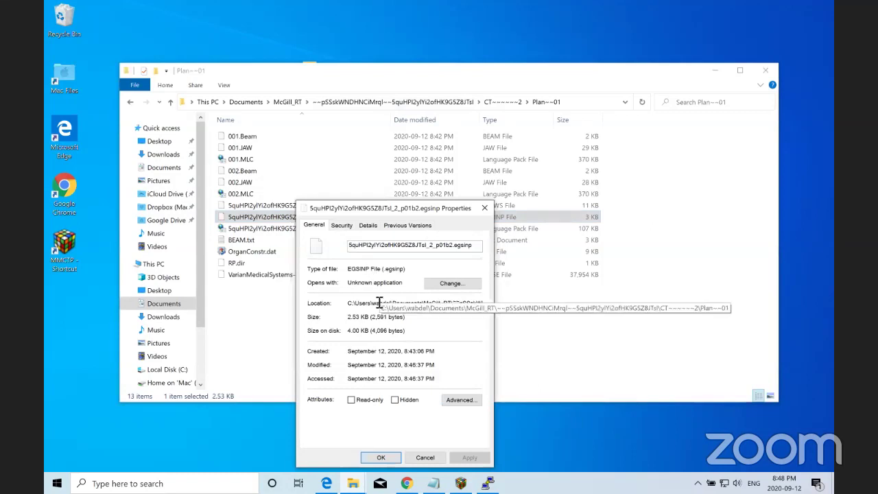
left_click_drag(379, 302, 154, 148)
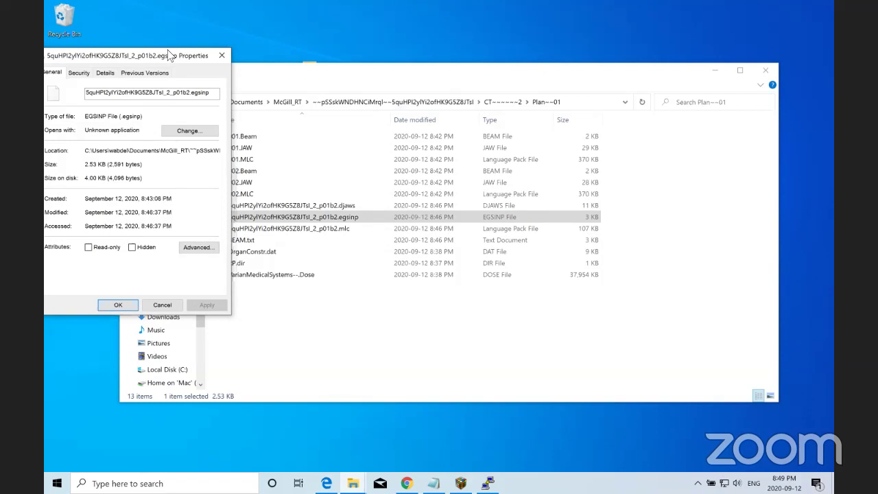
left_click_drag(168, 54, 501, 185)
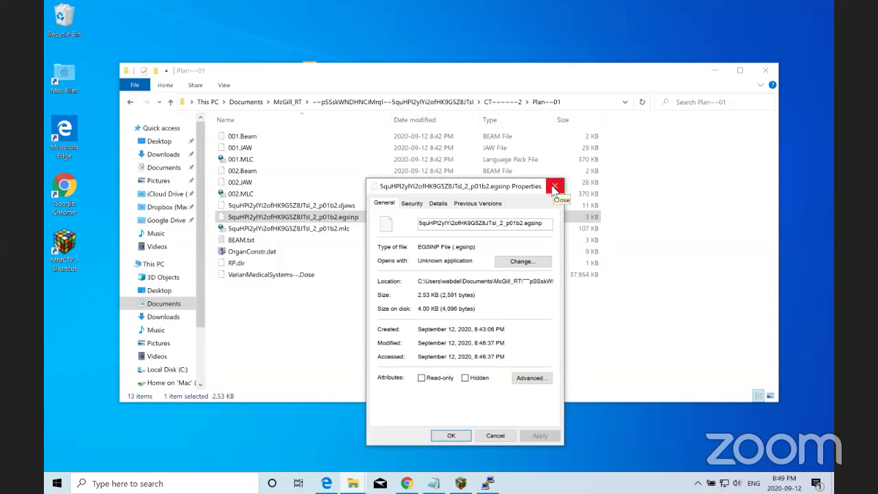
left_click(554, 187)
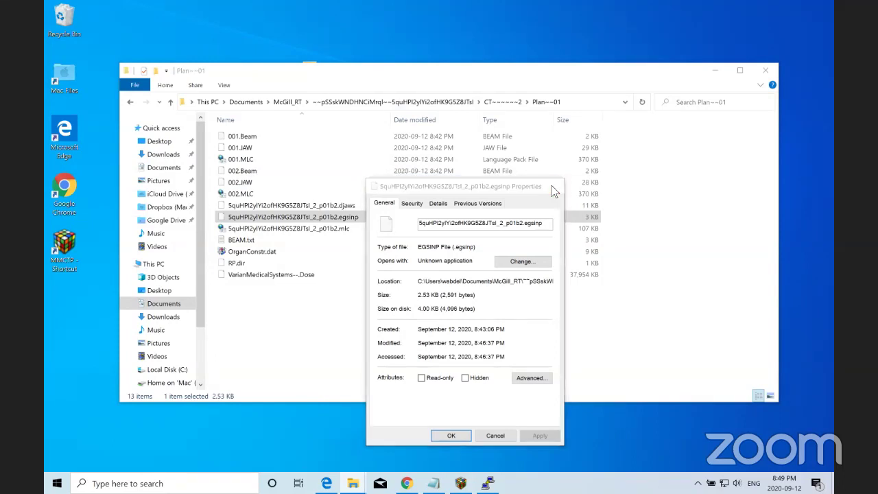
- Move the BEAMnrc, DICOM and McGill_RT folders from Documents onto Local Disk (C:)
left_click(171, 103)
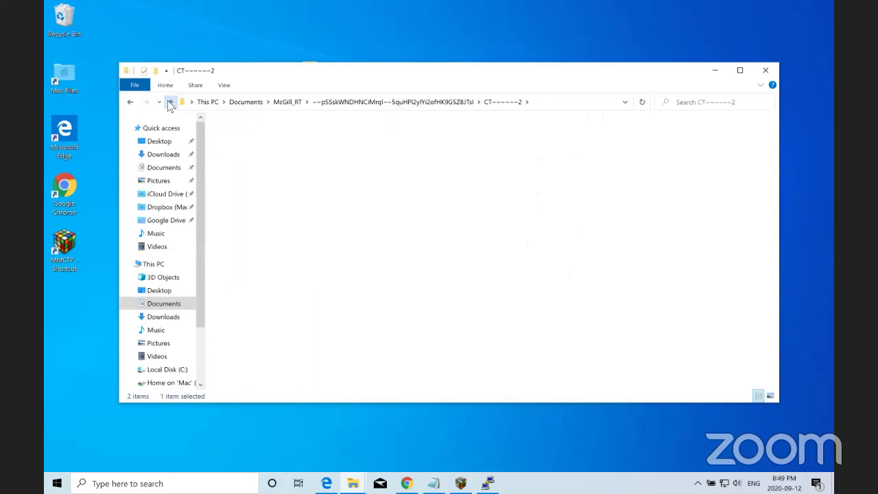
left_click(169, 103)
left_click(169, 103)
left_click(169, 102)
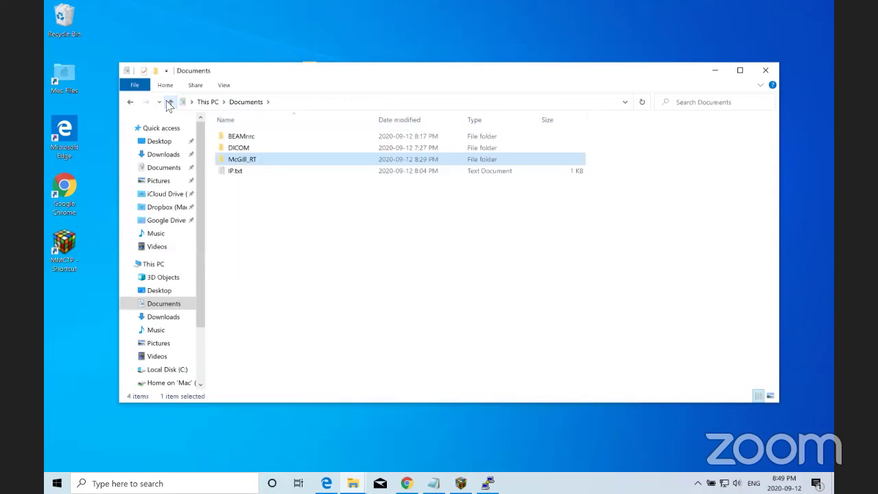
left_click(169, 103)
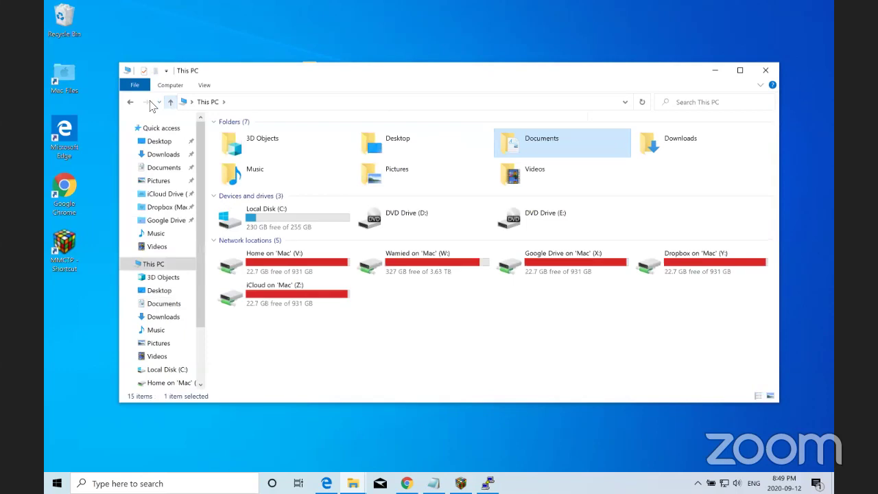
left_click(131, 103)
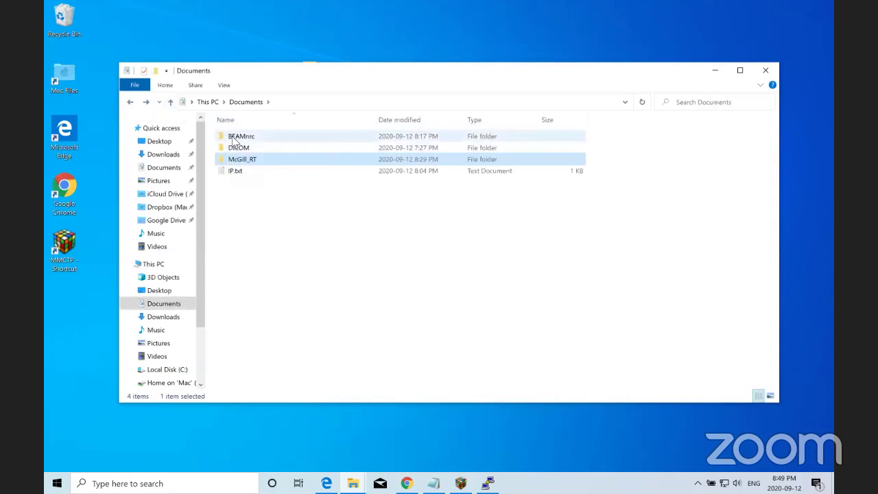
left_click(236, 137, "shift")
left_click(70, 73)
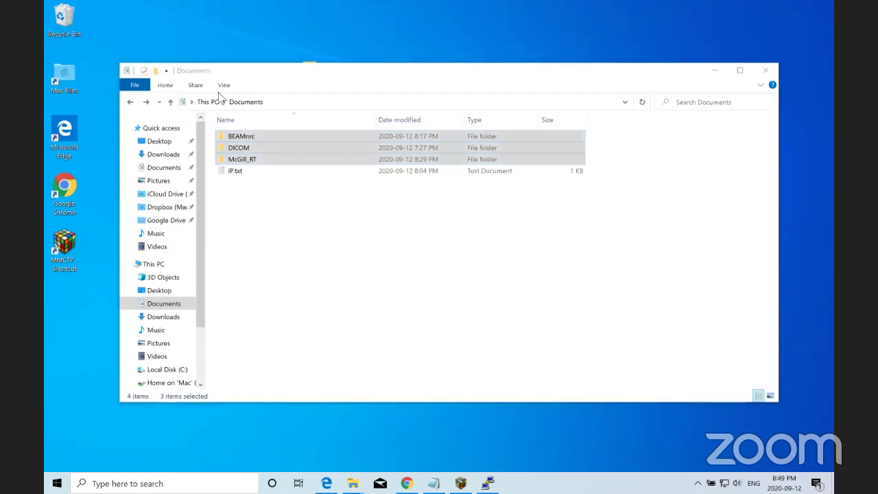
left_click_drag(284, 85, 476, 62)
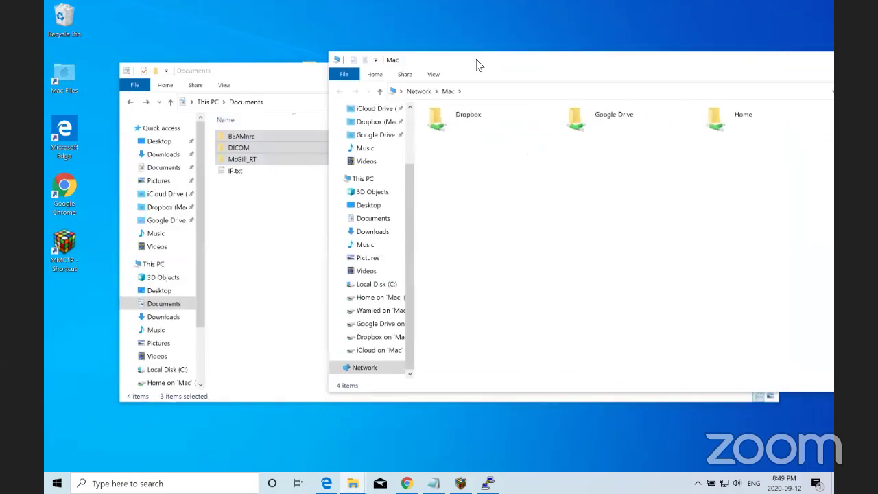
left_click(372, 286)
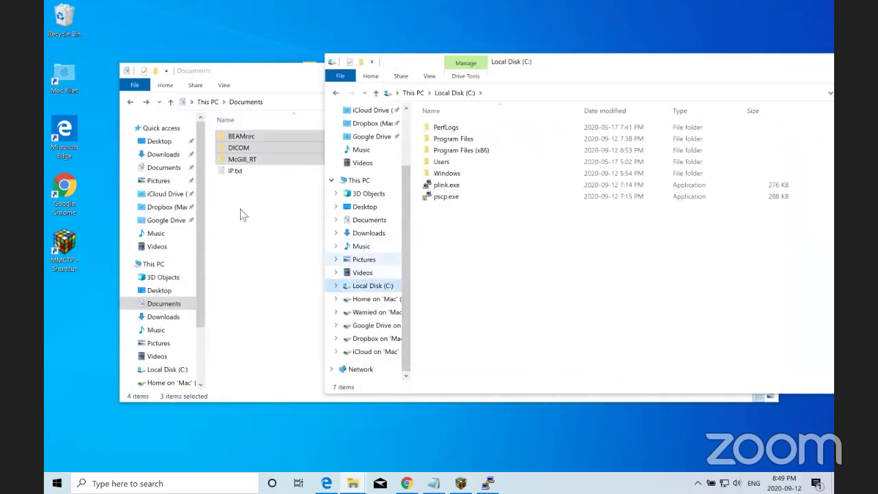
left_click_drag(226, 162, 458, 298)
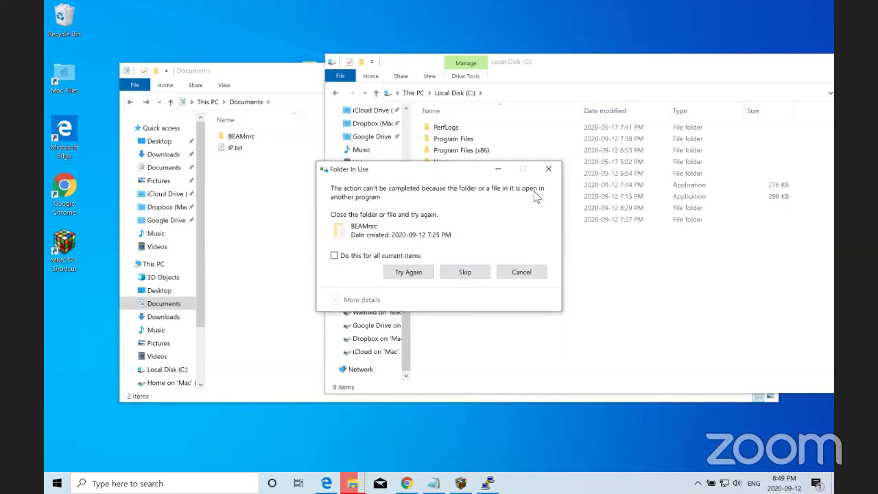
- Close MMCTP and its child windows, retry the blocked move, and relaunch MMCTP
left_click(460, 483)
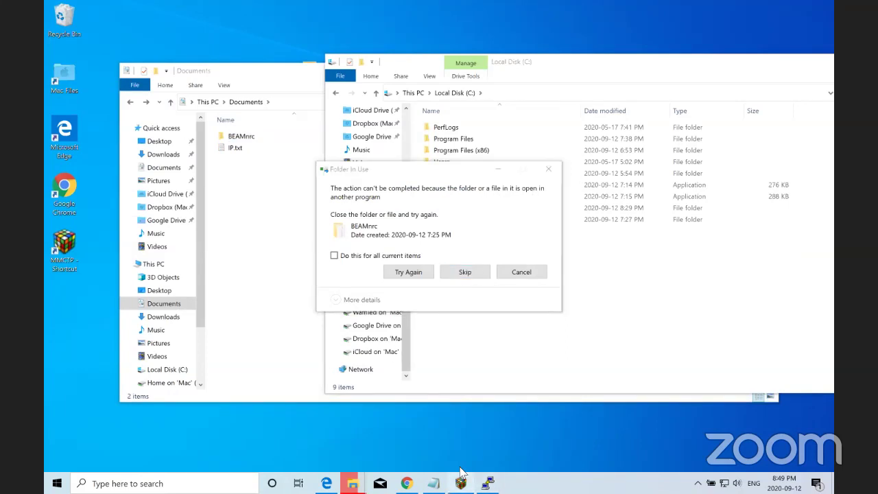
left_click(204, 451)
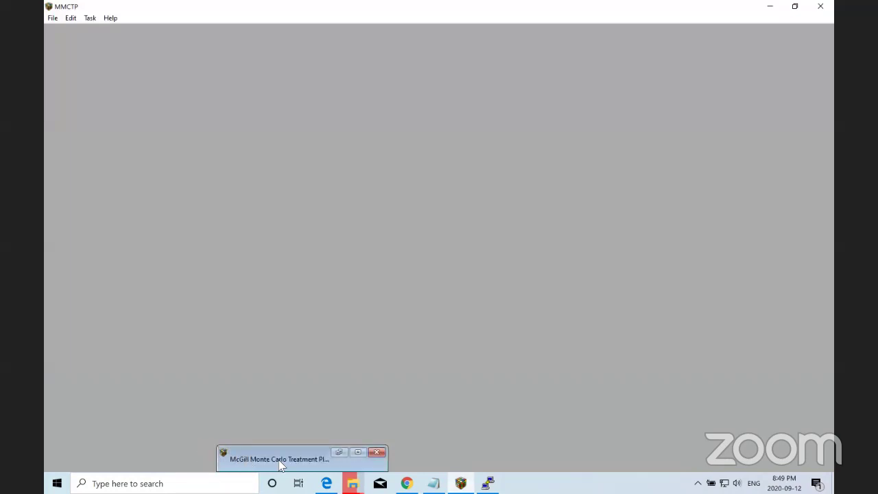
left_click(377, 452)
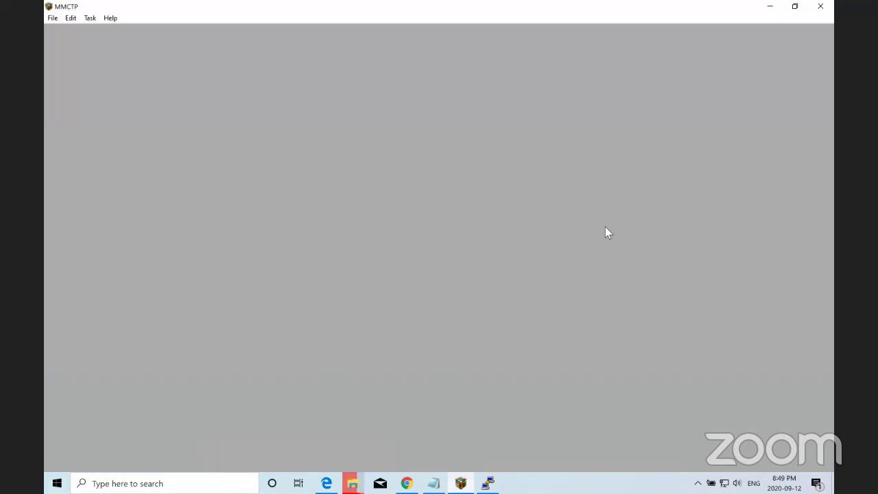
left_click(820, 9)
left_click(408, 273)
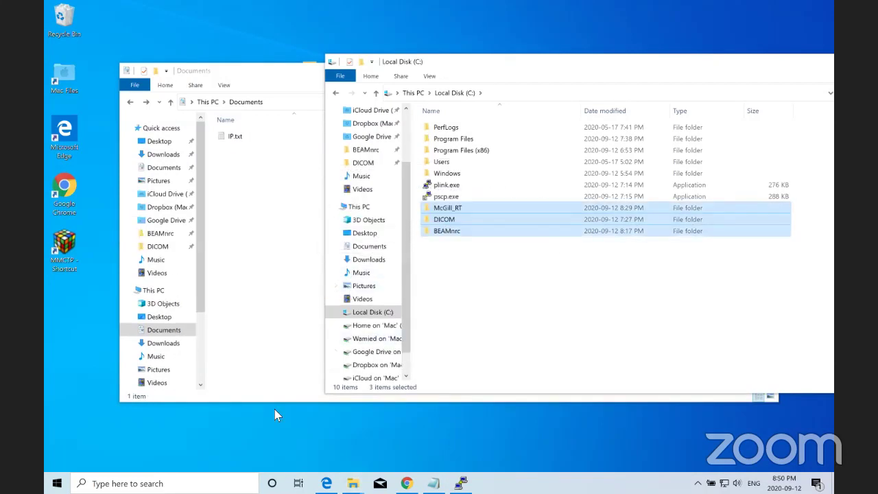
double_click(74, 247)
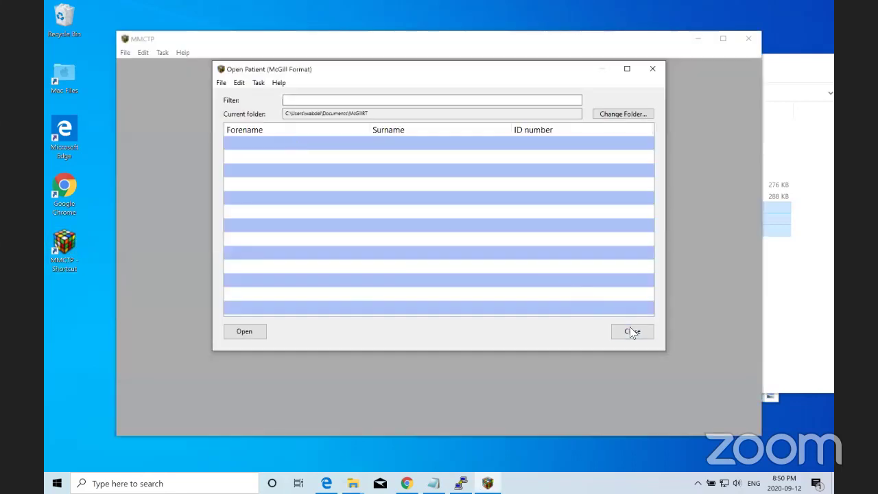
- Open the Folder location preferences in System admin settings
left_click(631, 332)
left_click(126, 52)
key("Right")
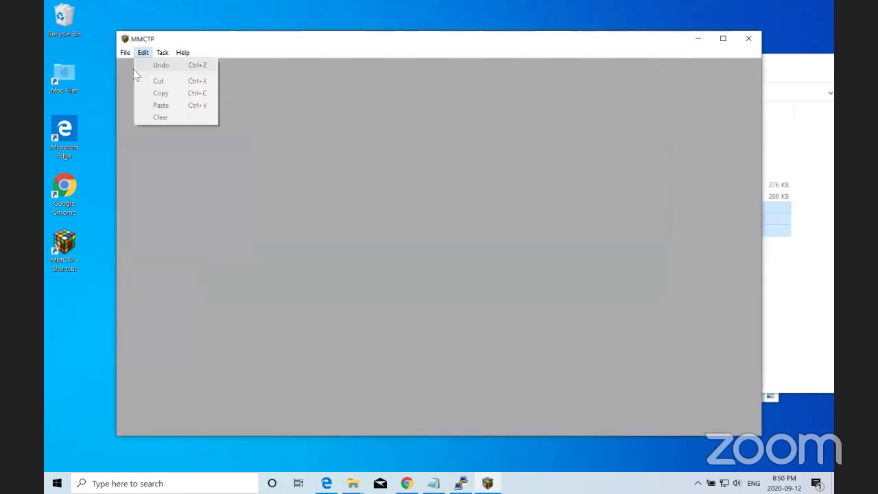
key("Left")
mouse_move(147, 126)
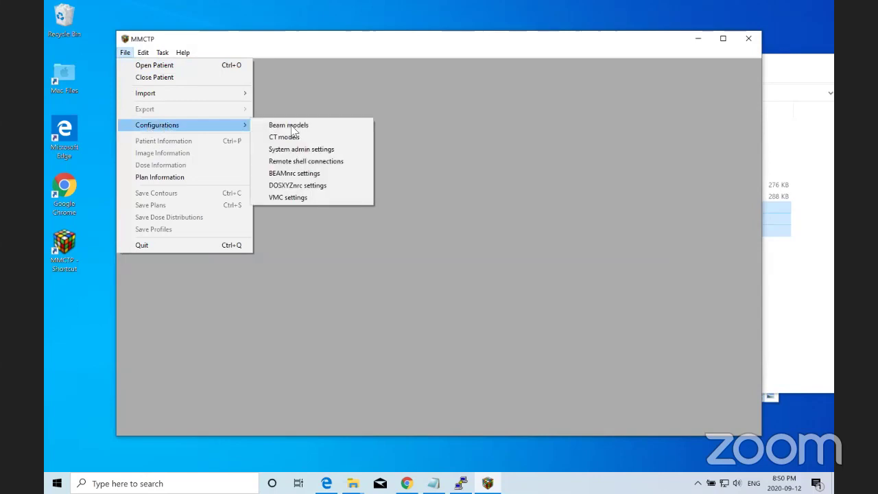
left_click(299, 149)
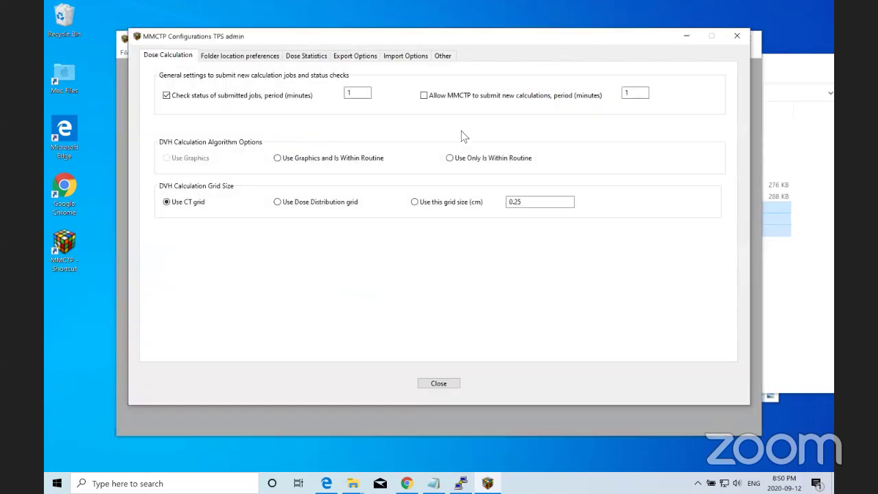
left_click(224, 56)
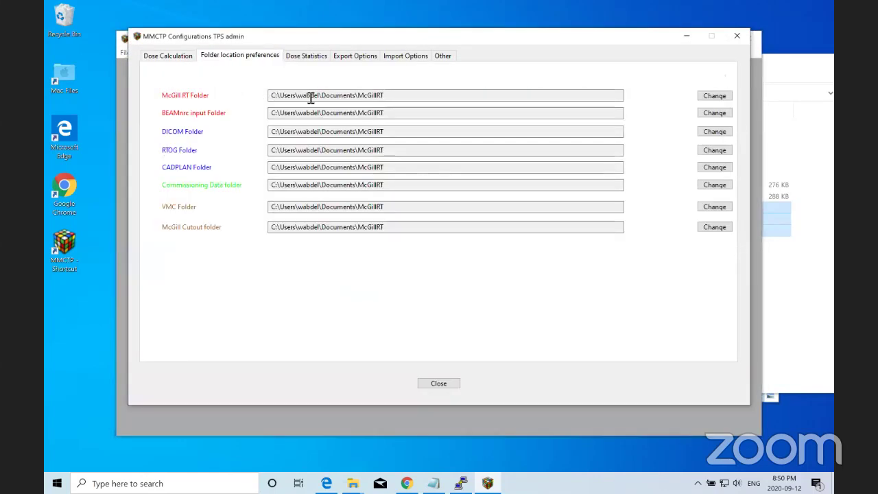
- Point the McGill RT folder to C:\McGill_RT
left_click(714, 95)
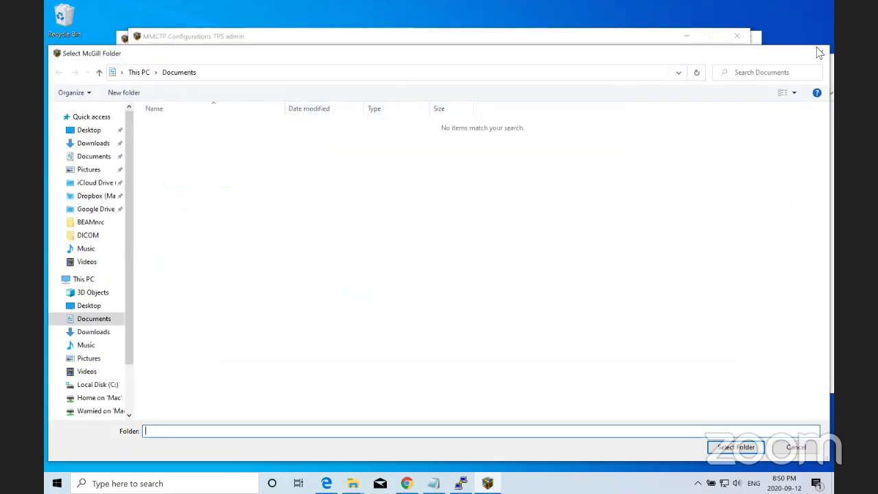
left_click(819, 52)
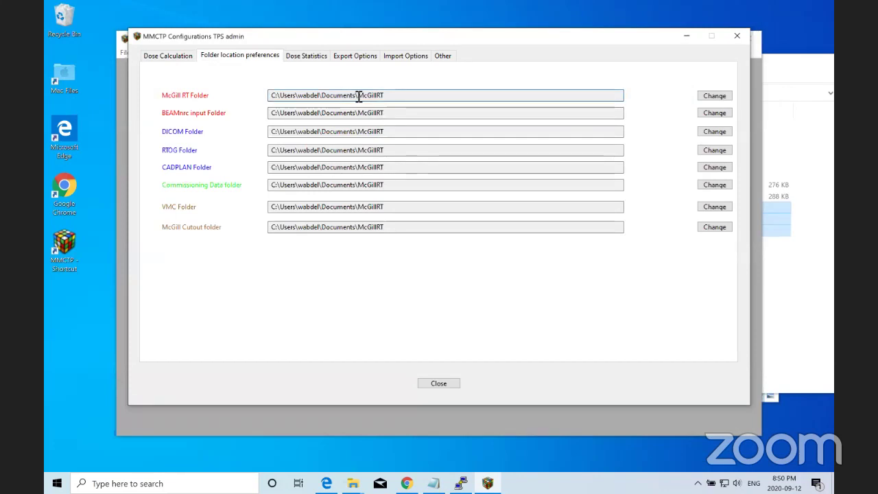
left_click(714, 95)
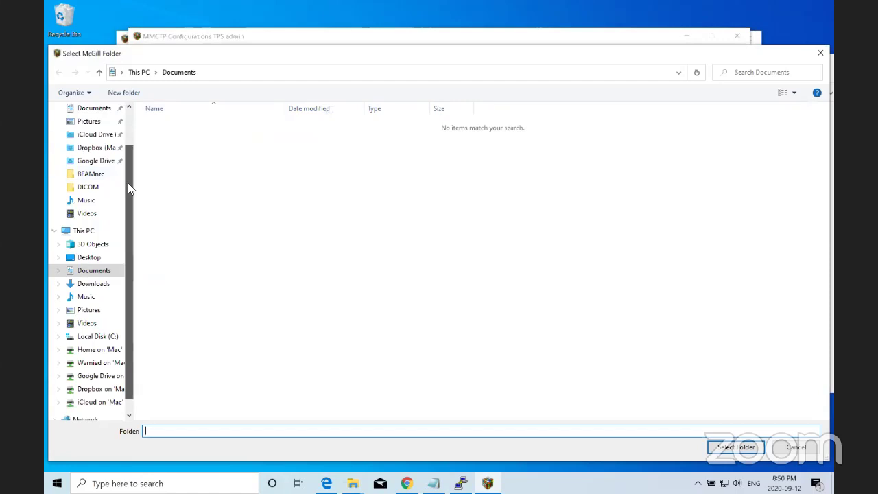
left_click(97, 336)
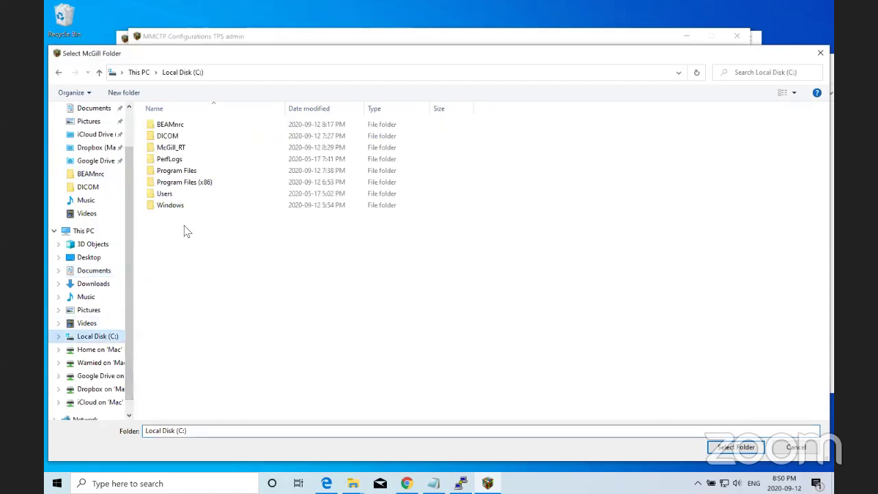
left_click(173, 147)
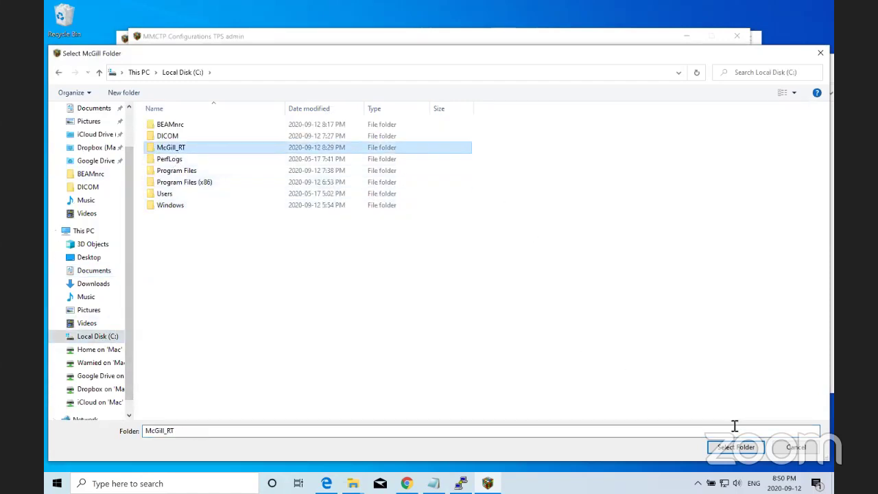
left_click(732, 446)
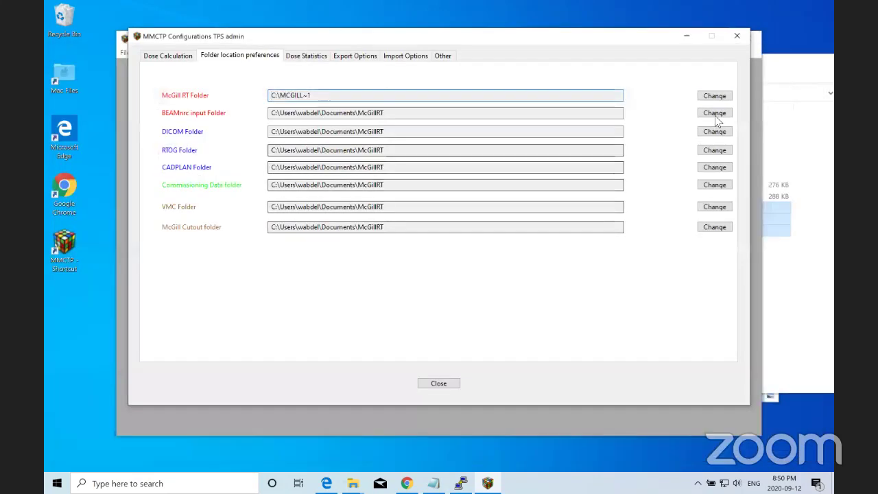
- Point the BEAMnrc input folder to C:\BEAMnrc and the DICOM folder to C:\DICOM
left_click(713, 113)
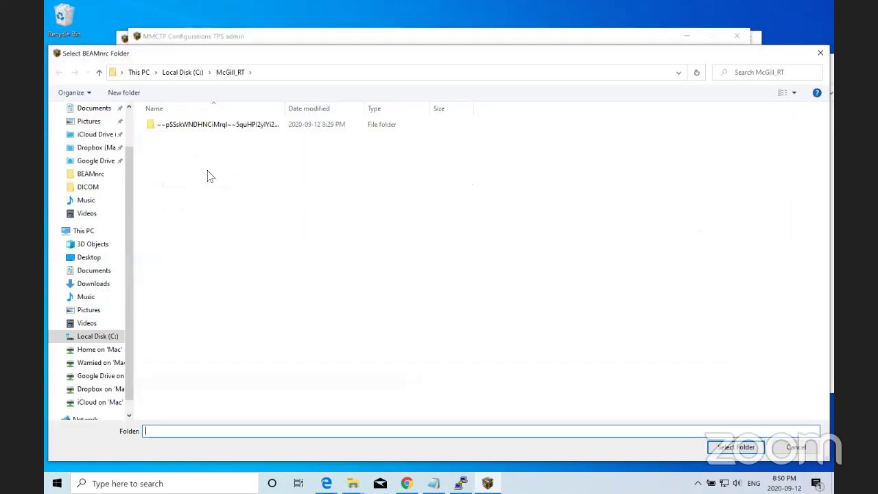
left_click(183, 72)
left_click(175, 127)
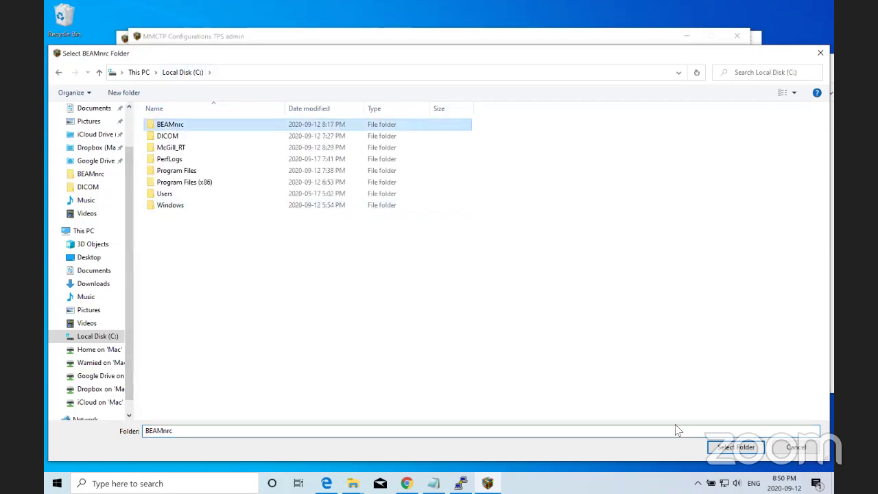
left_click(726, 446)
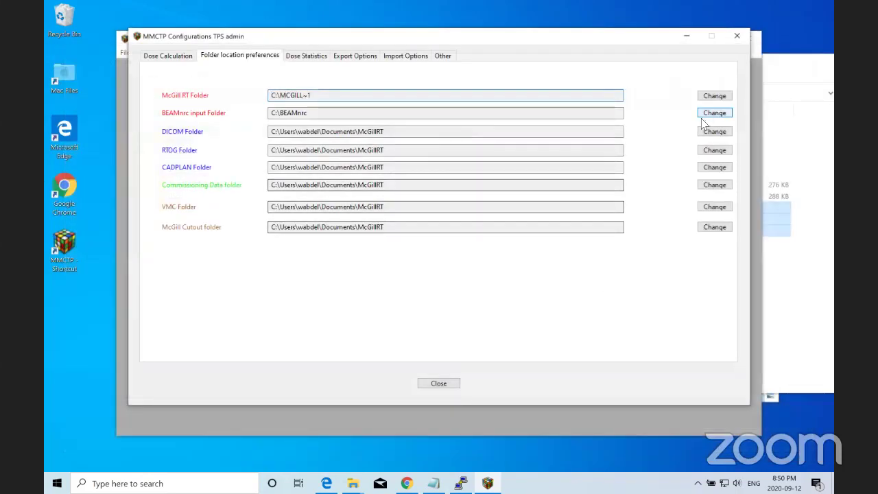
left_click_drag(655, 41, 575, 61)
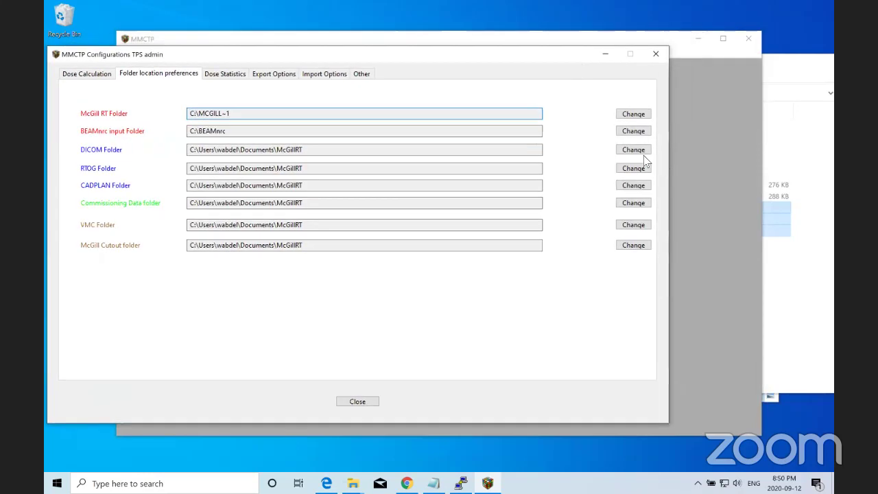
left_click(625, 150)
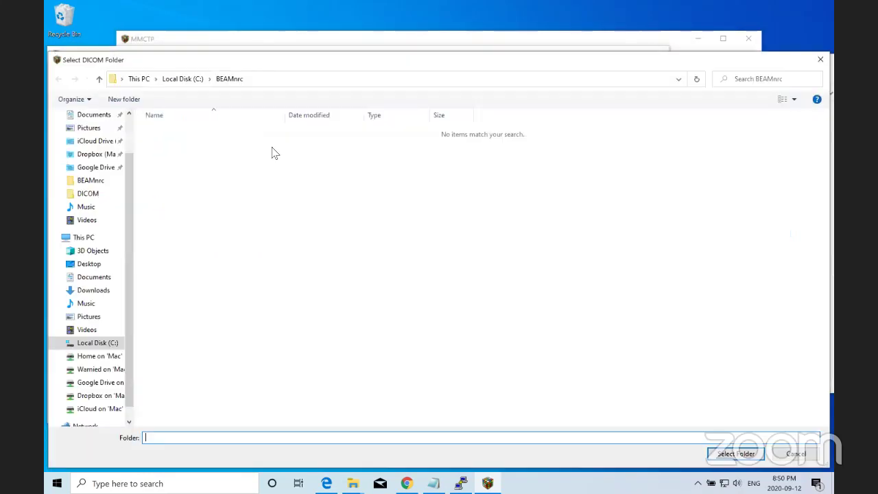
left_click(176, 77)
left_click(171, 141)
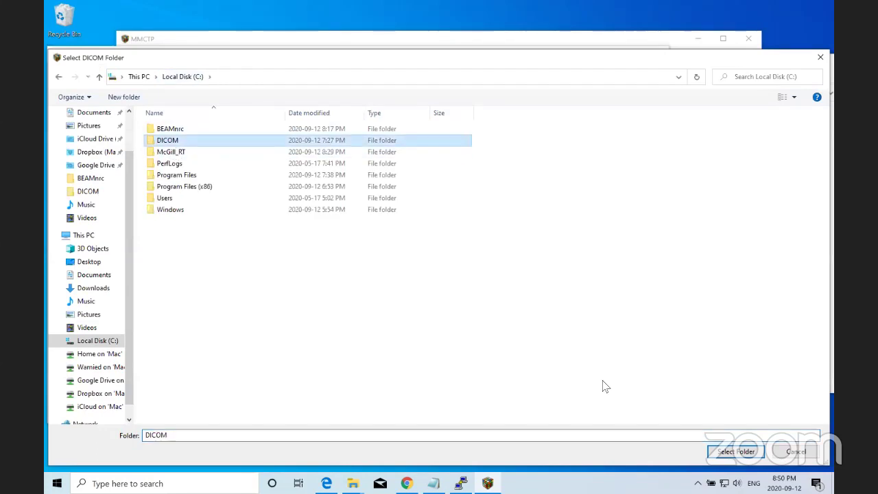
left_click(735, 452)
- Close the admin settings, minimize File Explorer, and close MMCTP to apply the folders
left_click(357, 401)
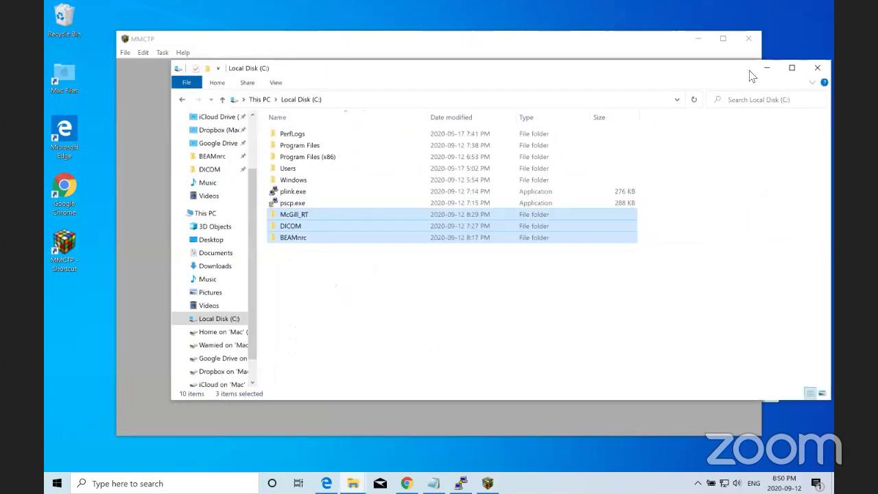
left_click(742, 63)
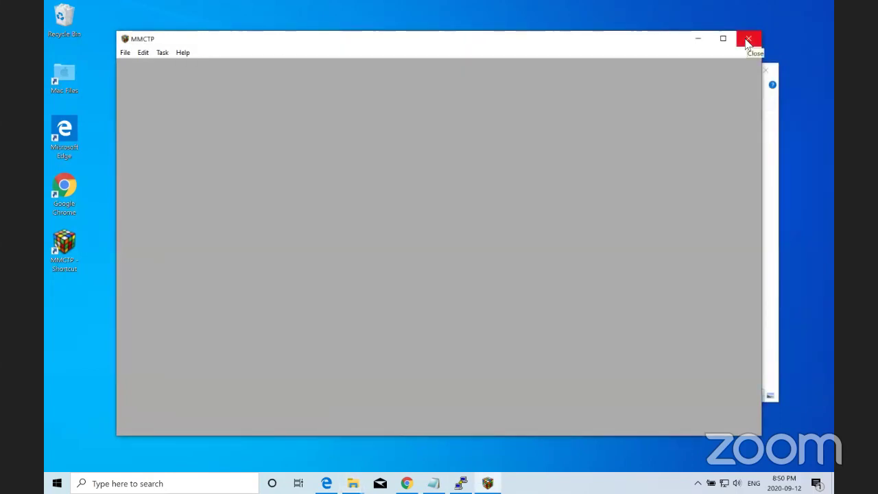
left_click(747, 42)
- Relaunch MMCTP and open the patient's CT series, showing plan FP1M_LUNG-2's two TrueBeam_Rose 6 beams
double_click(69, 251)
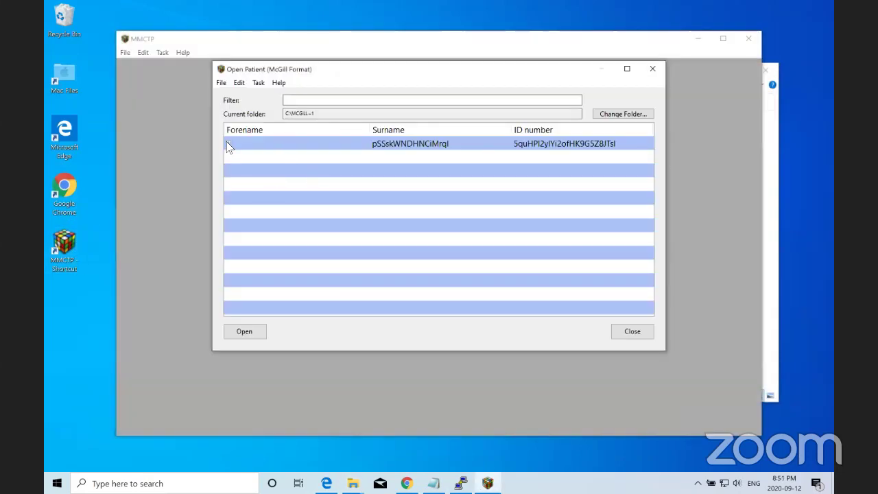
left_click(228, 144)
left_click(249, 157)
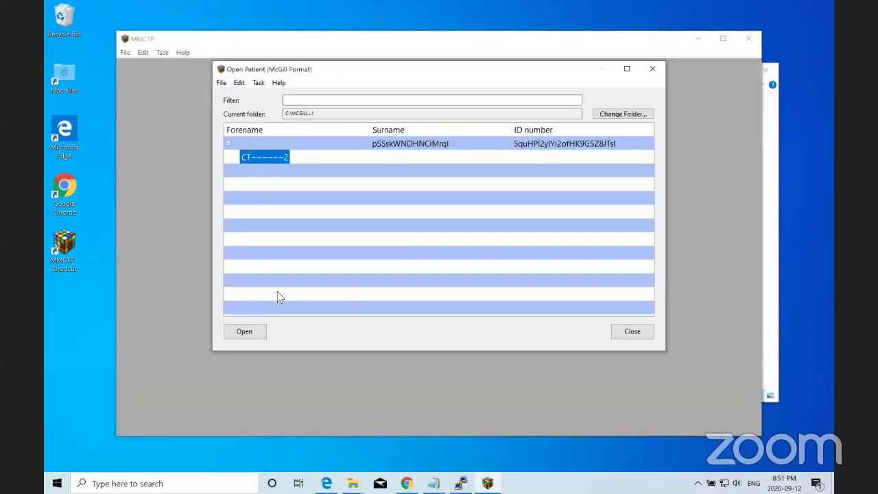
left_click(244, 331)
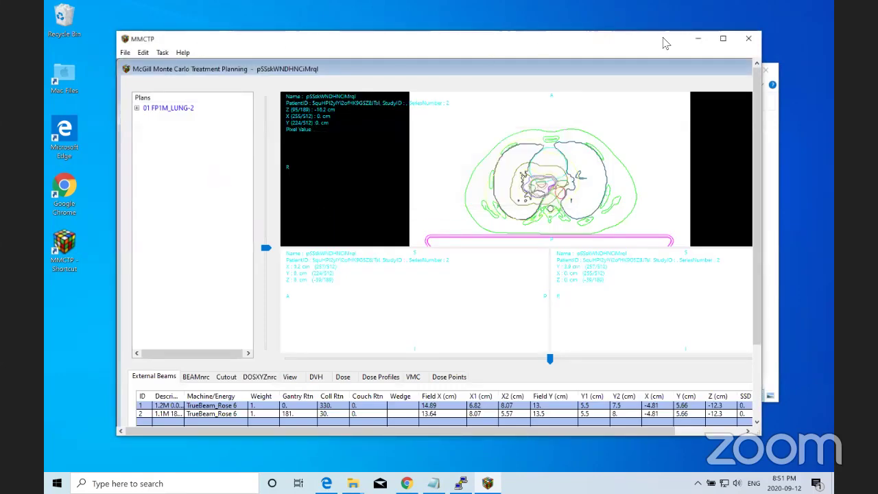
left_click(723, 38)
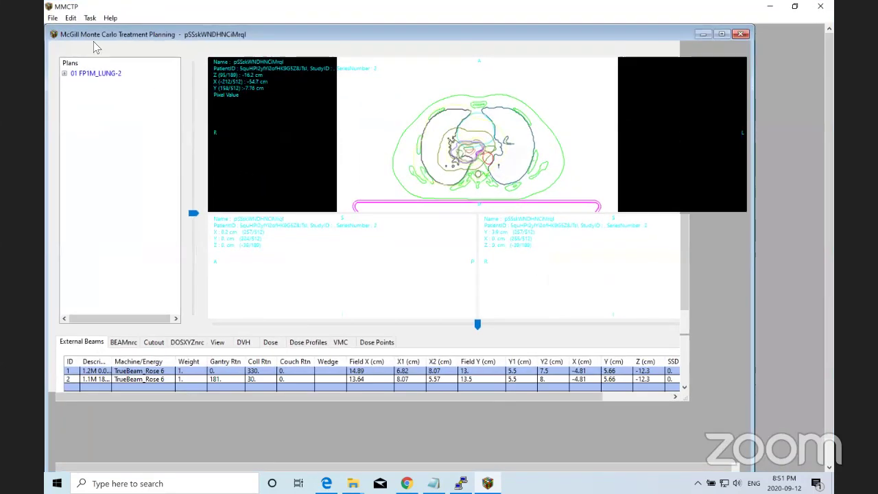
- Open the BEAMnrc settings window for beam 1 from the BEAMnrc calculation list
left_click(132, 370)
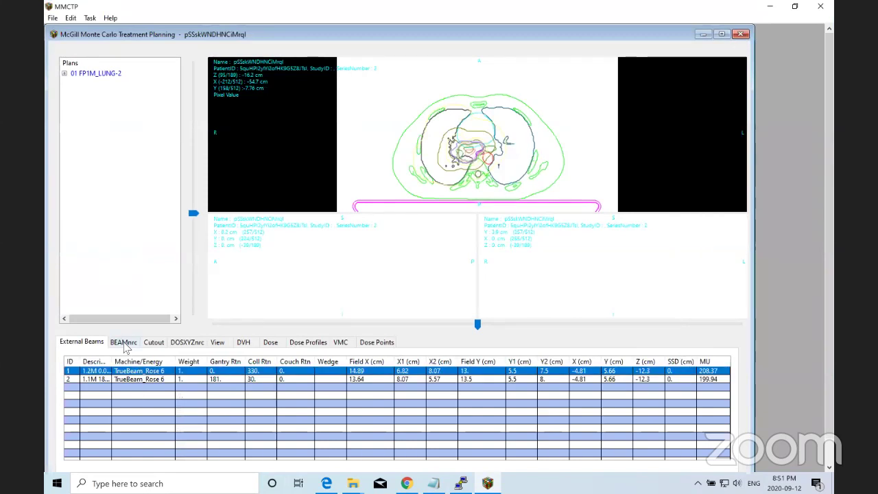
left_click(124, 343)
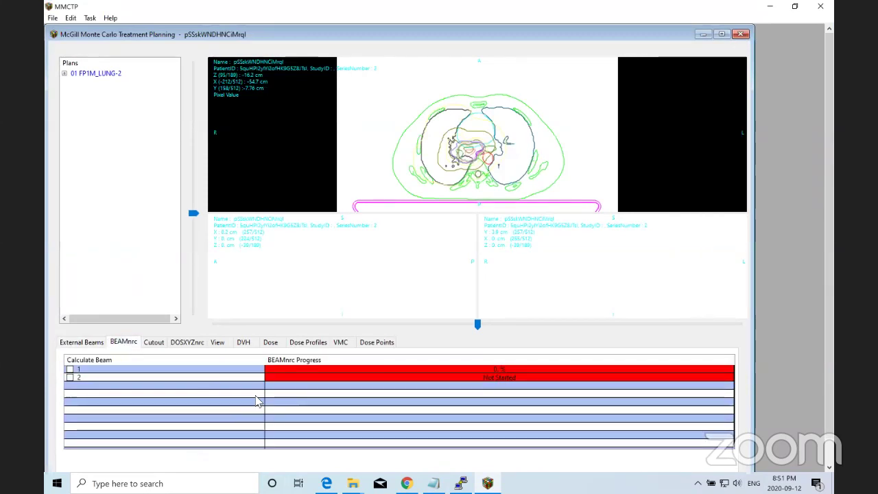
double_click(255, 371)
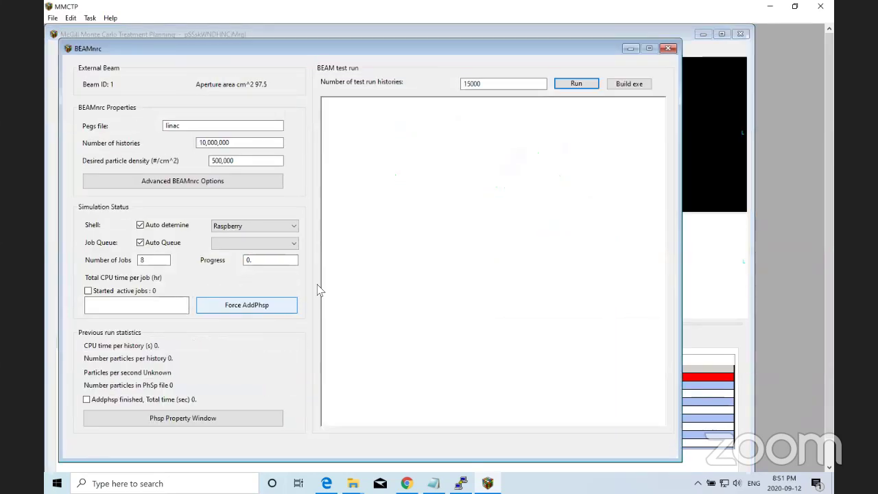
- Run the 15000-history test for beam 1 and review its output statistics
left_click(573, 85)
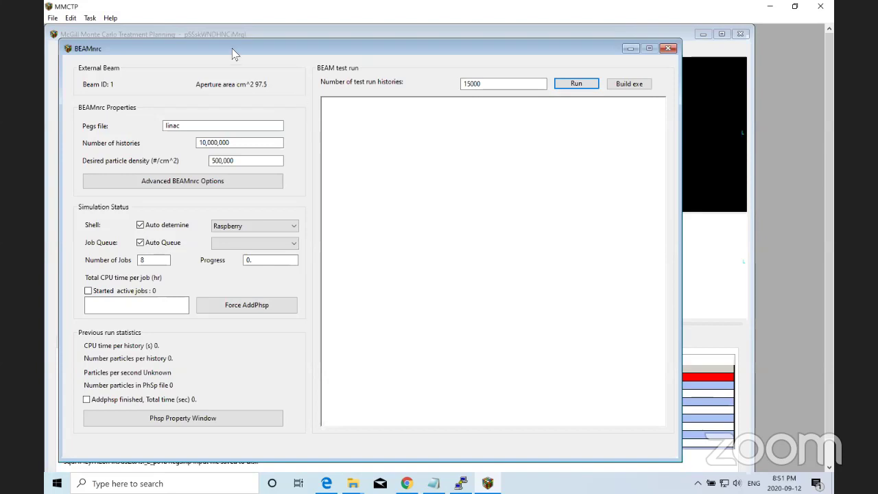
left_click_drag(231, 48, 236, 33)
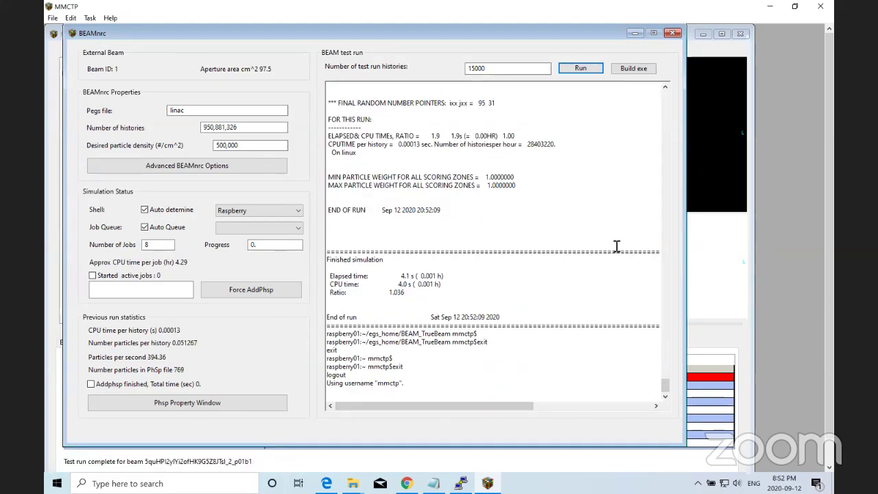
mouse_move(662, 386)
left_mouse_down()
mouse_move(667, 364)
mouse_move(666, 383)
left_mouse_up()
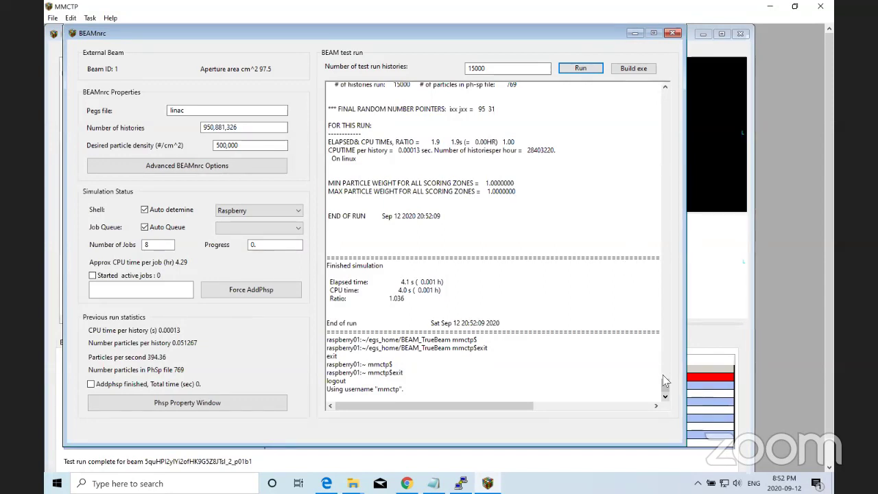
scroll(665, 386, "up", 1)
scroll(665, 386, "up", 1)
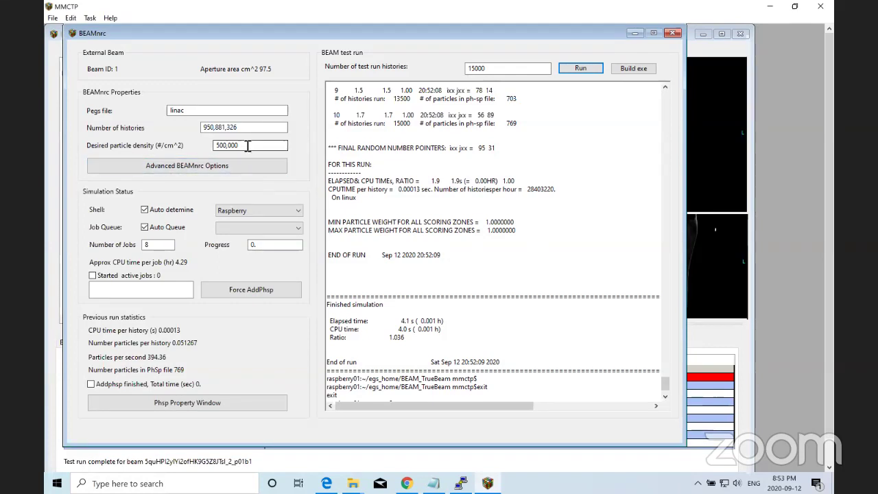
- Try particle density 100000, restore 500000, and set the number of jobs to 68
left_click_drag(248, 145, 203, 147)
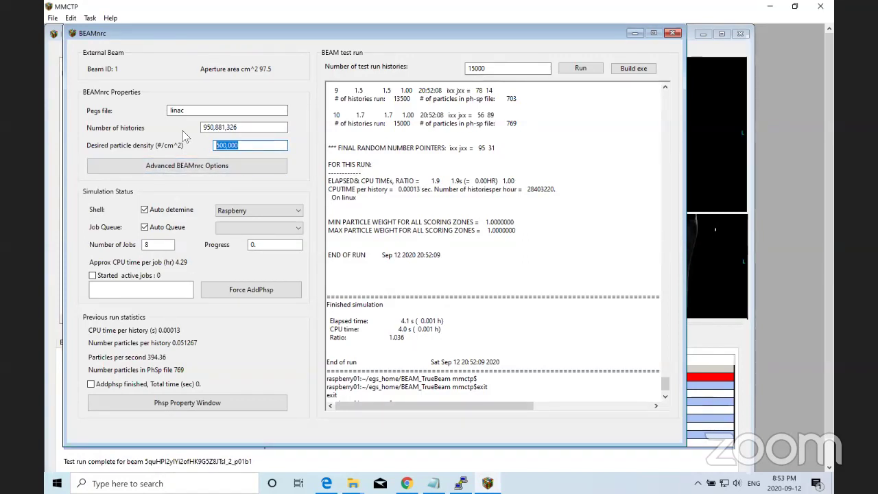
type("1000")
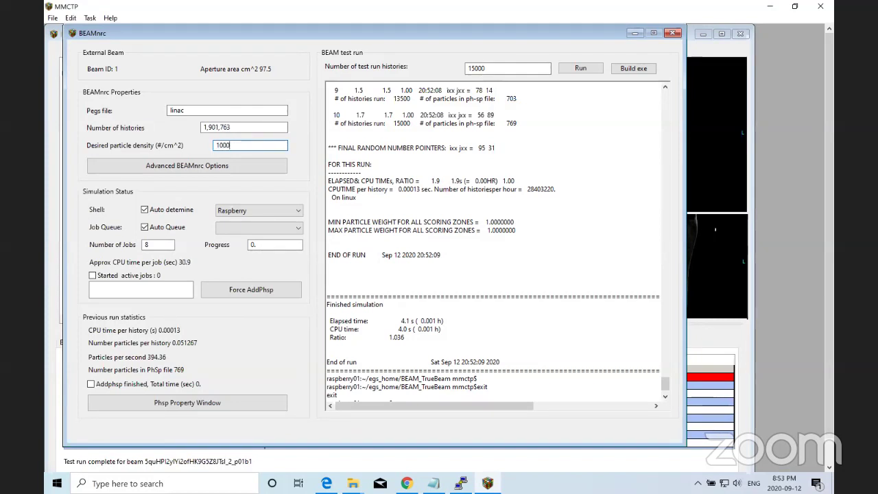
type("00")
key("BackSpace")
key("BackSpace")
key("BackSpace")
key("BackSpace")
key("BackSpace")
key("BackSpace")
type("500000")
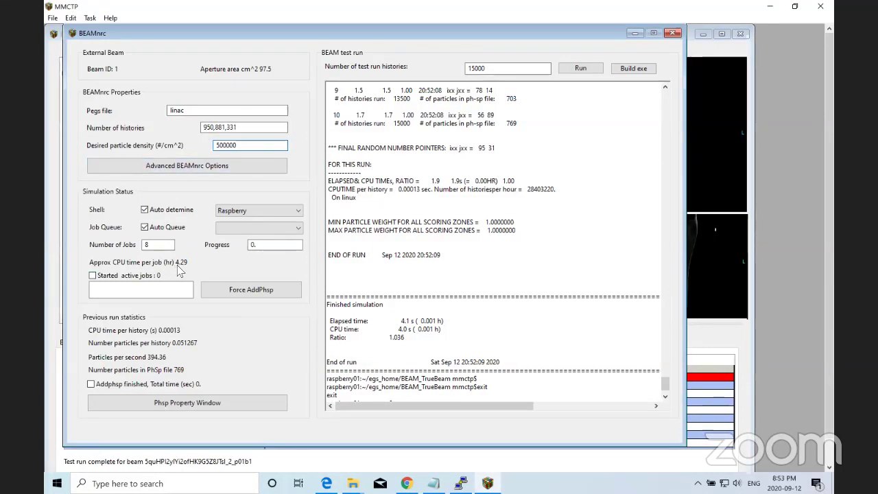
double_click(146, 245)
type("68")
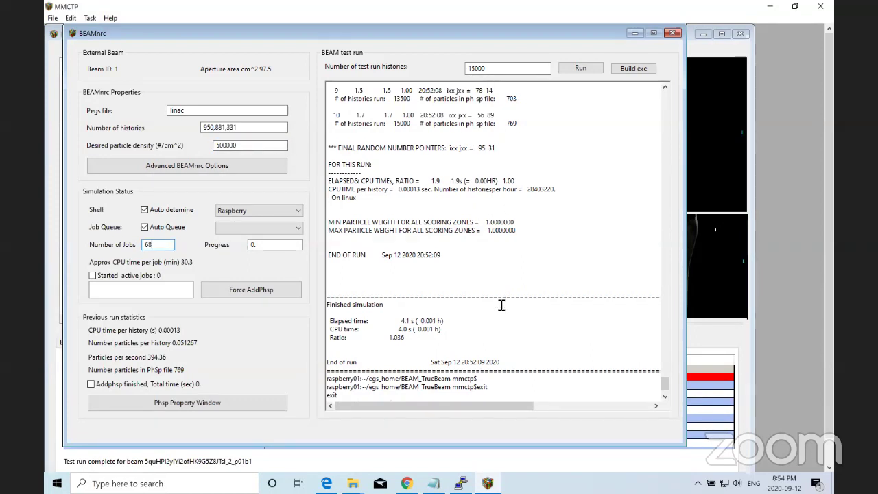
- Set beam 1 to 1,000,000 histories, keeping particle density at 500000
left_click(195, 141)
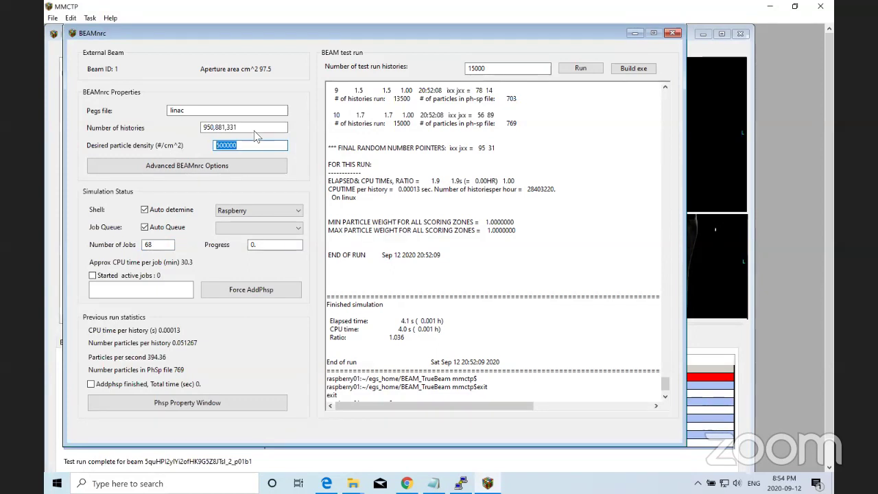
key("shift+Tab")
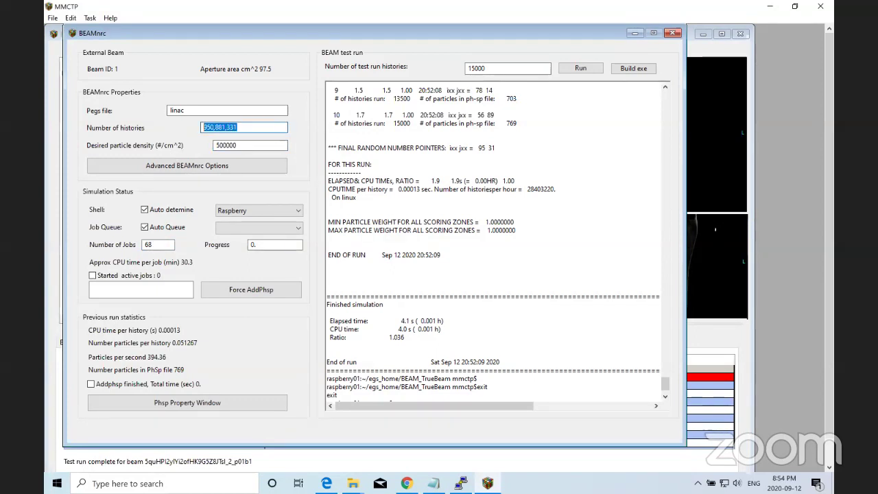
type("100000")
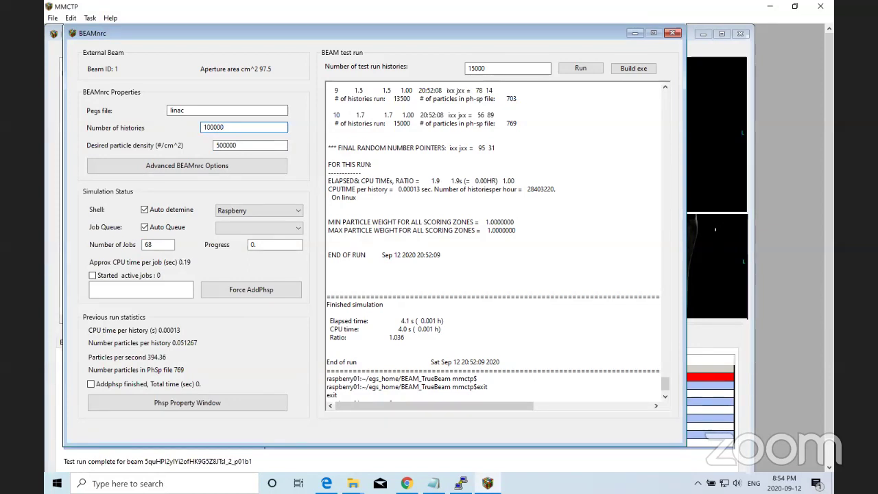
type("0")
left_click_drag(250, 145, 182, 145)
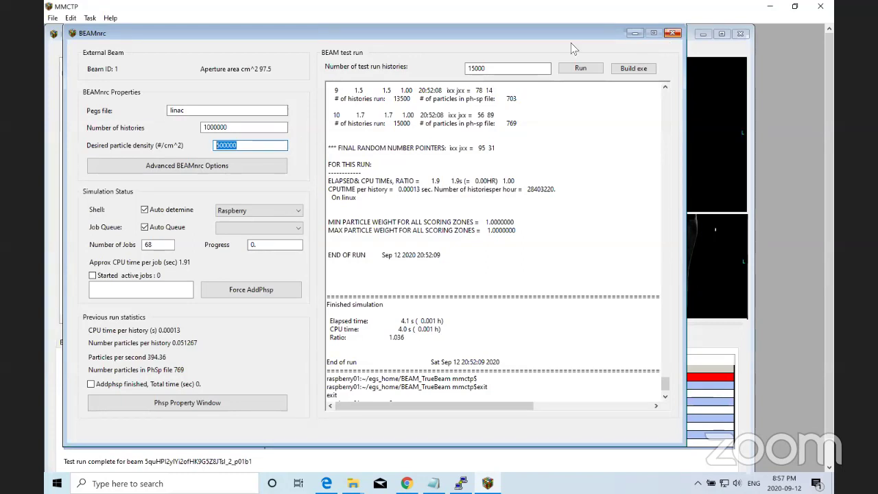
left_click_drag(270, 33, 273, 40)
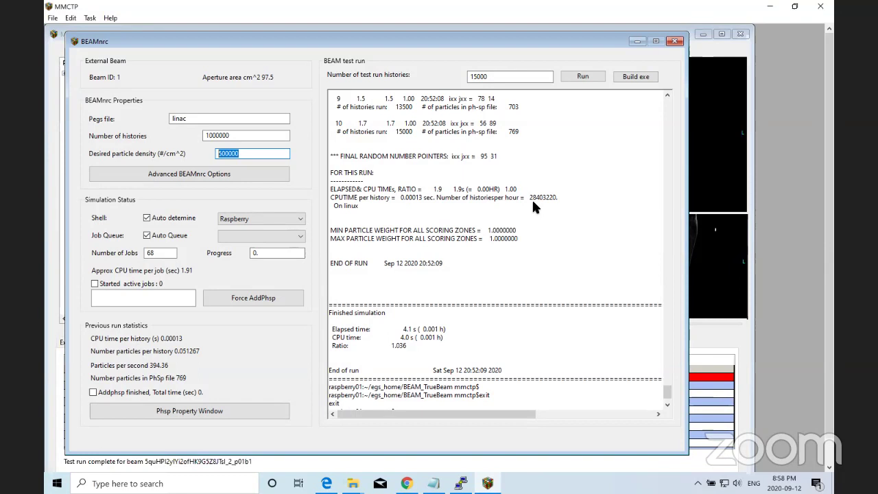
- Open the Advanced BEAM Properties dialog and keep the run option at 'first time'
left_click(194, 176)
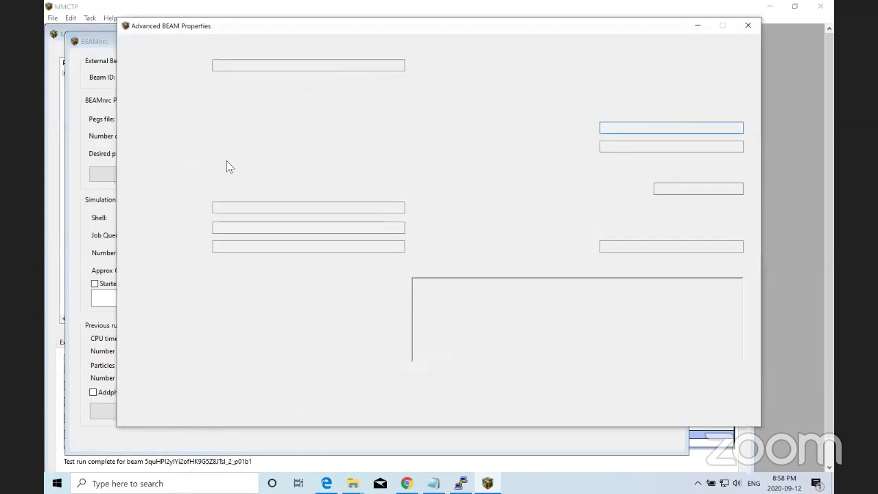
left_click_drag(172, 32, 128, 40)
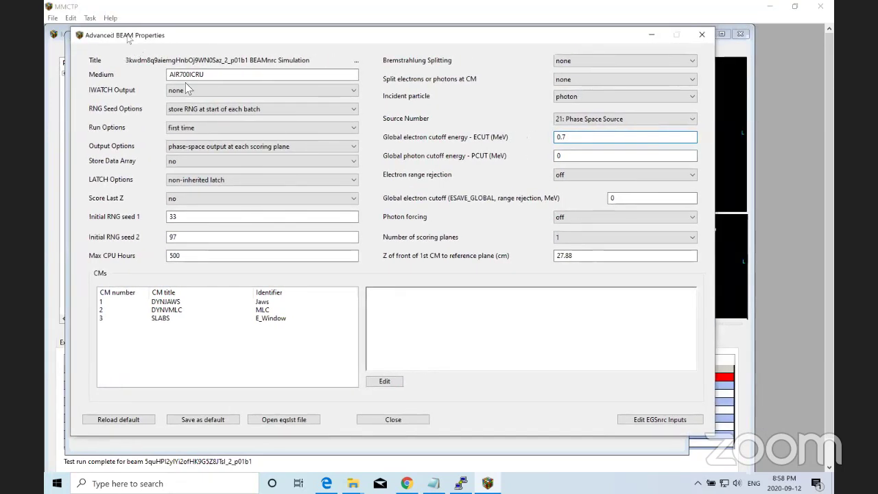
left_click(206, 129)
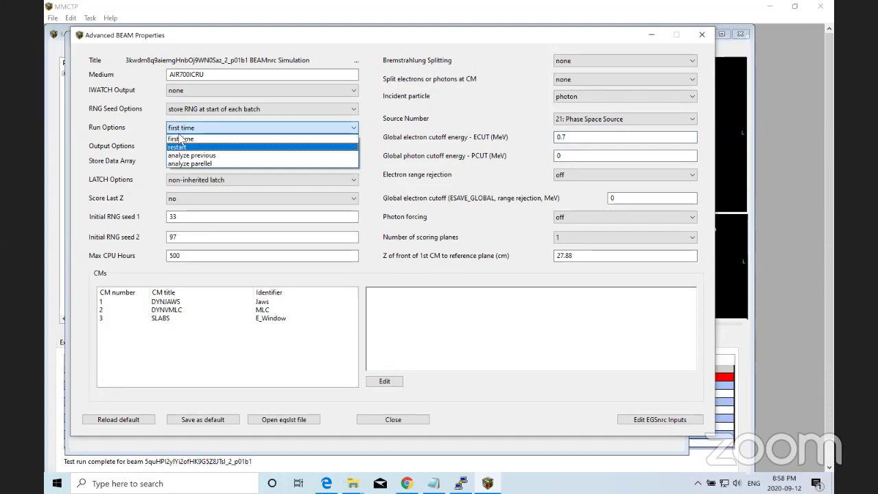
left_click(142, 116)
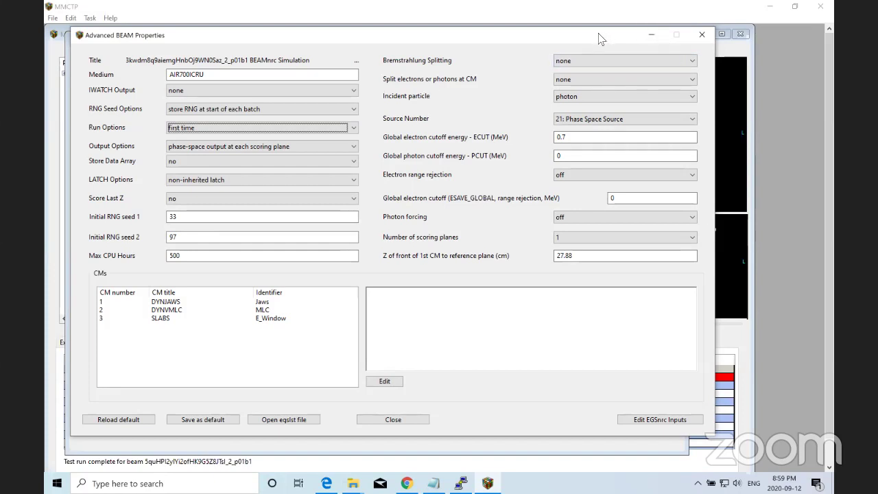
left_click_drag(600, 41, 627, 61)
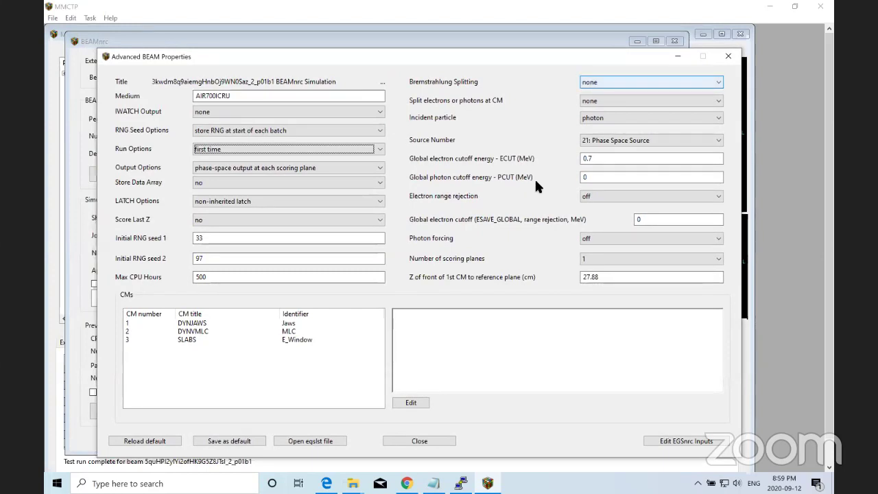